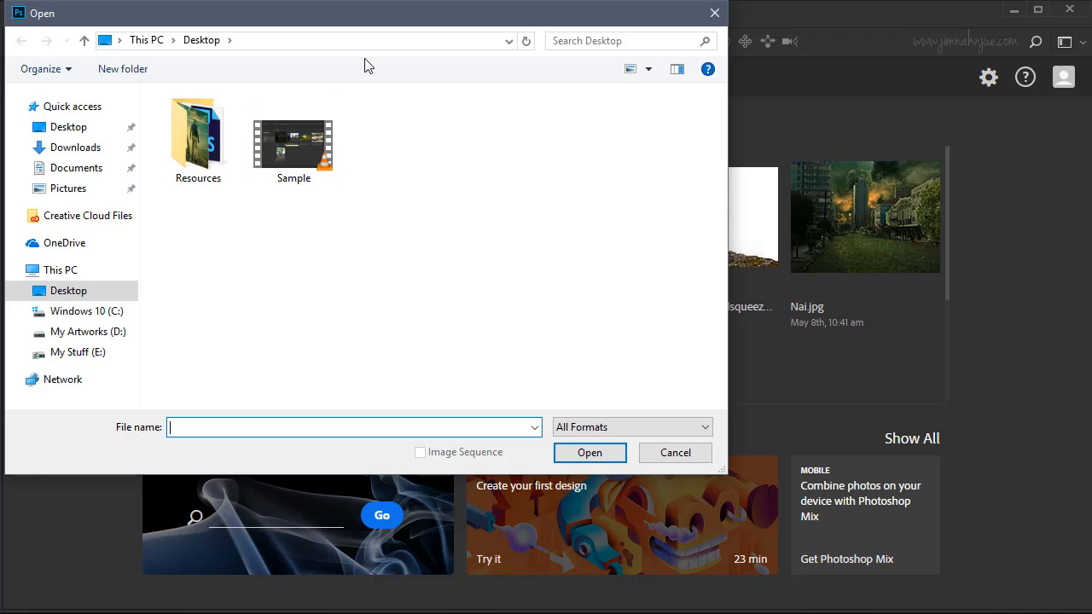
Open the_knight_by_mindsqueezedesign-d6j8rax from the Stocks folder inside Resources on the Desktop.
left_click_drag(370, 22, 470, 57)
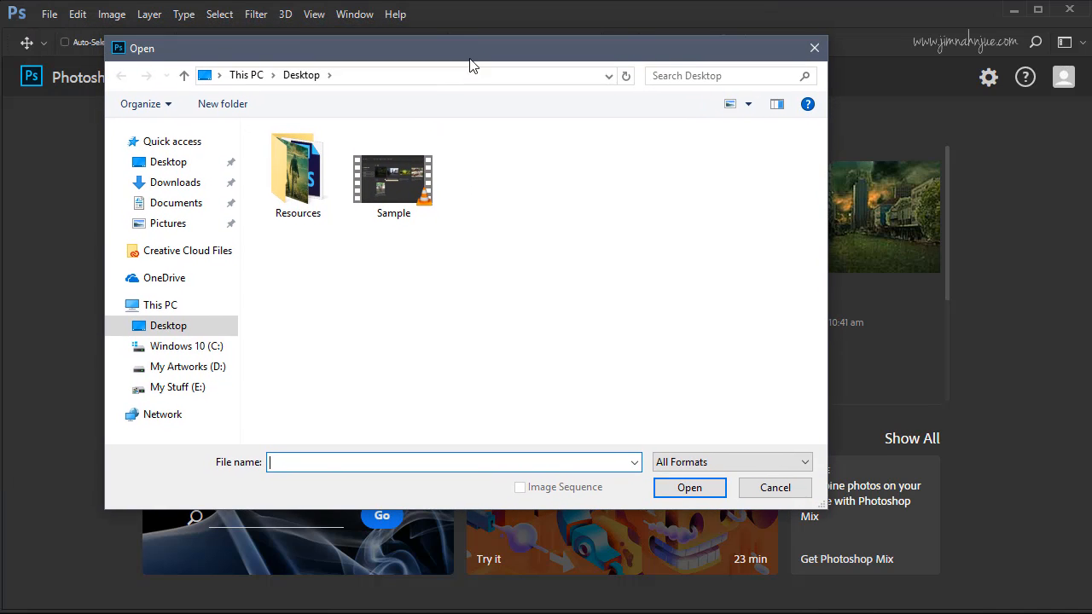
double_click(303, 179)
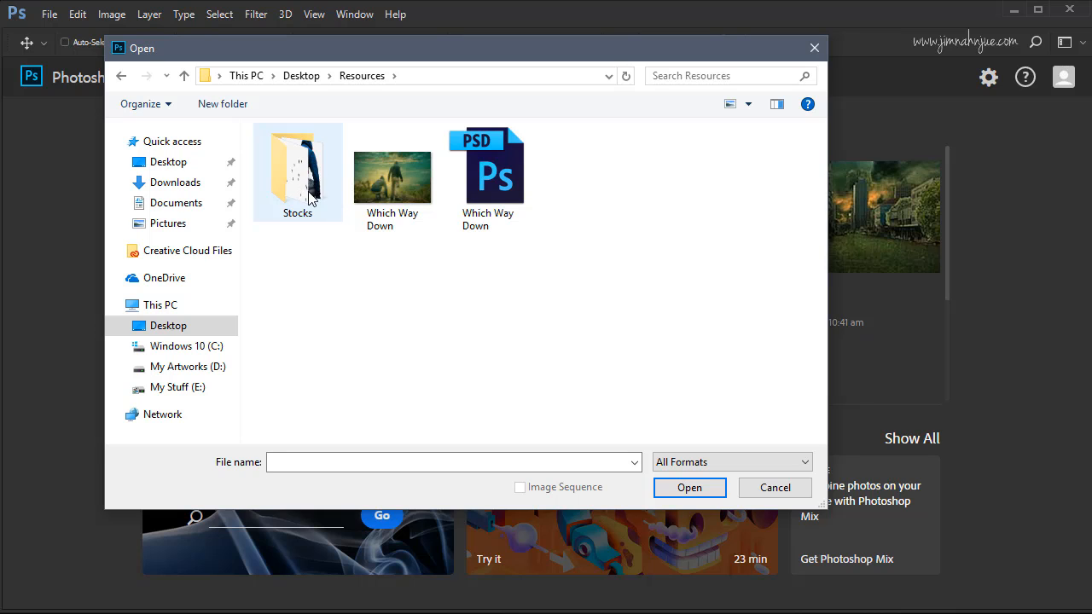
double_click(300, 188)
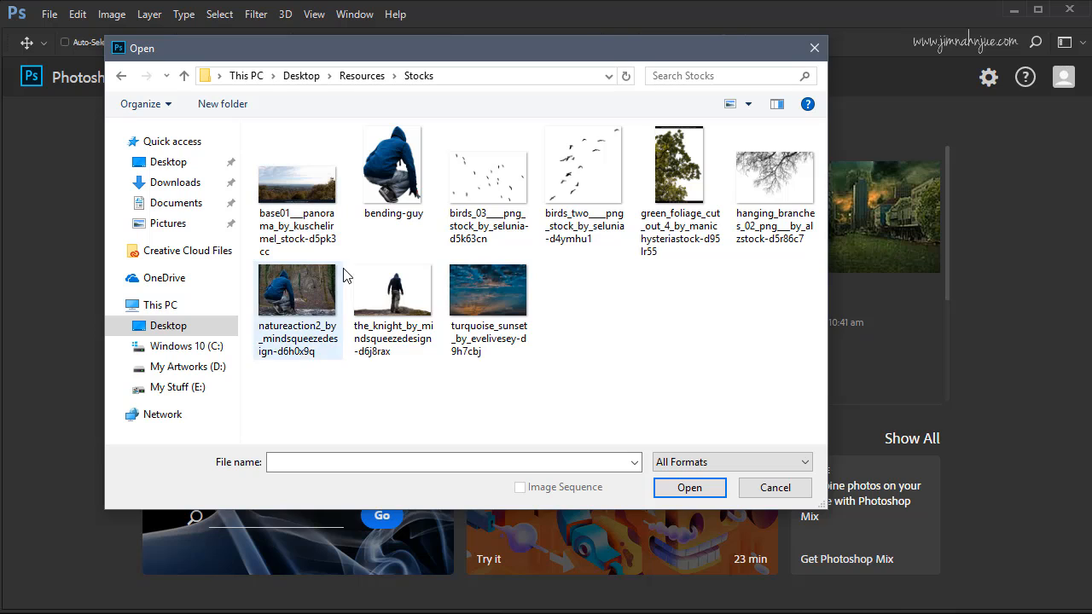
left_click(402, 307)
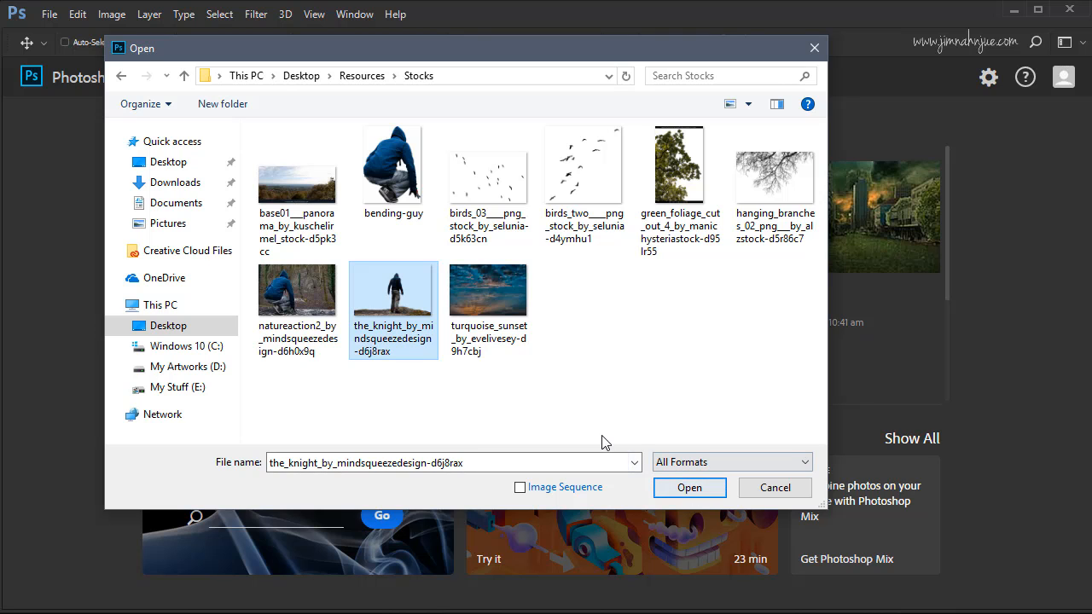
left_click(682, 487)
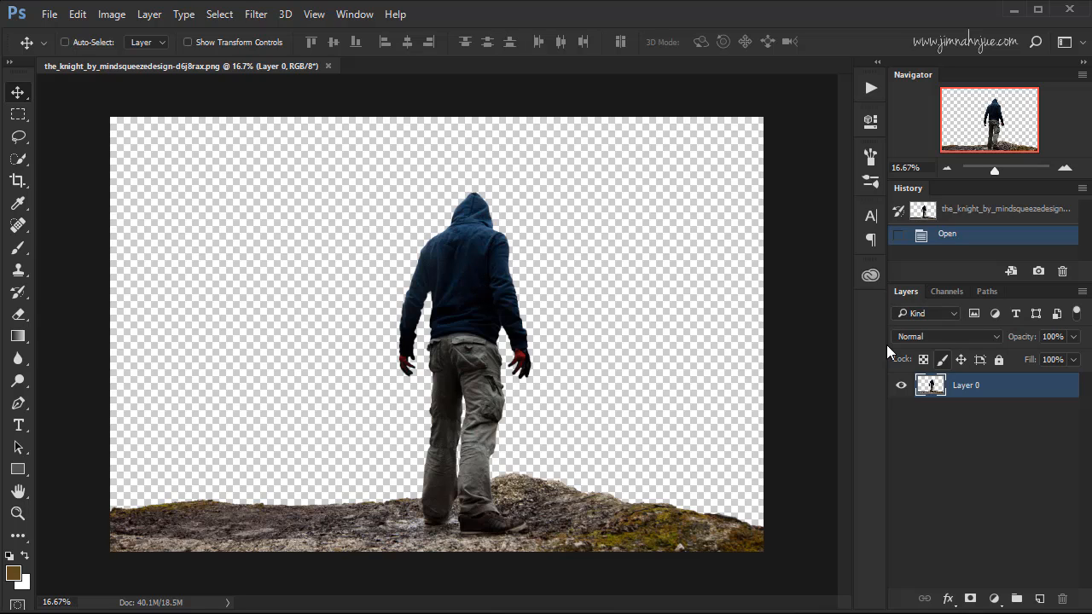
Rename Layer 0 as "standing guy" and convert it to a smart object.
double_click(967, 388)
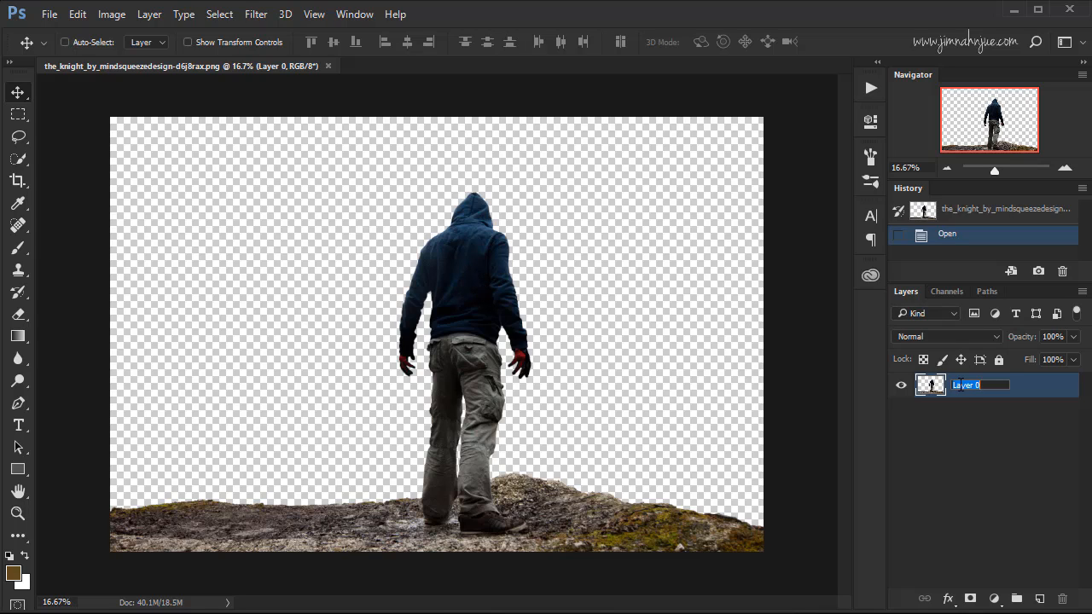
type("standing guy")
key("Return")
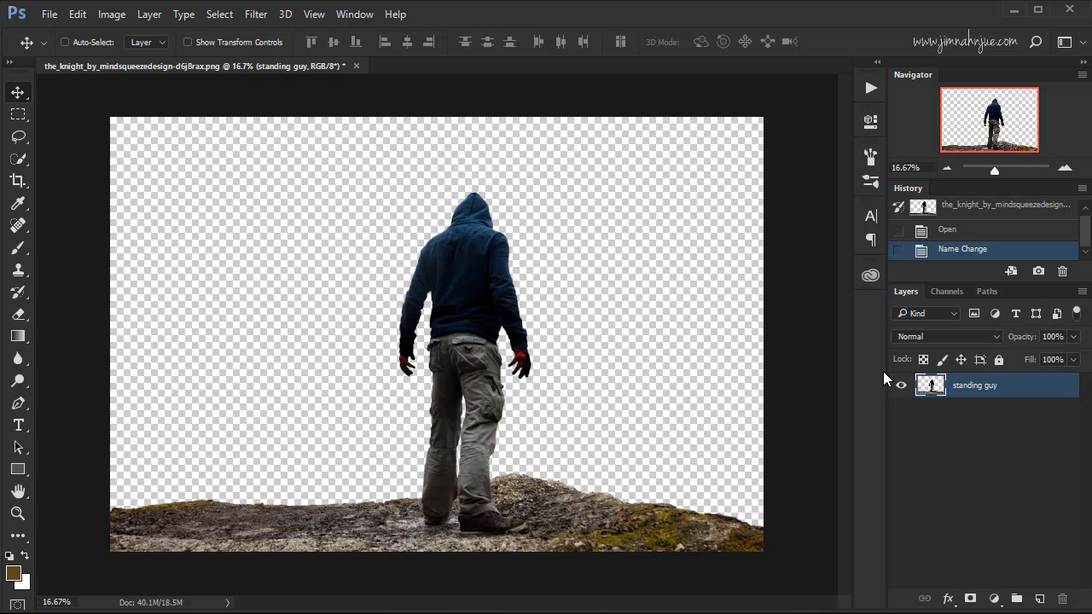
right_click(966, 391)
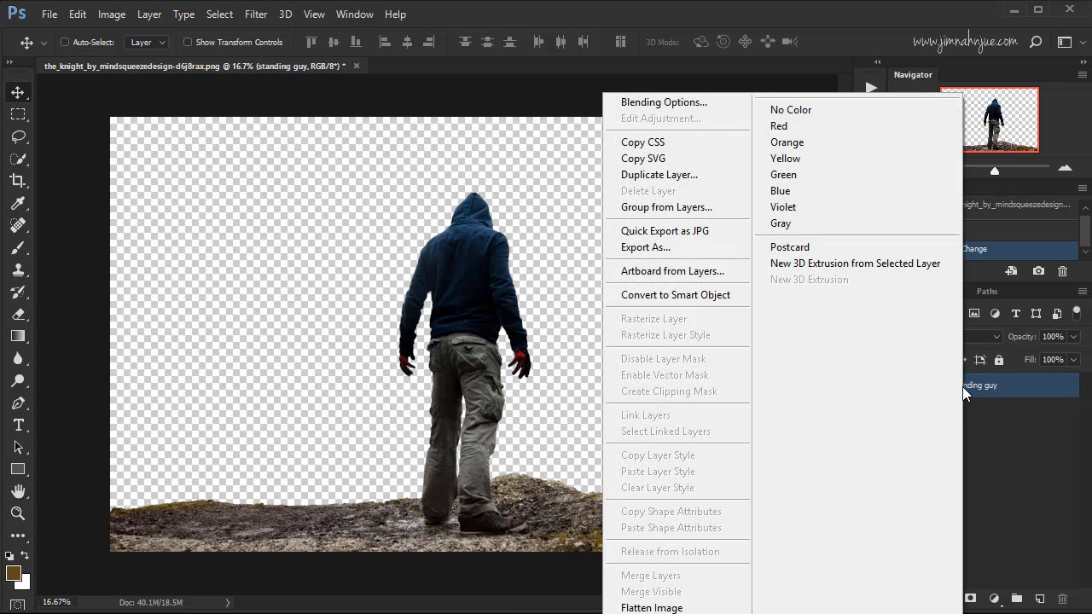
left_click(708, 303)
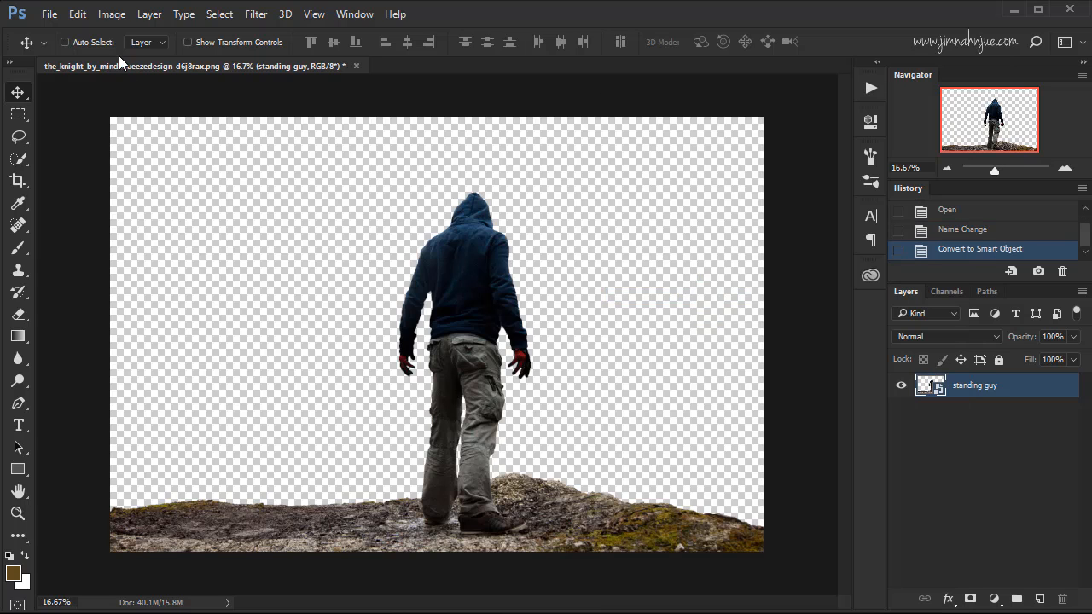
Place the base01 panorama by kuschelirmel from the Stocks folder as an embedded image.
left_click(49, 15)
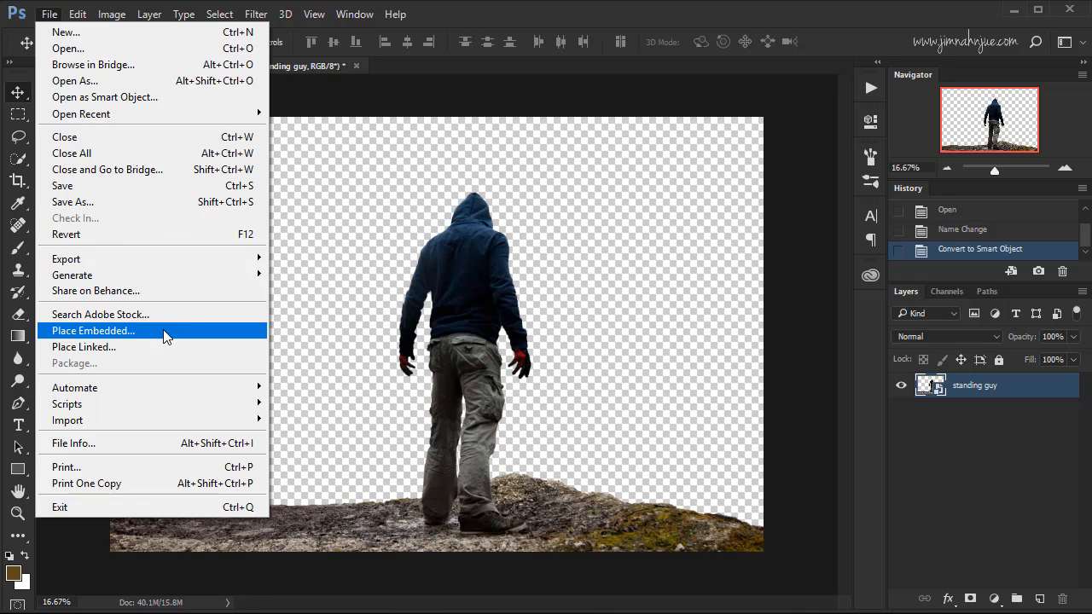
left_click(165, 335)
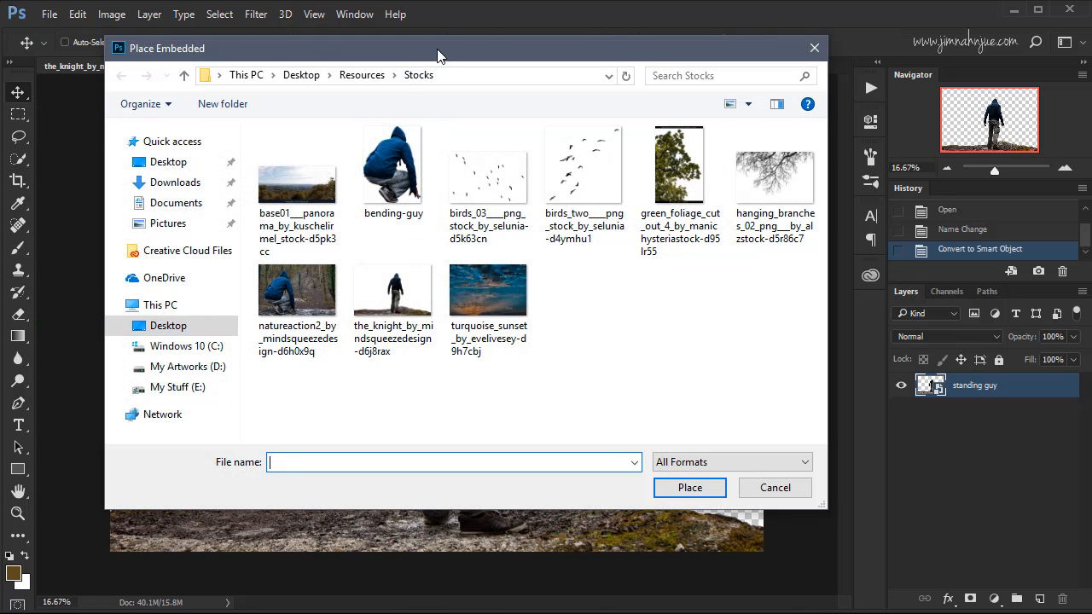
left_click_drag(437, 54, 435, 81)
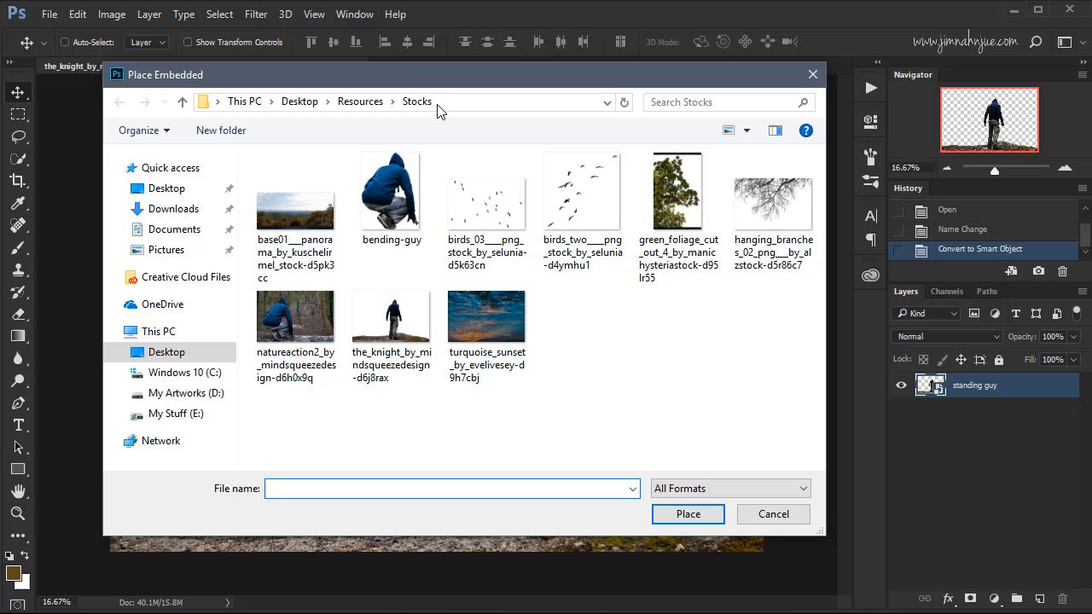
double_click(296, 226)
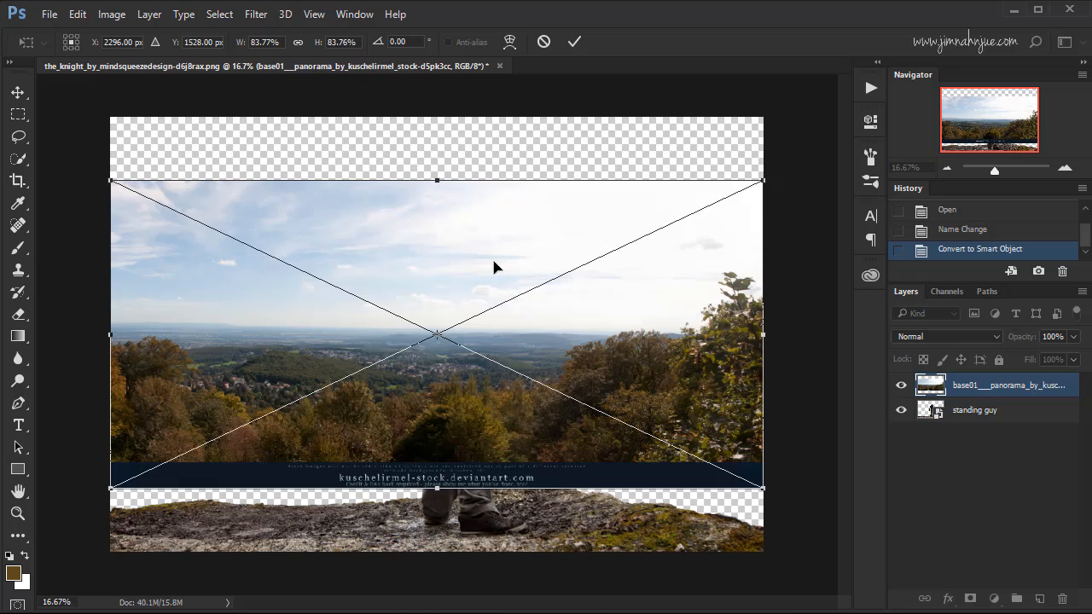
Scale the placed panorama proportionally from its center to about 91% and move it down to the canvas's lower edge.
left_click_drag(619, 322, 623, 359)
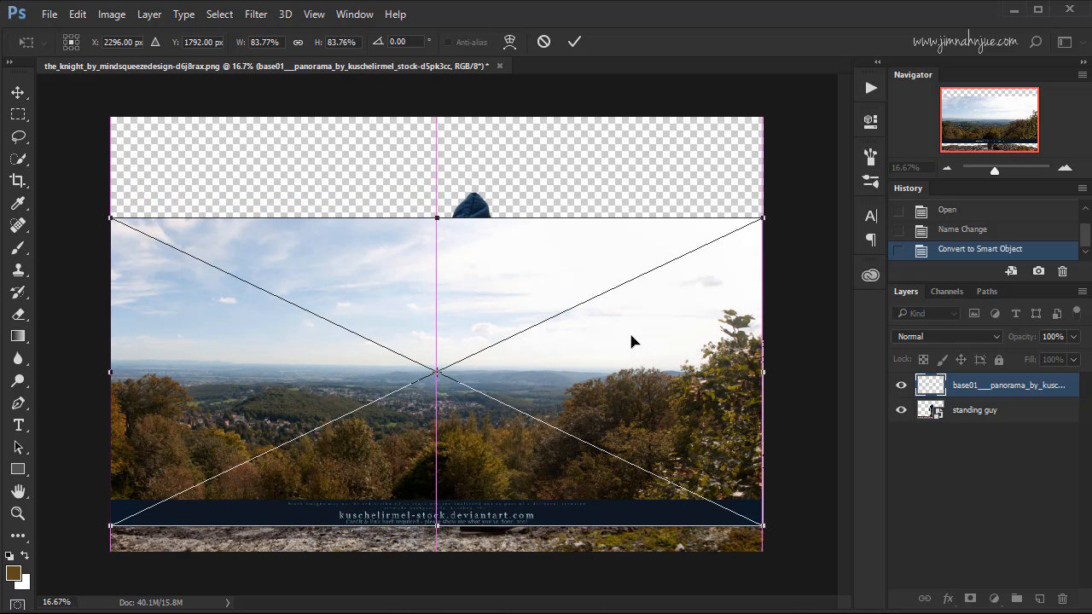
key("shift")
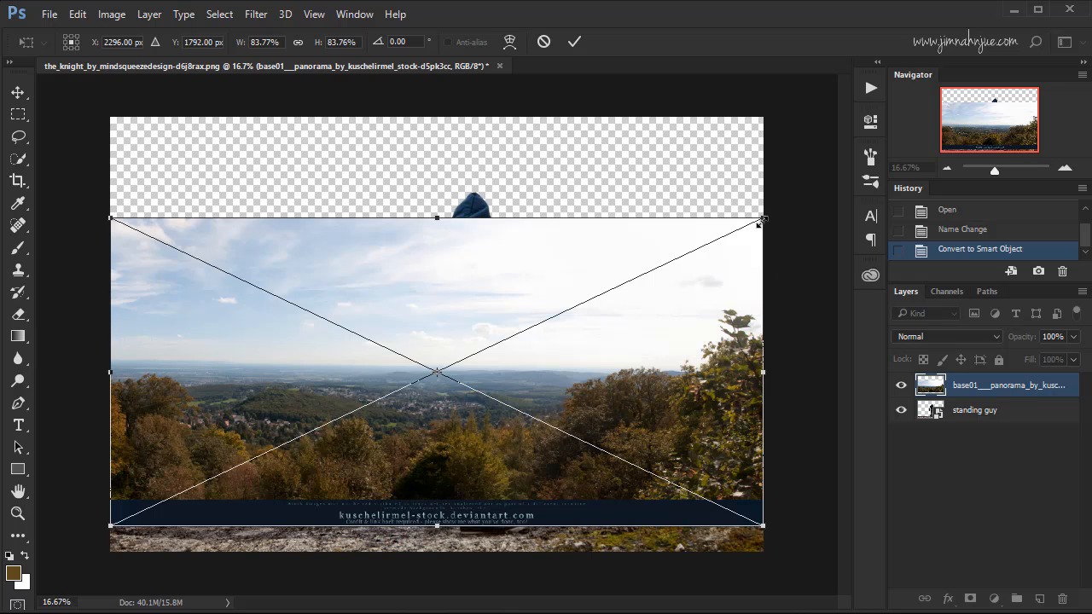
key("shift")
key("alt+shift")
mouse_move(763, 220)
left_mouse_down()
mouse_move(778, 207)
mouse_move(771, 216)
left_mouse_up()
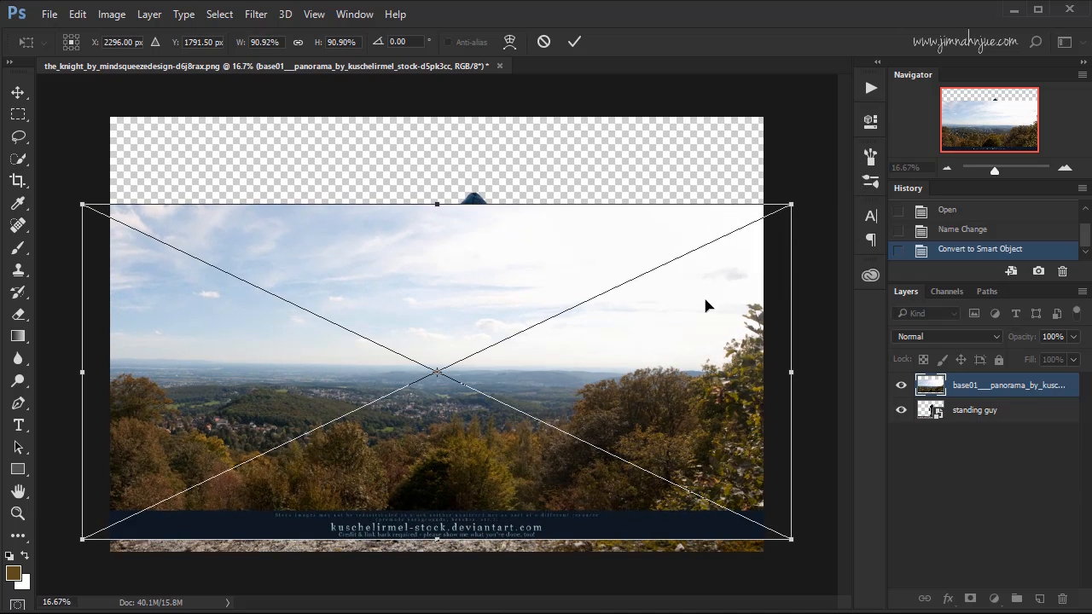
left_click_drag(705, 302, 704, 314)
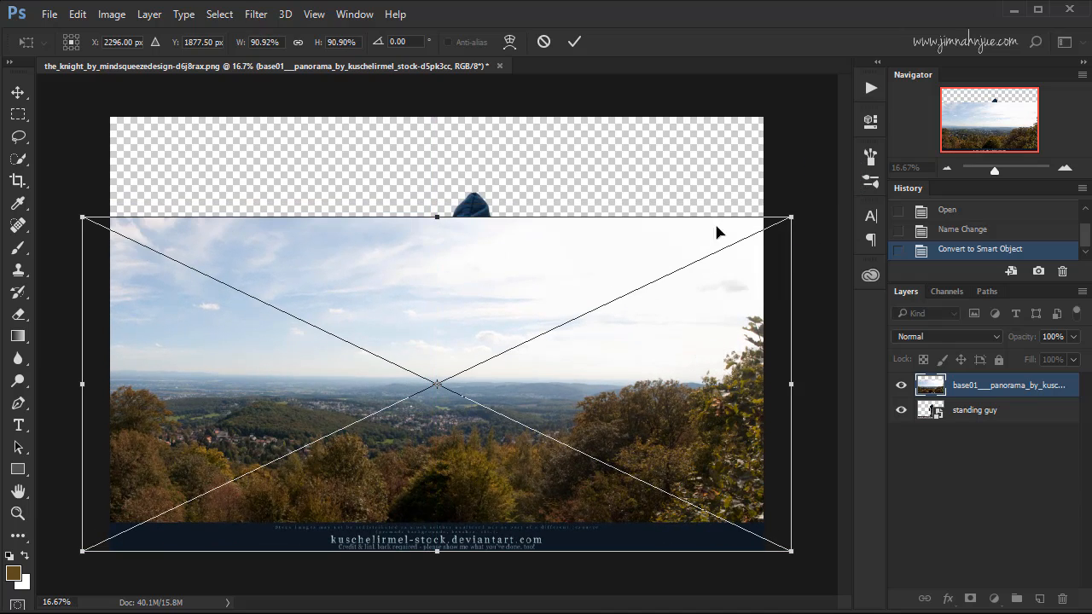
left_click(574, 45)
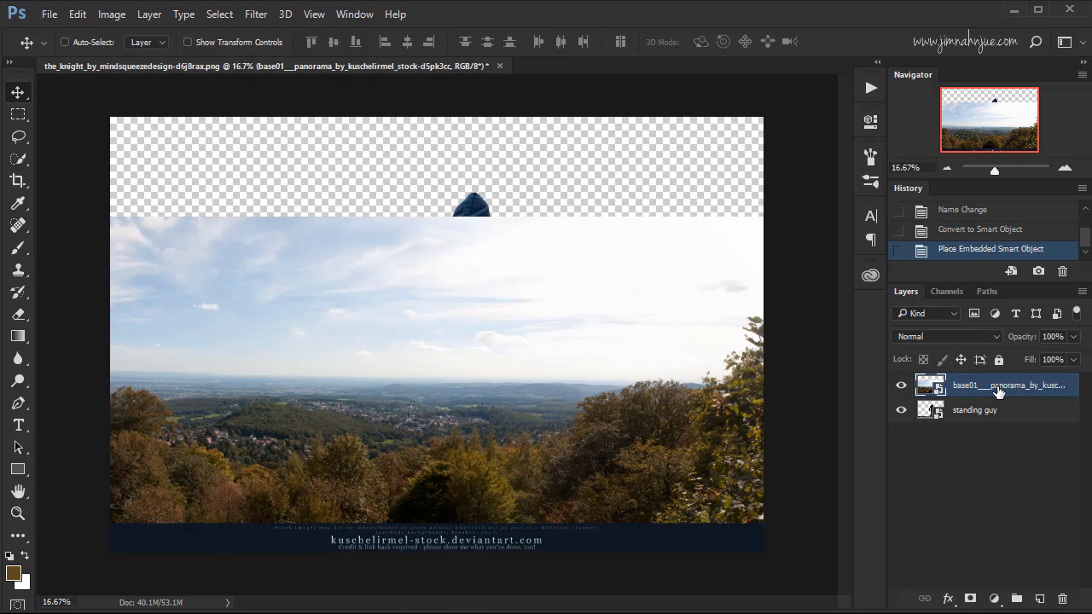
Rename the placed panorama layer as "landscape".
double_click(1000, 388)
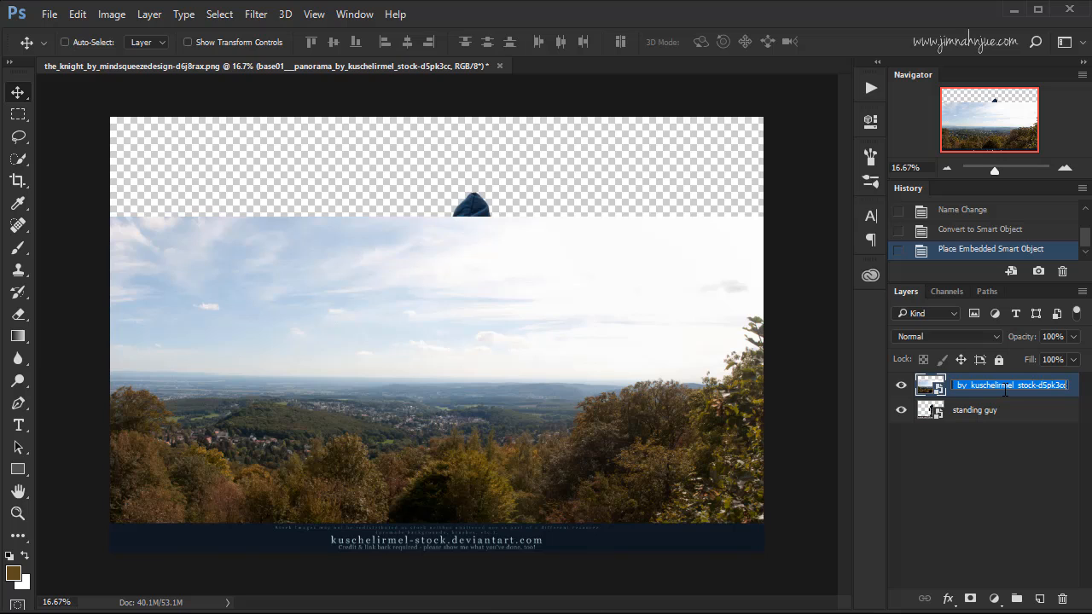
type("B")
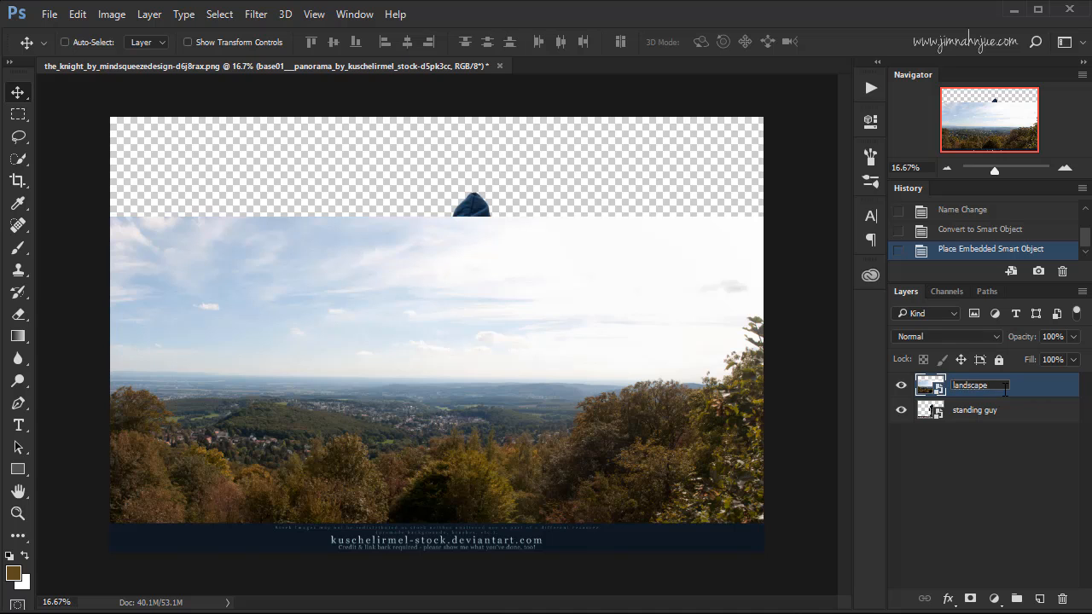
type("andscape")
key("Return")
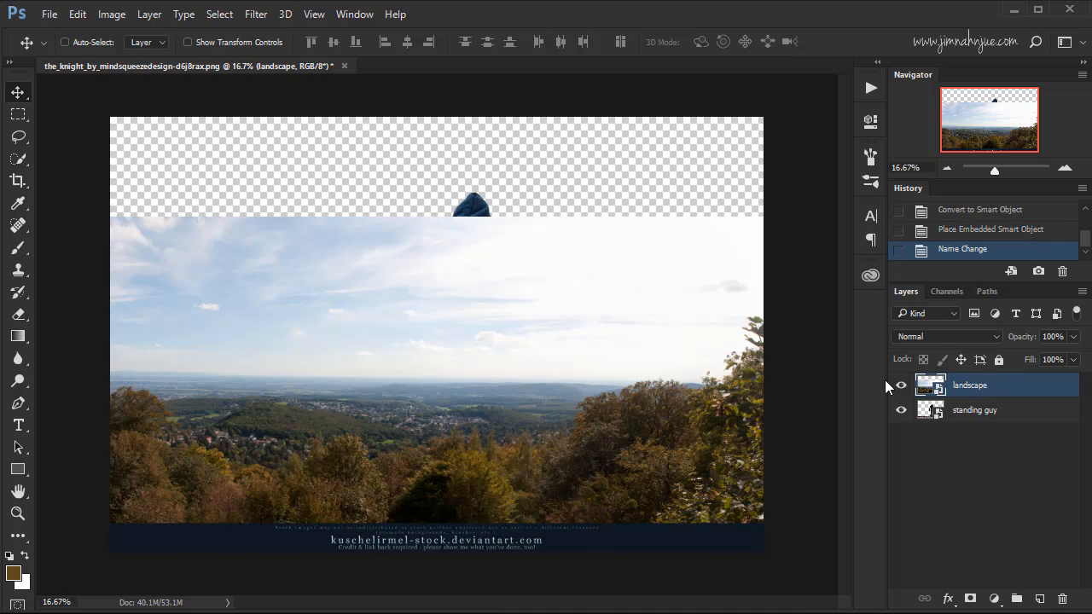
Move the landscape layer beneath the standing guy layer and shift it slightly down so the rock hides its credit strip.
left_click_drag(973, 385, 986, 422)
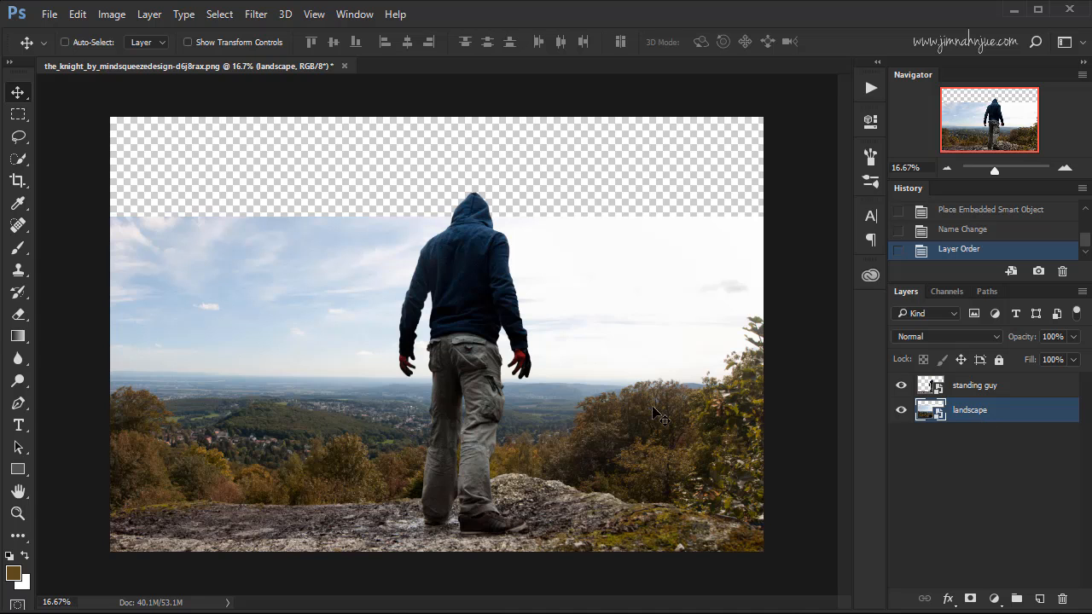
mouse_move(633, 437)
left_mouse_down()
mouse_move(632, 416)
mouse_move(640, 433)
left_mouse_up()
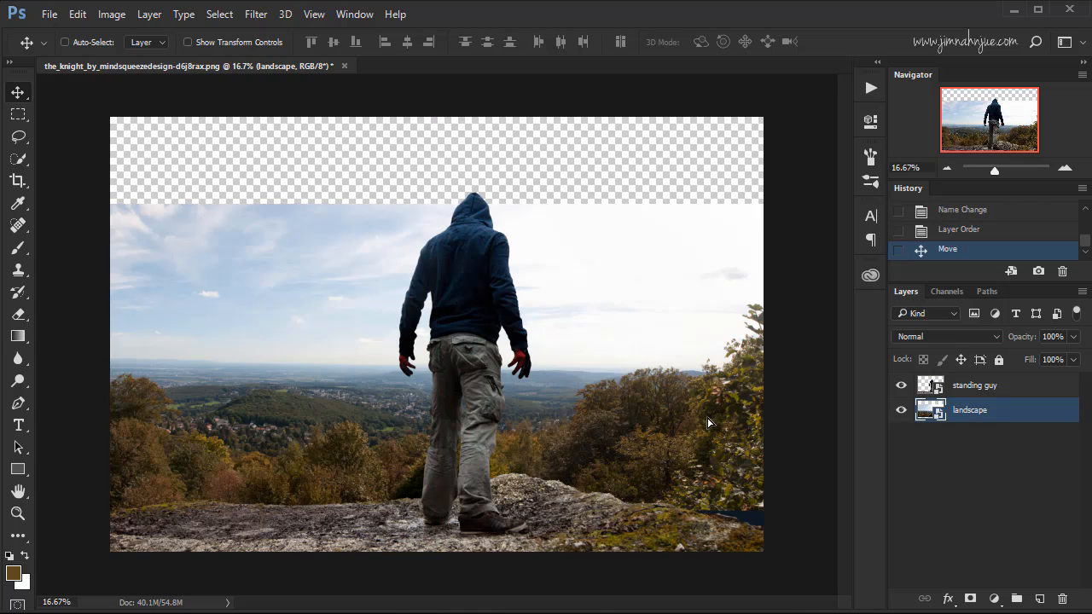
left_click_drag(707, 417, 716, 437)
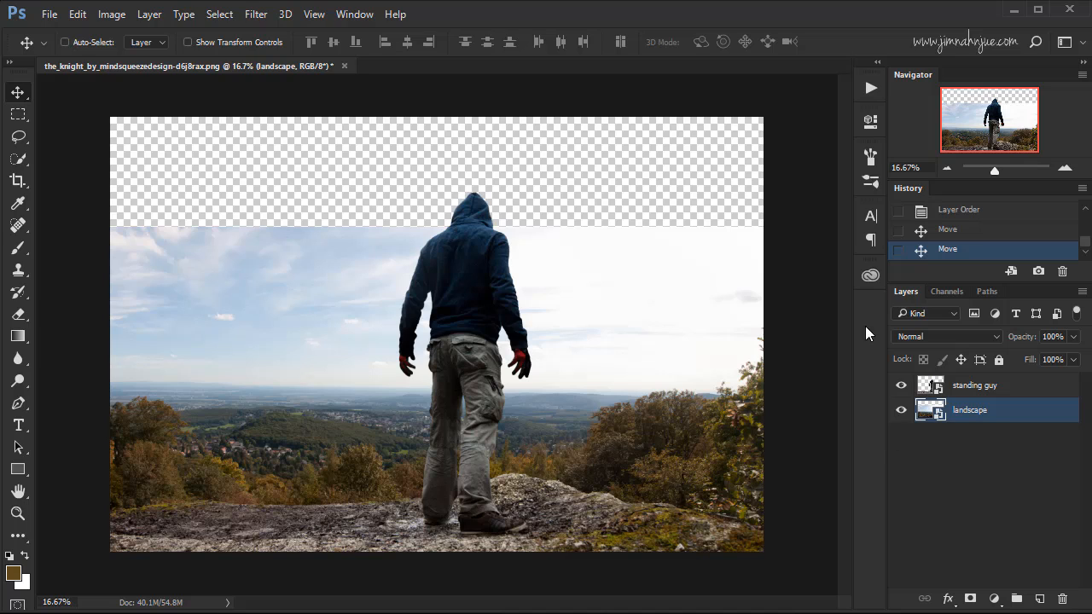
Place the turquoise_sunset_by_evelivesey-d9h7cbj image from the Stocks folder as an embedded image.
left_click(50, 14)
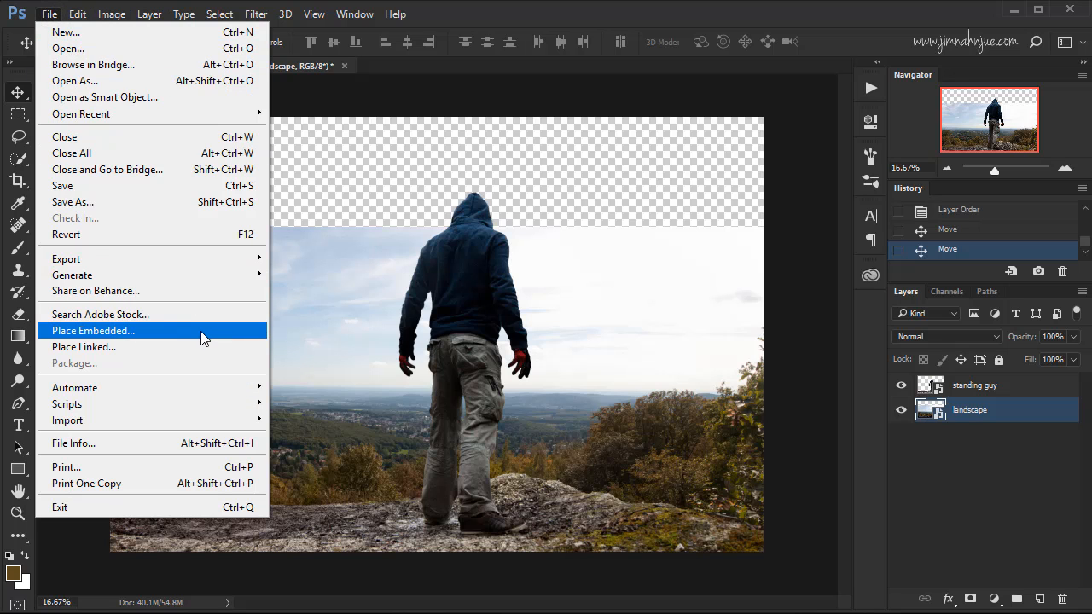
left_click(201, 332)
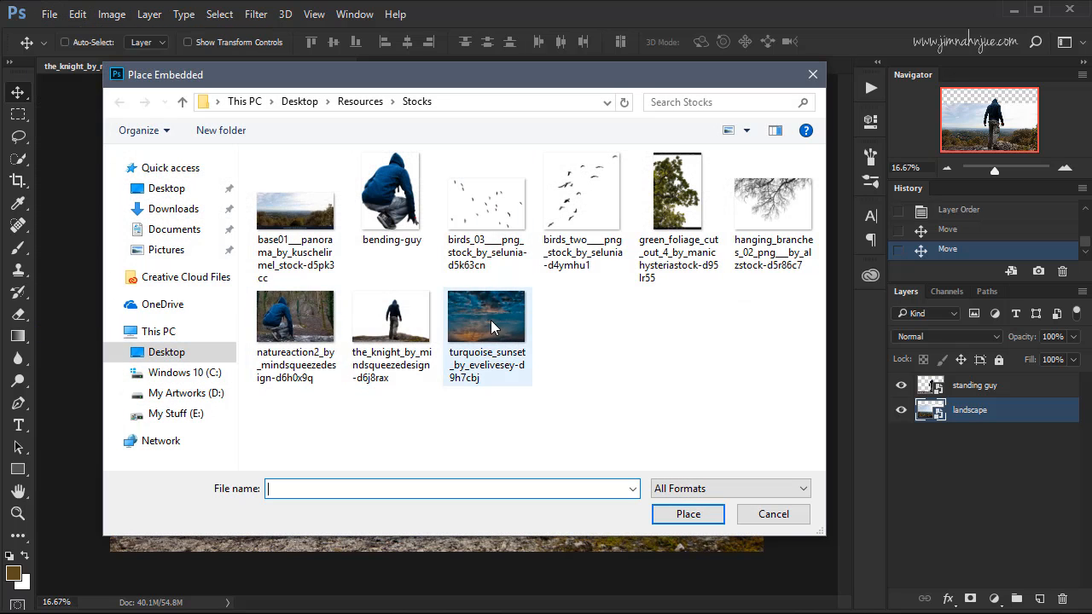
left_click(489, 319)
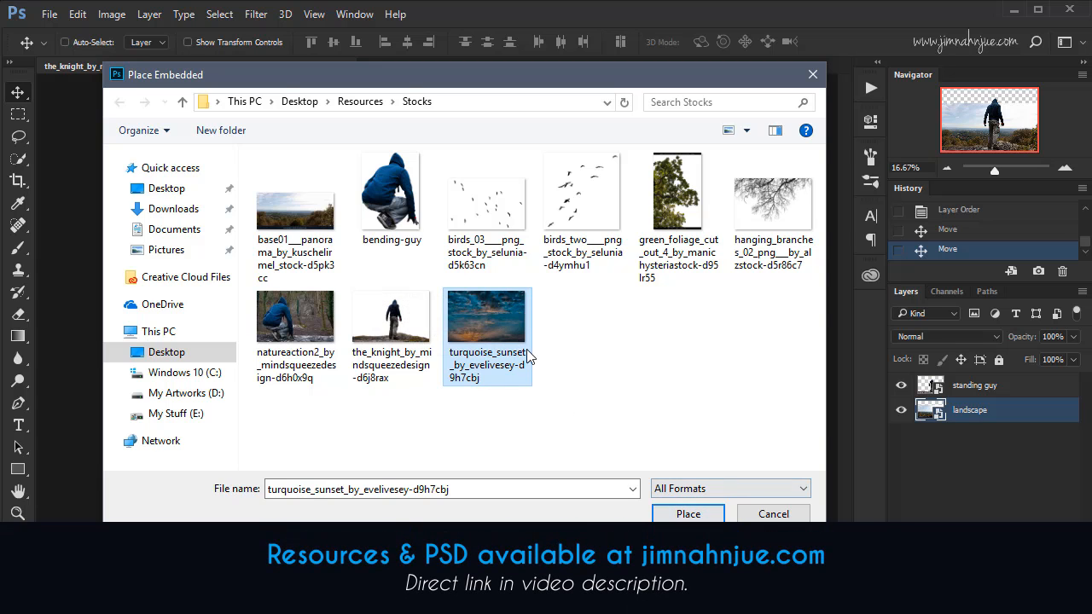
left_click(688, 514)
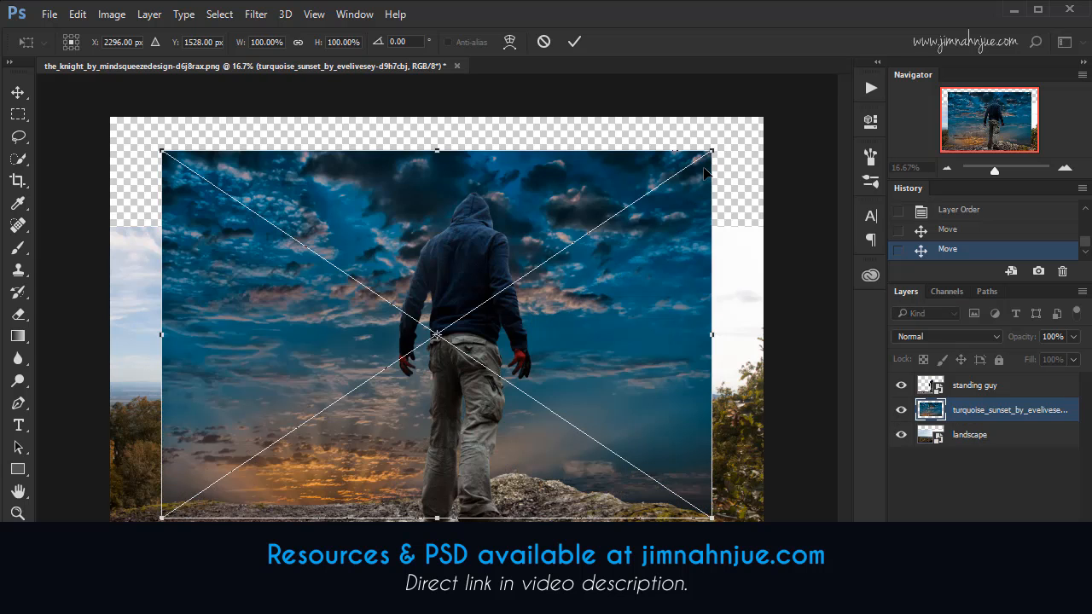
Scale the sunset image proportionally to about 121% and move it up so its lower edge sits just below the landscape's horizon.
mouse_move(699, 201)
left_mouse_down()
mouse_move(689, 193)
mouse_move(713, 192)
left_mouse_up()
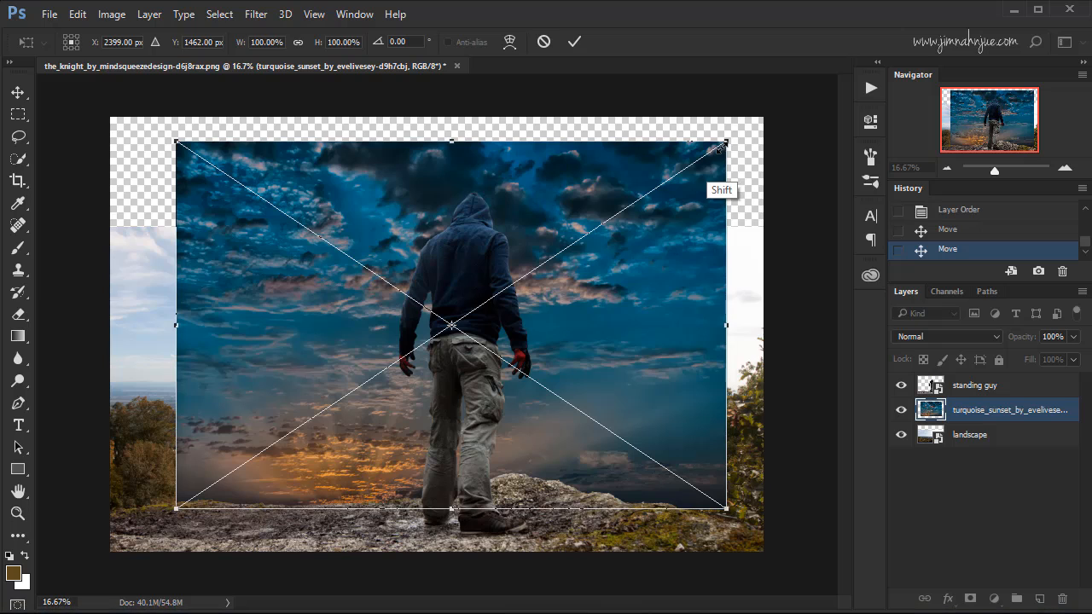
left_click_drag(721, 145, 784, 101)
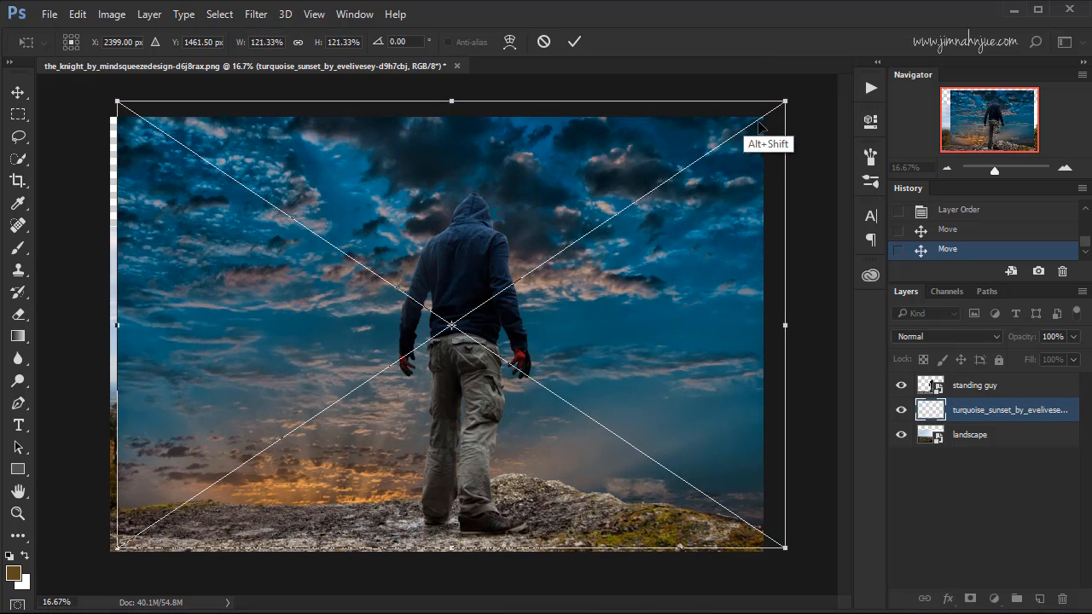
left_click_drag(703, 227, 696, 88)
left_click(574, 41)
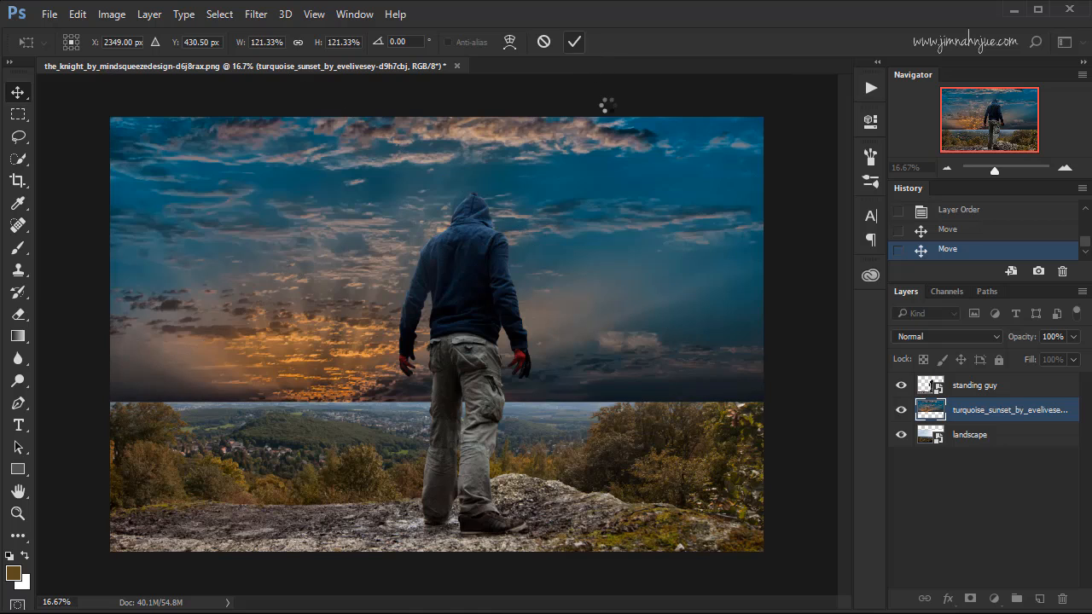
Move the turquoise sunset layer beneath the landscape layer and rename it as "sunset".
left_click_drag(981, 410, 986, 439)
double_click(985, 435)
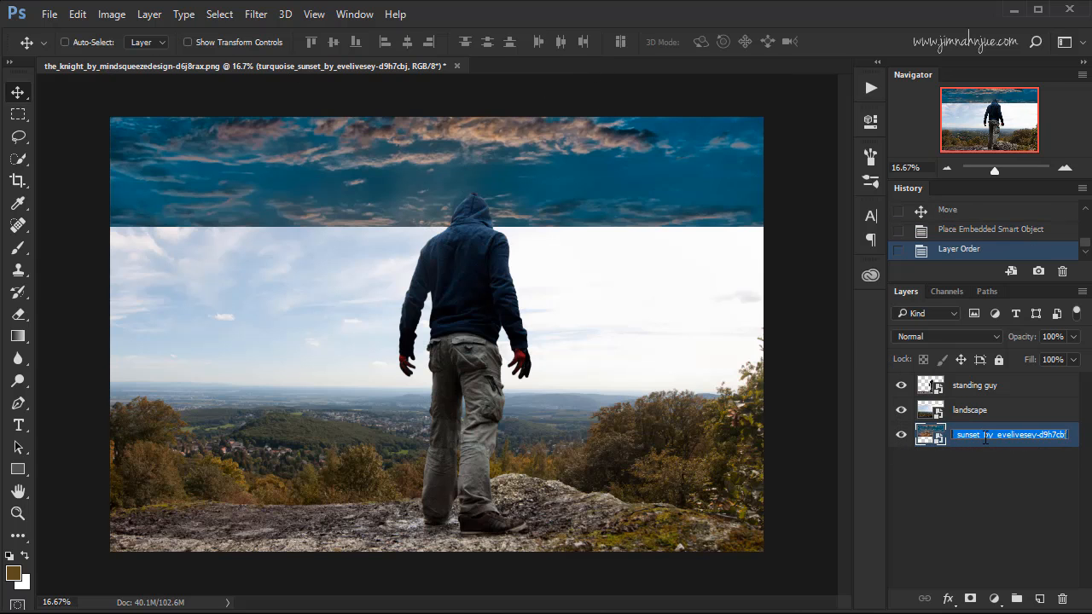
type("sunset")
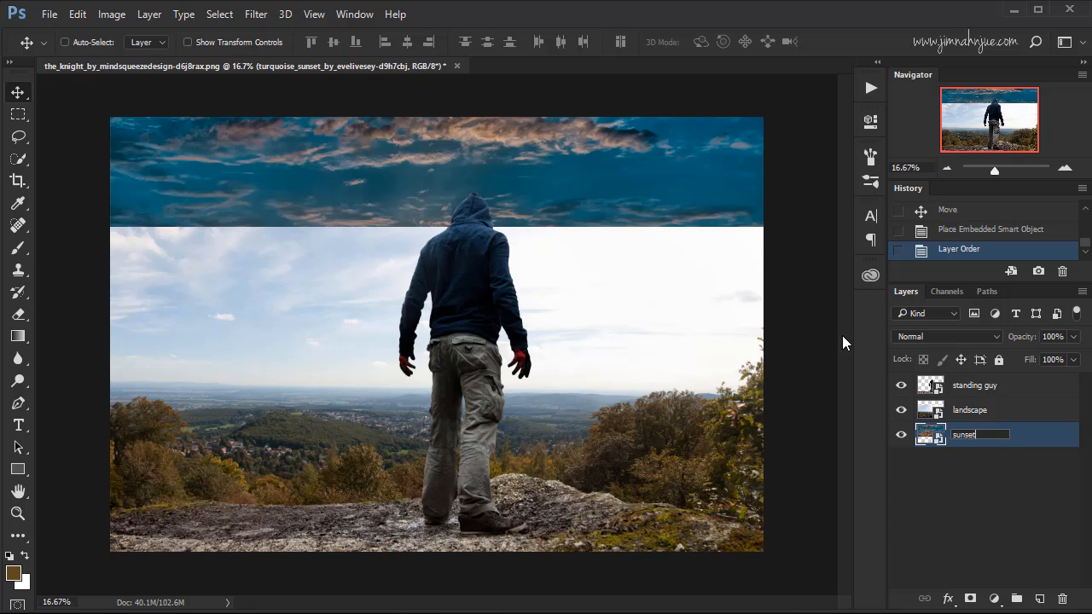
key("Return")
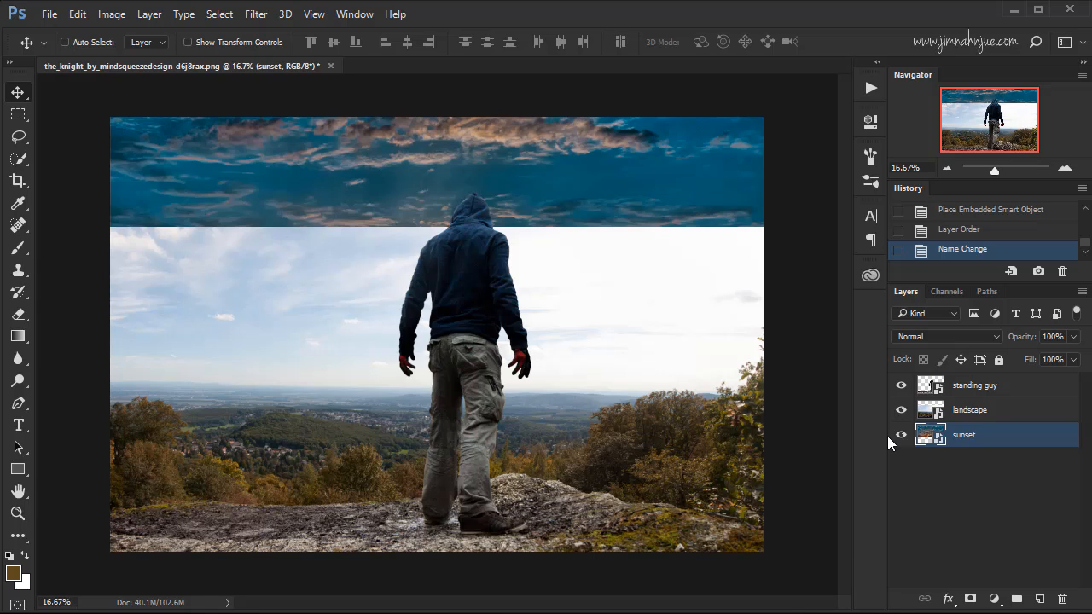
Add a layer mask to the landscape layer and choose the soft round 200 px brush with 0% hardness.
left_click(968, 413)
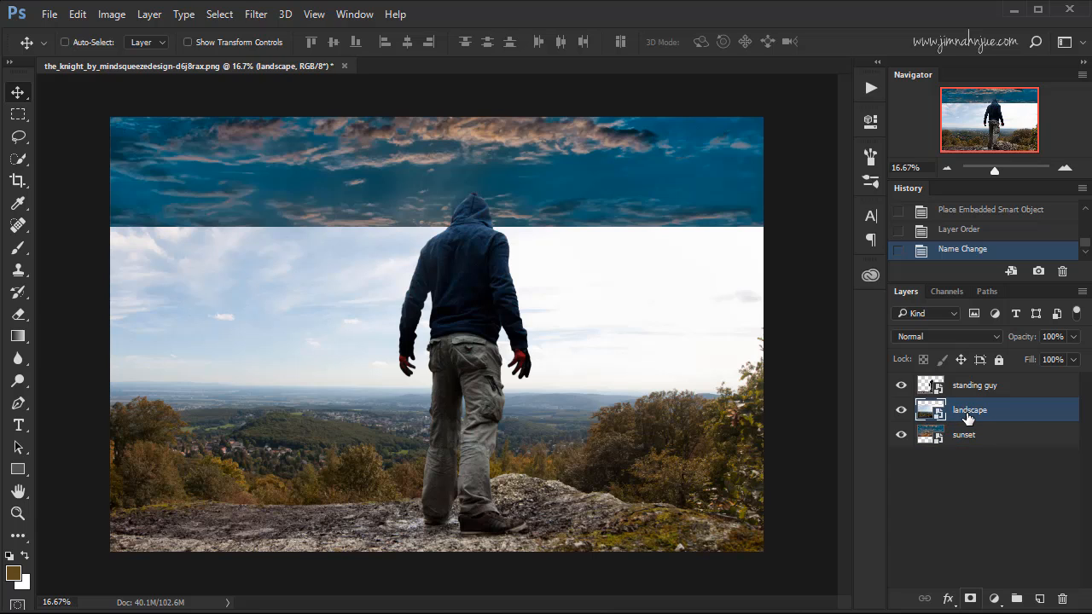
left_click(971, 599)
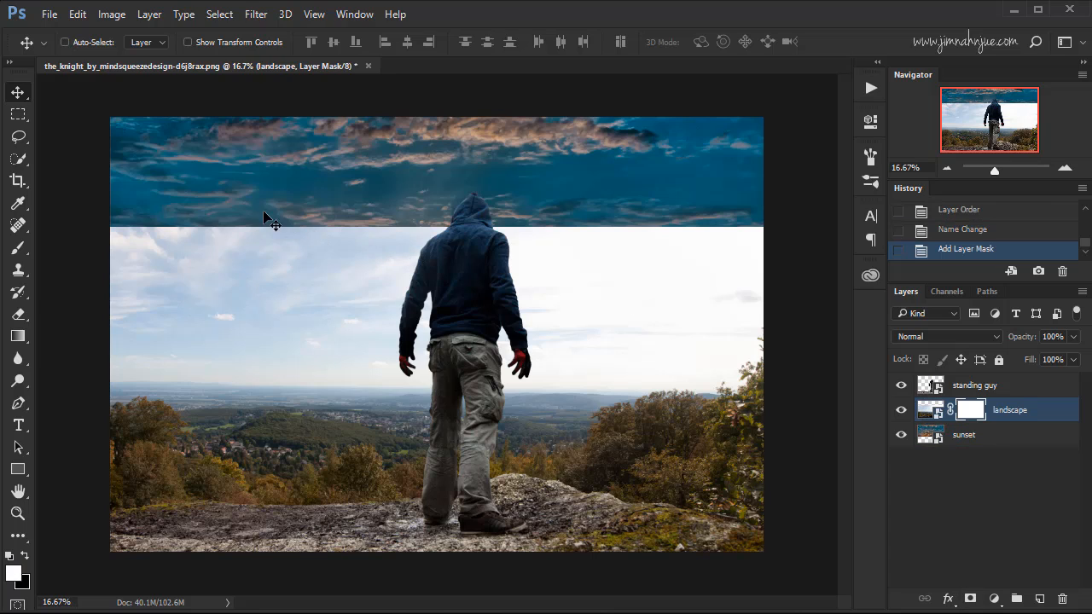
left_click(19, 248)
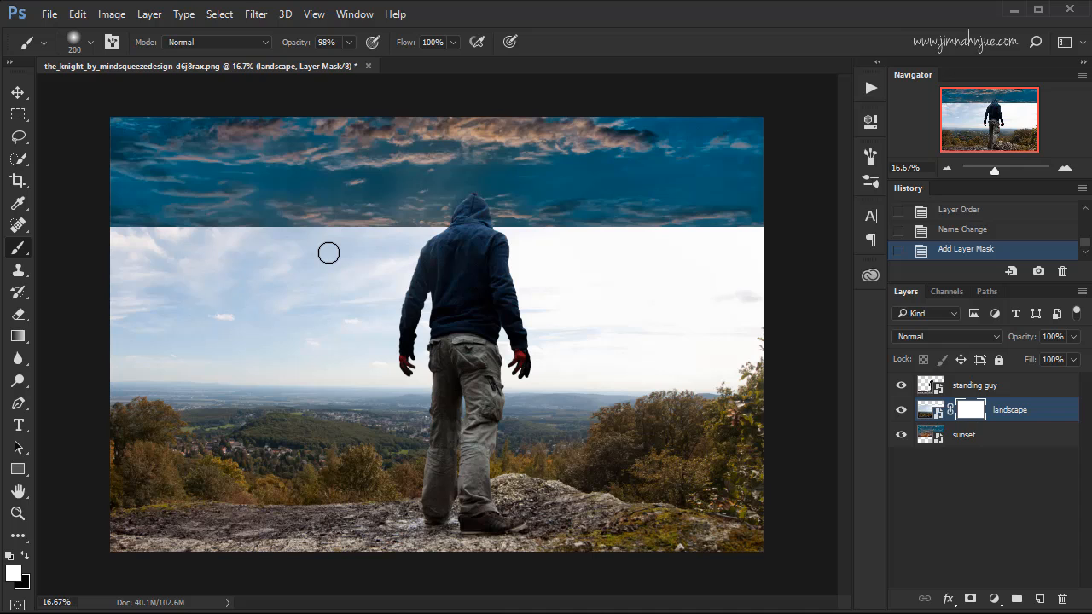
right_click(291, 252)
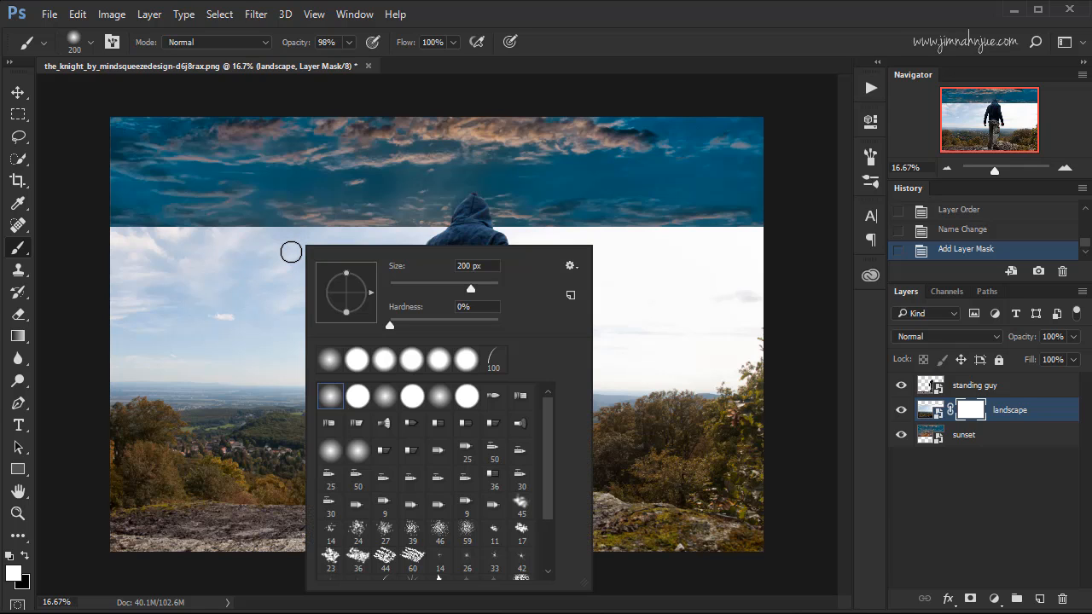
left_click(330, 398)
double_click(333, 403)
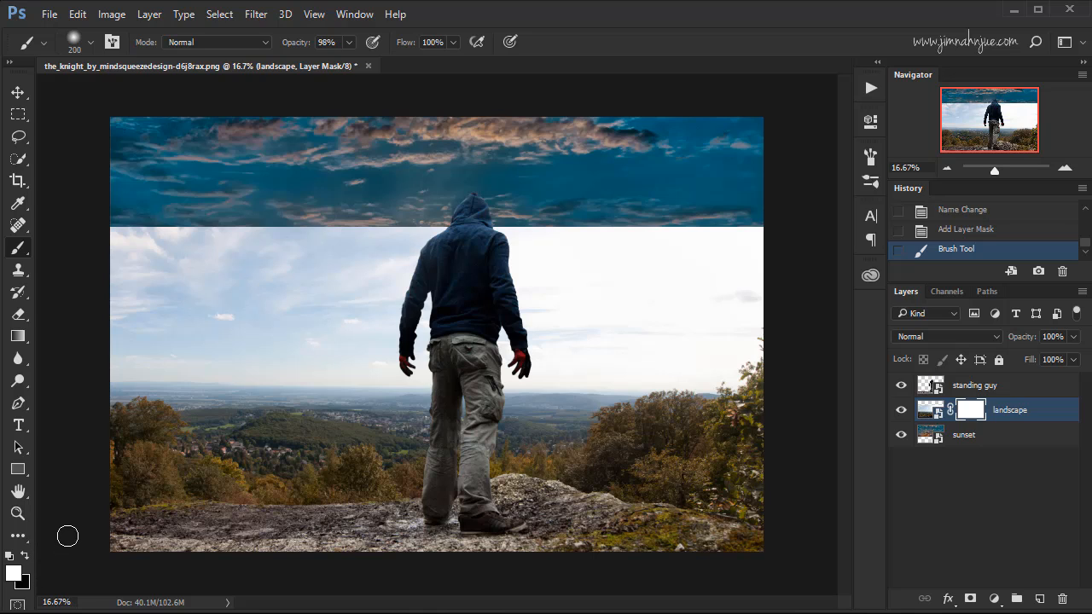
Paint black on the landscape mask with a 1100 px brush over the pale sky from the left edge to the man.
key("x")
key("bracketright")
key("bracketright")
key("bracketright")
key("bracketright")
key("bracketright")
key("bracketright")
key("bracketright")
key("bracketright")
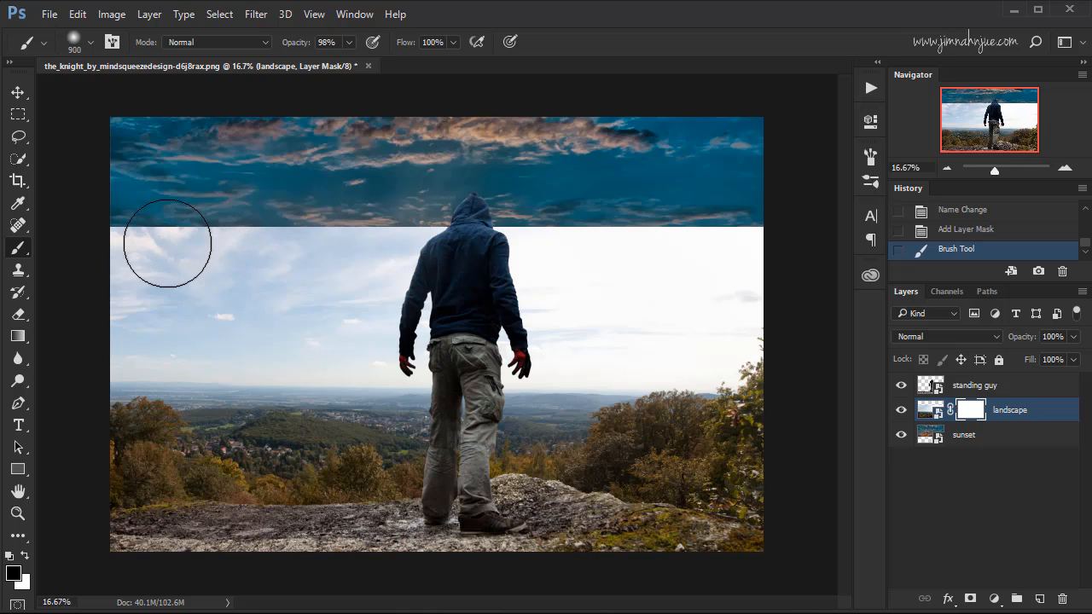
key("bracketright")
key("bracketright")
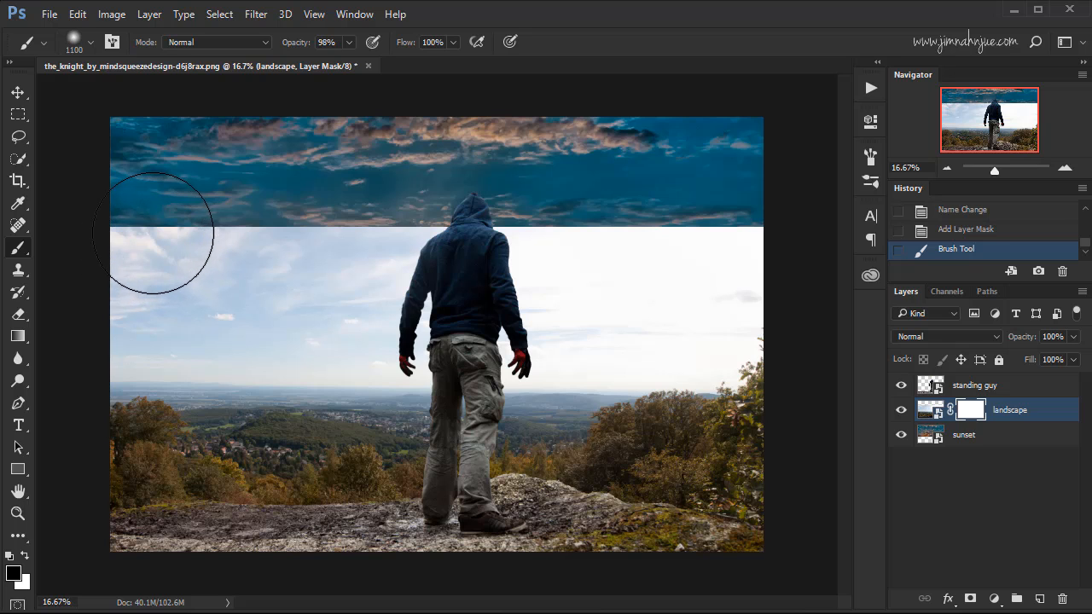
mouse_move(154, 236)
left_mouse_down()
mouse_move(265, 237)
mouse_move(157, 256)
mouse_move(393, 238)
mouse_move(451, 253)
left_mouse_up()
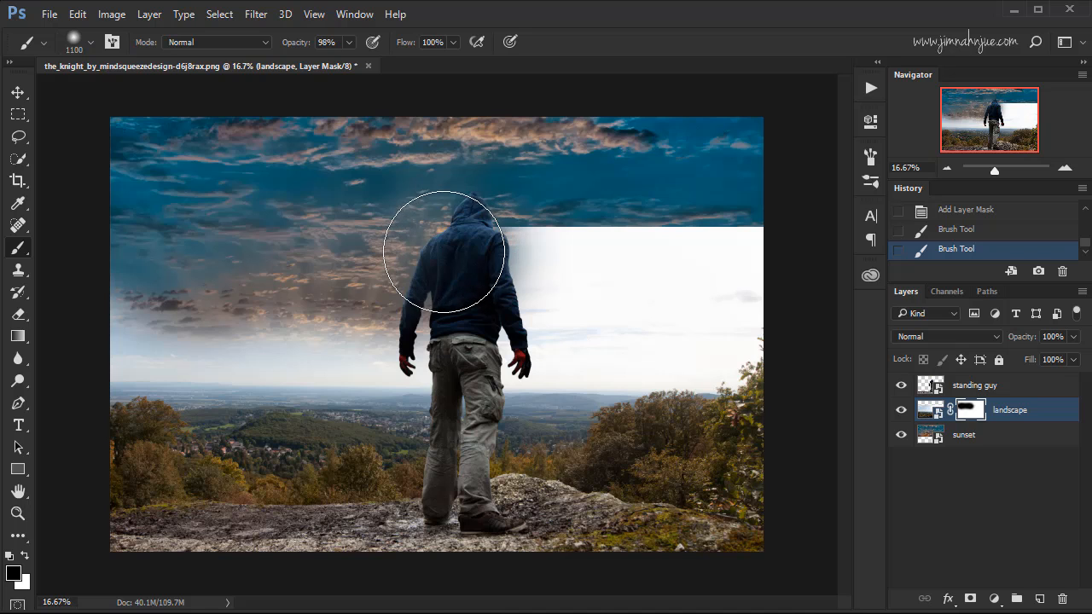
Mask out the pale sky to the right of the man and deepen the masked area back leftward with an 800 px black brush.
key("bracketleft")
key("bracketleft")
key("bracketleft")
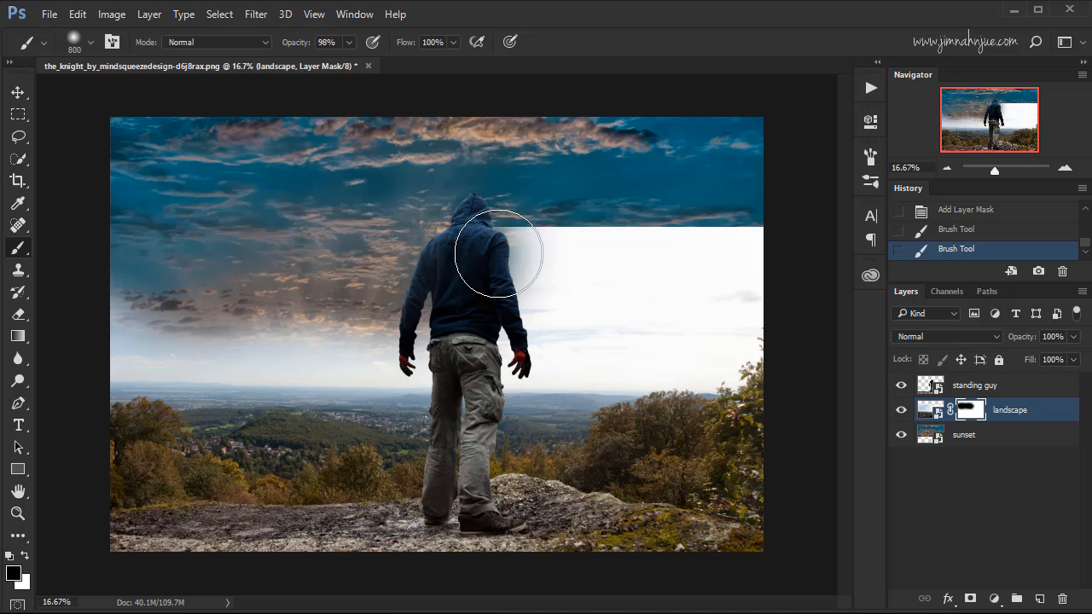
left_click_drag(499, 254, 639, 245)
mouse_move(706, 244)
left_mouse_down()
mouse_move(757, 250)
mouse_move(747, 249)
mouse_move(759, 237)
mouse_move(745, 257)
mouse_move(678, 279)
mouse_move(432, 299)
mouse_move(525, 317)
mouse_move(232, 316)
mouse_move(310, 336)
mouse_move(55, 314)
mouse_move(186, 319)
left_mouse_up()
Paint black on the landscape mask over the remaining pale band just above the horizon, starting with a 500 px brush.
key("bracketleft")
key("bracketleft")
key("bracketleft")
key("bracketleft")
key("bracketleft")
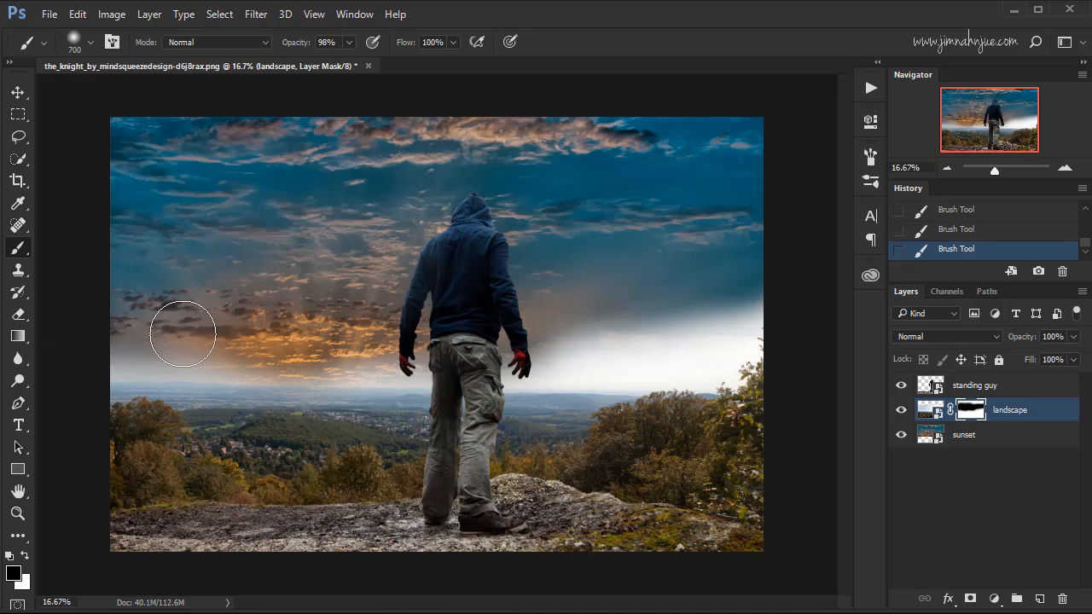
key("bracketright")
key("bracketright")
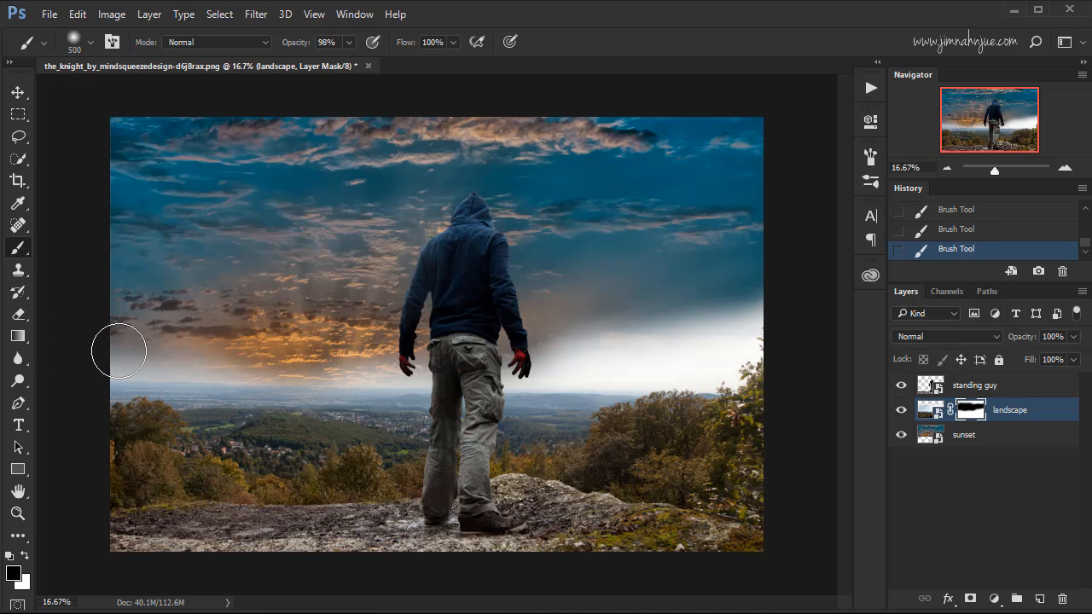
mouse_move(122, 341)
left_mouse_down()
mouse_move(268, 348)
mouse_move(181, 335)
mouse_move(109, 343)
mouse_move(372, 336)
mouse_move(348, 342)
mouse_move(435, 351)
mouse_move(512, 337)
mouse_move(444, 349)
mouse_move(631, 336)
left_mouse_up()
key("bracketright")
key("bracketright")
mouse_move(560, 341)
left_mouse_down()
mouse_move(690, 342)
mouse_move(787, 320)
mouse_move(512, 302)
mouse_move(675, 317)
mouse_move(679, 347)
left_mouse_up()
Mask the last haze along the whole horizon in black with a 400 px brush, undoing any stray dab on the trees.
key("bracketleft")
key("bracketleft")
key("bracketleft")
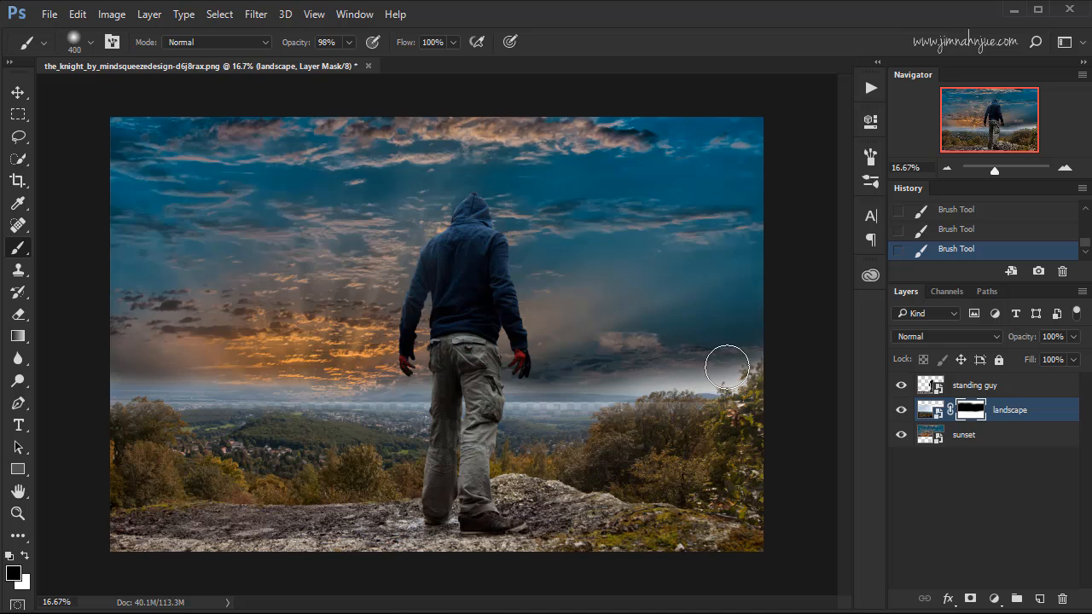
mouse_move(758, 359)
left_mouse_down()
mouse_move(599, 369)
mouse_move(691, 378)
mouse_move(748, 369)
mouse_move(377, 366)
mouse_move(526, 380)
left_mouse_up()
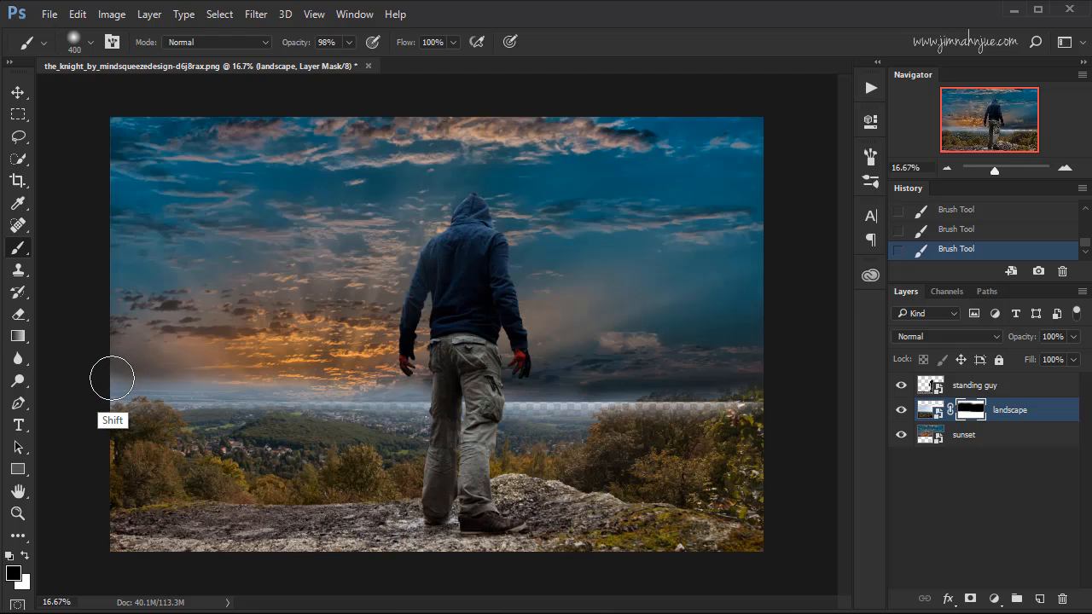
left_click(107, 376, "shift")
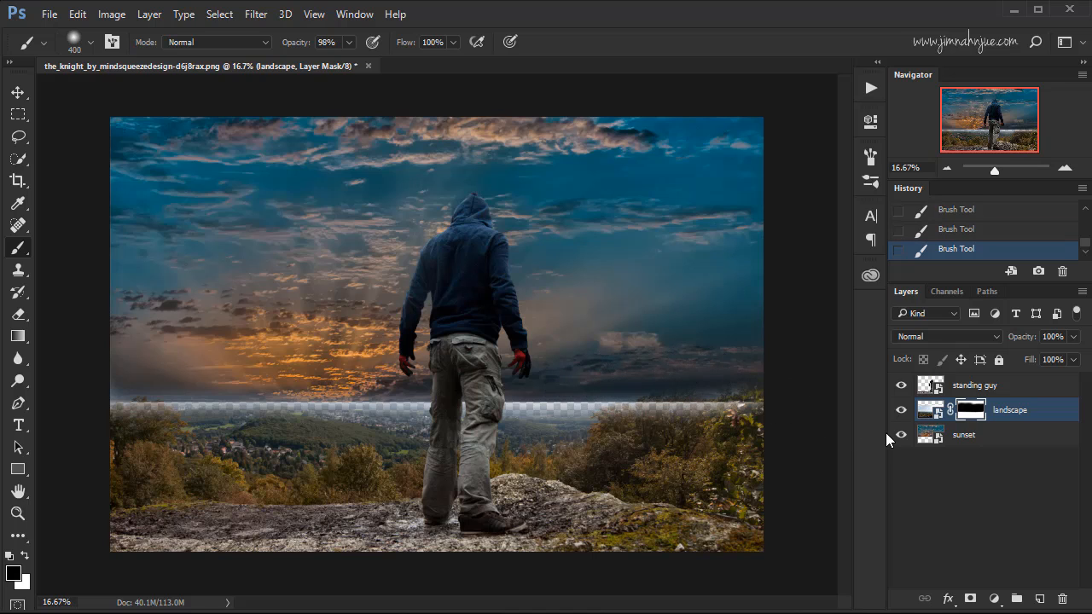
left_click(662, 415)
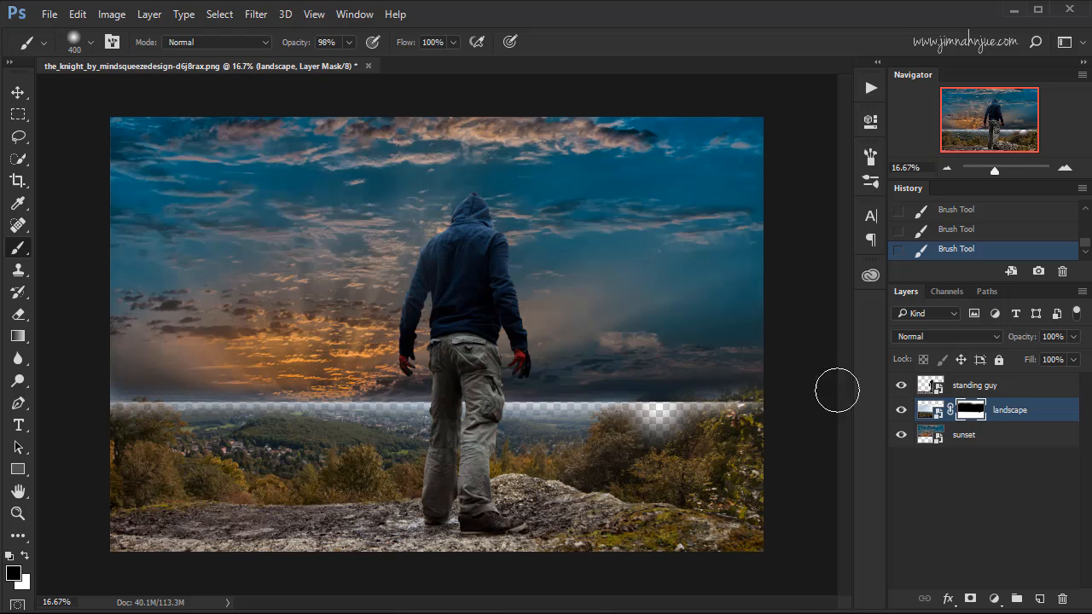
left_click(941, 232)
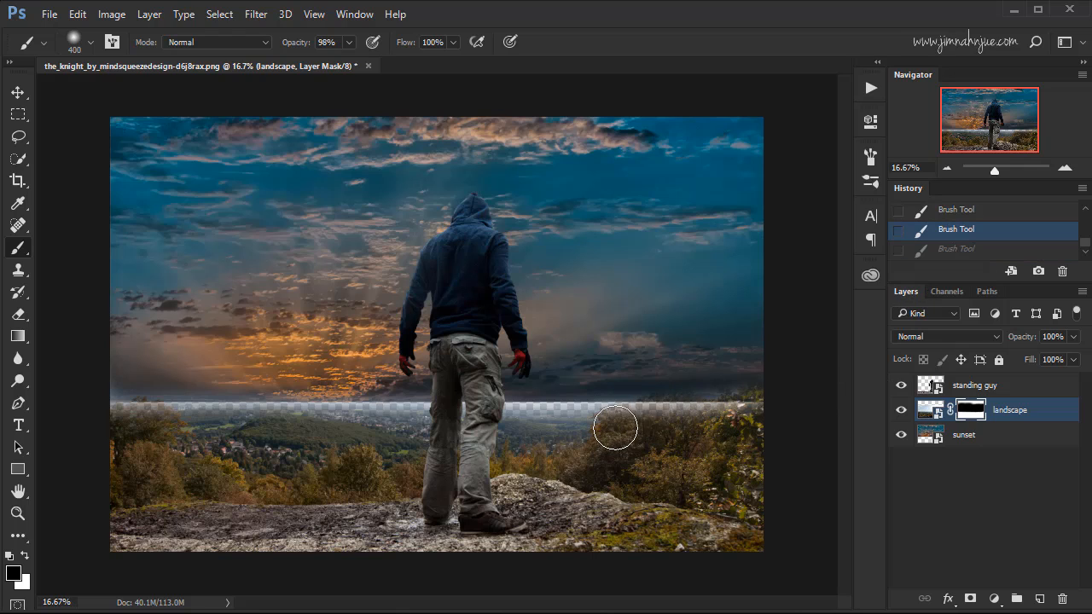
Paint white on the landscape mask along the horizon, reducing the brush to 250 px, to restore the distant land over the transparent strip.
key("x")
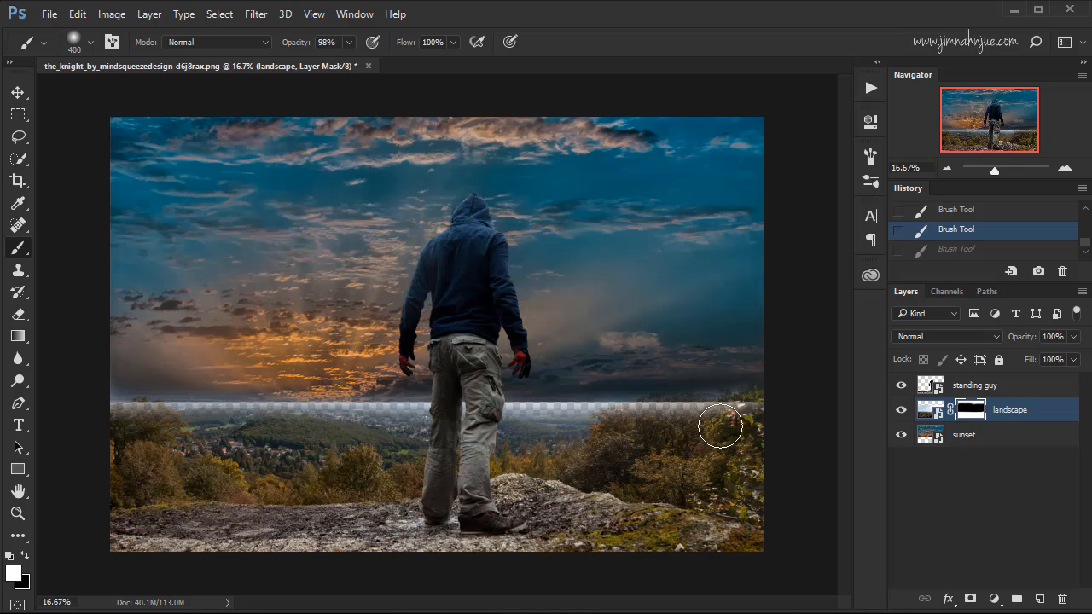
key("bracketright")
key("bracketright")
key("bracketright")
key("bracketleft")
key("bracketleft")
mouse_move(760, 409)
left_mouse_down()
mouse_move(646, 419)
mouse_move(654, 426)
mouse_move(646, 415)
mouse_move(573, 410)
mouse_move(588, 420)
mouse_move(445, 416)
left_mouse_up()
key("bracketleft")
left_click(543, 419)
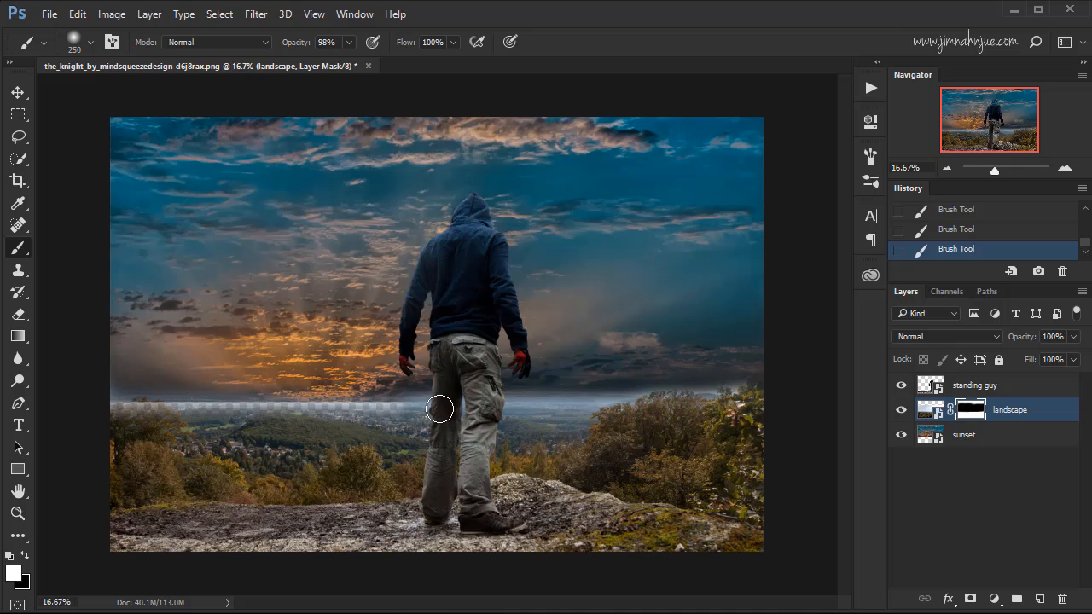
mouse_move(440, 410)
left_mouse_down()
mouse_move(314, 416)
mouse_move(332, 418)
mouse_move(343, 407)
mouse_move(333, 417)
mouse_move(185, 410)
mouse_move(182, 420)
mouse_move(97, 406)
mouse_move(212, 416)
left_mouse_up()
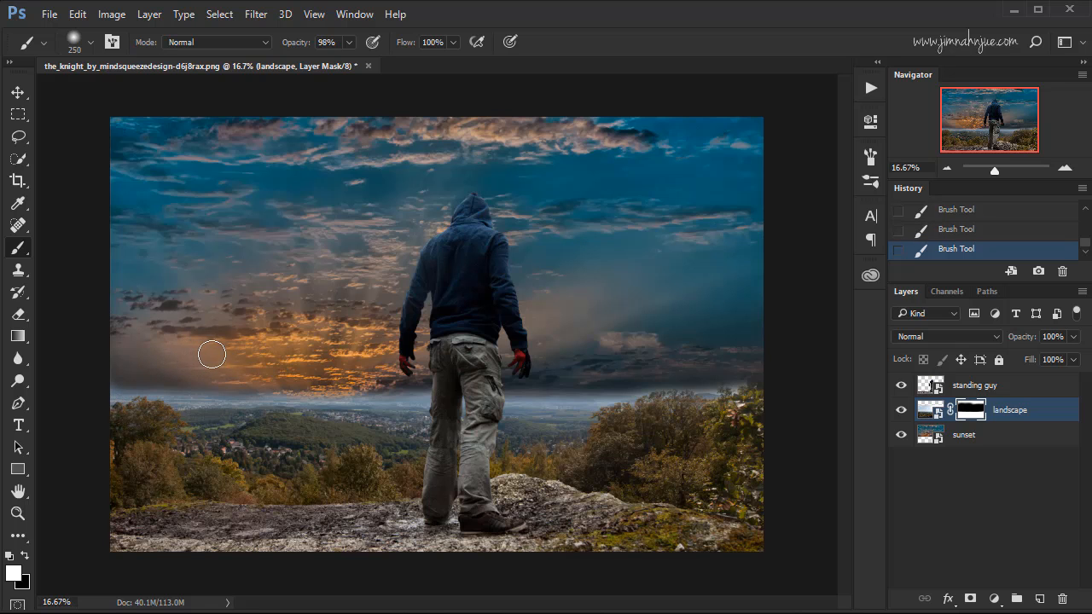
Inspect the horizon's left end up close and set the brush to 125 px, 72% opacity and 56% flow.
key("ctrl+plus")
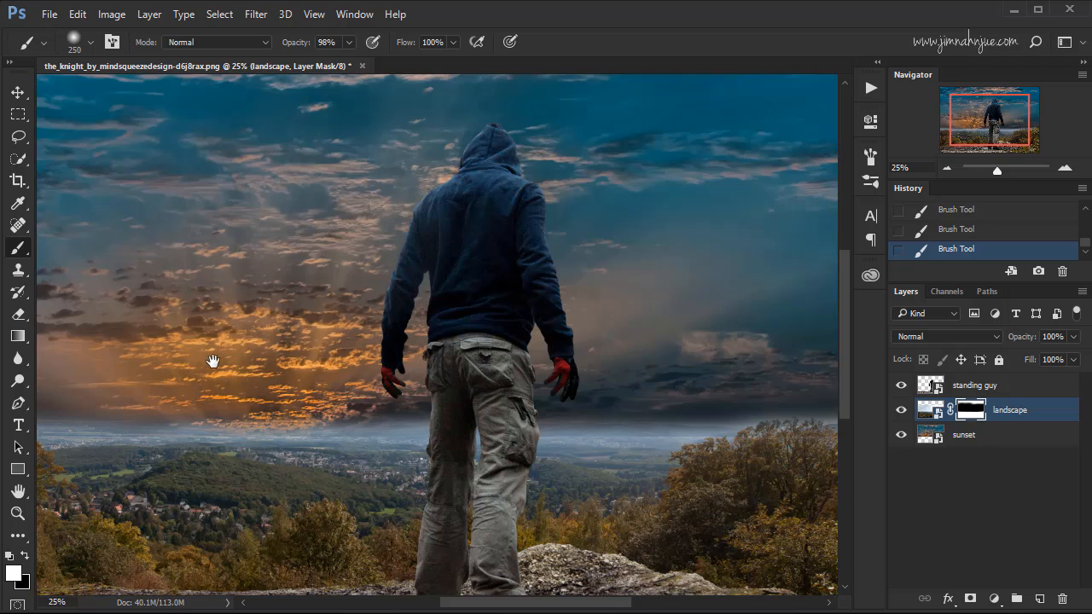
left_click_drag(212, 361, 383, 272)
mouse_move(307, 314)
left_mouse_down()
mouse_move(363, 272)
mouse_move(380, 282)
left_mouse_up()
key("ctrl+plus")
left_click_drag(319, 304, 404, 291)
key("bracketleft")
key("bracketleft")
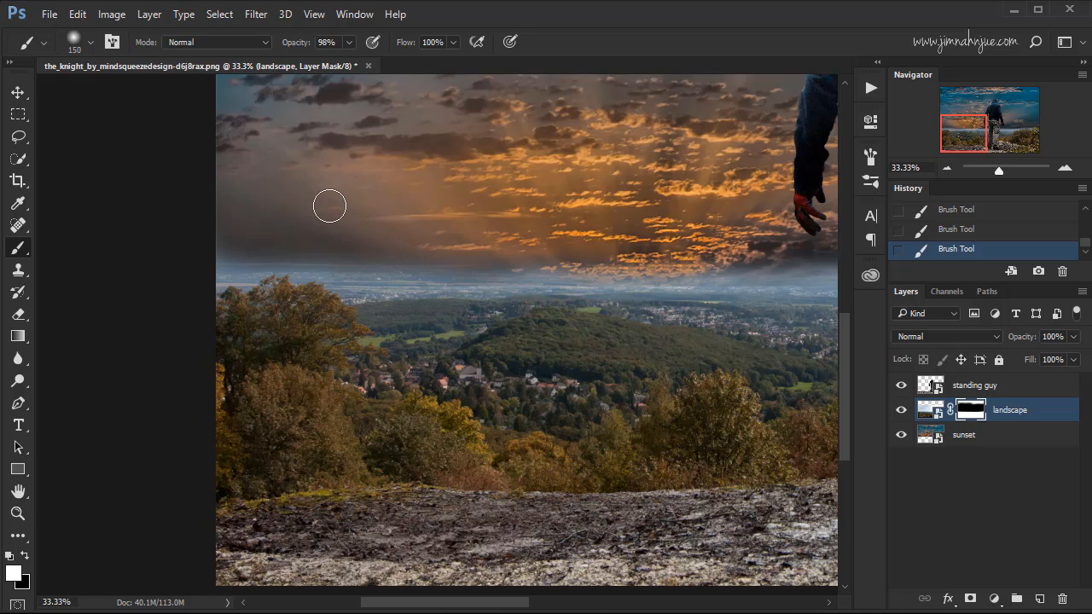
key("bracketleft")
left_click_drag(306, 44, 294, 47)
left_click_drag(452, 45, 409, 62)
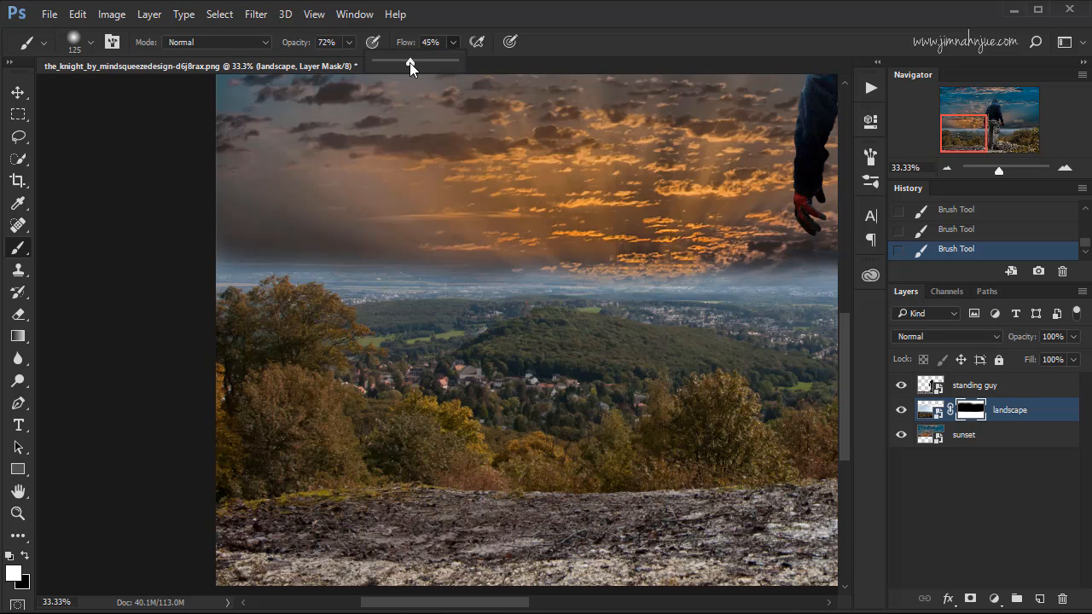
left_click(464, 49)
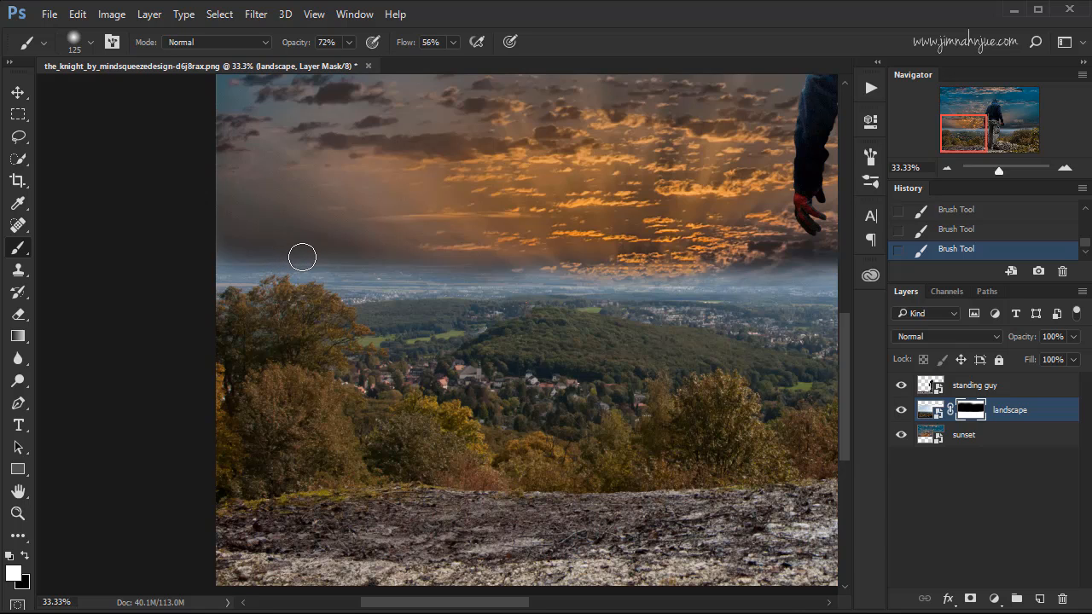
Blend the haze above the horizon from left to right by painting black on the landscape mask with a 250 px brush.
key("bracketright")
key("bracketright")
key("bracketright")
key("x")
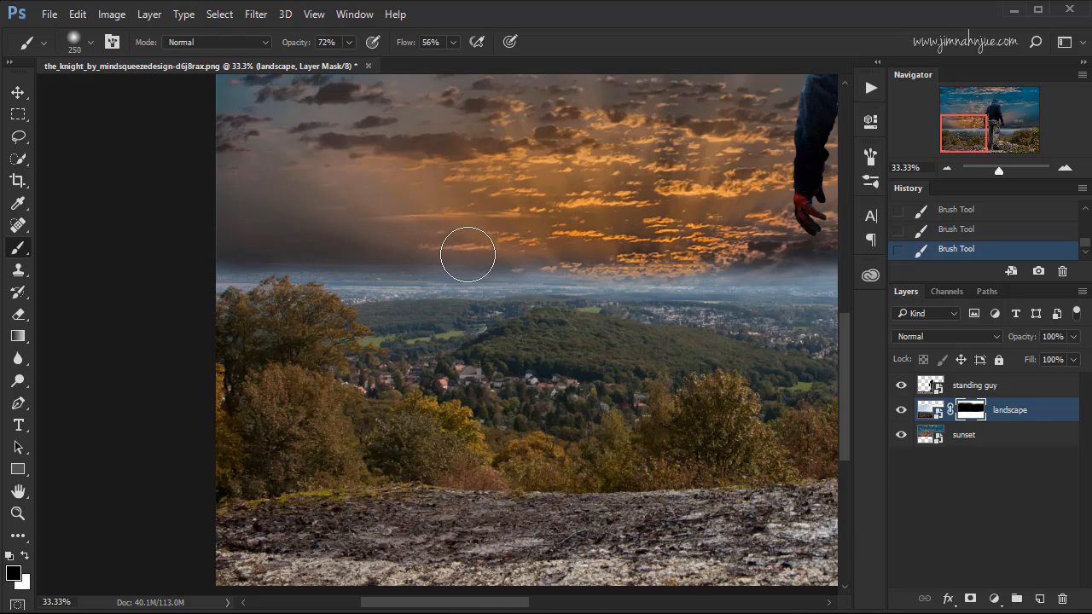
mouse_move(672, 246)
left_mouse_down()
mouse_move(520, 232)
mouse_move(646, 239)
left_mouse_up()
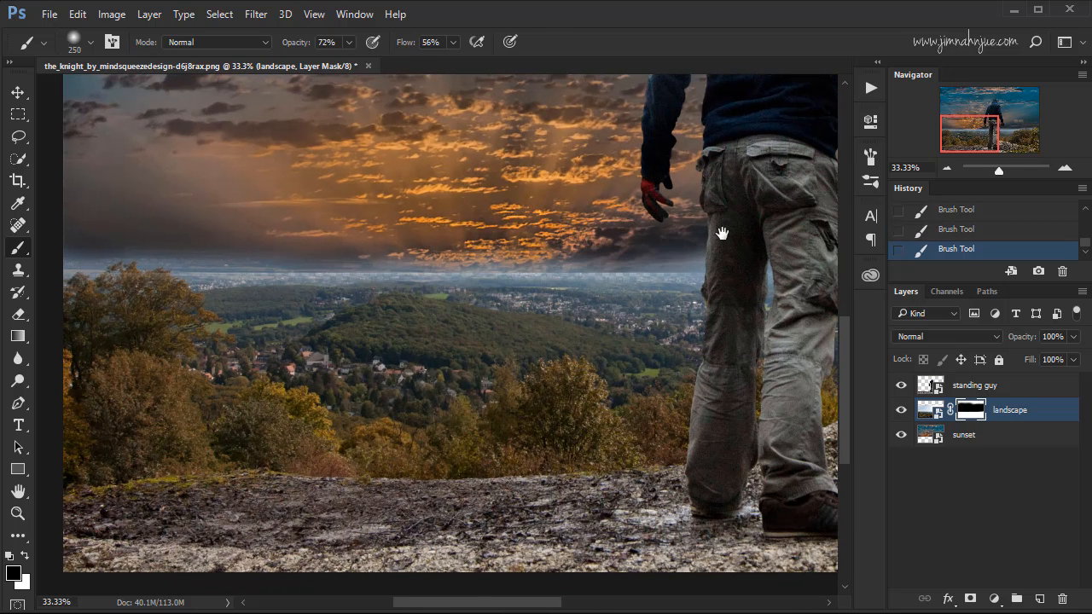
left_click_drag(726, 227, 520, 227)
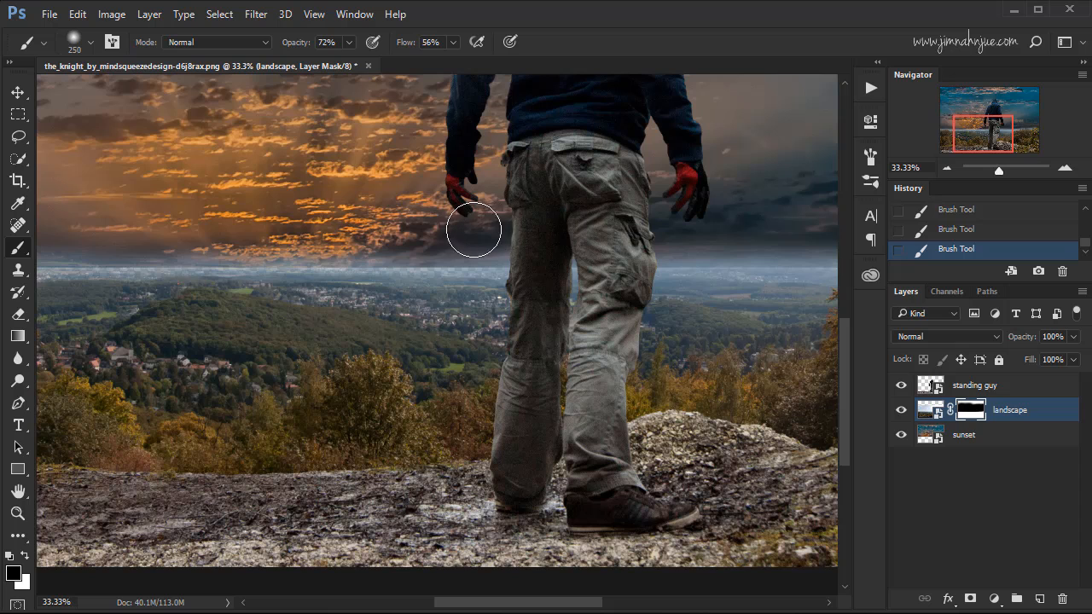
left_click_drag(475, 244, 359, 244)
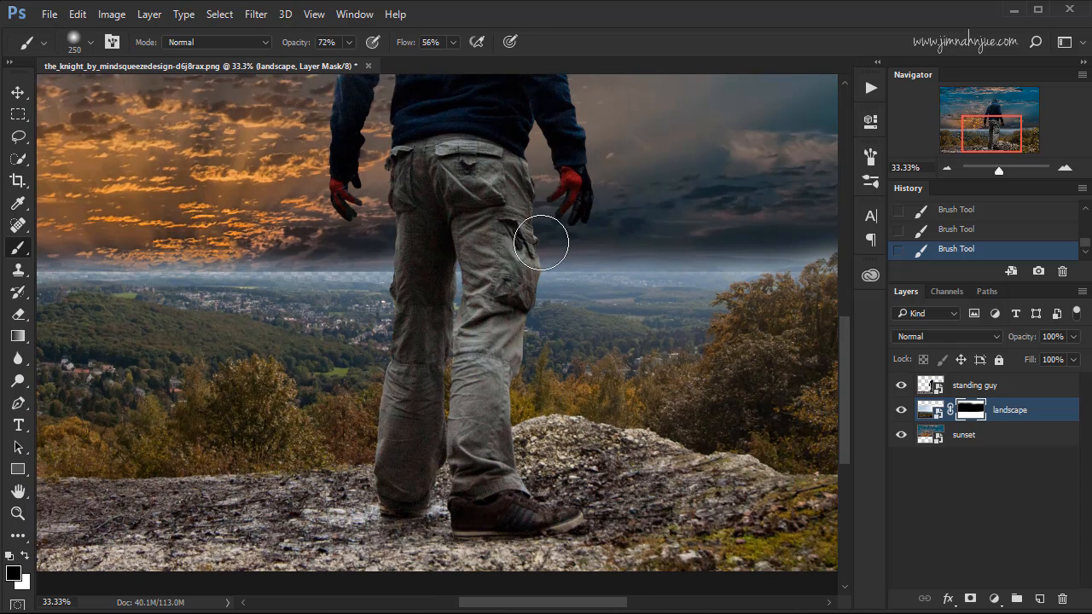
left_click_drag(739, 225, 622, 227)
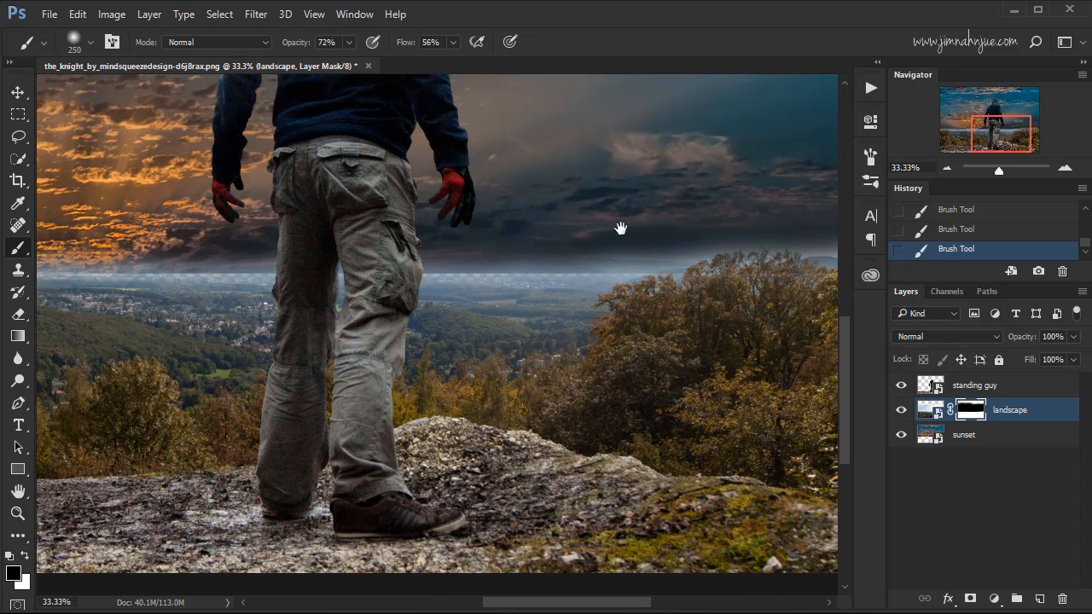
left_click_drag(688, 216, 568, 205)
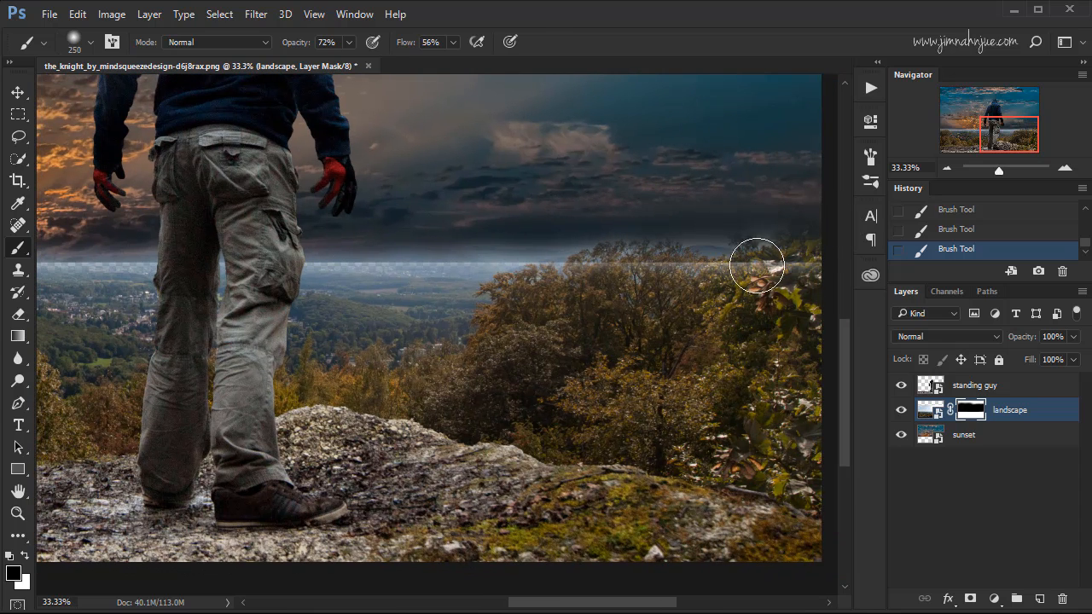
key("ctrl")
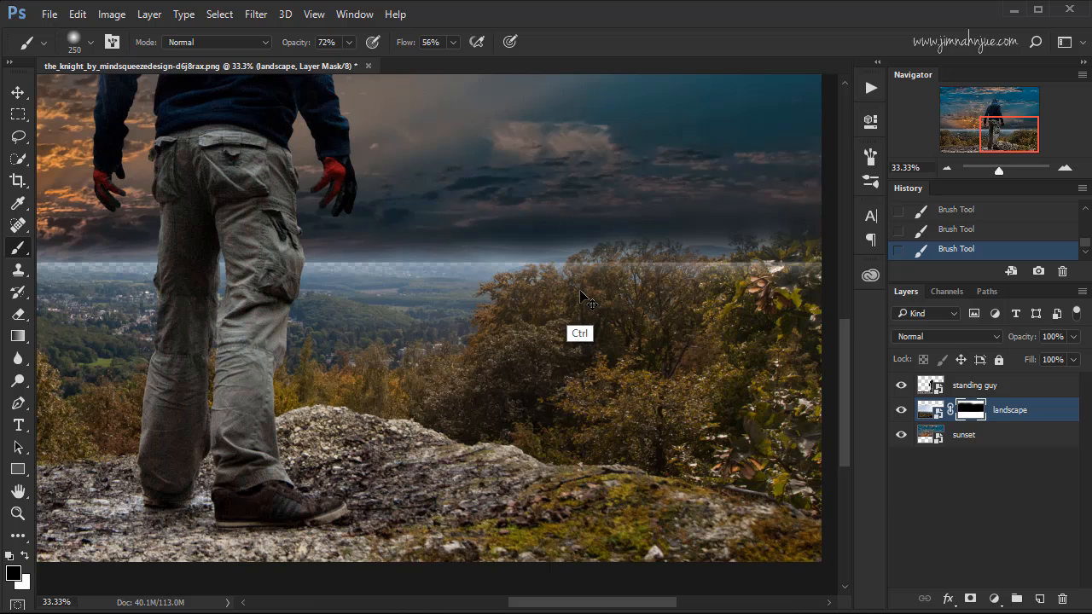
key("ctrl+0")
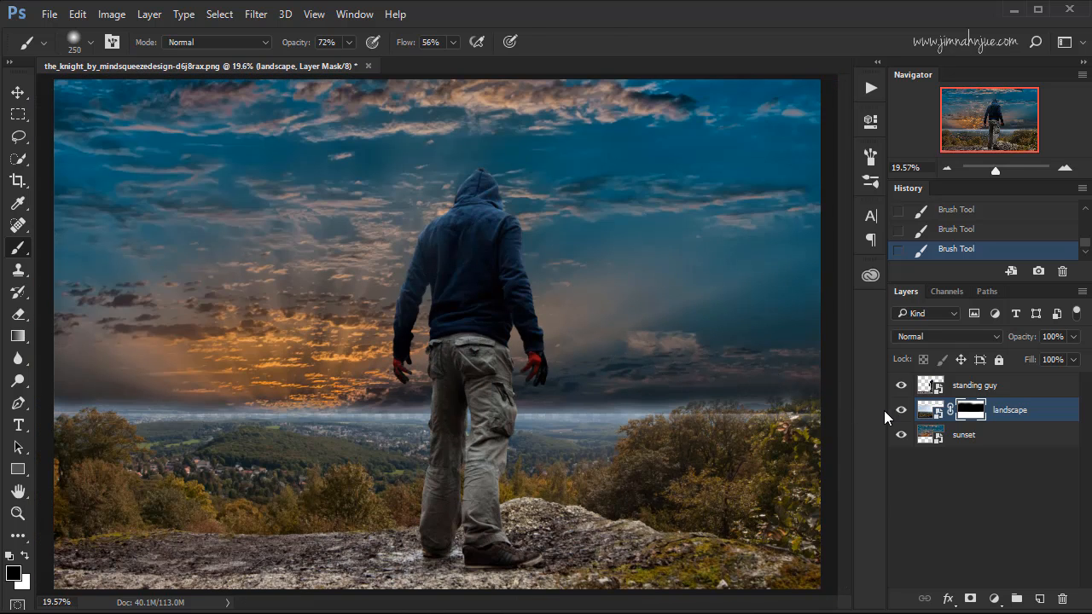
Try shifting the sunset layer slightly down to cover the gap along the horizon, and step back to before the move.
left_click(927, 436)
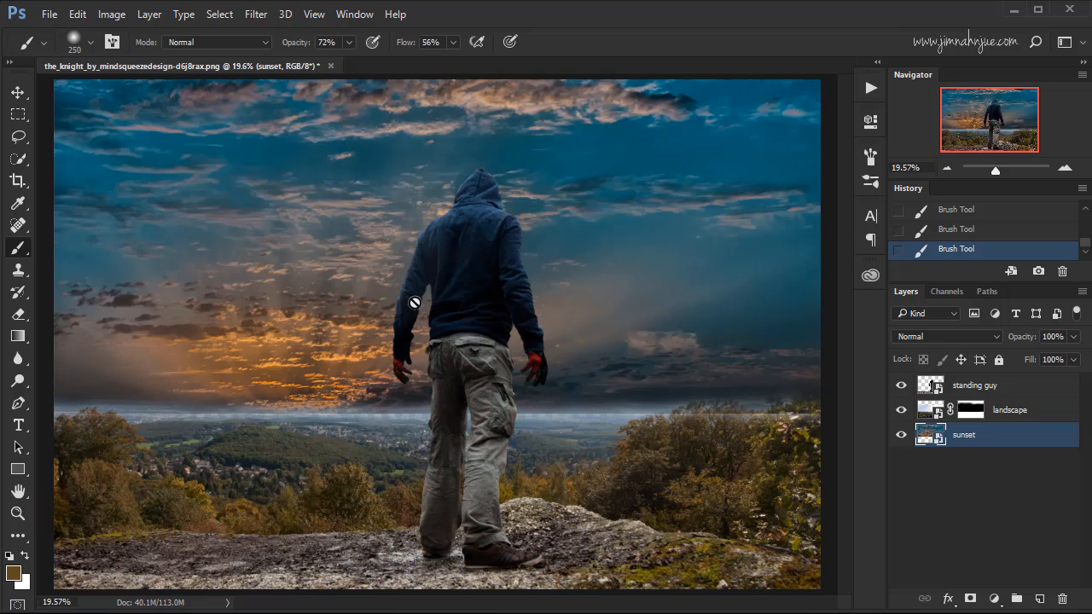
key("v")
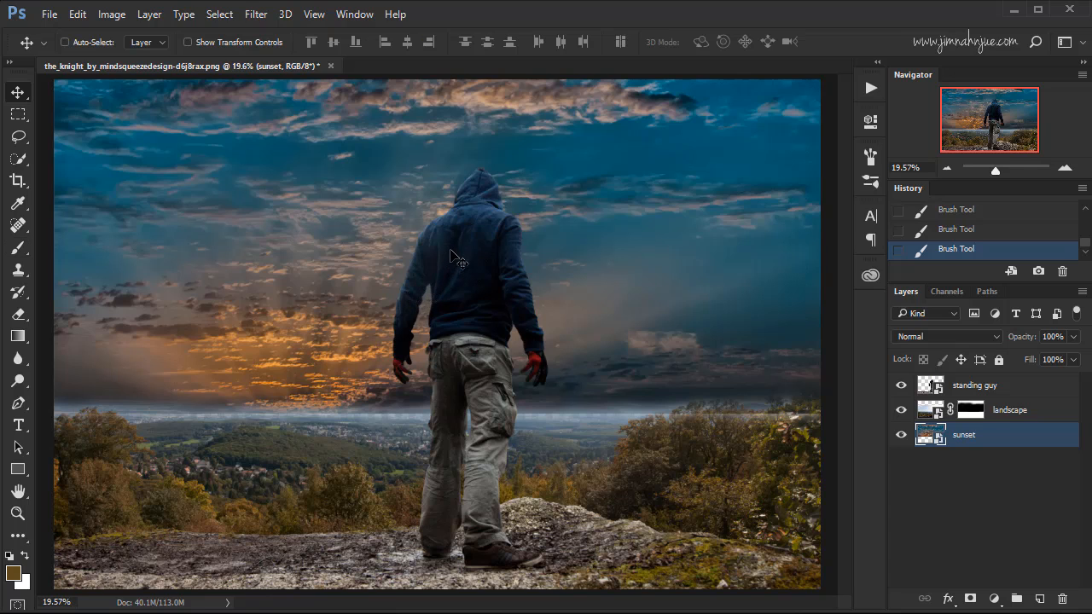
left_click_drag(451, 250, 452, 273)
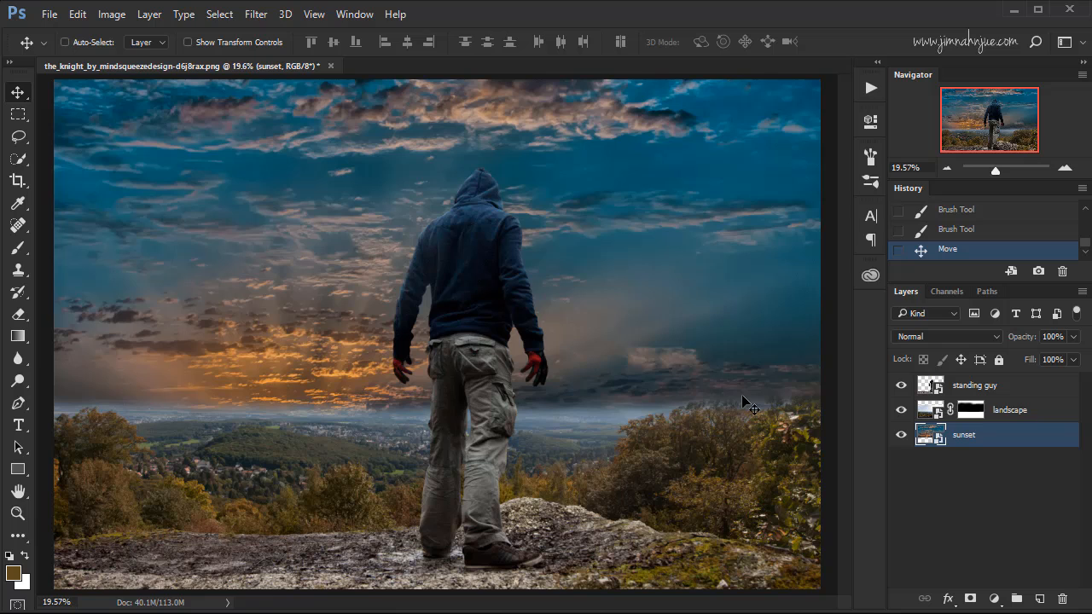
left_click(945, 231)
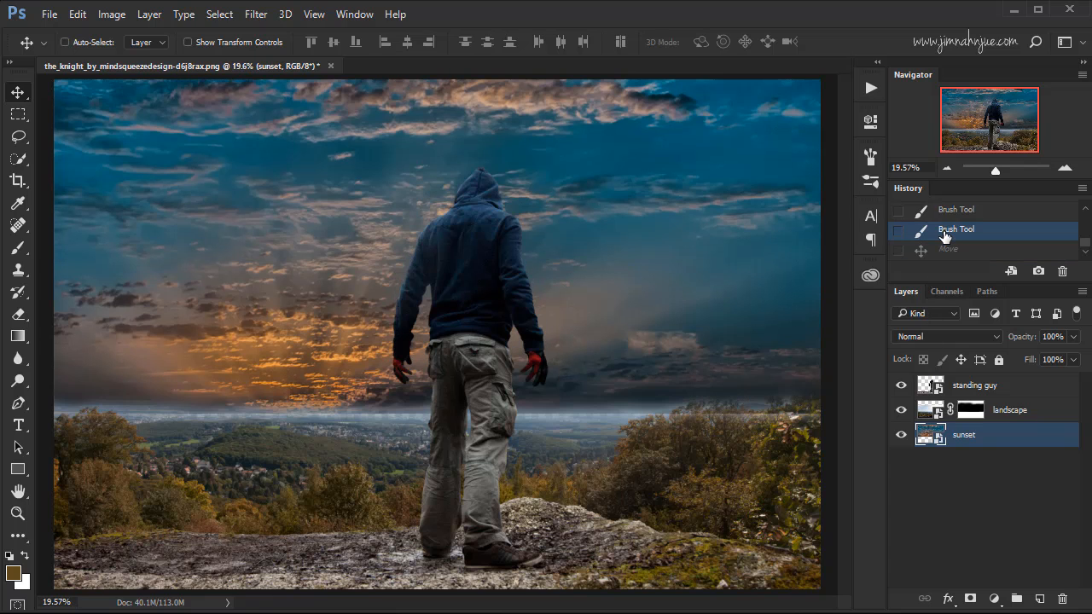
Reapply the sunset layer's downward move and place the bending-guy image as an embedded object above the standing guy layer.
left_click(947, 251)
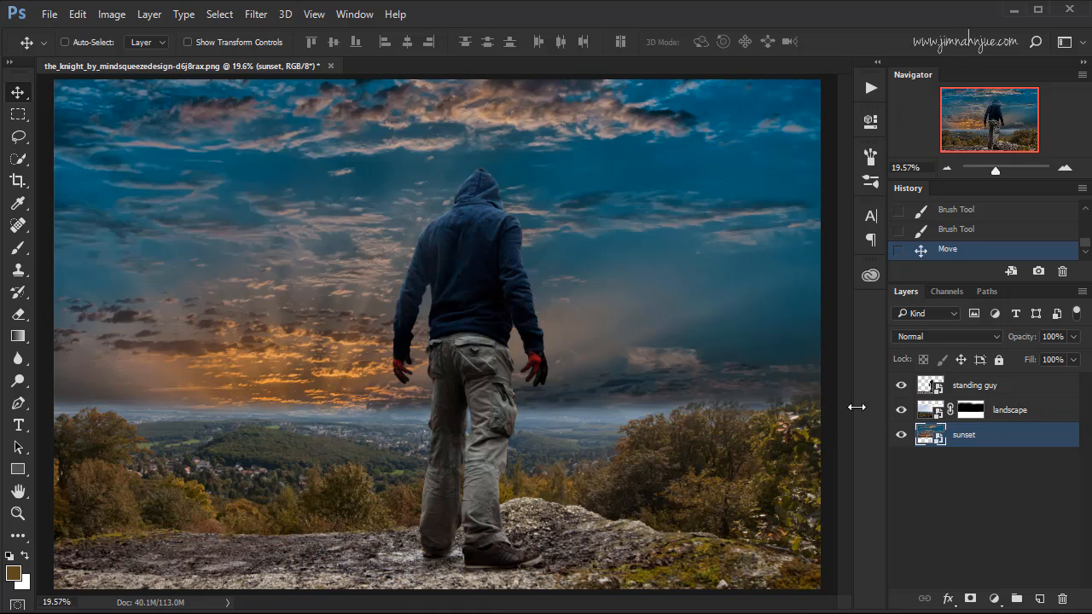
left_click(1000, 385)
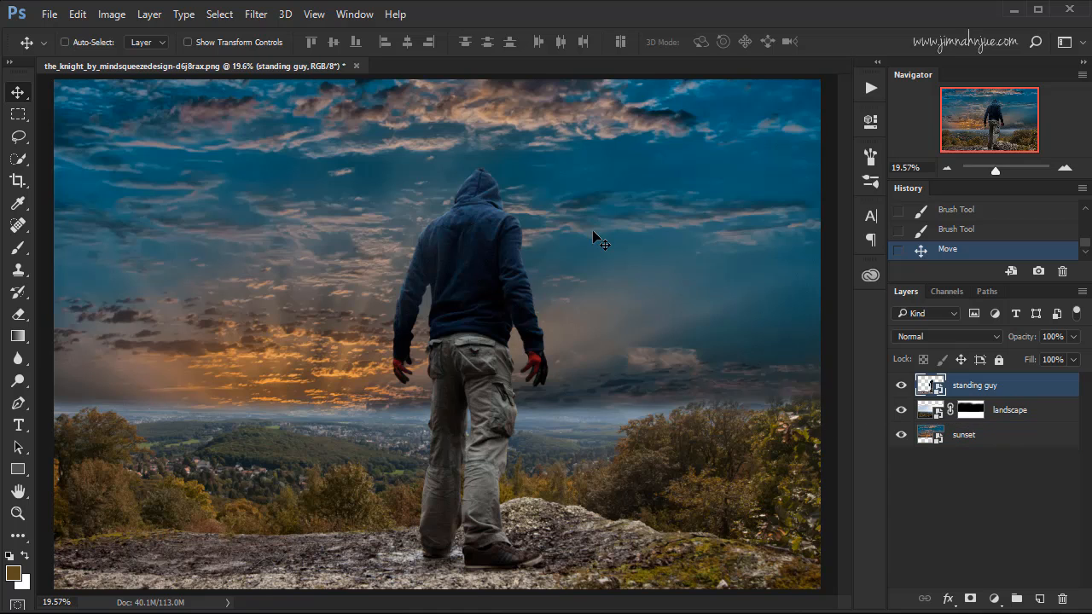
left_click(49, 15)
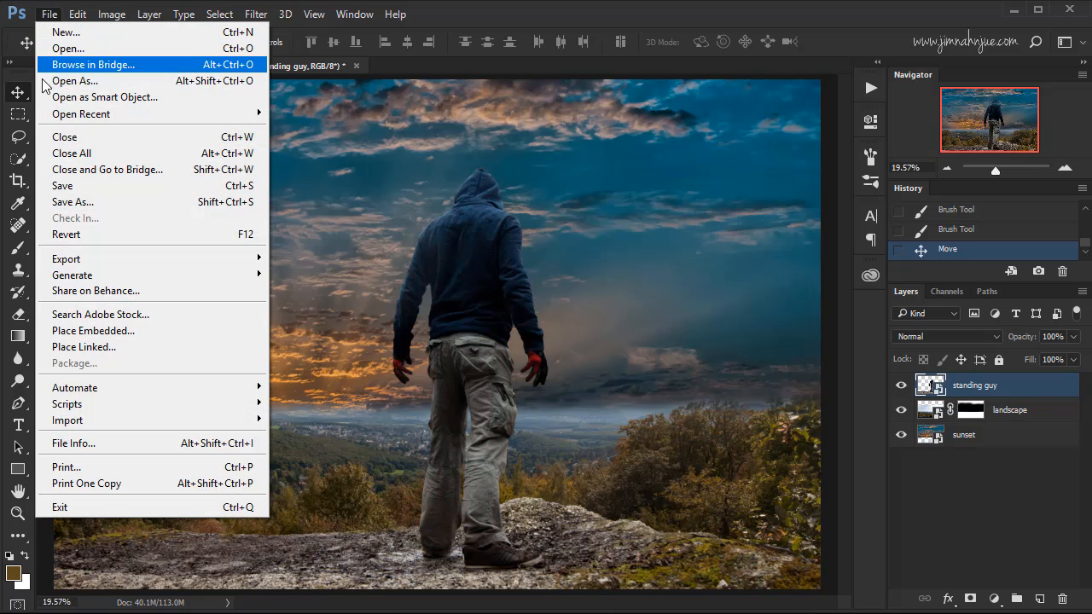
left_click(130, 339)
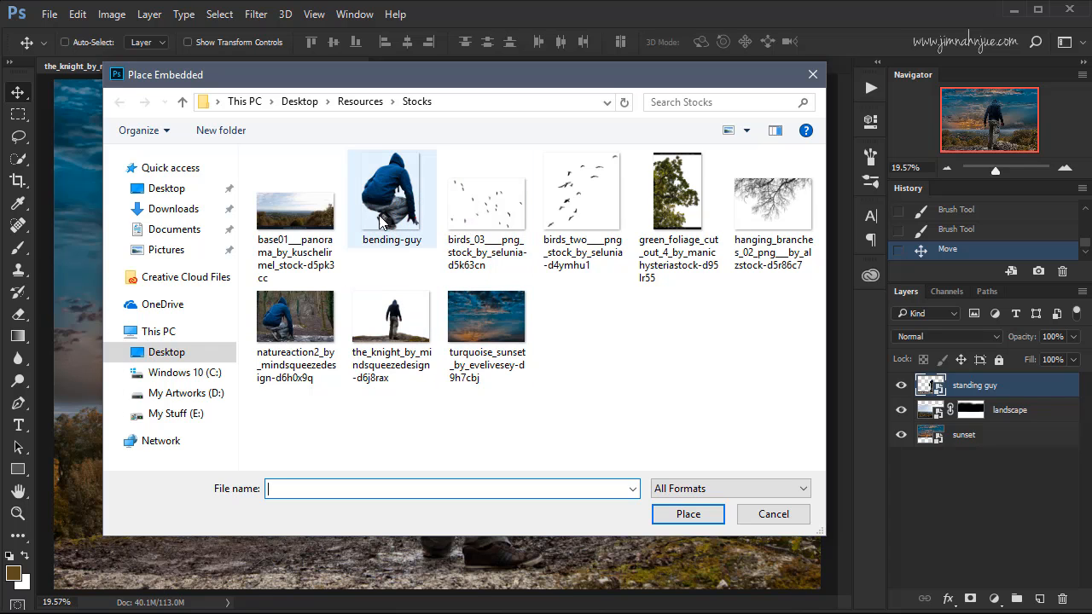
left_click(389, 195)
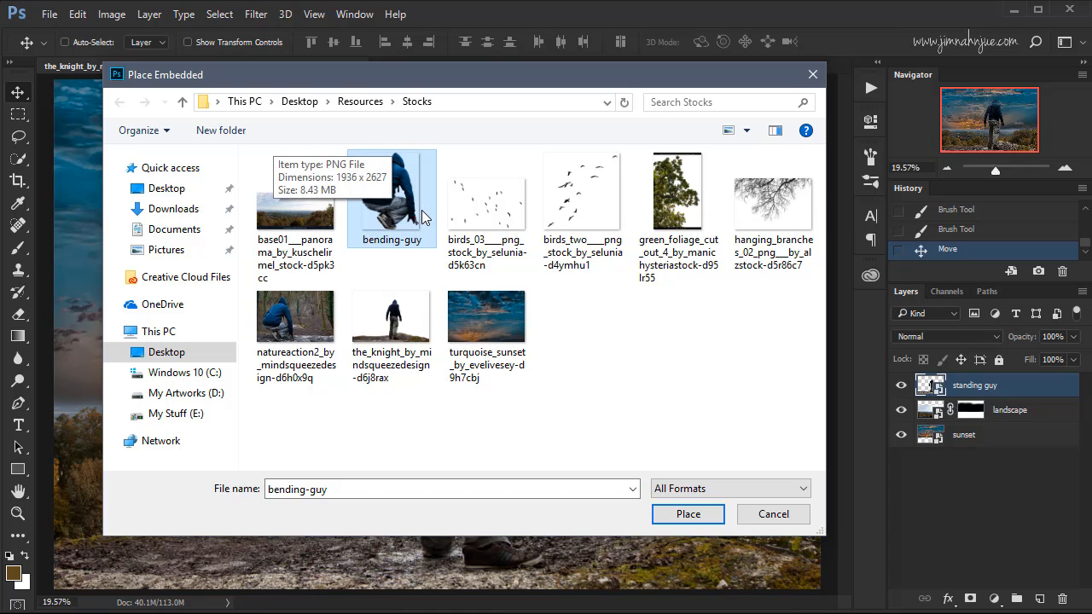
left_click(677, 517)
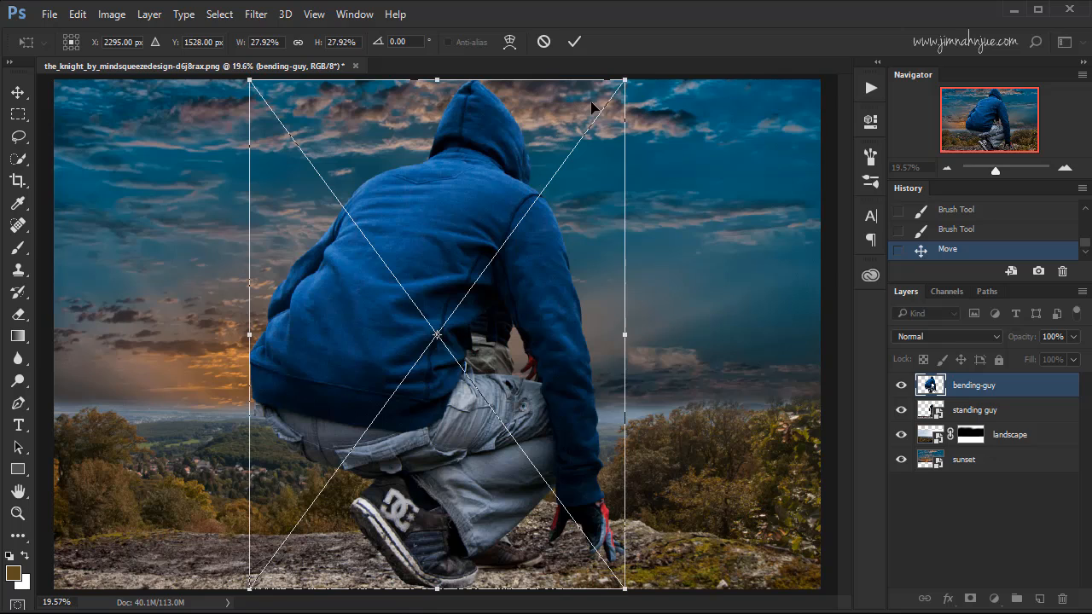
Scale the bending-guy figure proportionally to about 12.5% and place it crouching on the rock beside the standing figure's left side.
key("shift")
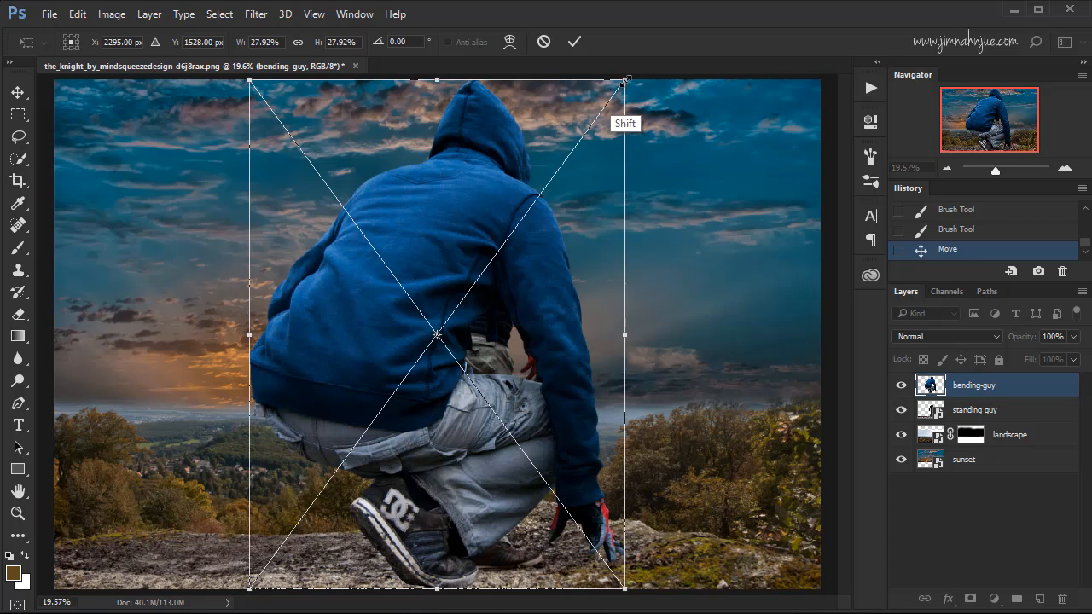
left_click_drag(625, 80, 406, 387)
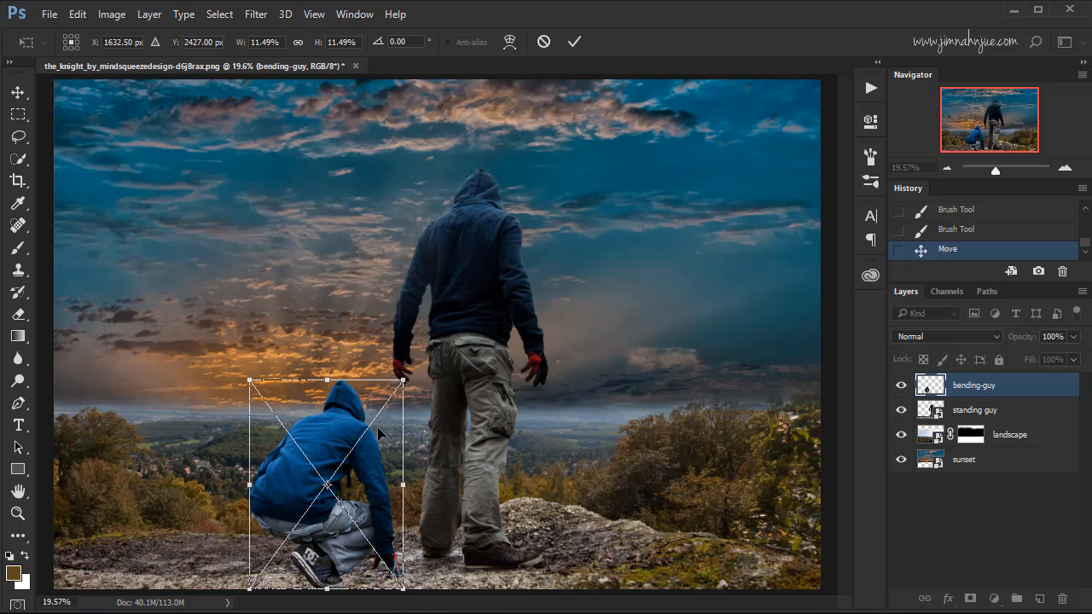
left_click_drag(339, 437, 464, 247)
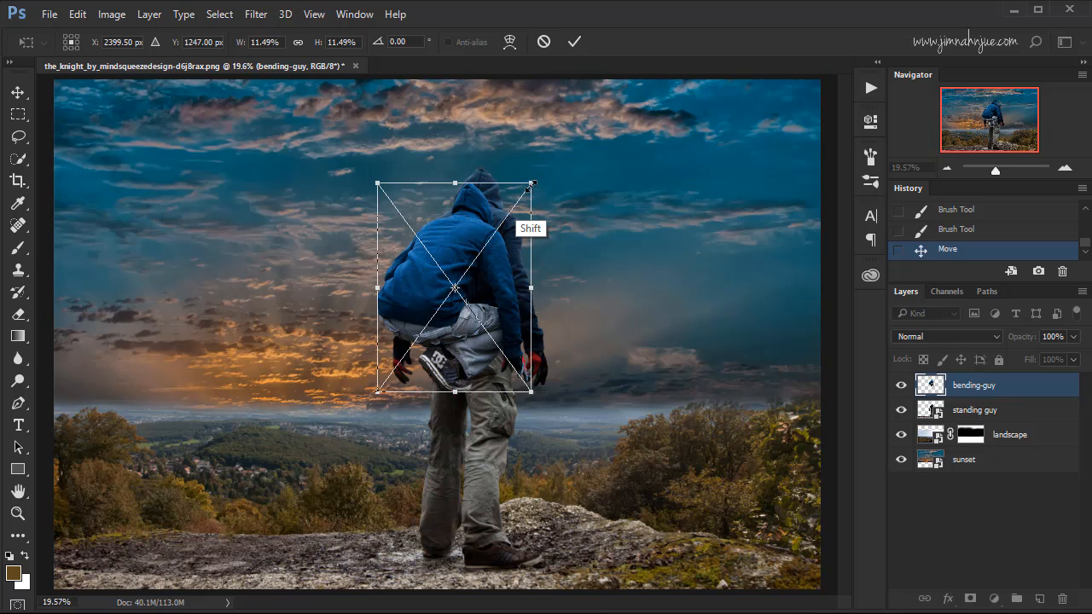
left_click_drag(531, 182, 545, 164)
left_click_drag(492, 237, 329, 399)
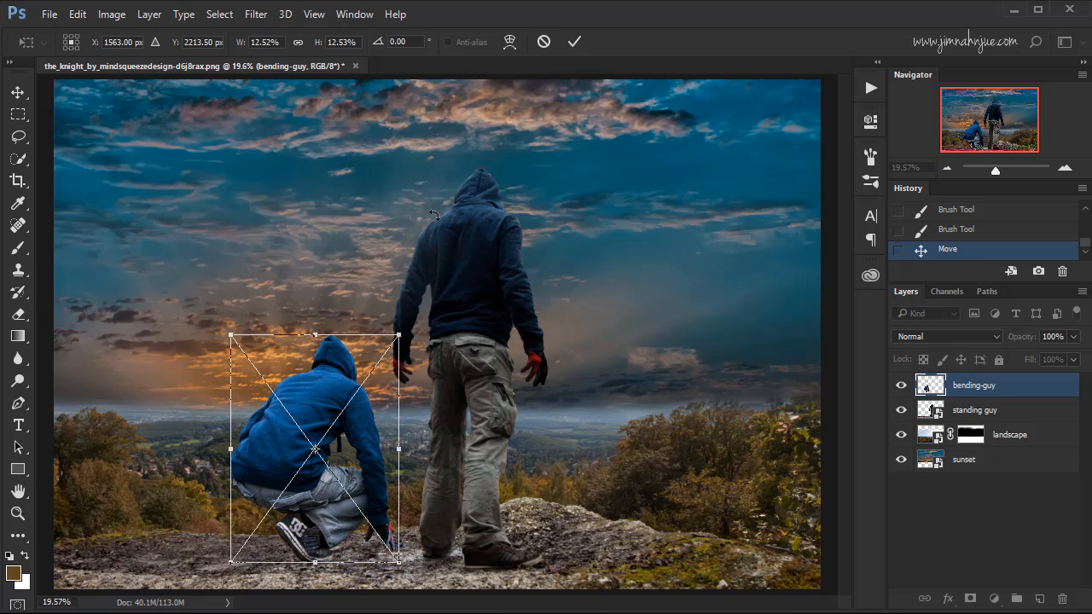
left_click(573, 42)
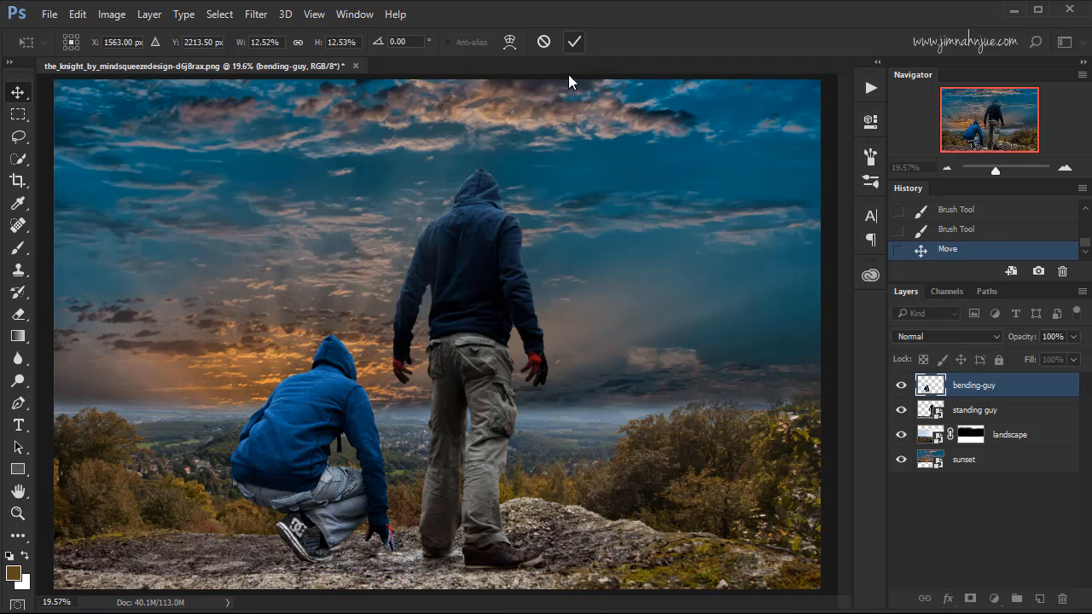
Add an empty layer directly above the standing guy layer and name it "contact shadow".
key("ctrl+plus")
key("ctrl+plus")
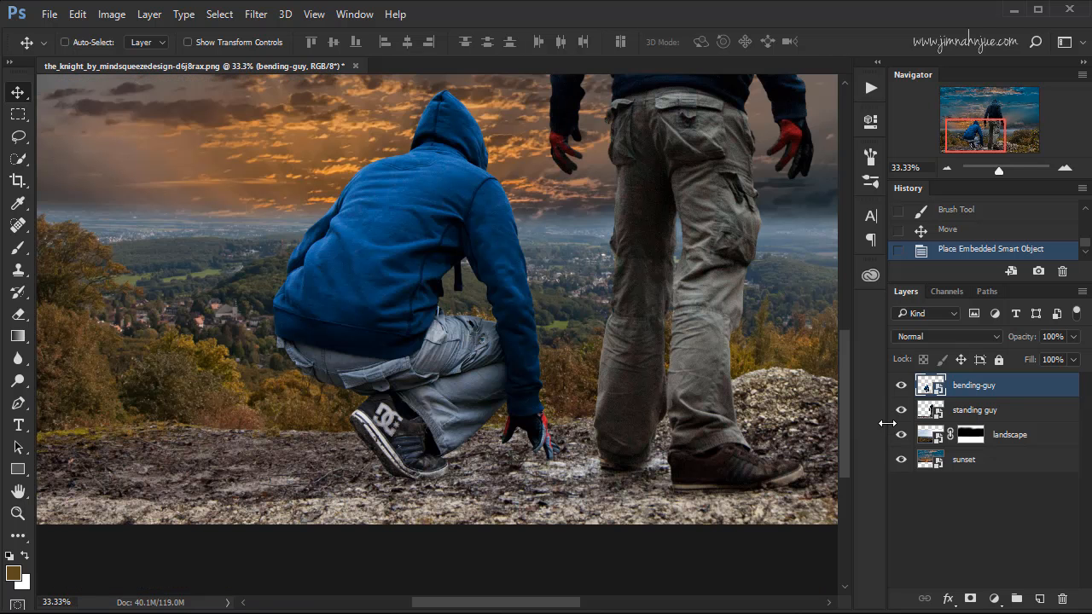
left_click(984, 411)
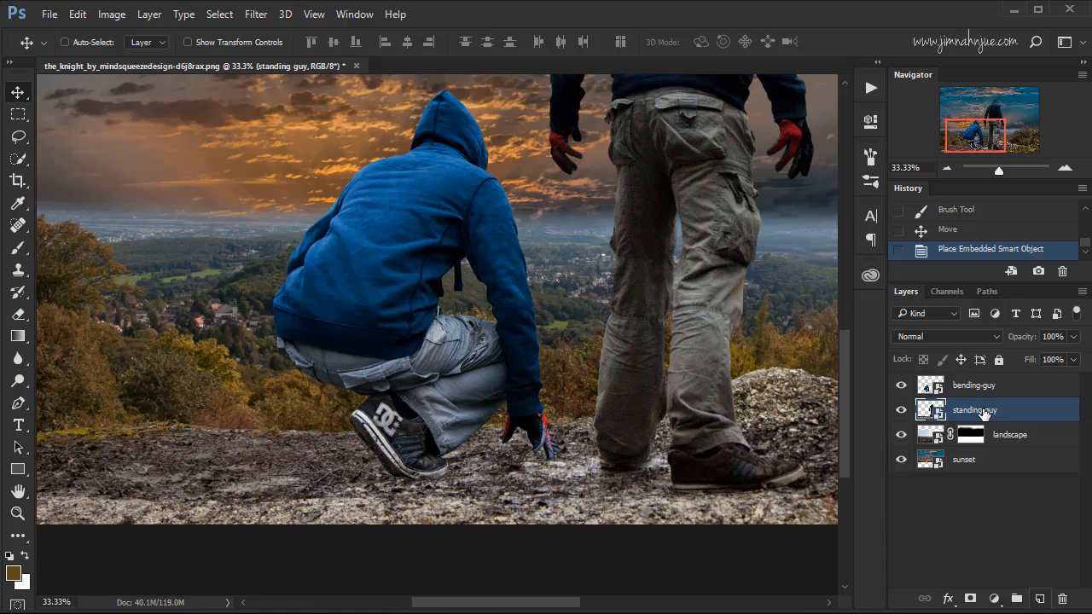
left_click(1040, 598)
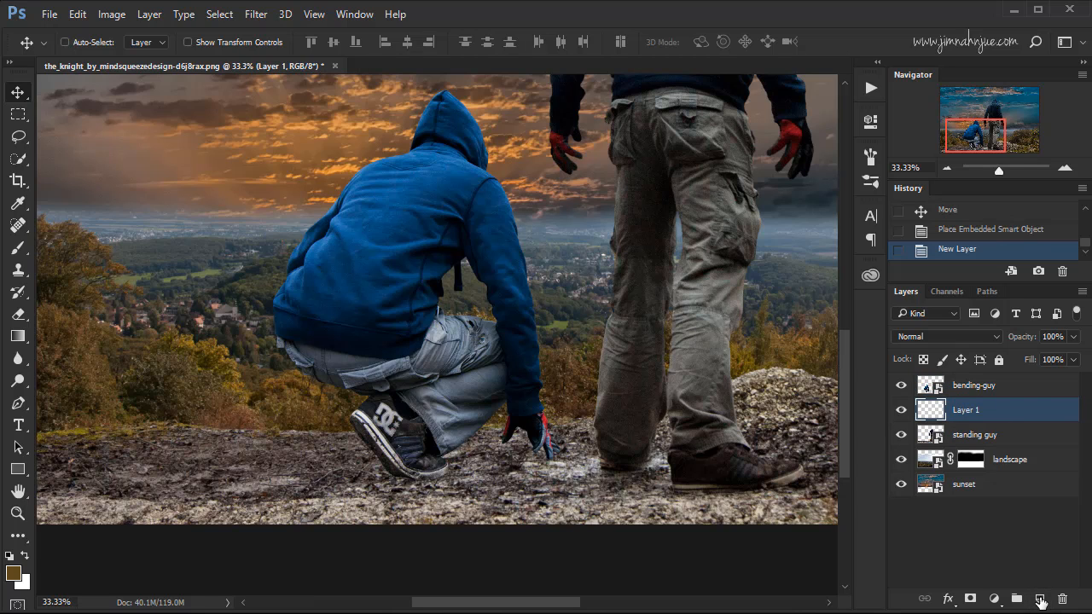
double_click(977, 410)
type("contact shadow")
left_click(1026, 416)
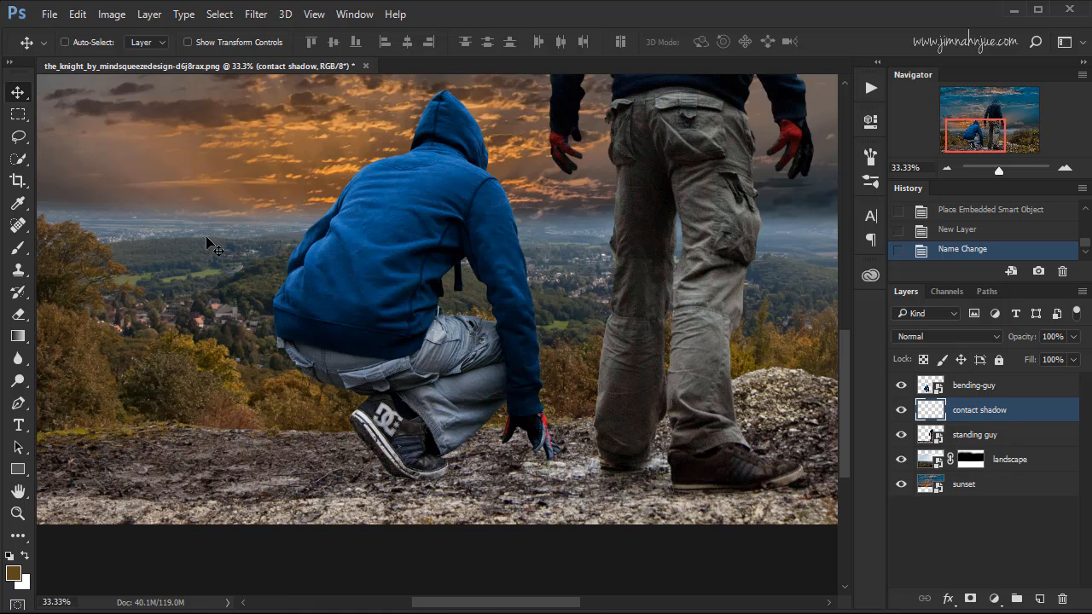
Set the Brush tool to 100% flow and 100% opacity.
key("b")
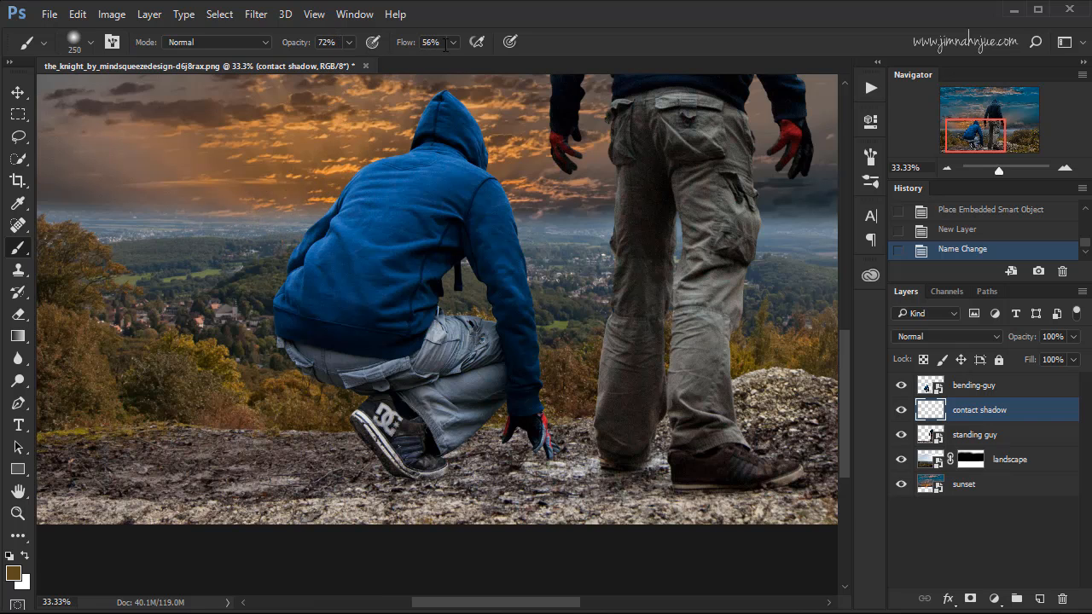
left_click(452, 43)
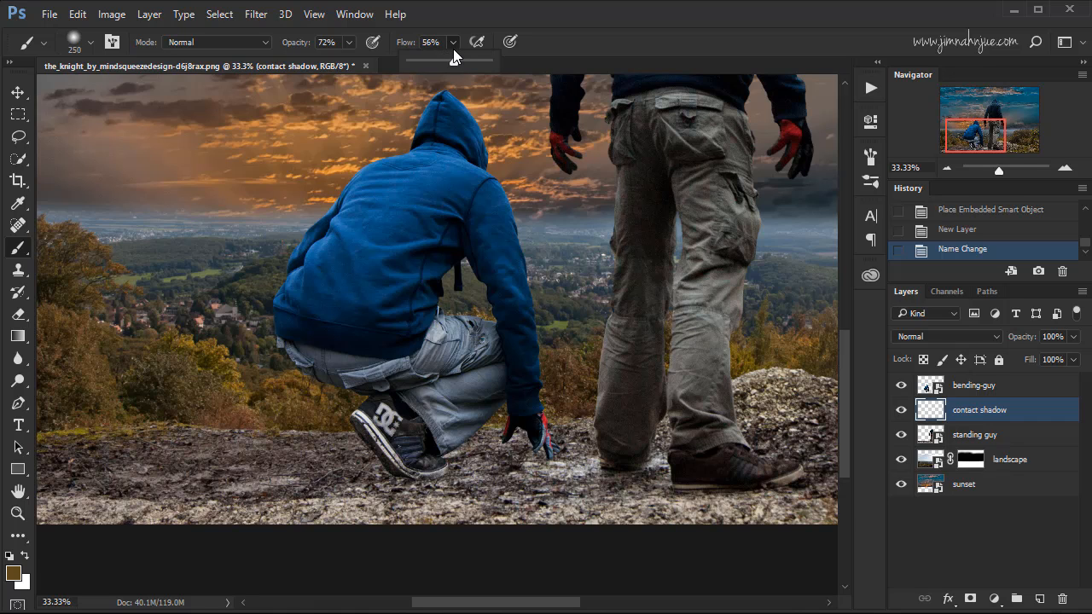
left_click_drag(467, 62, 493, 63)
left_click(349, 44)
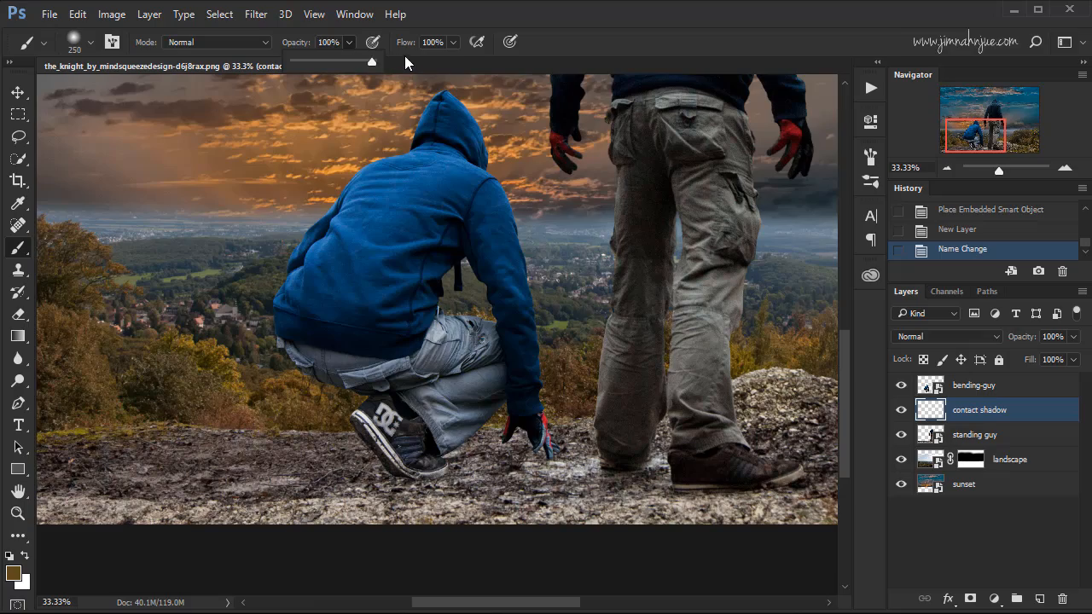
left_click(561, 28)
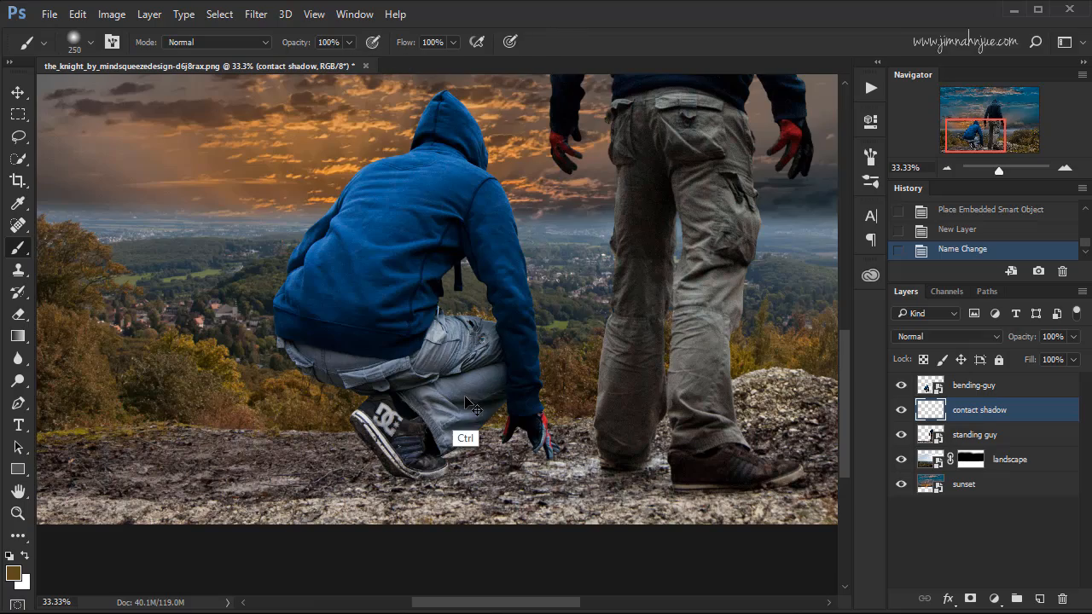
Paint a black contact shadow under the crouching figure's shoe with a 45 px brush, and compare it with the shadow layer hidden.
key("ctrl+plus")
key("ctrl+plus")
key("ctrl+plus")
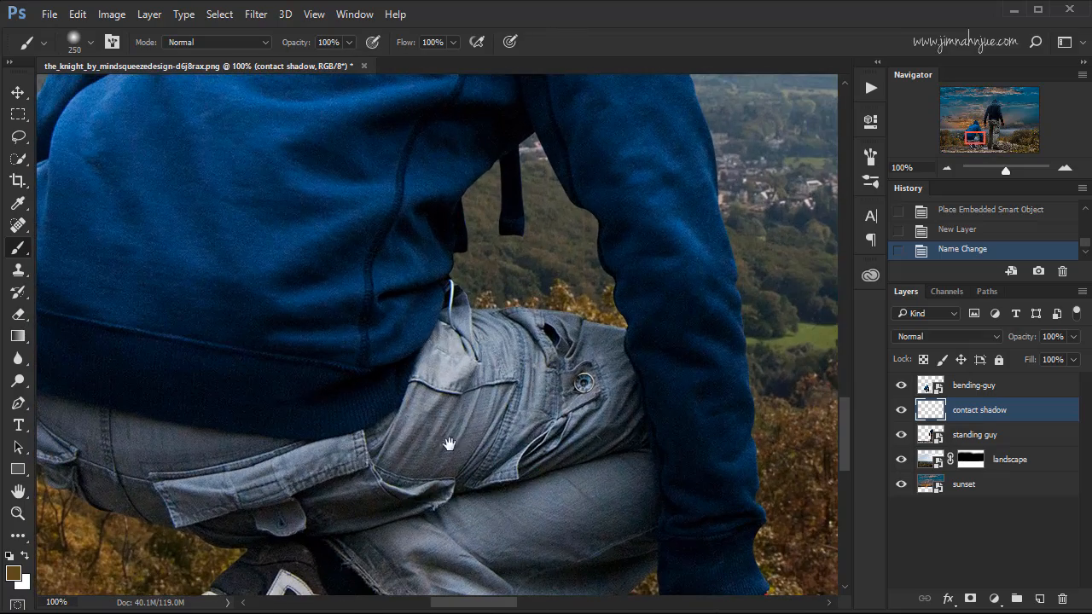
left_click_drag(450, 445, 546, 223)
mouse_move(431, 499)
left_mouse_down()
mouse_move(510, 360)
mouse_move(471, 353)
left_mouse_up()
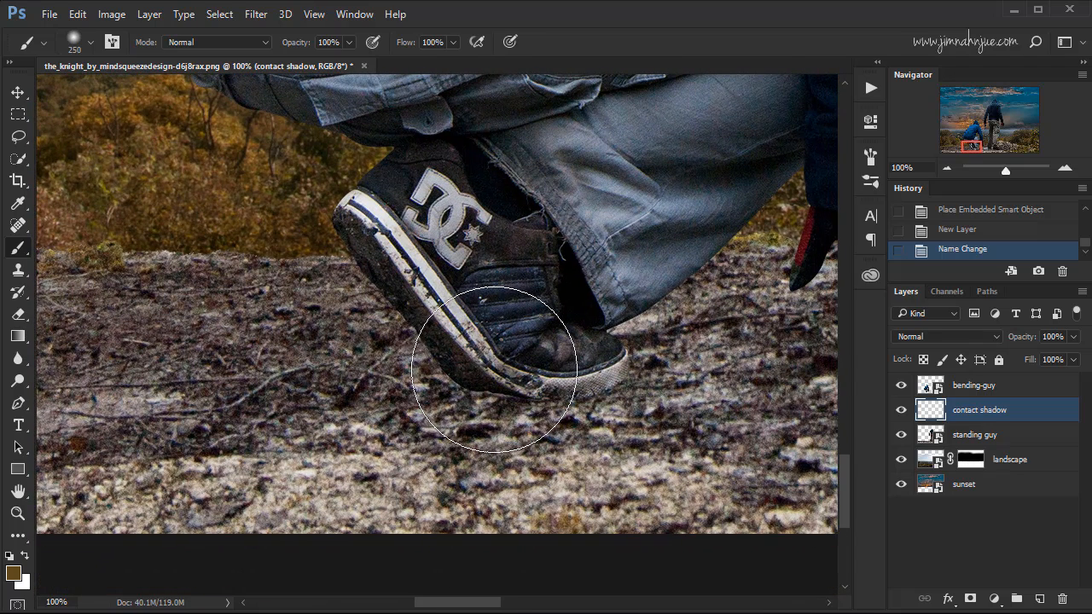
key("bracketleft")
key("bracketleft")
key("bracketleft")
key("bracketleft")
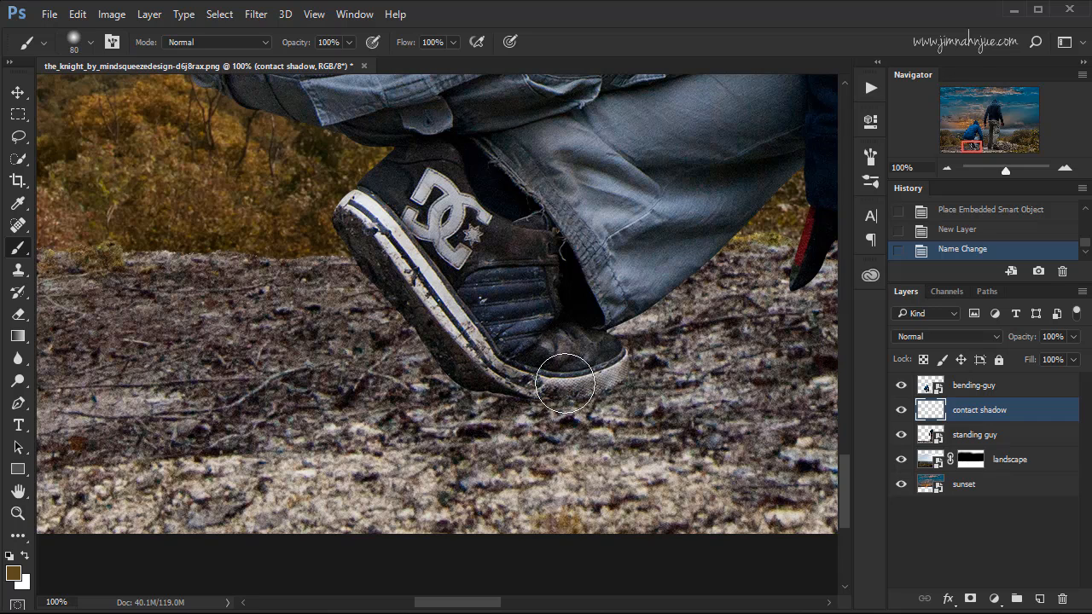
key("bracketleft")
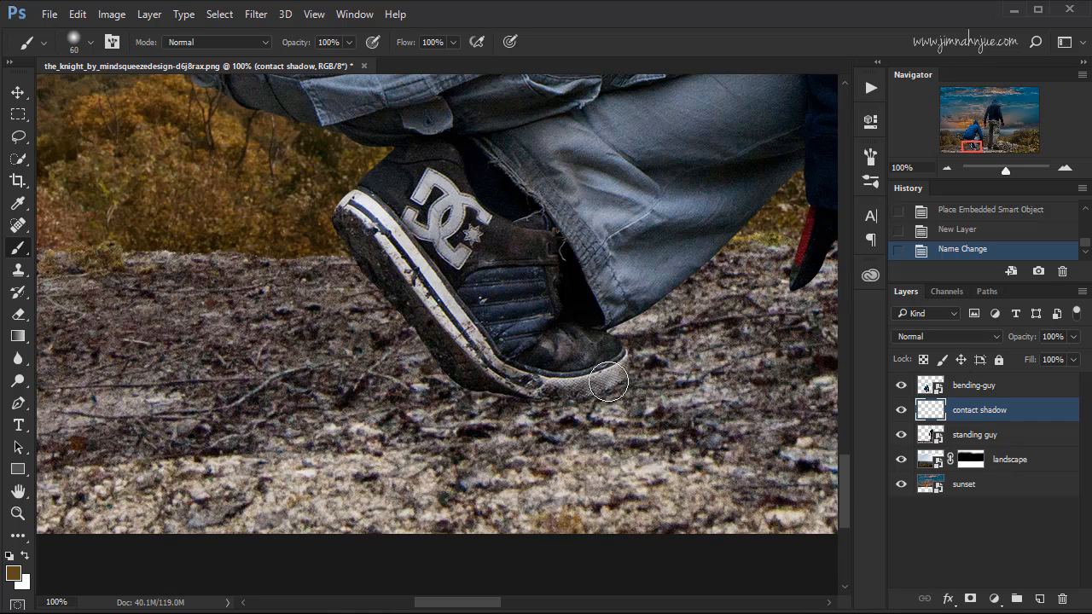
key("d")
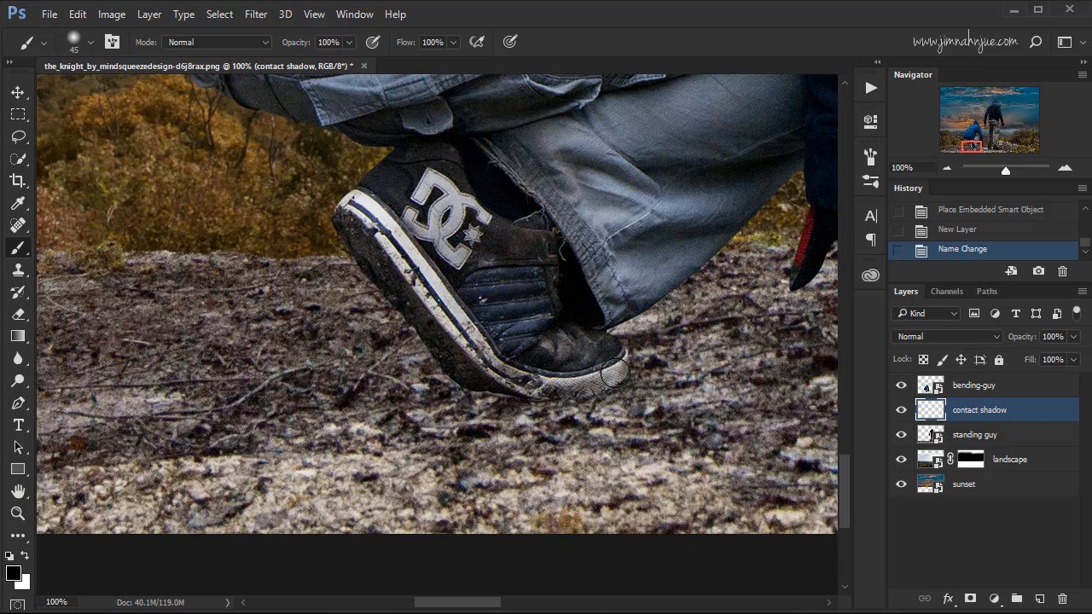
mouse_move(586, 386)
left_mouse_down()
mouse_move(622, 369)
mouse_move(548, 391)
mouse_move(570, 389)
mouse_move(474, 380)
mouse_move(540, 385)
mouse_move(497, 389)
mouse_move(577, 377)
left_mouse_up()
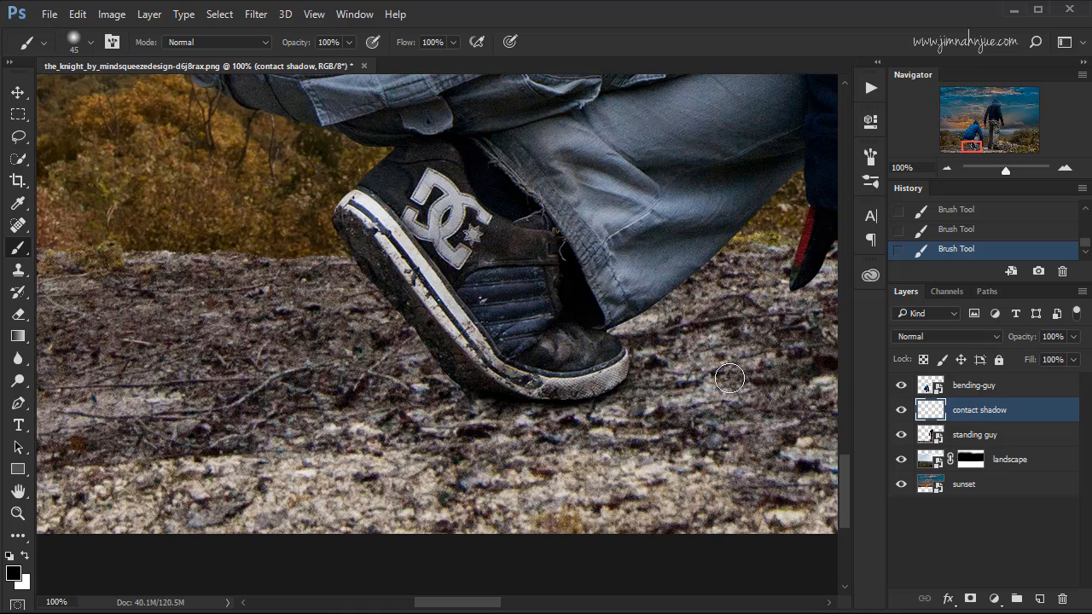
left_click(901, 411)
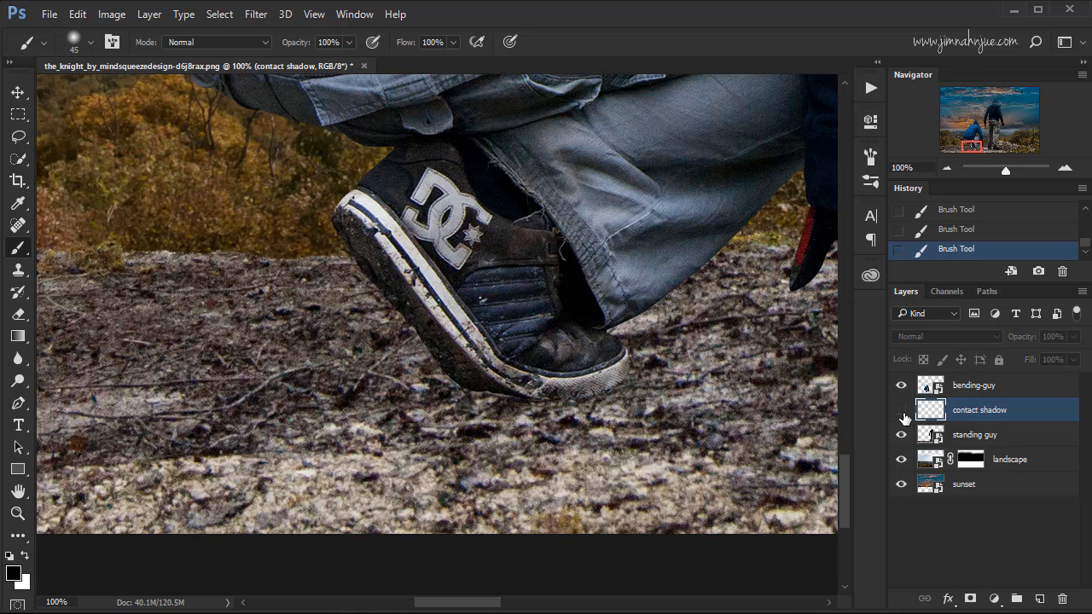
left_click(903, 413)
left_click(903, 413)
left_click(903, 412)
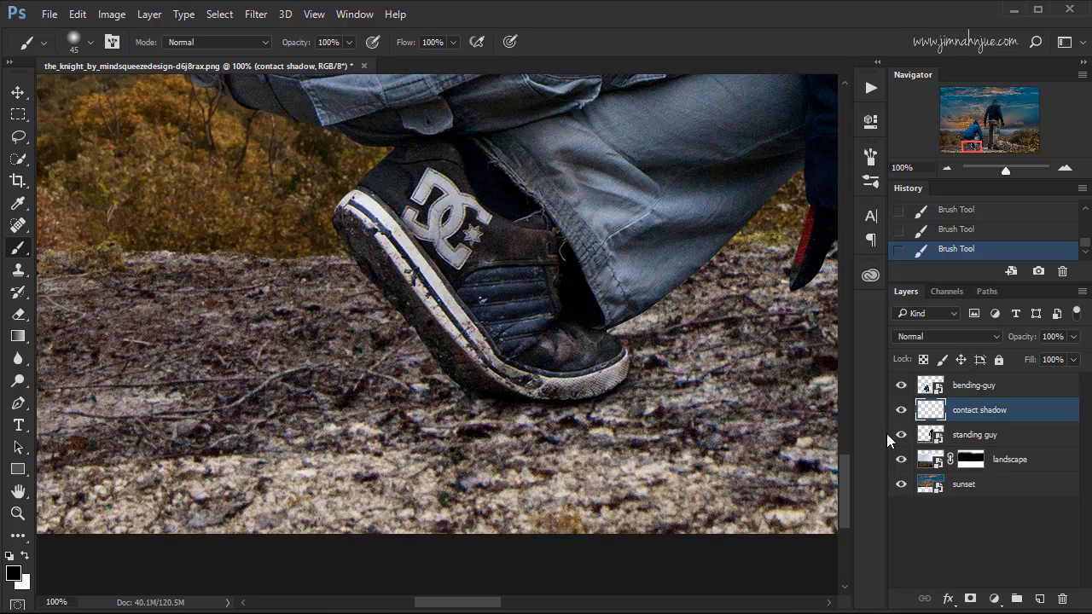
Add another empty layer above the contact shadow layer and name it "softer shadows".
left_click(1039, 599)
double_click(966, 411)
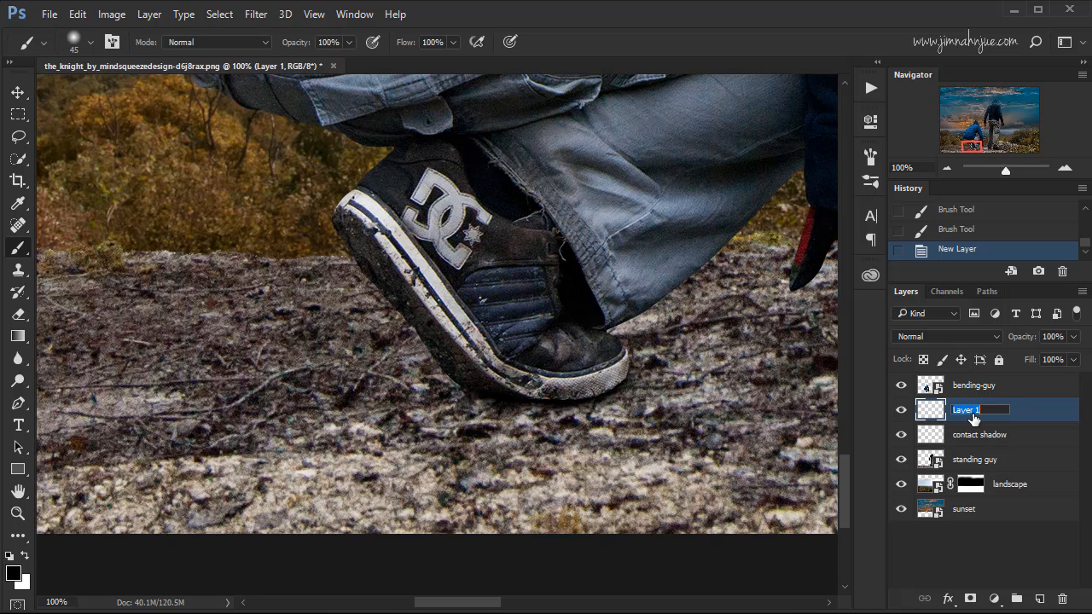
type("softer shadows")
key("Return")
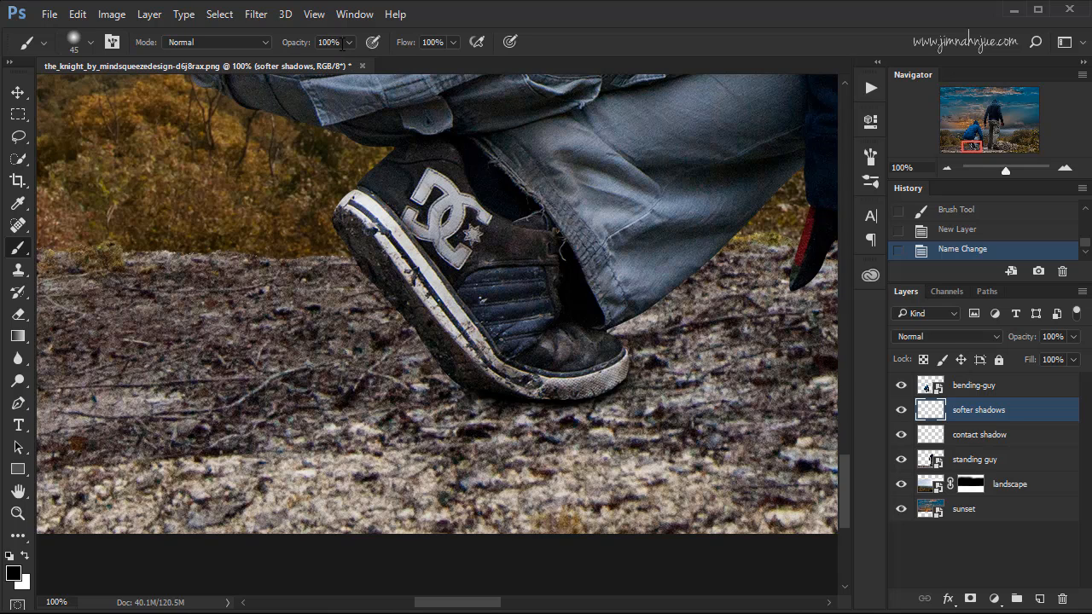
Paint a soft black shadow on the ground around the crouching figure's shoe with a 90 px brush at 38% opacity and 37% flow.
left_click(348, 44)
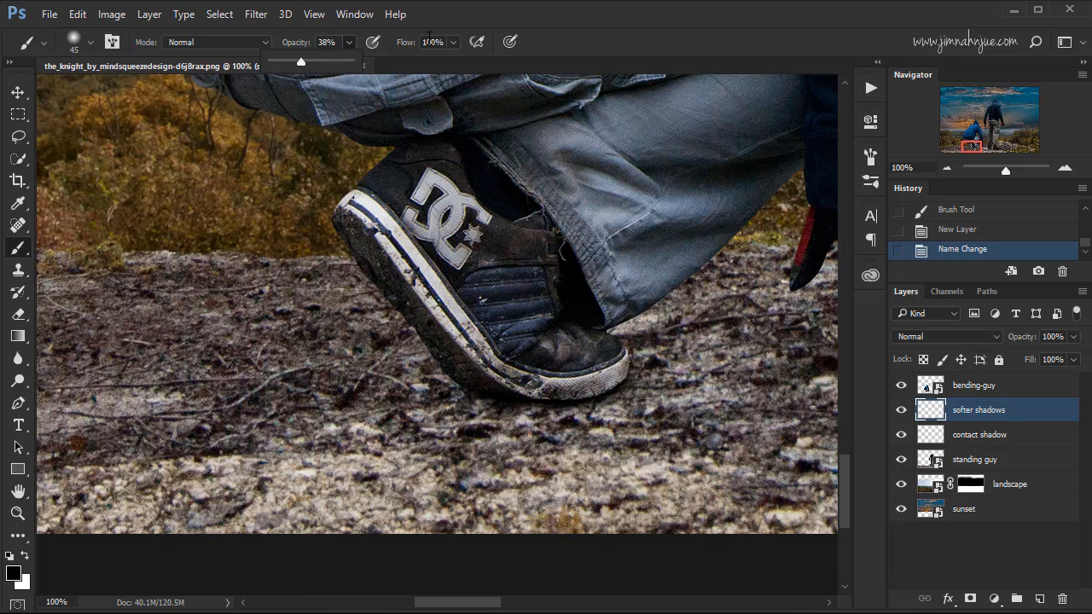
left_click(430, 41)
left_click(452, 43)
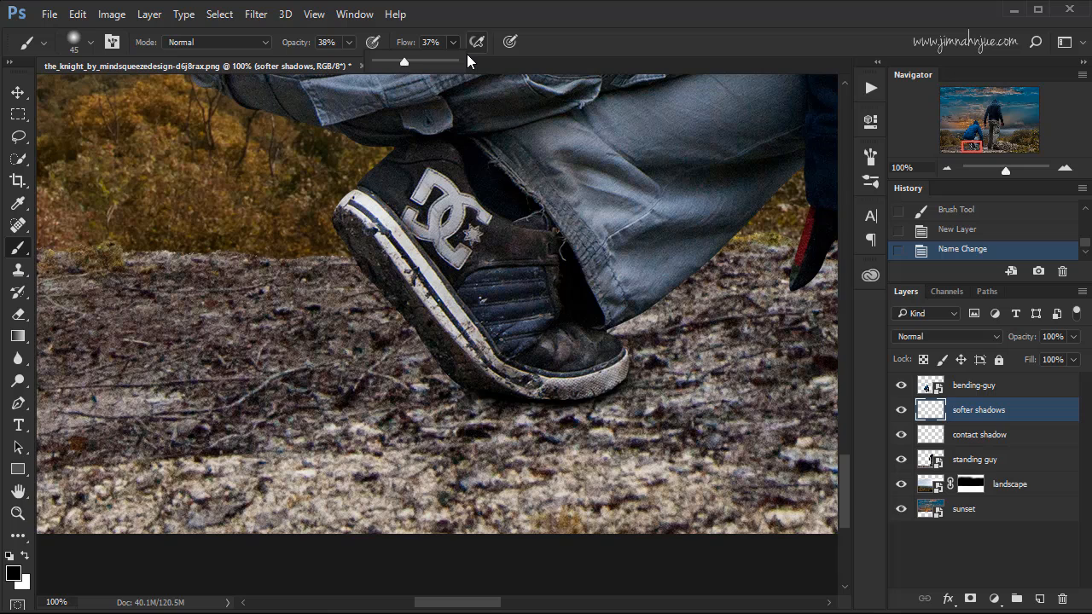
left_click(546, 36)
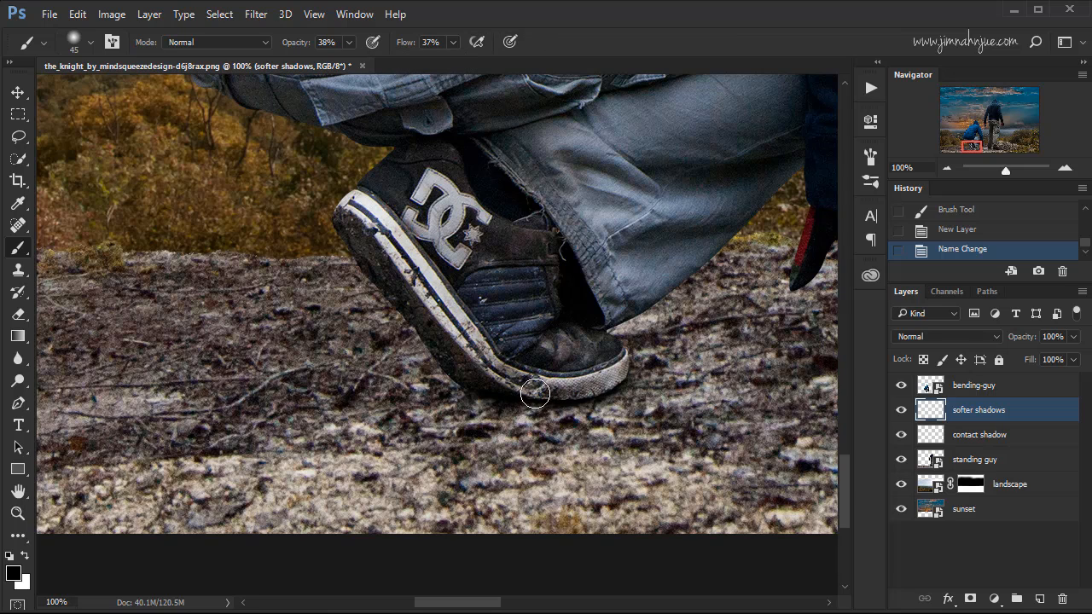
key("bracketright")
key("bracketright")
key("bracketright")
key("bracketright")
key("bracketright")
left_click_drag(467, 396, 367, 397)
mouse_move(458, 391)
left_mouse_down()
mouse_move(307, 403)
mouse_move(465, 396)
left_mouse_up()
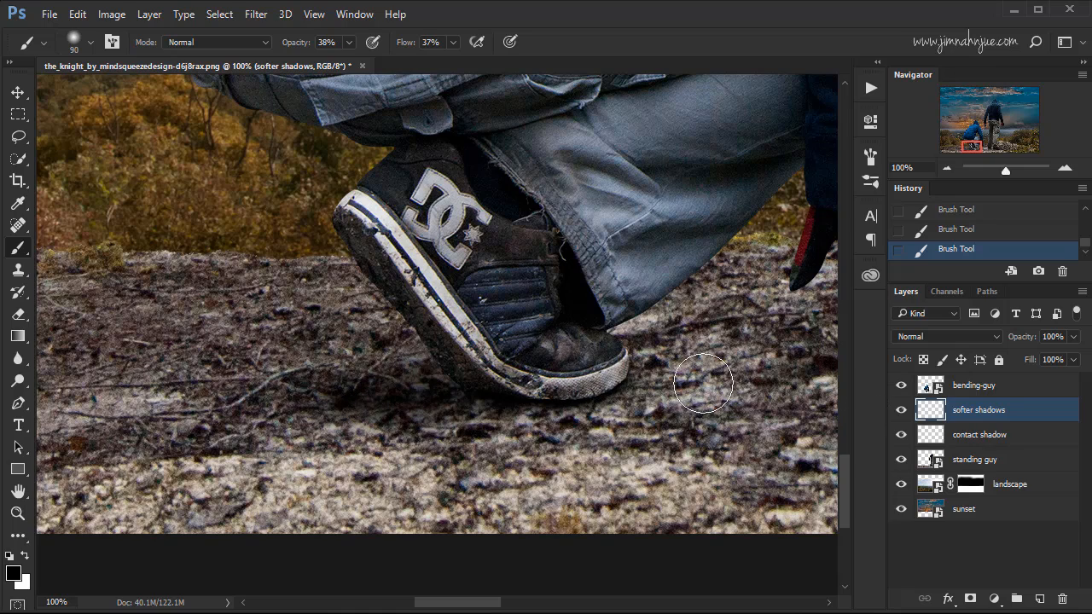
Paint a soft black shadow on the ground beneath the crouching figure's gloved hand on the "softer shadows" layer.
key("ctrl+minus")
key("ctrl+minus")
key("ctrl+equal")
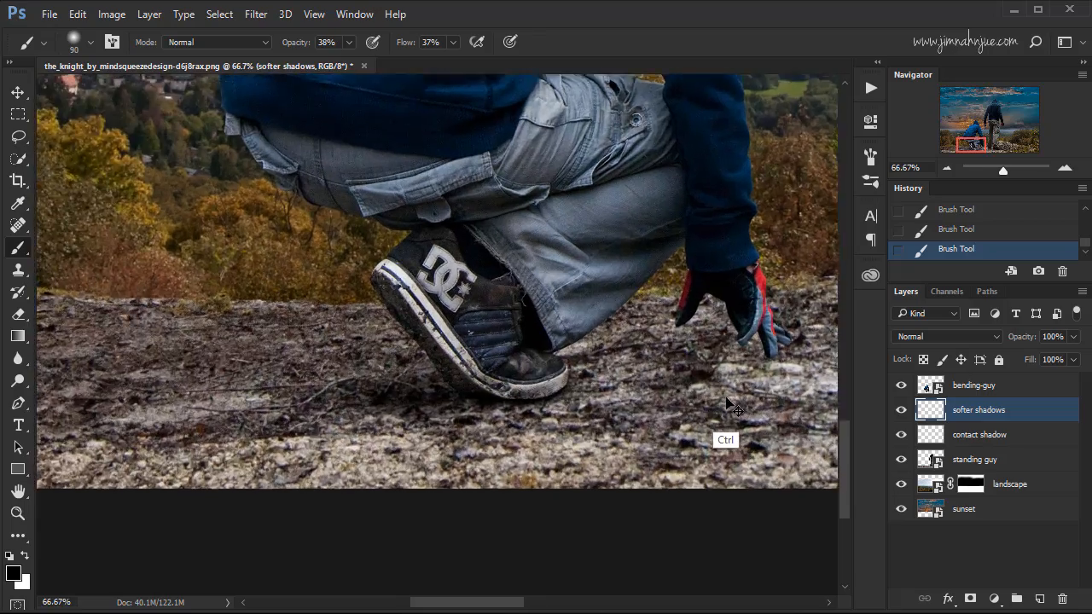
key("ctrl+equal")
left_click_drag(674, 418, 377, 379)
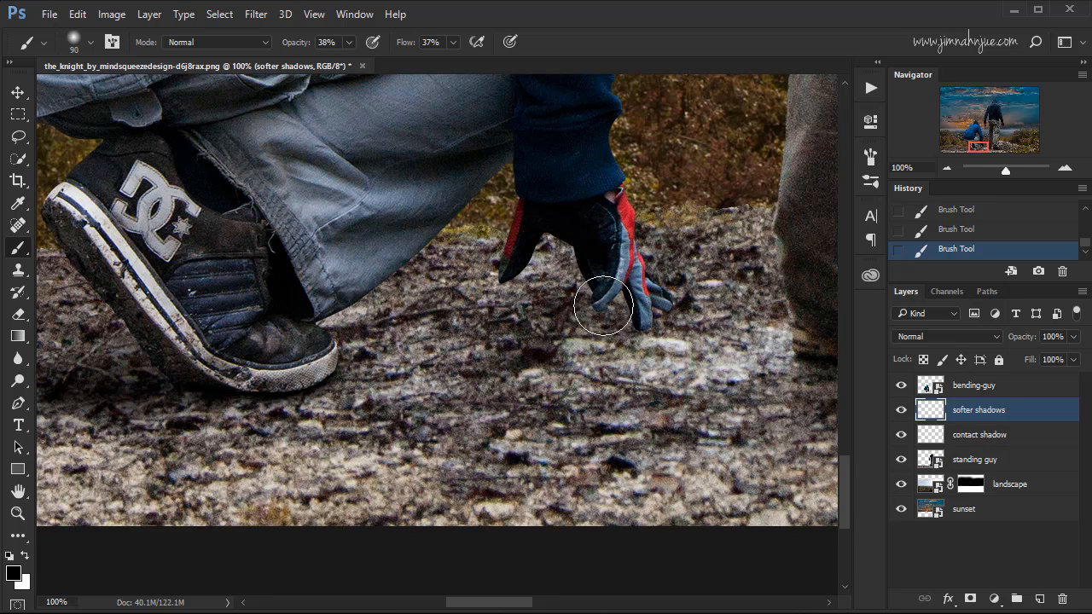
left_click_drag(597, 308, 468, 344)
mouse_move(656, 305)
left_mouse_down()
mouse_move(471, 347)
mouse_move(494, 321)
mouse_move(346, 368)
mouse_move(482, 335)
left_mouse_up()
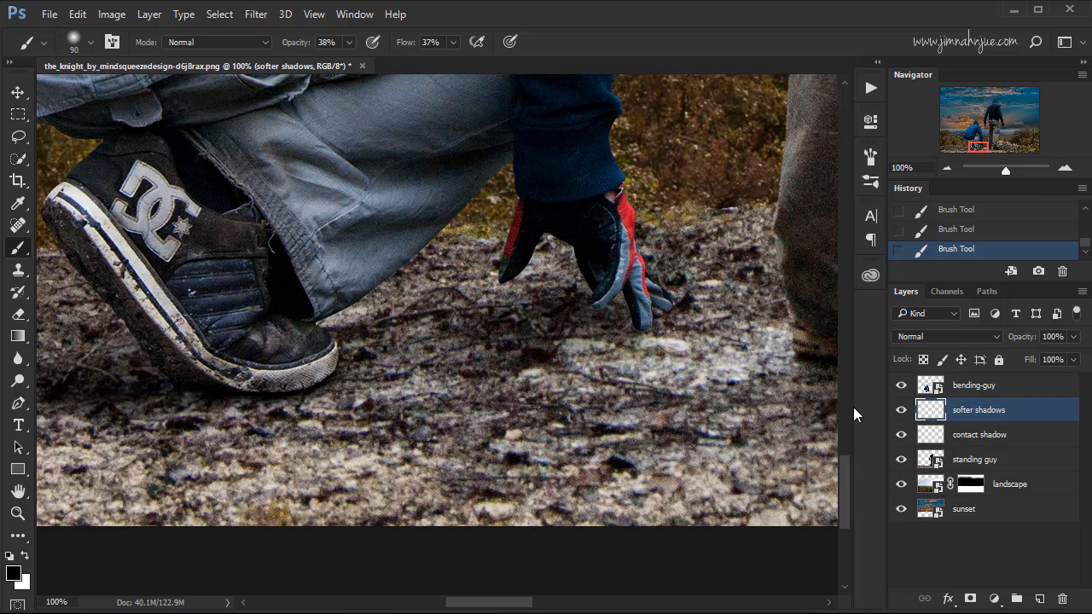
Paint a contact shadow under the gloved fingertips on the "contact shadow" layer with a 25 px brush at 100% opacity and 100% flow.
left_click(983, 438)
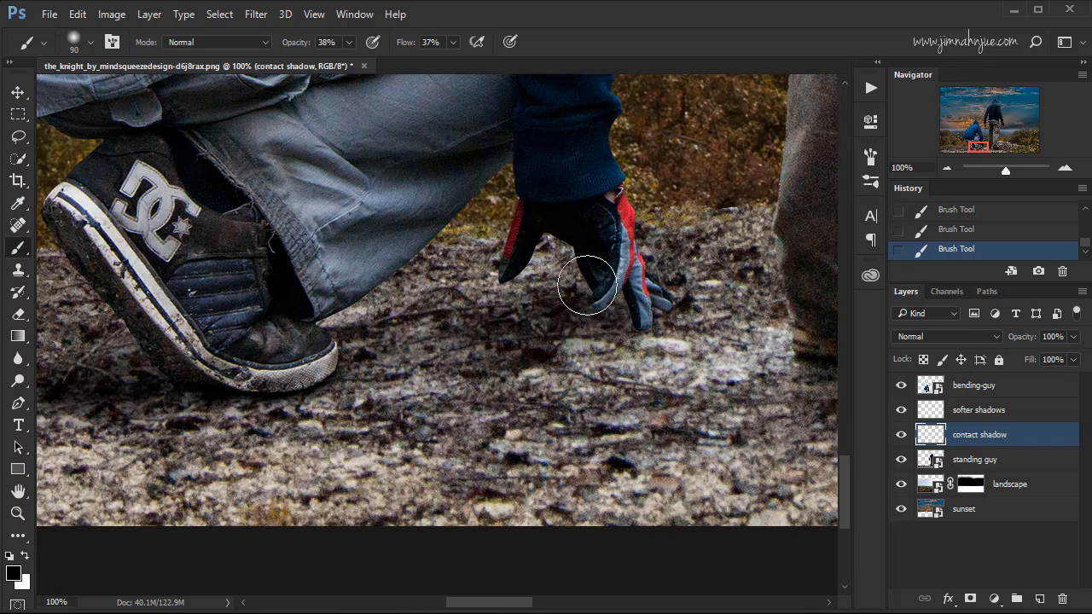
key("bracketleft")
key("bracketleft")
key("bracketleft")
key("bracketleft")
key("bracketleft")
key("bracketleft")
key("bracketleft")
left_click_drag(291, 45, 430, 58)
left_click(435, 43)
type("100")
key("Return")
left_click_drag(667, 311, 657, 308)
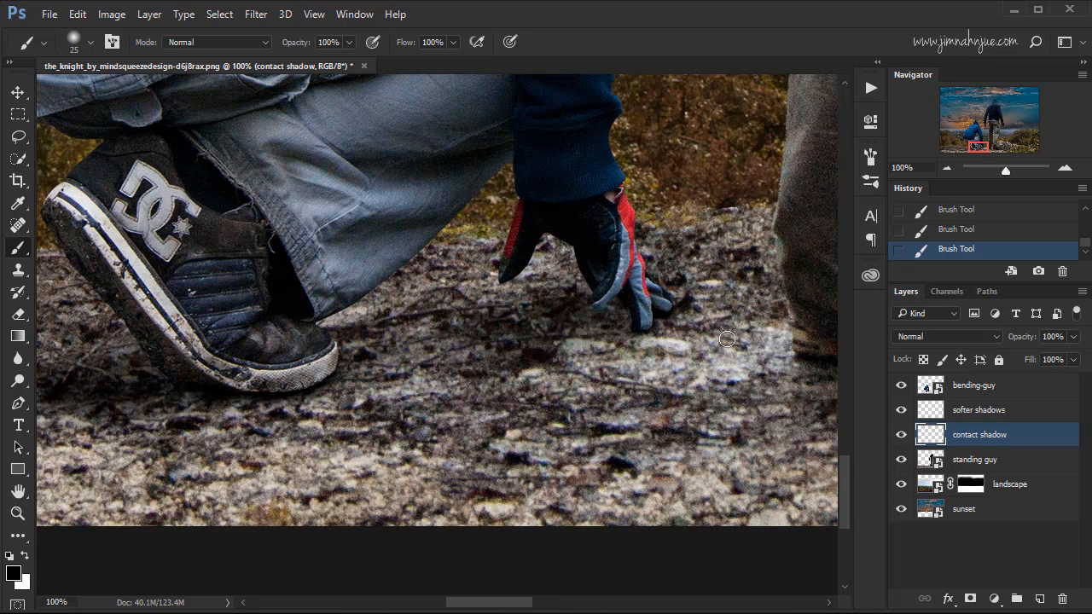
Compare the crouching figure's grounding with the "contact shadow" layer hidden and shown, both close up and from farther out.
left_click(900, 435)
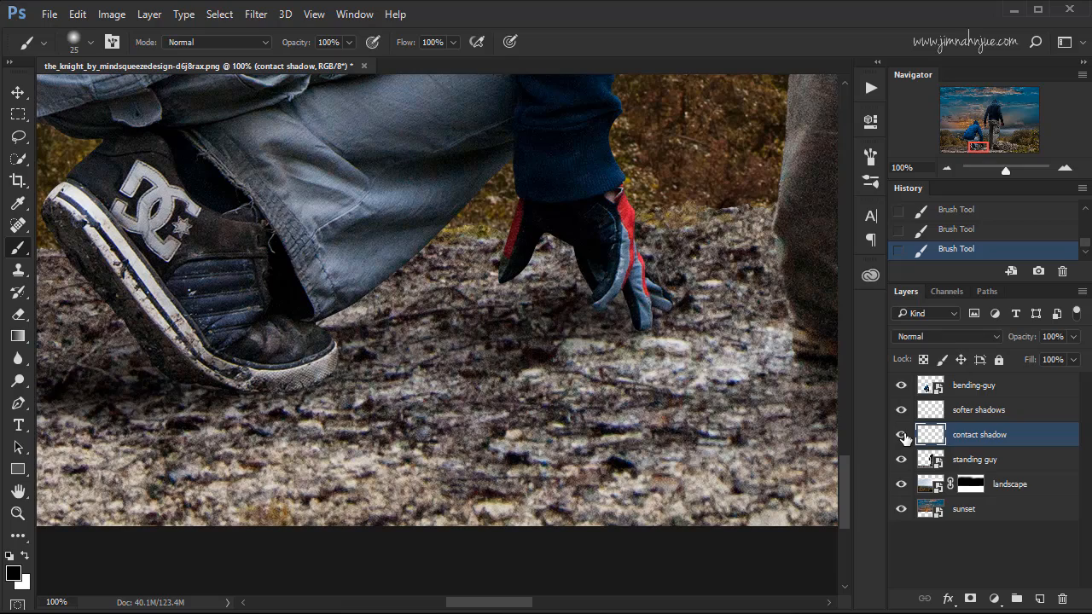
left_click(900, 435)
key("ctrl+minus")
key("ctrl+minus")
key("ctrl+minus")
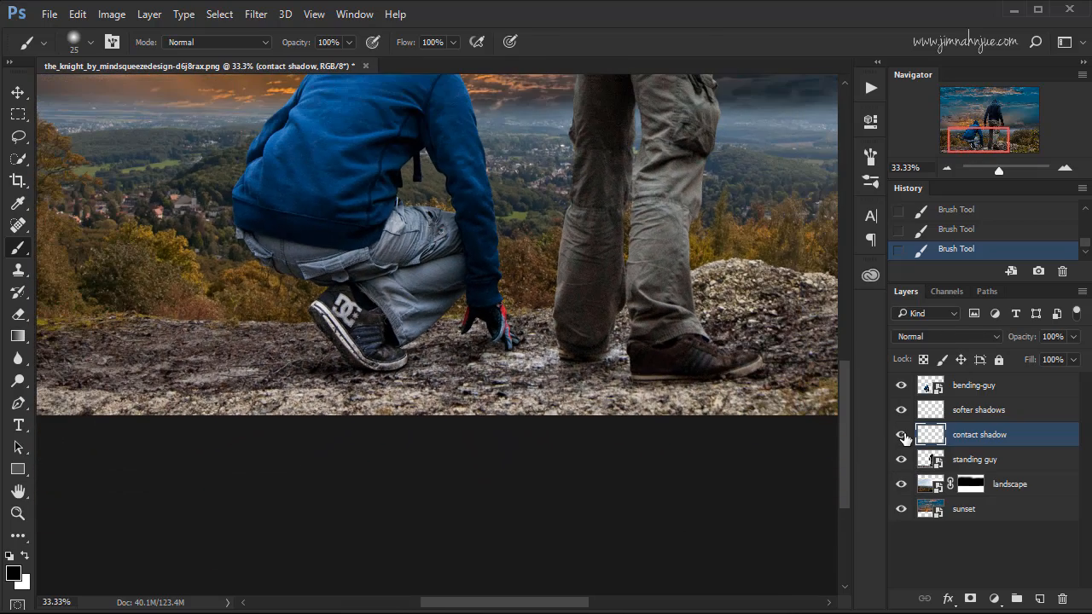
left_click(901, 435)
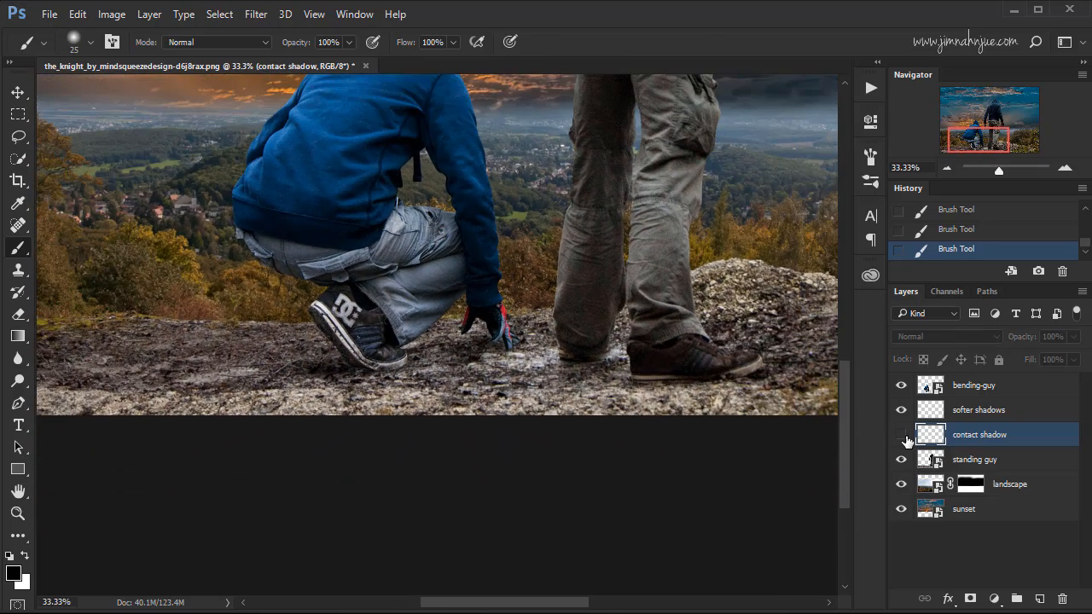
left_click(902, 435)
left_click(901, 436)
left_click(902, 436)
Reduce the "softer shadows" layer to 50% opacity and compare the image with that layer hidden and shown.
left_click(964, 413)
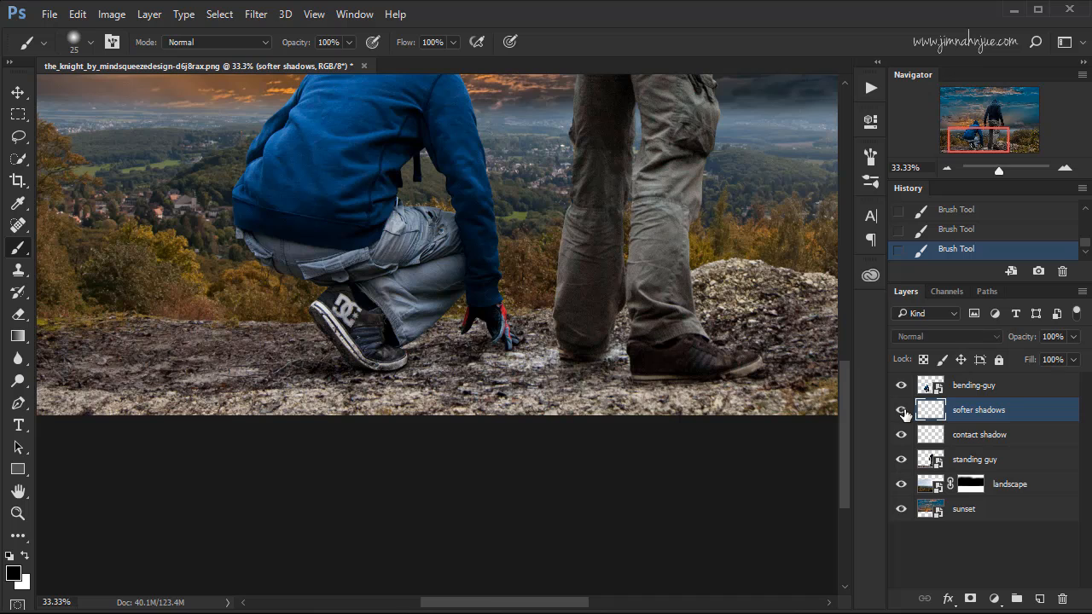
left_click(1074, 338)
left_click_drag(1036, 354, 1030, 356)
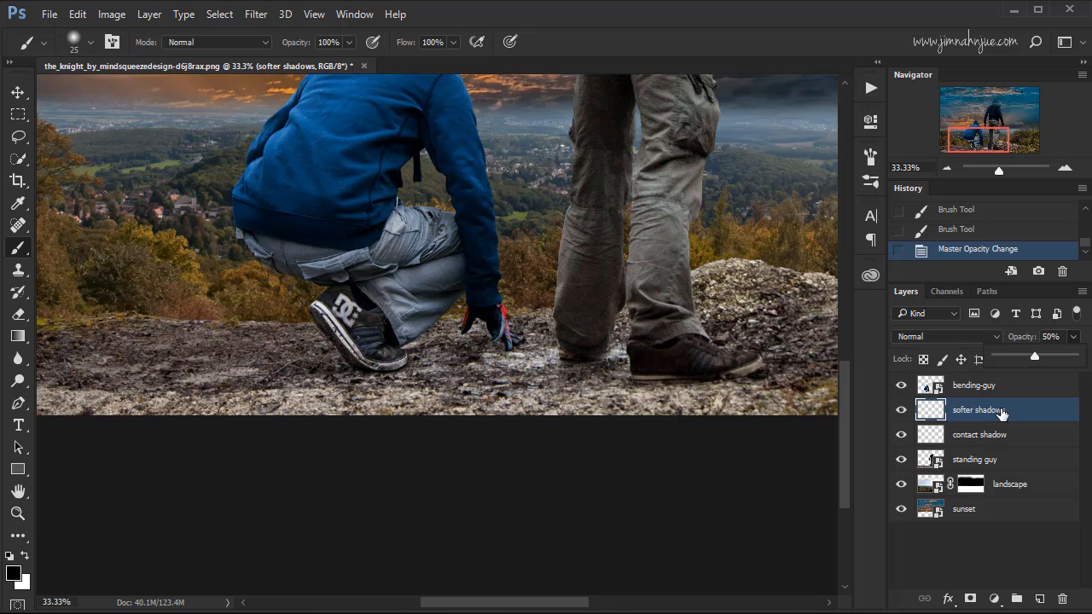
left_click(1001, 415)
left_click(901, 411)
left_click(901, 411)
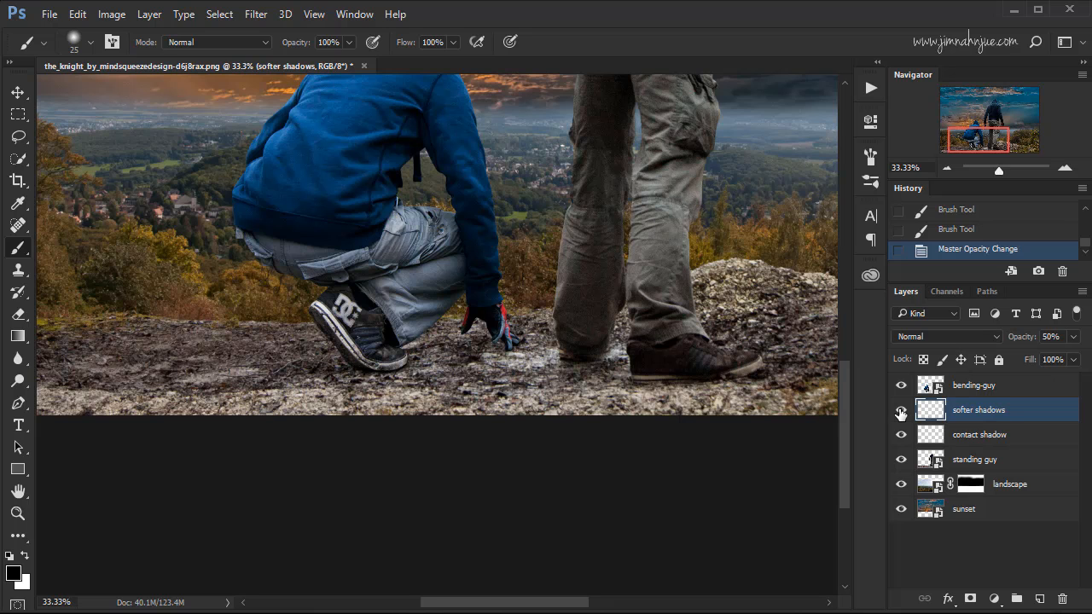
Examine the whole composite and both figures up close for how well the crouching figure matches the scene.
key("ctrl")
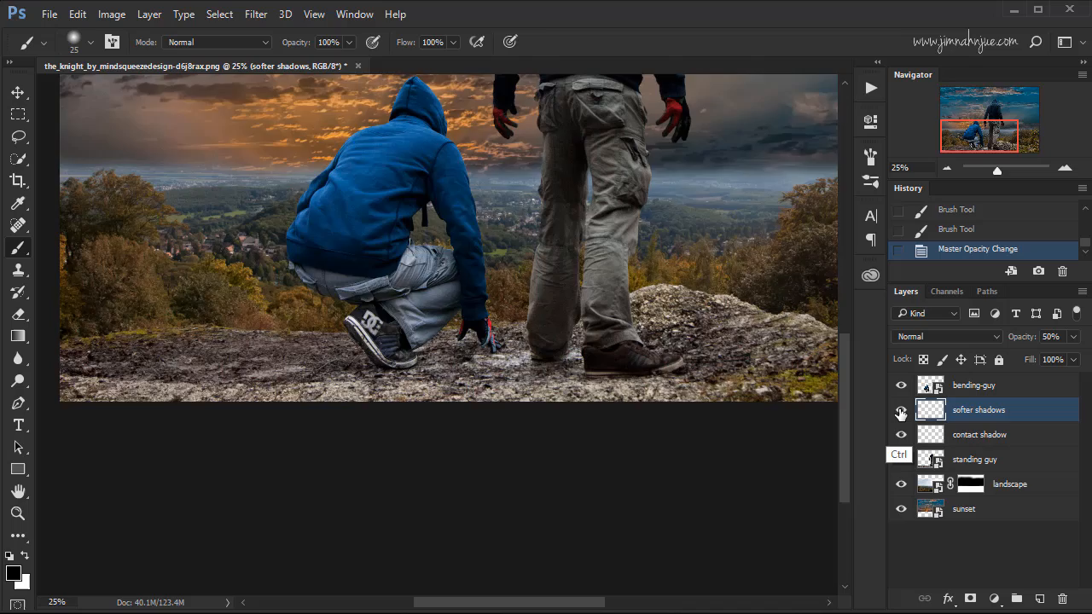
key("ctrl+minus")
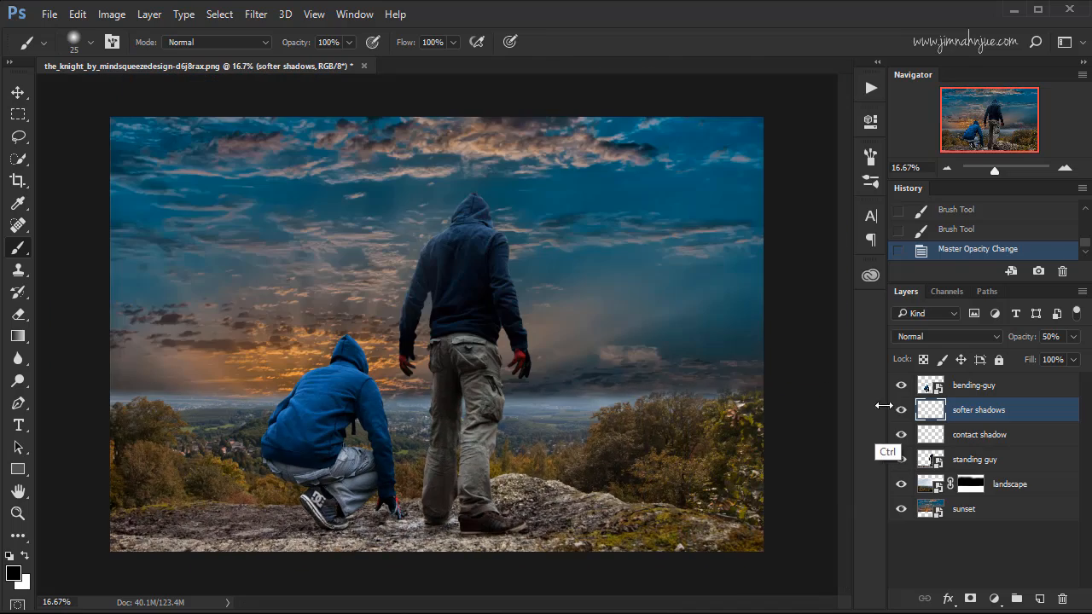
key("ctrl+plus")
key("ctrl+plus")
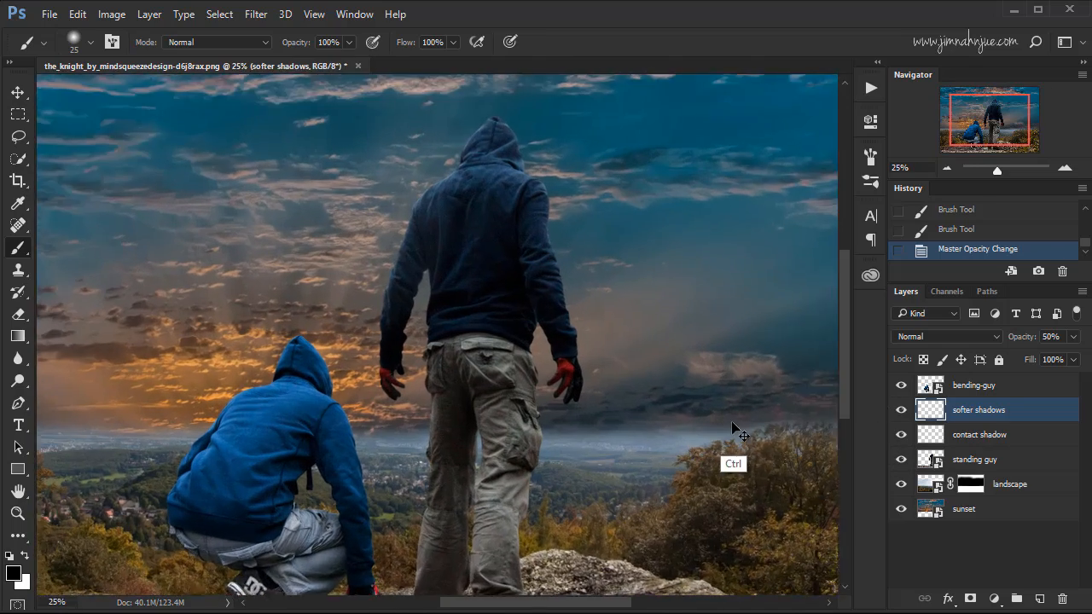
left_click_drag(656, 407, 805, 310)
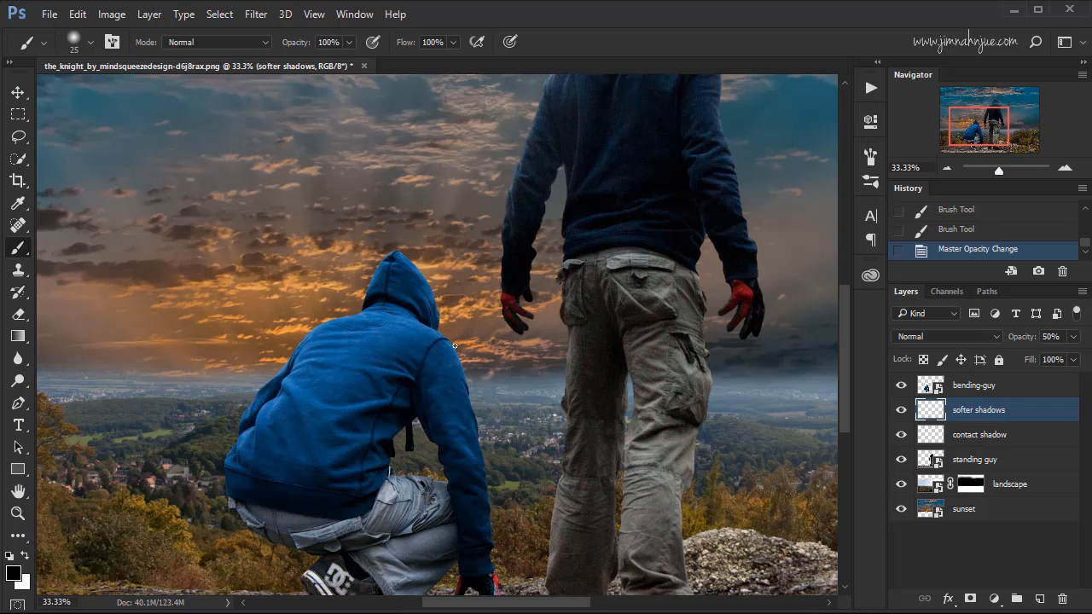
mouse_move(598, 269)
left_mouse_down()
mouse_move(584, 313)
mouse_move(572, 255)
left_mouse_up()
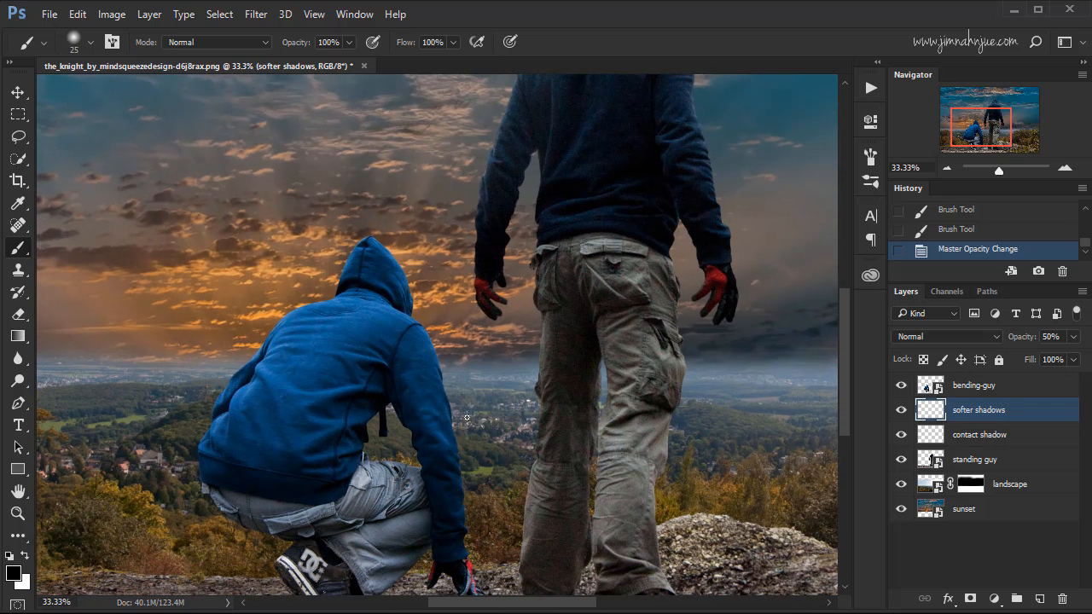
left_click_drag(410, 488, 426, 403)
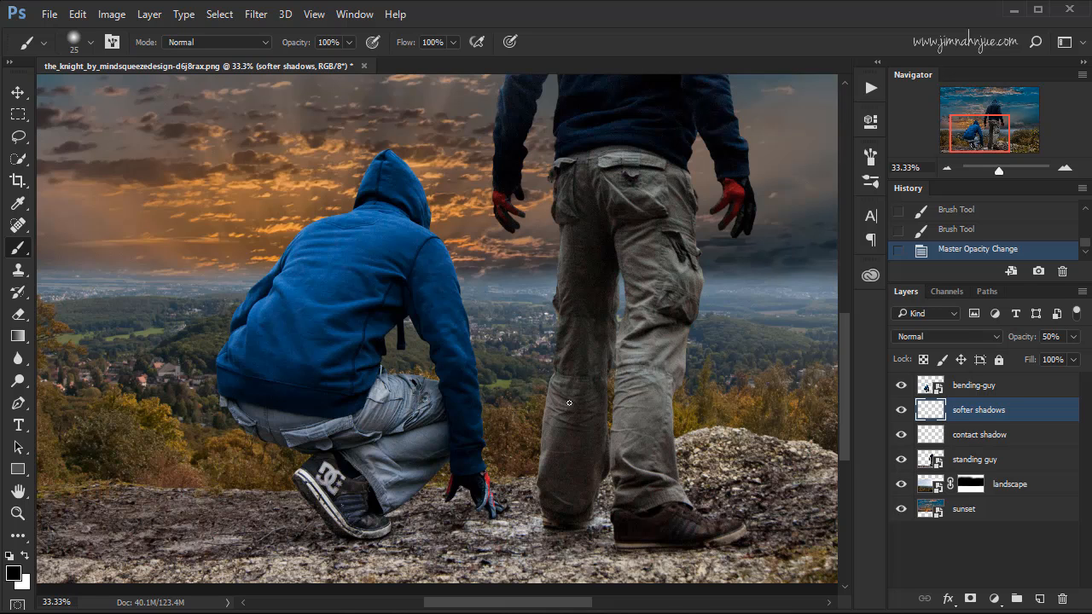
left_click_drag(537, 322, 557, 375)
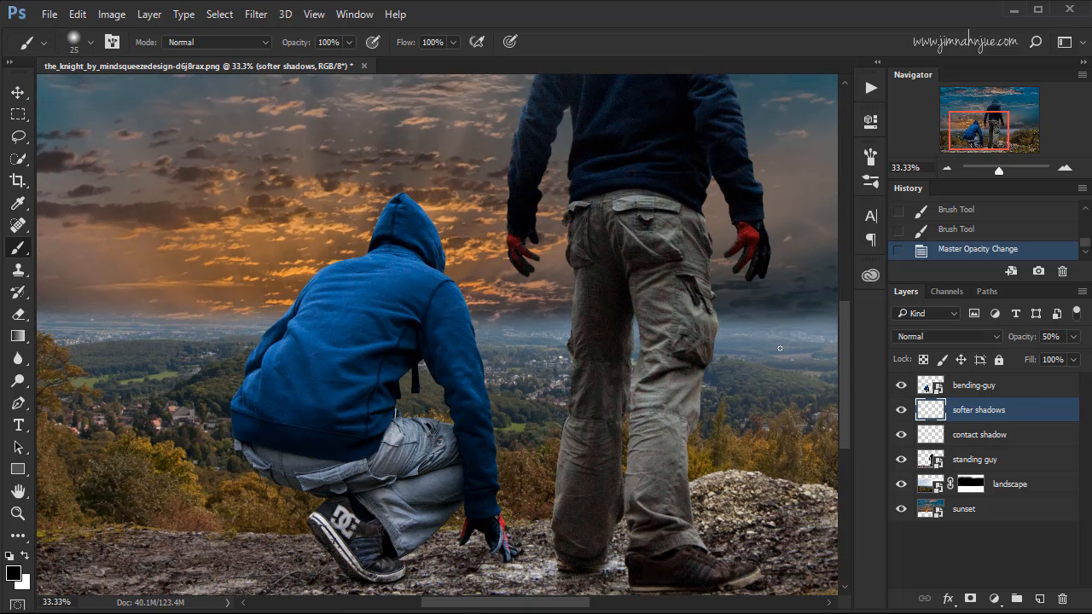
Group the "bending-guy", "softer shadows" and "contact shadow" layers and name the group "bending guy".
left_click(988, 389)
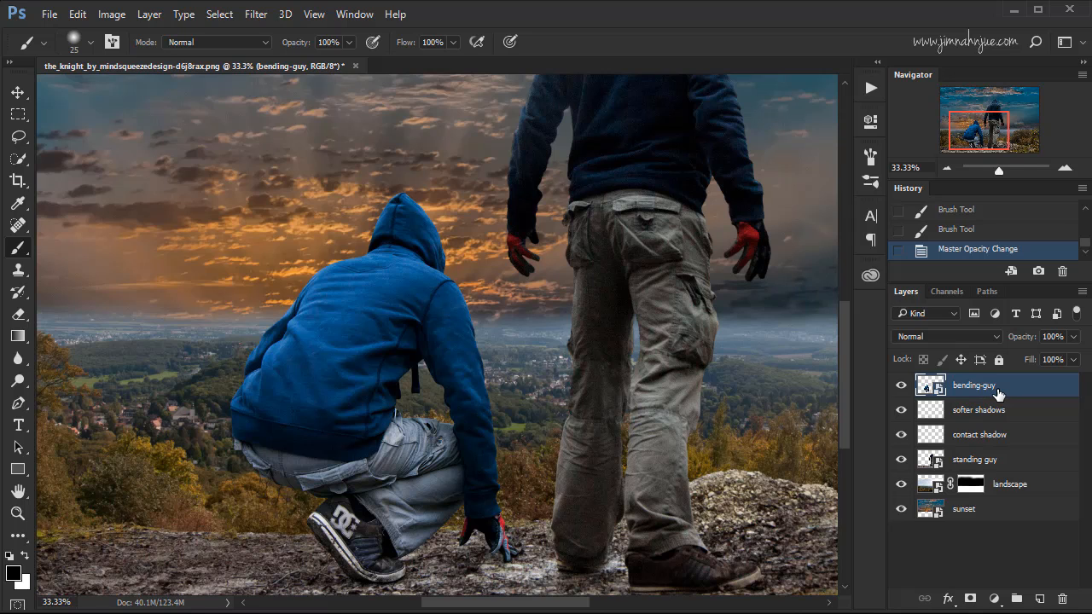
key("shift")
left_click(1000, 439, "shift")
key("ctrl")
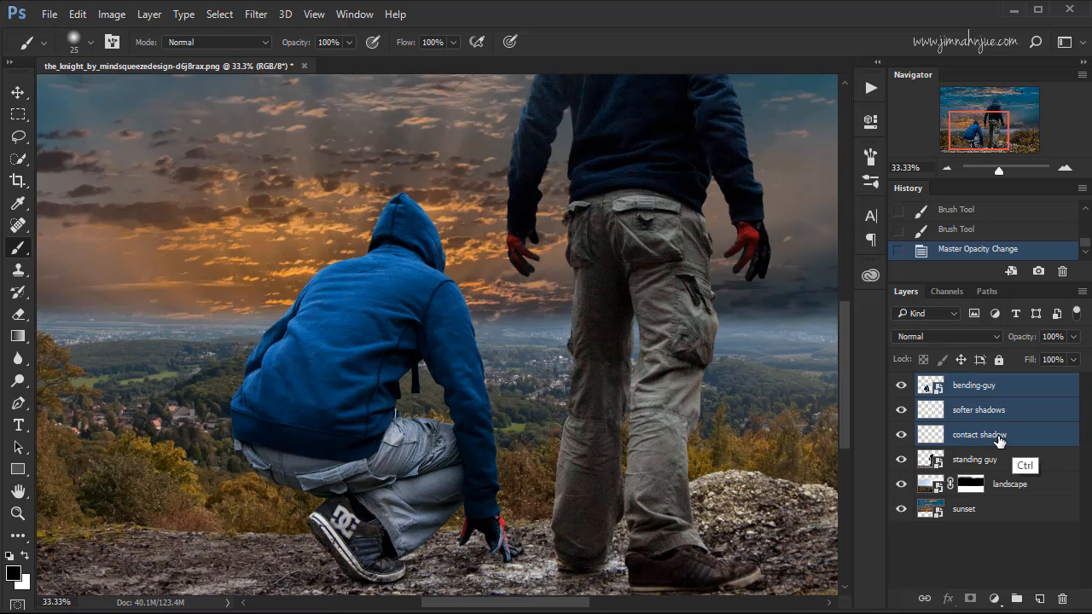
key("ctrl+g")
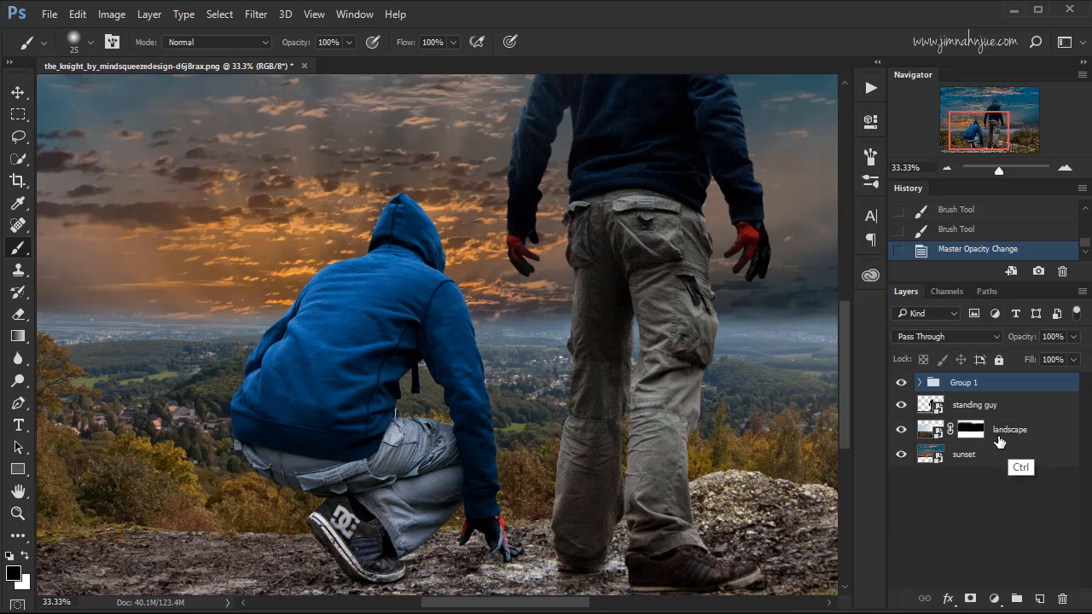
double_click(972, 383)
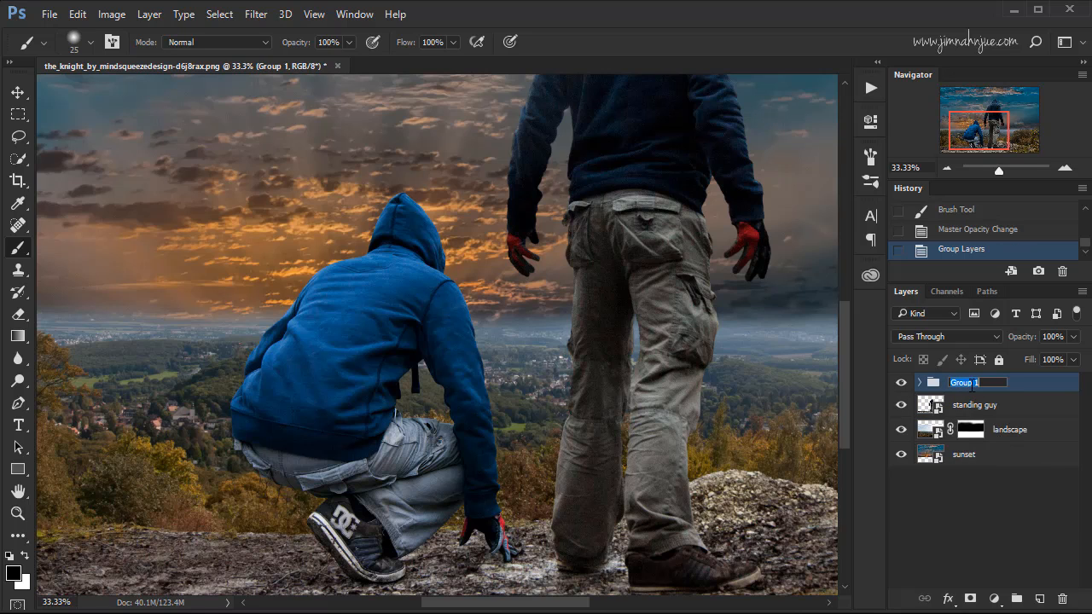
type("bending guy")
left_click(1009, 385)
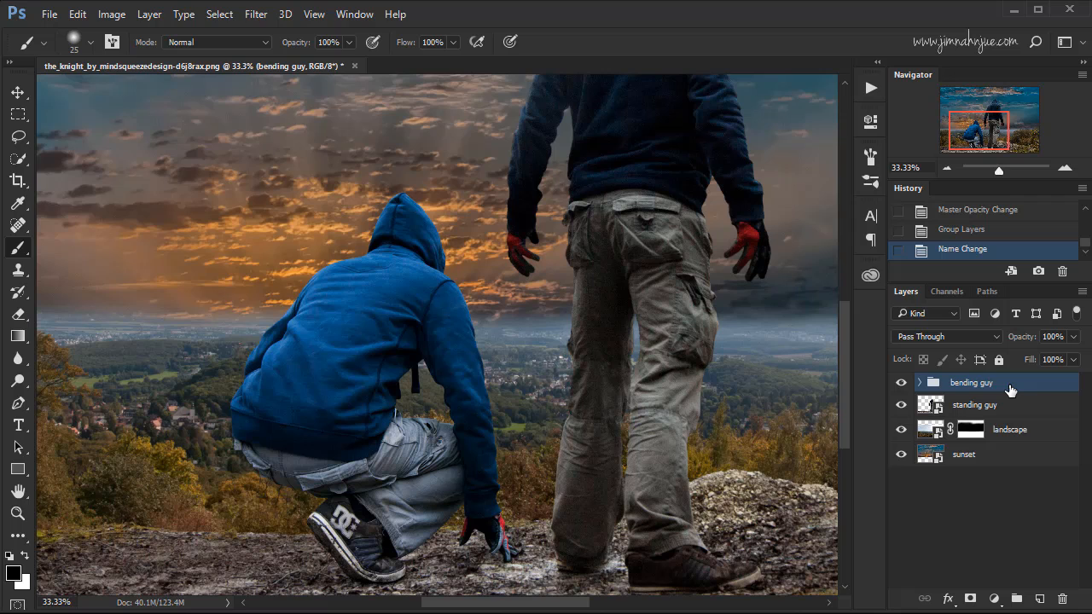
Give the "bending guy" group a red colour label and check the layers inside it.
right_click(912, 388)
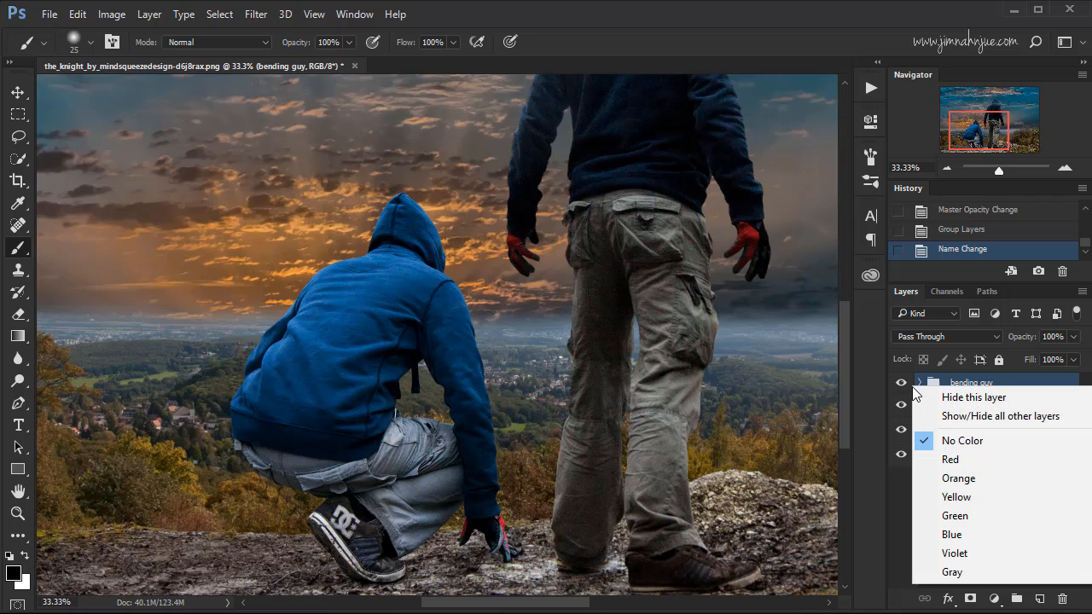
left_click(951, 459)
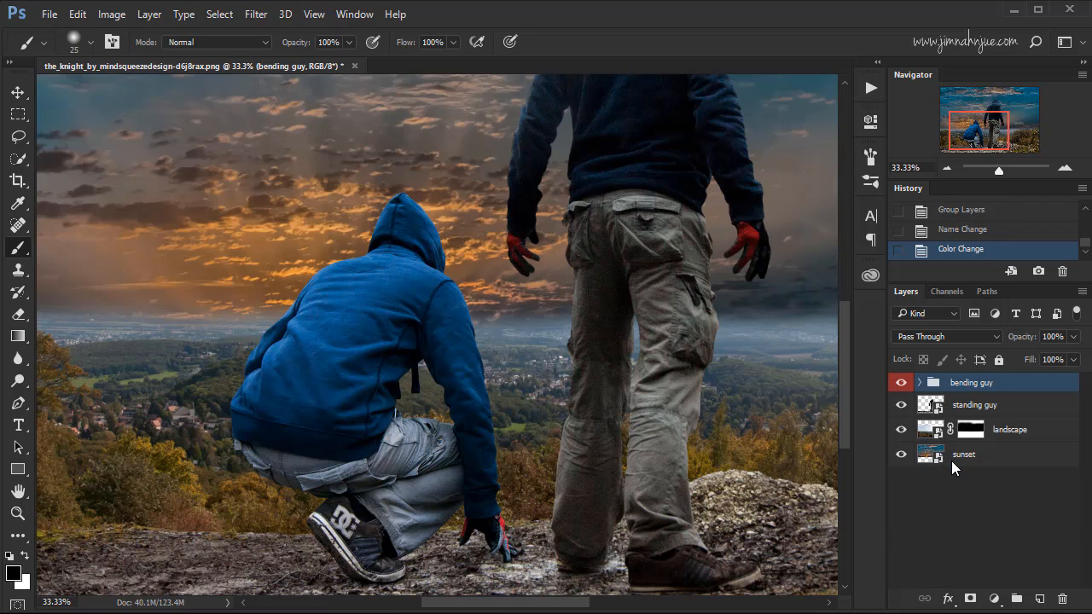
left_click(919, 383)
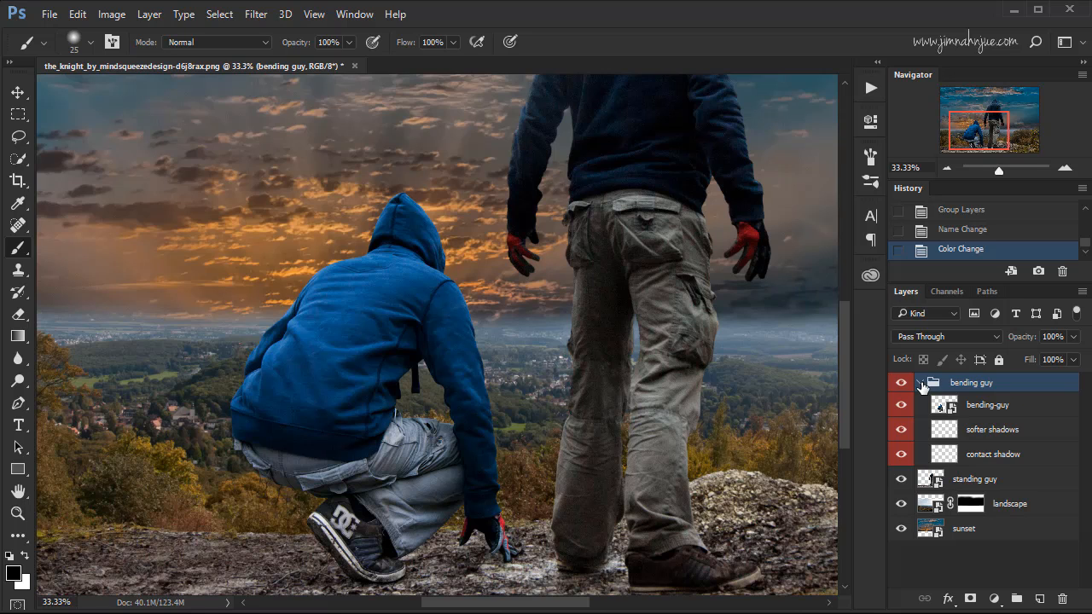
left_click(920, 383)
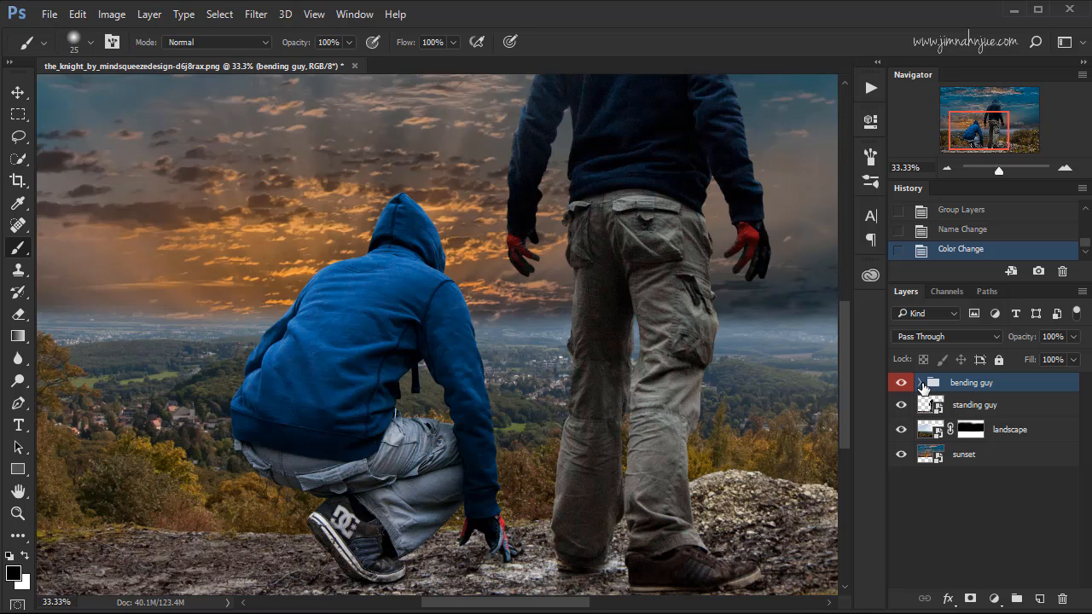
Add a Hue/Saturation adjustment layer above the "bending guy" group and clip it to that group.
left_click_drag(756, 402, 765, 435)
key("ctrl+minus")
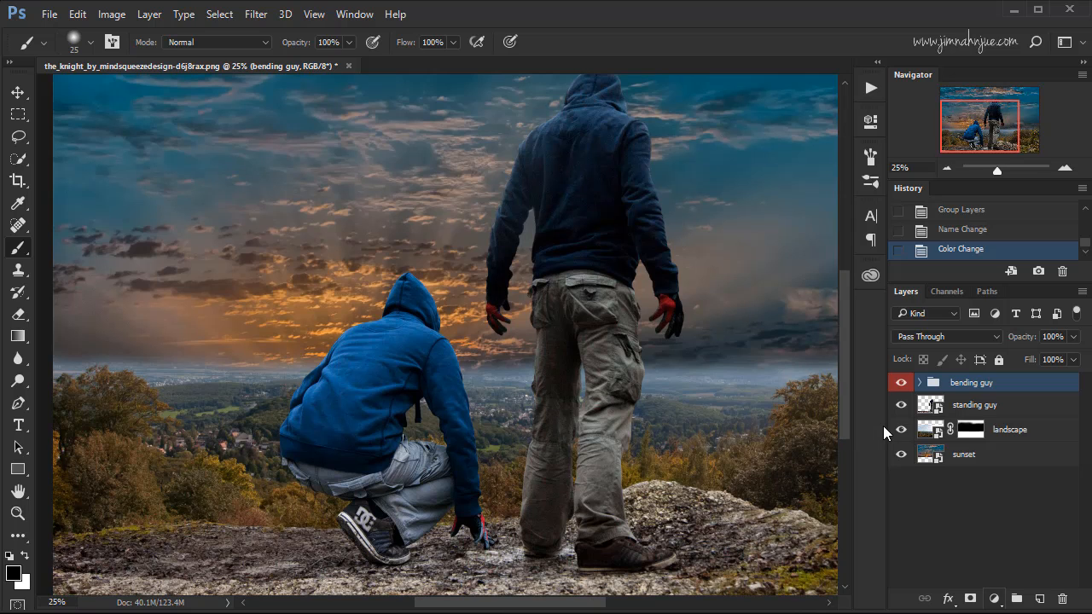
left_click(993, 598)
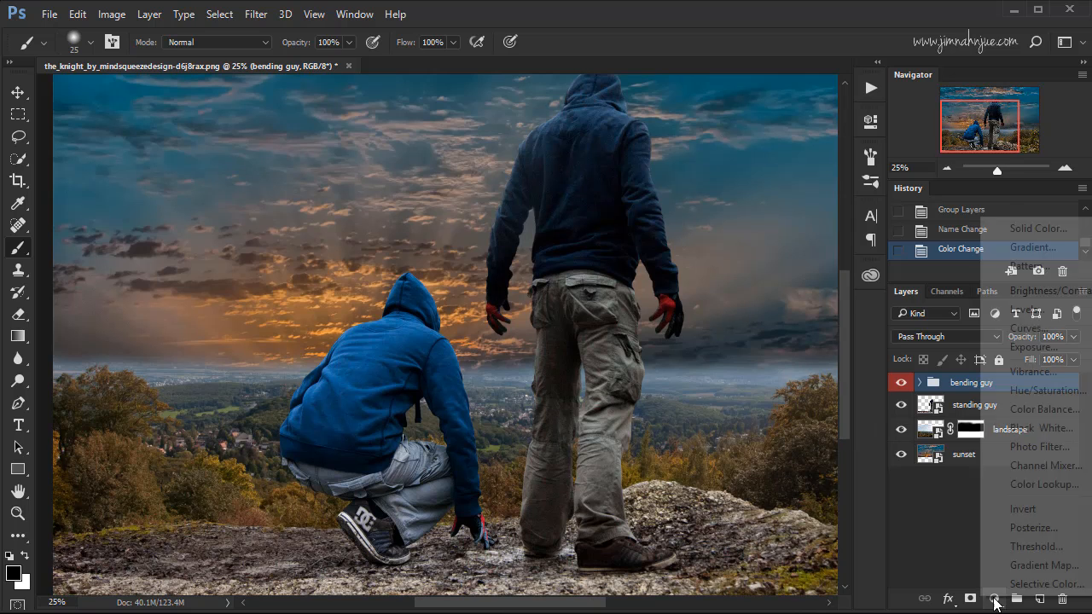
left_click(1049, 391)
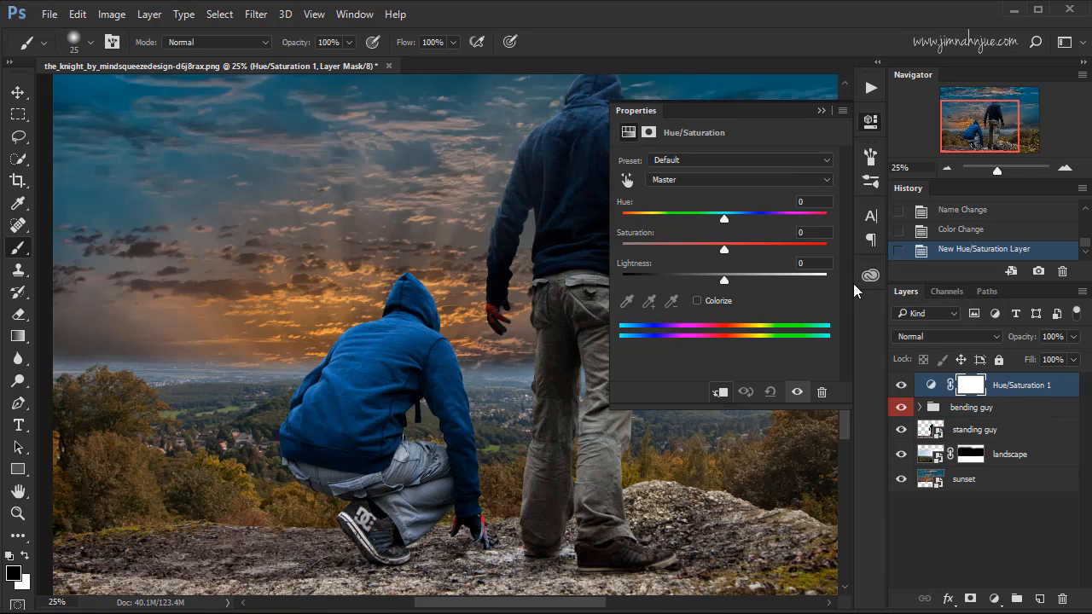
left_click(721, 393)
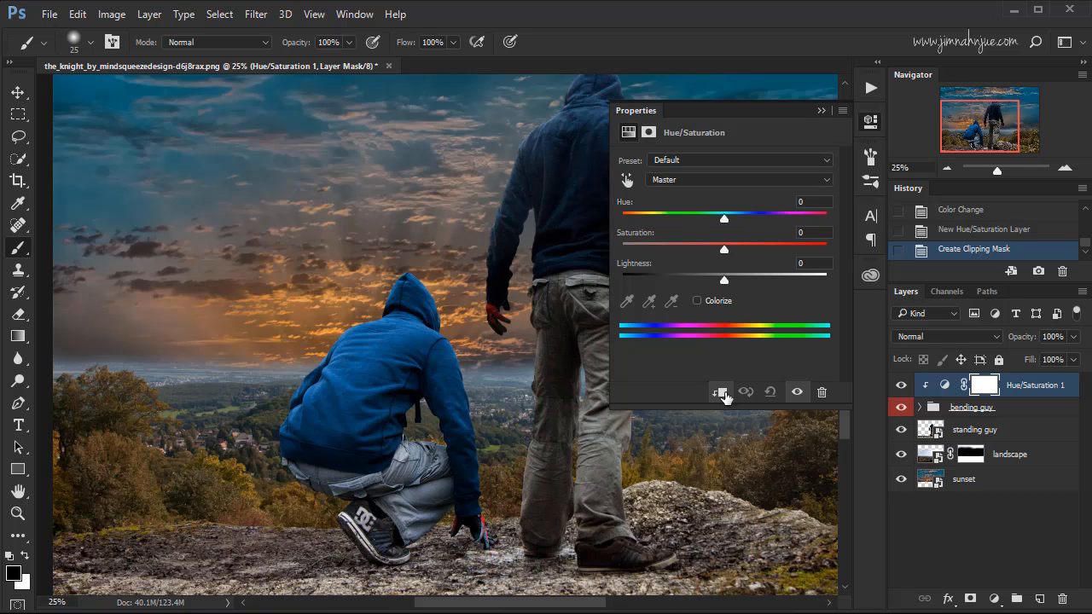
Lower the crouching figure's saturation to -35 and compare the image with the adjustment hidden and shown.
left_click_drag(724, 249, 689, 251)
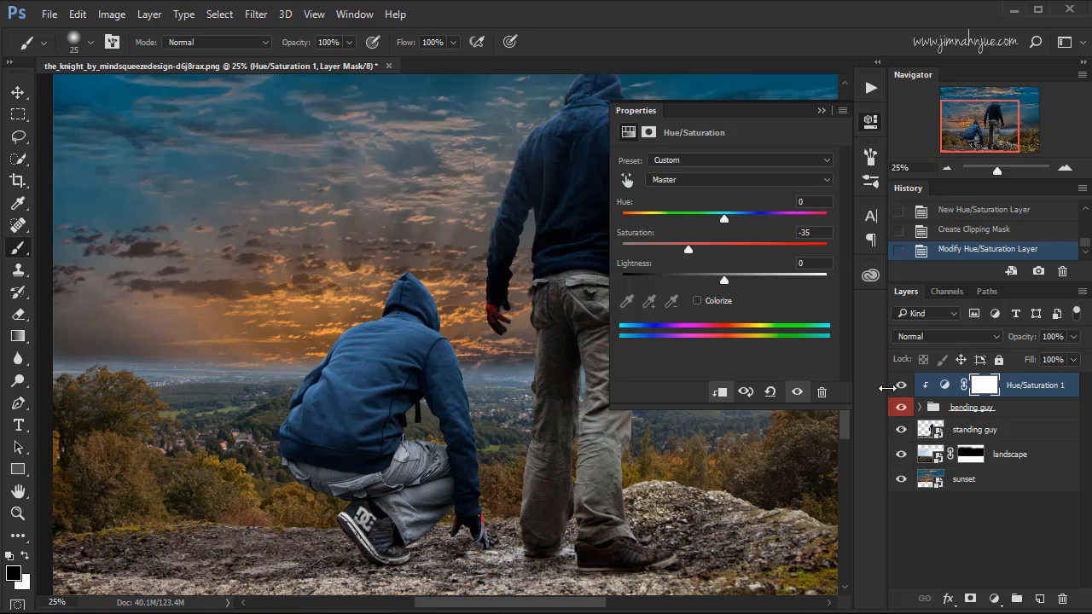
left_click(901, 385)
left_click(901, 386)
left_click(900, 389)
left_click(901, 389)
Set the Hue/Saturation adjustment's lightness to -10, compare the image with and without it, and close its settings.
left_click_drag(725, 280, 714, 282)
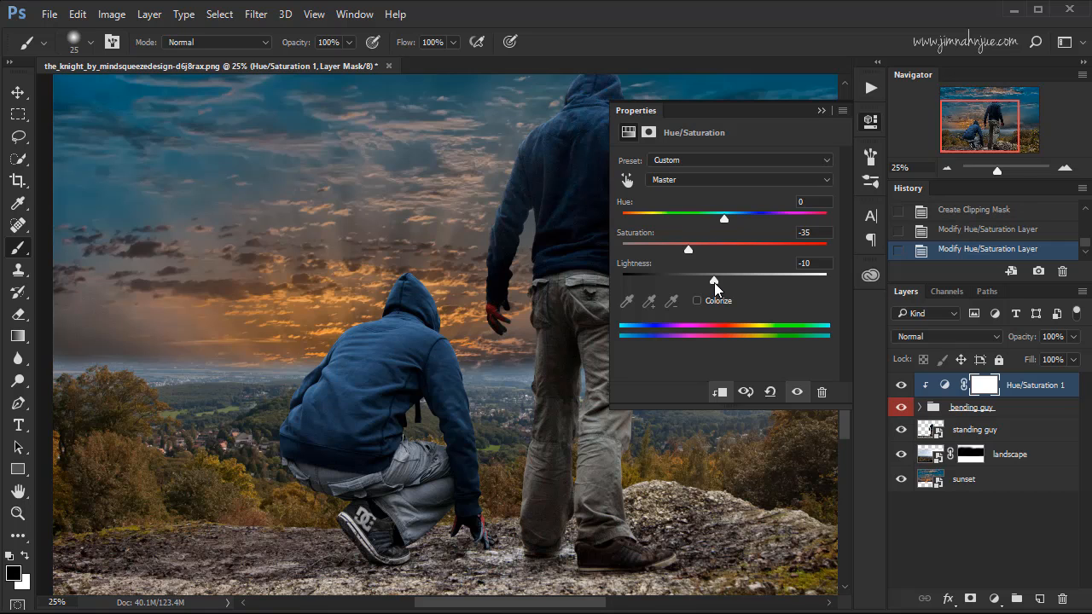
left_click(900, 386)
left_click(900, 386)
left_click(900, 386)
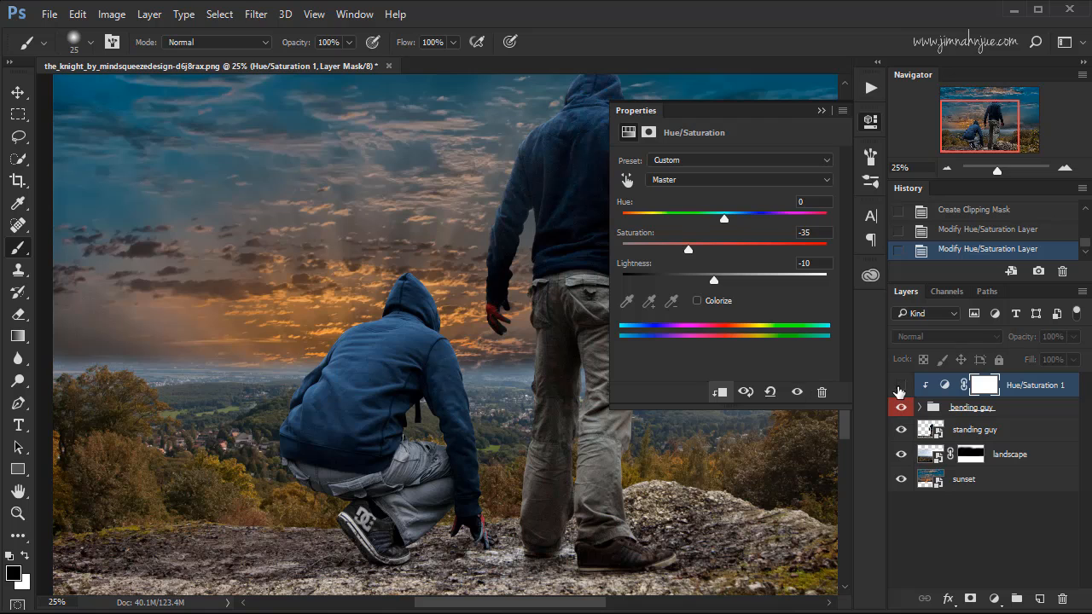
left_click(900, 386)
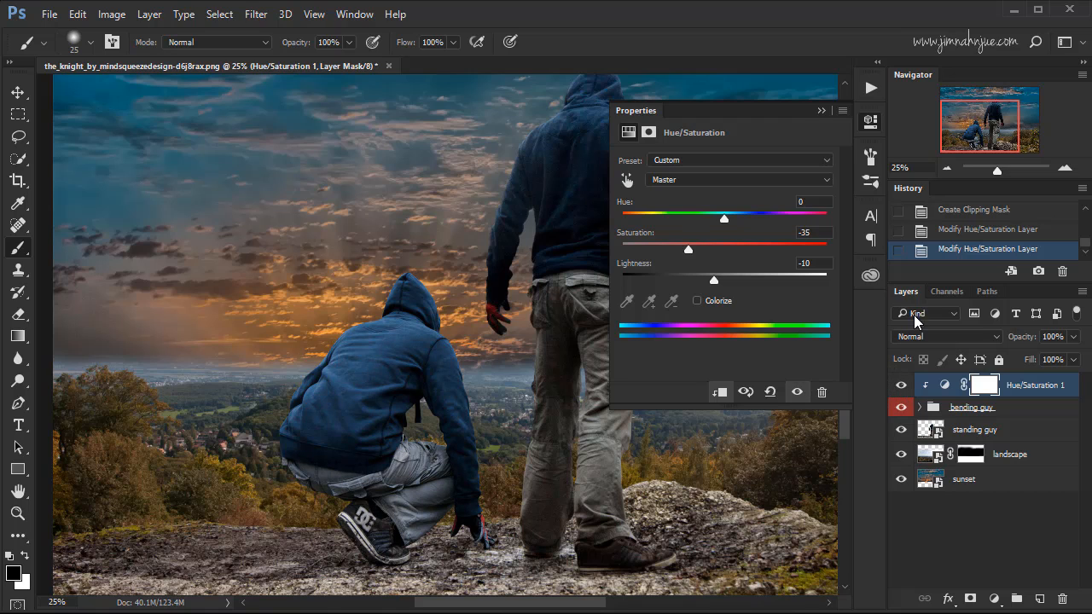
left_click(822, 111)
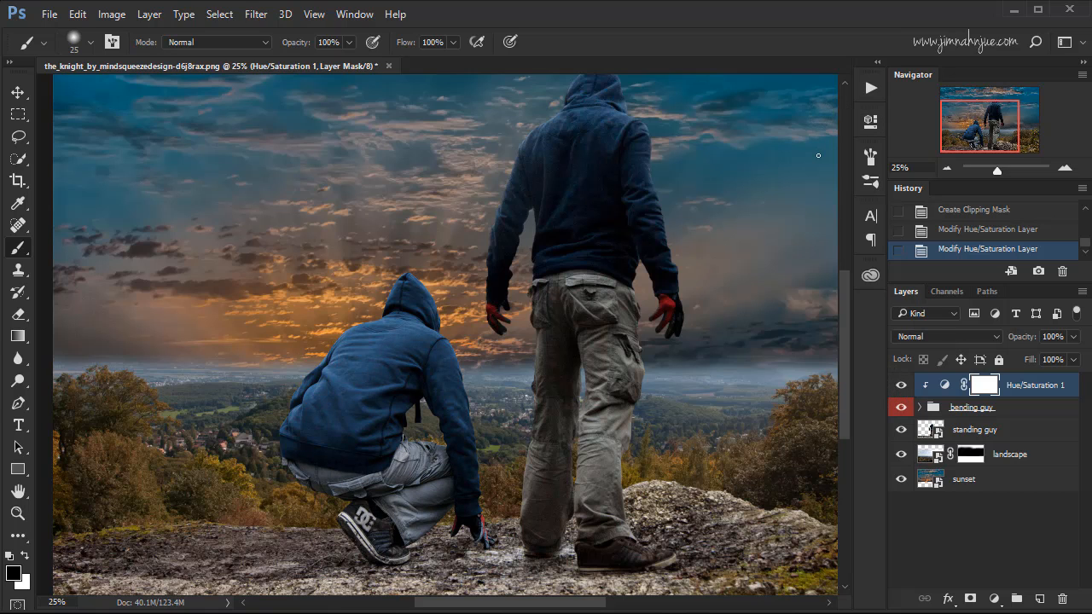
Add a Levels adjustment layer above the Hue/Saturation adjustment and clip it to the "bending guy" group.
left_click(994, 598)
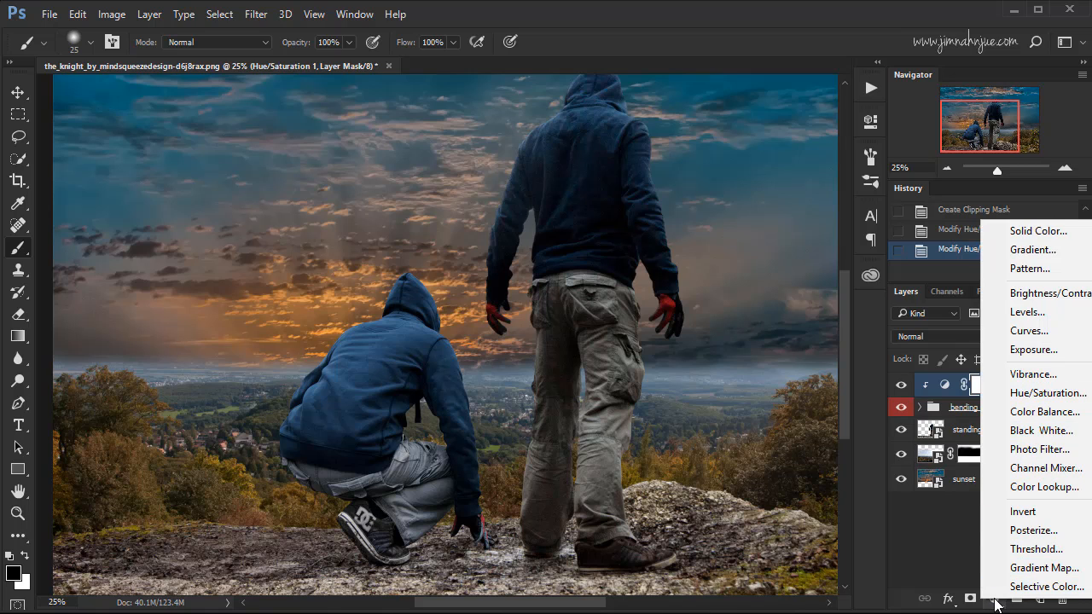
left_click(1033, 313)
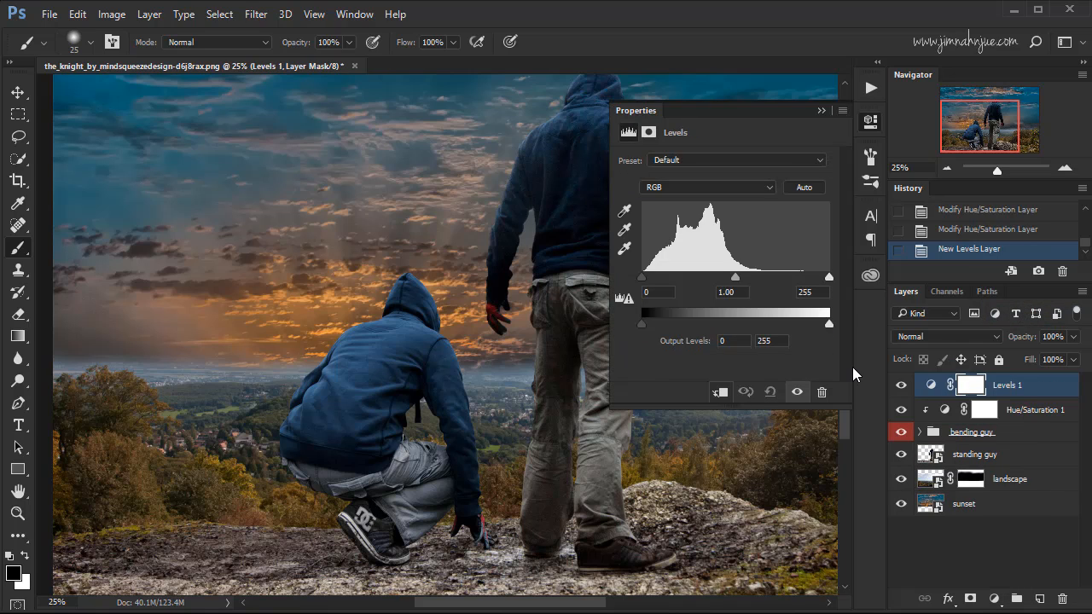
left_click(719, 391)
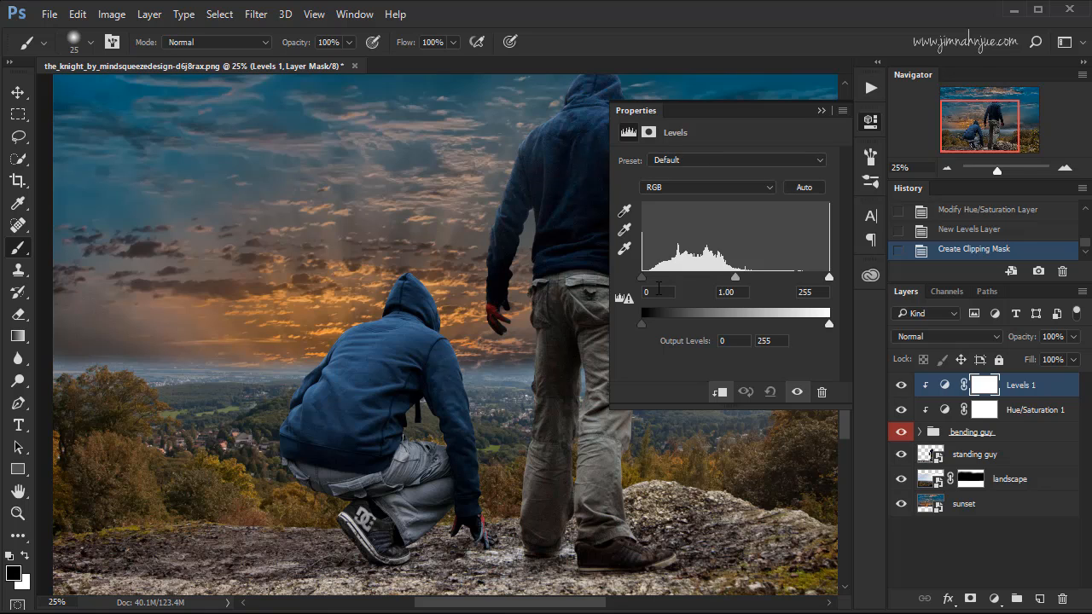
Set the Levels black input to 2 and midtones to 0.97, compare the image with and without the adjustment, and close its settings.
left_click_drag(642, 278, 636, 293)
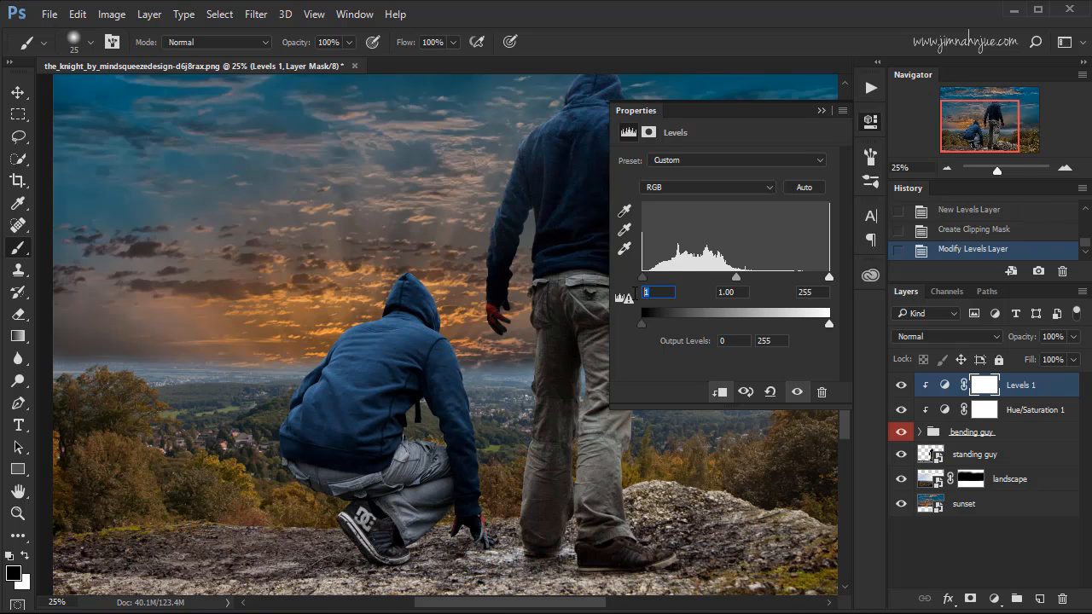
type("2")
left_click_drag(732, 280, 737, 280)
left_click(901, 386)
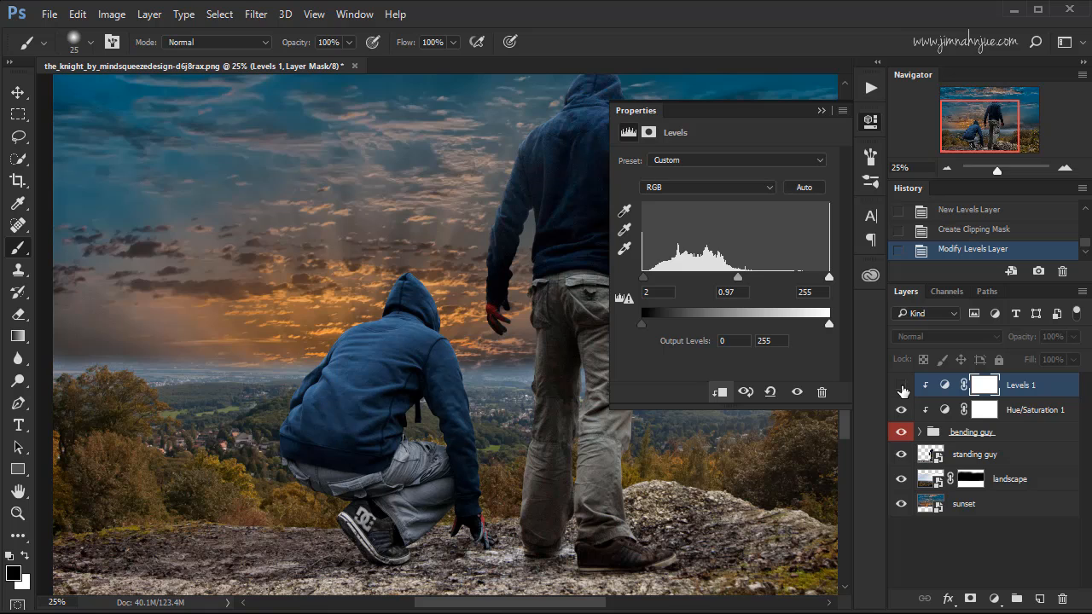
left_click(902, 386)
left_click(902, 386)
left_click(902, 386)
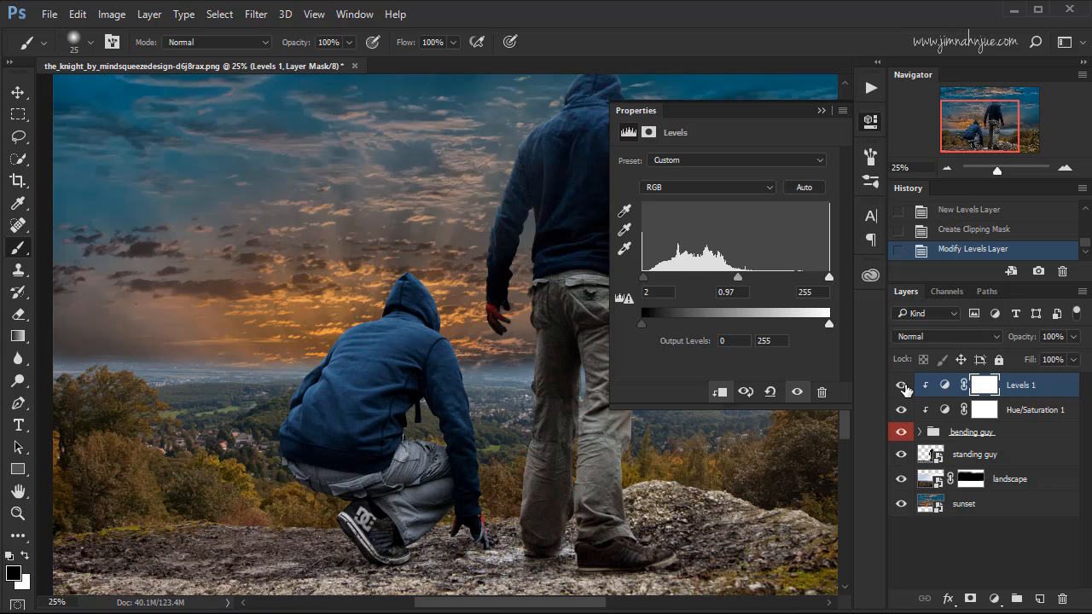
left_click(903, 387)
left_click(903, 387)
left_click(820, 111)
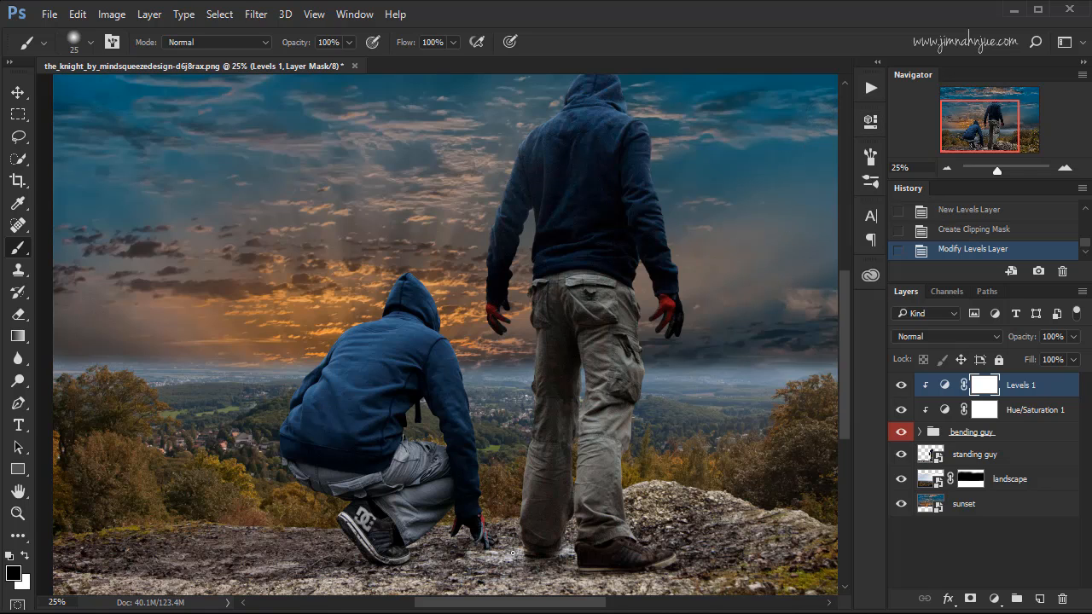
Paint black with a 175 px brush on the Levels mask over the crouching figure's reaching arm down to the hand.
key("x")
key("x")
key("x")
key("x")
key("bracketright")
key("bracketright")
key("bracketright")
key("bracketright")
key("bracketright")
key("bracketright")
key("bracketright")
key("bracketright")
key("bracketright")
key("bracketright")
key("bracketright")
key("bracketright")
mouse_move(447, 412)
left_mouse_down()
mouse_move(465, 534)
mouse_move(473, 517)
left_mouse_up()
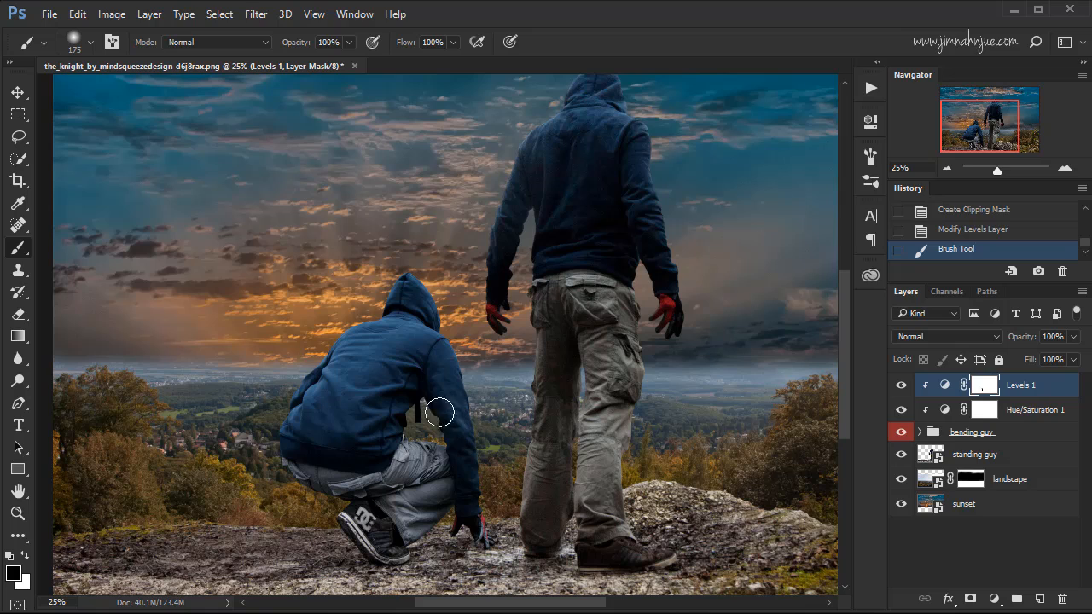
left_click_drag(439, 413, 449, 534)
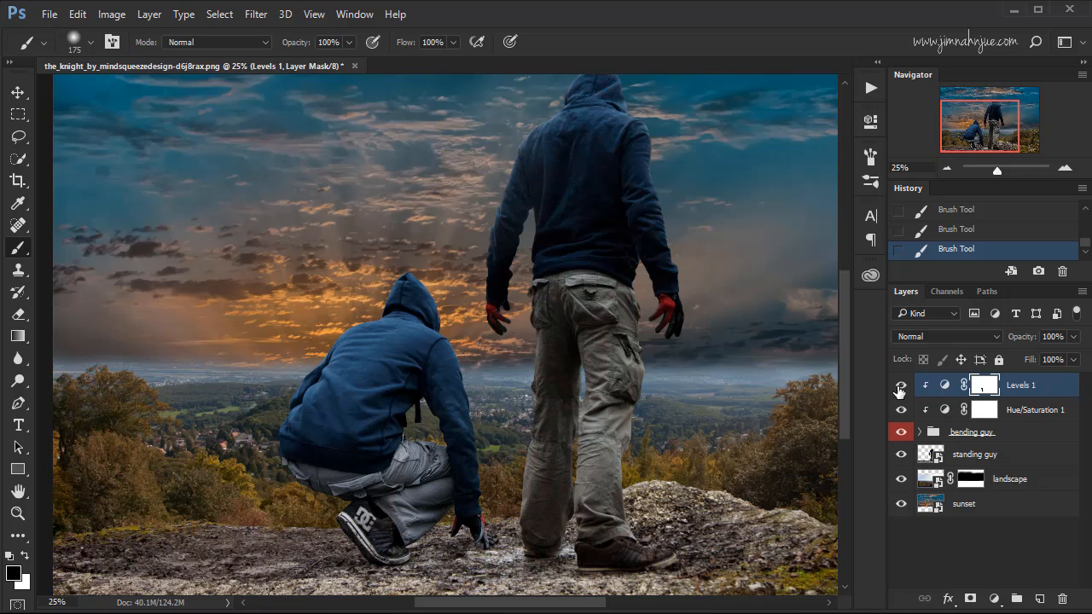
Compare the crouching figure with the Levels adjustment's mask disabled and enabled, leaving the mask enabled.
key("shift")
left_click(986, 388, "shift")
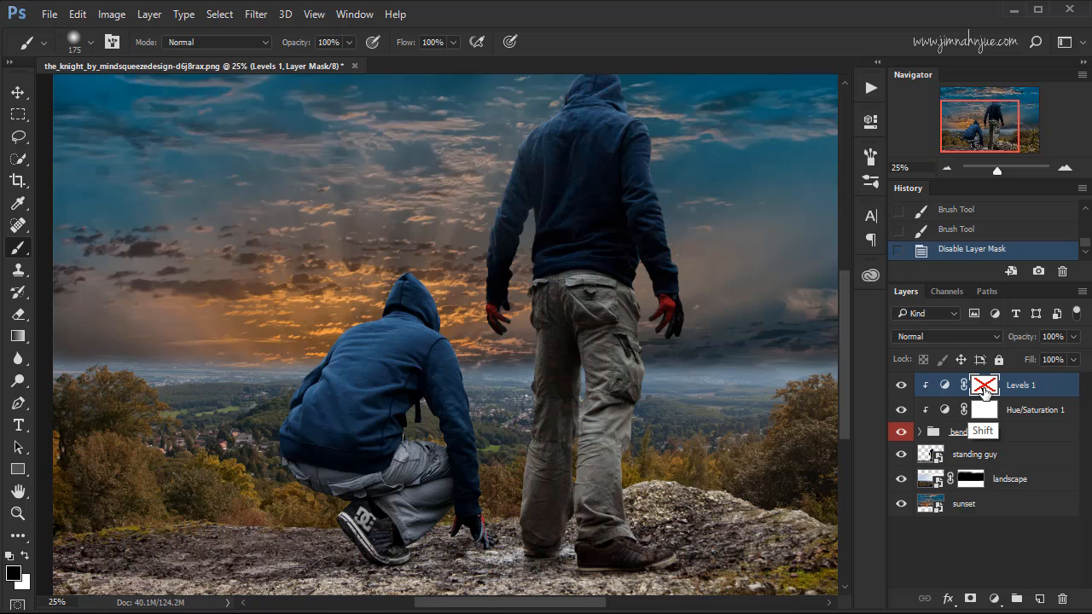
left_click(987, 389, "shift")
left_click(987, 388, "shift")
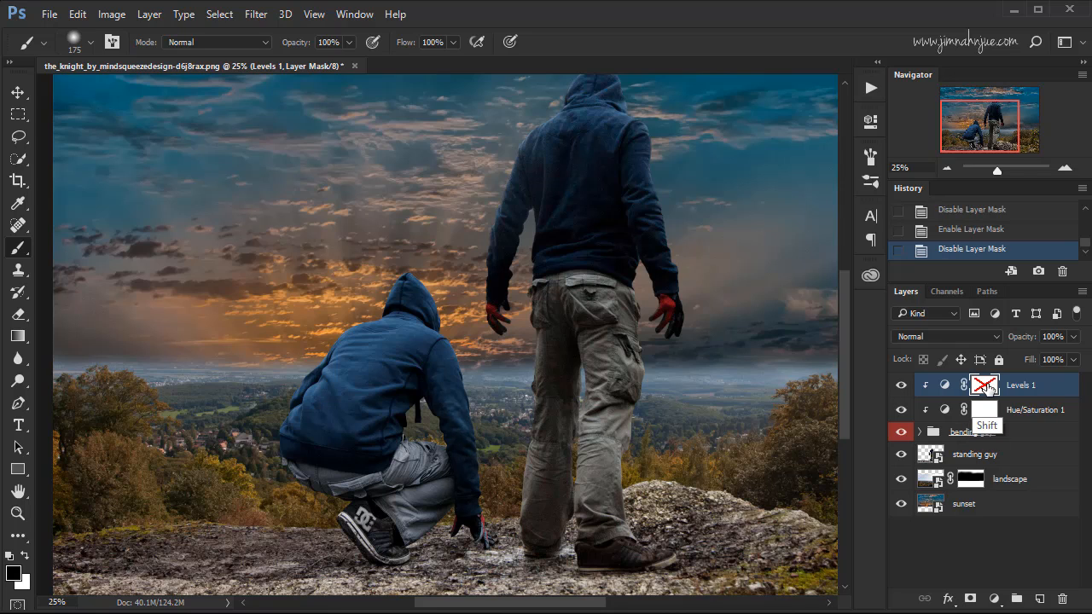
left_click(987, 388, "shift")
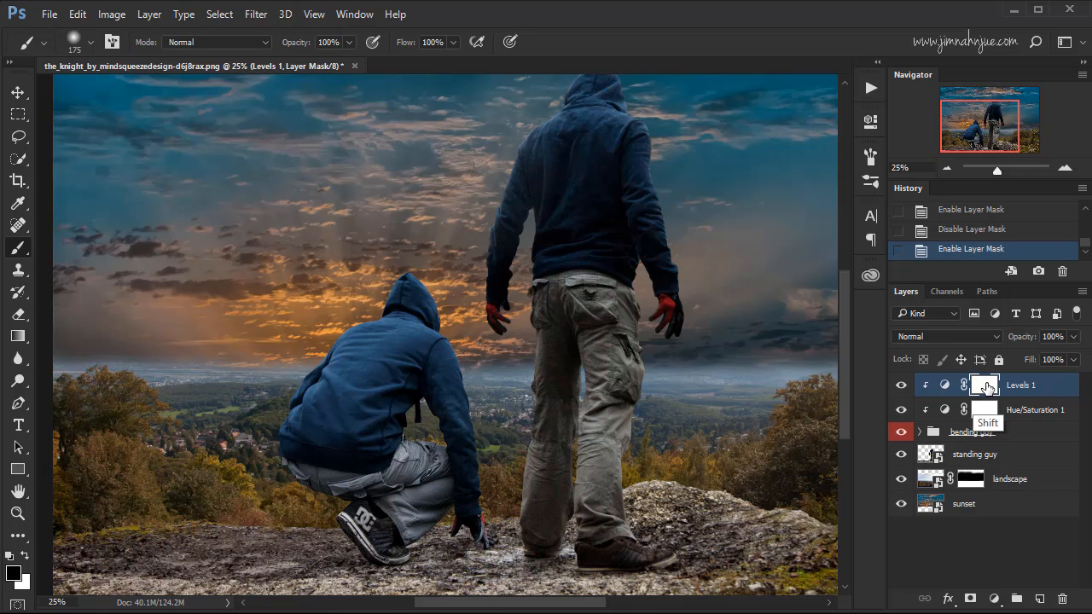
left_click(987, 388, "shift")
left_click(987, 388, "shift")
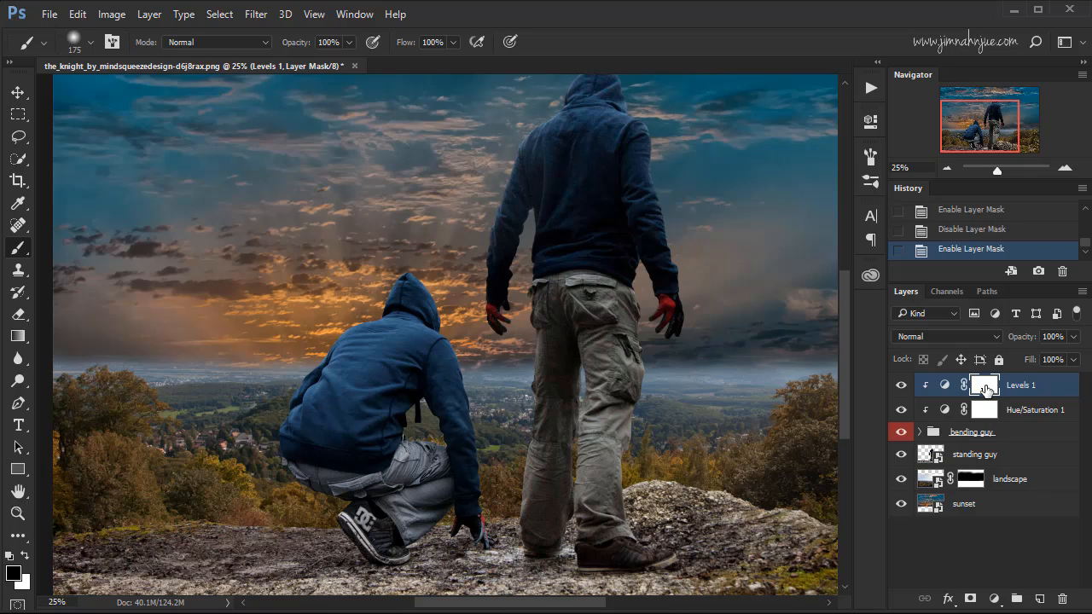
Paint black on the Levels mask over the dark areas of the crouching figure's hood and neckline, using 50 and 90 px brushes.
key("ctrl+plus")
key("ctrl+plus")
key("ctrl+plus")
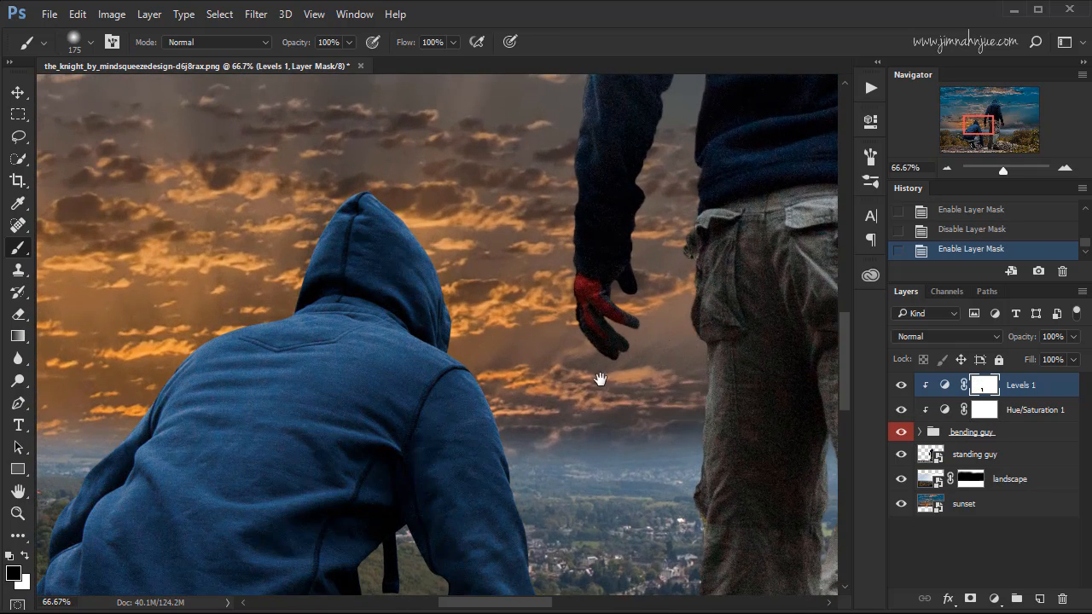
left_click_drag(601, 379, 716, 392)
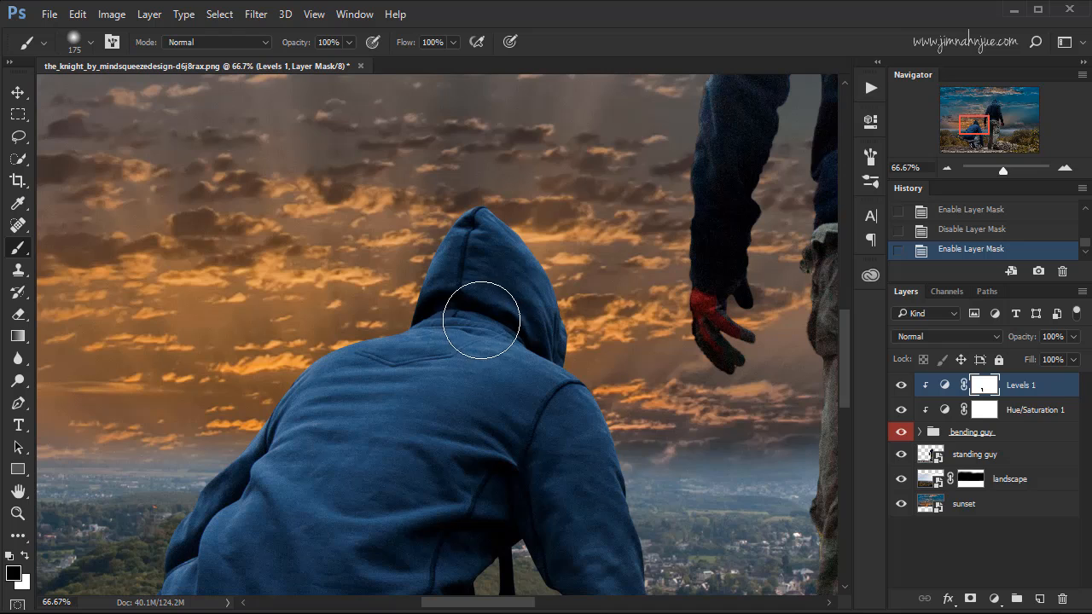
key("bracketleft")
key("bracketleft")
key("bracketleft")
key("bracketleft")
key("bracketleft")
key("bracketleft")
key("bracketleft")
key("bracketleft")
left_click_drag(486, 312, 541, 349)
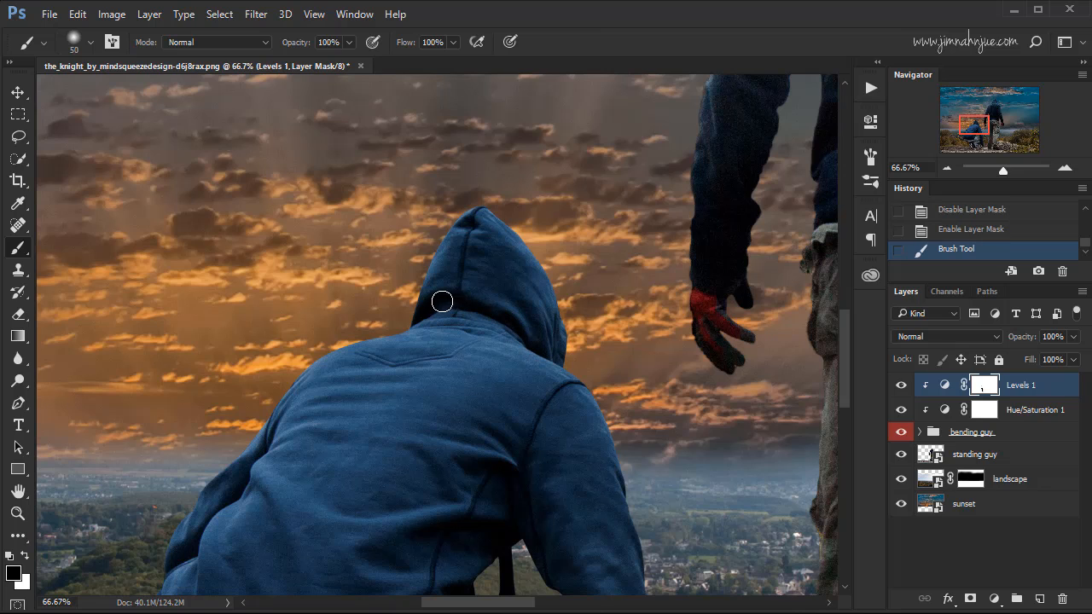
left_click(442, 301)
key("bracketright")
key("bracketright")
key("bracketright")
key("bracketright")
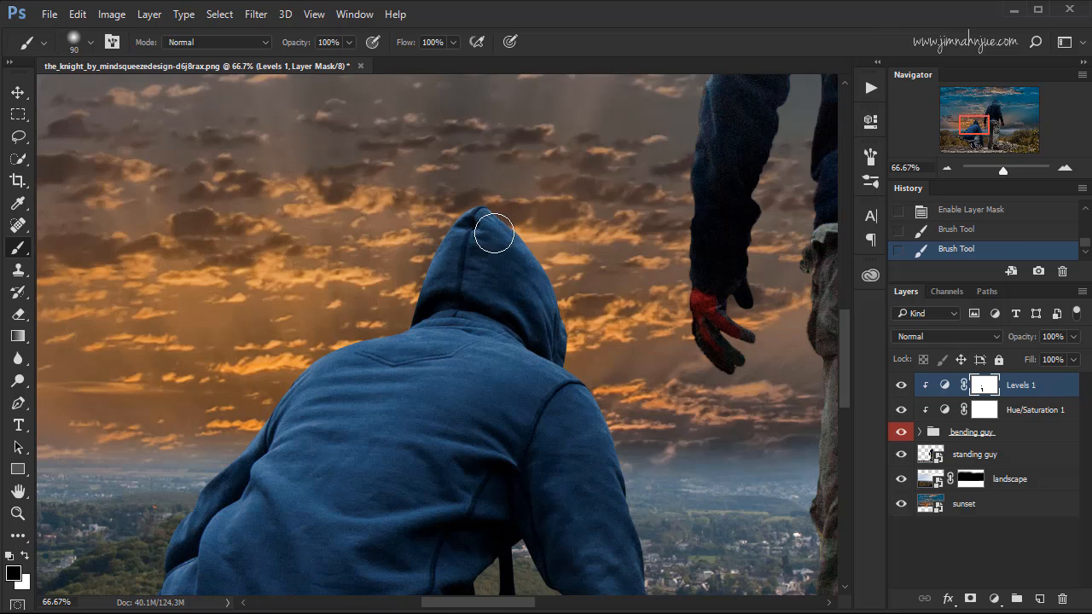
mouse_move(494, 235)
left_mouse_down()
mouse_move(467, 272)
mouse_move(484, 331)
left_mouse_up()
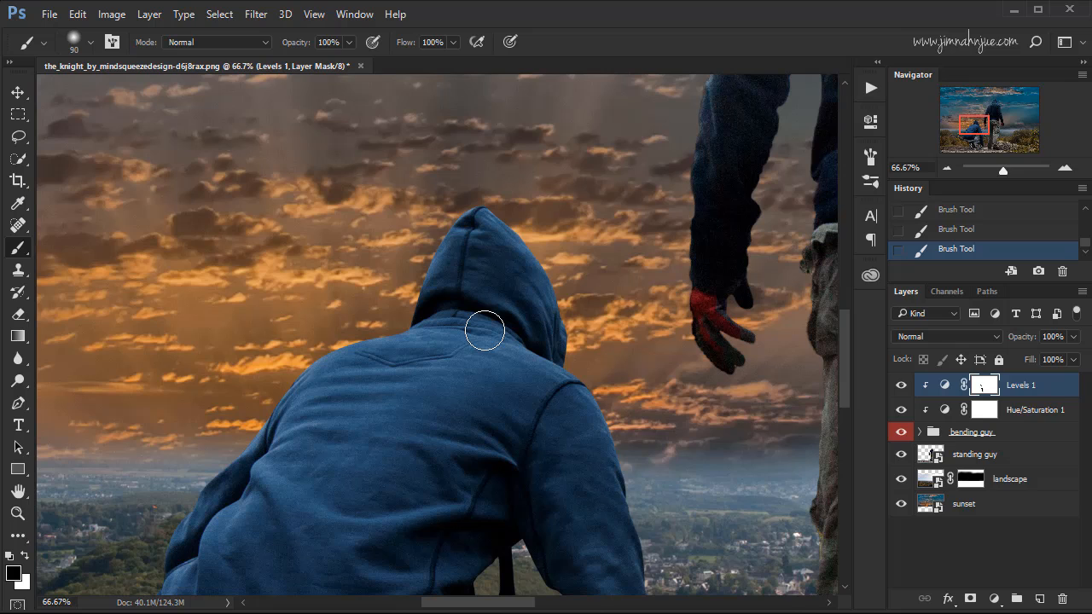
Paint black with a 50 px brush on the Hue/Saturation mask along the shaded neckline below the crouching figure's hood.
key("alt+bracketleft")
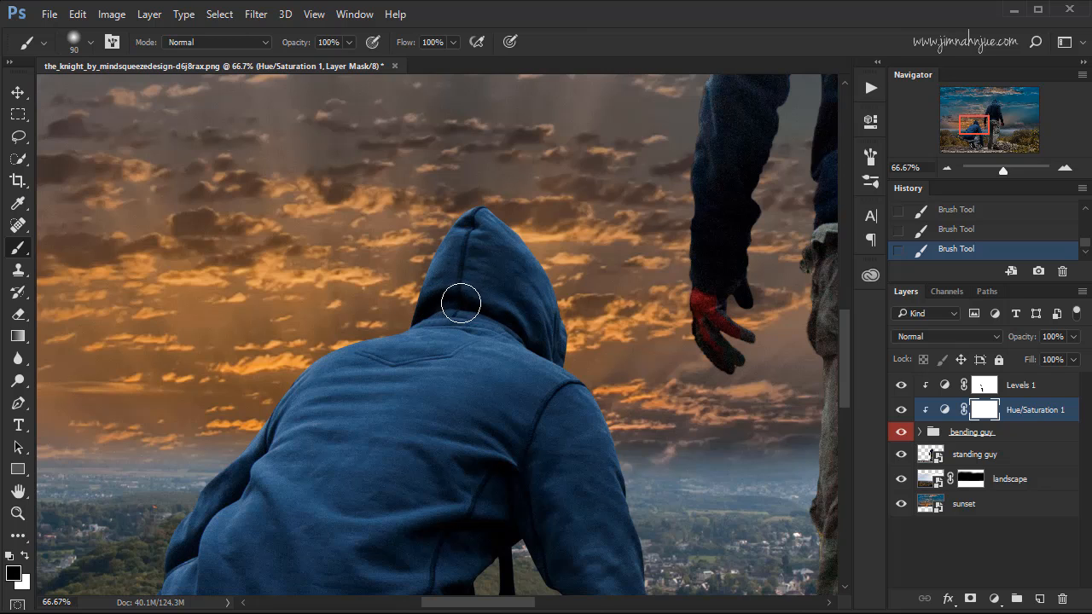
key("bracketleft")
key("bracketleft")
key("bracketleft")
key("bracketleft")
mouse_move(516, 332)
left_mouse_down()
mouse_move(537, 353)
mouse_move(516, 403)
mouse_move(541, 284)
left_mouse_up()
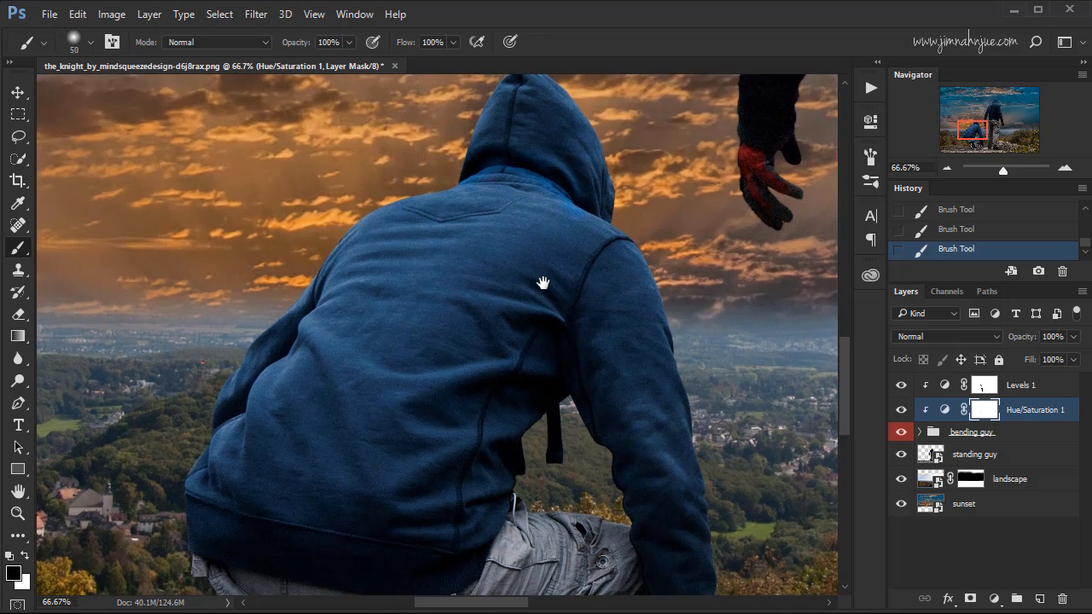
left_click_drag(524, 366, 551, 324)
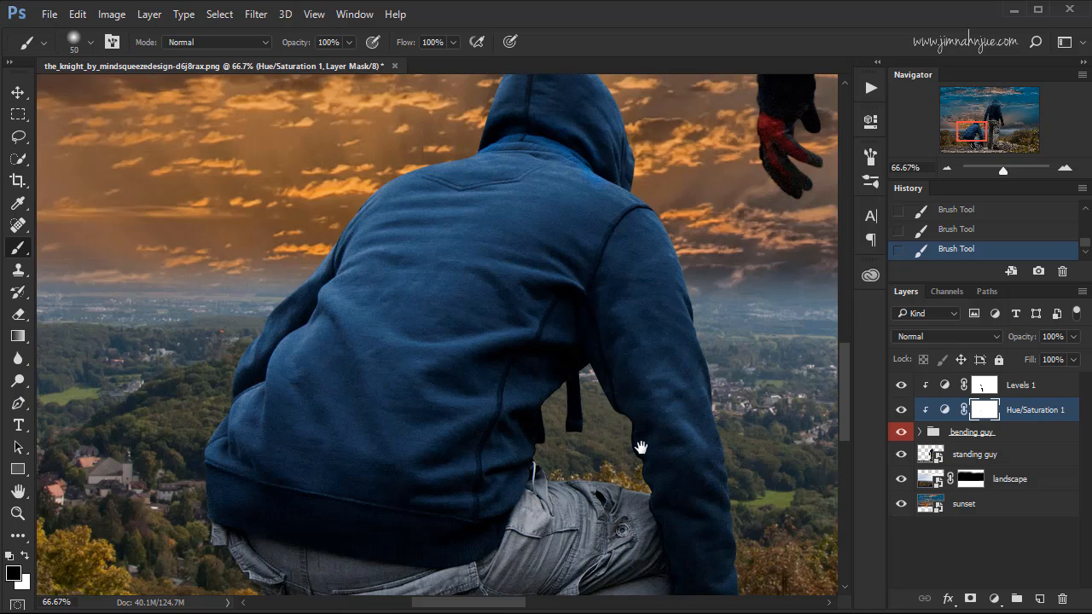
Return to the Levels mask and paint black over the dark areas of the crouching figure's lower hoodie, enlarging the brush to 100 px.
left_click_drag(640, 447, 751, 267)
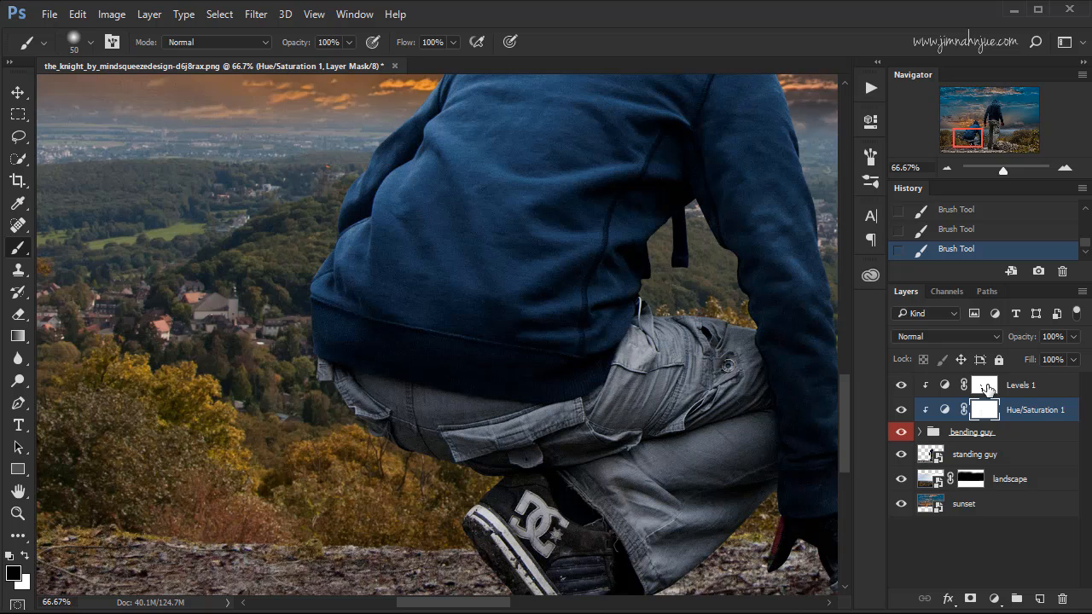
left_click(985, 388)
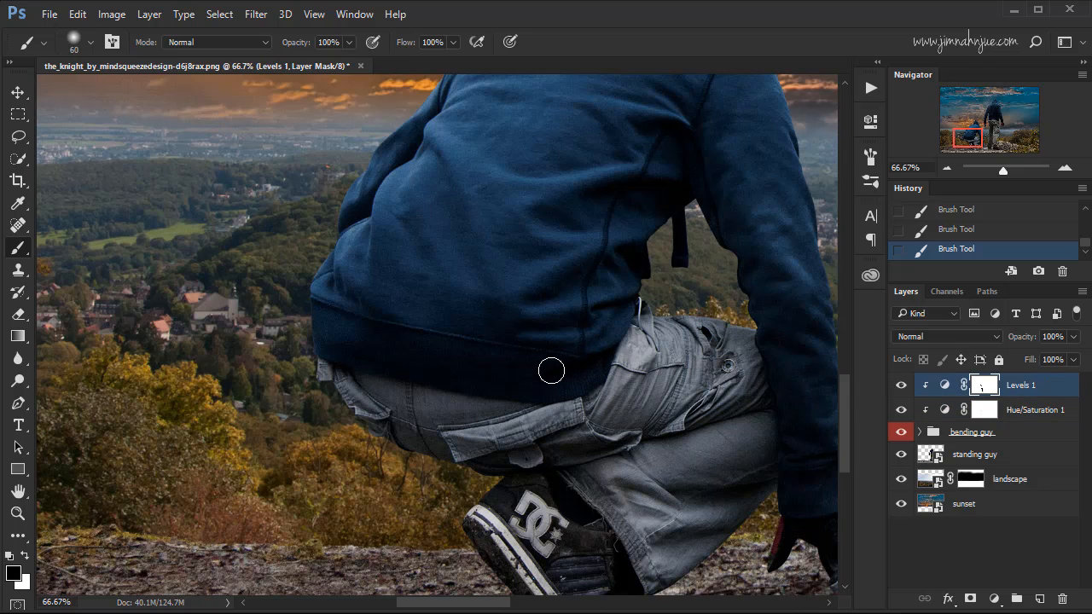
key("bracketright")
key("bracketright")
key("bracketright")
key("bracketright")
key("ctrl+minus")
key("ctrl+minus")
key("ctrl+minus")
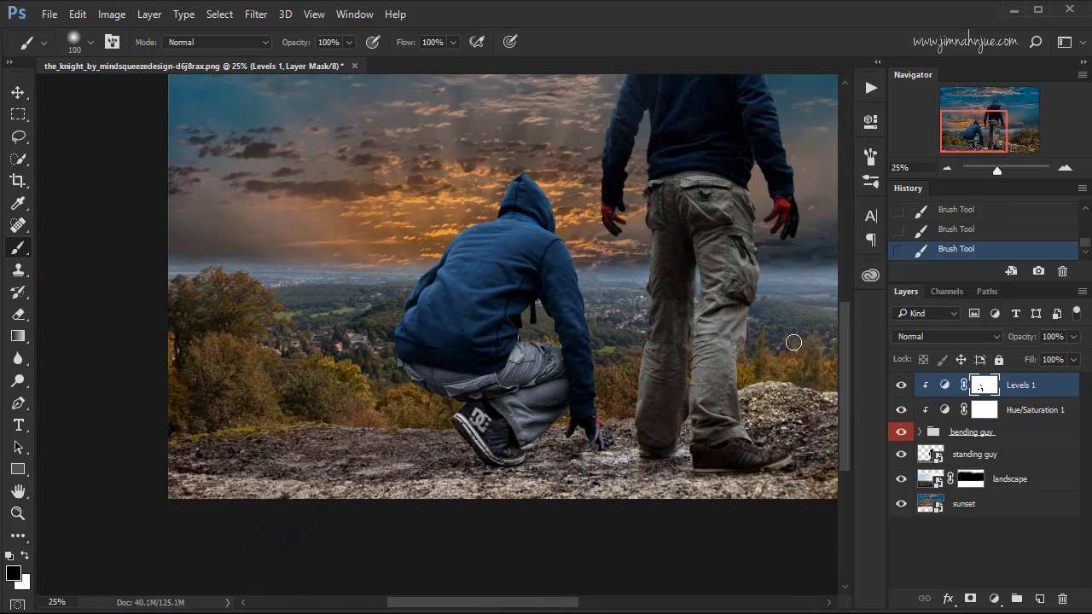
Lower the Hue/Saturation mask's density to 49% and compare the crouching figure with the adjustment hidden and shown.
left_click(985, 411)
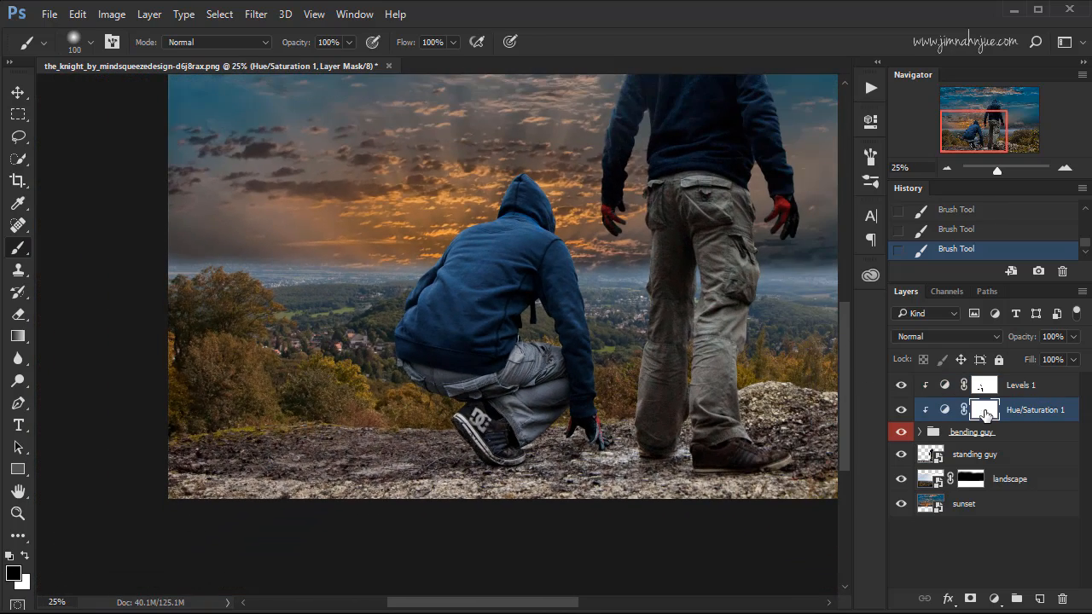
left_click(901, 410)
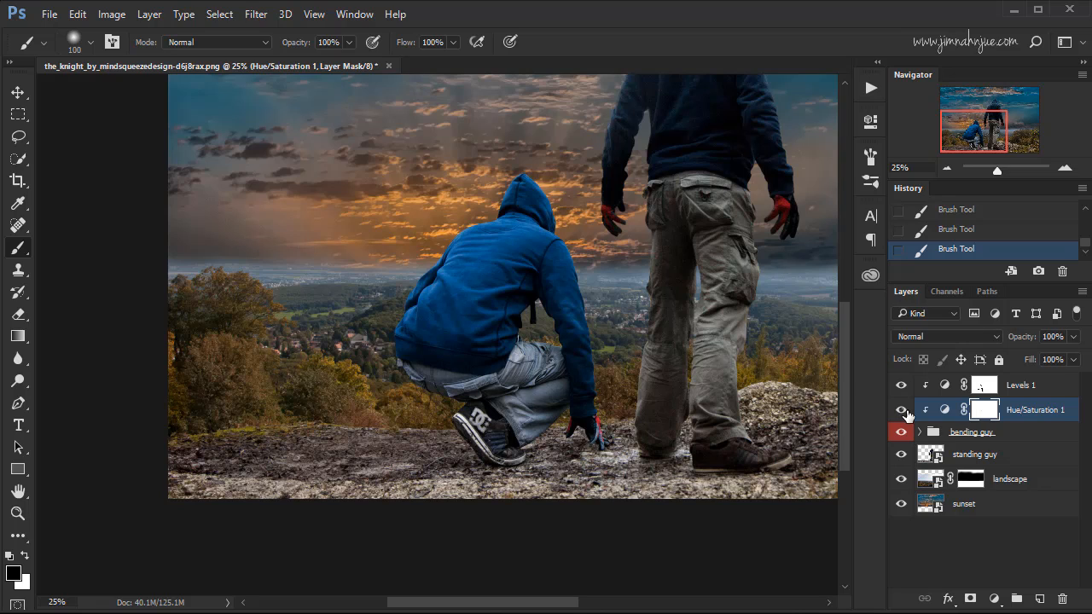
left_click(902, 410)
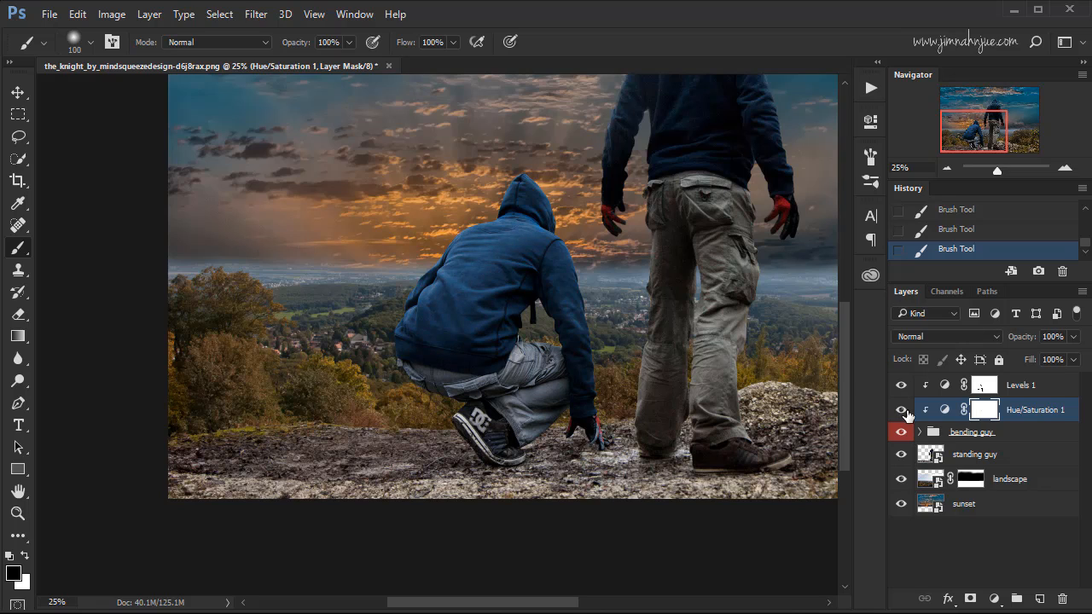
double_click(985, 412)
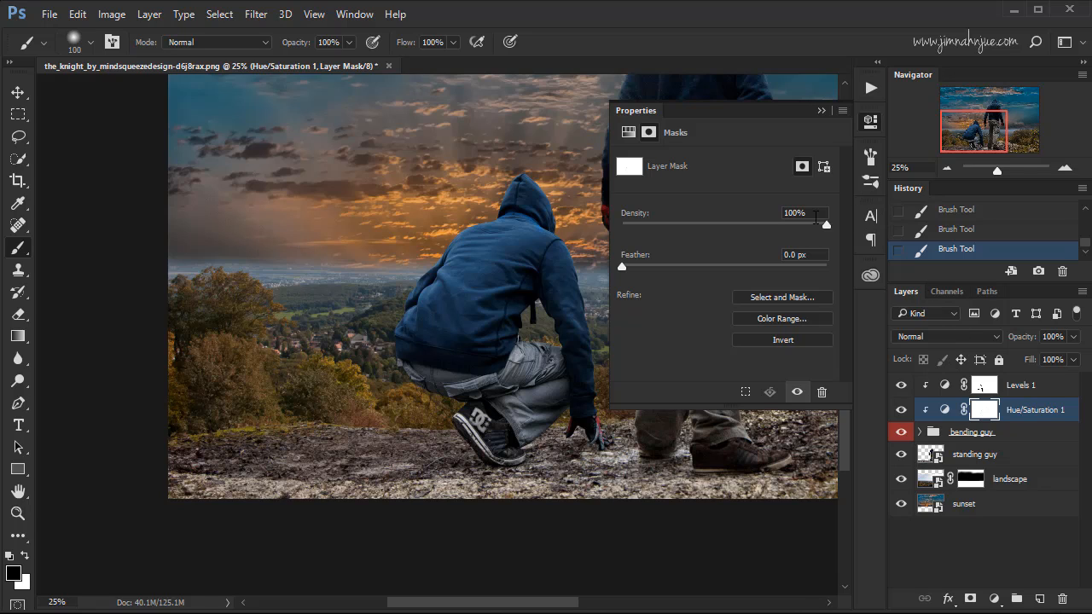
left_click_drag(825, 225, 720, 235)
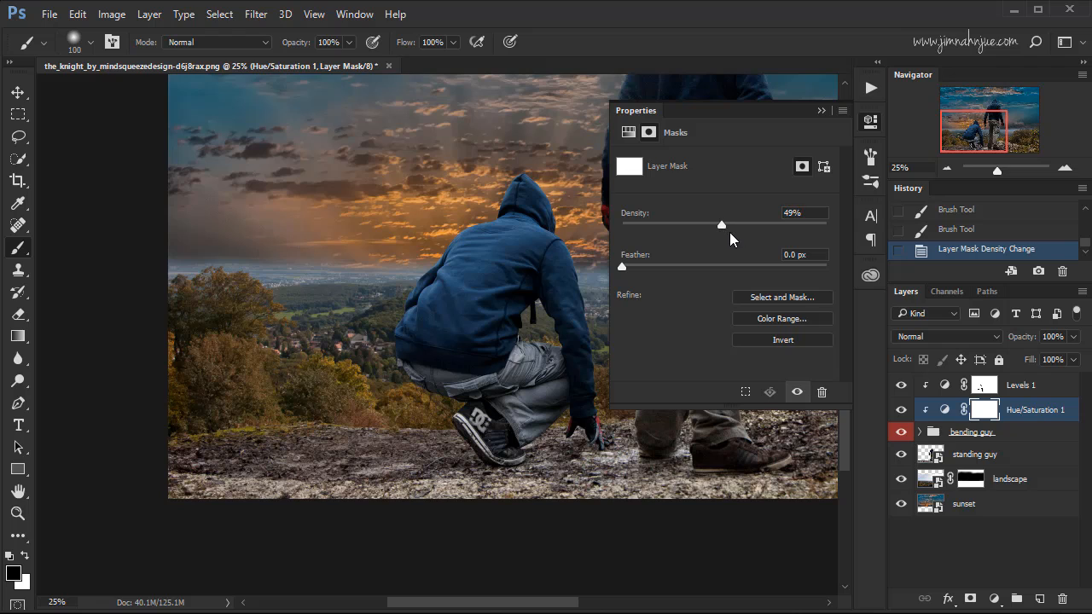
left_click(820, 111)
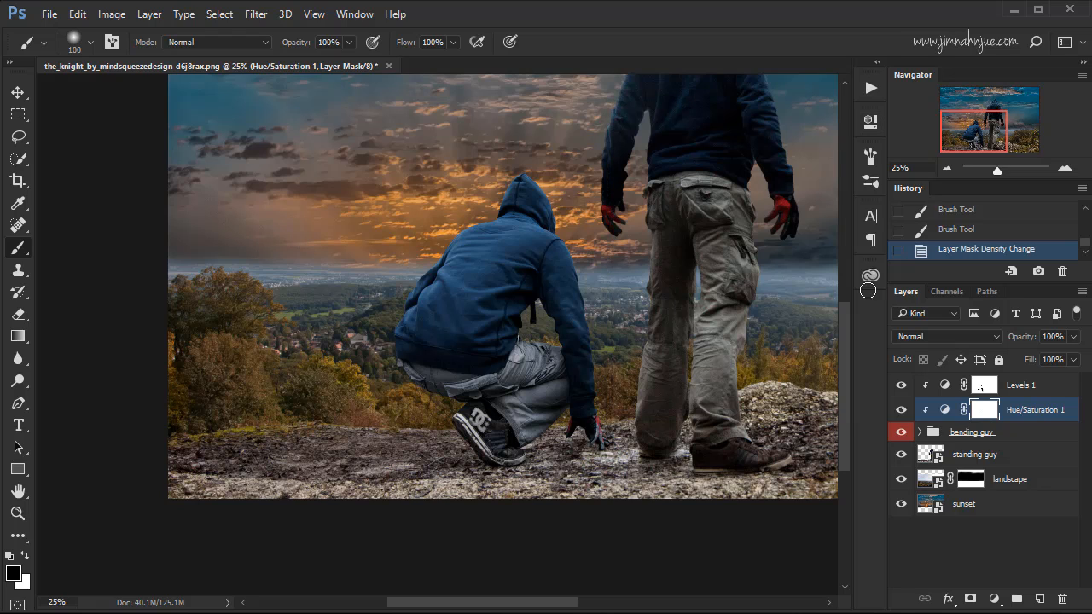
left_click(902, 410)
left_click(902, 410)
Add a second Hue/Saturation adjustment layer above the Levels adjustment and clip it to the "bending guy" group.
left_click(1026, 391)
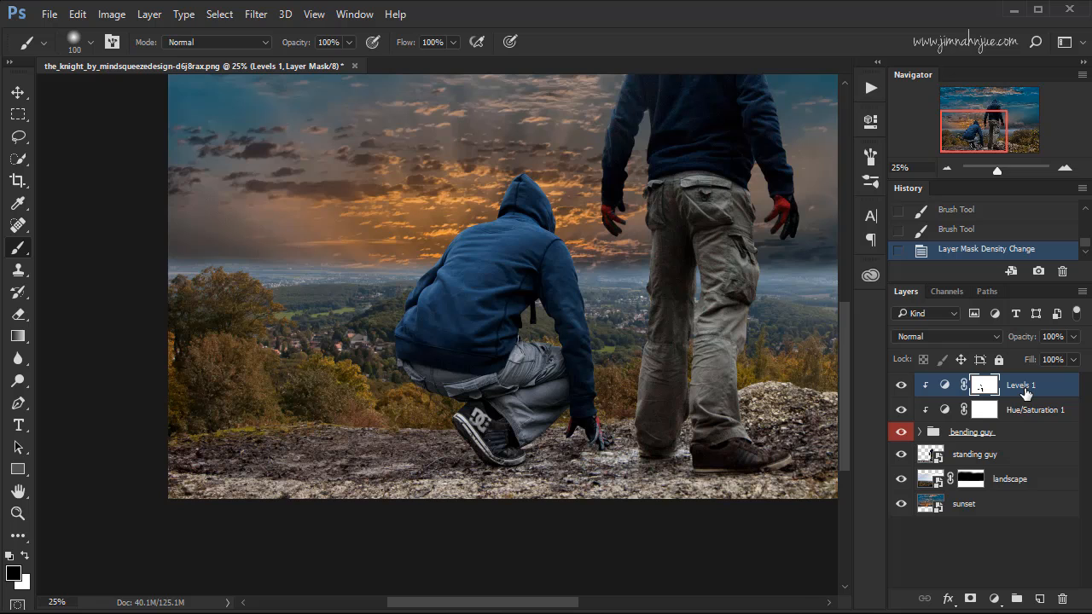
left_click(994, 598)
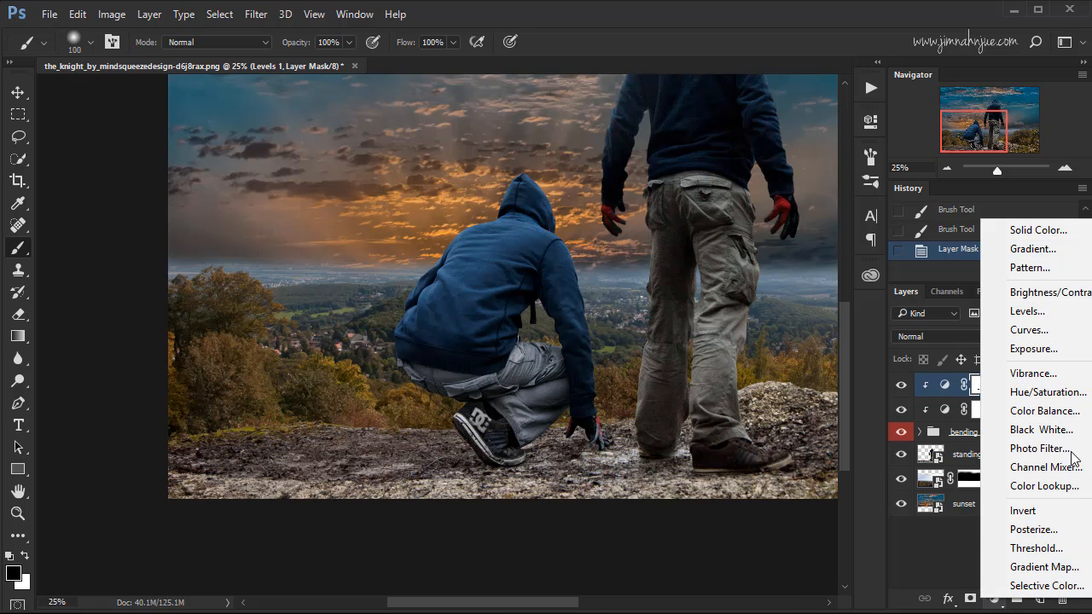
left_click(1073, 394)
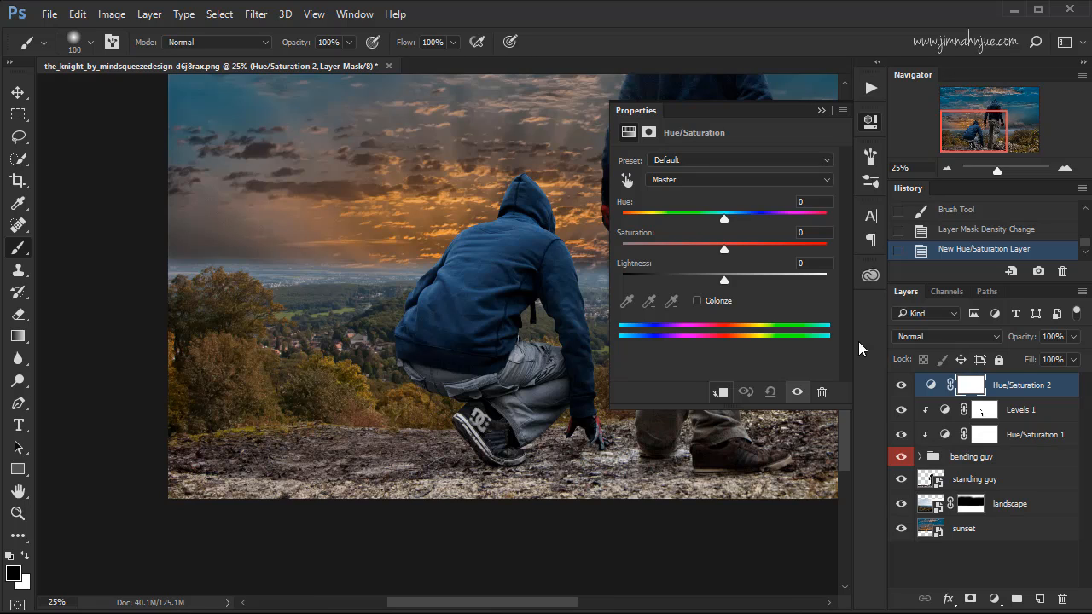
left_click(719, 391)
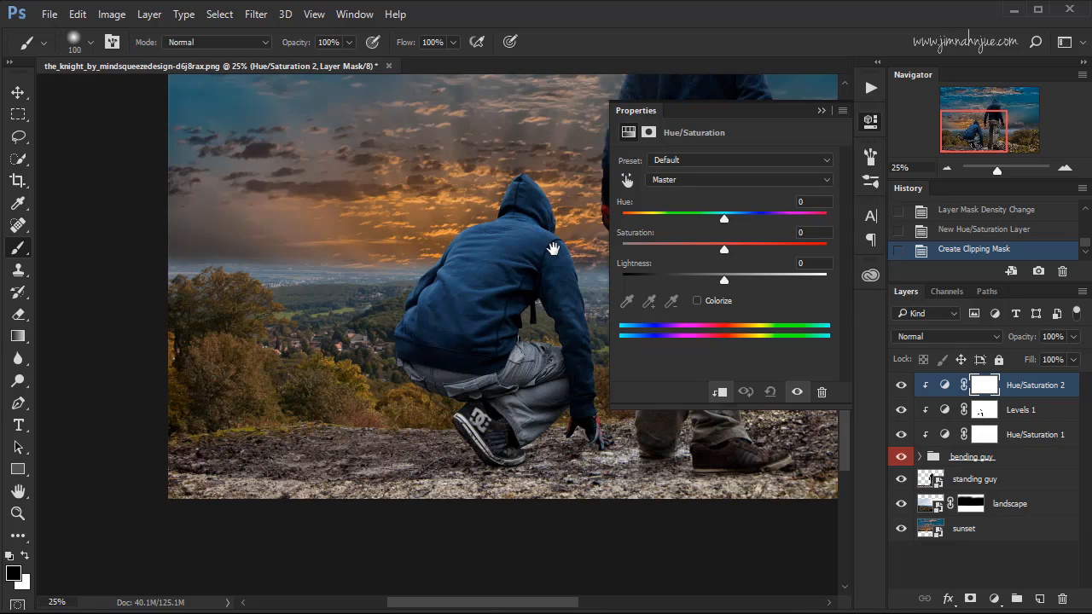
left_click_drag(553, 249, 326, 259)
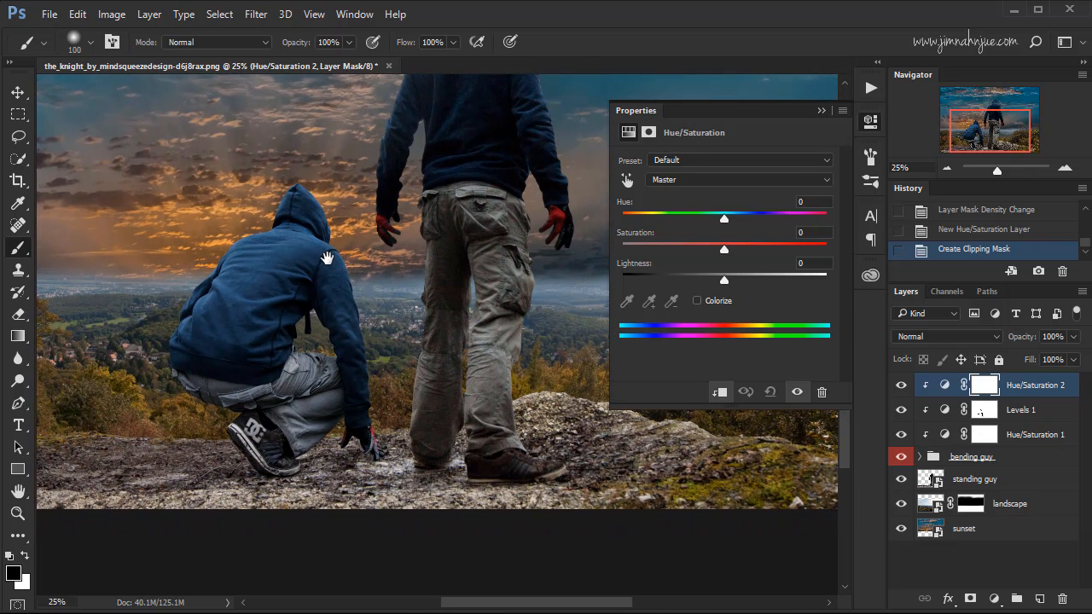
Set the hue of the second Hue/Saturation adjustment to +166 to shift the crouching figure's trousers from blue toward brown.
left_click_drag(401, 299, 423, 238)
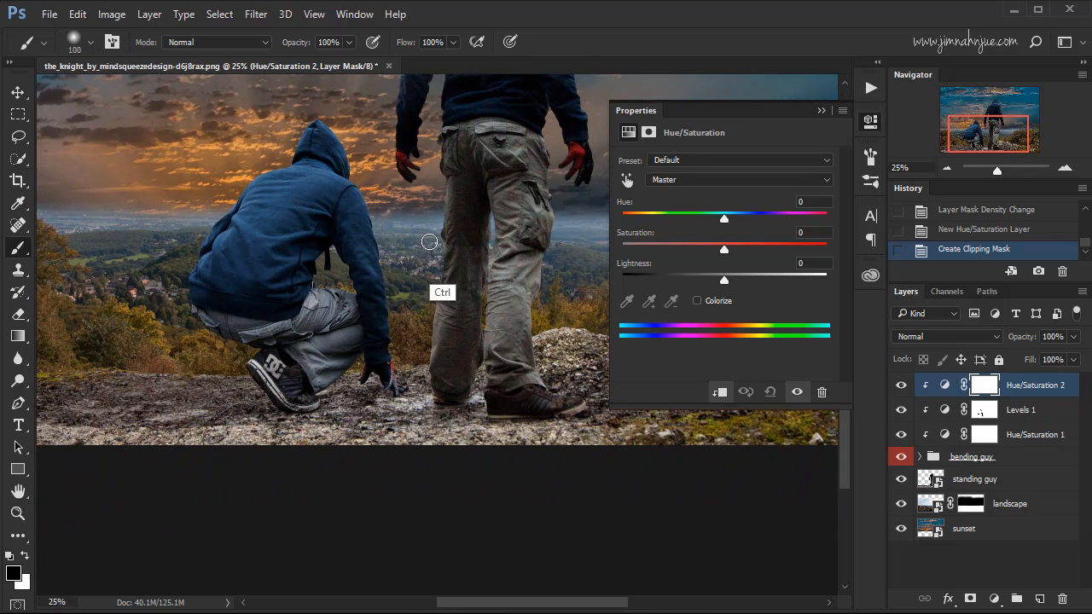
key("ctrl+plus")
key("ctrl+plus")
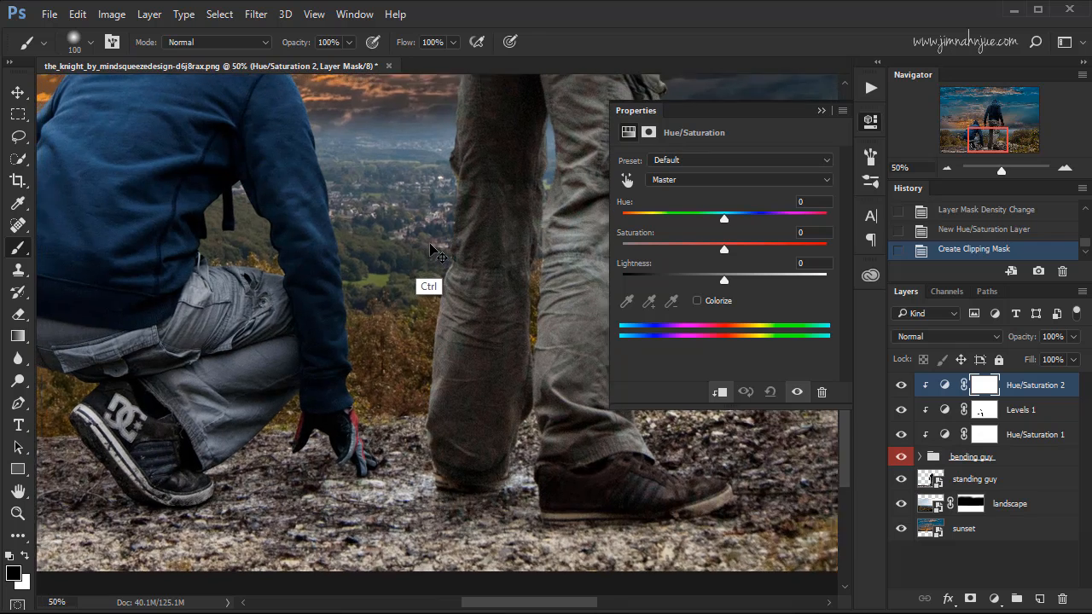
key("ctrl+minus")
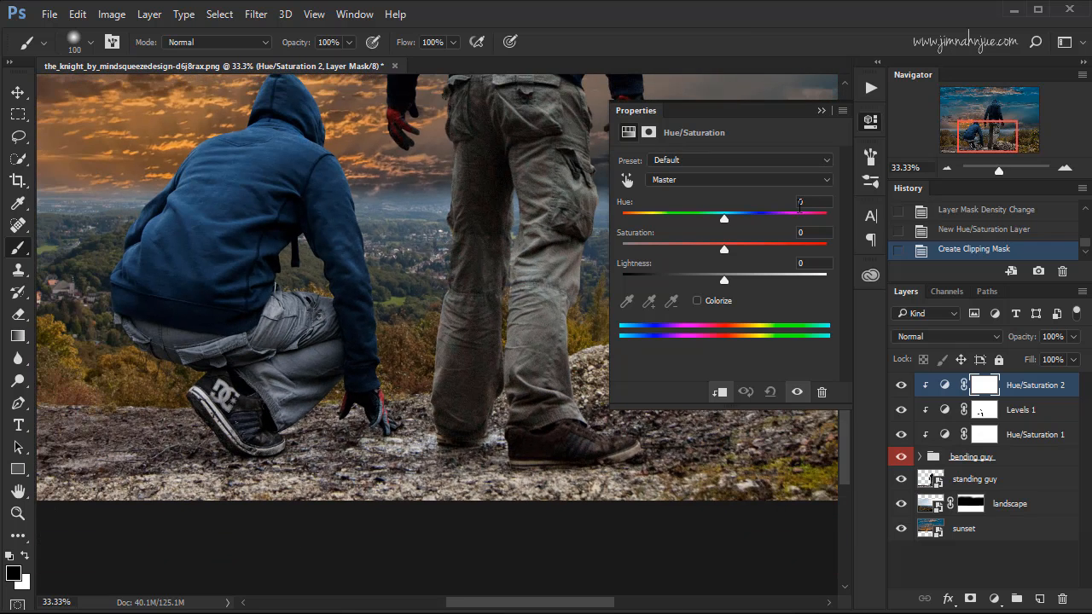
left_click_drag(724, 218, 826, 229)
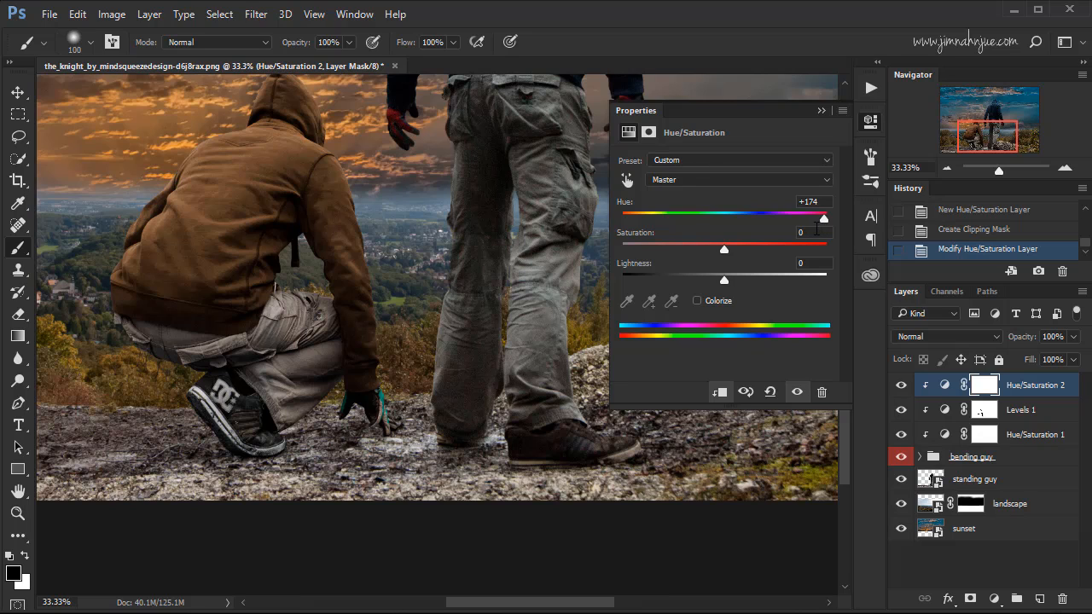
left_click_drag(824, 222, 822, 233)
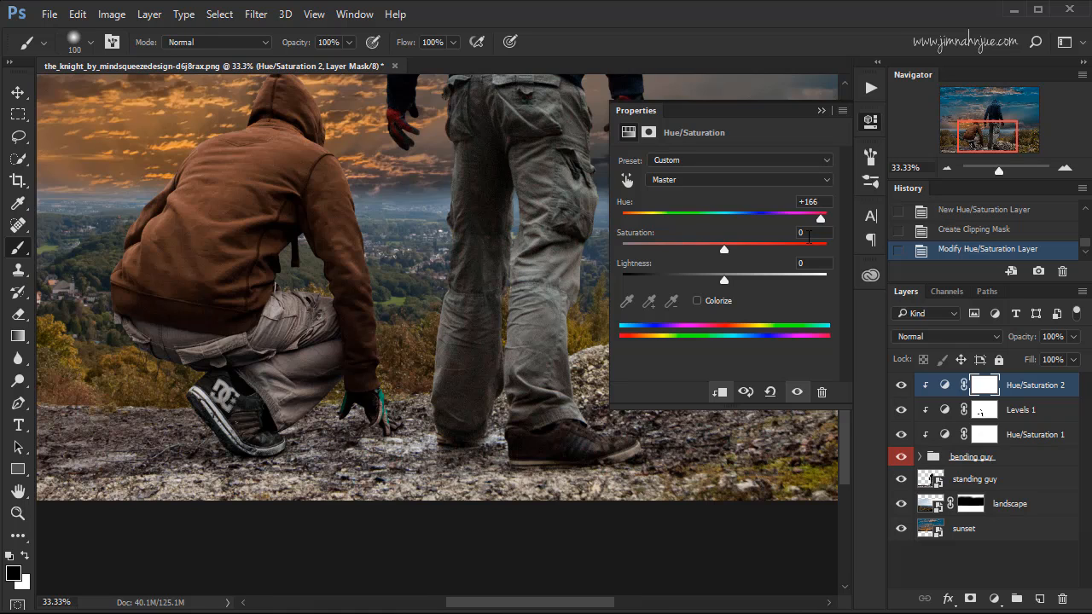
Invert the second Hue/Saturation adjustment's layer mask to black so the colour shift is hidden.
left_click(986, 387)
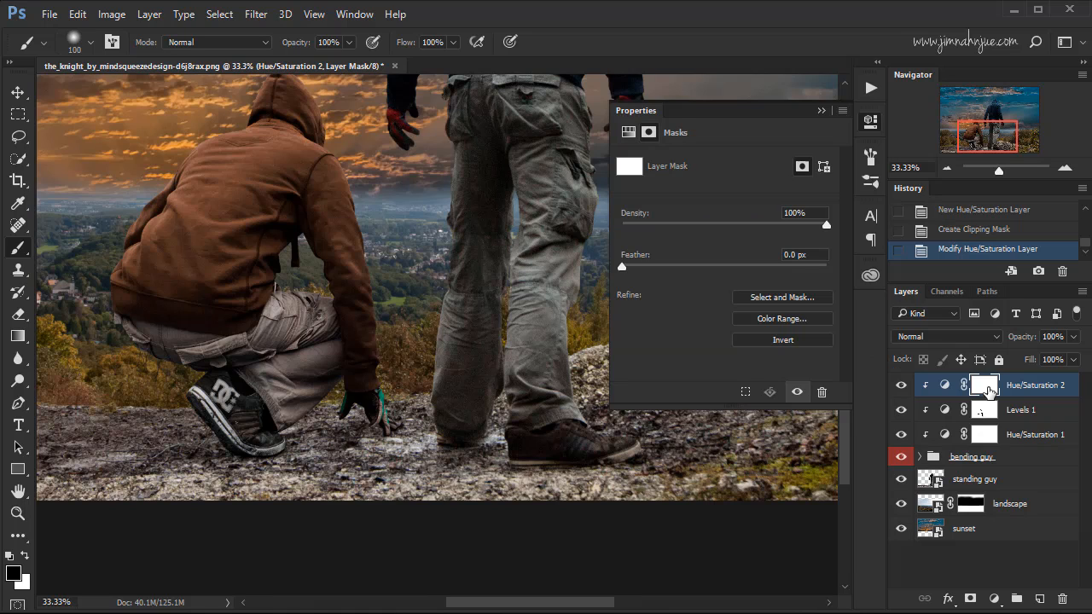
left_click(820, 111)
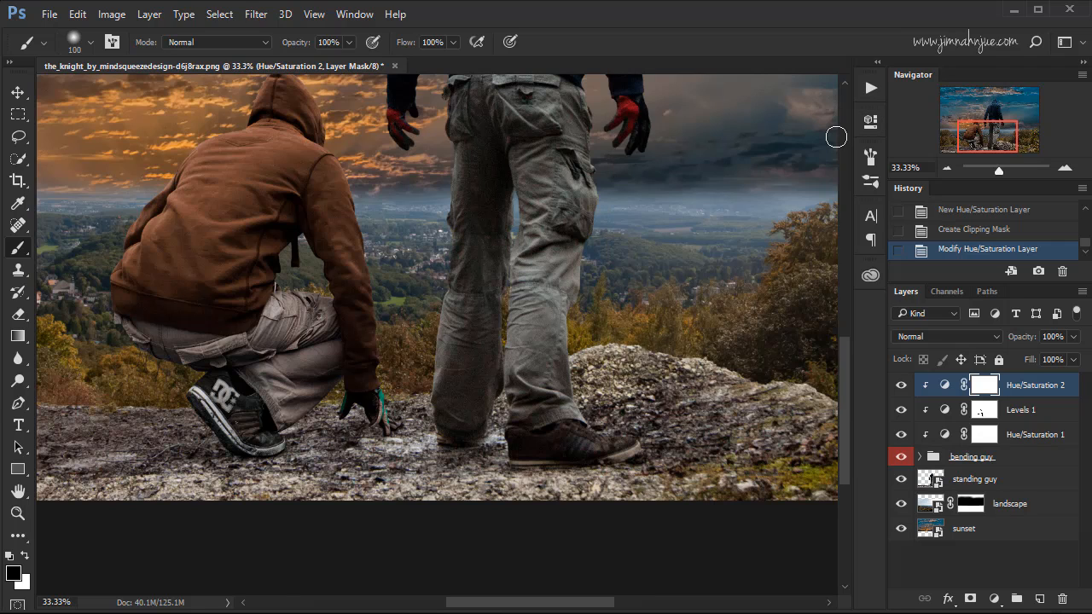
key("ctrl+i")
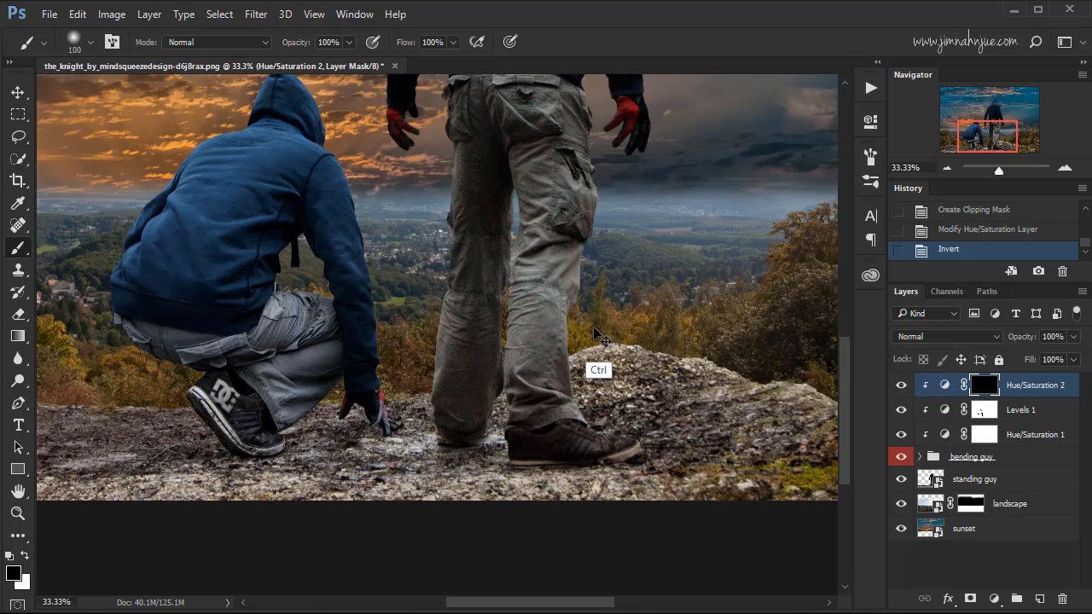
Paint white with an 80 px brush on the Hue/Saturation 2 mask over the crouching figure's trousers.
key("ctrl+plus")
mouse_move(572, 351)
left_mouse_down()
mouse_move(614, 322)
mouse_move(604, 336)
mouse_move(613, 338)
left_mouse_up()
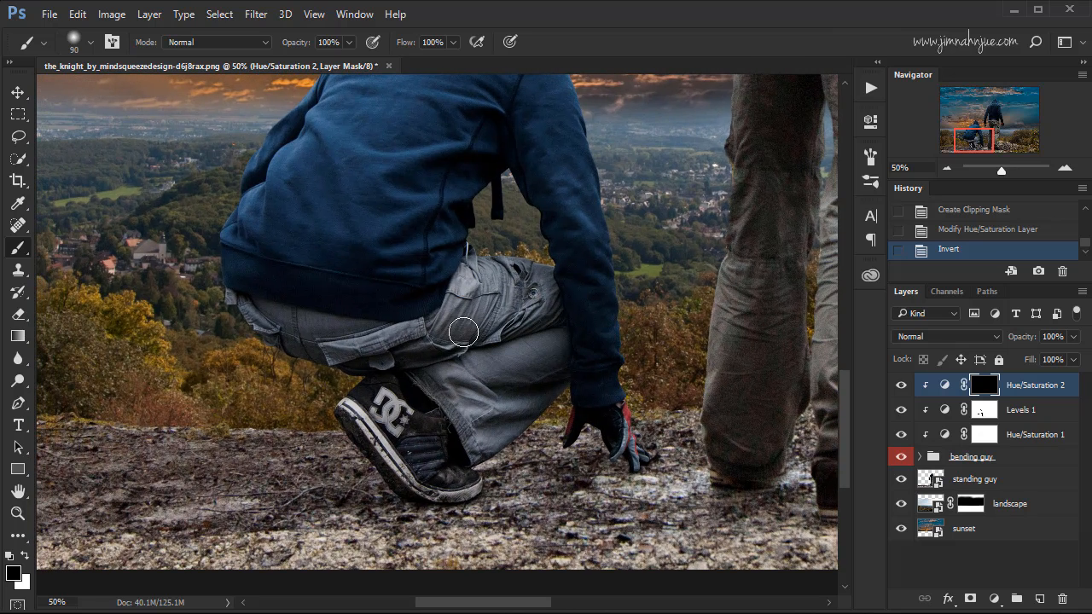
key("bracketleft")
key("bracketleft")
key("x")
mouse_move(295, 324)
left_mouse_down()
mouse_move(377, 338)
mouse_move(256, 342)
mouse_move(372, 362)
mouse_move(347, 364)
left_mouse_up()
mouse_move(346, 363)
left_mouse_down()
mouse_move(416, 352)
mouse_move(382, 338)
mouse_move(441, 334)
mouse_move(400, 333)
mouse_move(455, 315)
mouse_move(467, 287)
mouse_move(443, 321)
mouse_move(478, 264)
mouse_move(531, 284)
mouse_move(497, 275)
mouse_move(537, 272)
mouse_move(545, 314)
mouse_move(471, 320)
mouse_move(501, 300)
left_mouse_up()
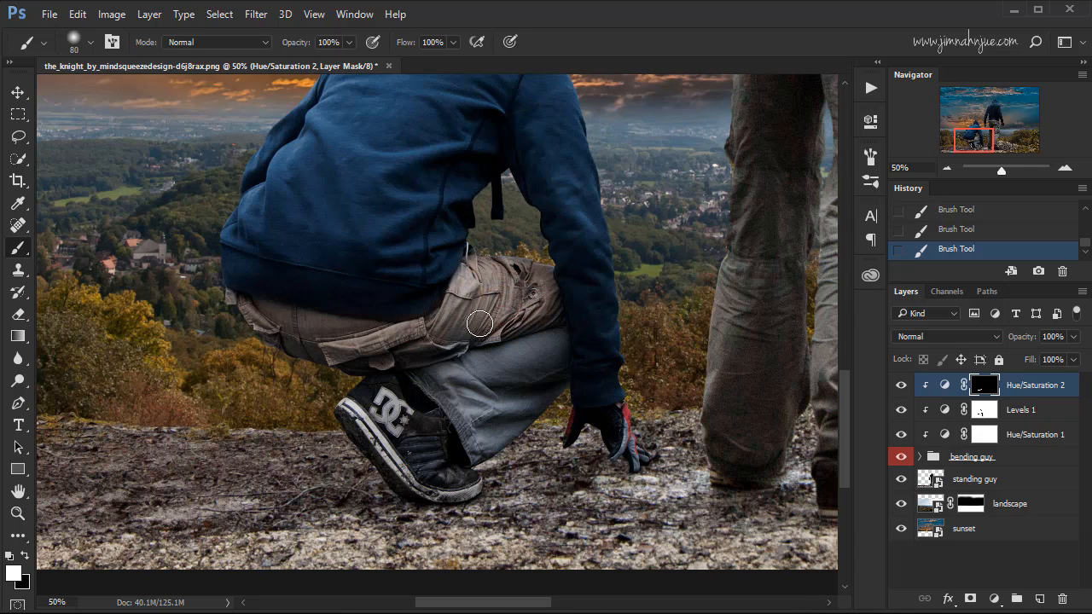
left_click_drag(454, 401, 481, 447)
mouse_move(558, 333)
left_mouse_down()
mouse_move(471, 378)
mouse_move(461, 344)
mouse_move(491, 414)
left_mouse_up()
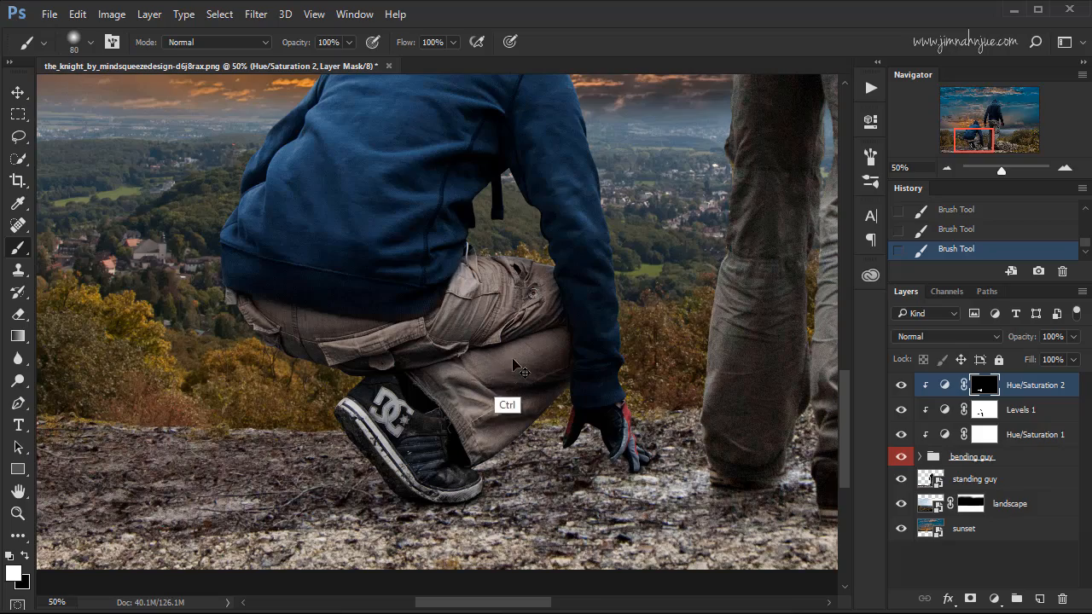
Refine the mask with a 20 px white brush along the trousers' edges beside the sleeve, at the upper thigh and around the drawstring.
key("ctrl+plus")
key("ctrl+plus")
key("ctrl+plus")
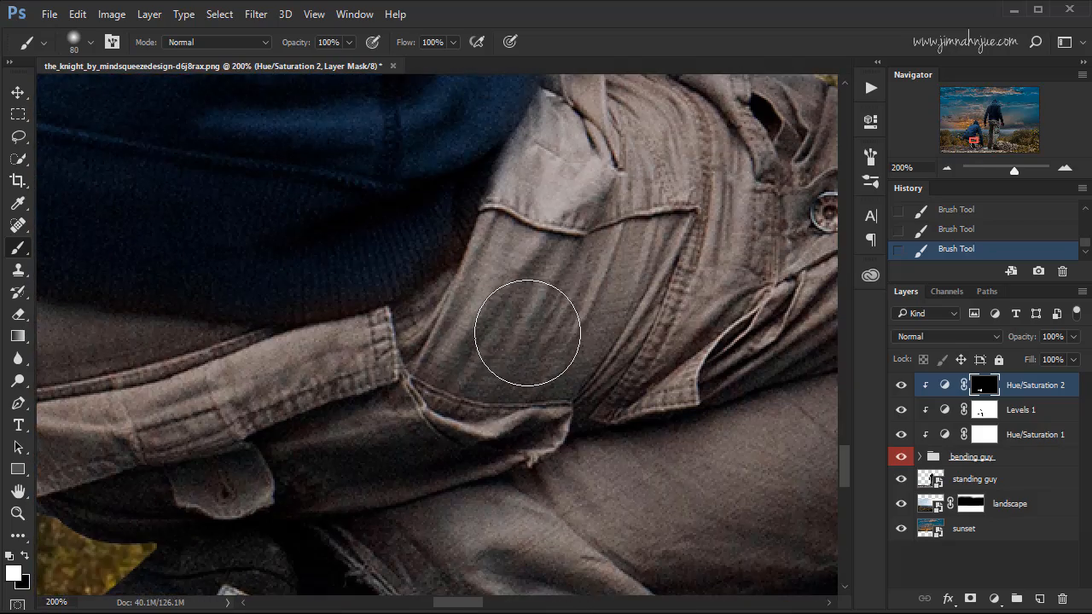
mouse_move(645, 292)
left_mouse_down()
mouse_move(492, 356)
mouse_move(289, 391)
left_mouse_up()
key("bracketleft")
key("bracketleft")
key("bracketleft")
key("bracketleft")
key("bracketleft")
key("bracketleft")
key("bracketleft")
key("bracketleft")
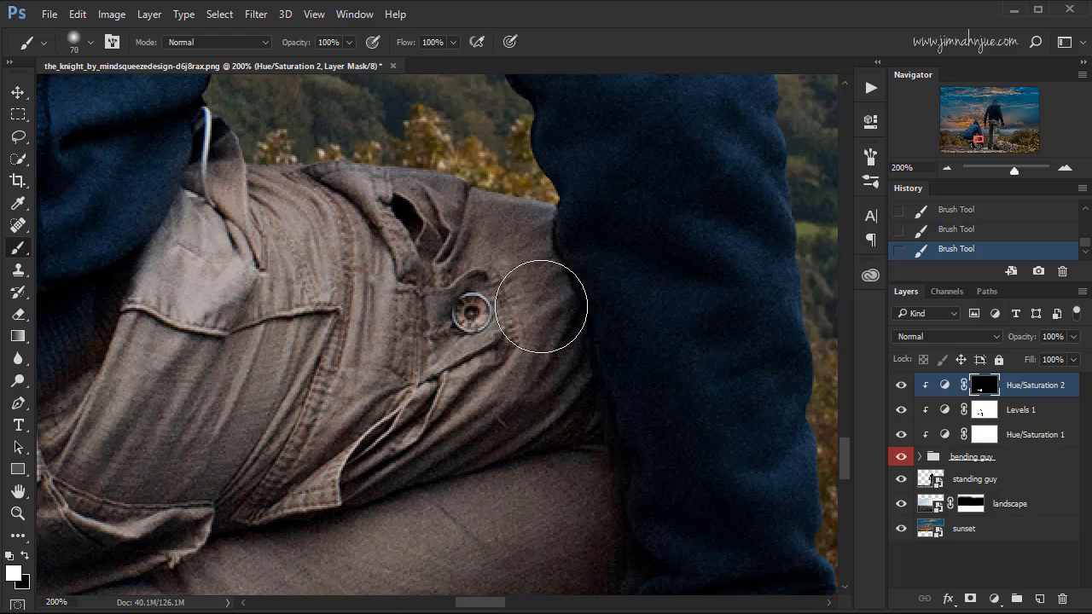
key("bracketleft")
left_click_drag(514, 282, 563, 326)
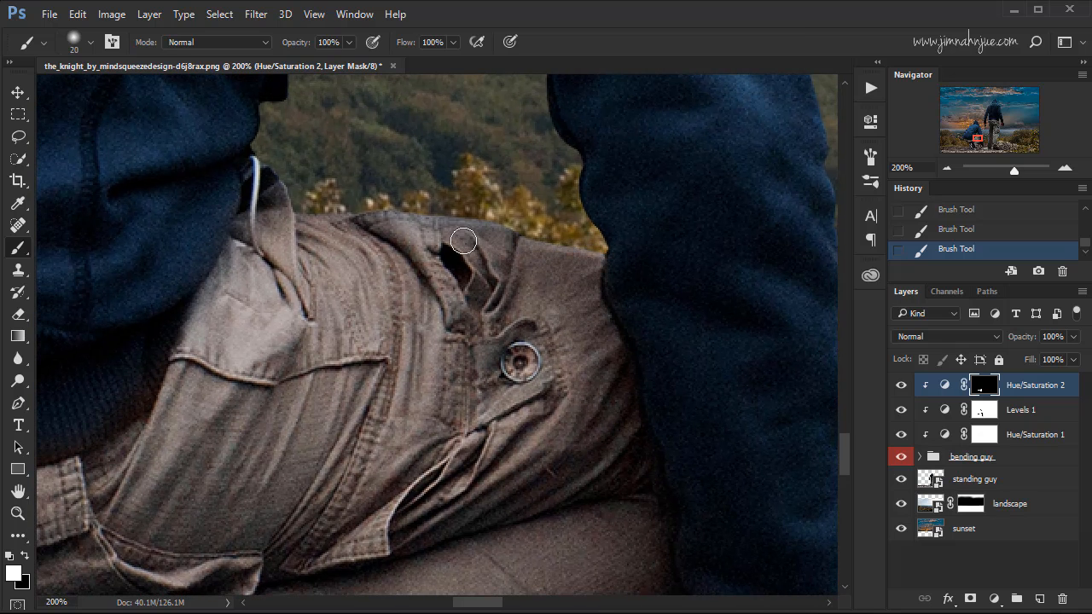
left_click_drag(473, 263, 588, 281)
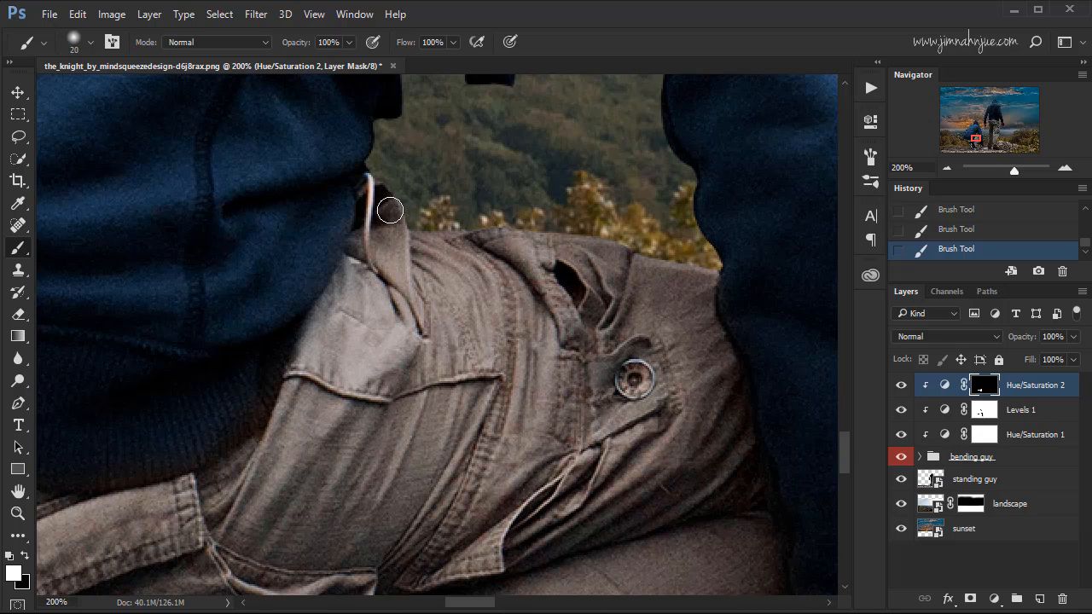
mouse_move(424, 247)
left_mouse_down()
mouse_move(527, 140)
mouse_move(530, 163)
left_mouse_up()
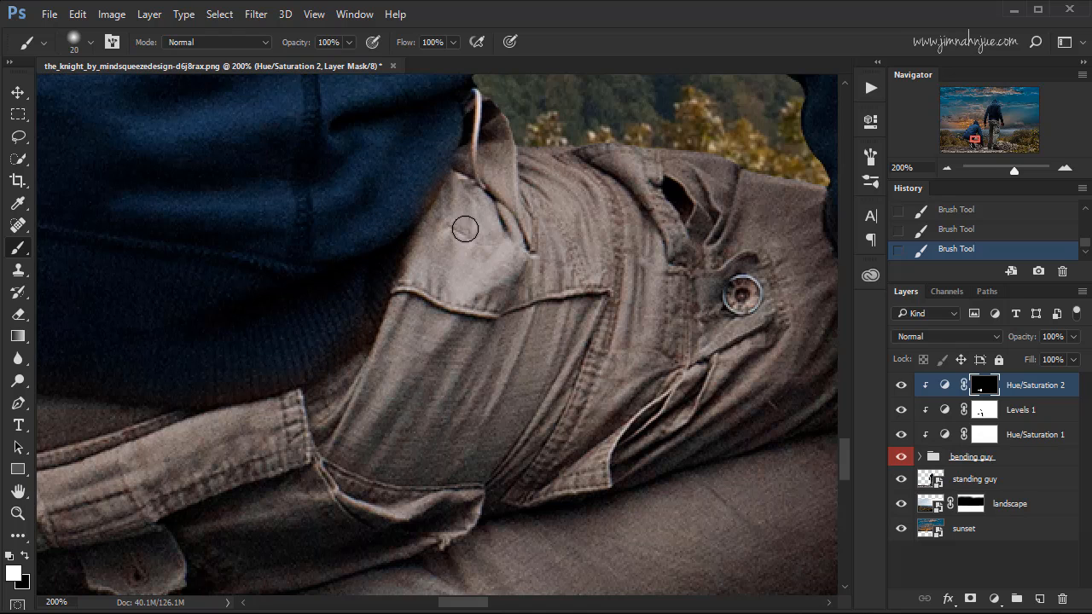
Paint black with a 15 px brush on the mask where the brown shift spills onto the hoodie's ribbed hem.
key("x")
key("bracketleft")
key("bracketright")
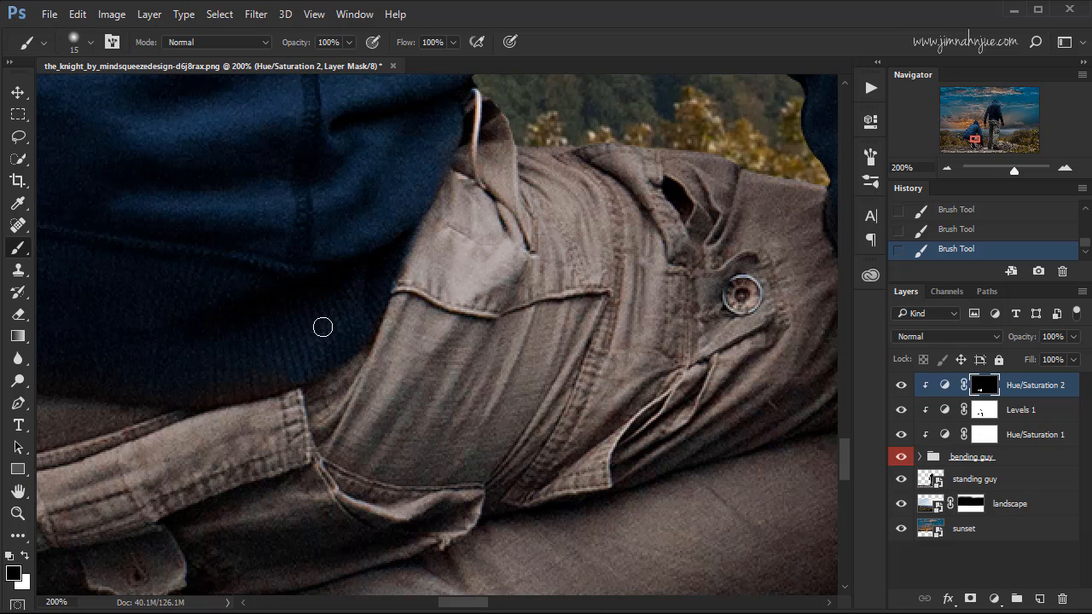
left_click_drag(322, 327, 500, 237)
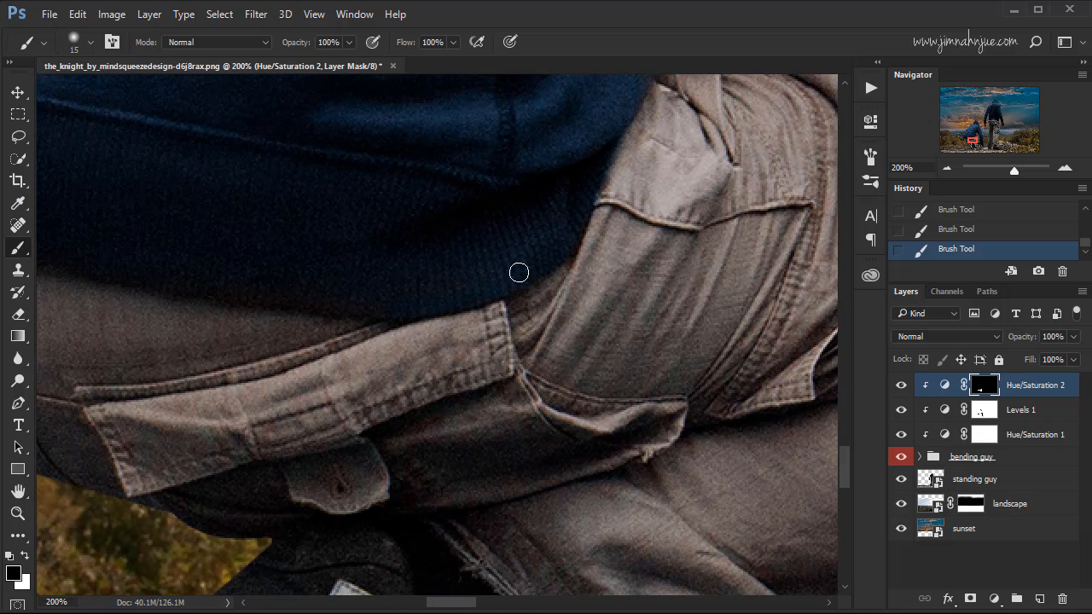
left_click_drag(544, 205, 467, 268)
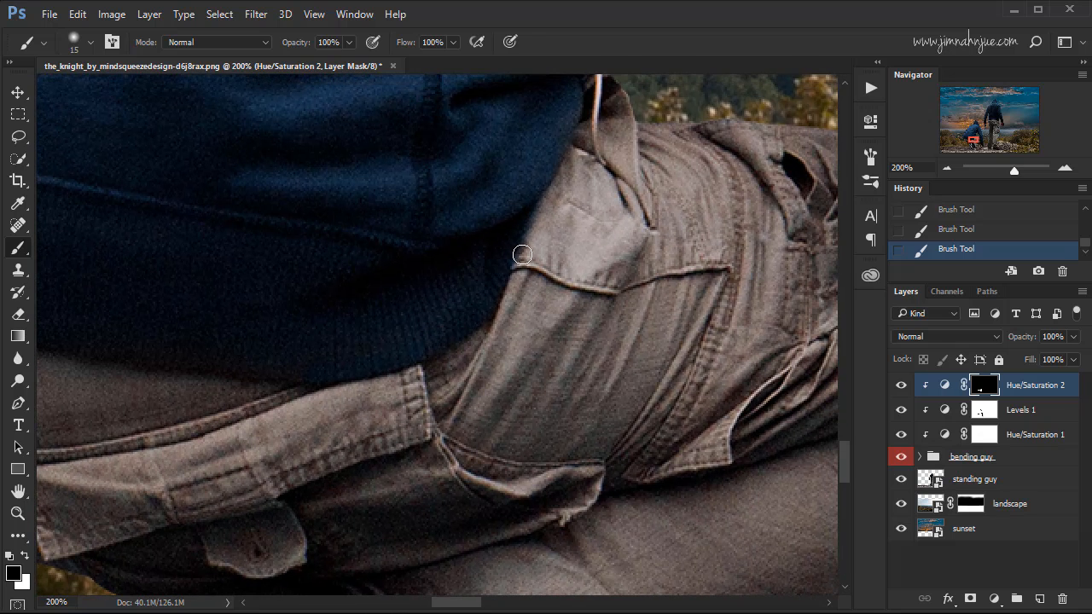
Paint white with a 20 px brush along the trousers' waist below the hoodie hem and revert the last stroke.
key("x")
left_click_drag(366, 339, 555, 251)
left_click_drag(475, 266, 545, 259)
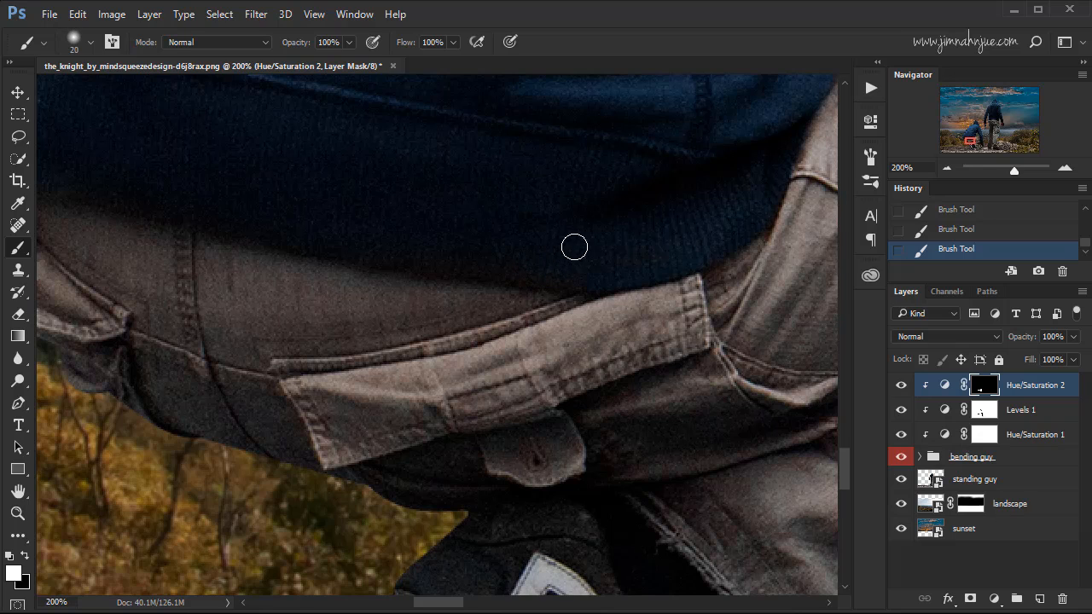
left_click_drag(590, 274, 534, 276)
left_click(964, 232)
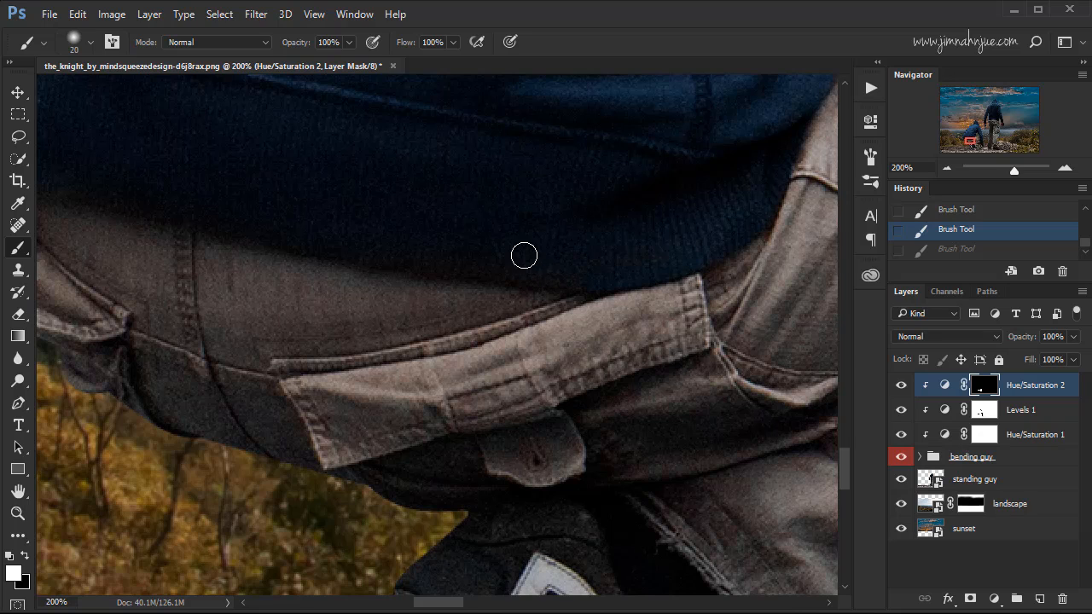
Clean up the mask with a 20 px black brush along the hoodie hem above the trouser pockets.
key("x")
left_click_drag(666, 246, 652, 243)
mouse_move(486, 229)
left_mouse_down()
mouse_move(634, 253)
mouse_move(308, 195)
left_mouse_up()
mouse_move(601, 212)
left_mouse_down()
mouse_move(490, 319)
mouse_move(497, 325)
left_mouse_up()
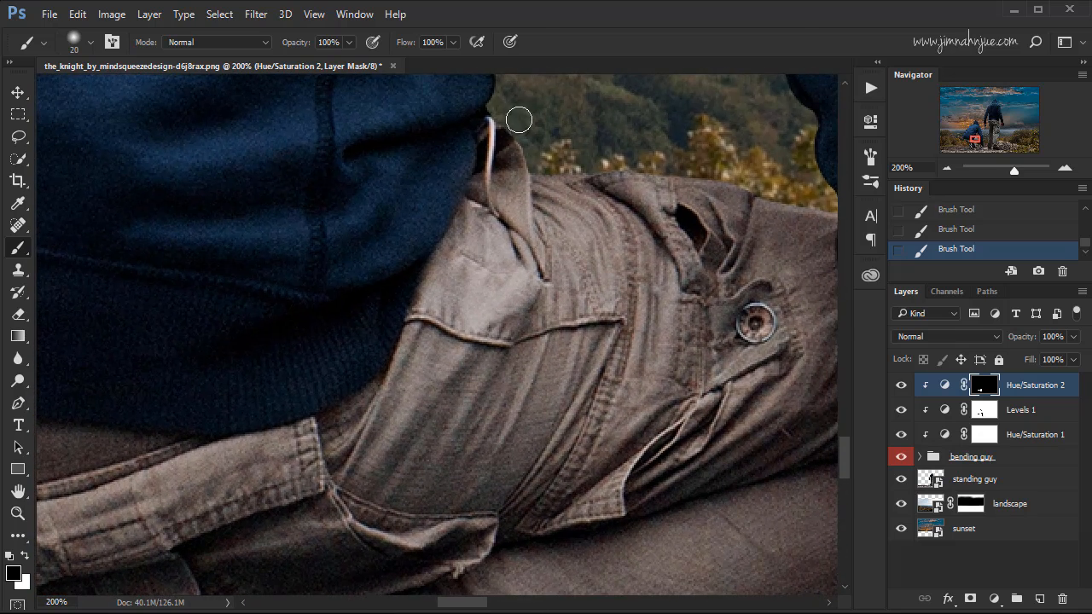
Paint black with a 6 px brush over the white drawstring at the waist to remove the colour shift there.
key("bracketleft")
key("bracketleft")
key("bracketleft")
left_click_drag(491, 124, 493, 214)
key("x")
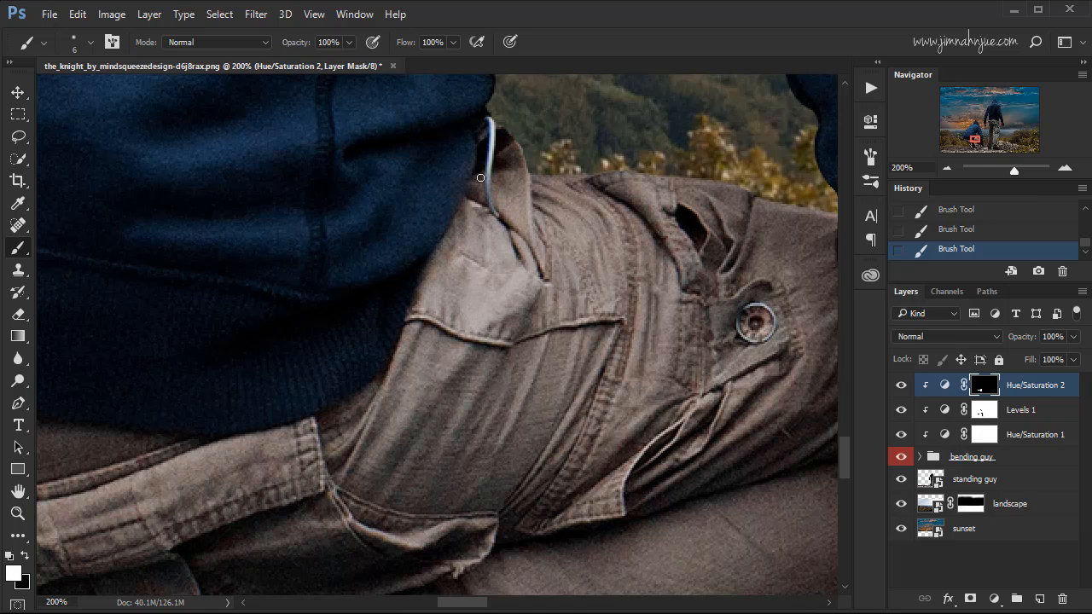
Compare the crouching figure's trousers with the Hue/Saturation 2 layer hidden and shown, against the standing figure's trousers.
key("ctrl+minus")
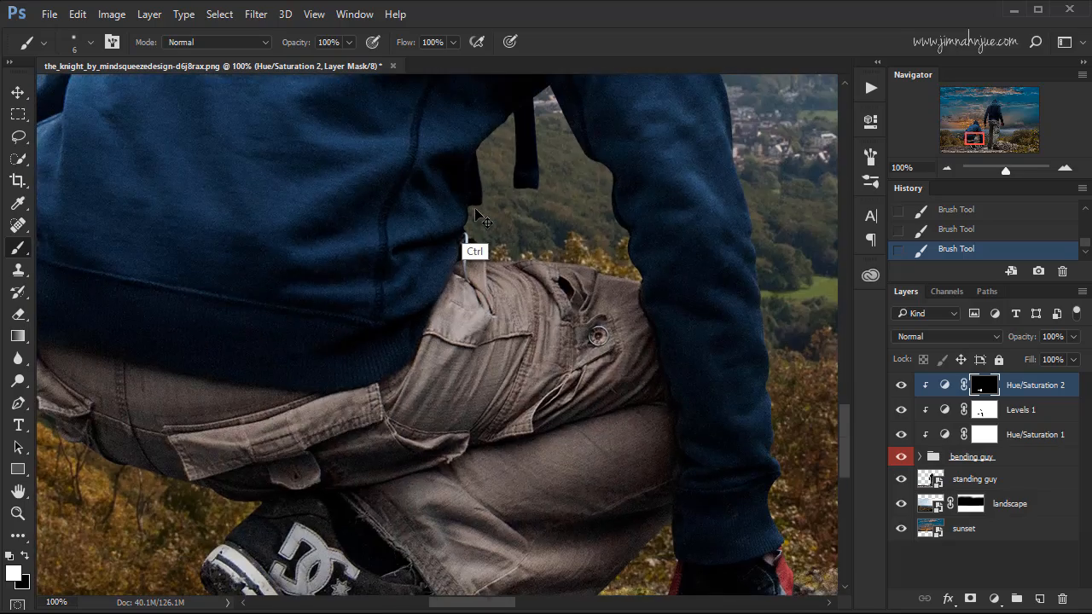
key("ctrl+minus")
key("ctrl+minus")
key("ctrl+0")
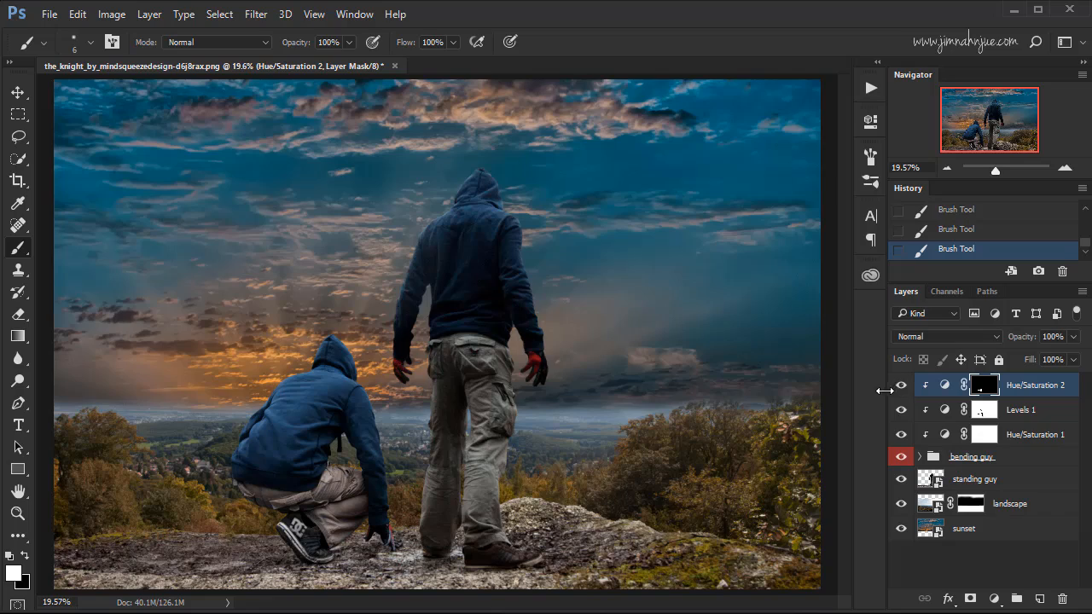
key("ctrl+plus")
key("ctrl+plus")
left_click_drag(582, 390, 675, 244)
left_click_drag(592, 370, 652, 315)
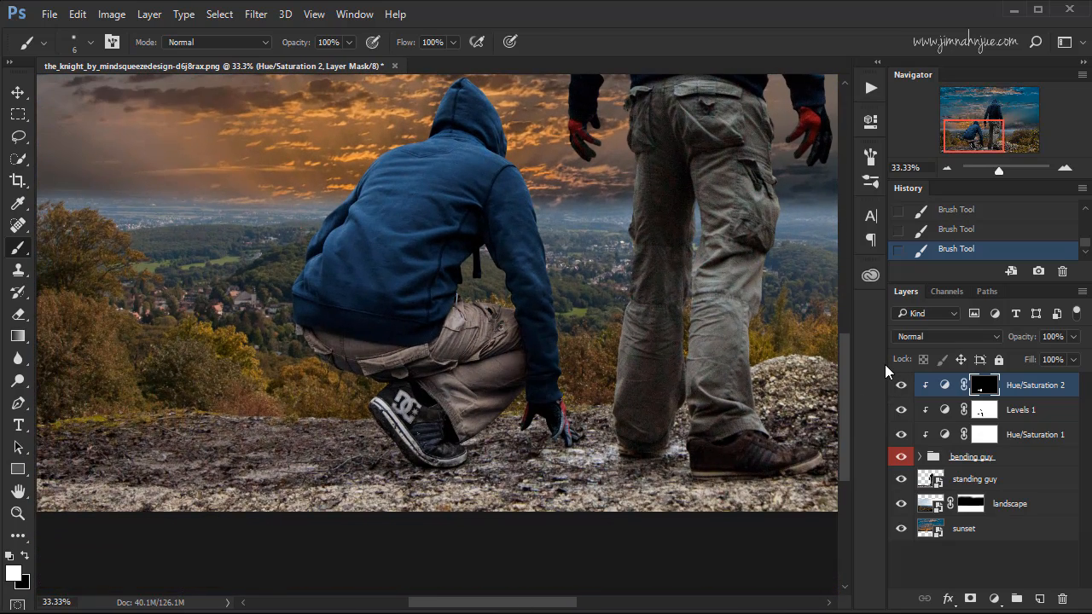
left_click(903, 385)
left_click(904, 386)
left_click(905, 387)
left_click(904, 388)
Lower the saturation of the Hue/Saturation 2 adjustment to -24 and reduce it slightly further to match the standing figure's trousers.
double_click(945, 385)
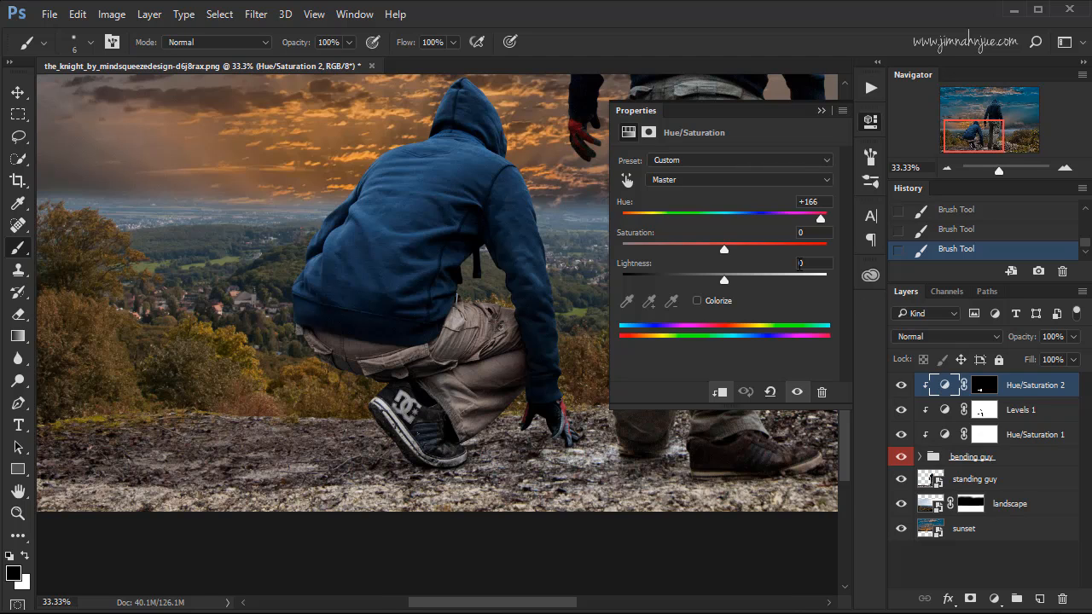
left_click_drag(725, 249, 700, 256)
left_click_drag(585, 247, 316, 280)
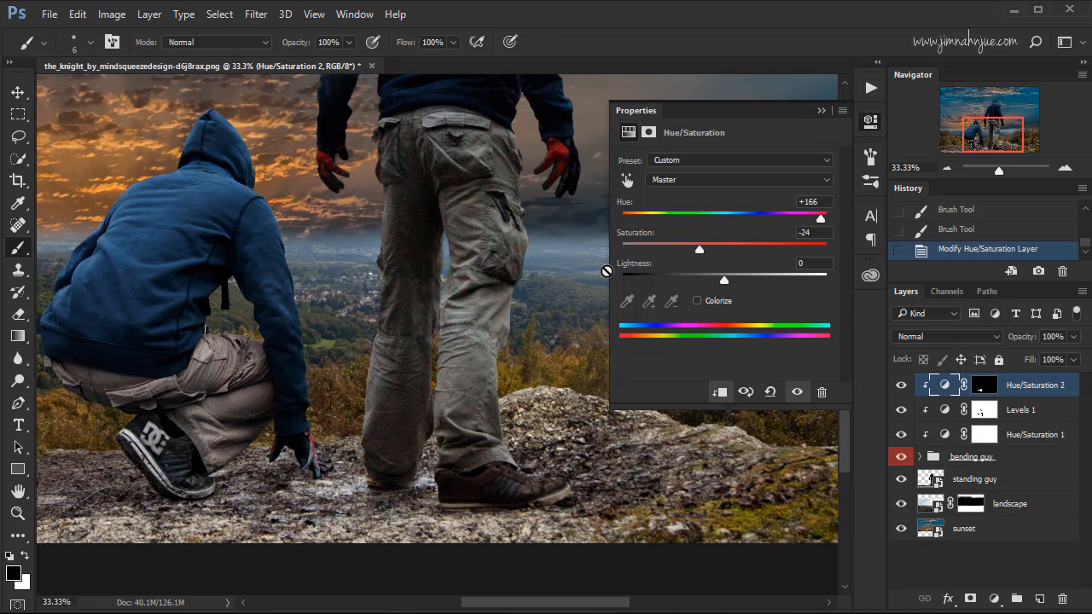
mouse_move(699, 249)
left_mouse_down()
mouse_move(657, 249)
mouse_move(685, 251)
left_mouse_up()
left_click(820, 111)
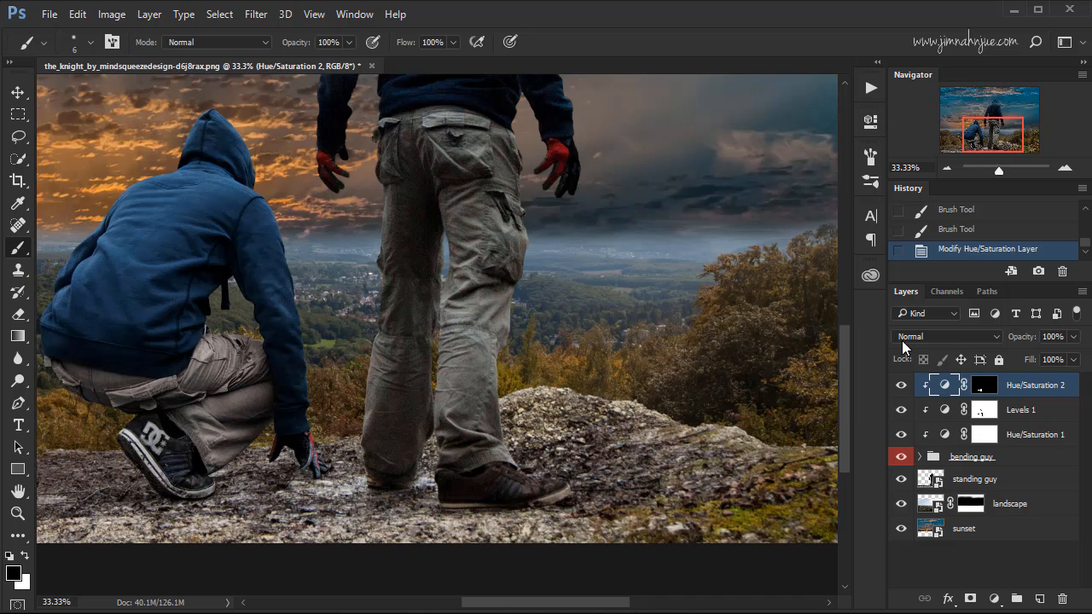
Compare the trousers with the desaturated Hue/Saturation 2 layer hidden and shown and check the whole composite.
left_click(901, 386)
left_click(901, 386)
key("ctrl+minus")
key("ctrl+minus")
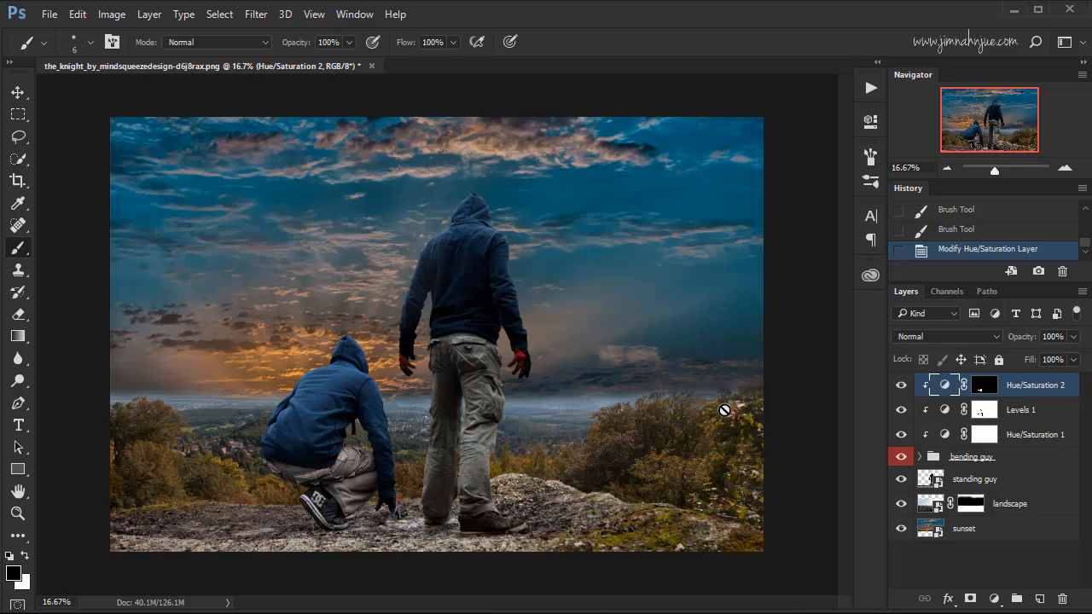
Add a Levels adjustment layer above the landscape layer and clip it to that layer.
left_click(1011, 506)
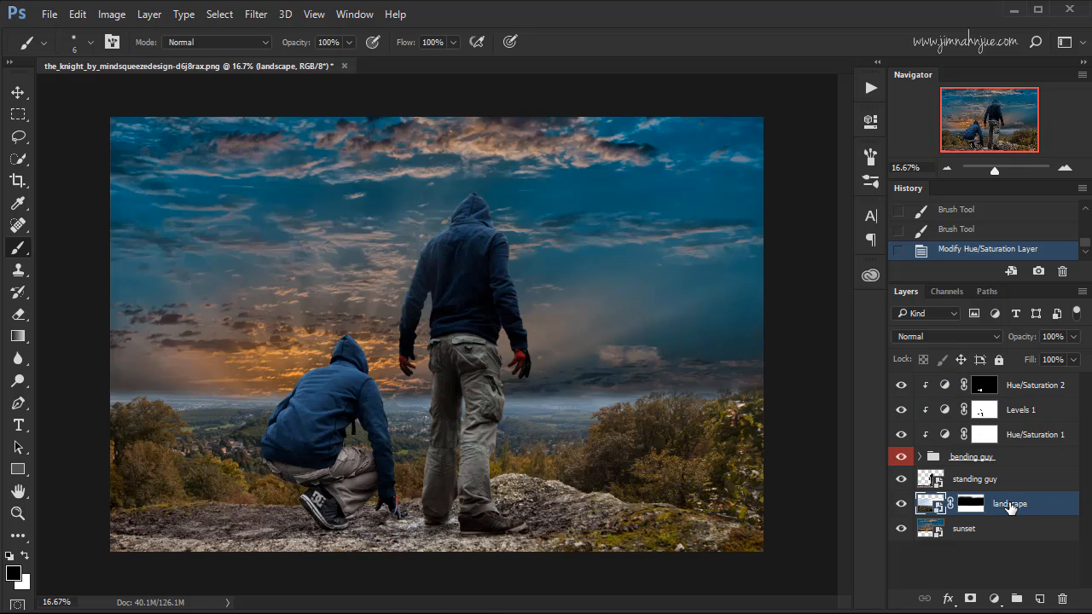
left_click(993, 599)
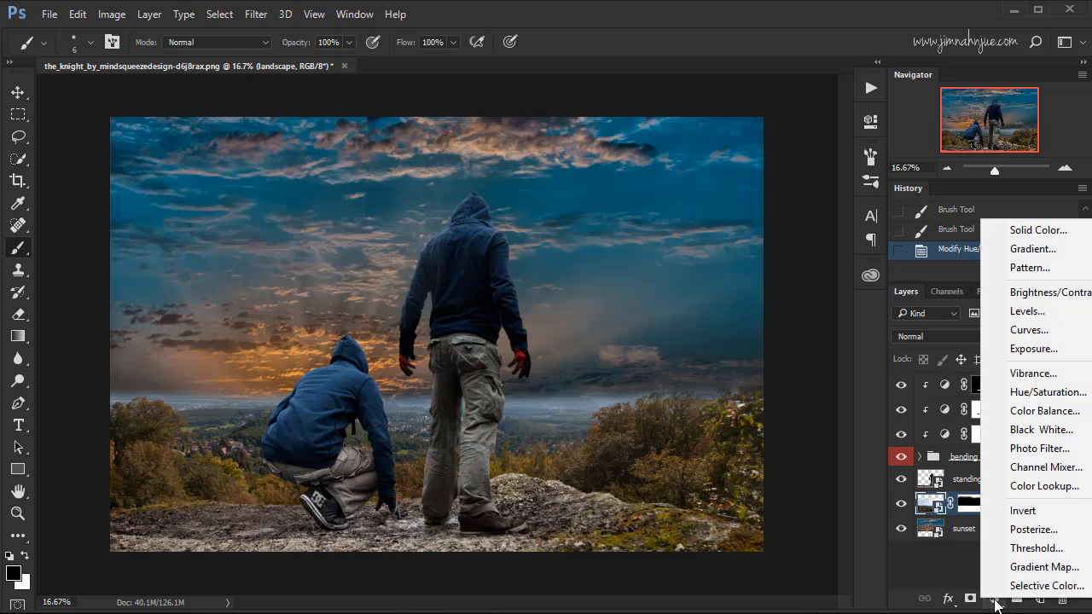
left_click(1034, 311)
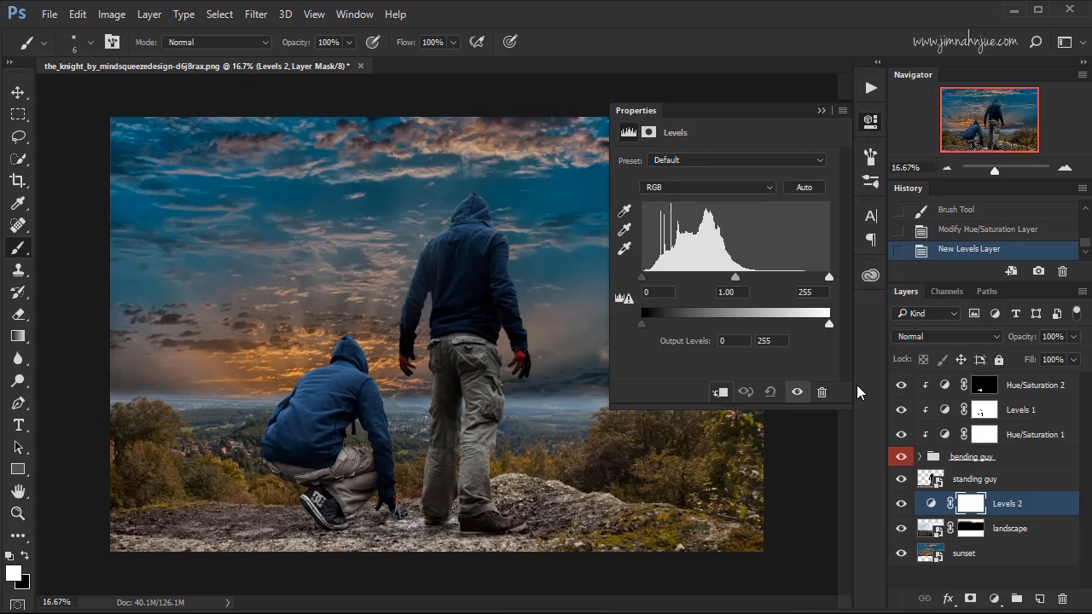
left_click(720, 393)
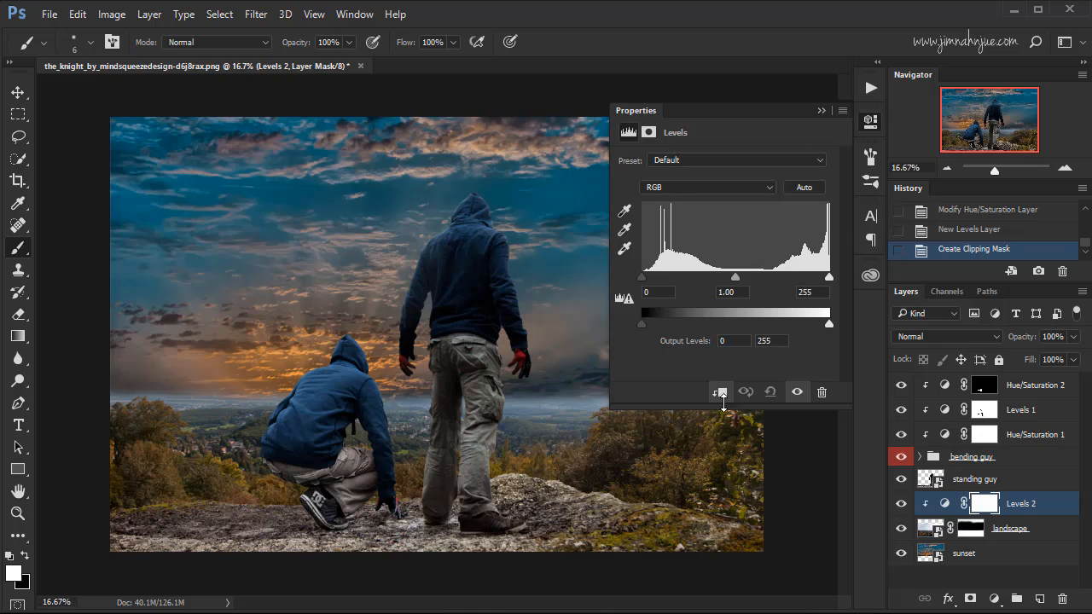
Darken the landscape by setting the Levels shadow input to 12 and midtones to 0.81, comparing with the adjustment hidden and shown.
mouse_move(642, 278)
left_mouse_down()
mouse_move(651, 288)
mouse_move(651, 279)
left_mouse_up()
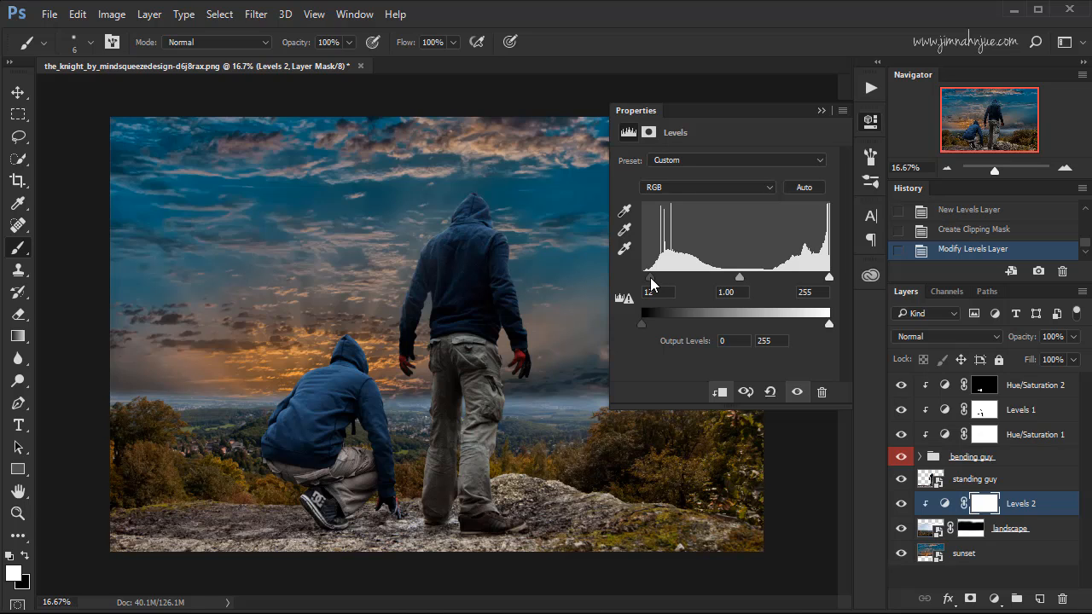
left_click_drag(739, 278, 753, 285)
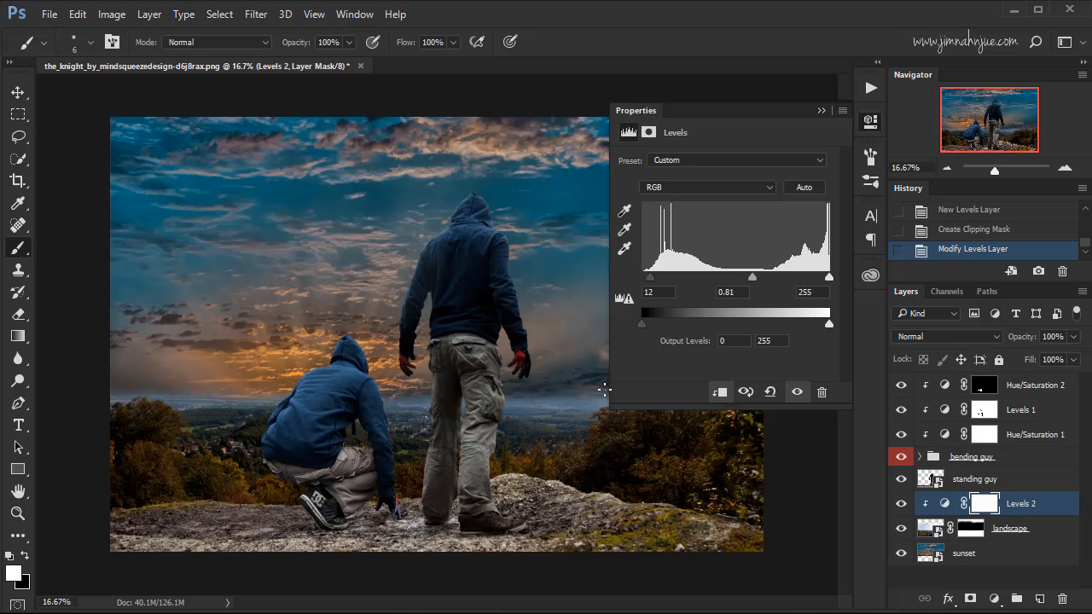
left_click(901, 504)
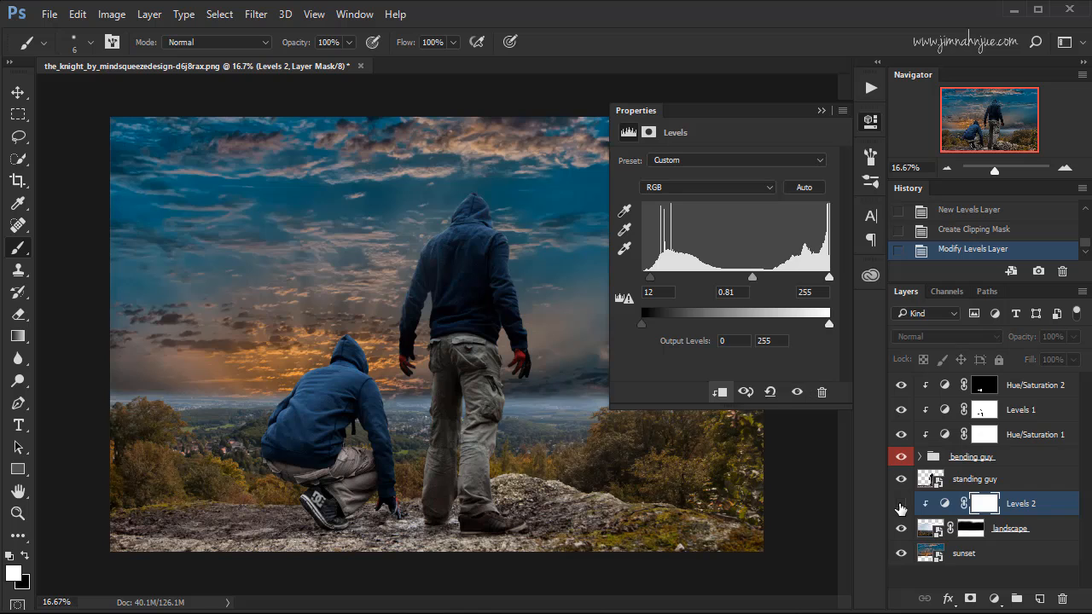
left_click(901, 504)
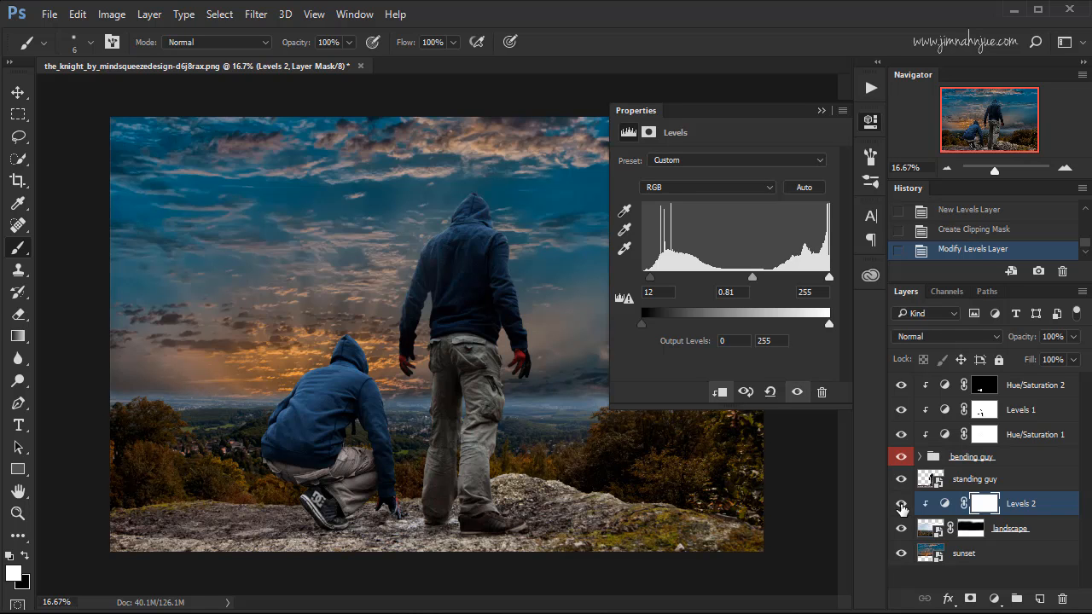
Invert the Levels 2 layer mask to black so the darkening is hidden everywhere.
left_click(986, 504)
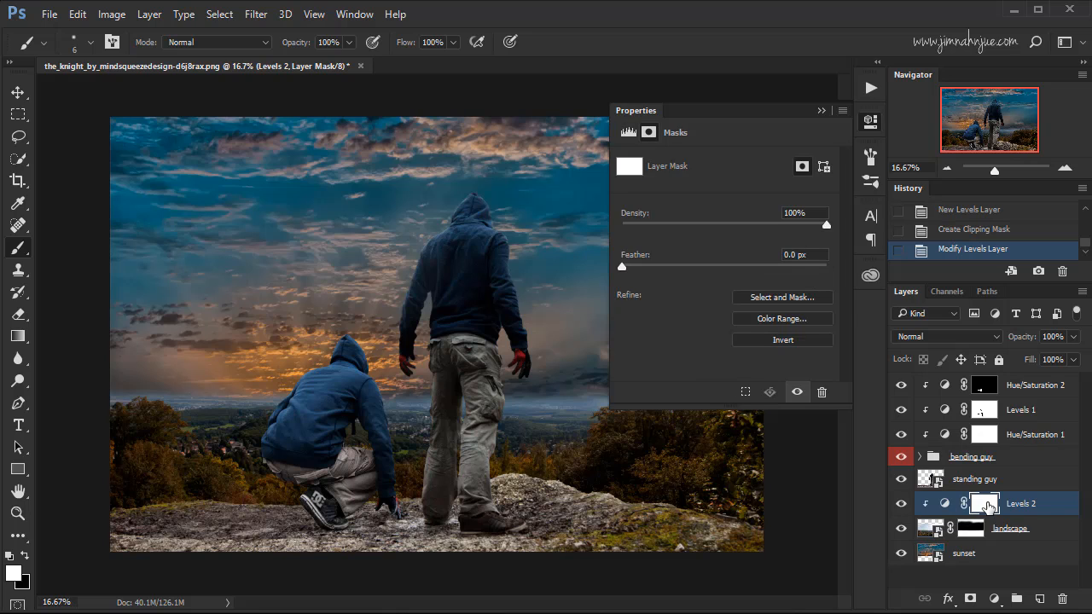
key("ctrl+i")
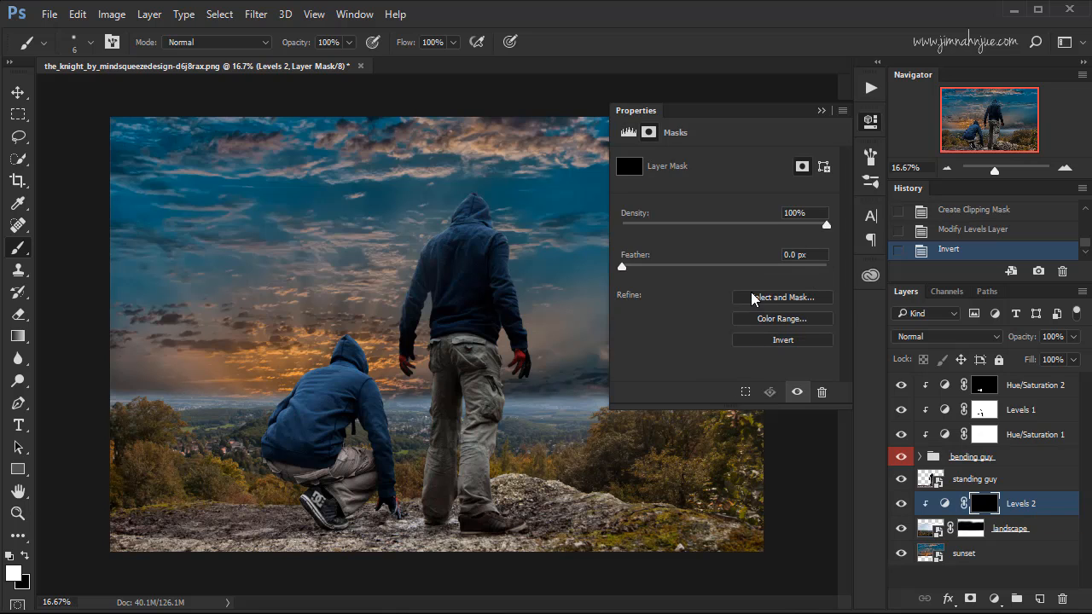
left_click(821, 112)
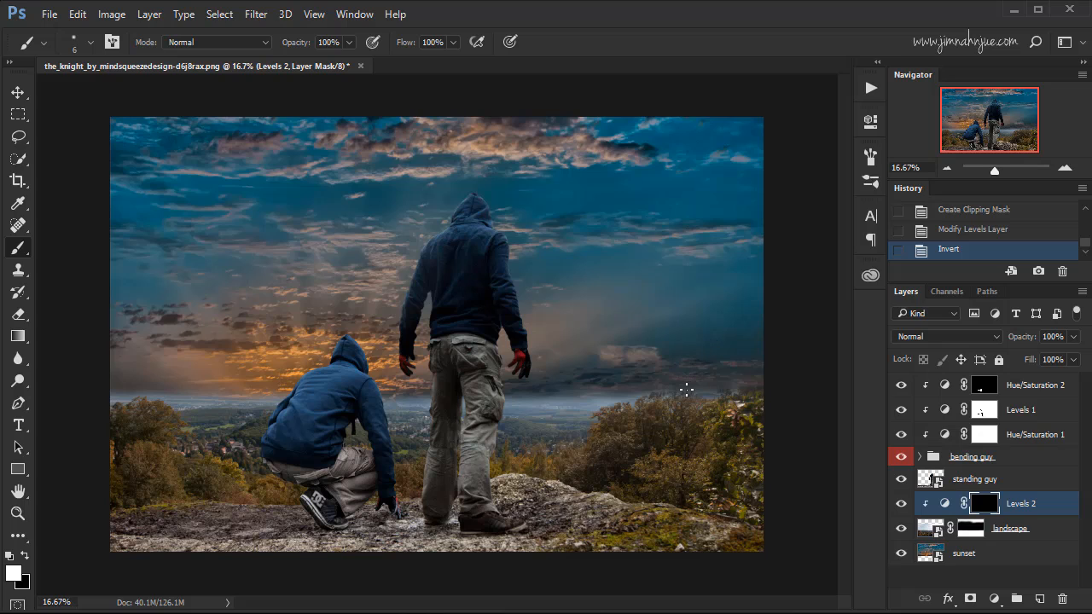
Paint white on the Levels 2 mask with a 500 px soft brush across the horizon and treeline, comparing the adjustment hidden and shown.
key("bracketright")
key("bracketright")
key("bracketright")
key("bracketright")
key("bracketright")
key("bracketright")
key("bracketright")
key("bracketright")
key("bracketright")
key("bracketright")
key("bracketright")
key("bracketright")
key("bracketright")
key("bracketright")
key("bracketright")
key("bracketright")
key("bracketright")
key("bracketright")
key("bracketright")
key("bracketright")
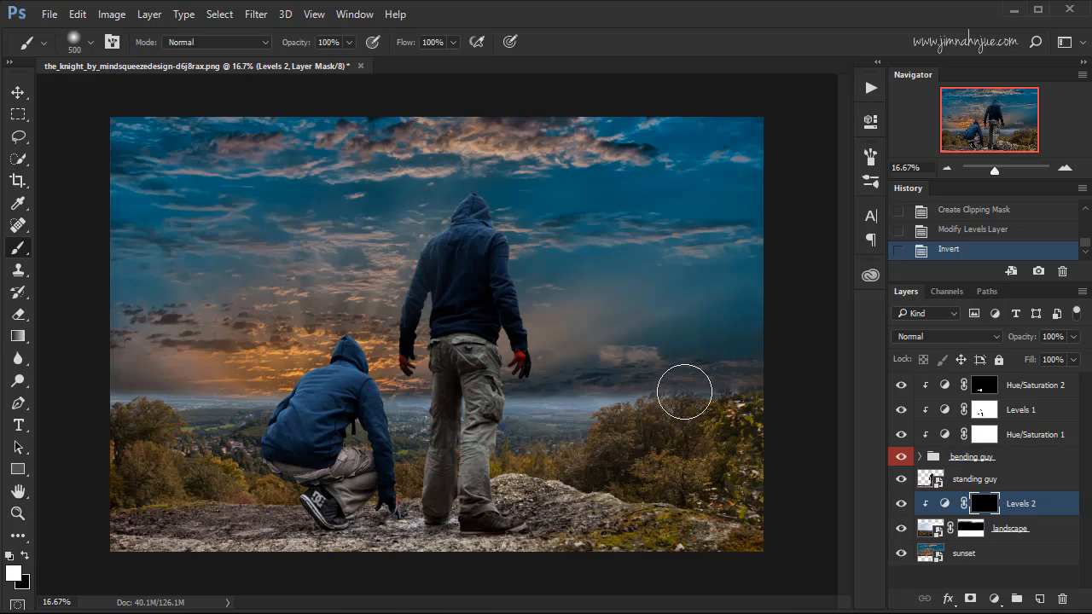
mouse_move(684, 392)
left_mouse_down()
mouse_move(525, 392)
mouse_move(570, 390)
mouse_move(408, 383)
mouse_move(413, 372)
mouse_move(446, 380)
mouse_move(119, 388)
mouse_move(278, 366)
mouse_move(138, 380)
left_mouse_up()
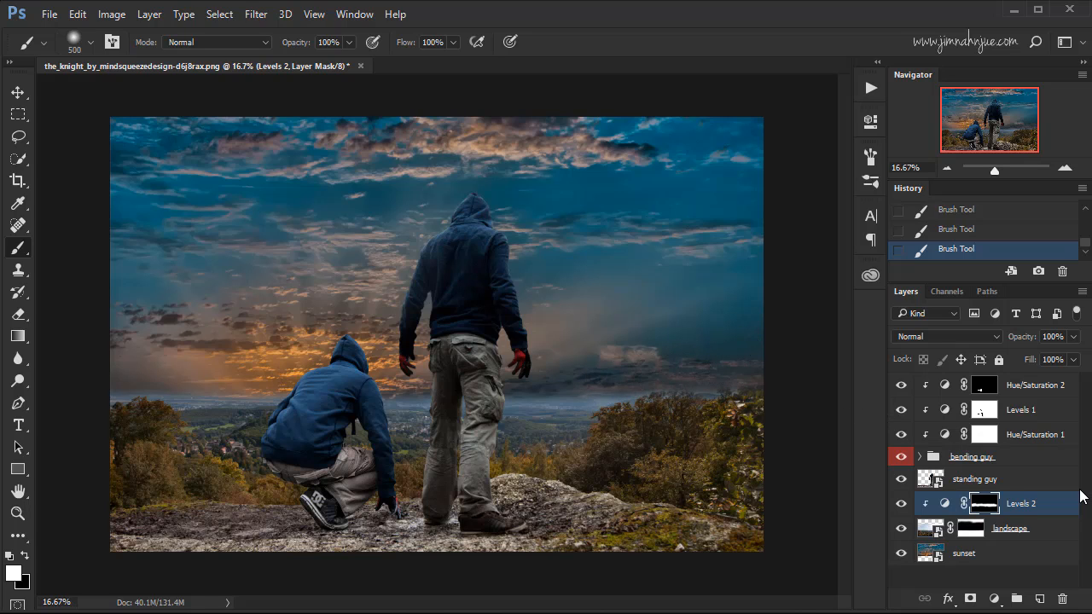
left_click(902, 504)
left_click(902, 505)
Add a Color Overlay effect to the landscape layer, keeping the sunset image in view.
left_click(1037, 530)
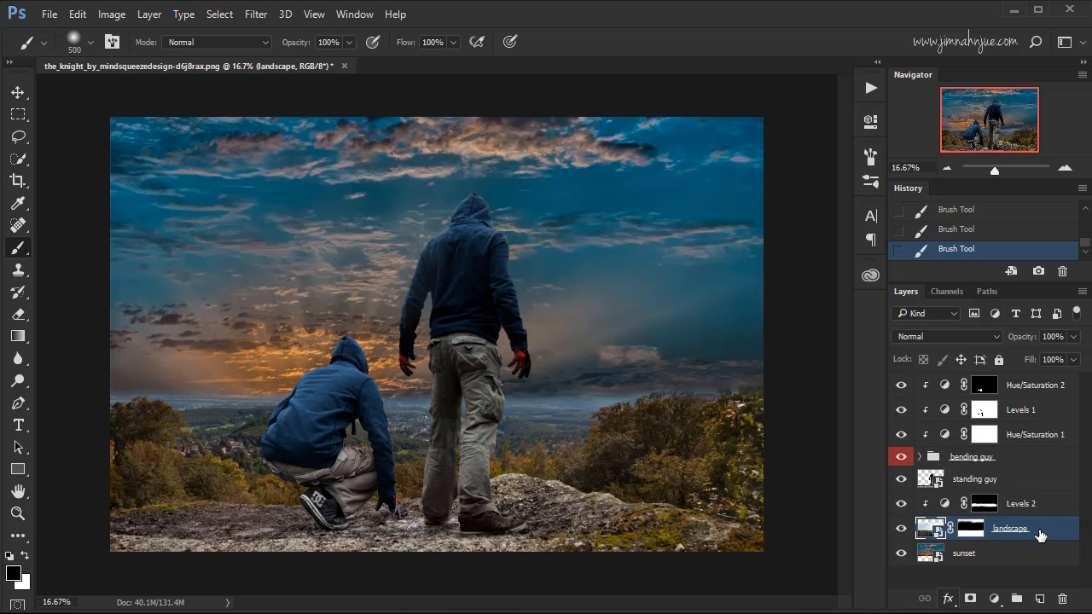
left_click(947, 599)
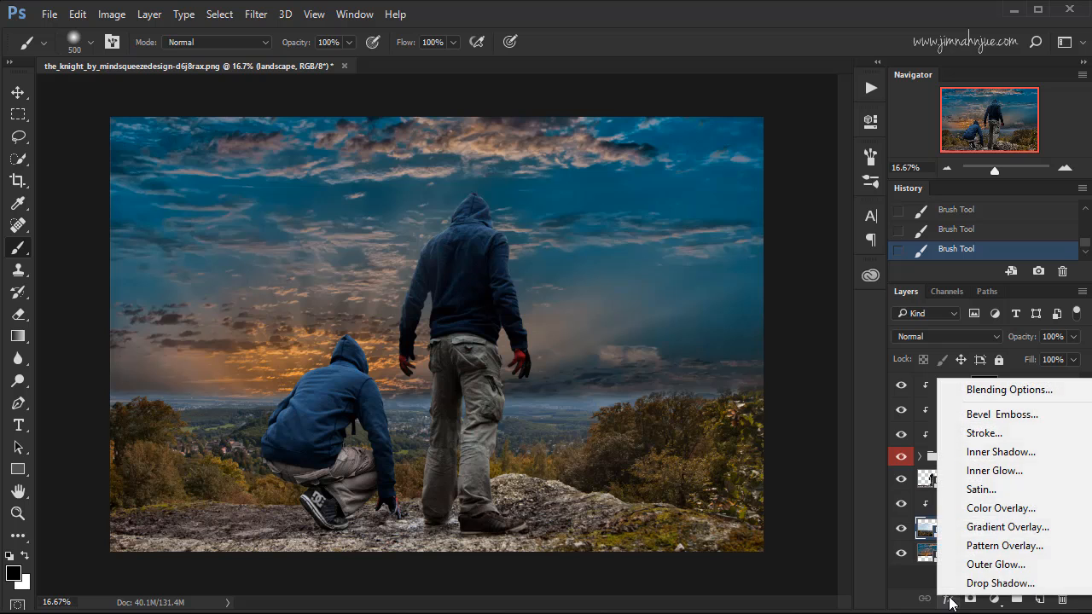
left_click(1000, 509)
left_click_drag(842, 215, 965, 152)
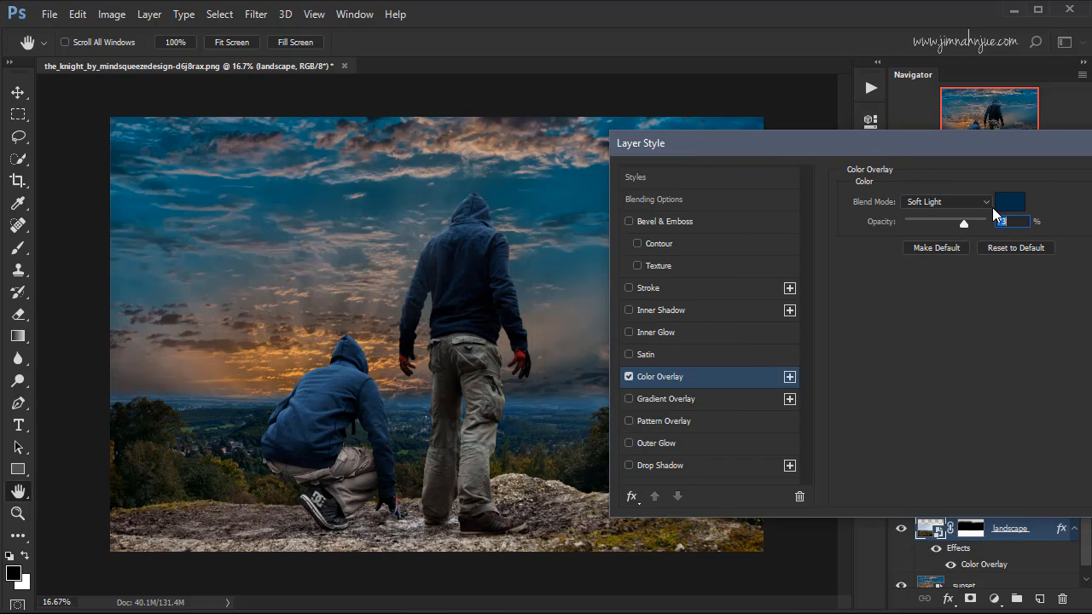
Sample a blue from the sky for the landscape's overlay colour and darken it to 204151.
left_click(1010, 201)
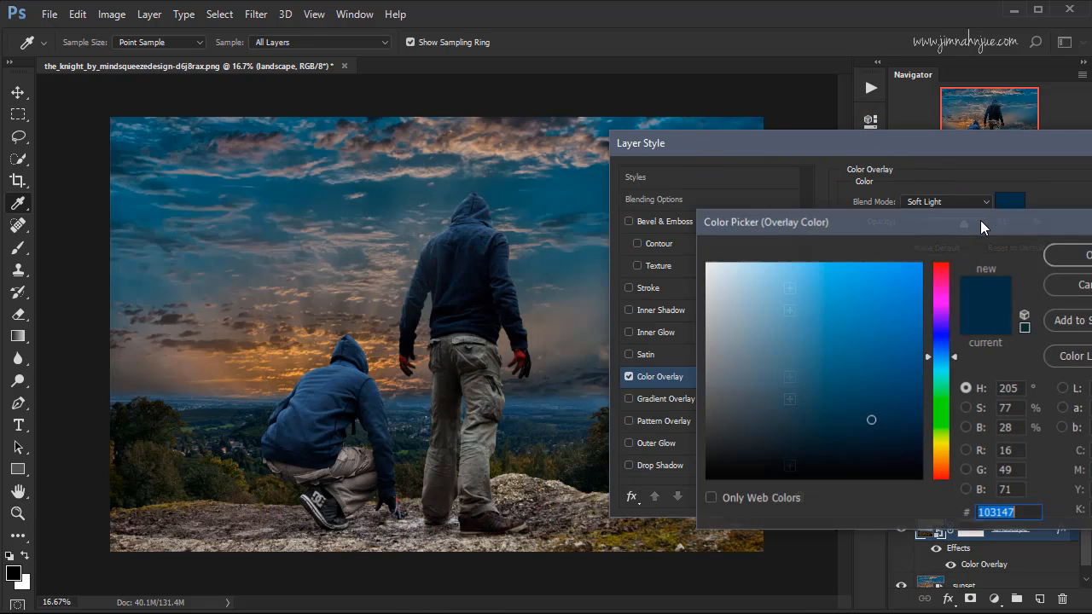
left_click_drag(896, 225, 860, 219)
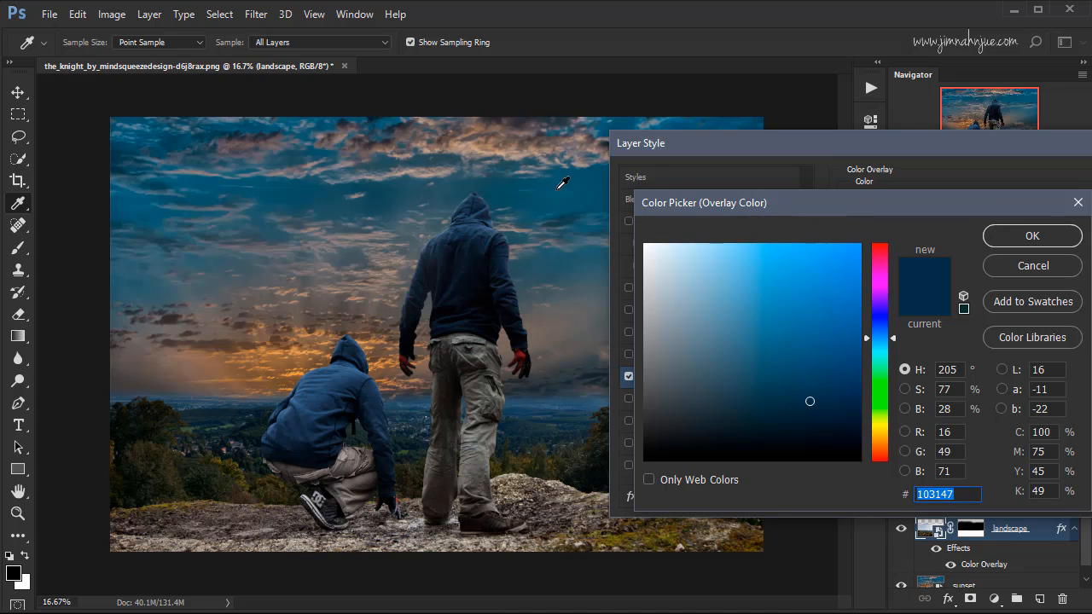
left_click(559, 188)
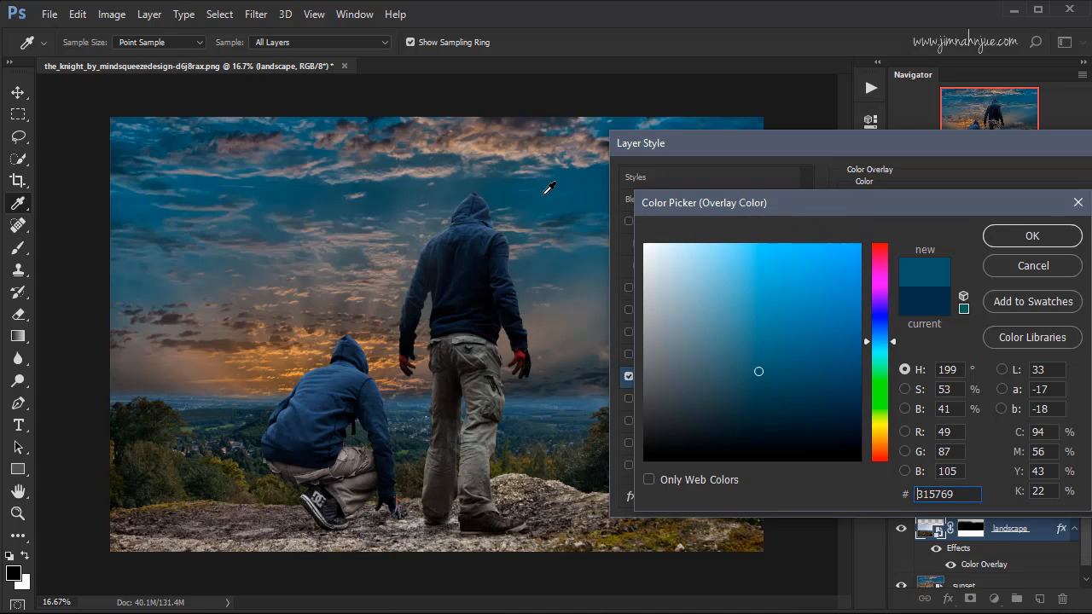
left_click(312, 189)
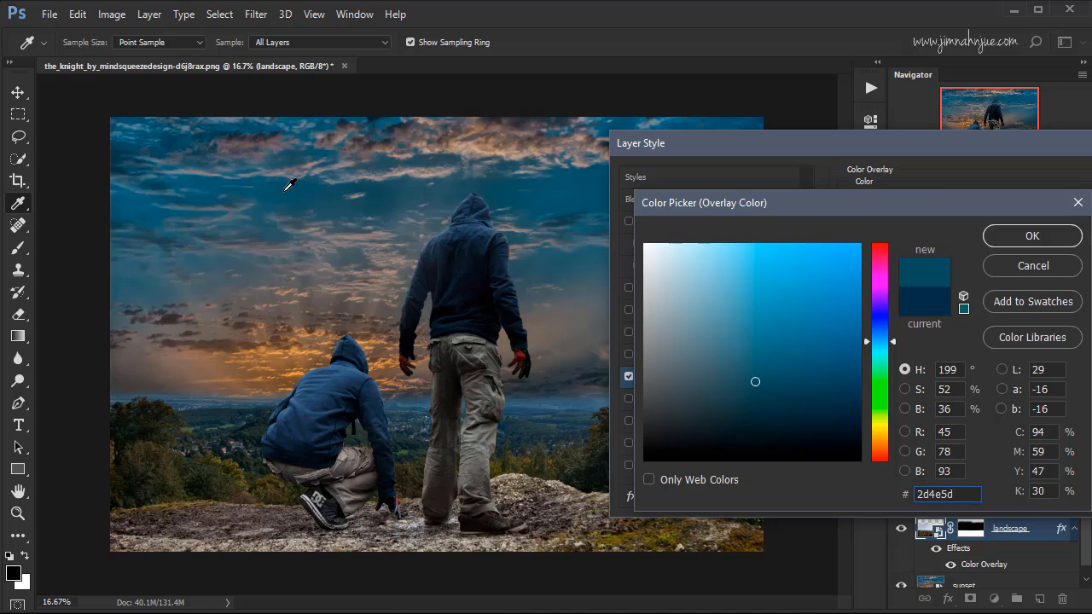
left_click(288, 183)
left_click(283, 225)
left_click(275, 193)
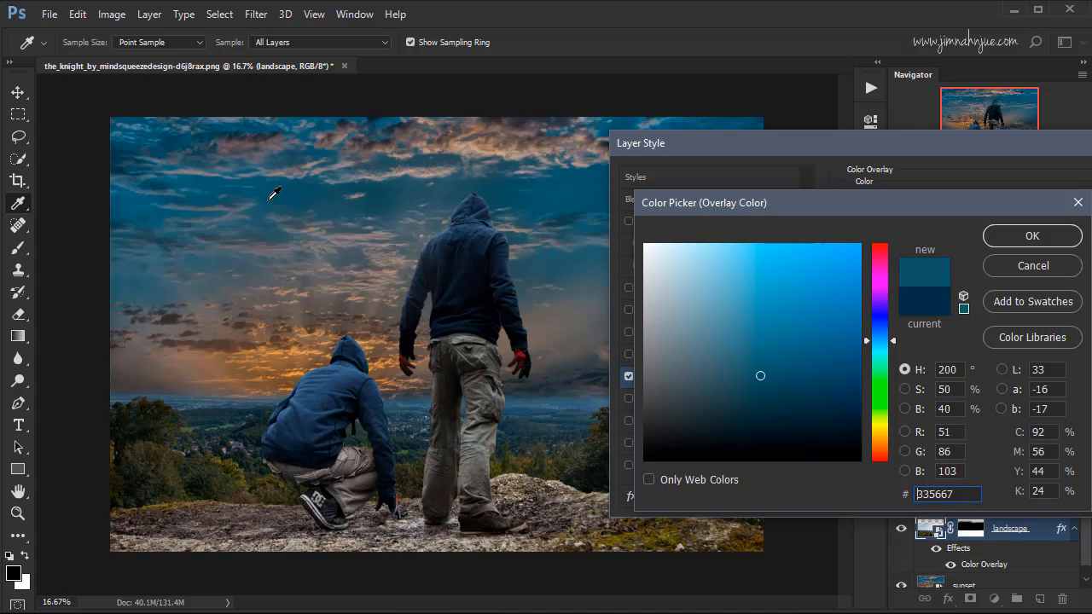
left_click(310, 189)
mouse_move(771, 359)
left_mouse_down()
mouse_move(773, 315)
mouse_move(764, 370)
mouse_move(788, 389)
mouse_move(771, 406)
mouse_move(790, 405)
mouse_move(774, 392)
left_mouse_up()
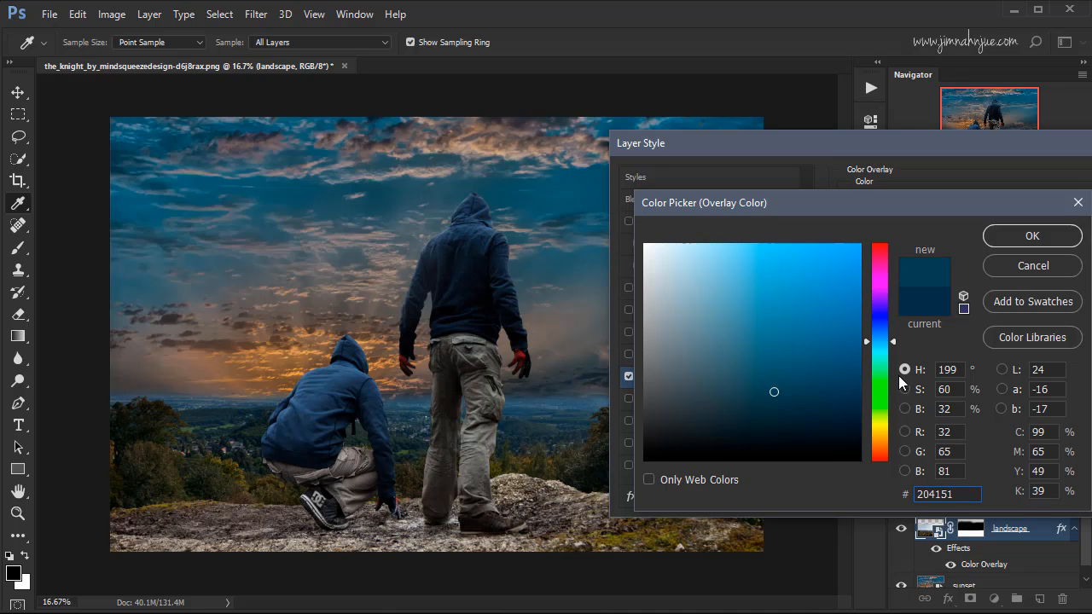
left_click_drag(955, 494, 899, 493)
left_click(1005, 240)
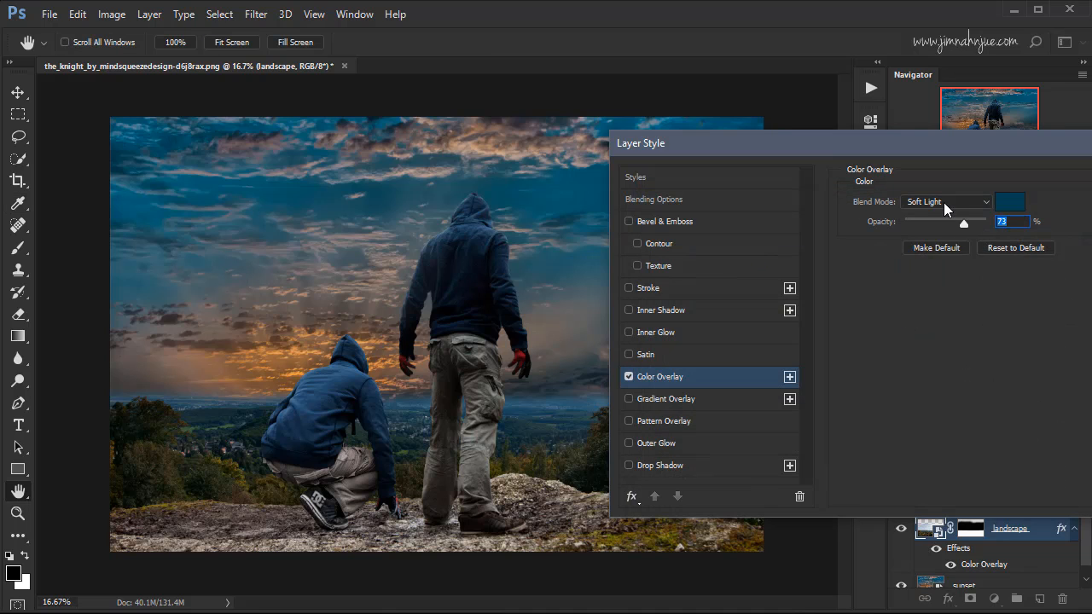
Try the Color blend mode for the landscape's colour overlay and lower its opacity to 45%.
left_click(943, 202)
left_click(921, 409)
left_click(989, 205)
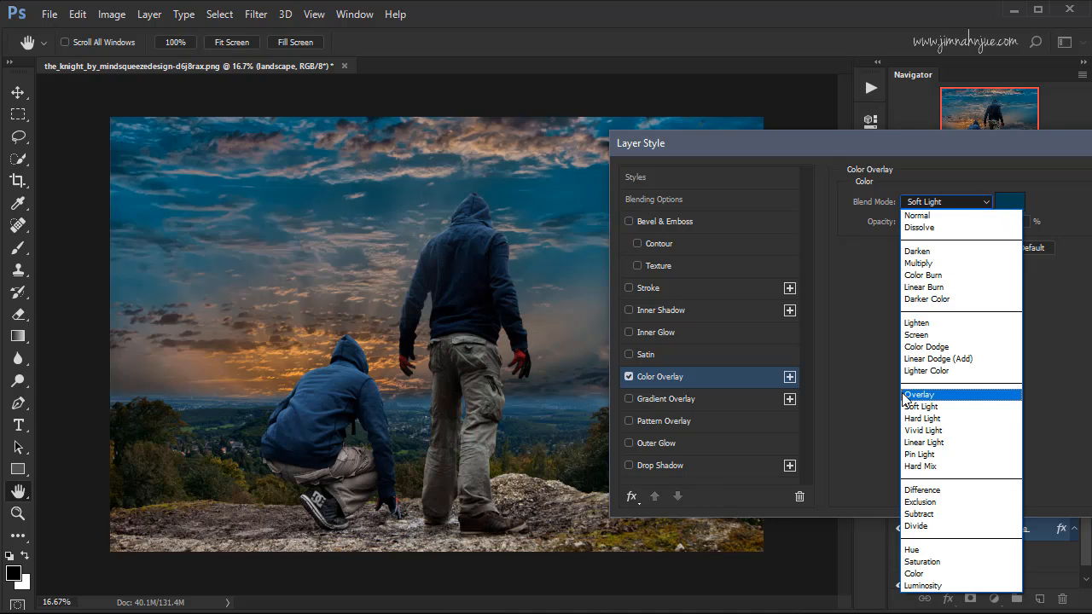
left_click(917, 574)
left_click(980, 202)
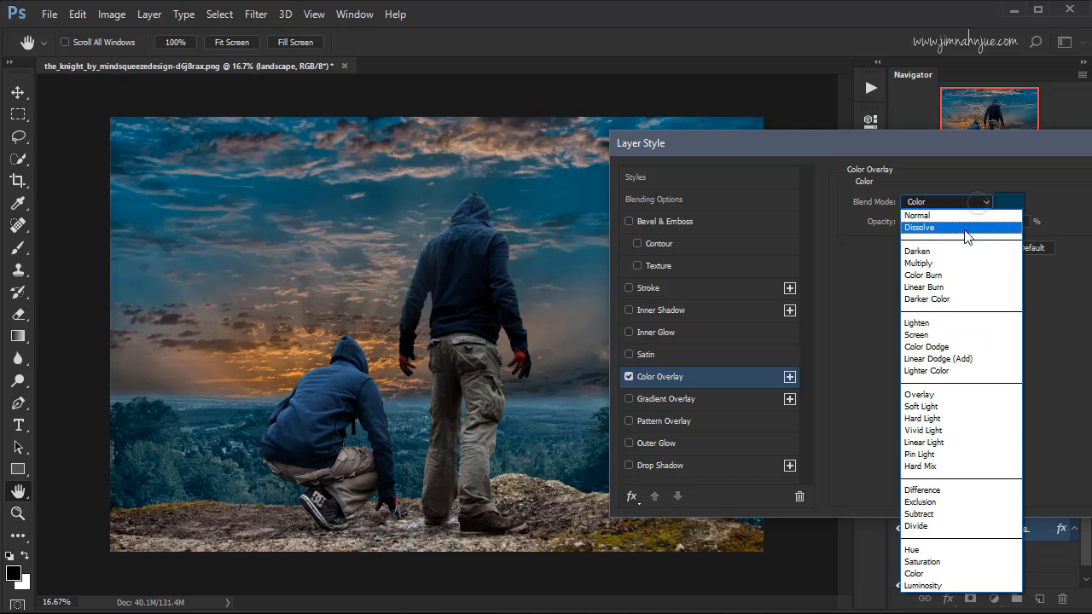
left_click(866, 343)
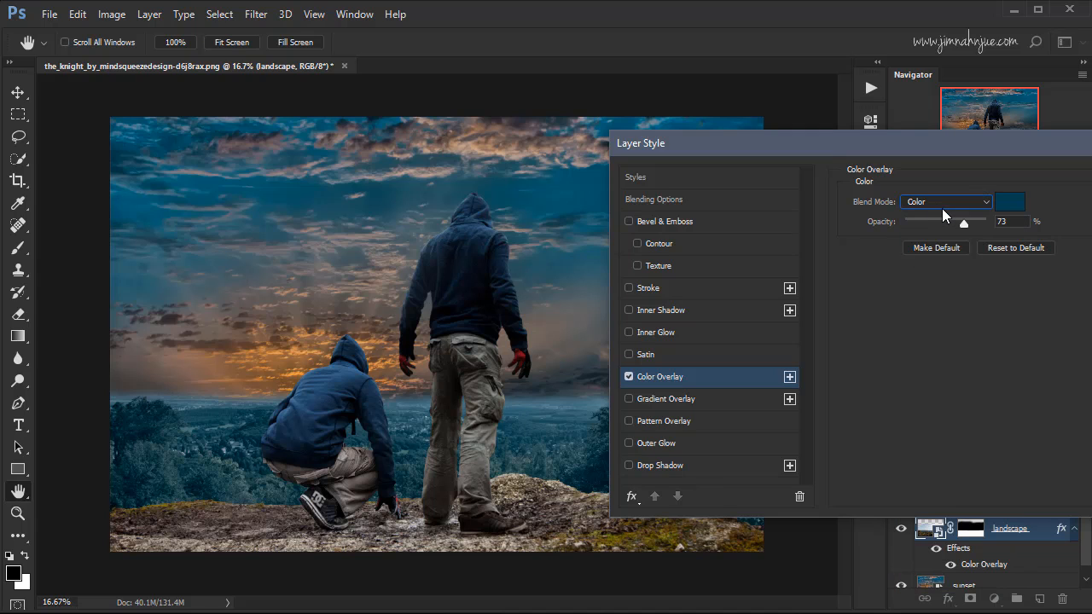
left_click_drag(963, 224, 941, 226)
Set the landscape's colour overlay to Soft Light blending with 66% opacity.
left_click(942, 202)
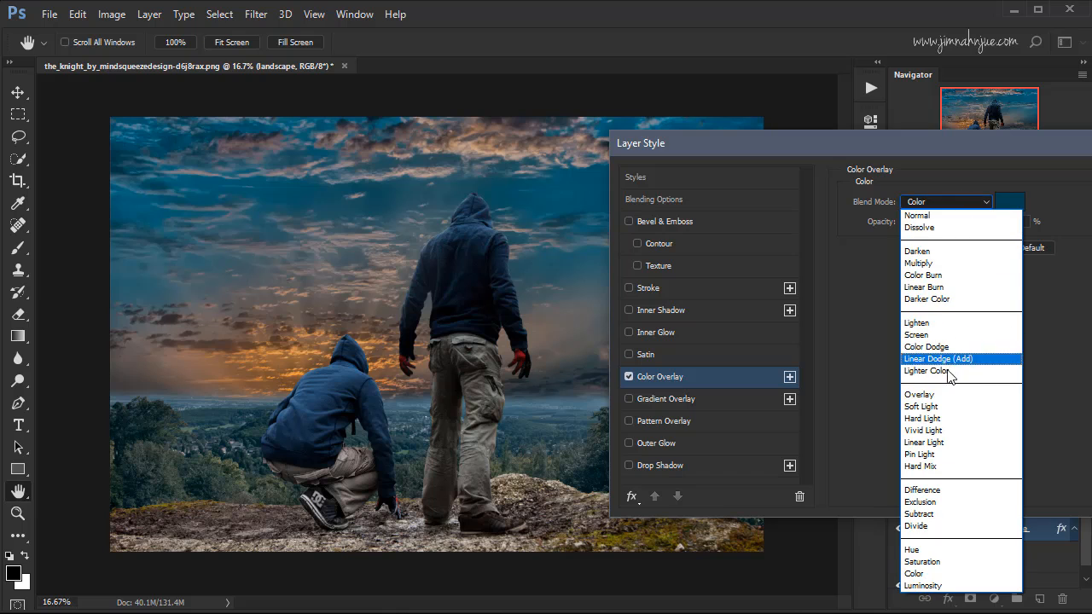
left_click(939, 410)
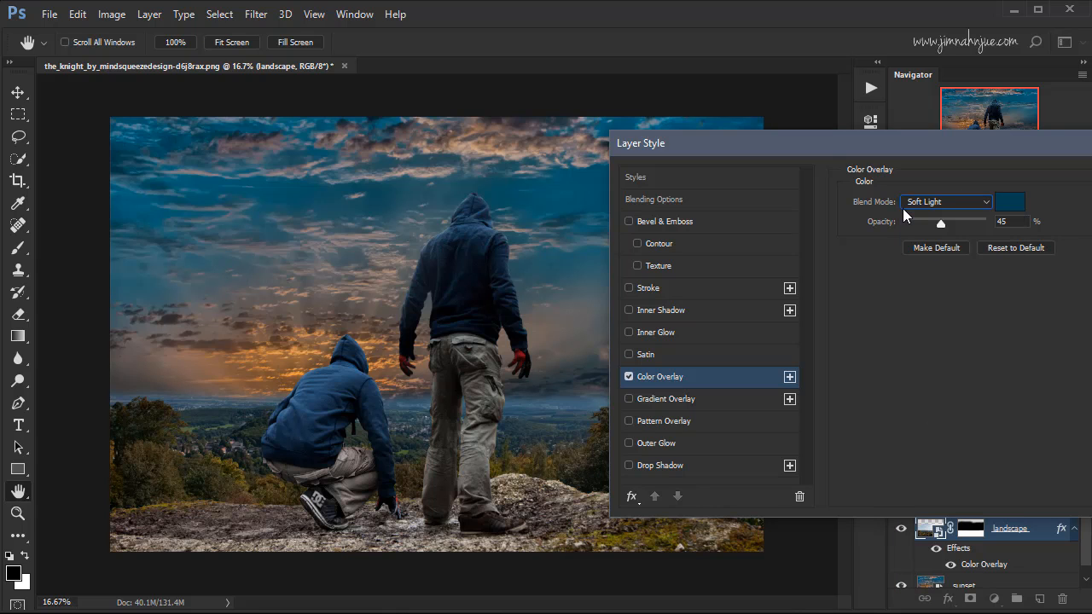
left_click_drag(941, 224, 954, 226)
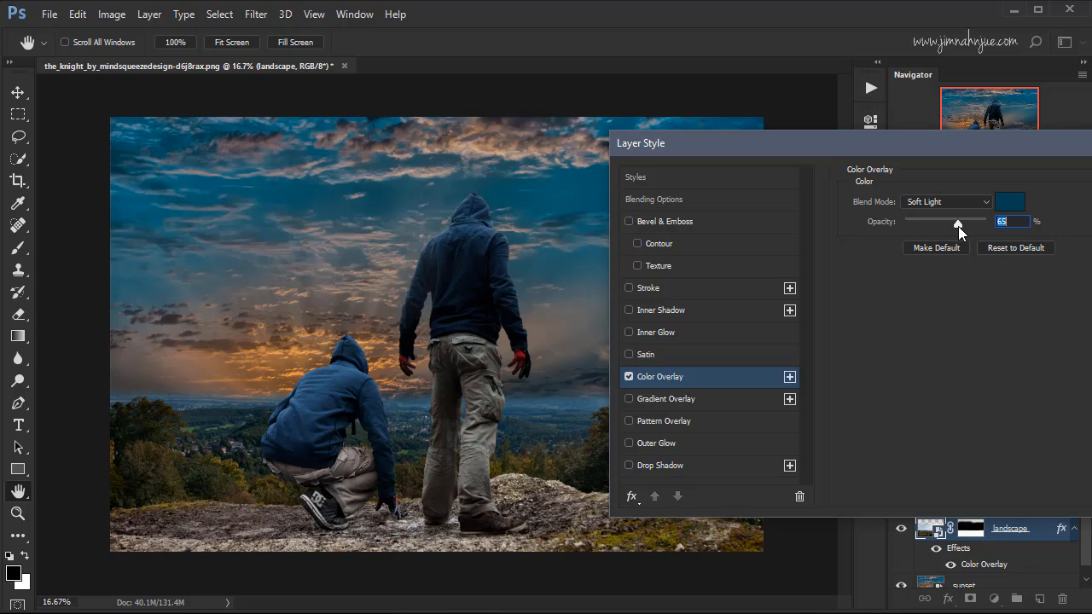
Compare the landscape with the Color Overlay off and on, and apply the layer style with the overlay enabled.
left_click(629, 376)
left_click(629, 376)
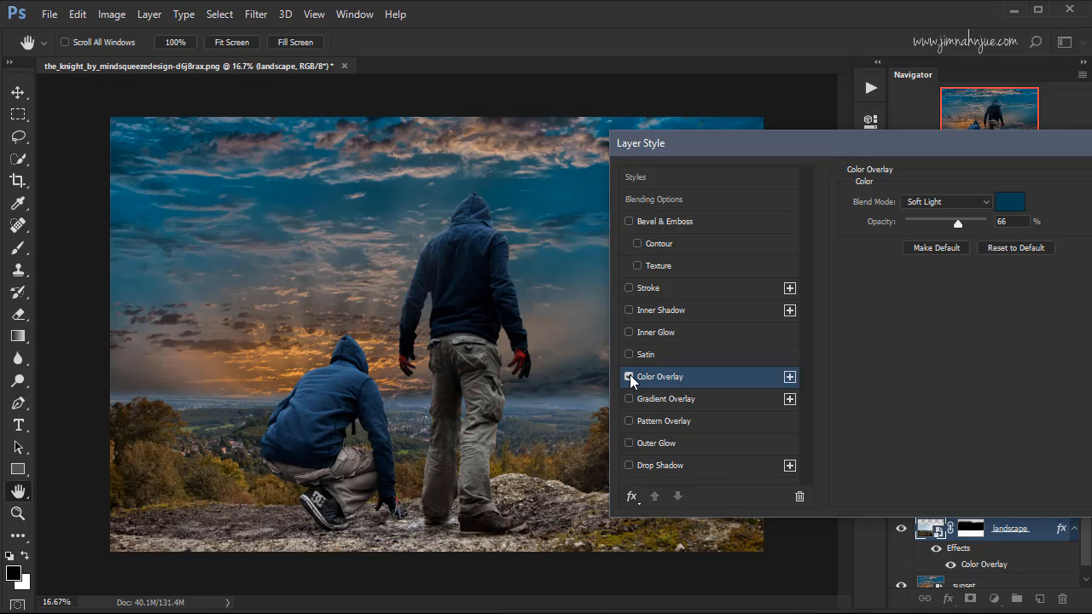
left_click(629, 376)
left_click(629, 377)
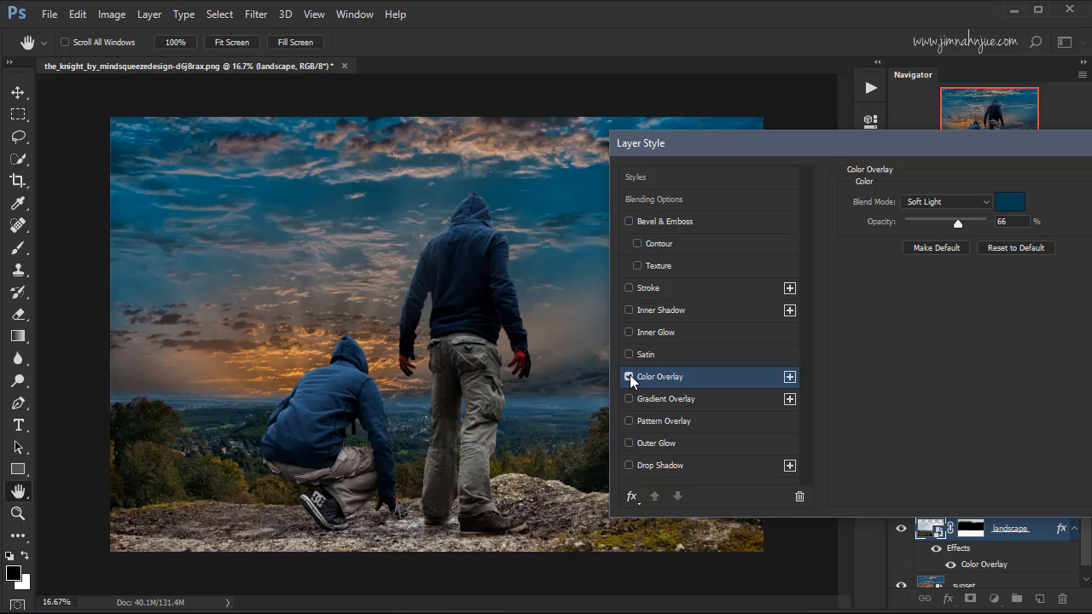
left_click_drag(896, 143, 811, 142)
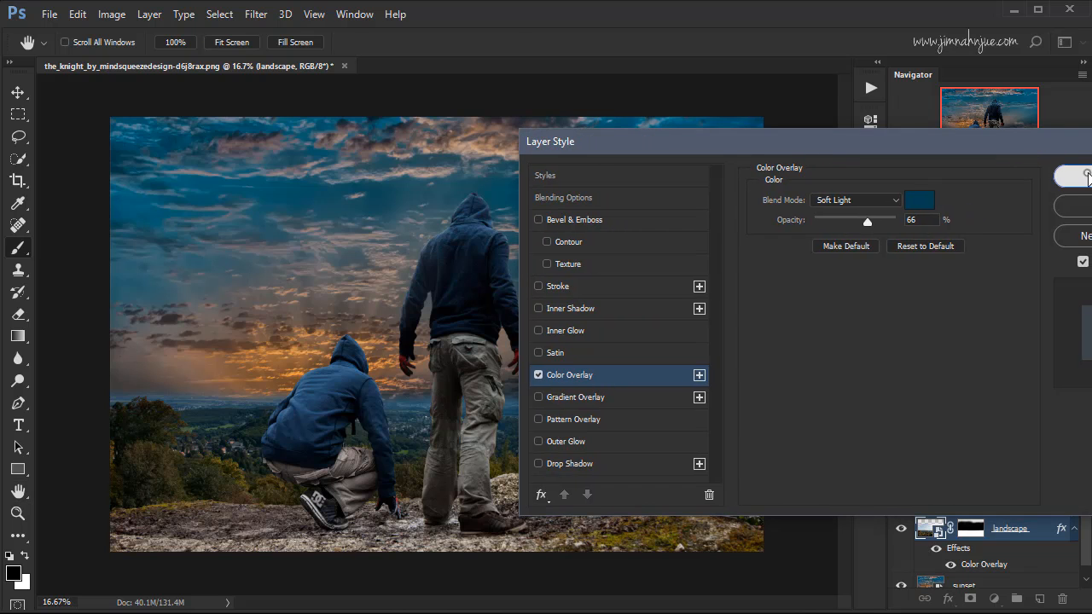
left_click(1071, 179)
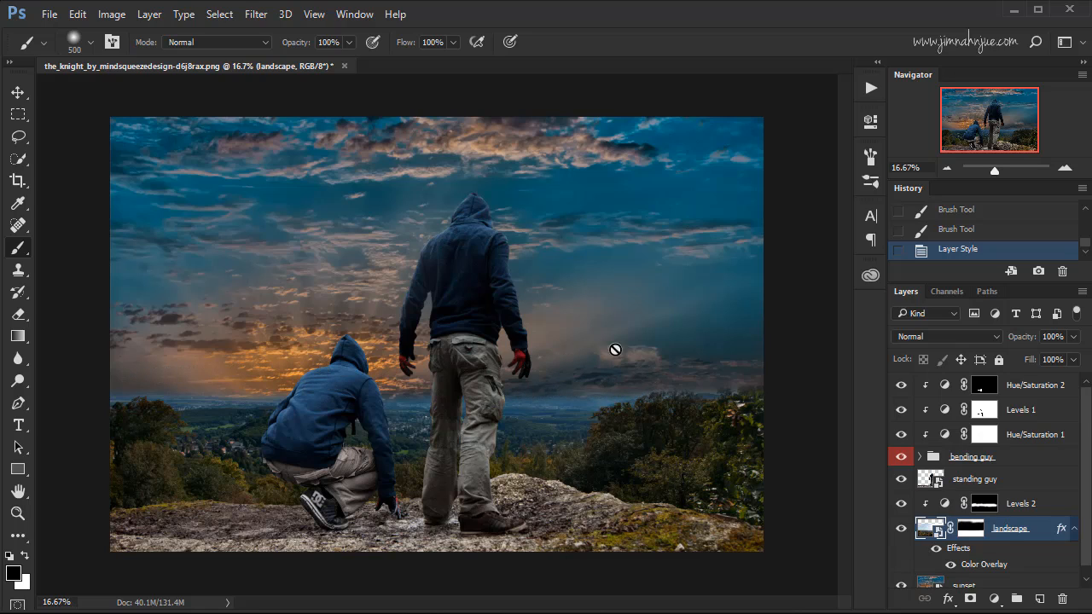
Create a new layer directly above the sunset layer and name it brightenng.
scroll(1076, 524, "down", 1)
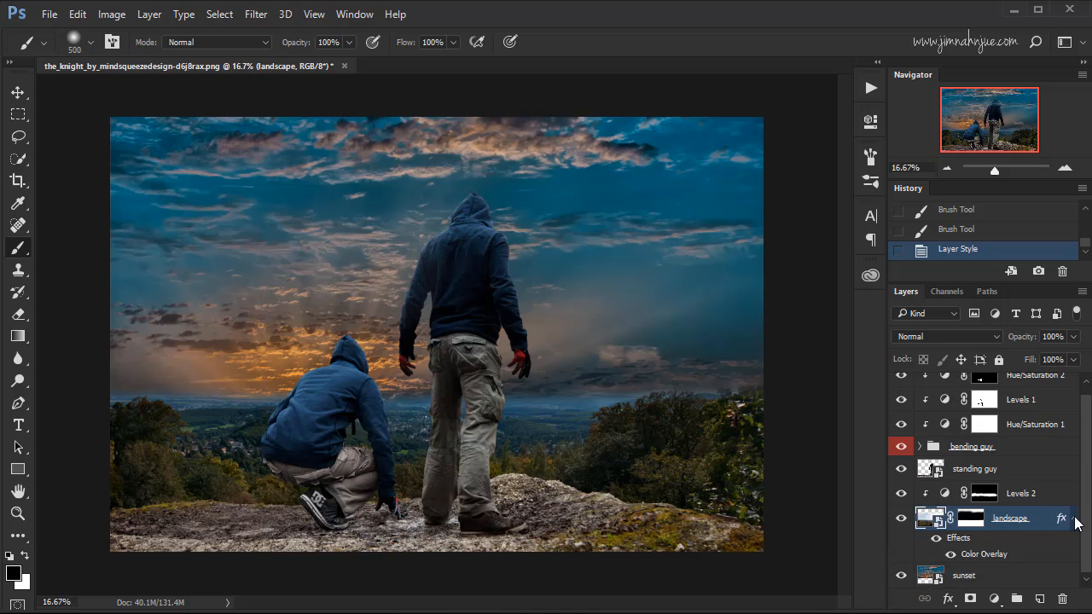
left_click(979, 580)
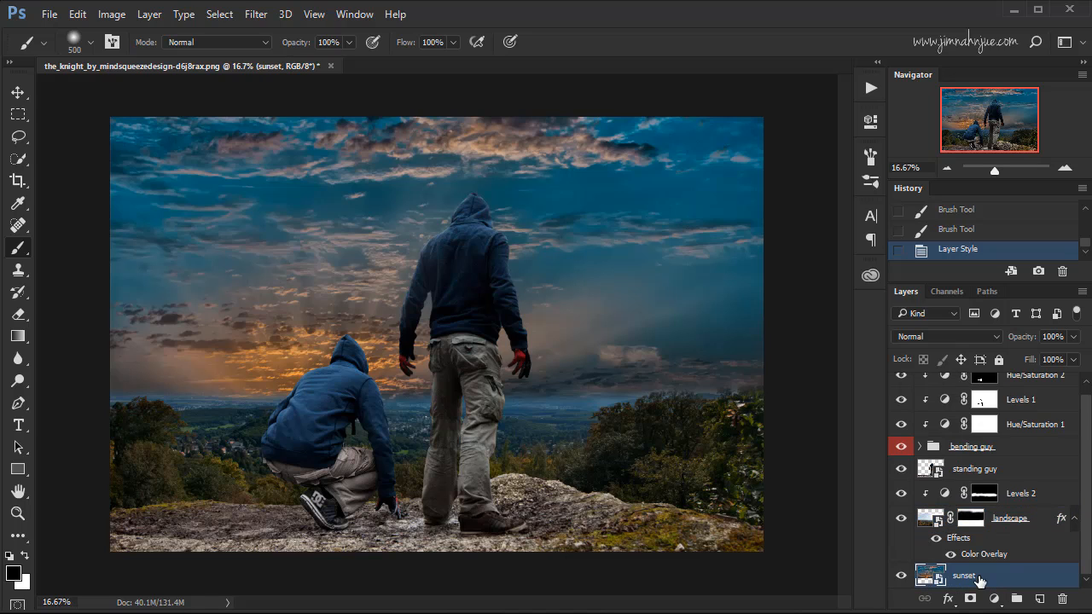
left_click(1039, 599)
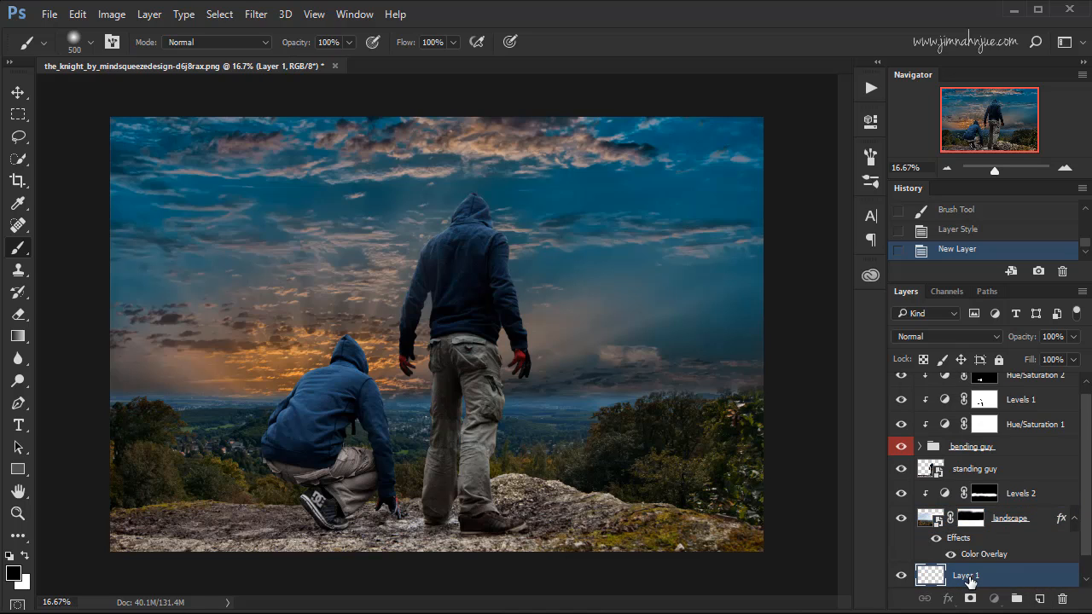
double_click(966, 576)
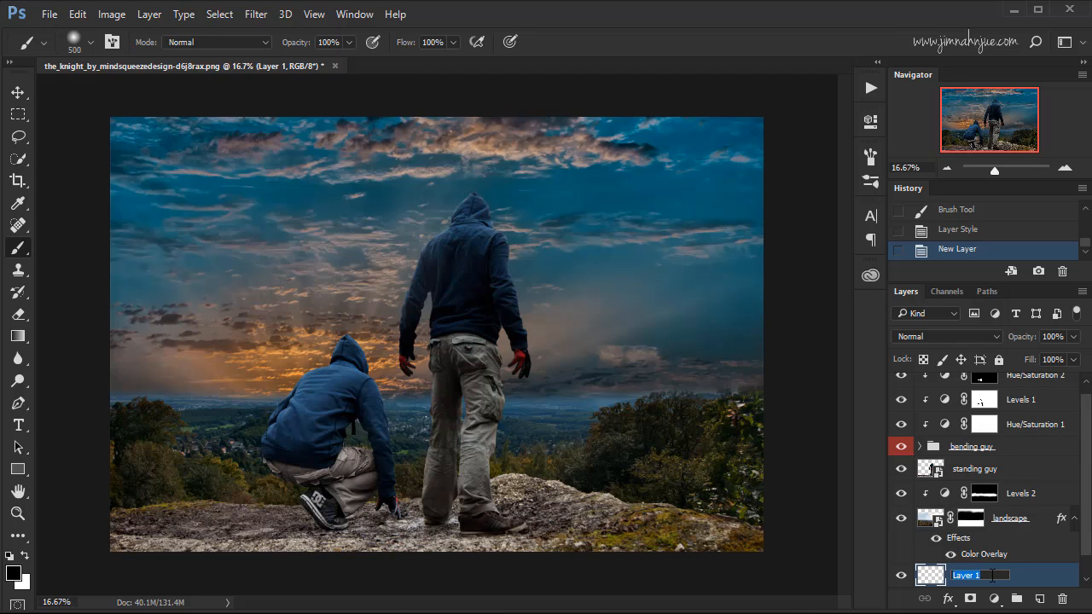
type("Brightenng")
key("Return")
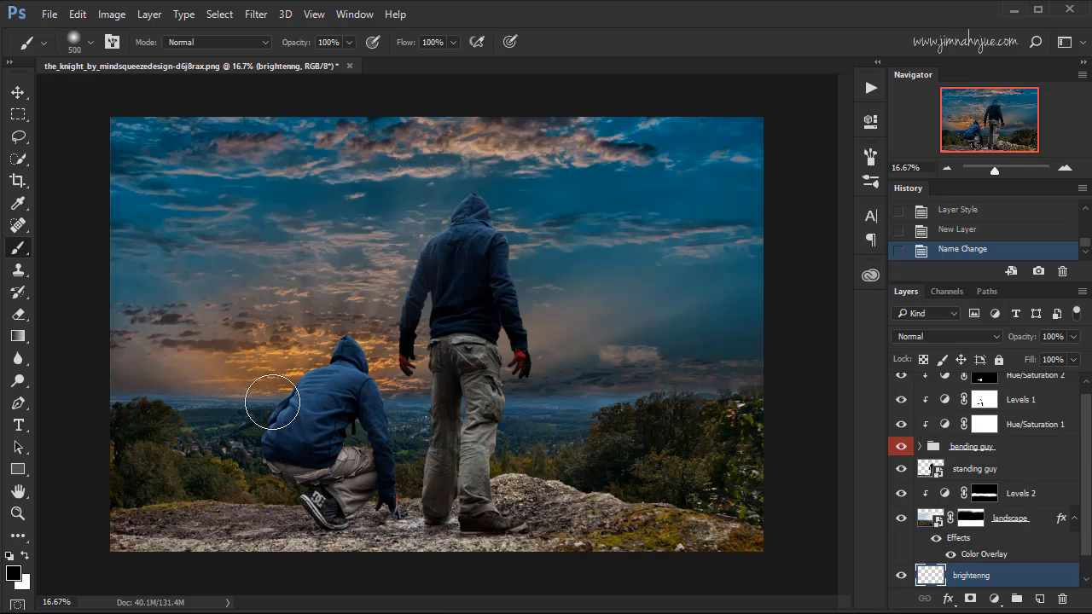
Paint a soft white glow along the horizon on the brightenng layer, using a white brush enlarged to 1300 px.
left_click(26, 555)
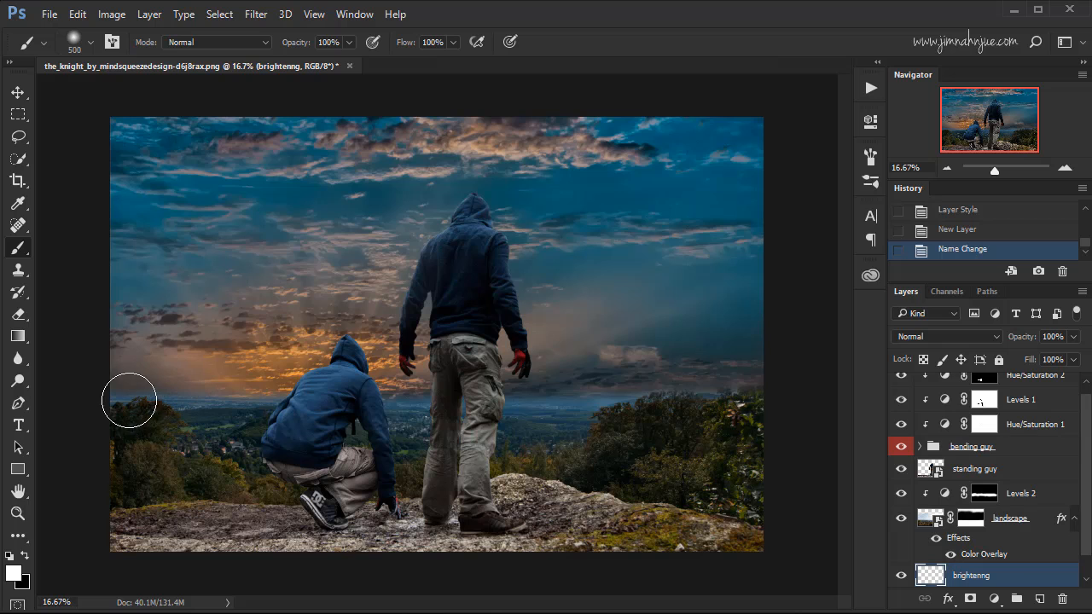
key("bracketright")
key("bracketright")
key("bracketright")
key("bracketright")
key("bracketright")
key("bracketright")
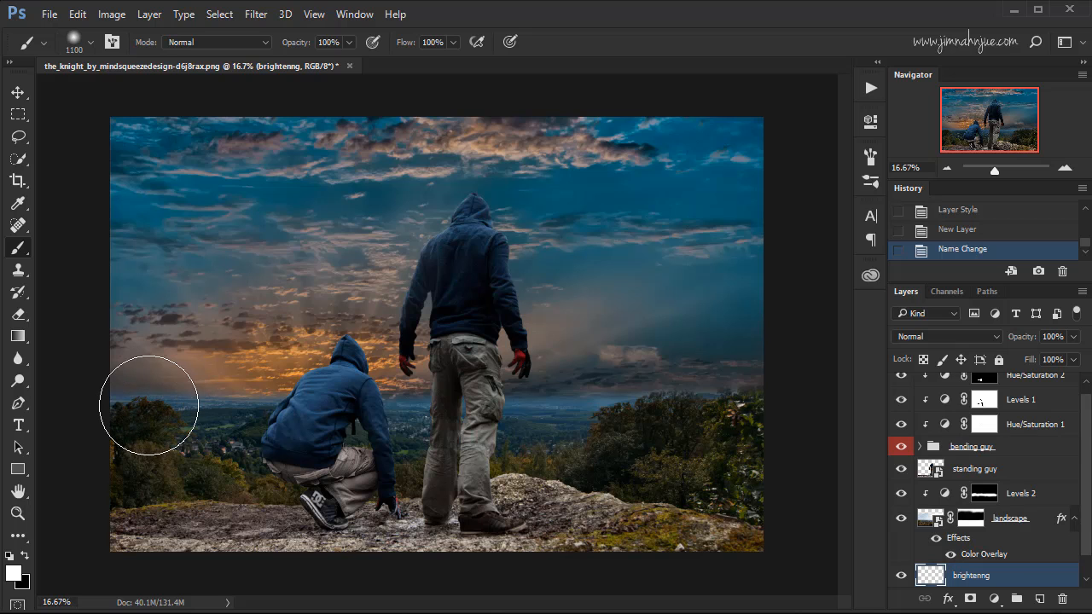
key("bracketright")
key("bracketright")
mouse_move(163, 450)
left_mouse_down()
mouse_move(361, 456)
mouse_move(623, 443)
mouse_move(781, 450)
mouse_move(574, 474)
left_mouse_up()
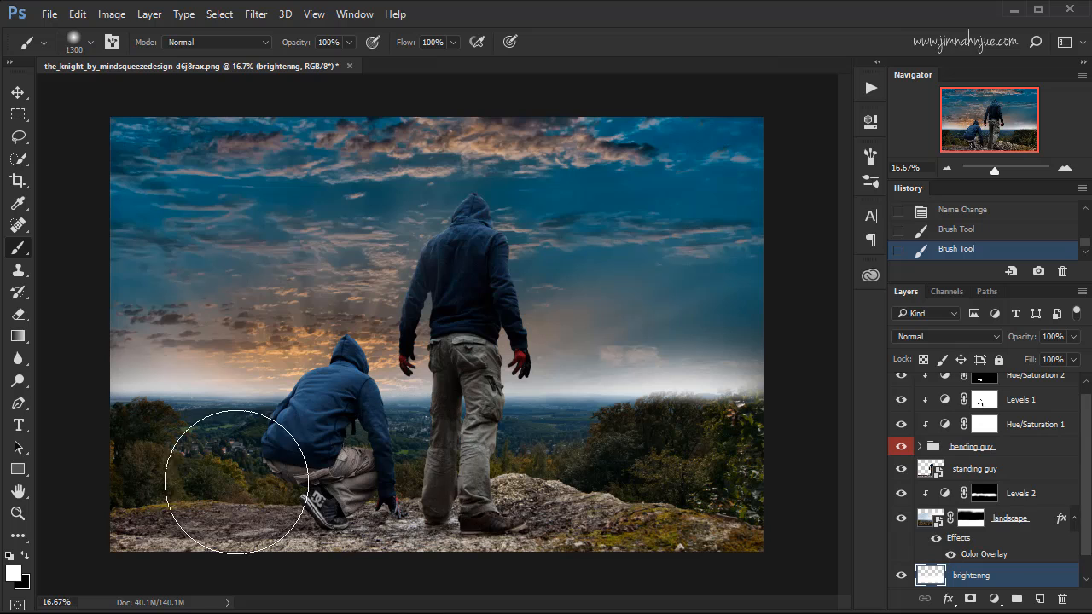
left_click_drag(236, 482, 392, 511)
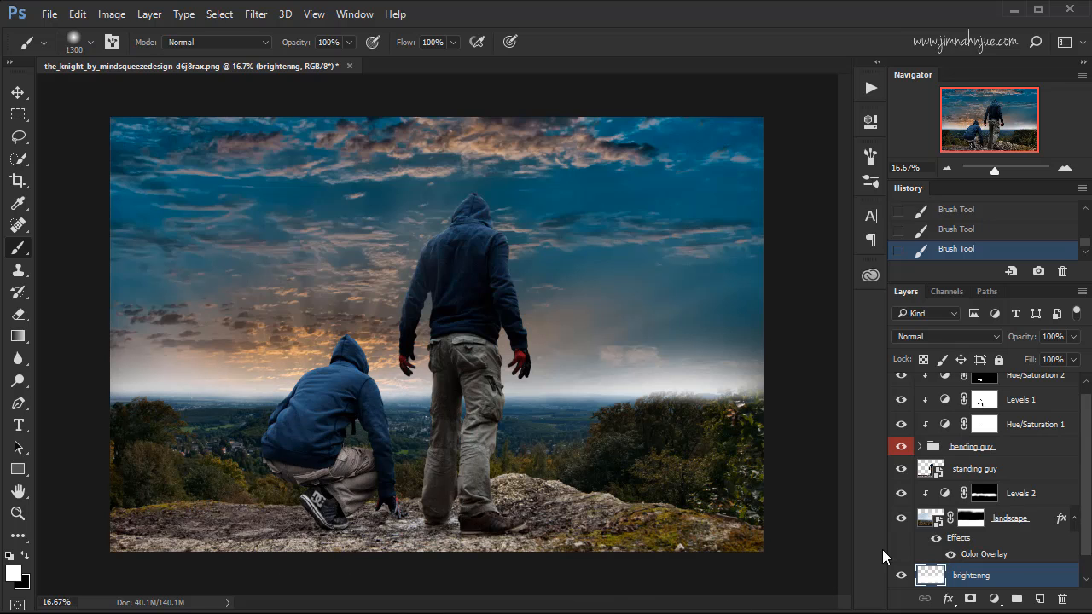
Try Hard Light on the brightenng layer and settle on the Soft Light blend mode.
left_click(991, 337)
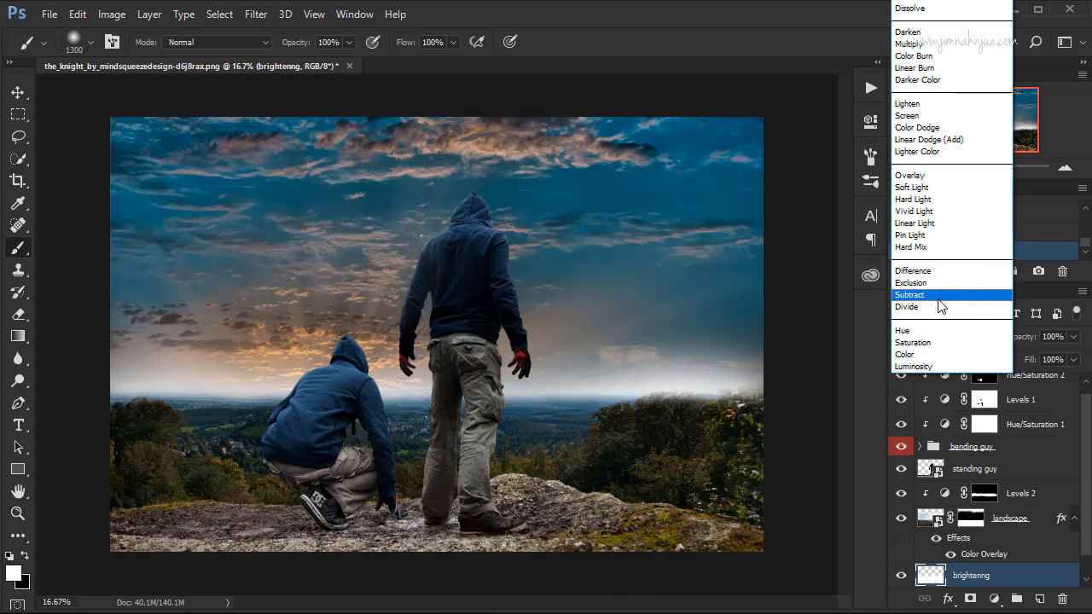
left_click(919, 199)
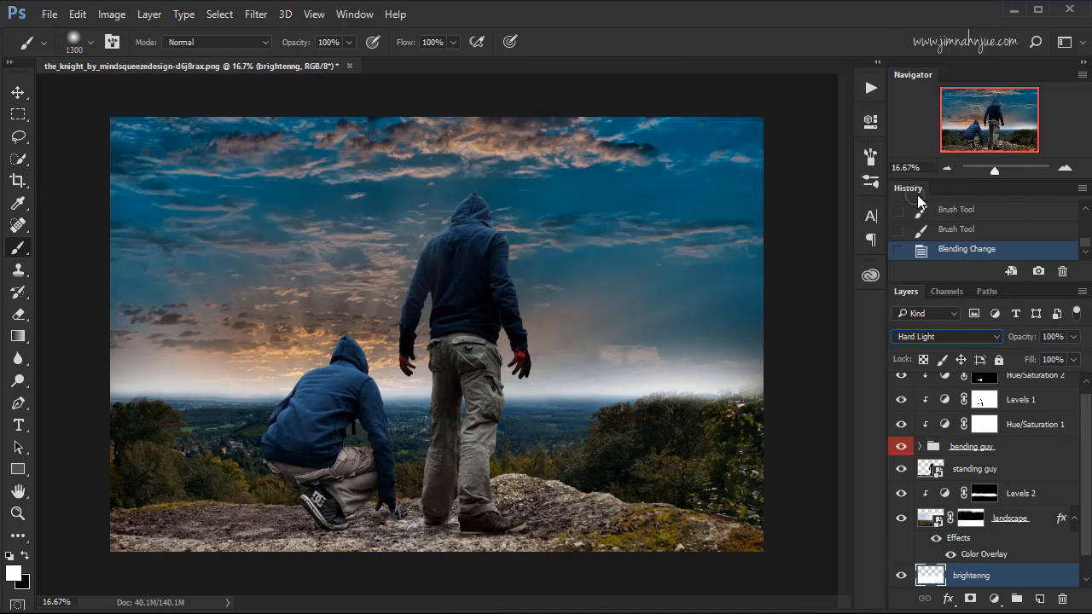
left_click(947, 336)
left_click(929, 194)
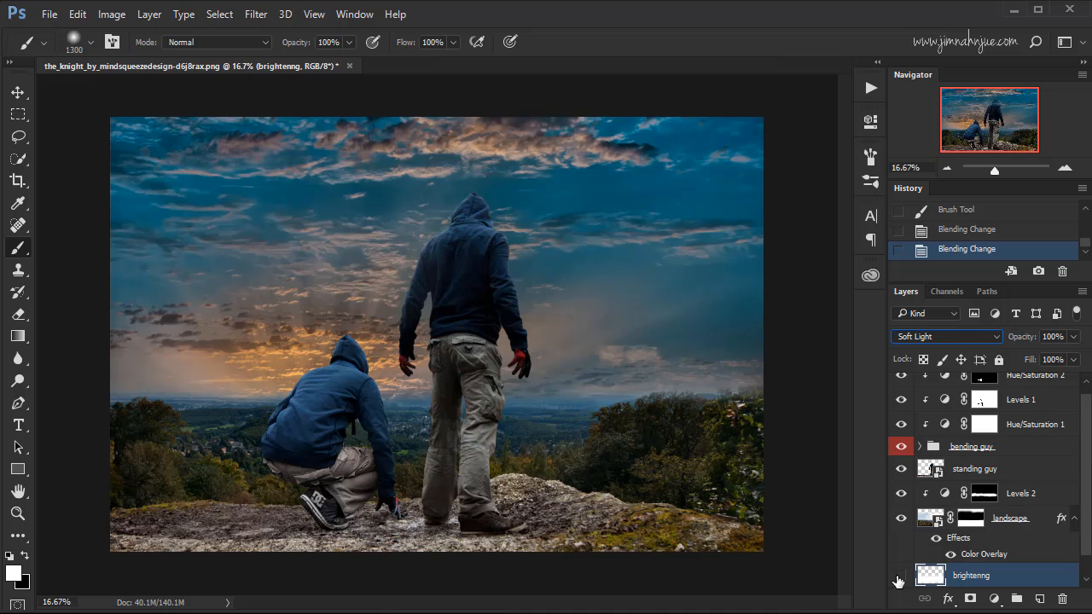
Compare the horizon with the brightenng layer hidden and shown.
left_click(901, 576)
left_click(901, 575)
left_click(901, 576)
left_click(901, 576)
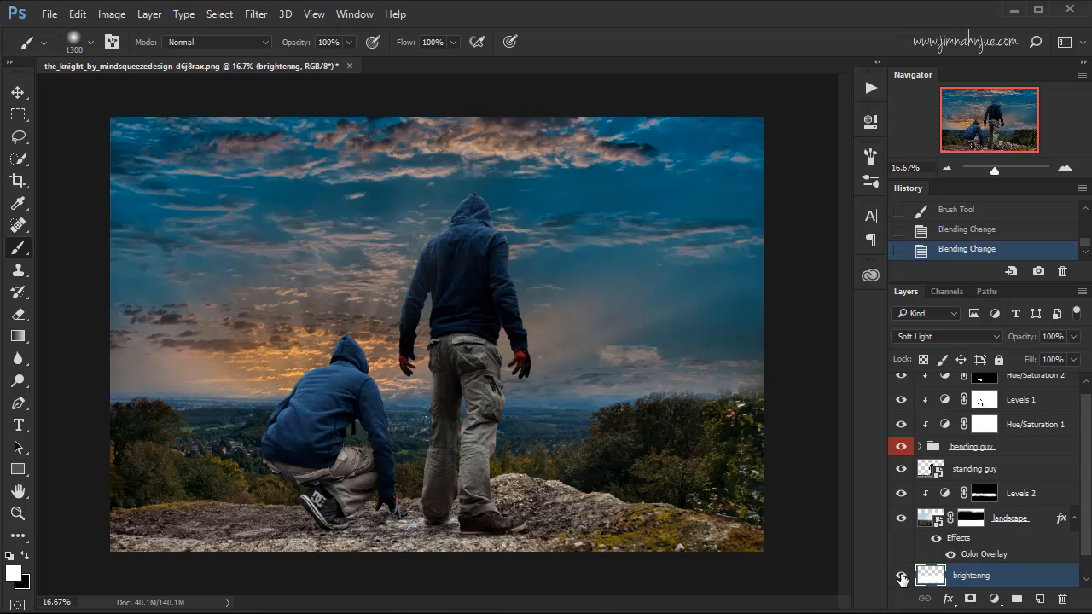
Lower the brightenng layer's opacity to 40% and check the glow with the layer off and on.
left_click(1073, 336)
left_click_drag(1073, 353, 1034, 354)
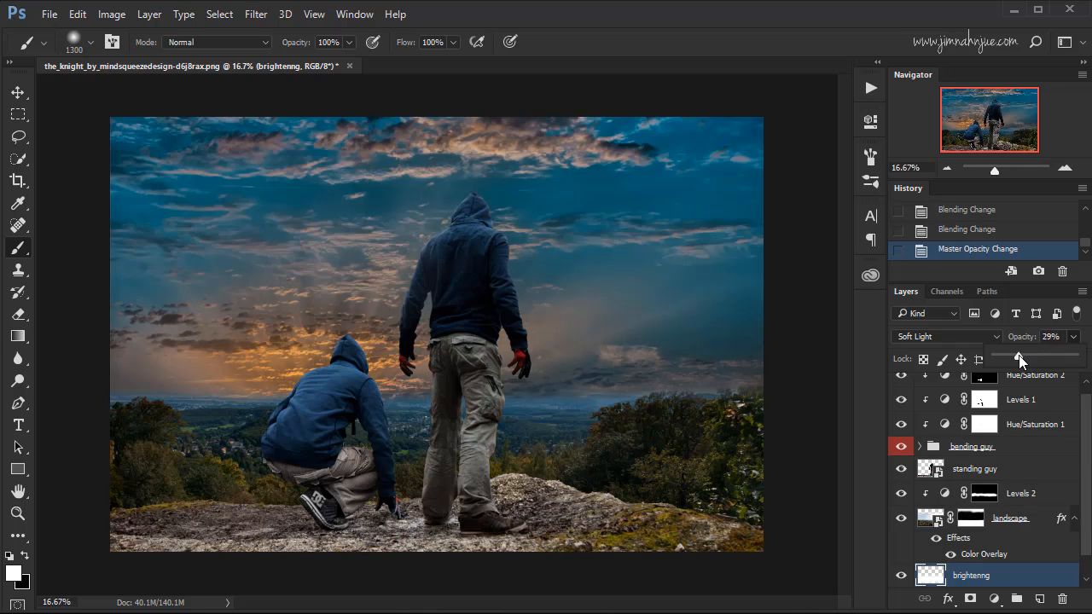
mouse_move(1020, 358)
left_mouse_down()
mouse_move(1004, 358)
mouse_move(1027, 359)
left_mouse_up()
left_click(900, 576)
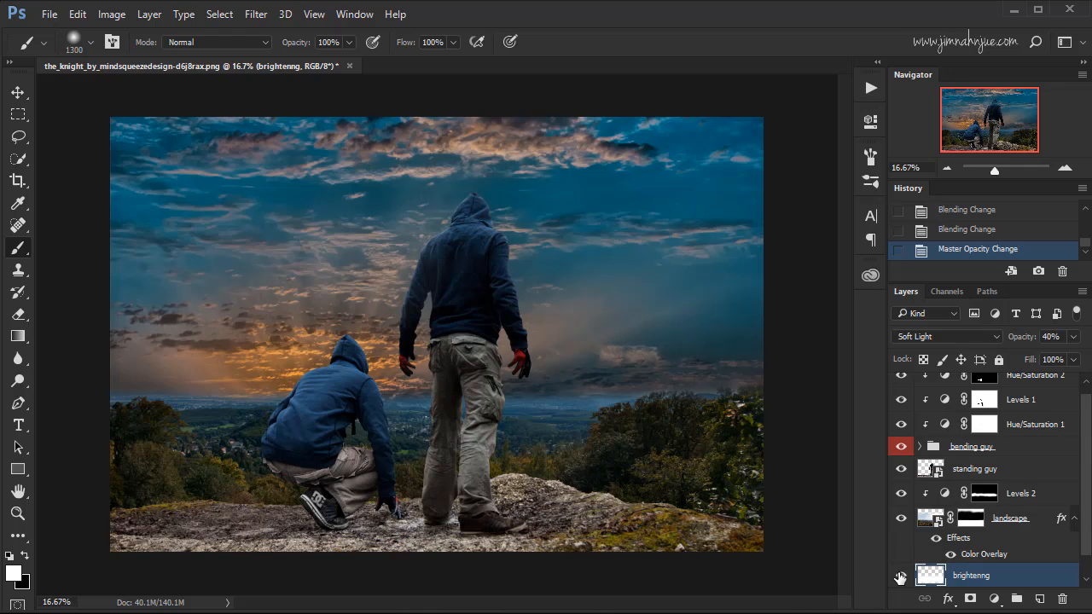
left_click(901, 575)
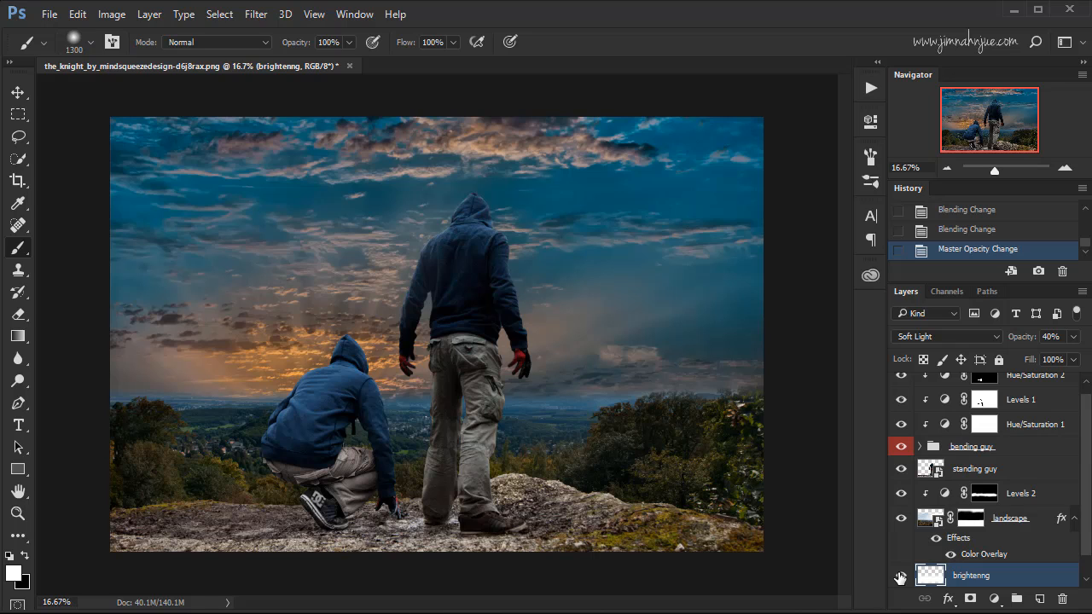
Add a Hue/Saturation adjustment clipped to the landscape layer, directly beneath its Levels adjustment.
scroll(1082, 522, "down", 1)
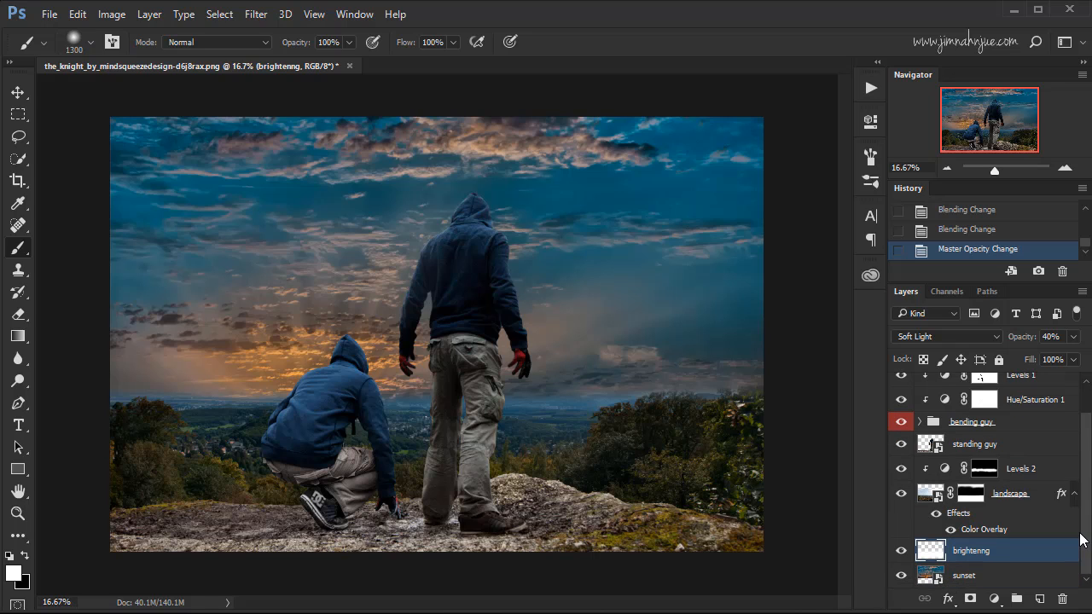
left_click(1015, 500)
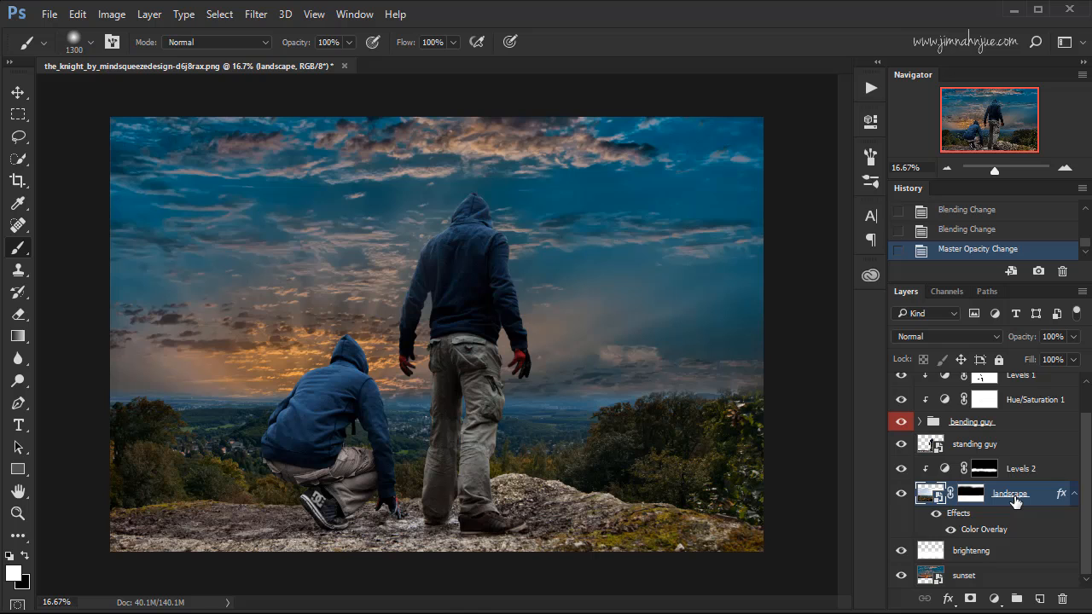
left_click(994, 599)
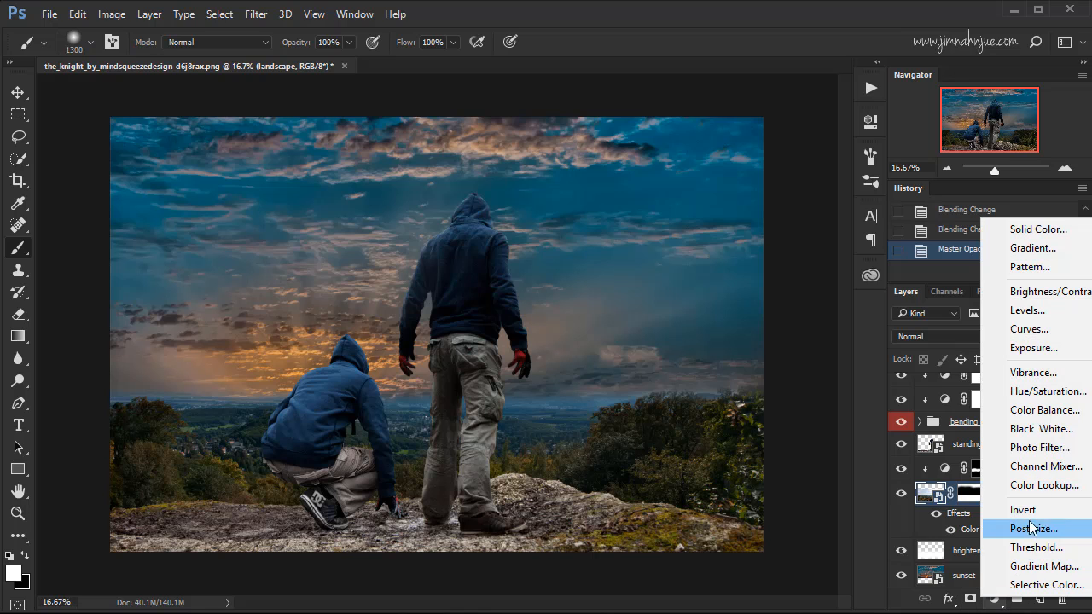
left_click(1063, 394)
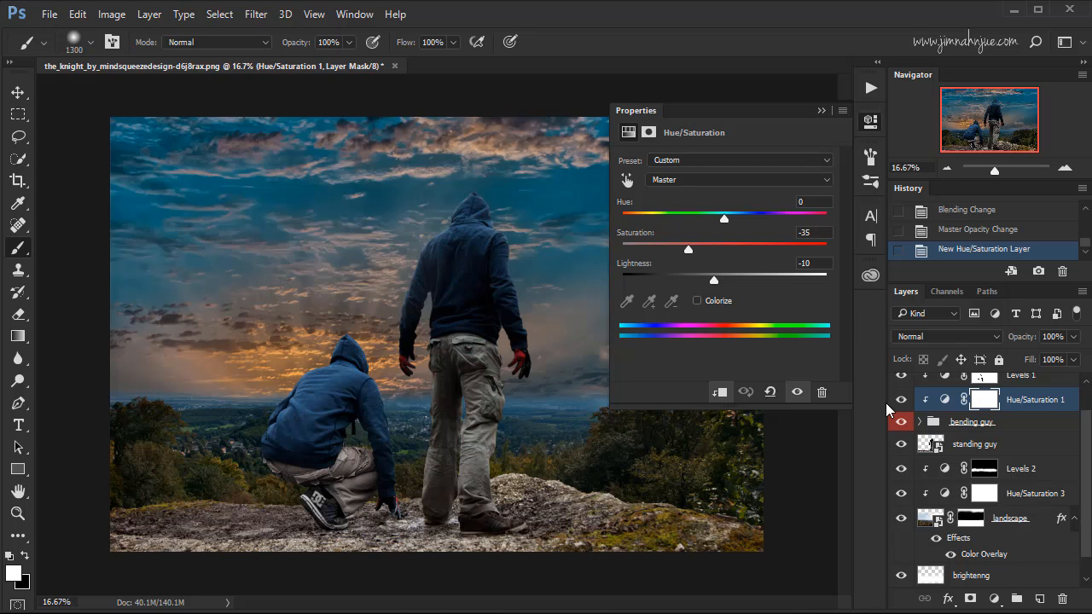
left_click(942, 495)
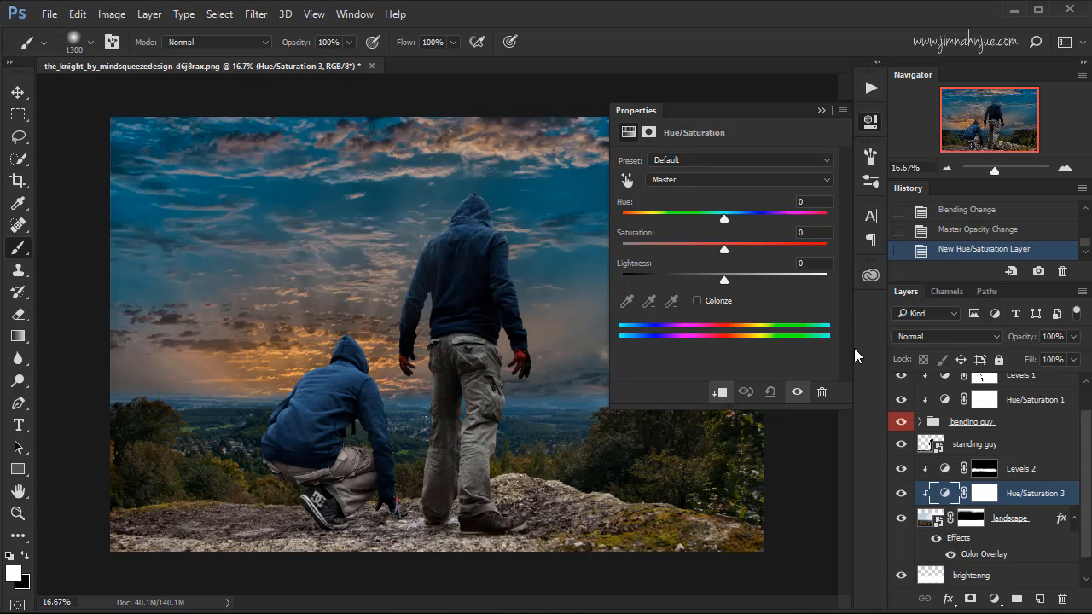
Reduce the landscape's saturation to about -30 and raise its lightness to +7 in the new Hue/Saturation adjustment.
left_click_drag(724, 250, 688, 261)
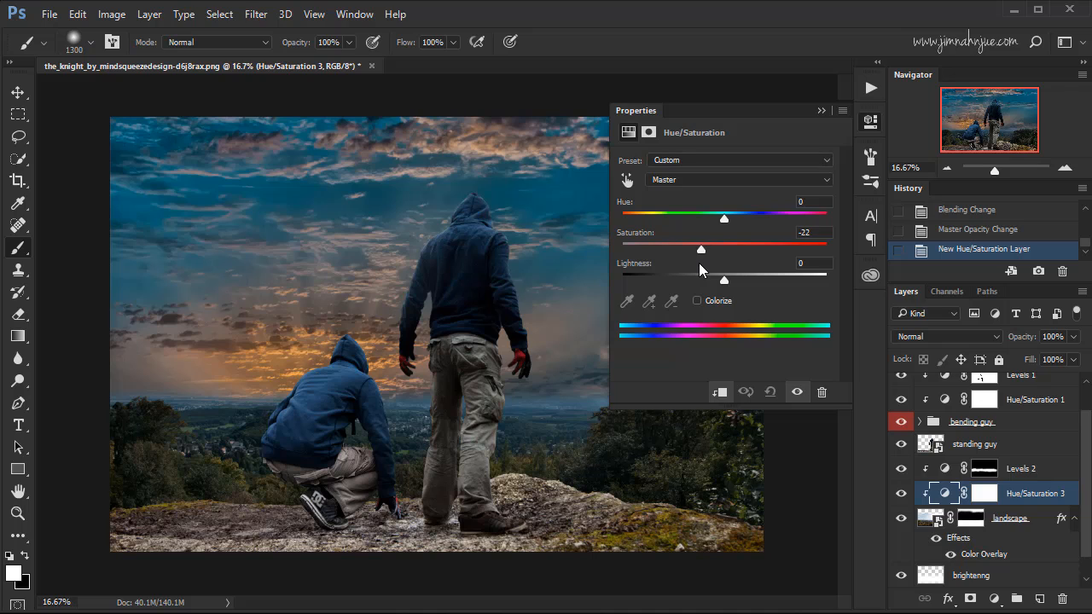
left_click_drag(693, 266, 732, 287)
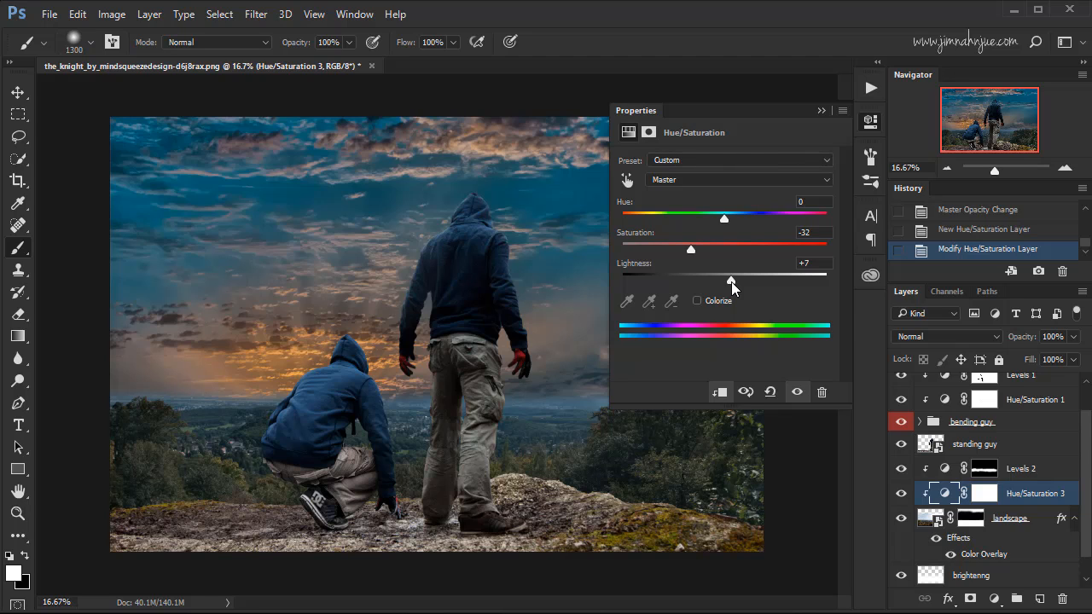
left_click_drag(691, 250, 694, 253)
left_click(821, 110)
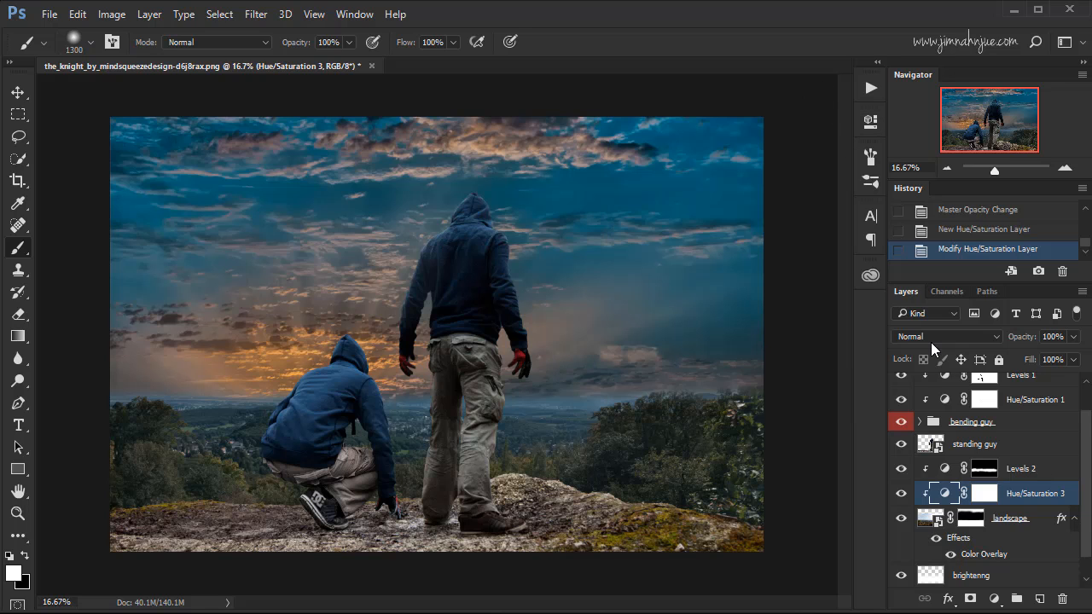
Compare the landscape with its Hue/Saturation adjustment hidden and shown.
left_click(901, 494)
left_click(901, 494)
left_click(901, 494)
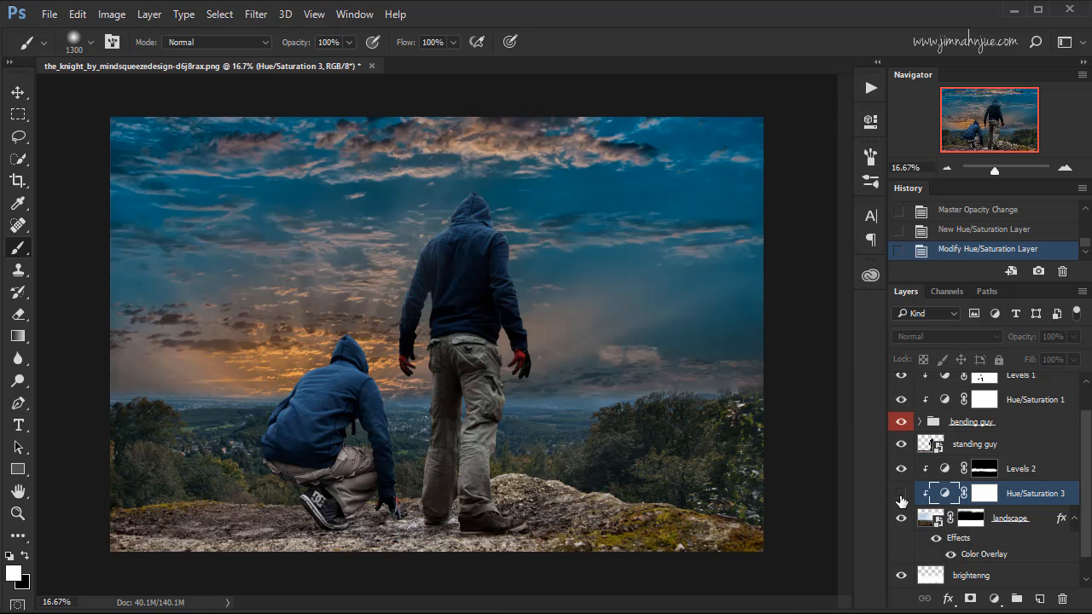
left_click(901, 494)
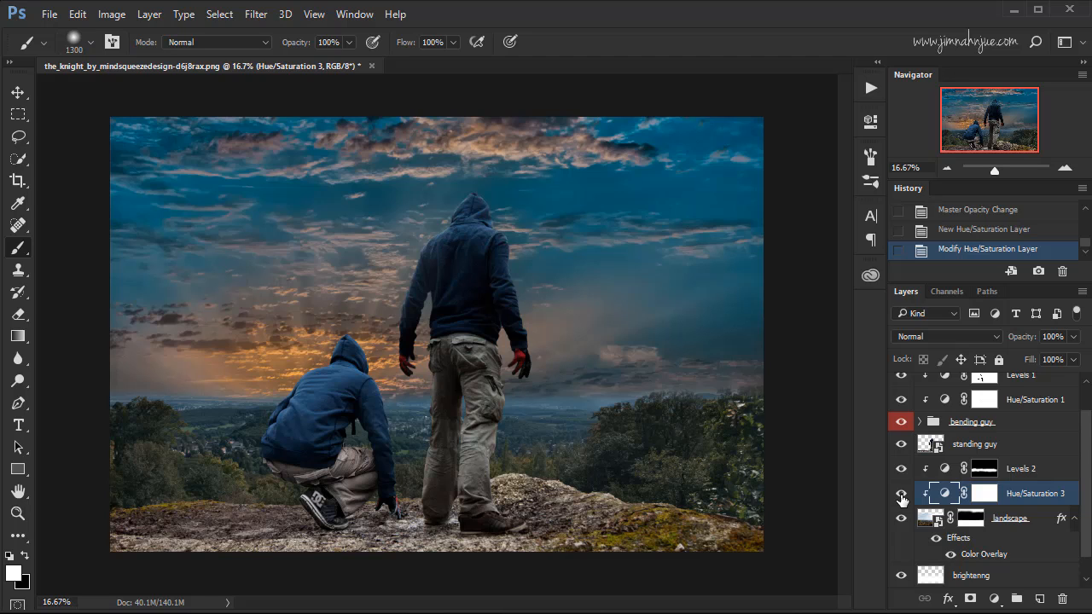
Add a Solid Color fill layer in teal 51b0a8 above the Levels 2 adjustment.
scroll(1081, 479, "down", 1)
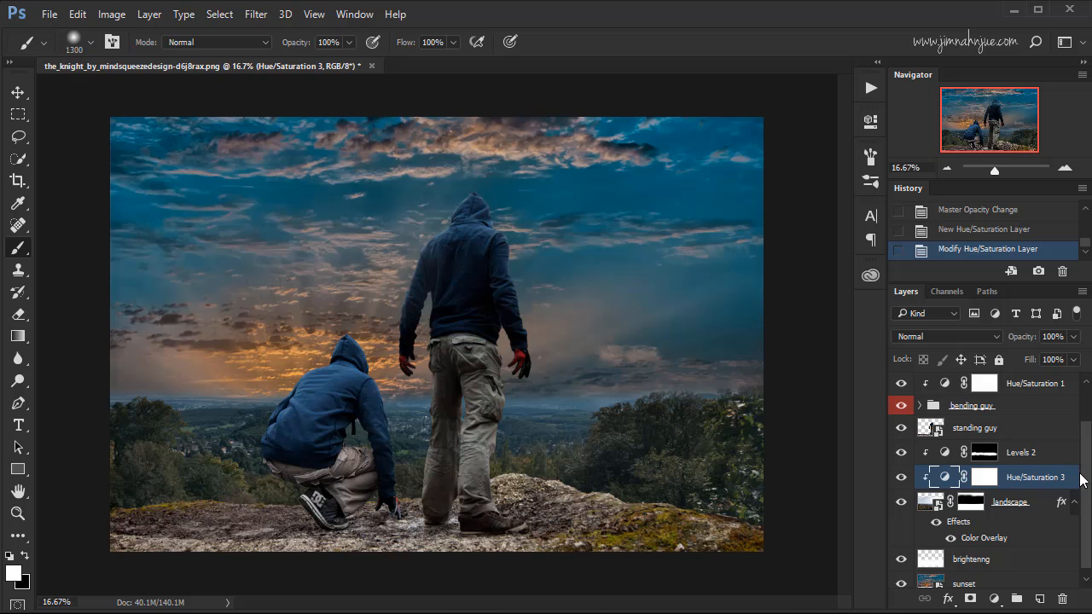
left_click(1026, 453)
left_click(994, 599)
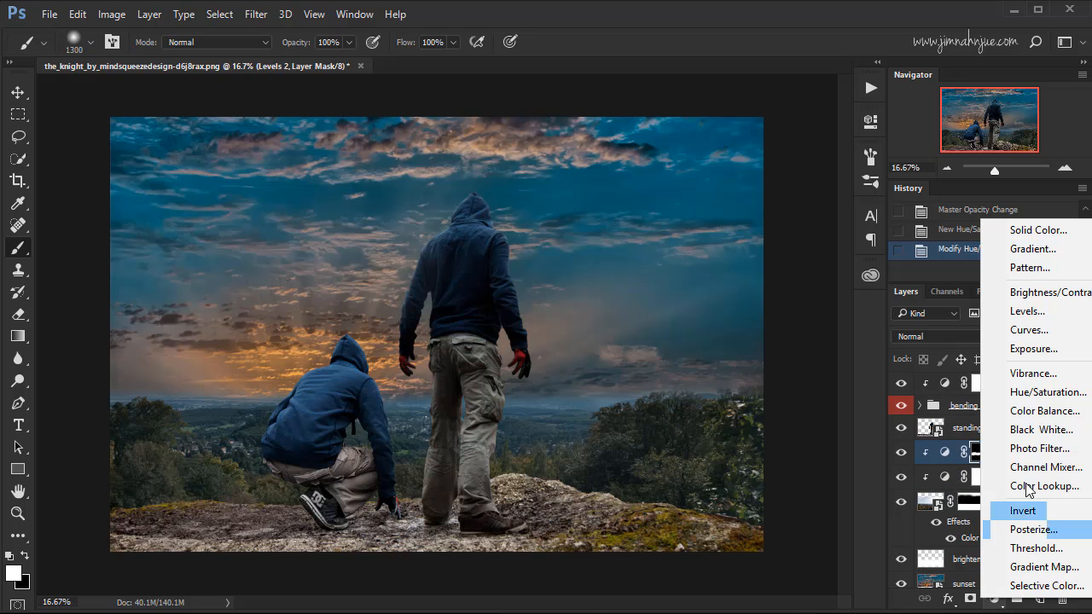
left_click(1051, 238)
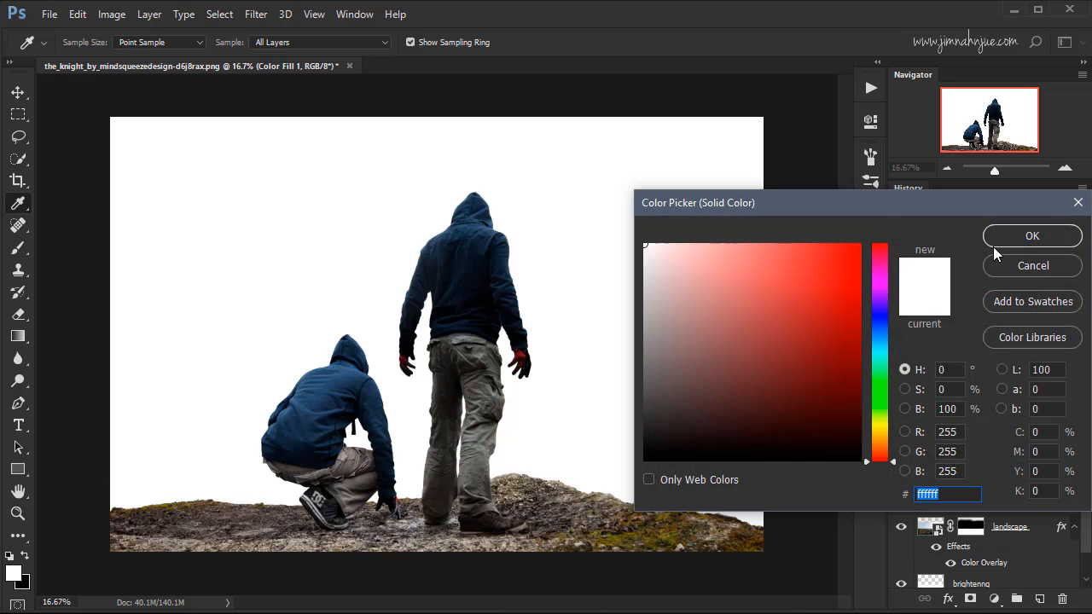
left_click_drag(881, 364, 882, 350)
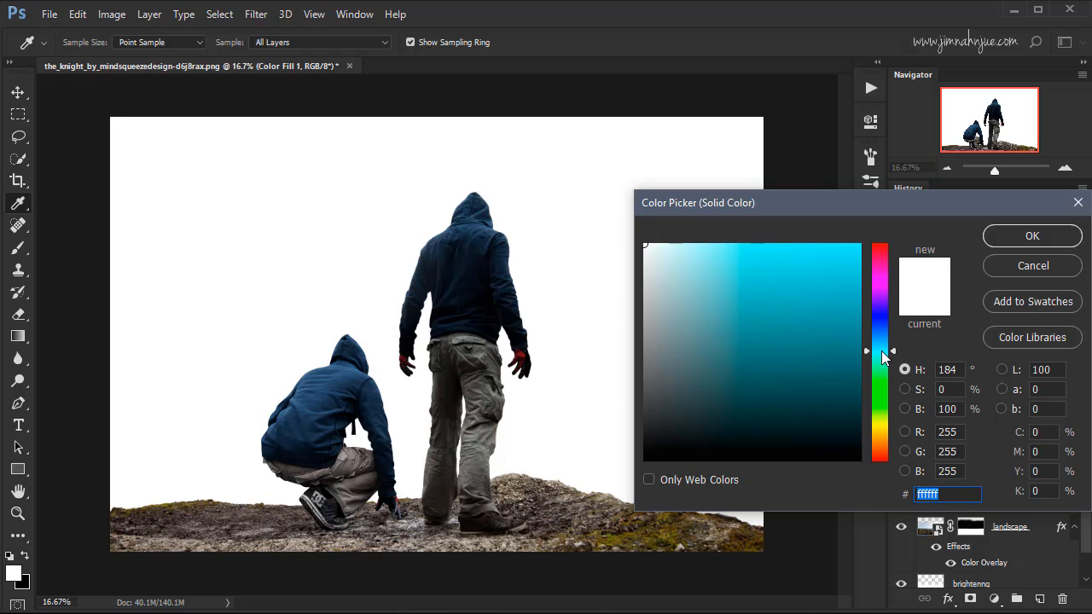
left_click_drag(882, 351, 882, 343)
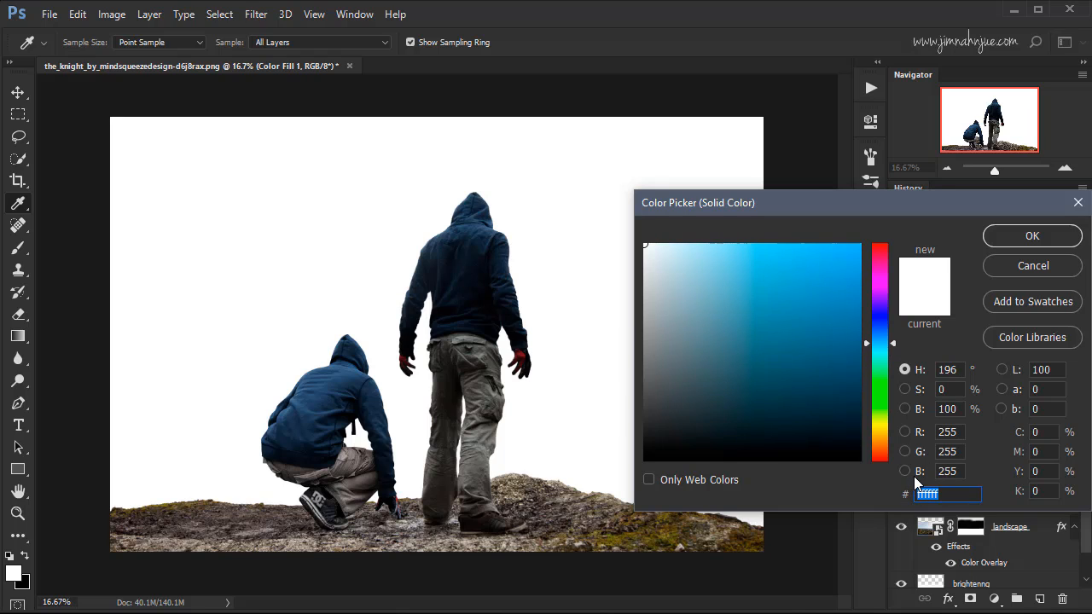
type("51")
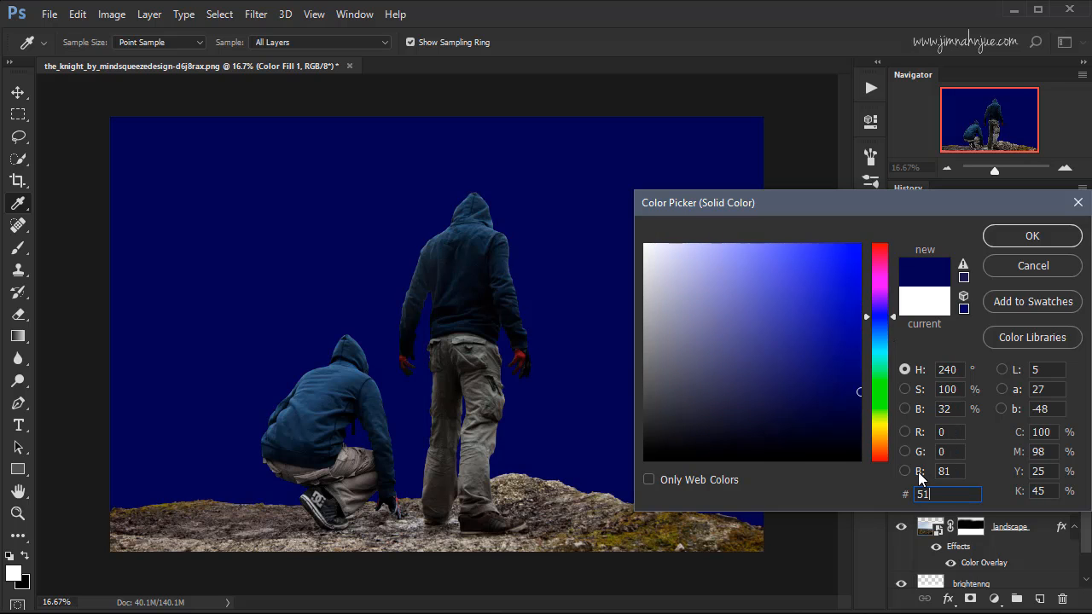
type("b0")
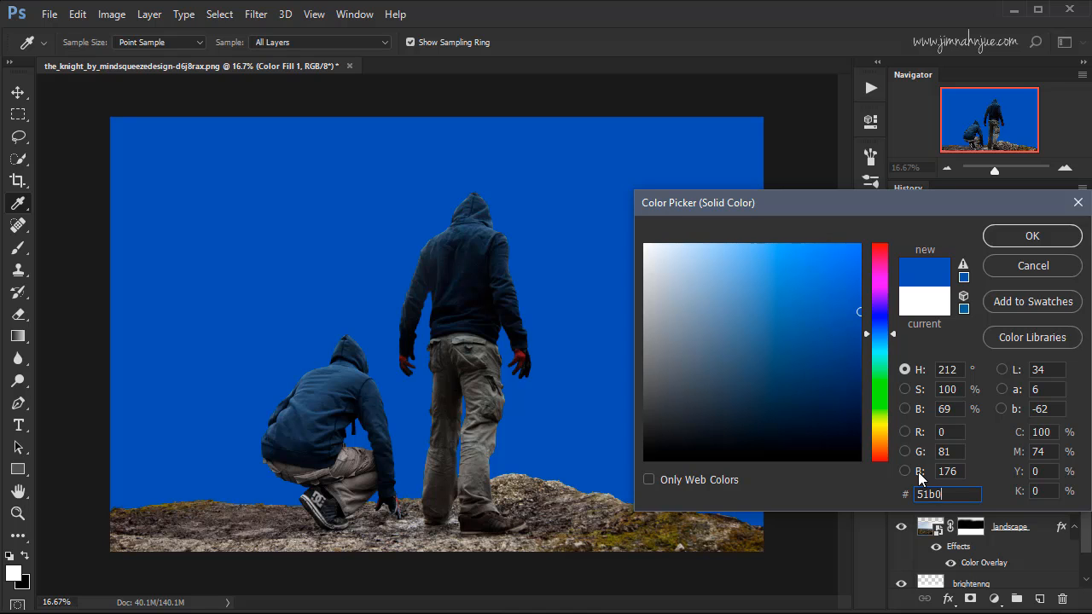
type("a8")
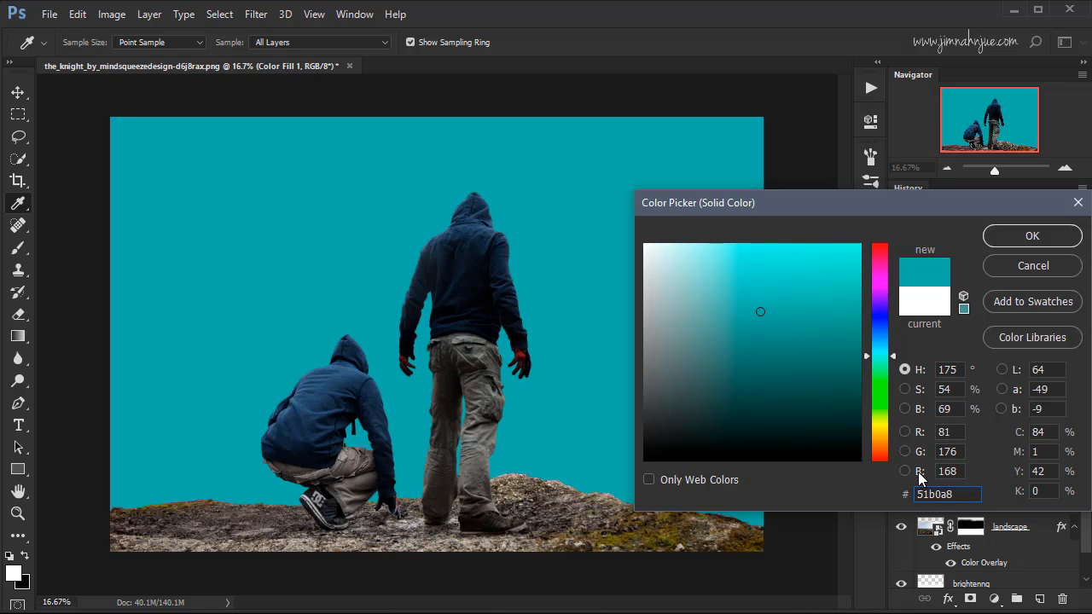
left_click(1030, 235)
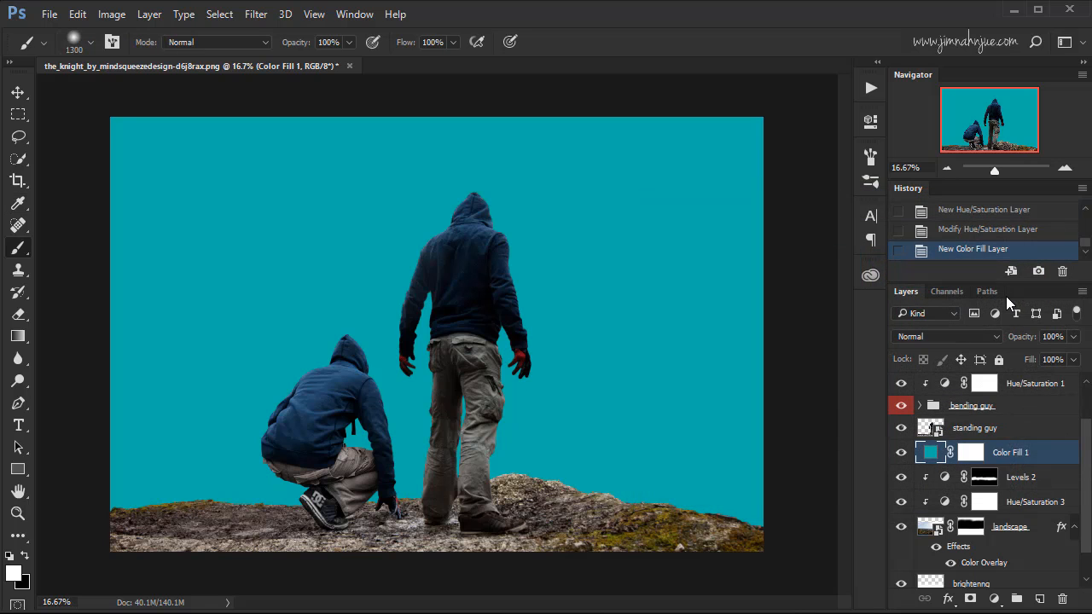
Set the teal Color Fill layer's blending mode to Soft Light and its opacity to 45%.
left_click(993, 337)
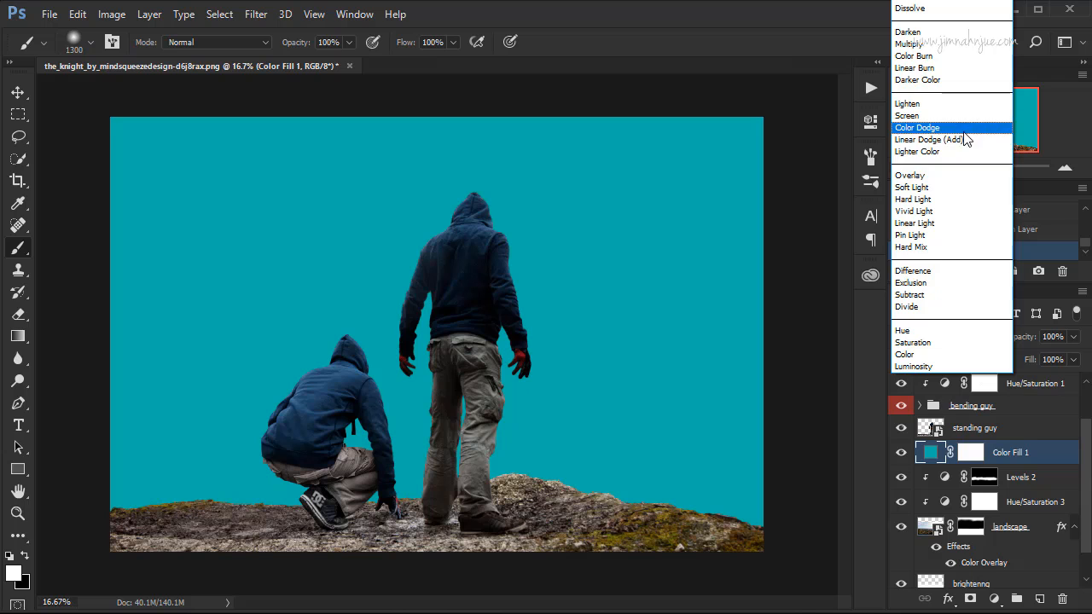
left_click(933, 187)
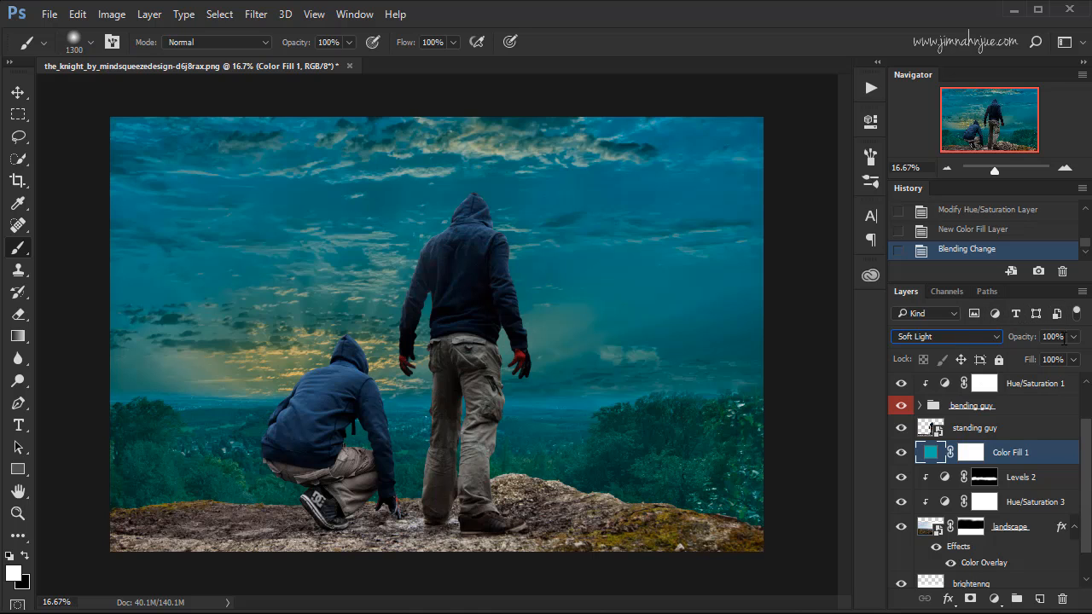
left_click(1042, 337)
type("45")
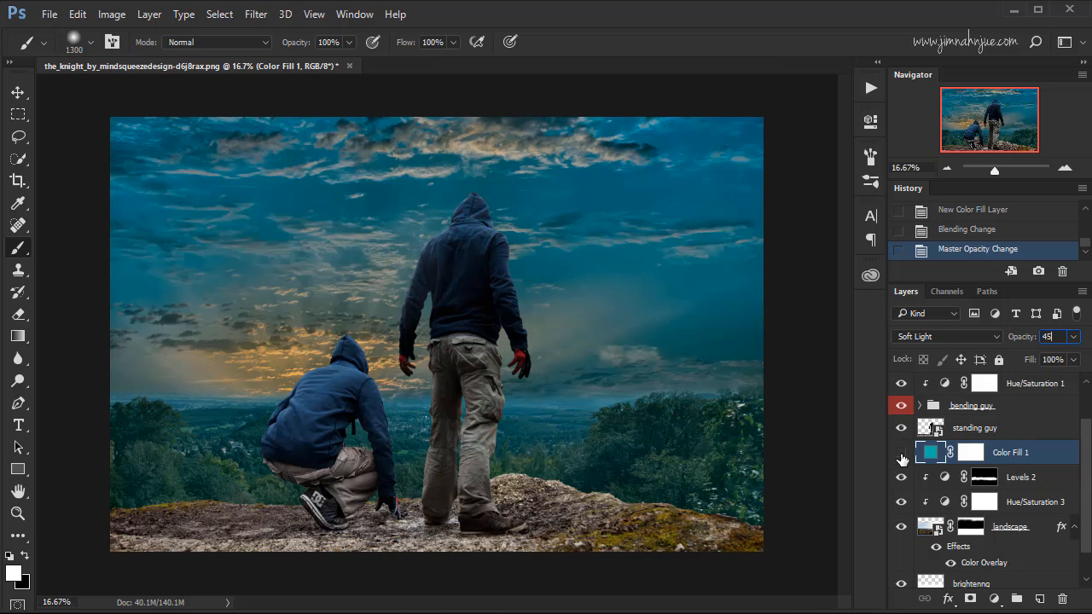
Compare the image with the teal fill layer and the landscape's Color Overlay effect each hidden and shown.
left_click(902, 459)
left_click(902, 459)
left_click(902, 459)
left_click(902, 459)
left_click(949, 564)
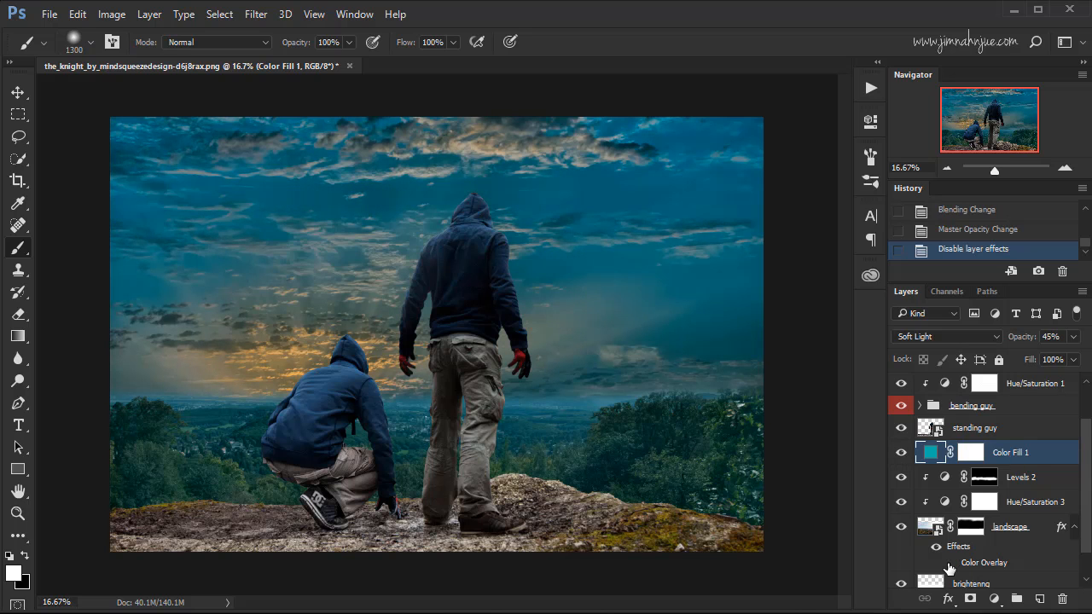
left_click(950, 564)
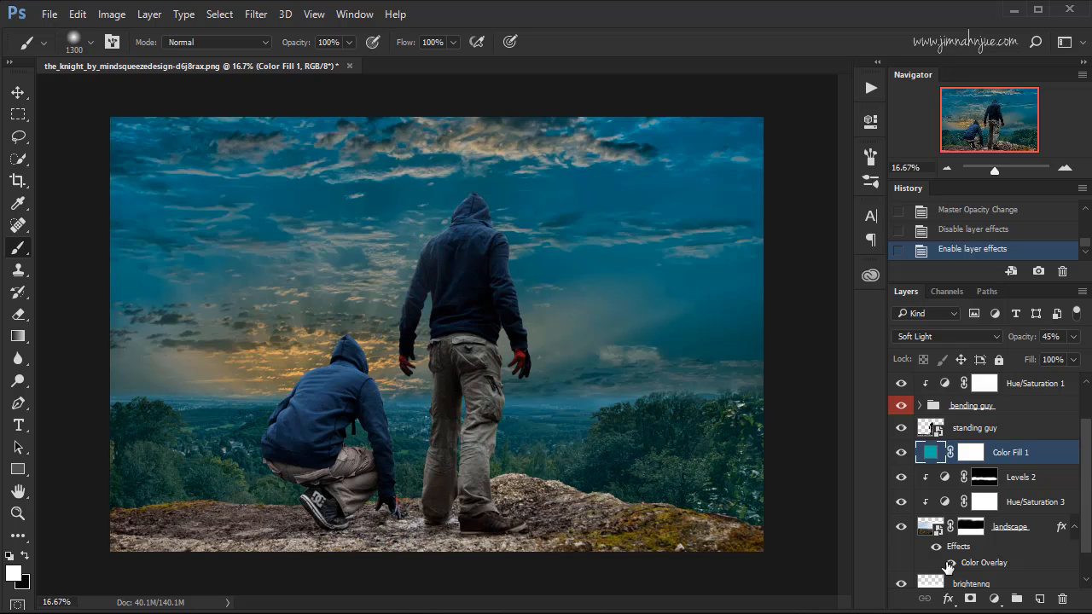
Try painting black on the landscape's layer mask just above the trees beside the standing figure with a 500 px soft brush.
left_click(971, 527)
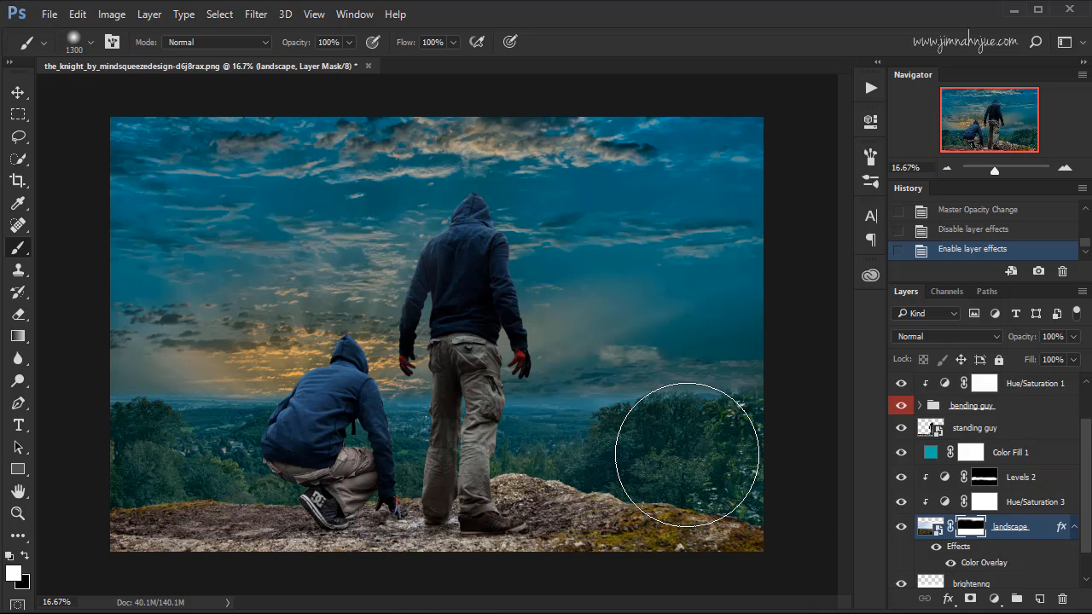
key("ctrl+plus")
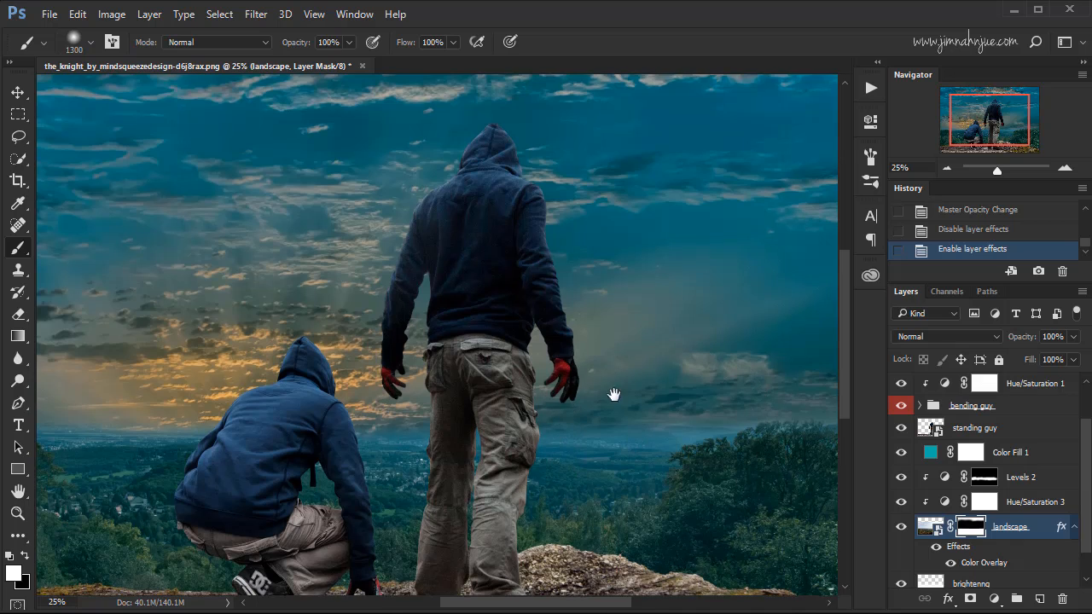
mouse_move(610, 390)
left_mouse_down()
mouse_move(536, 329)
mouse_move(523, 349)
mouse_move(578, 343)
mouse_move(553, 346)
left_mouse_up()
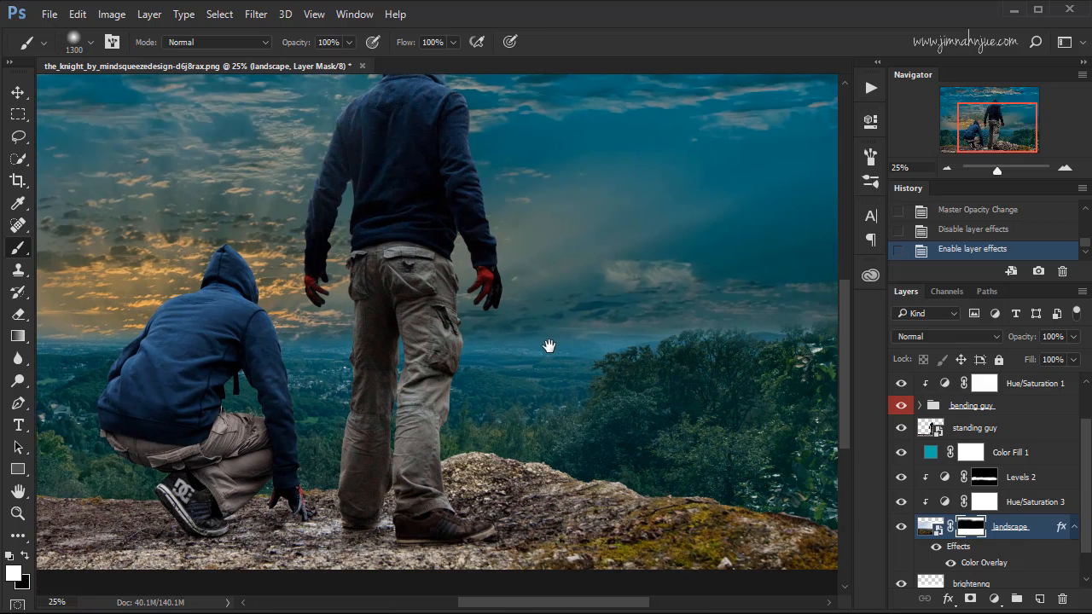
key("bracketleft")
key("bracketleft")
key("bracketleft")
key("bracketleft")
key("bracketleft")
key("bracketleft")
key("bracketleft")
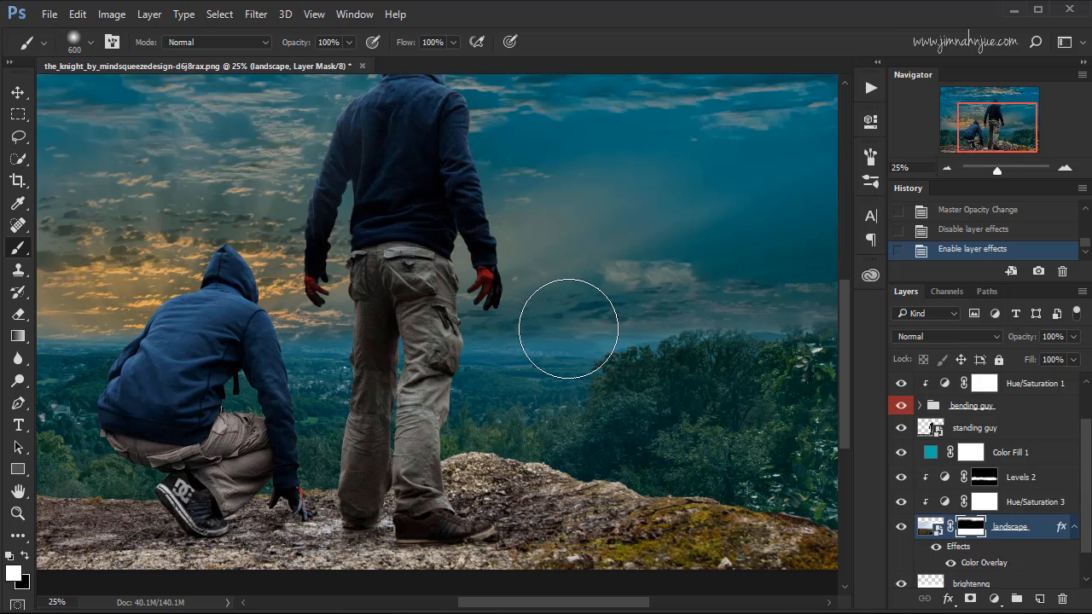
key("bracketleft")
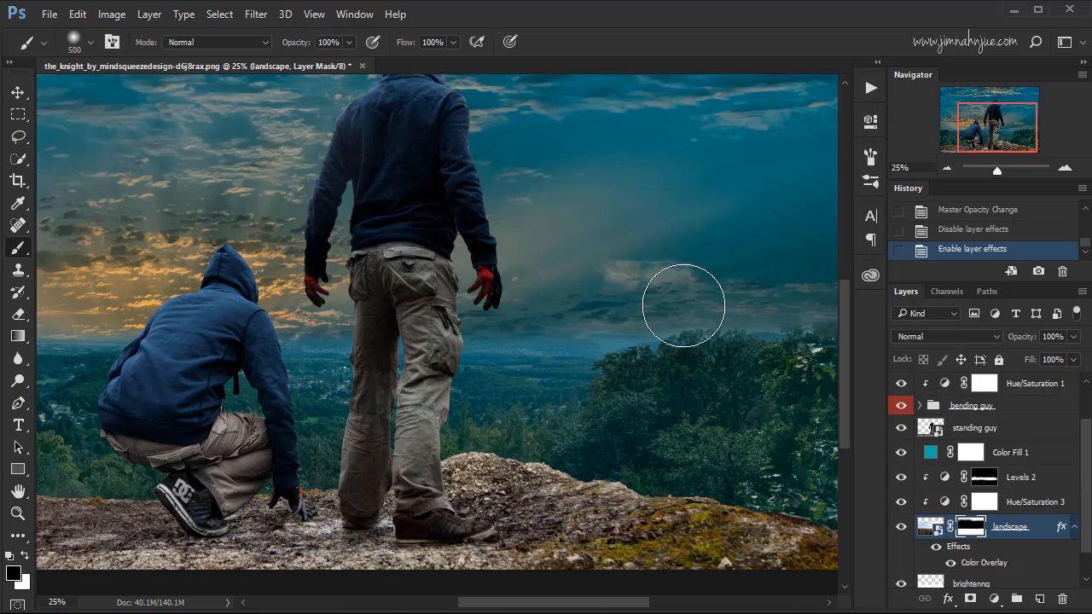
left_click_drag(785, 302, 704, 302)
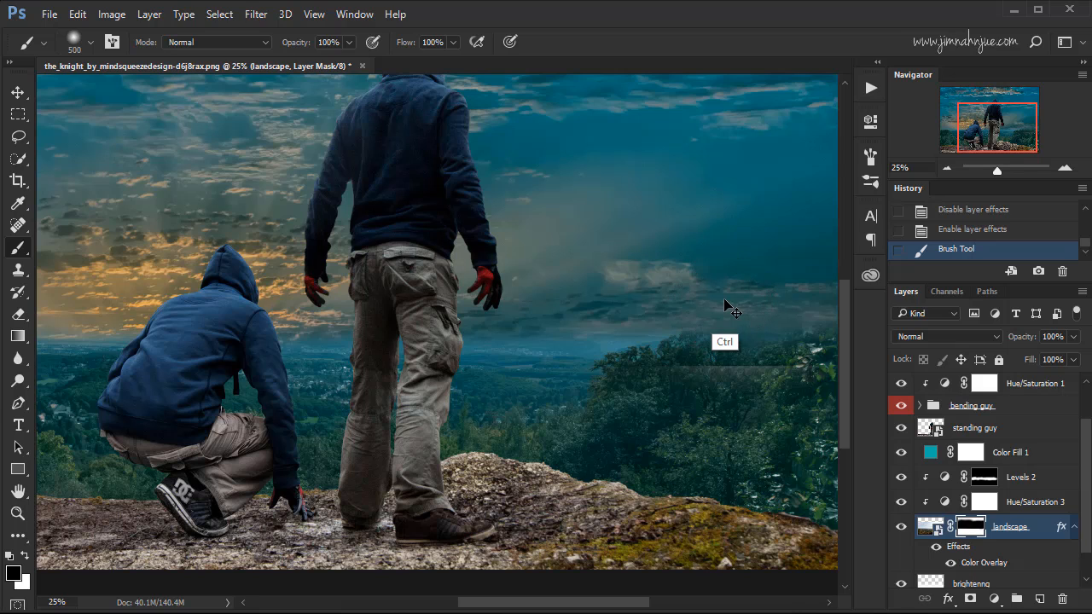
key("ctrl+z")
Paint black along the landscape's horizon on its layer mask with a 400 px soft brush to blend it into the sky.
key("bracketleft")
key("bracketleft")
key("bracketleft")
key("bracketleft")
key("bracketleft")
key("bracketleft")
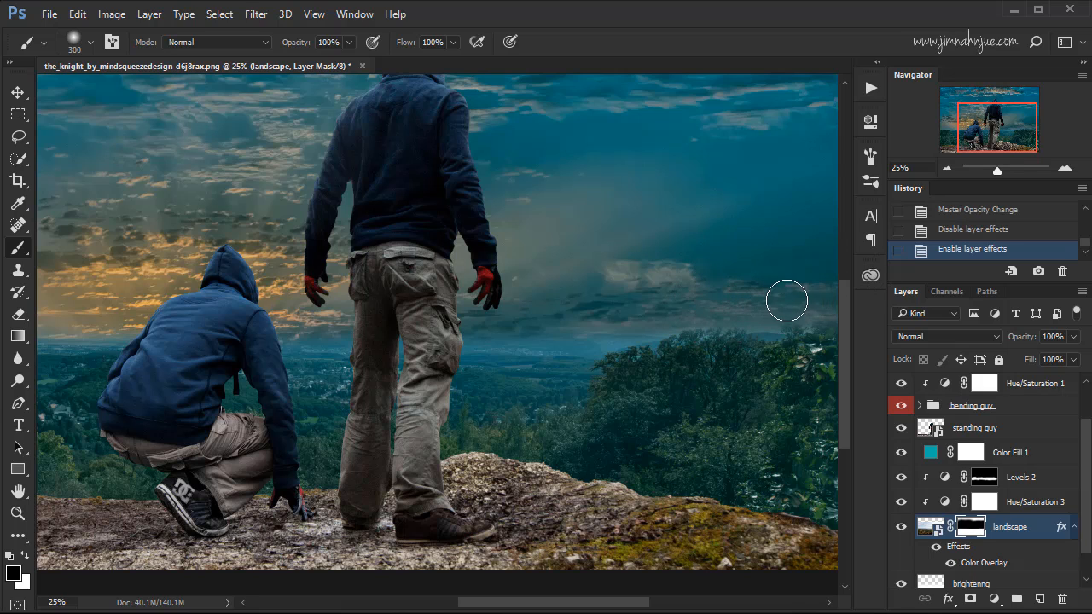
key("bracketright")
key("bracketright")
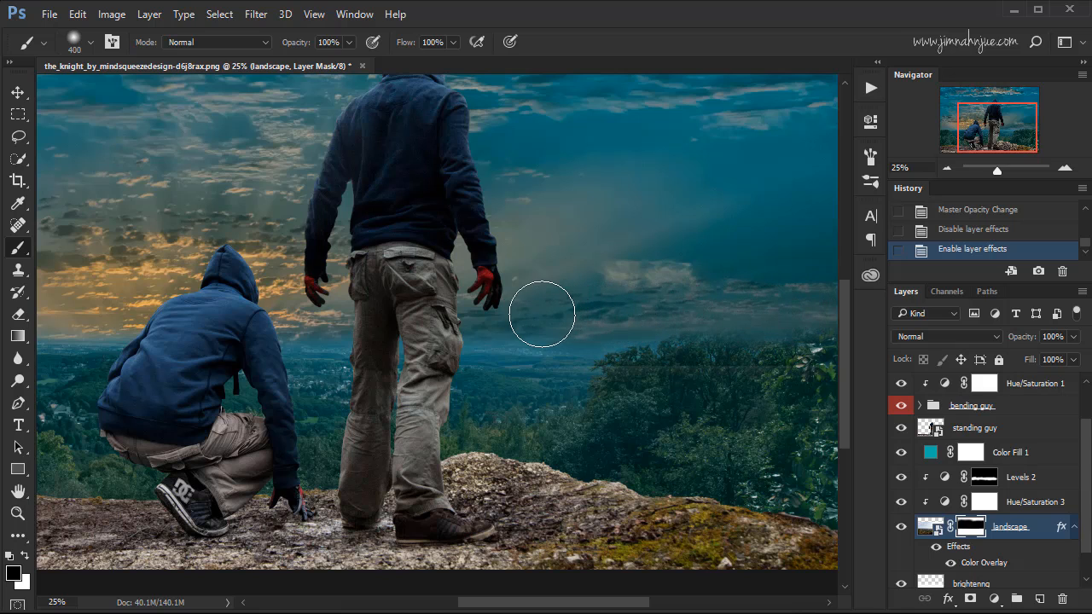
left_click_drag(497, 312, 438, 293)
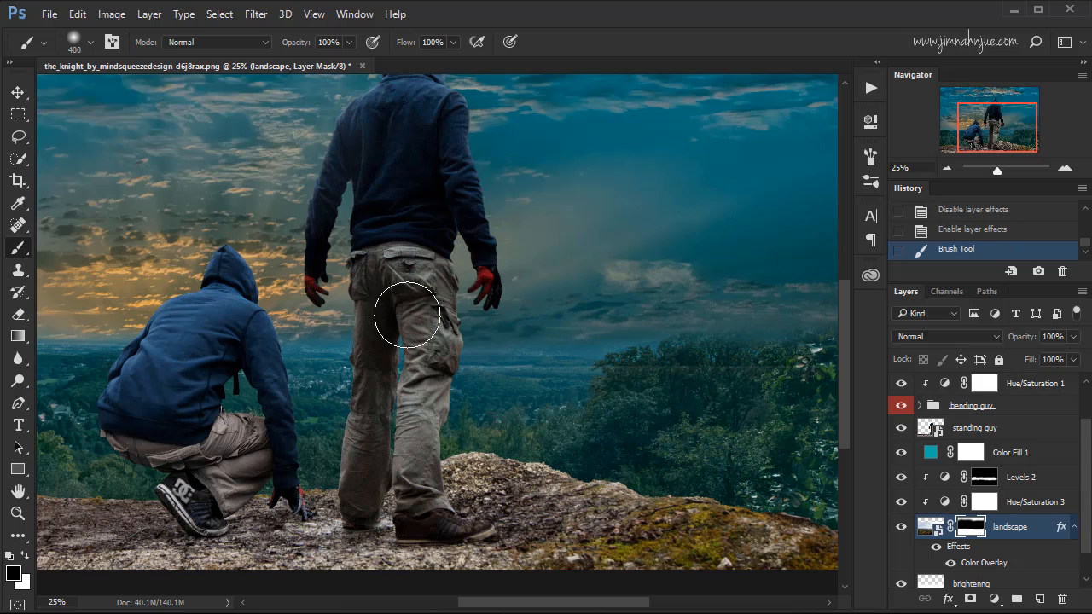
mouse_move(359, 317)
left_mouse_down()
mouse_move(484, 295)
mouse_move(263, 308)
mouse_move(205, 293)
mouse_move(274, 298)
mouse_move(103, 303)
left_mouse_up()
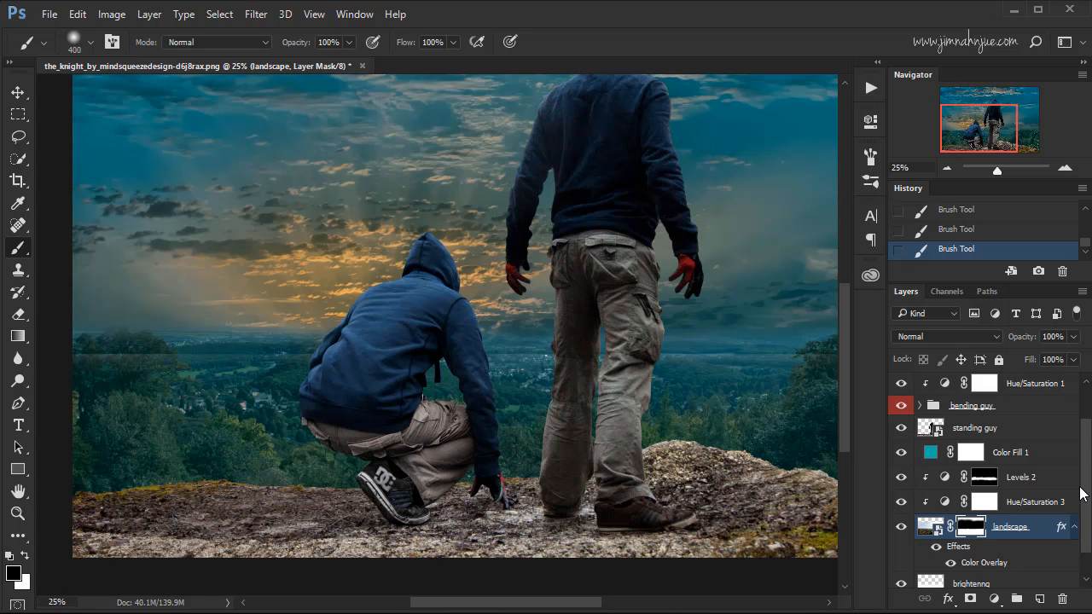
Shift the sunset layer slightly down to meet the landscape's horizon, and compare the image with the teal fill hidden and shown.
scroll(1077, 503, "down", 2)
left_click(979, 582)
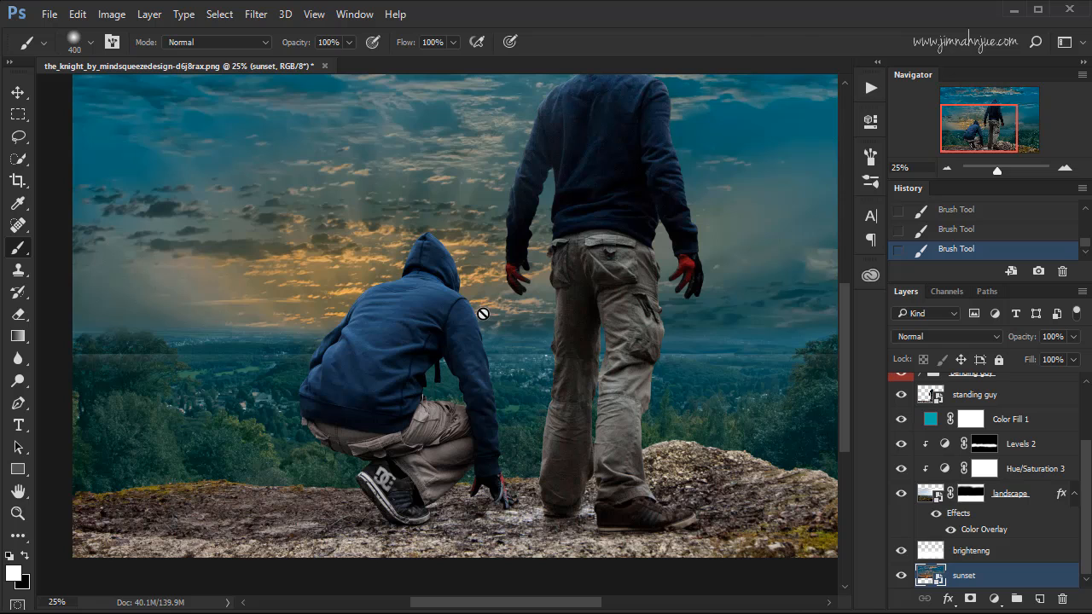
key("v")
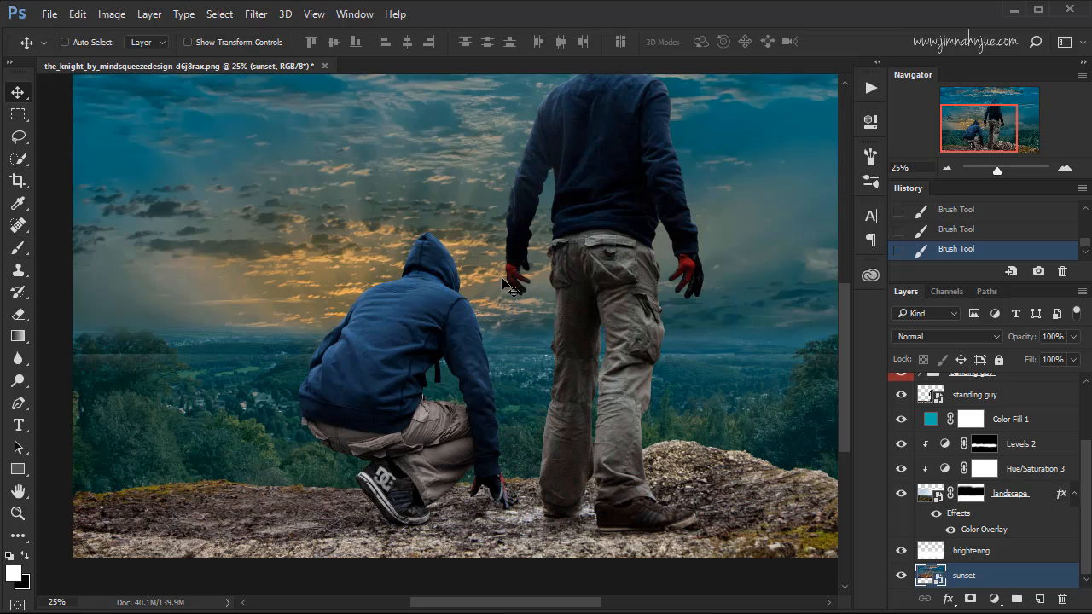
left_click_drag(510, 288, 507, 309)
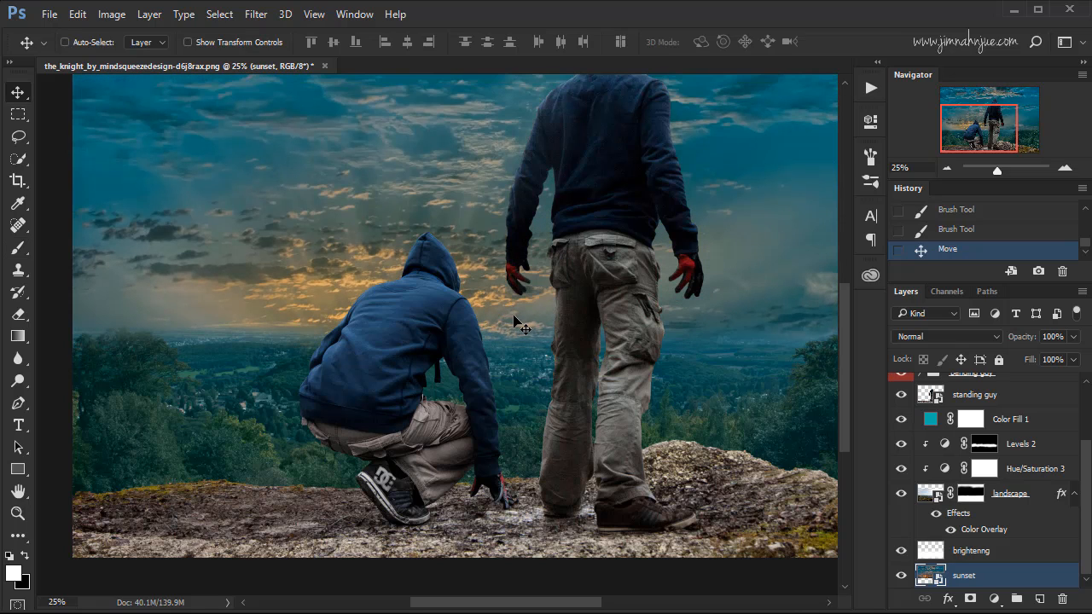
key("ctrl+0")
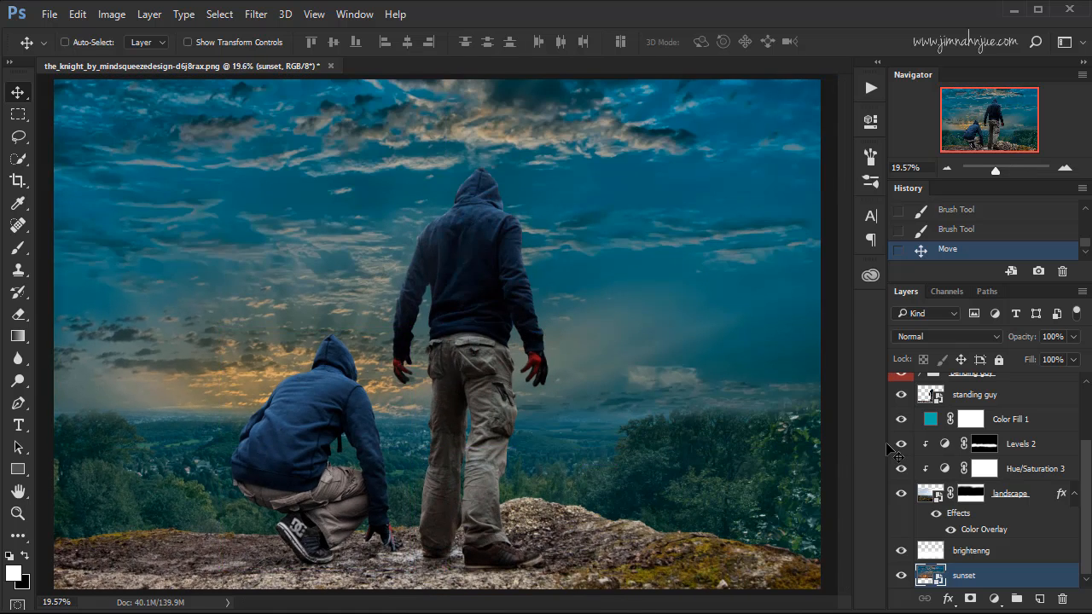
left_click(901, 422)
left_click(901, 422)
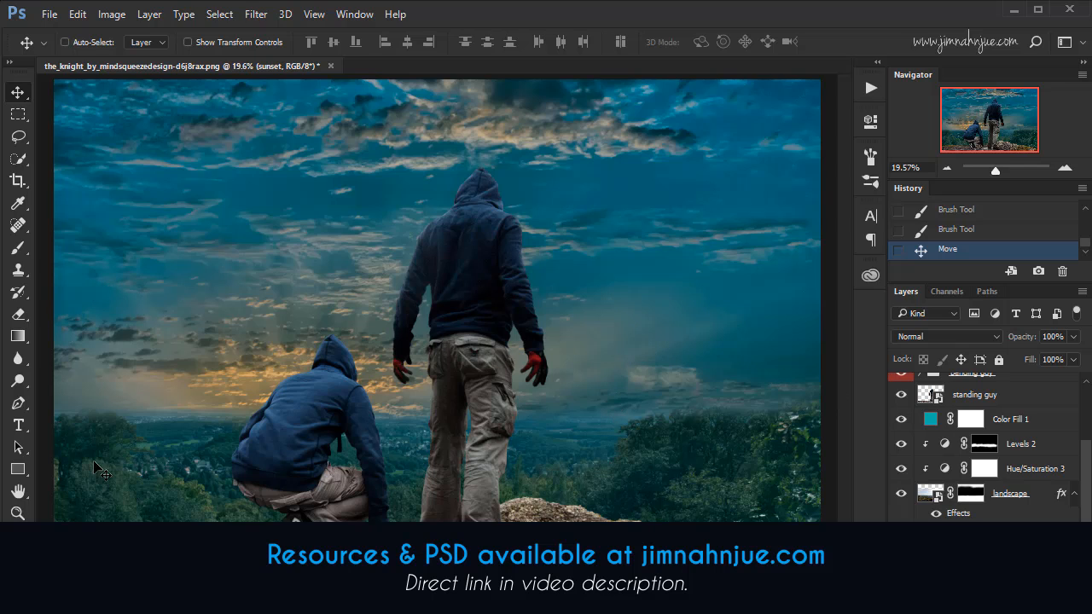
Place the hanging_branches_02_png___by_alzstock-d5r86c7 image as an embedded object above the Hue/Saturation 2 adjustment.
left_click_drag(1086, 476, 1090, 401)
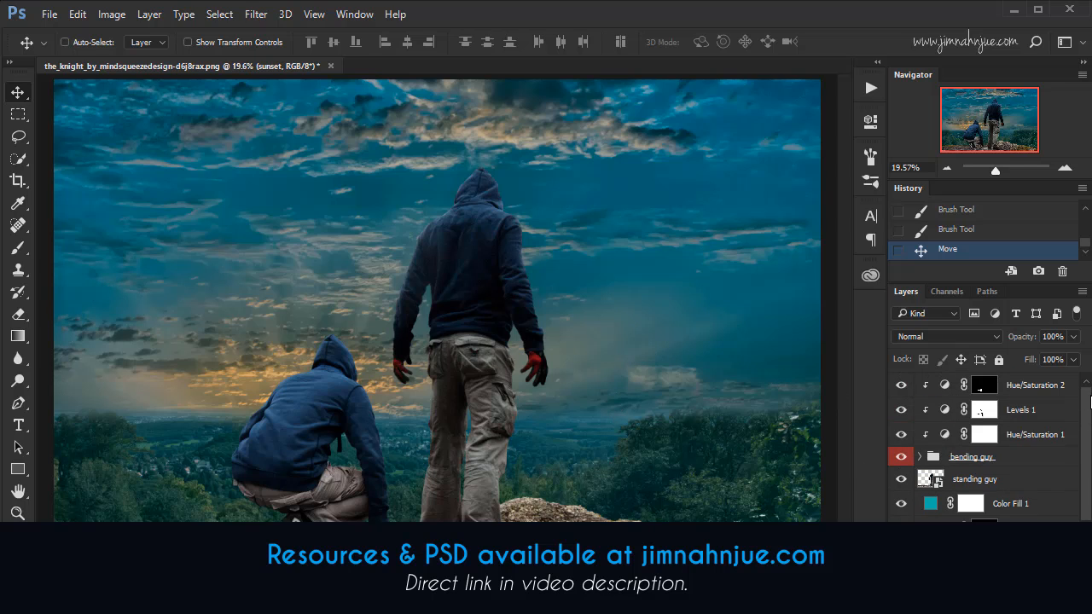
left_click(1044, 386)
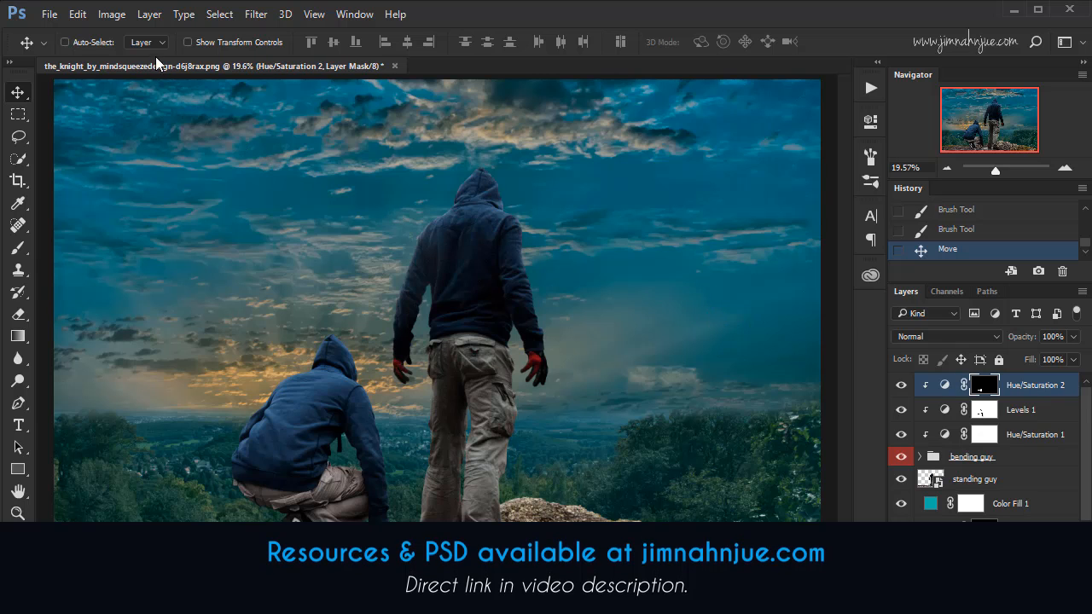
left_click(49, 15)
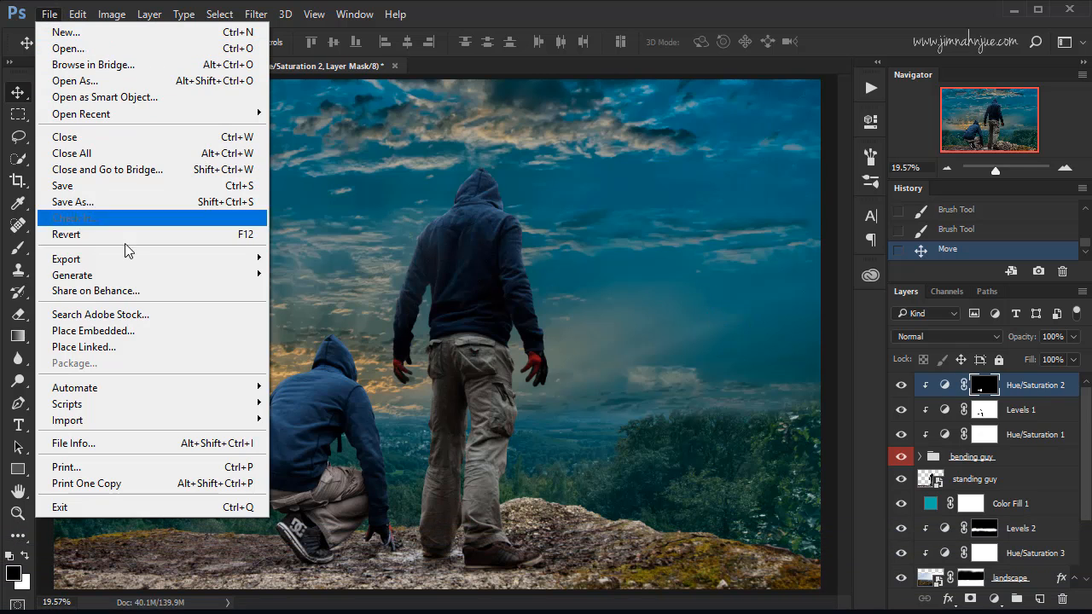
left_click(169, 333)
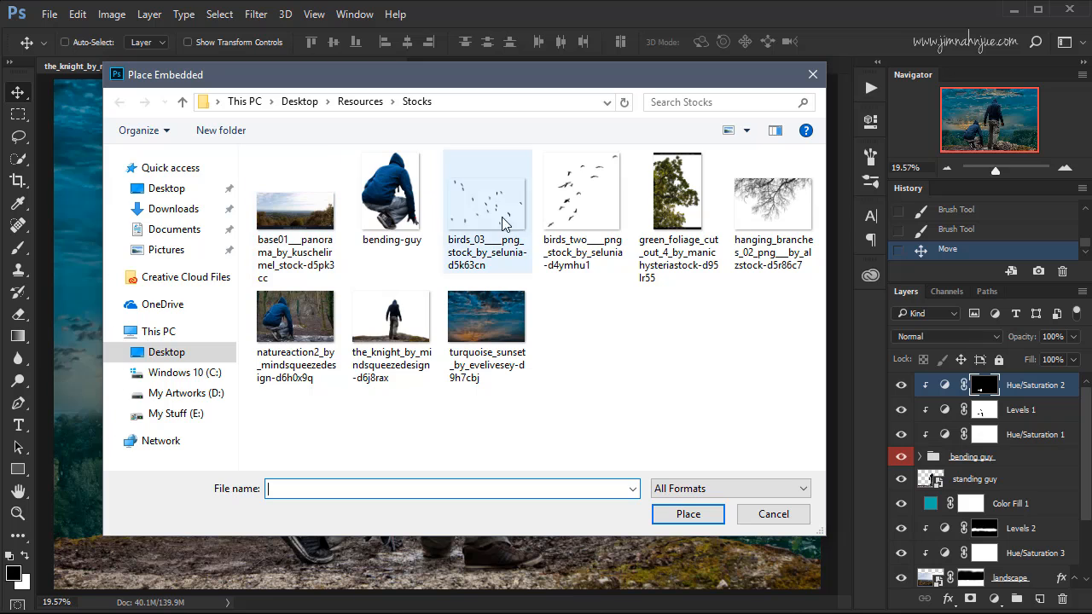
left_click(770, 206)
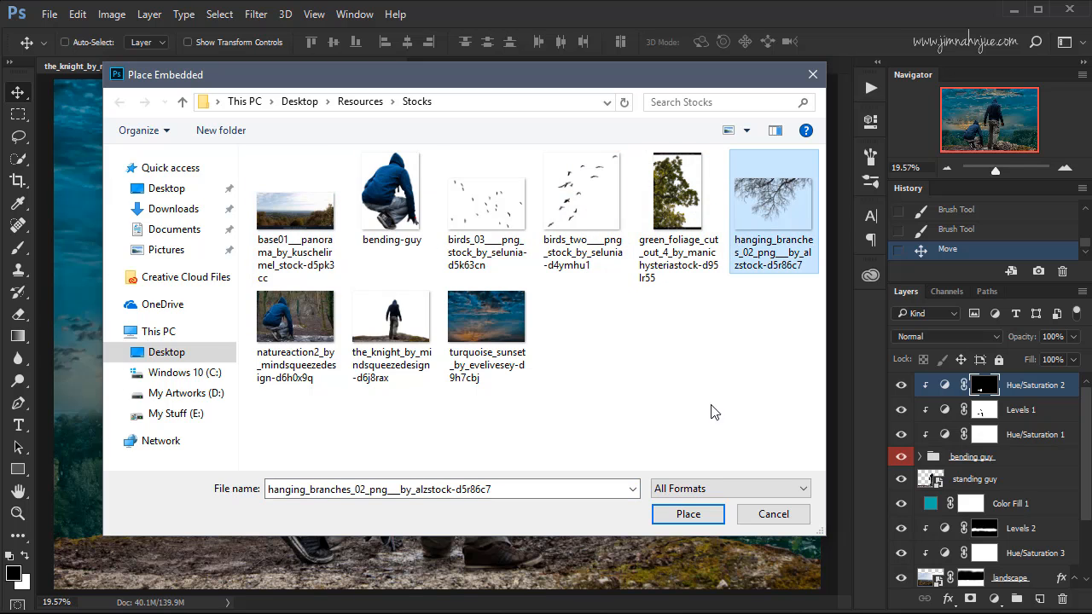
left_click(689, 514)
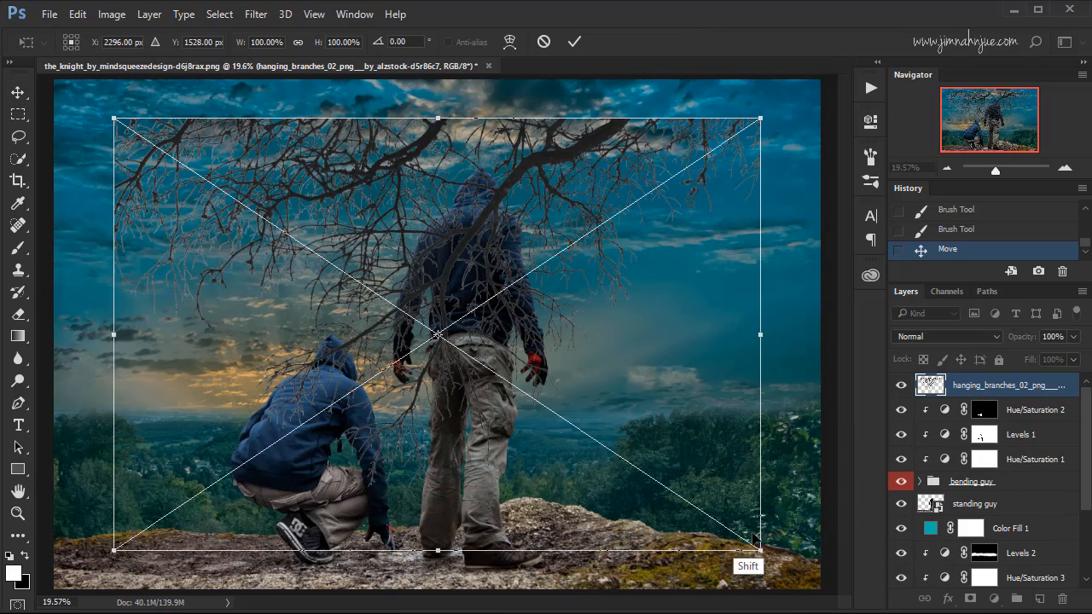
Scale the placed branches to about 53%, flip them horizontally and fit them into the image's upper-left corner, partly beyond the canvas.
left_click_drag(760, 549, 631, 433)
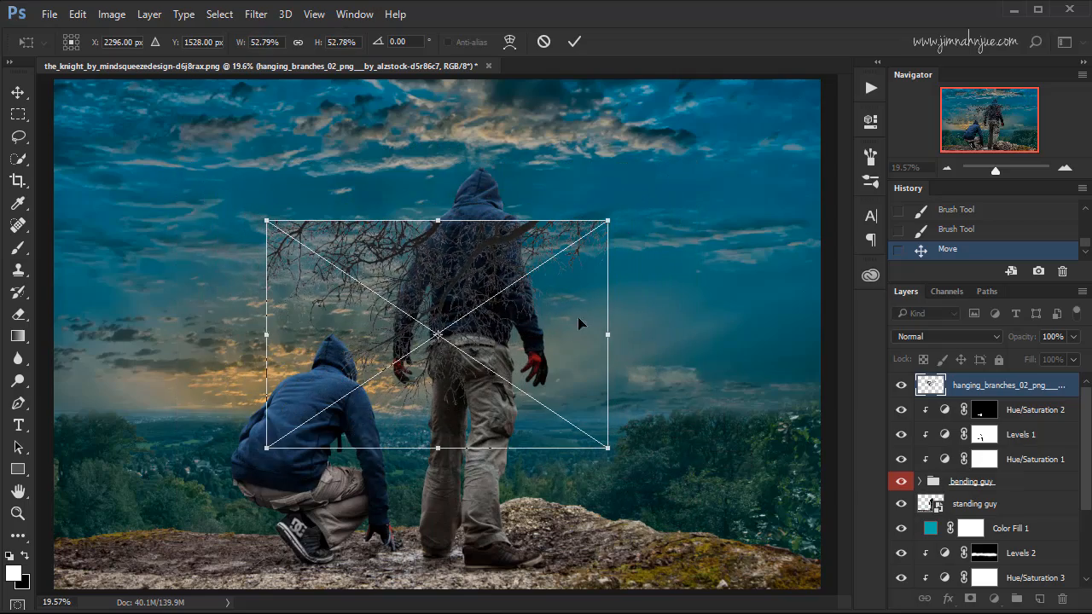
left_click_drag(537, 331, 330, 205)
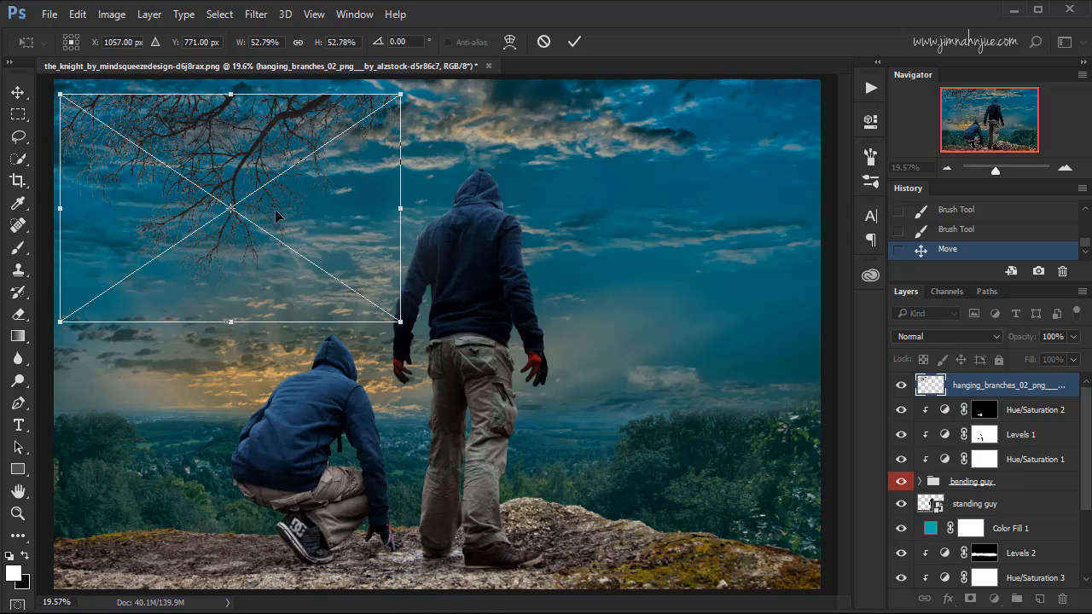
right_click(242, 163)
left_click(322, 390)
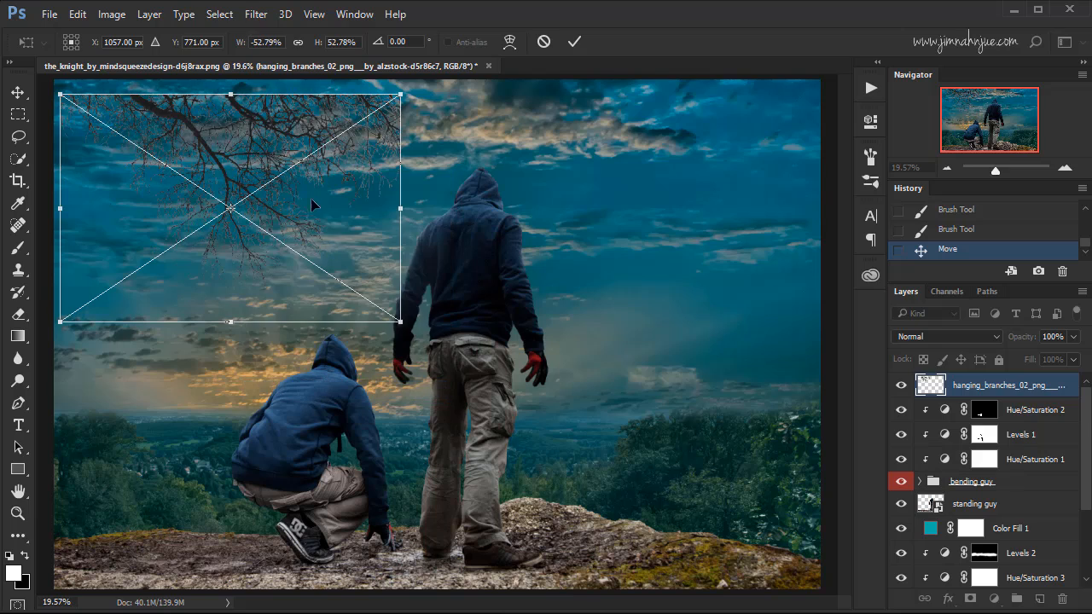
left_click_drag(314, 215, 195, 141)
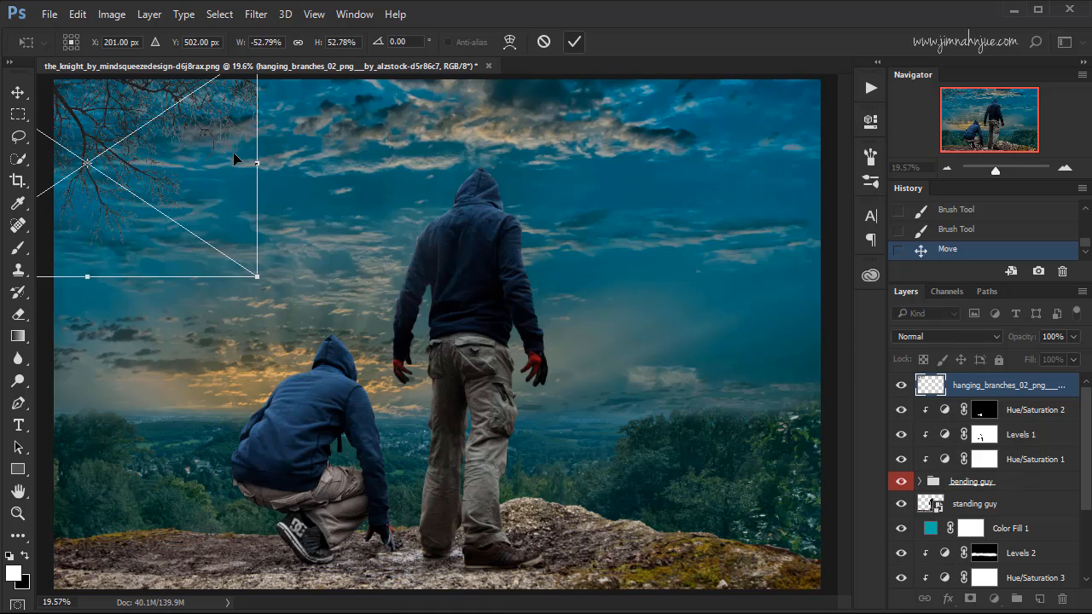
key("Return")
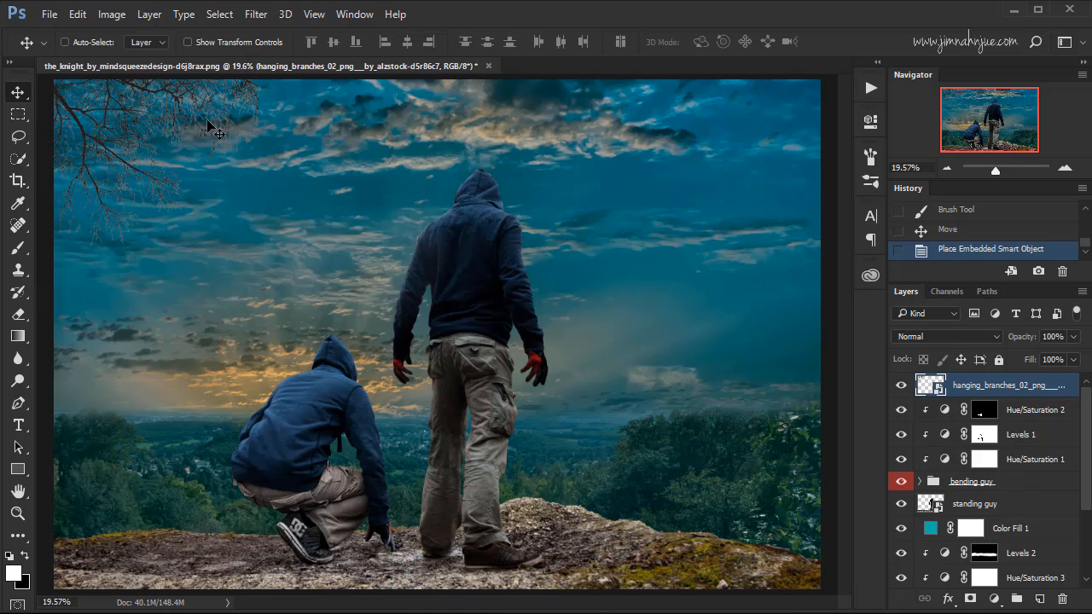
Inspect the placed branches' fine twigs against the sky up close.
key("ctrl+plus")
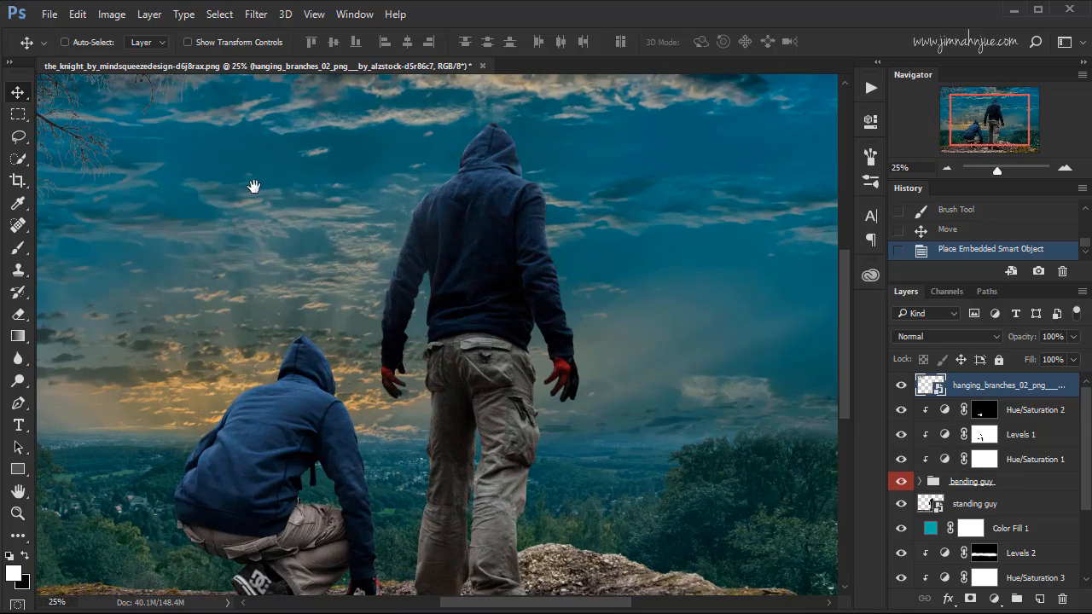
left_click_drag(251, 186, 509, 290)
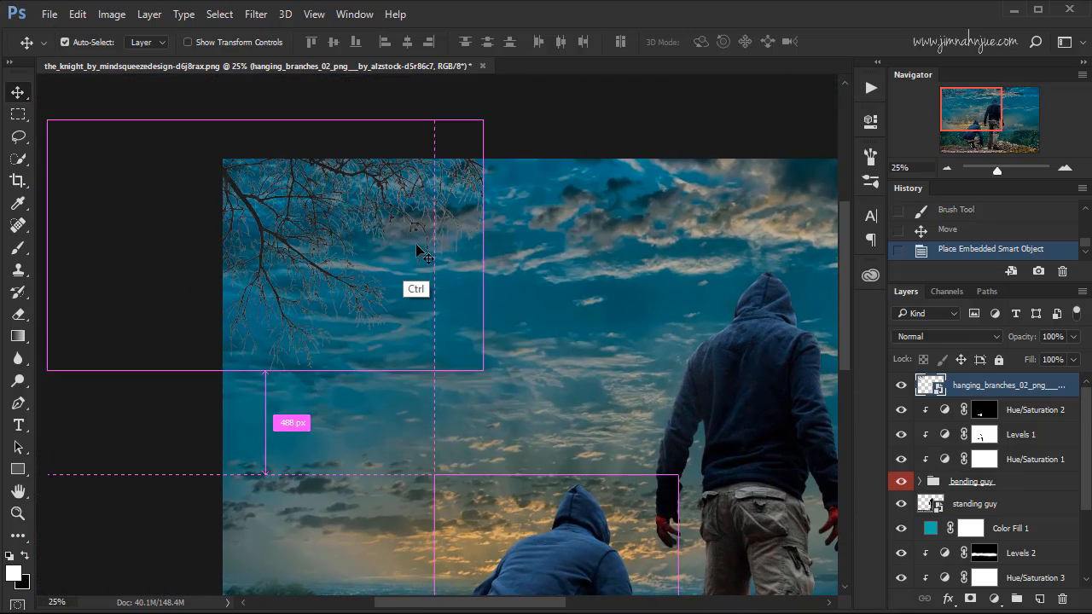
key("ctrl+plus")
key("ctrl+plus")
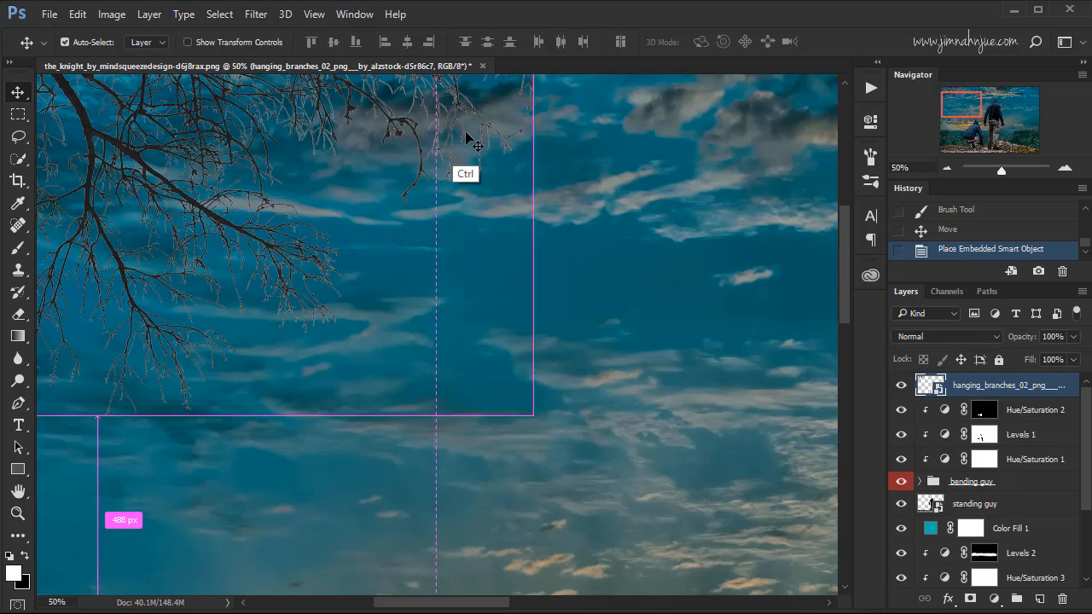
key("ctrl+0")
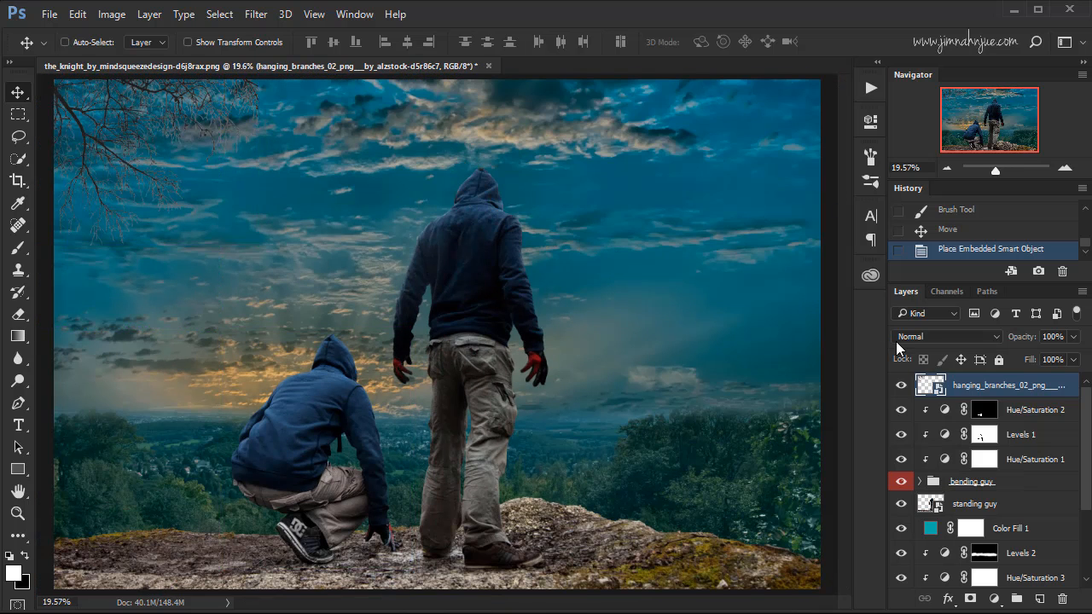
Rename the placed branches layer as hanging branches and mask it with a selection loaded from its own pixels.
double_click(1010, 384)
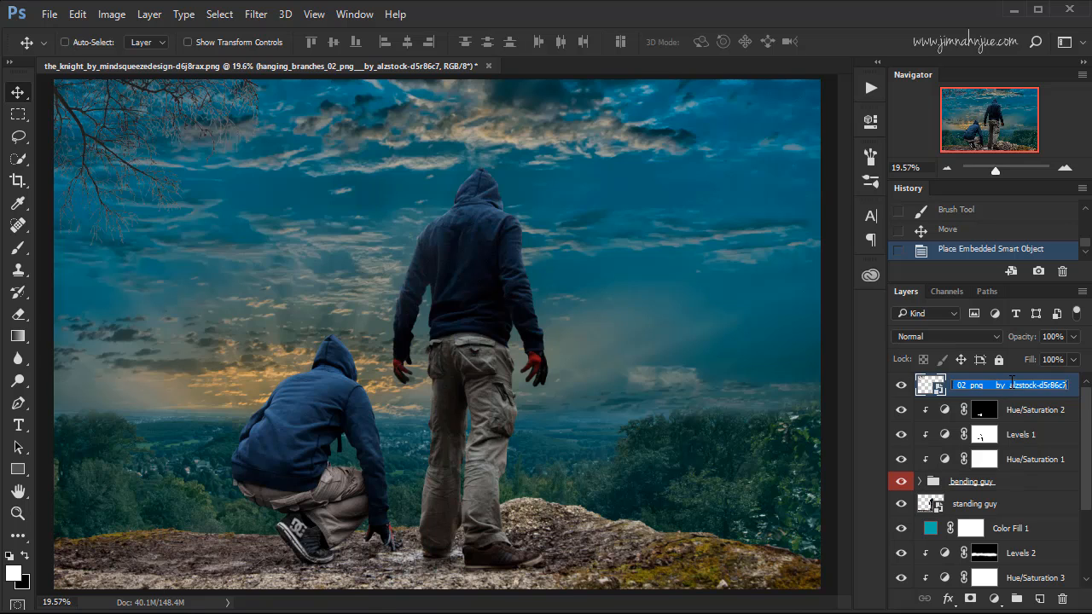
type("hanging branches")
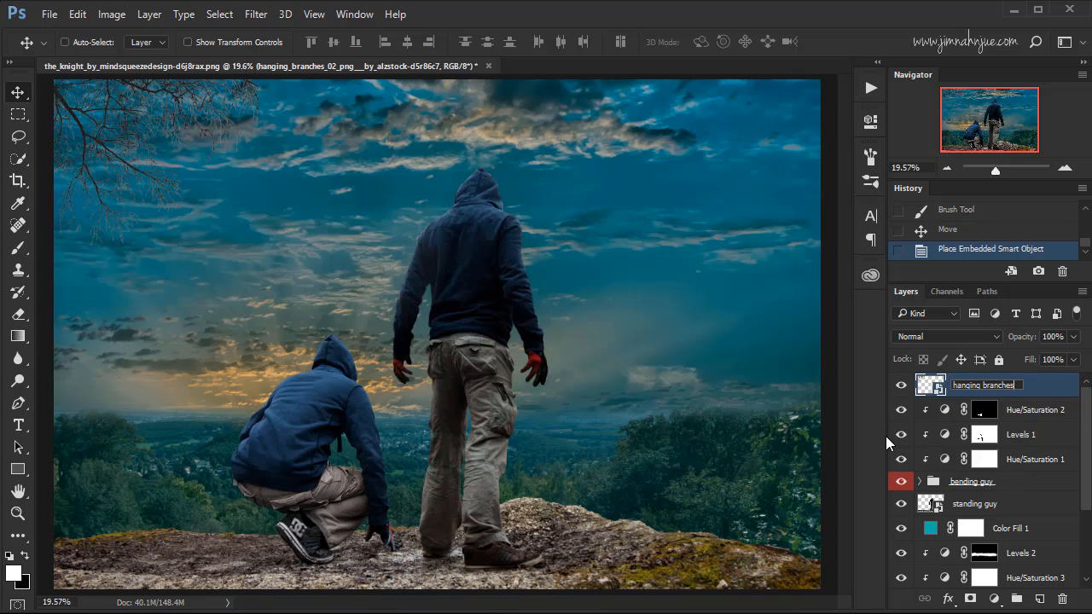
left_click(1038, 387)
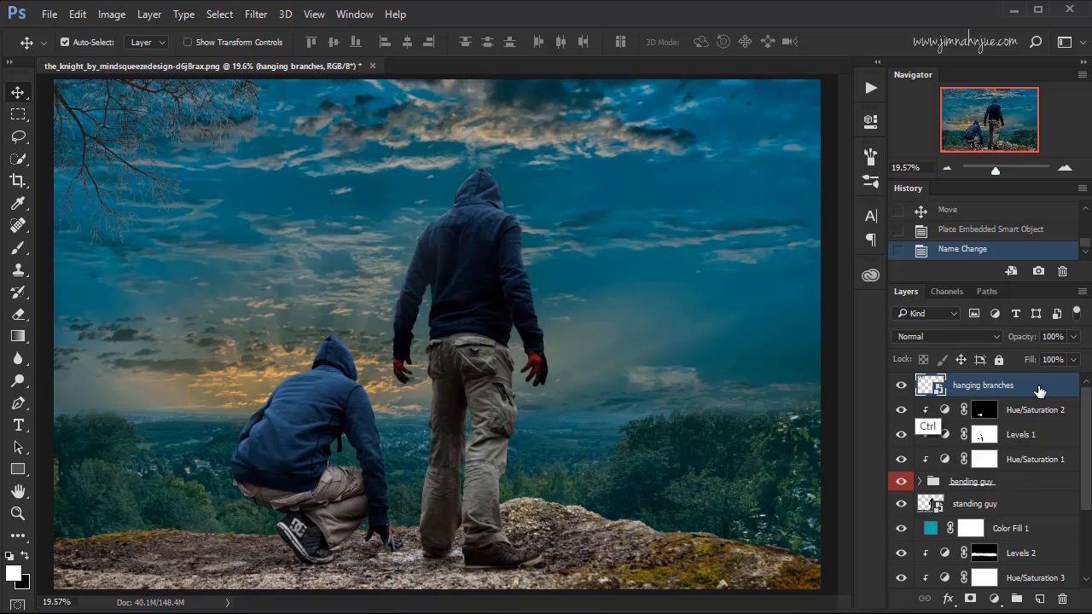
left_click(934, 388, "ctrl")
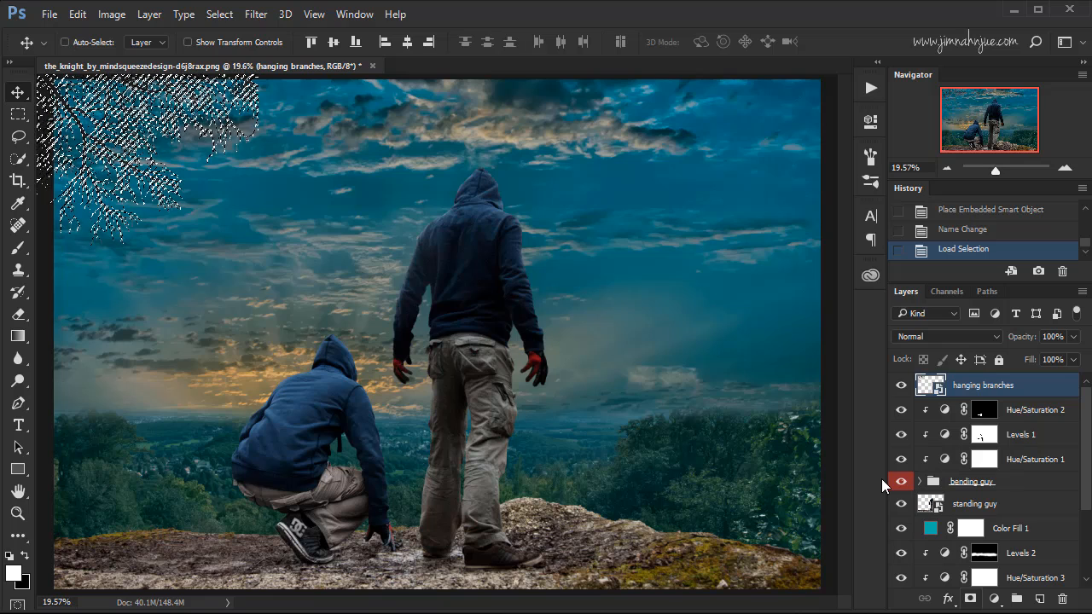
left_click(970, 598)
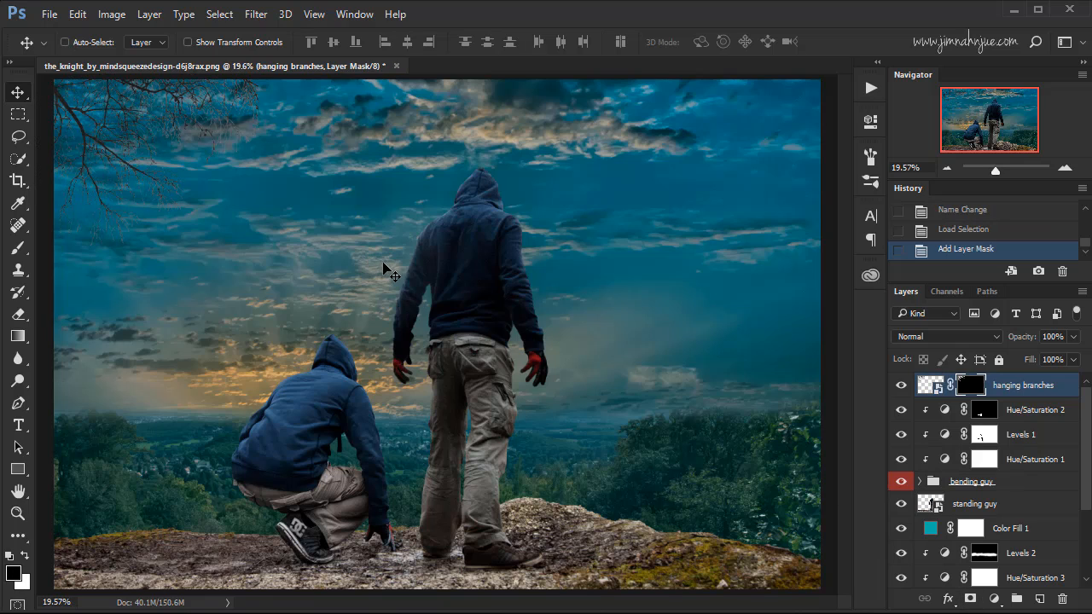
Compare the branches' twigs against the sky with the hanging branches mask disabled and enabled.
key("ctrl+plus")
left_click_drag(358, 249, 556, 329)
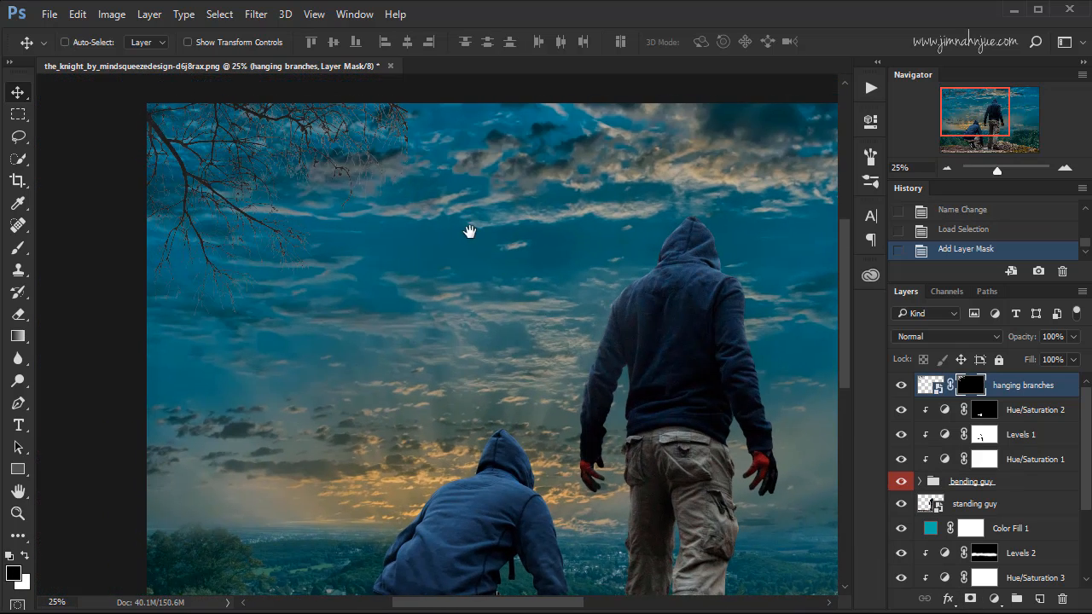
left_click_drag(469, 231, 504, 273)
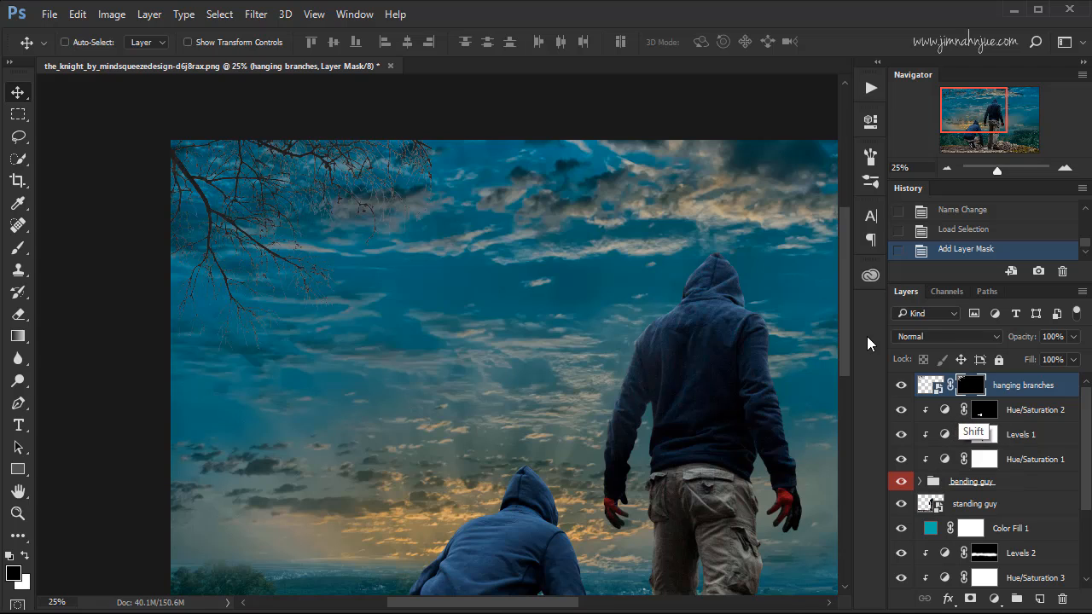
left_click(971, 385, "shift")
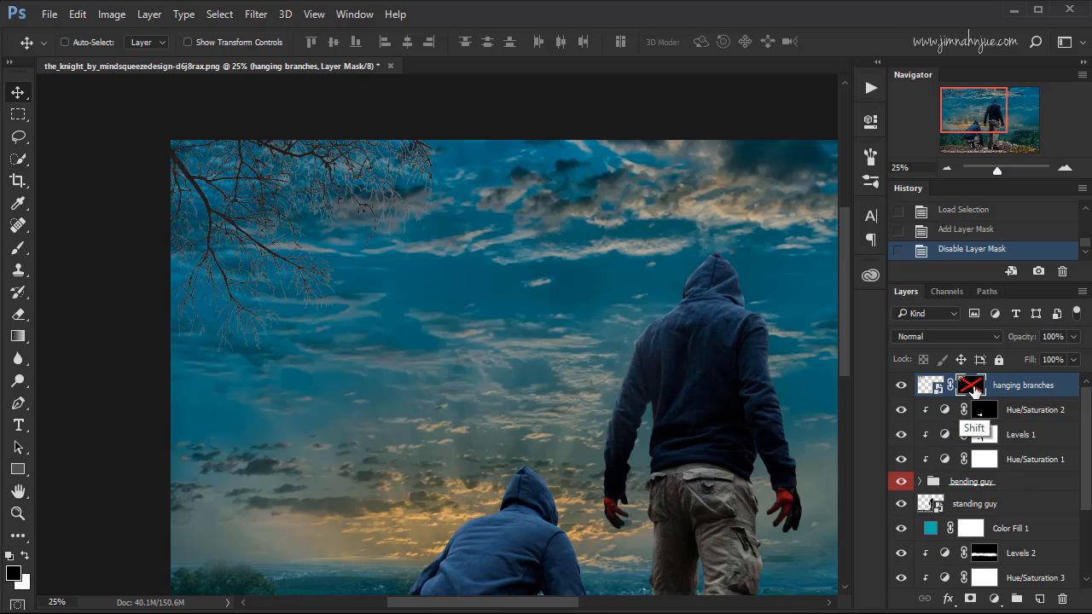
left_click(975, 388, "shift")
left_click(976, 389, "shift")
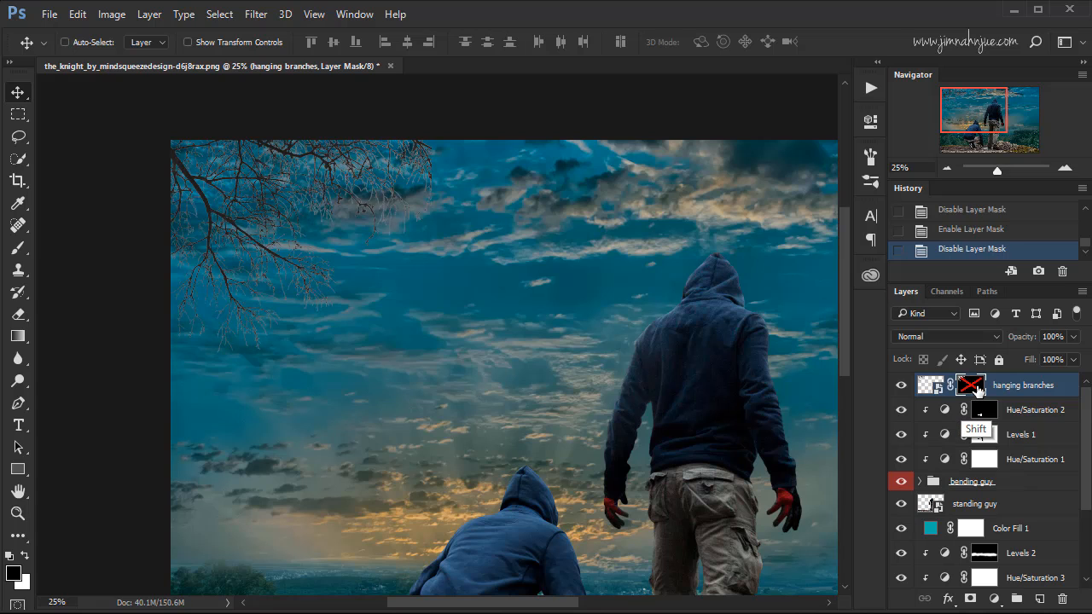
left_click(977, 389, "shift")
key("ctrl")
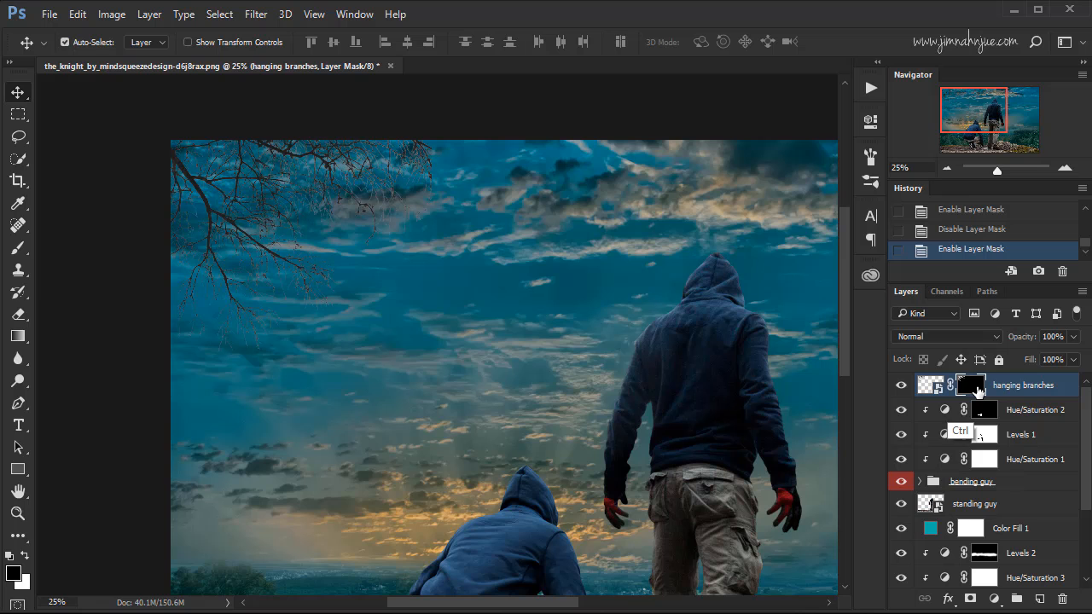
key("ctrl+0")
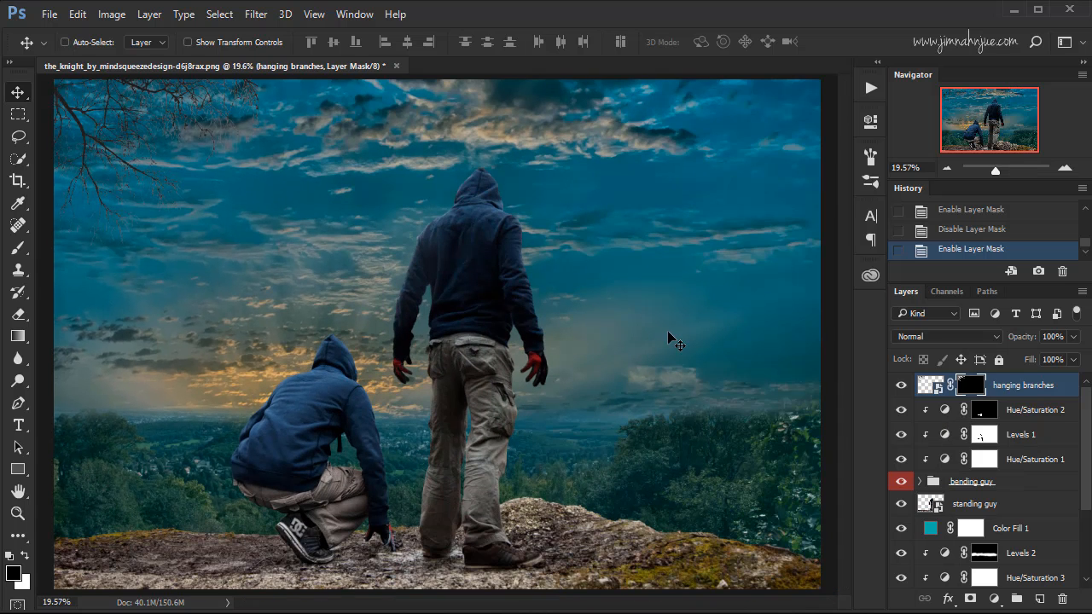
Place the green_foliage_cut_out_4_by_manichysteriastock-d95lr55 image as an embedded object above the hanging branches layer.
left_click(48, 16)
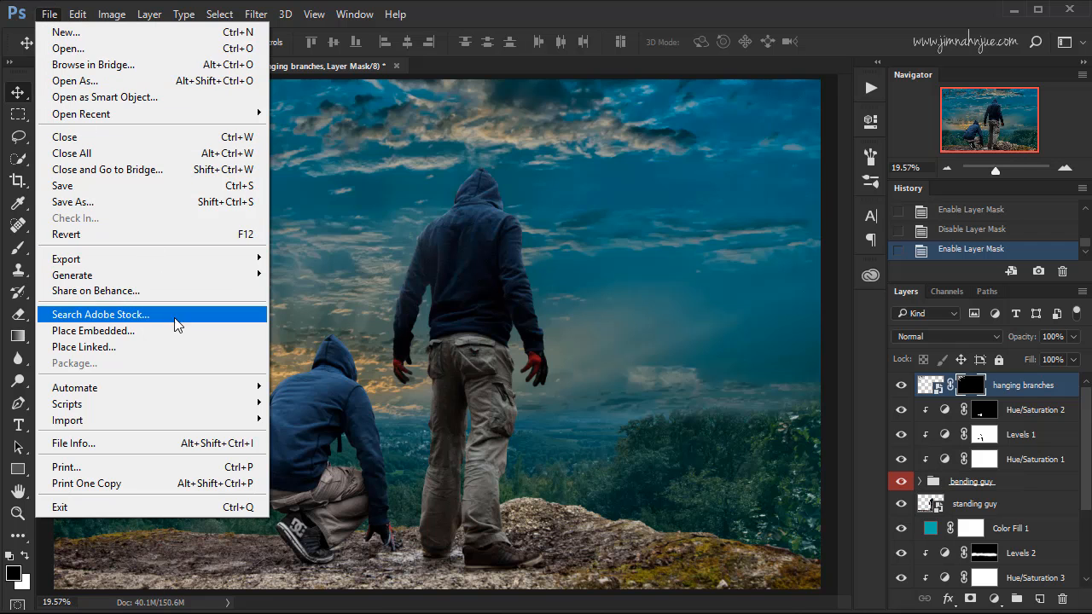
left_click(170, 333)
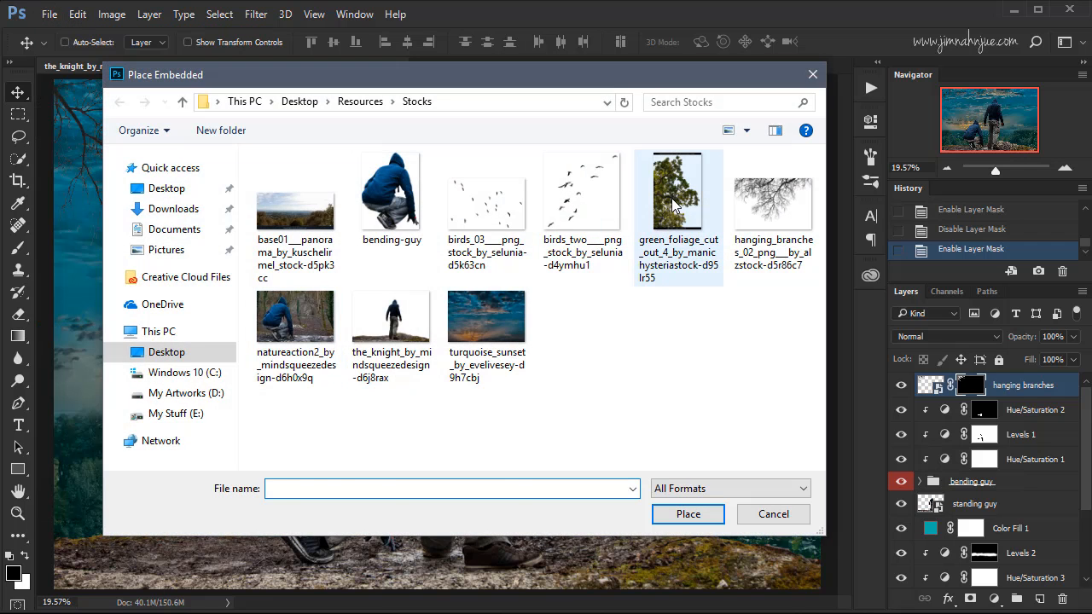
left_click(656, 230)
left_click(688, 513)
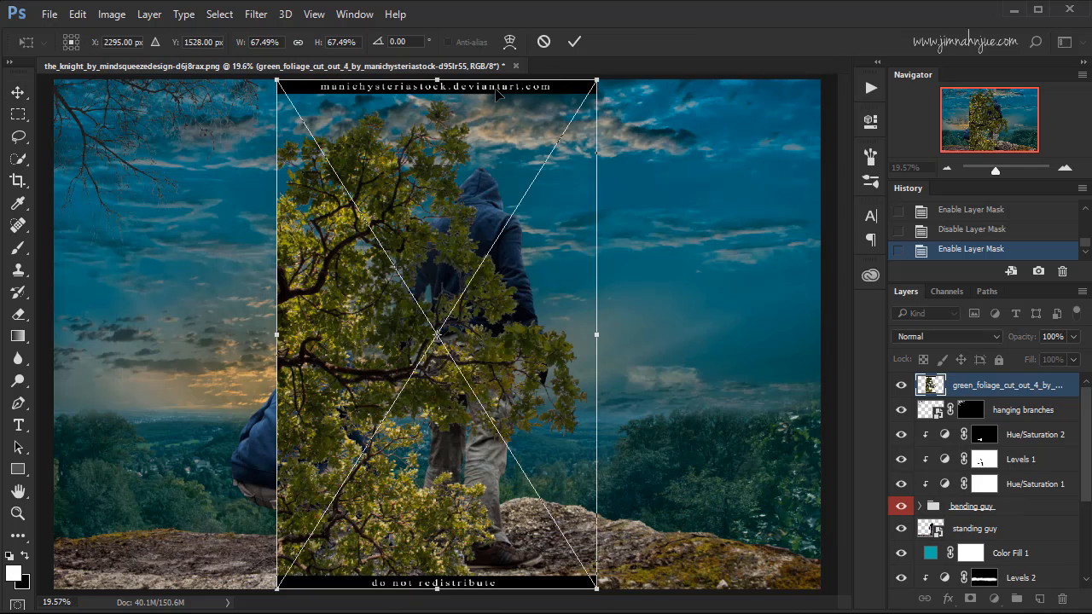
Scale the placed foliage to about 57% and fit it partly beyond the canvas's left edge, at X 10.50 px and Y 2111.50 px.
left_click_drag(482, 362, 166, 414)
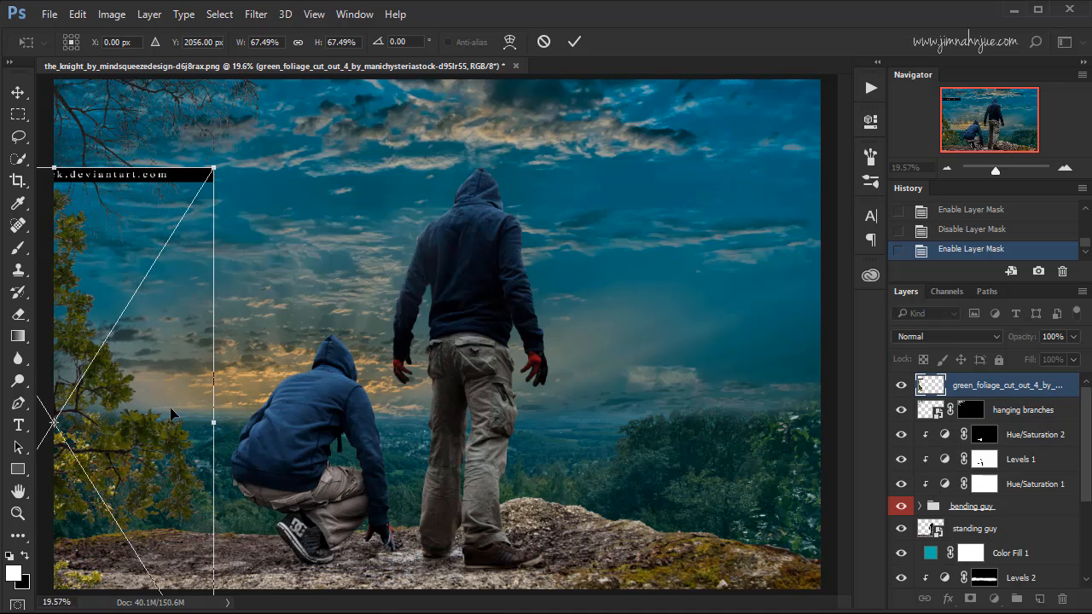
key("shift+Right")
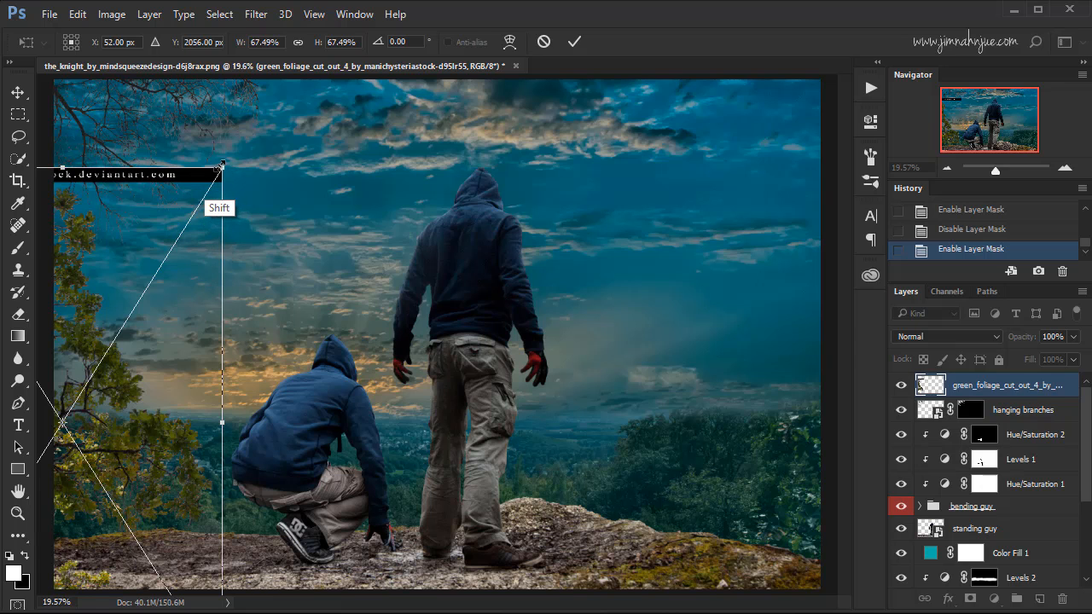
left_click_drag(222, 163, 173, 248)
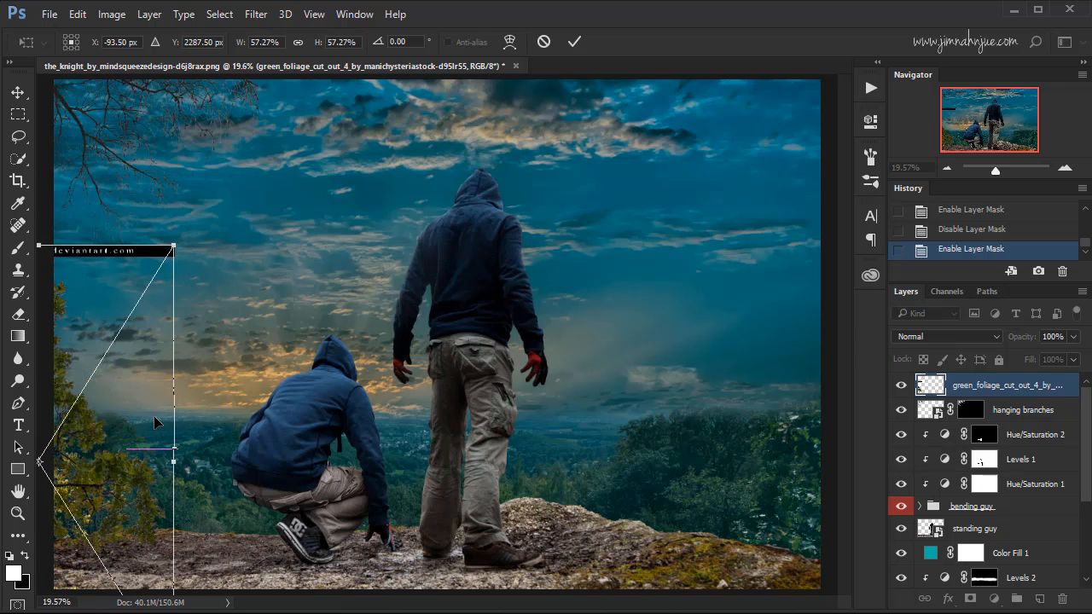
mouse_move(154, 416)
left_mouse_down()
mouse_move(166, 405)
mouse_move(158, 433)
left_mouse_up()
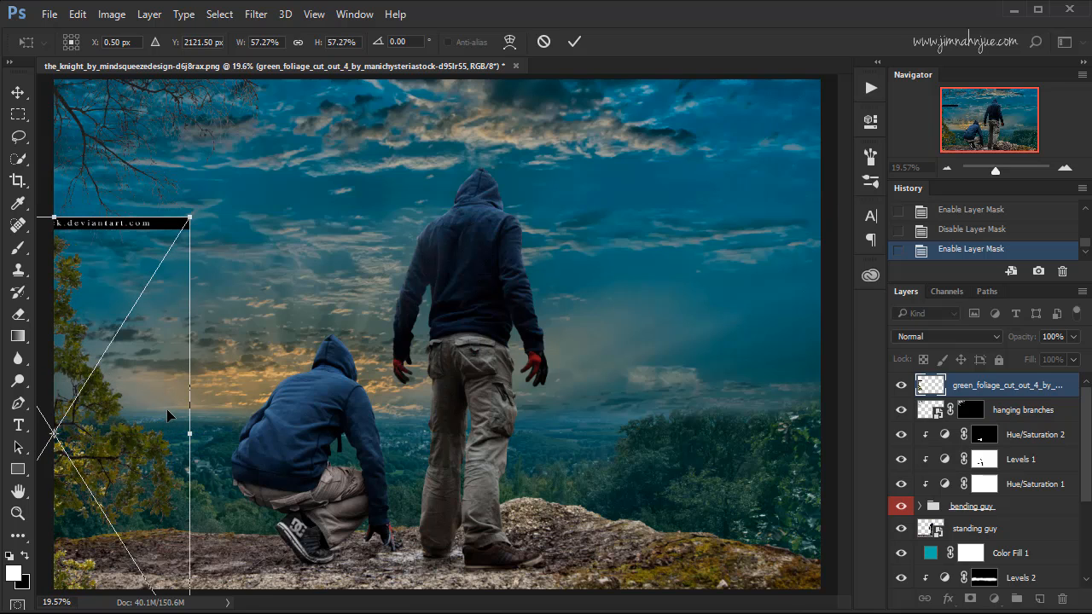
key("shift+Right")
key("shift+Up")
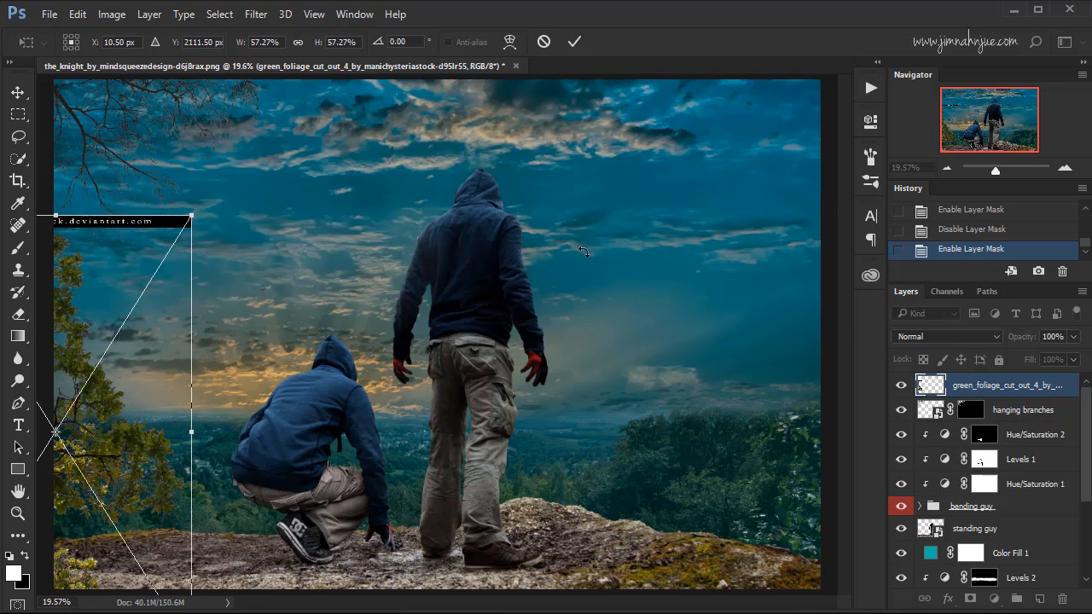
left_click(574, 41)
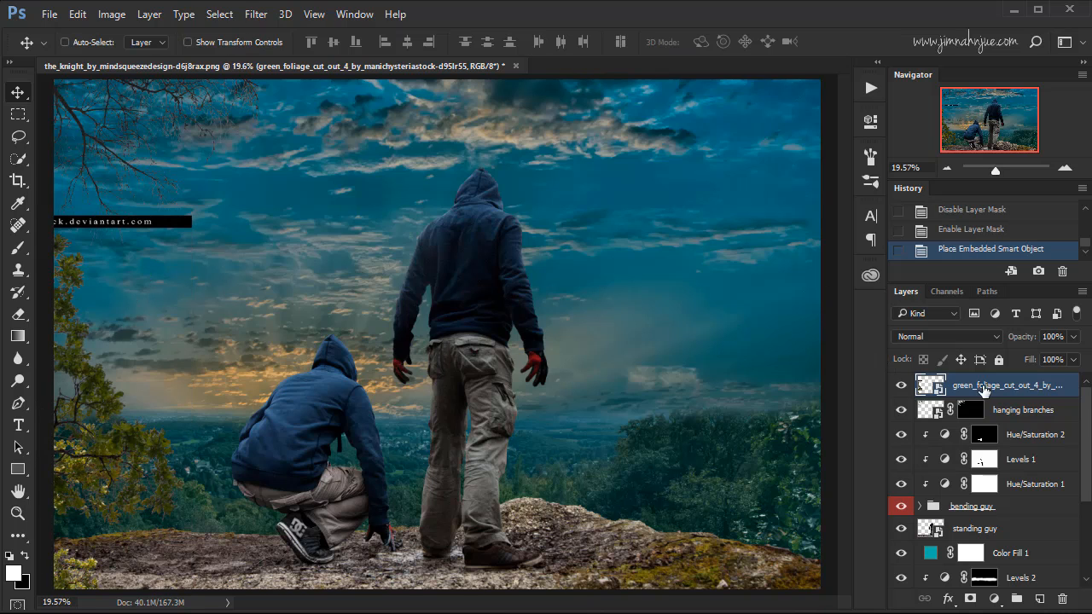
Rename the placed green foliage layer as left foliage.
double_click(987, 385)
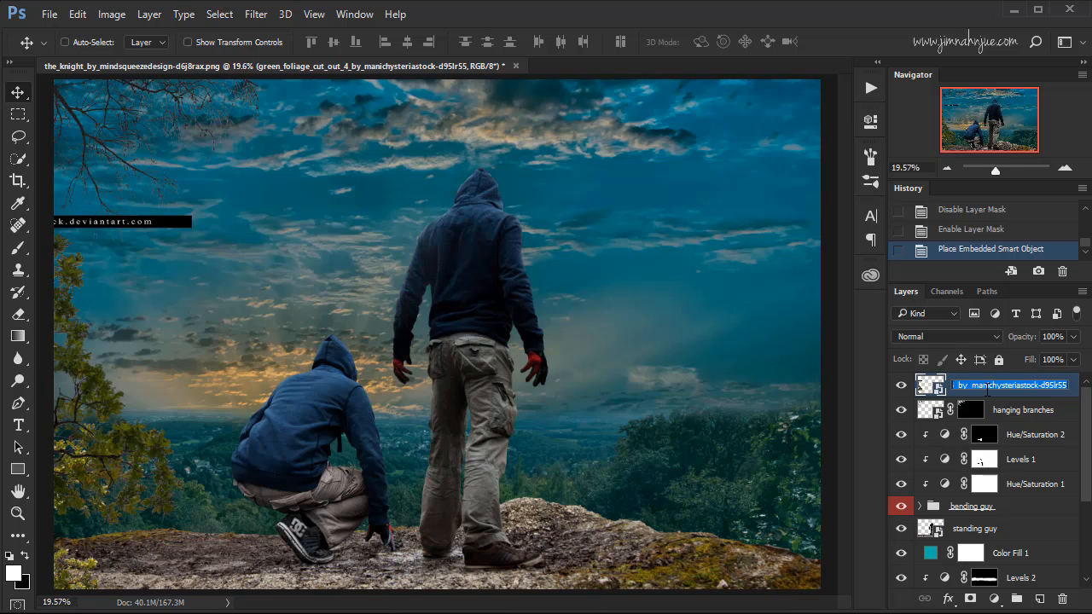
type("left foliage")
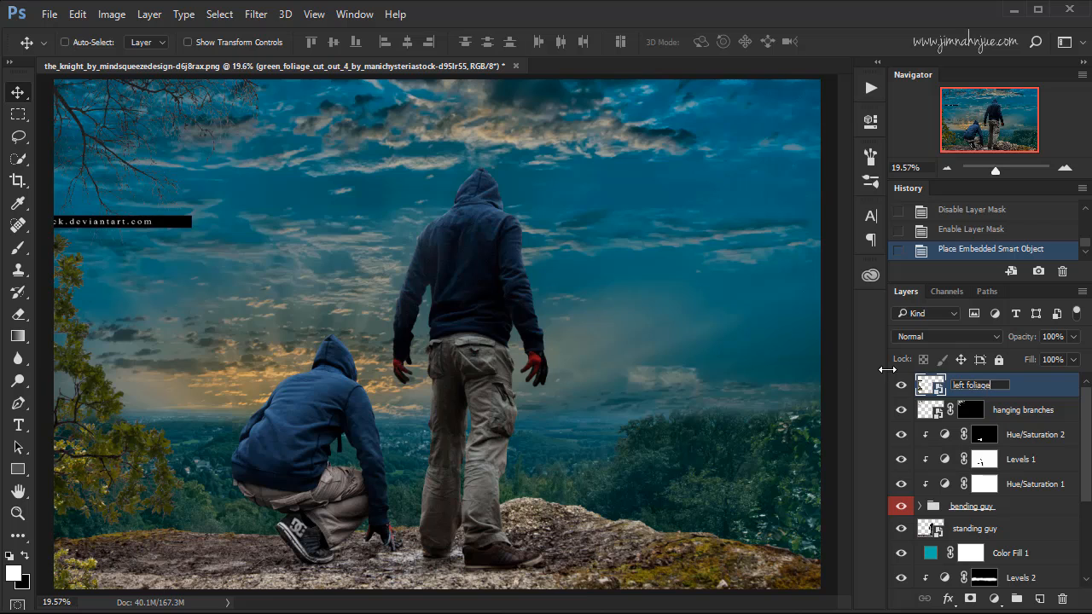
left_click(1017, 392)
Add a white mask to the left foliage layer and paint out the black watermark strip above the leaves with a black brush.
left_click(971, 599)
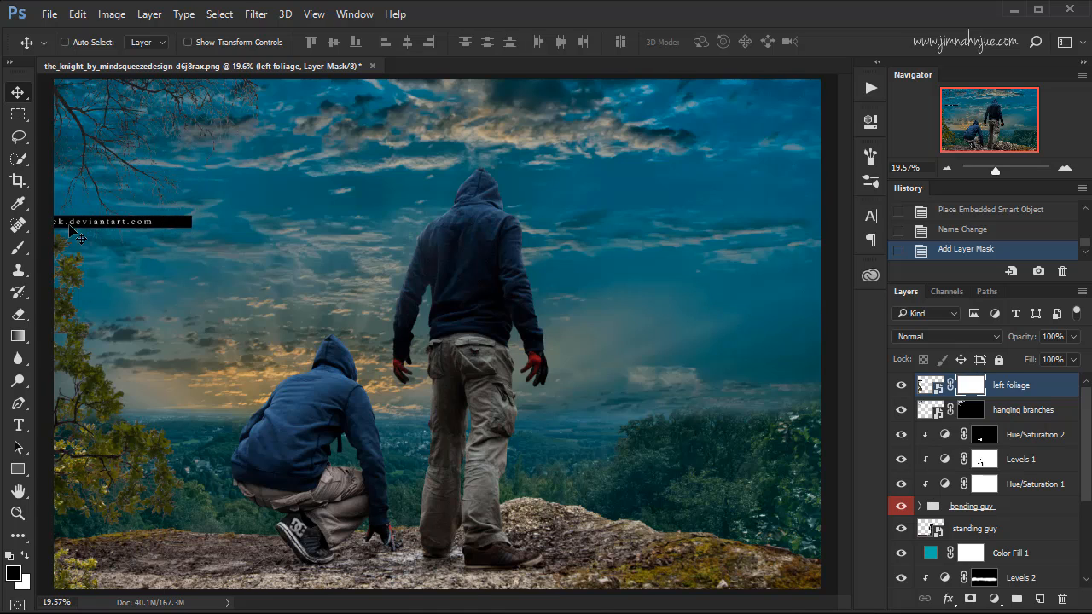
left_click(18, 247)
key("bracketleft")
key("bracketleft")
key("bracketleft")
key("bracketleft")
key("bracketleft")
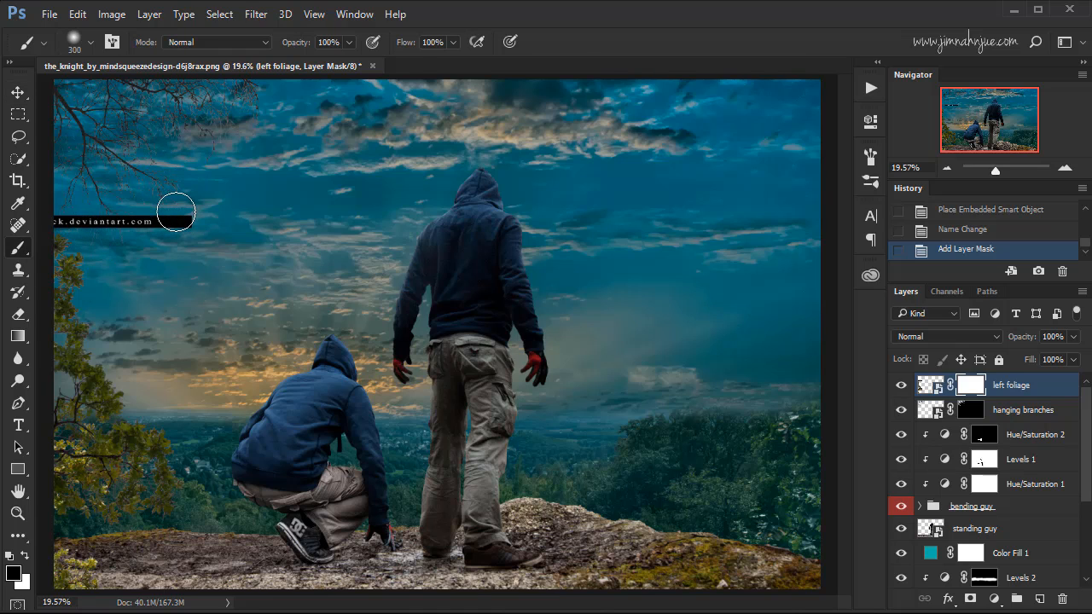
key("bracketright")
mouse_move(198, 221)
left_mouse_down()
mouse_move(55, 219)
mouse_move(65, 220)
left_mouse_up()
key("bracketleft")
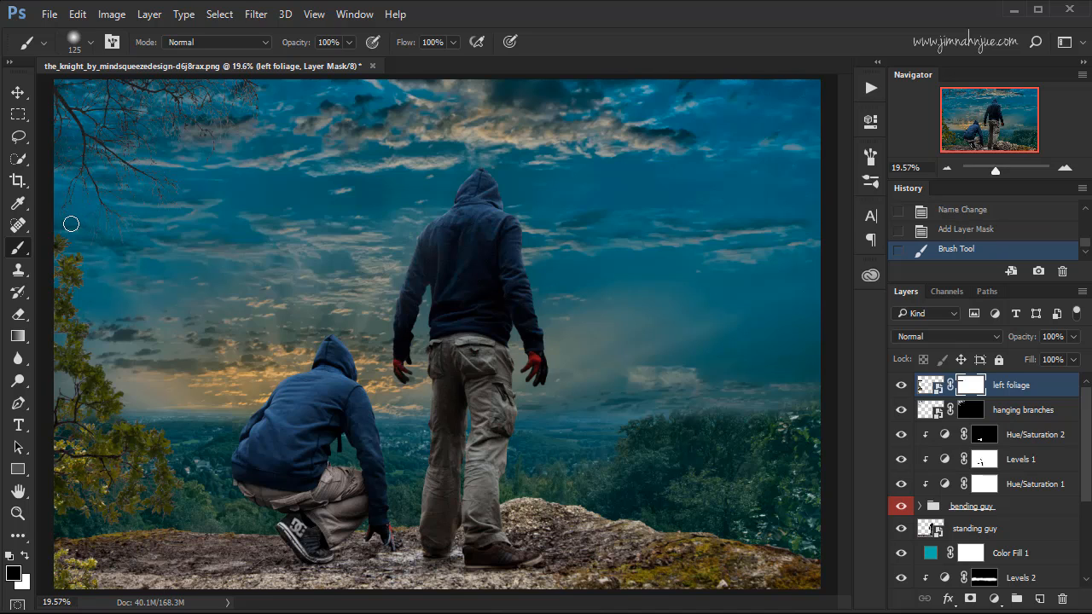
left_click(138, 224)
left_click(71, 221)
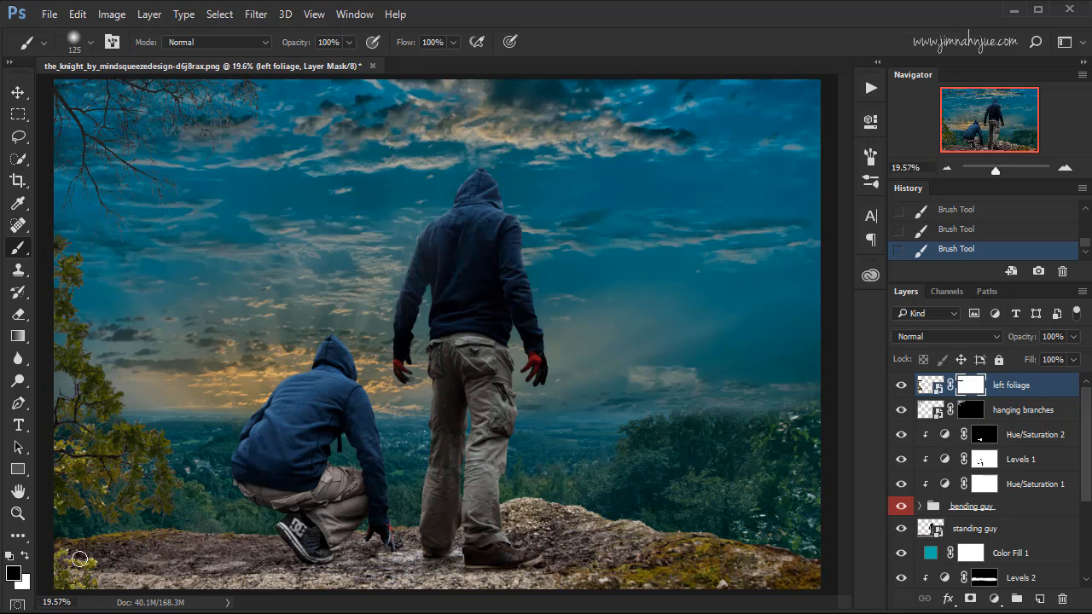
Mask out the small foliage clump in the image's lower-left corner with a 400 px brush.
key("bracketright")
key("bracketright")
key("bracketright")
key("bracketright")
key("bracketright")
key("bracketright")
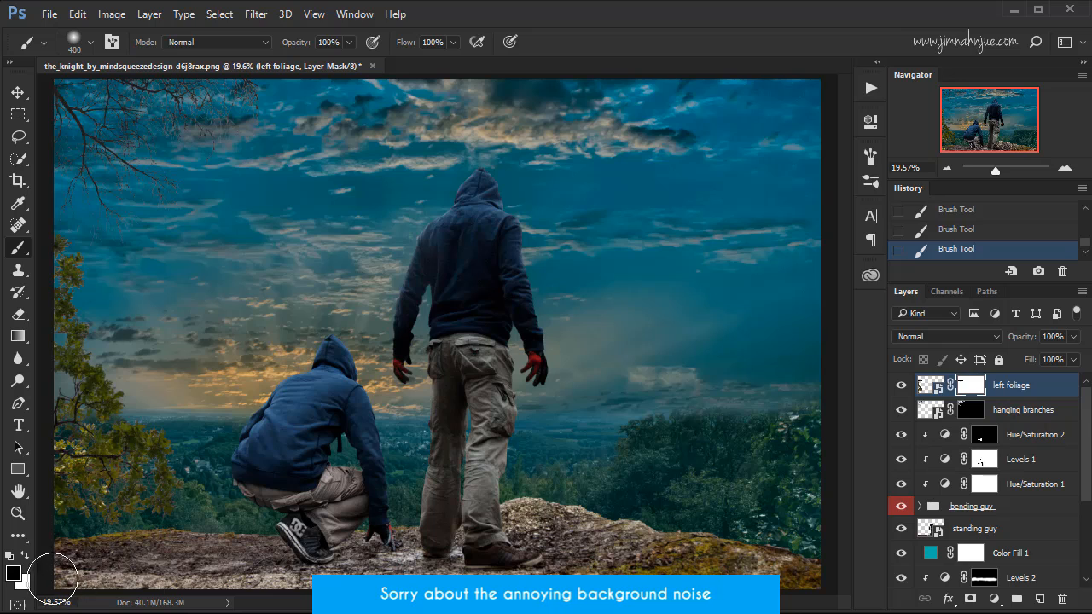
mouse_move(81, 589)
left_mouse_down()
mouse_move(68, 582)
mouse_move(83, 568)
left_mouse_up()
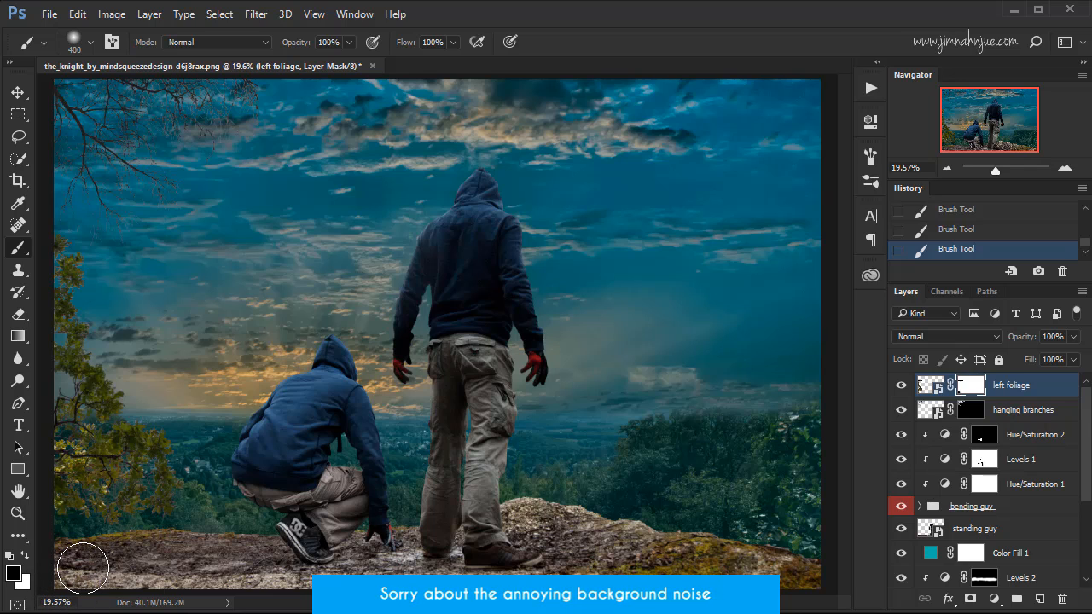
Rotate the left foliage layer by about 4.6 degrees with Free Transform.
left_click(928, 385)
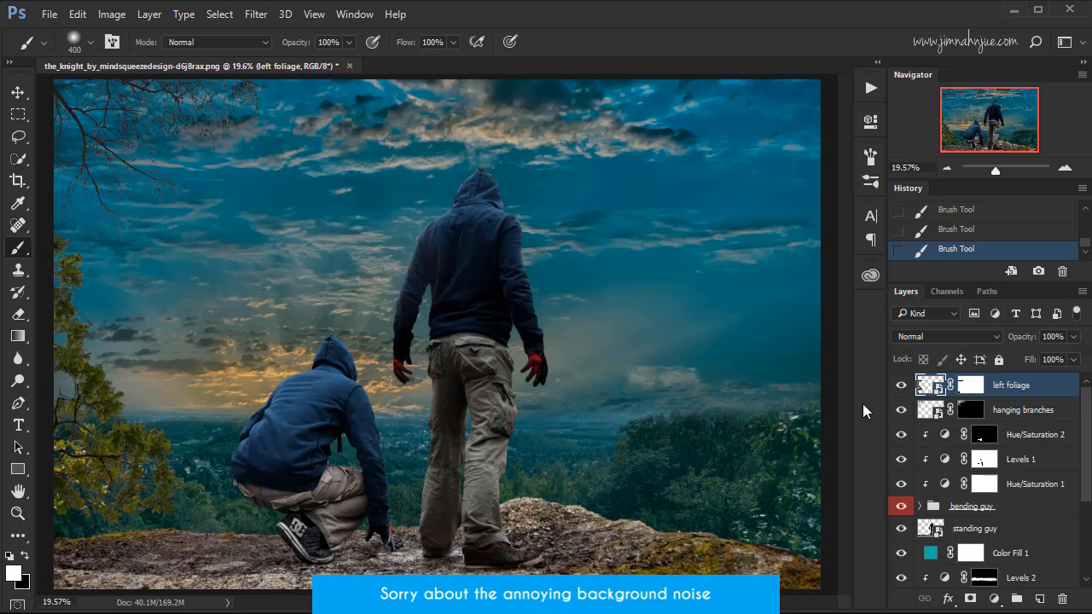
key("ctrl+t")
left_click_drag(209, 224, 228, 242)
left_click(744, 45)
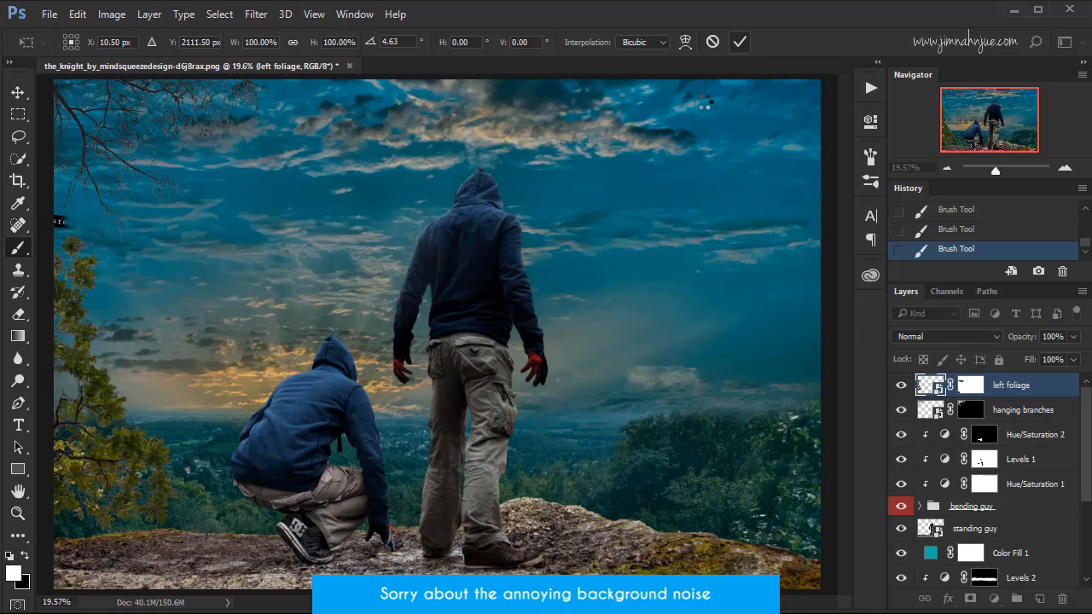
Paint black on the left foliage mask with a 125 px brush to hide the watermark remnant at the canvas's left edge.
left_click(971, 385)
key("bracketleft")
key("bracketleft")
key("bracketleft")
key("bracketleft")
key("bracketleft")
key("bracketleft")
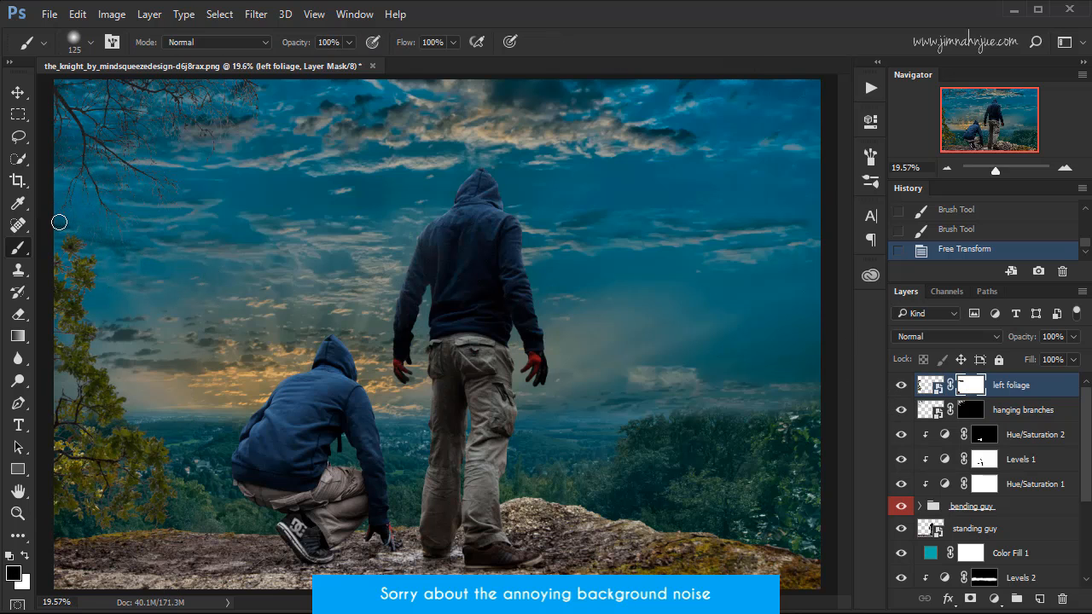
key("x")
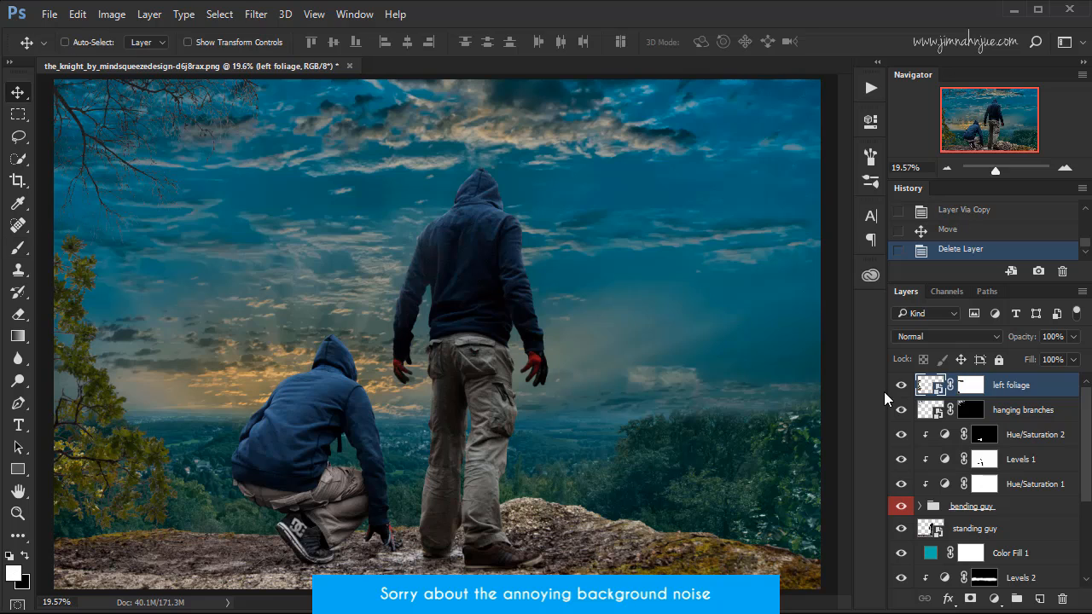
Duplicate the left foliage layer and rename the copy as Right foliage.
left_click(927, 389)
key("ctrl+j")
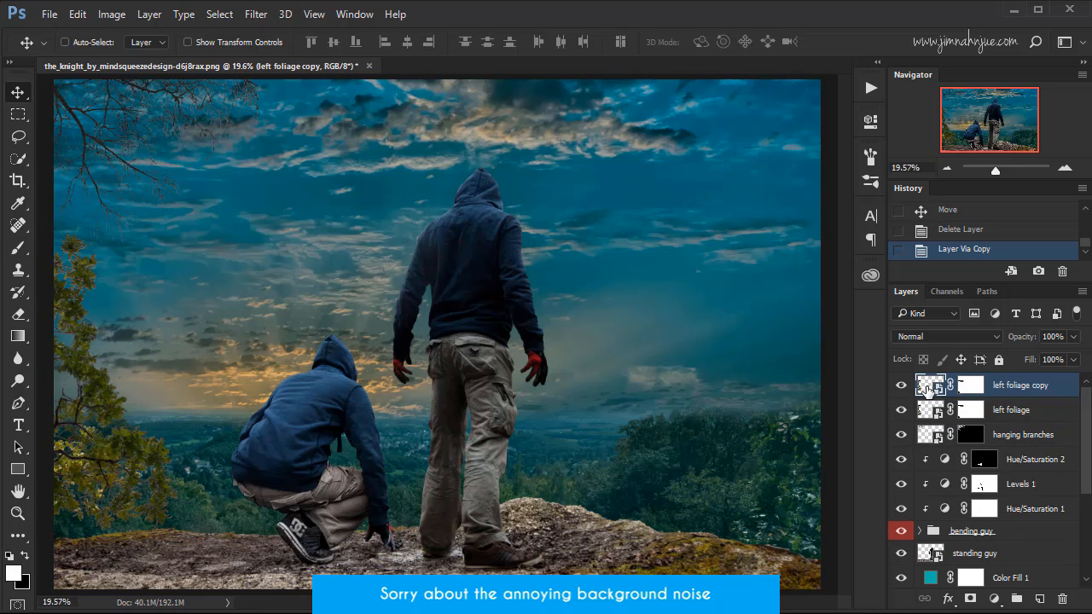
double_click(1018, 386)
type("Right foliage")
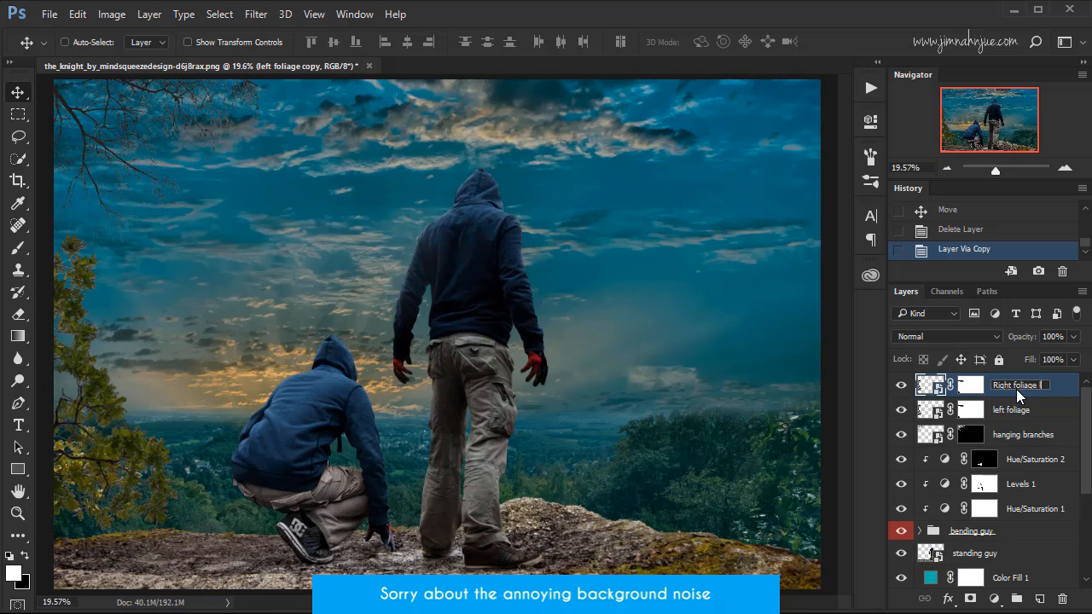
key("Return")
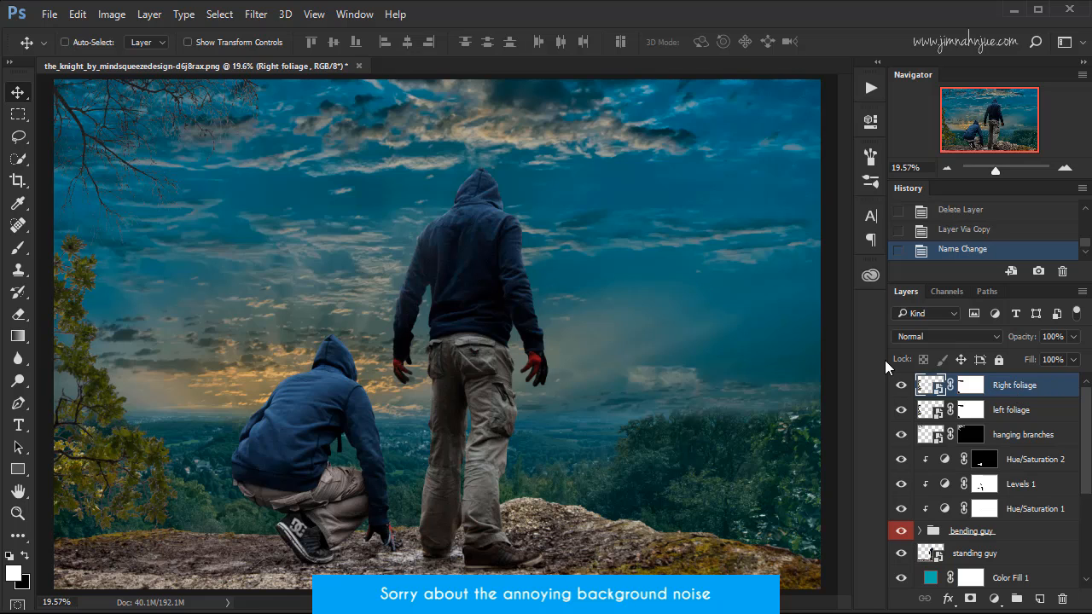
Move the Right foliage copy over the standing figure and flip it both horizontally and vertically with Free Transform.
left_click_drag(160, 394, 589, 289)
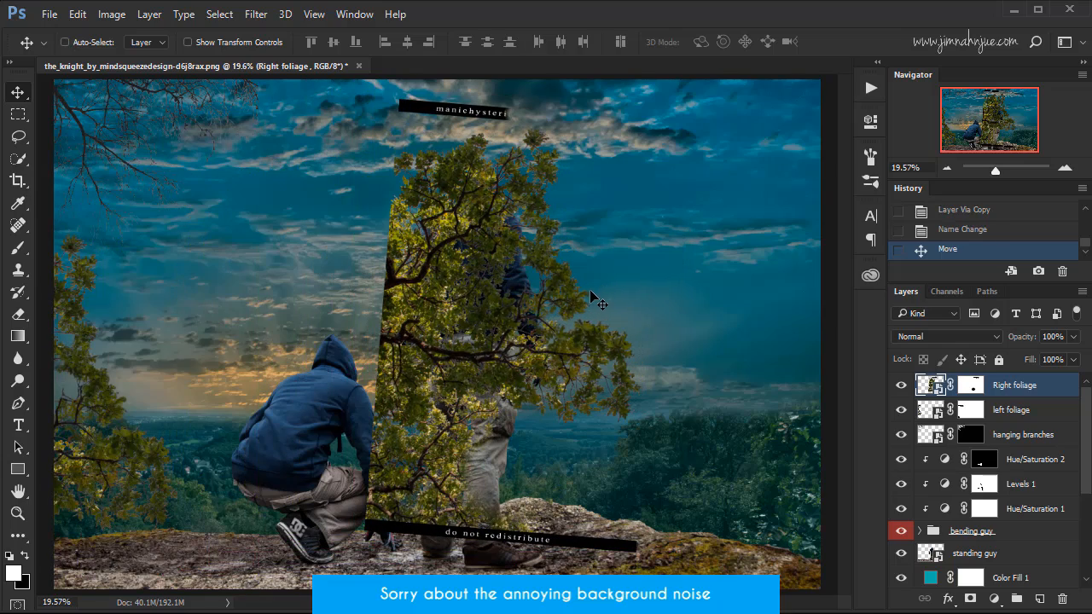
key("ctrl+t")
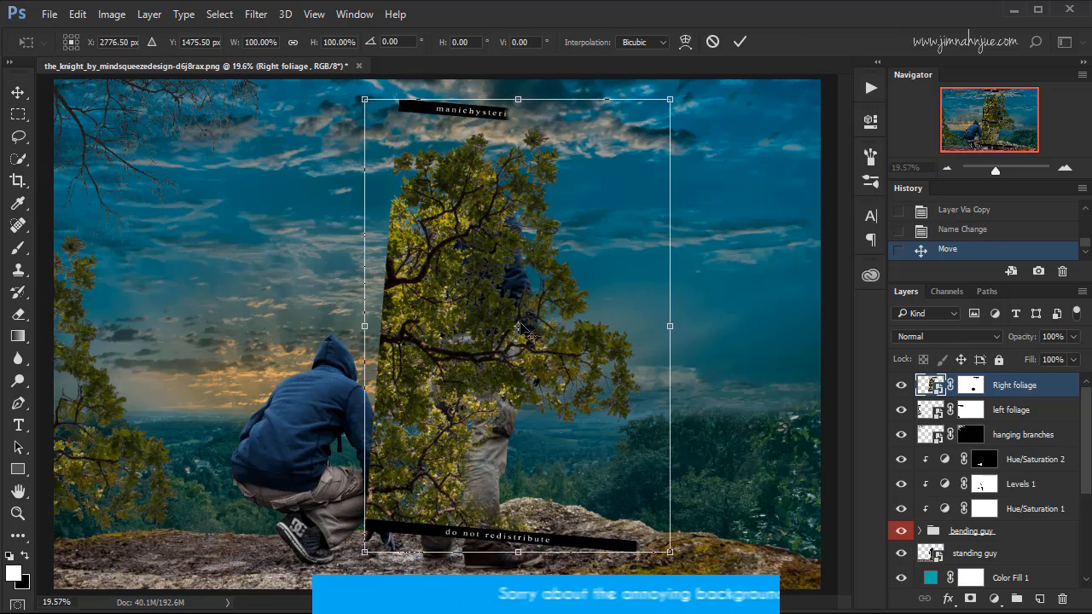
right_click(521, 312)
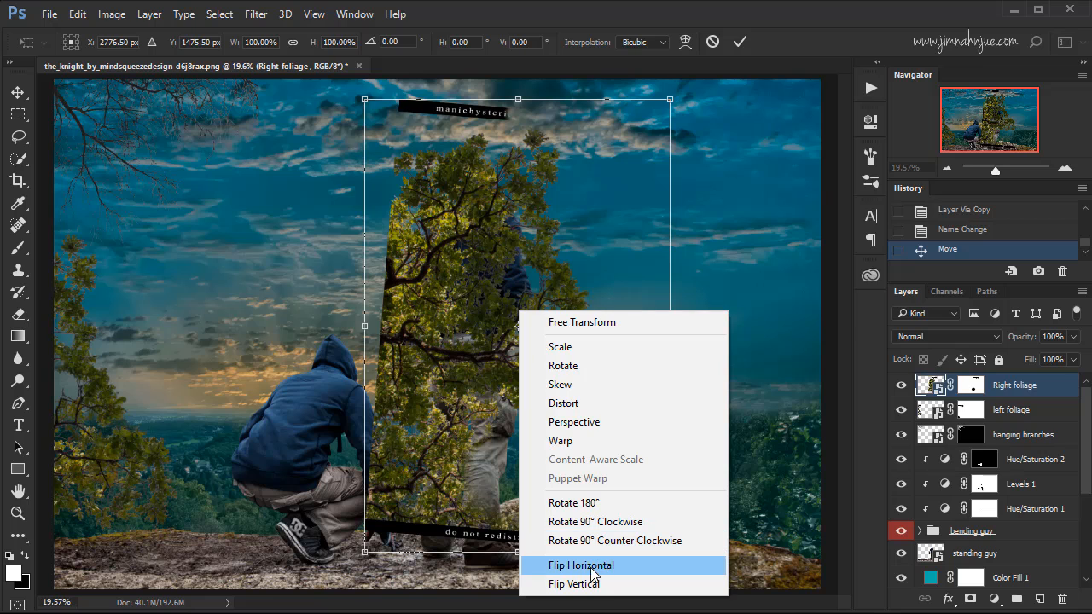
left_click(595, 566)
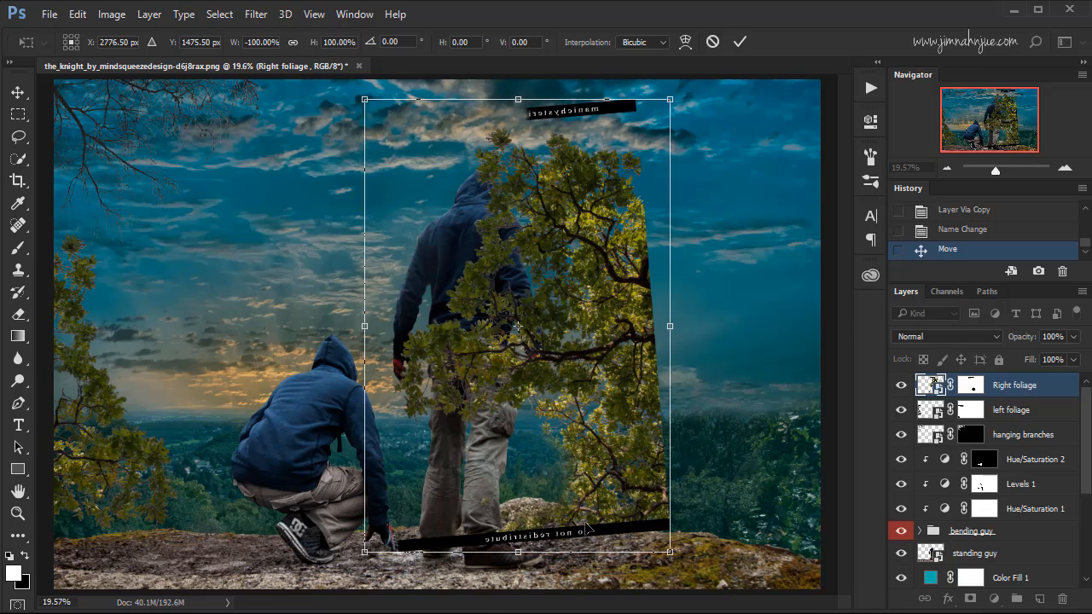
right_click(591, 363)
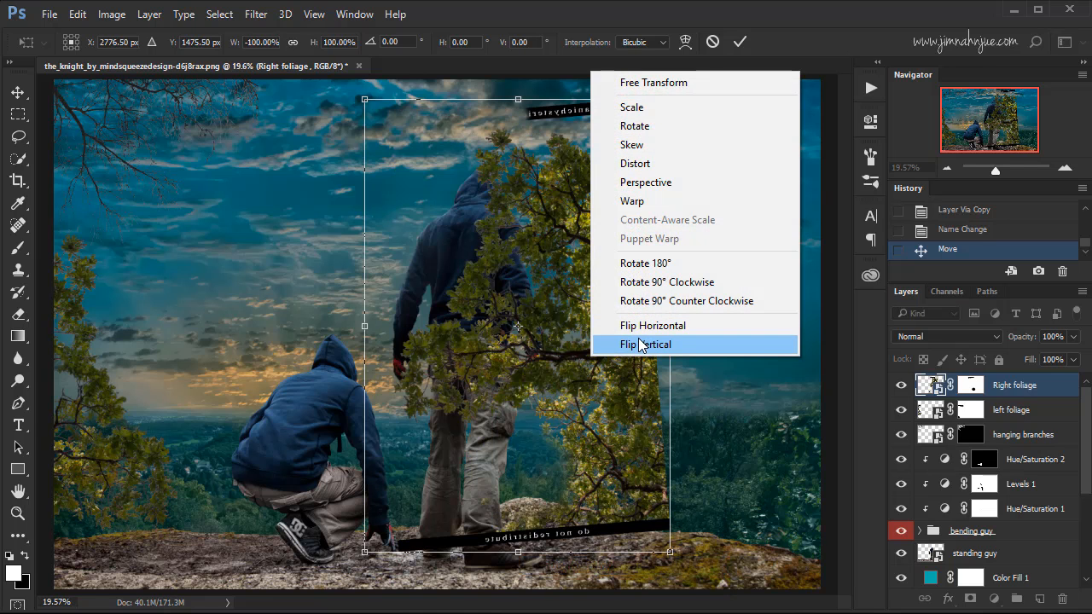
left_click(648, 344)
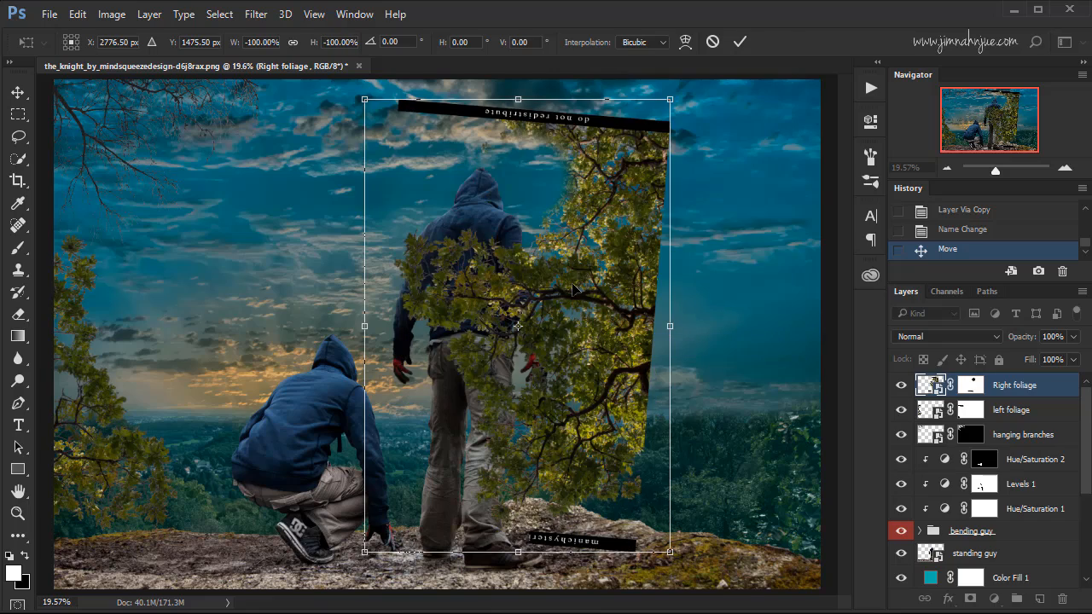
Rotate the Right foliage to about -111.65 degrees, position it at the image's lower-right edge, and apply the transform.
left_click_drag(573, 290, 775, 389)
left_click_drag(517, 219, 726, 175)
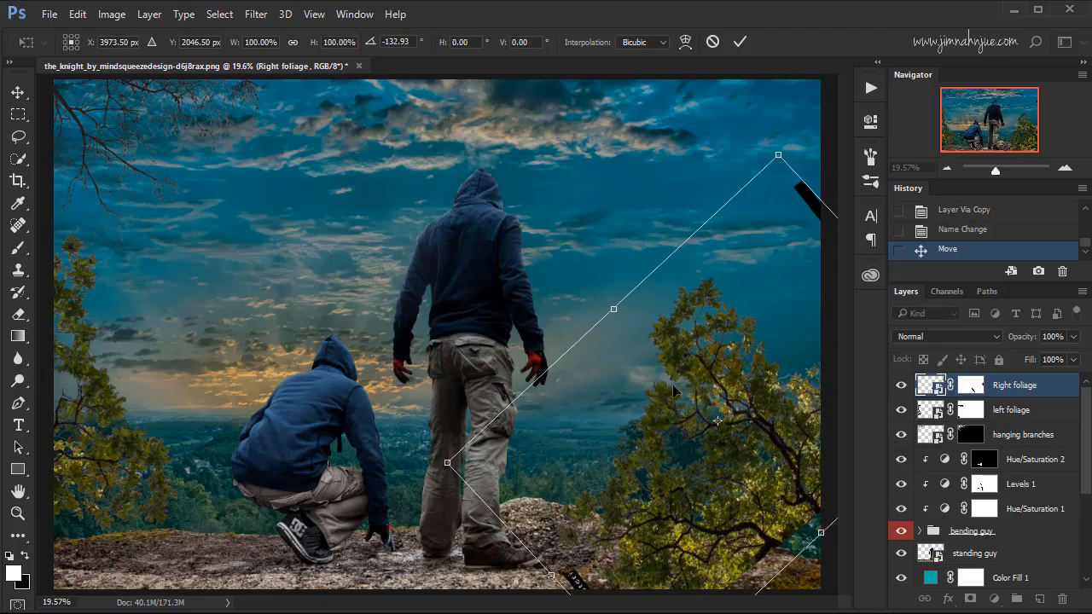
left_click_drag(678, 395, 765, 368)
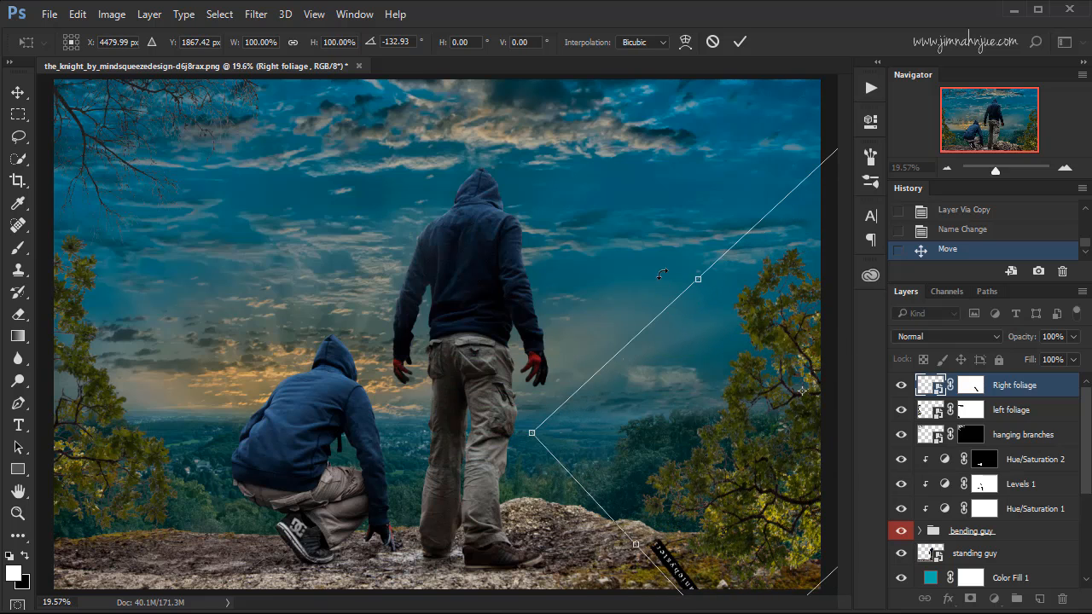
left_click_drag(662, 276, 721, 253)
left_click_drag(746, 418, 765, 466)
key("ctrl+z")
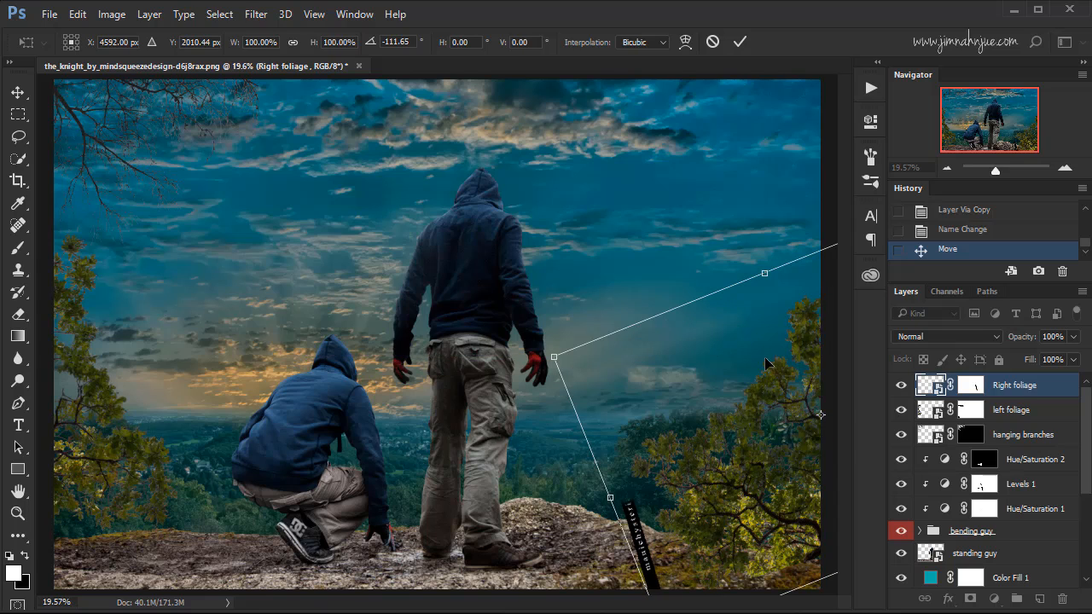
left_click(739, 42)
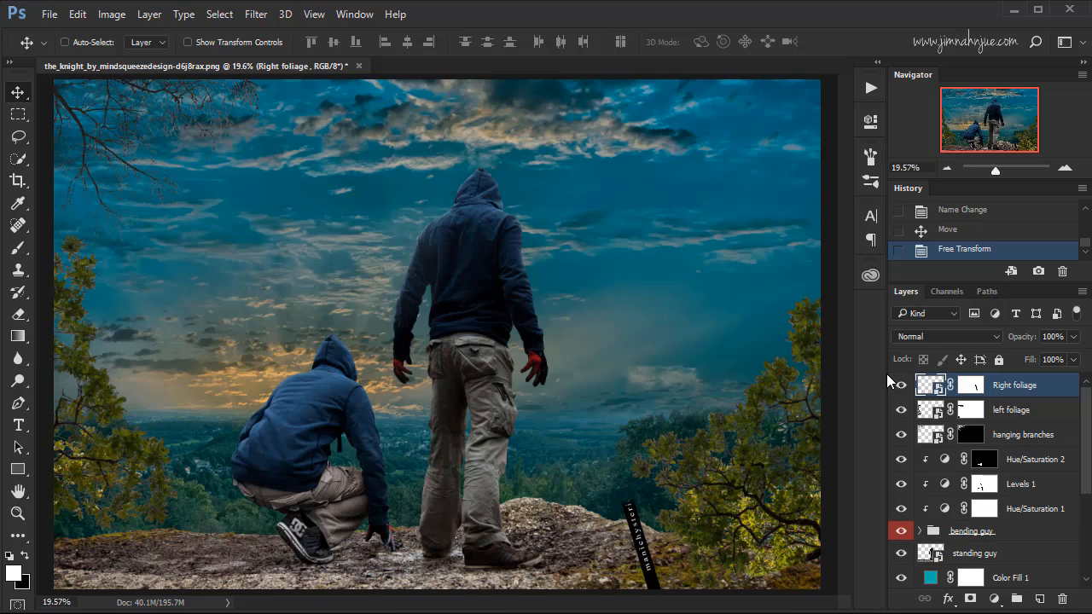
Paint black on the Right foliage mask with a 250 px brush to hide the watermark strip on the rocks.
left_click(971, 385)
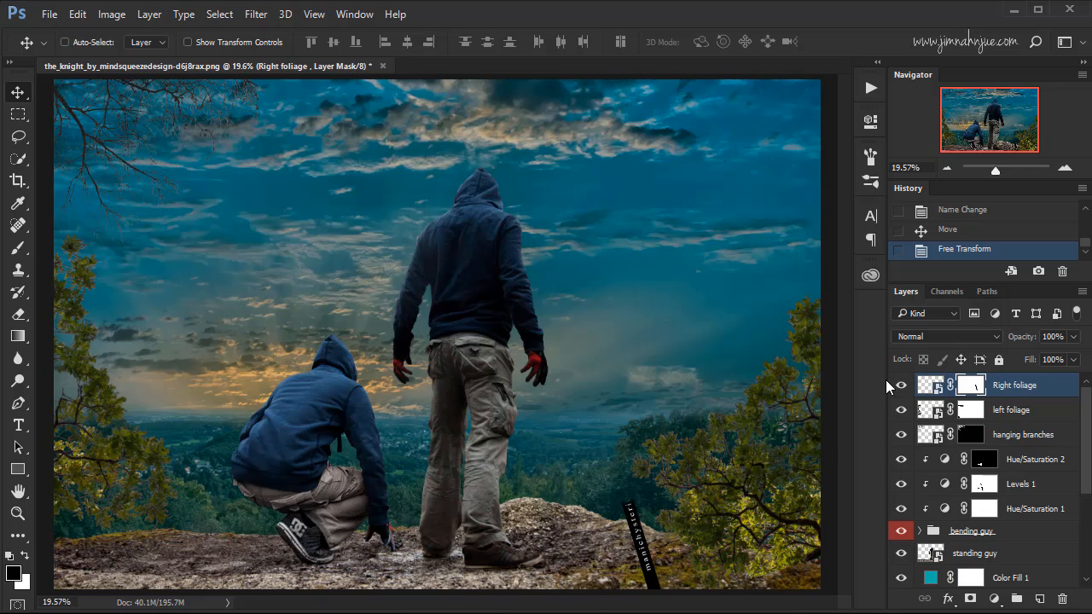
key("b")
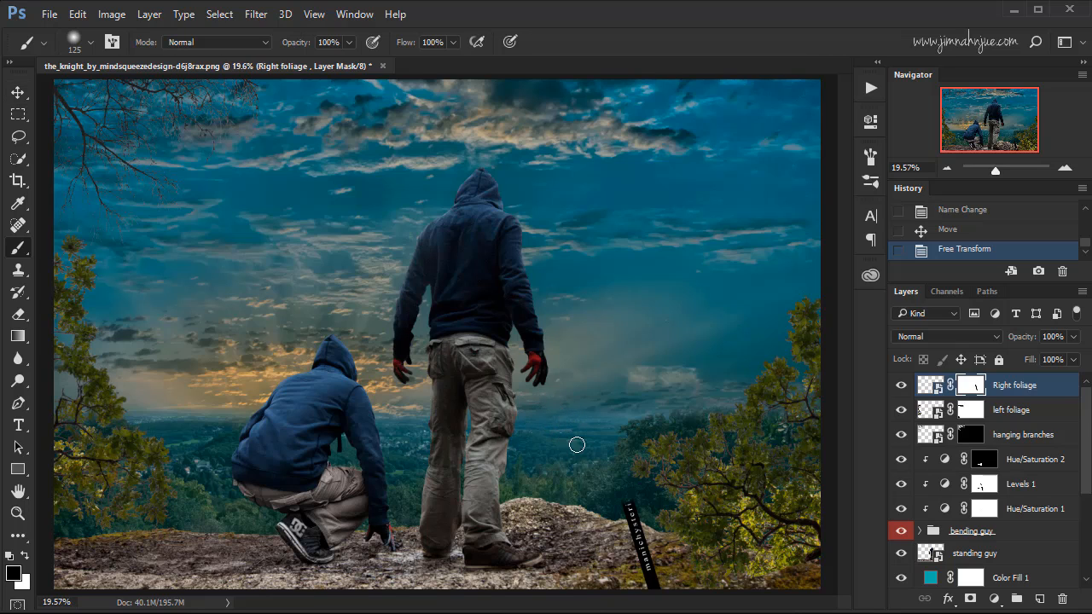
key("bracketright")
key("bracketright")
key("bracketright")
key("bracketright")
mouse_move(628, 507)
left_mouse_down()
mouse_move(650, 581)
mouse_move(640, 533)
mouse_move(657, 579)
left_mouse_up()
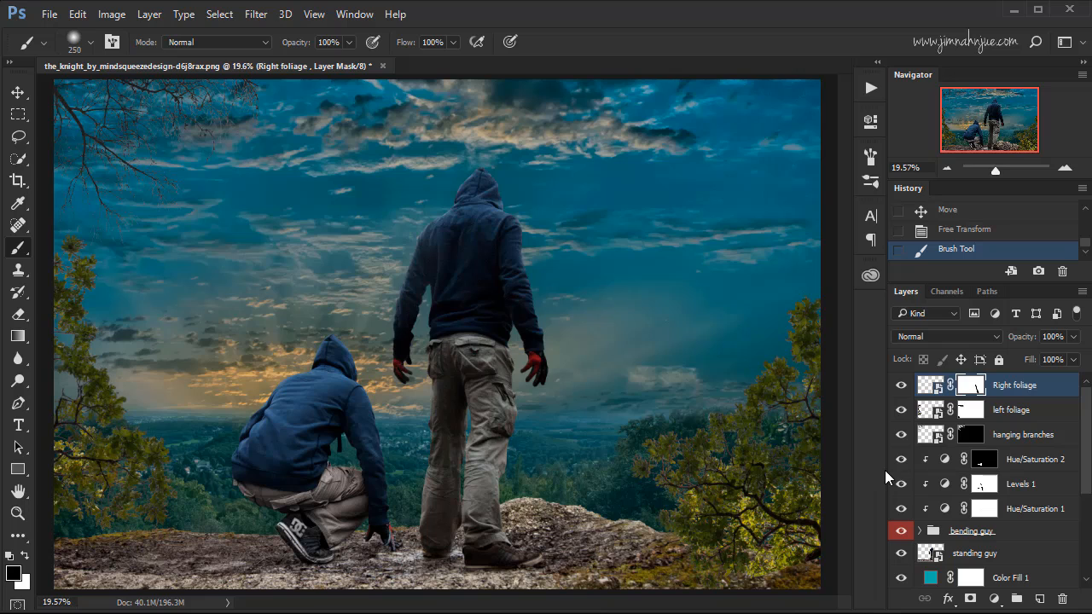
Move the Right foliage and left foliage layers together below the standing guy layer in the layer stack.
left_click(1022, 413)
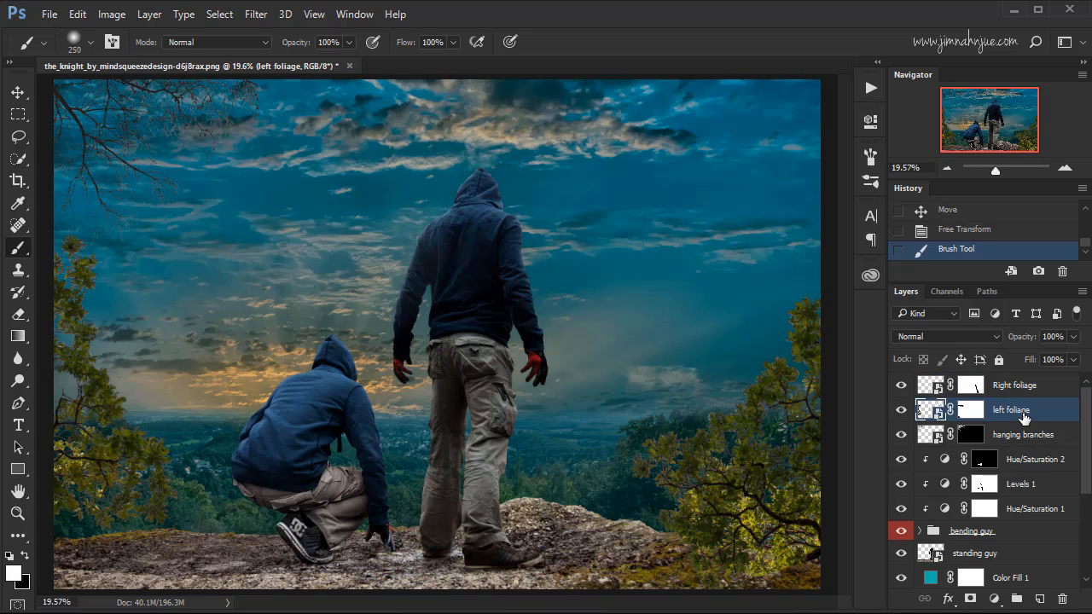
left_click(1025, 436)
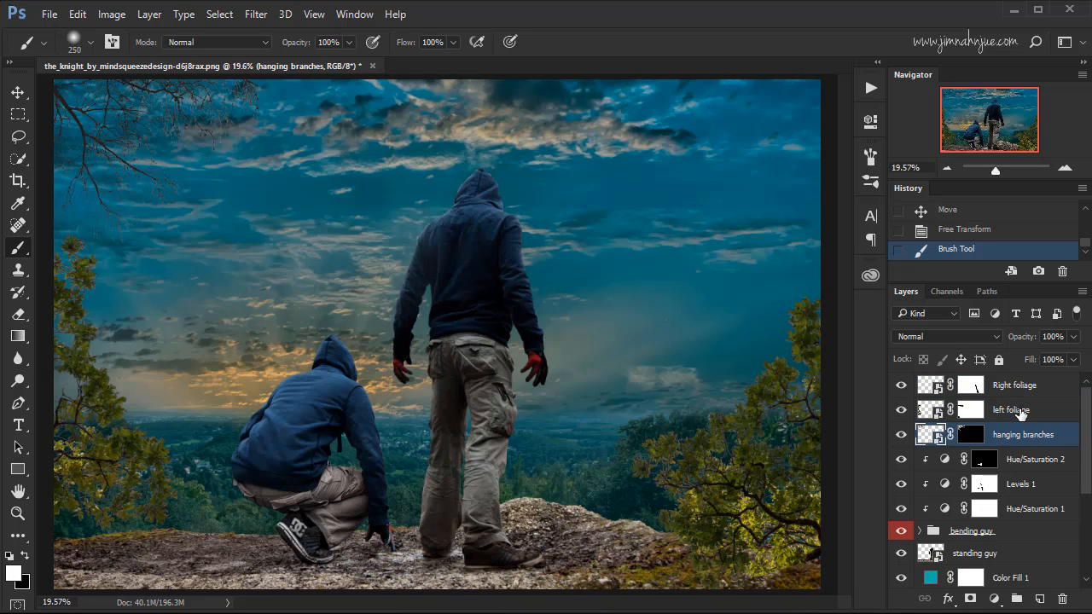
left_click(1020, 413)
left_click(1034, 388, "shift")
left_click_drag(1040, 404, 1027, 560)
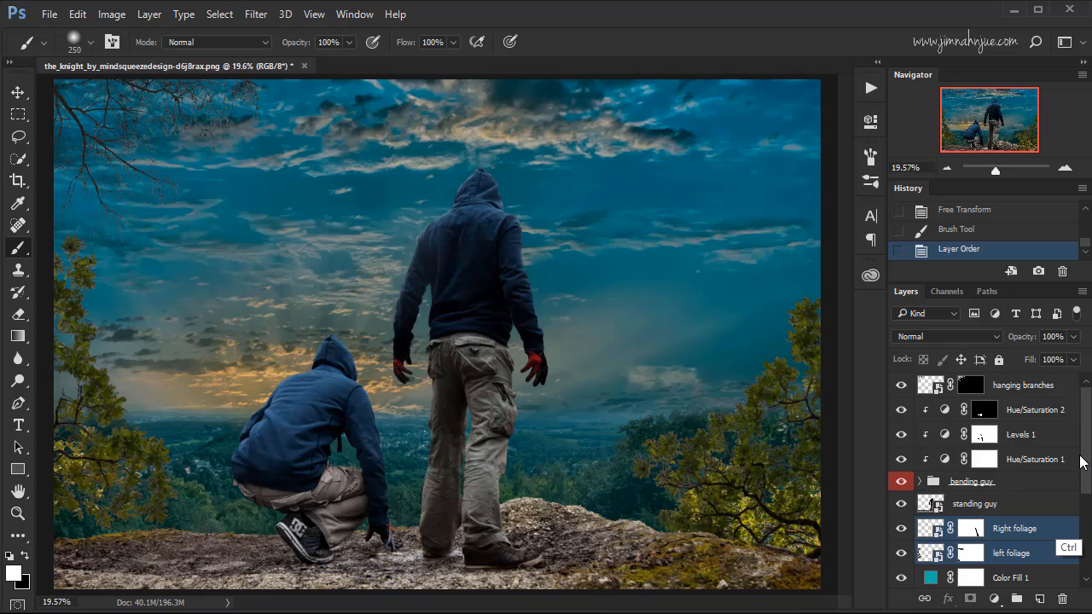
Group the two foliage layers and name the group foliage.
key("ctrl+g")
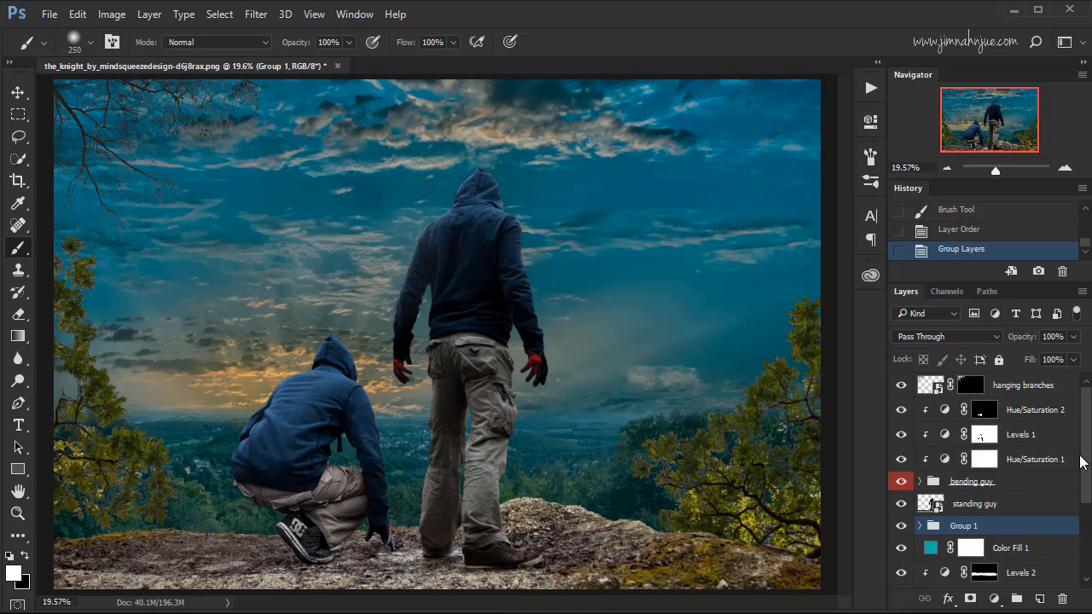
double_click(968, 527)
left_click(1024, 532)
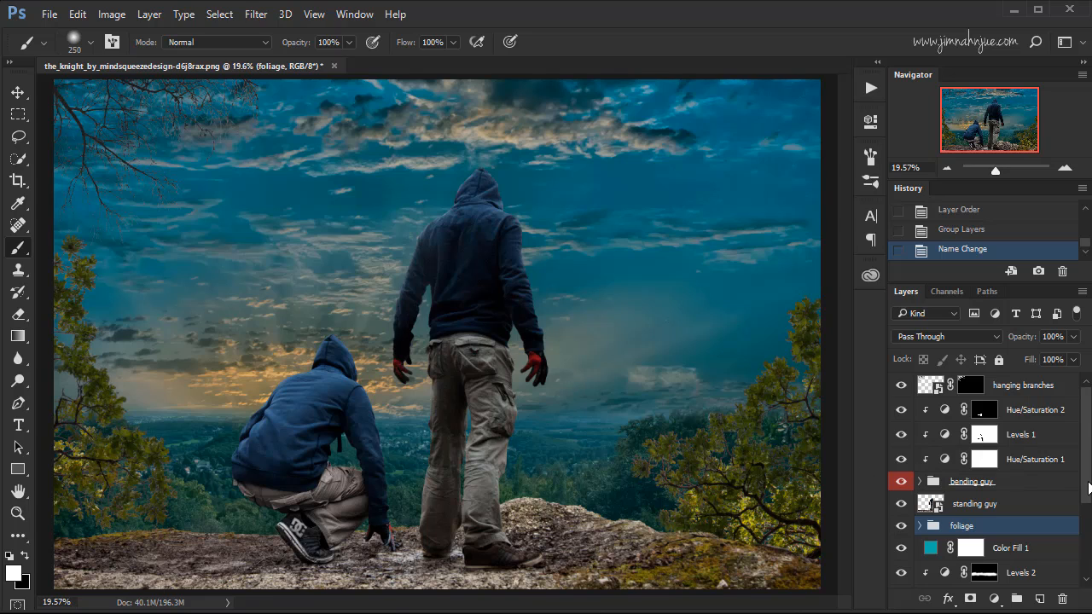
Enlarge the landscape layer to about 103.35% with Free Transform, aligning it to the canvas's left edge and shifting it down.
scroll(1087, 485, "down", 5)
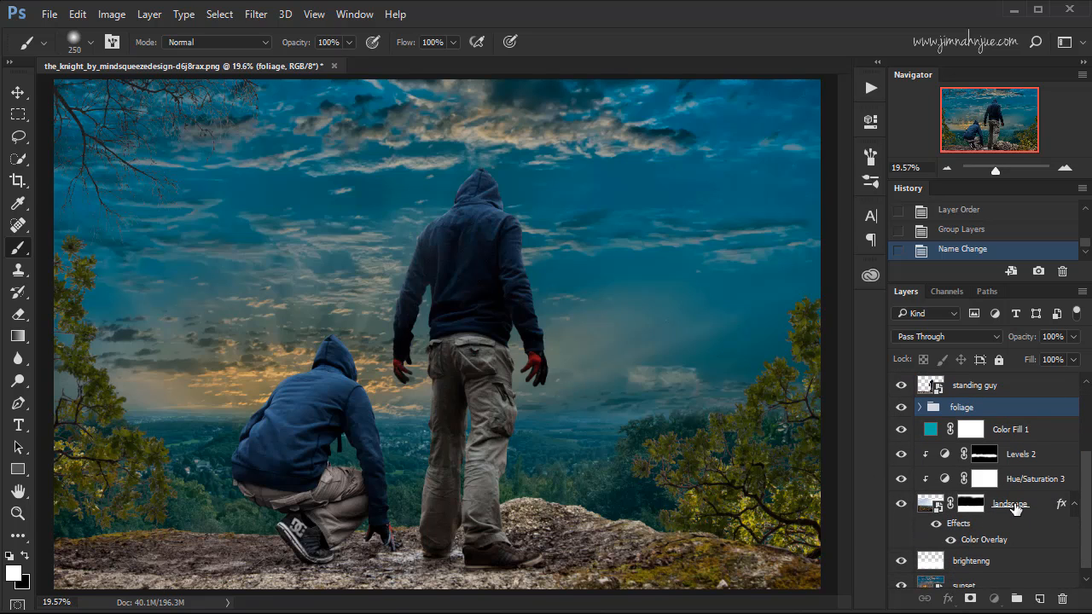
left_click(1015, 507)
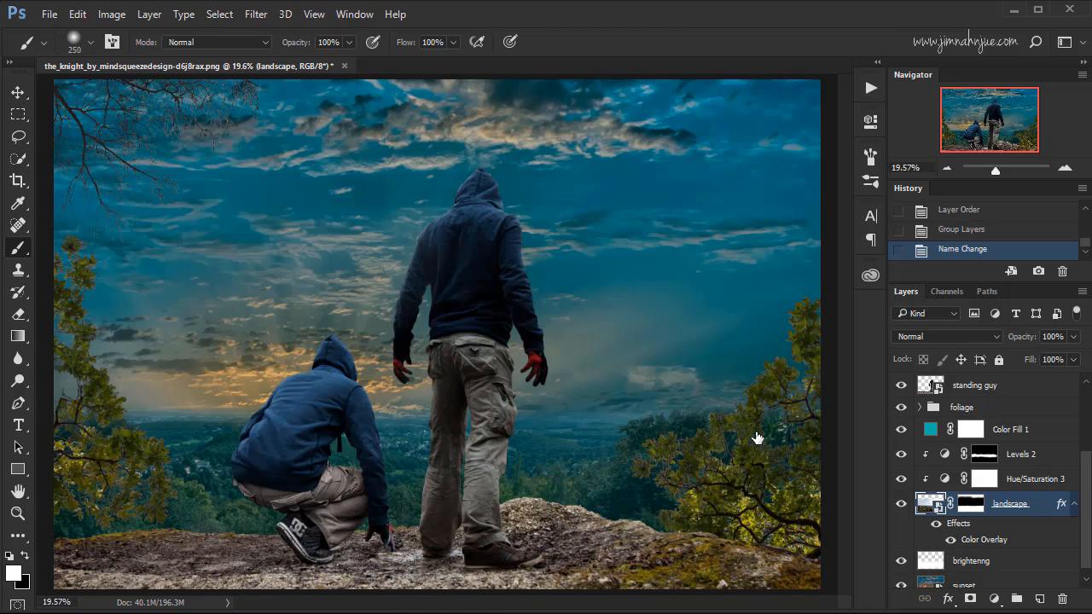
key("ctrl+t")
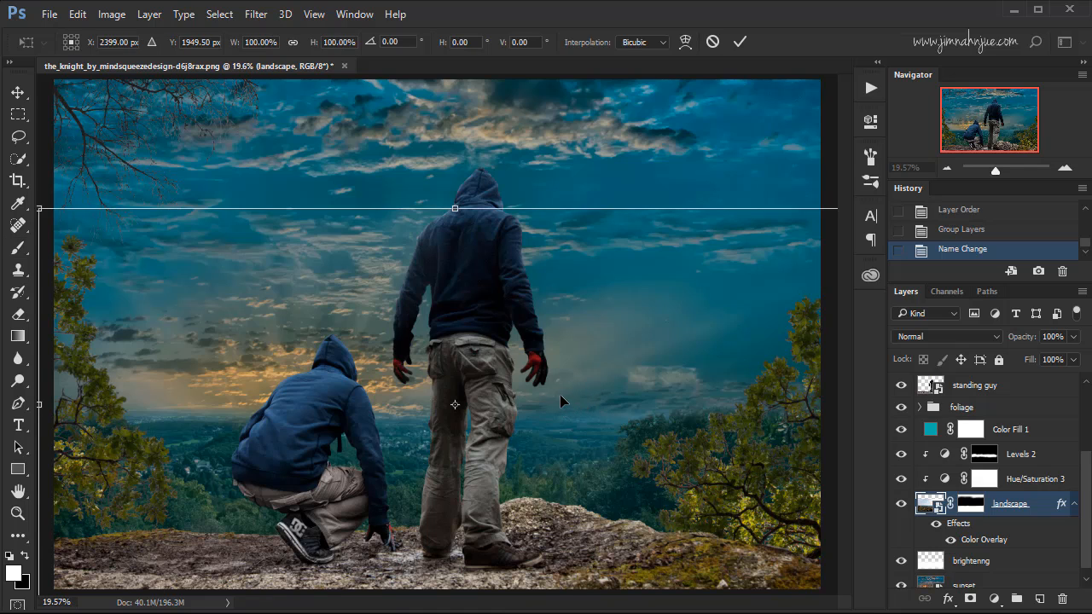
left_click_drag(557, 406, 567, 398)
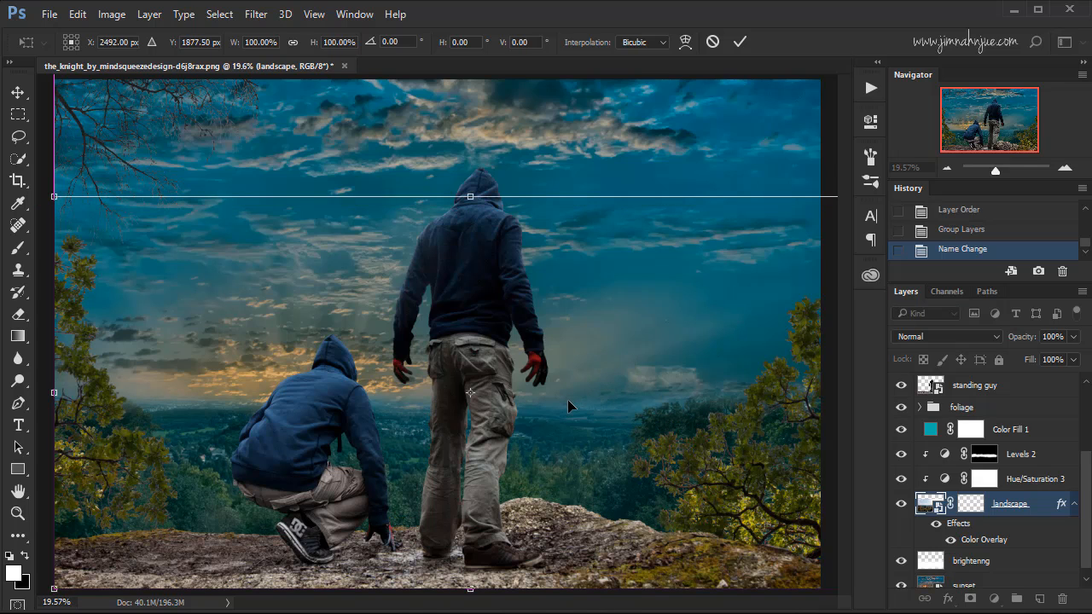
key("ctrl+minus")
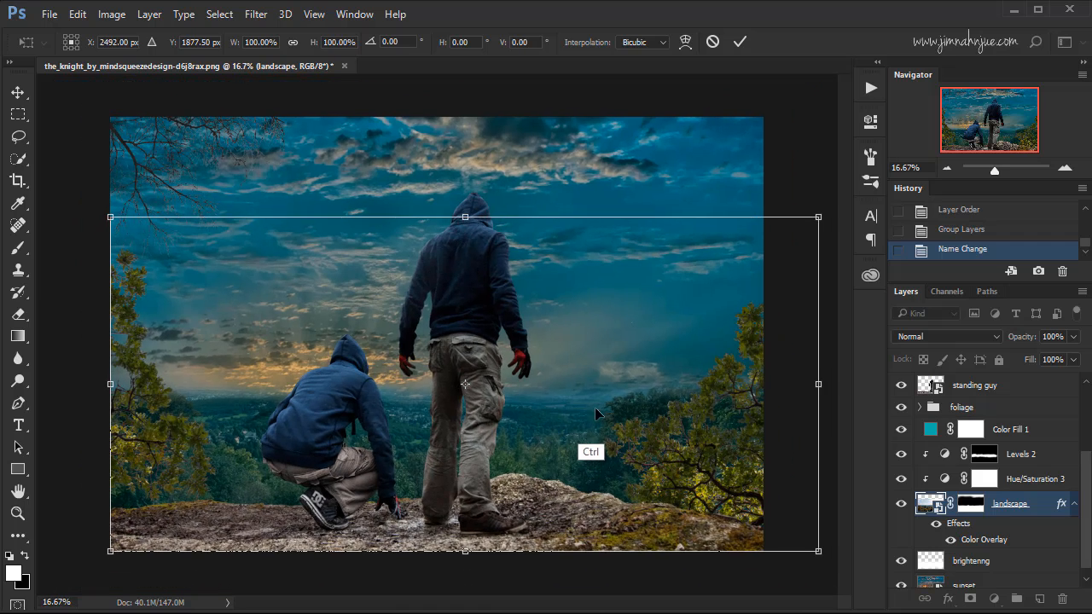
left_click_drag(817, 213, 848, 219)
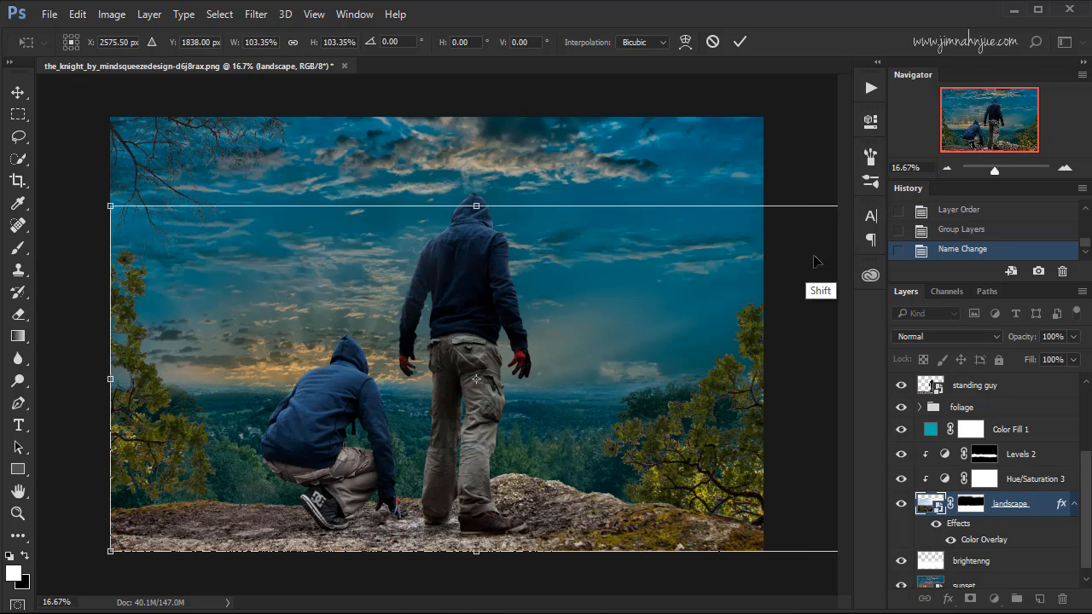
left_click_drag(694, 389, 717, 429)
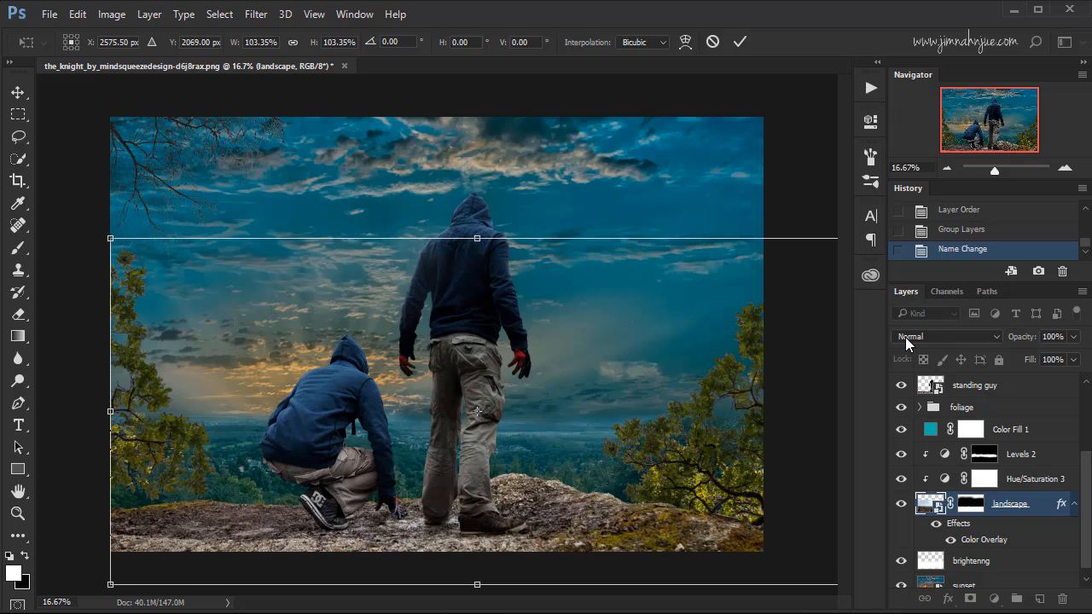
left_click(740, 43)
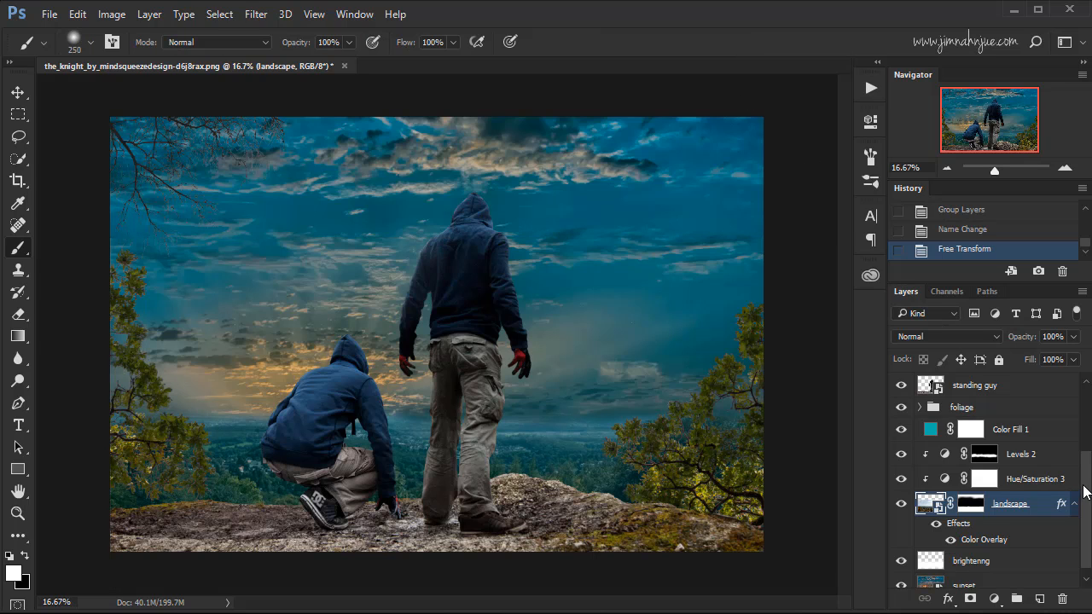
Move the sunset layer slightly down so the sky sits lower in the composite.
left_click_drag(1083, 493, 1080, 507)
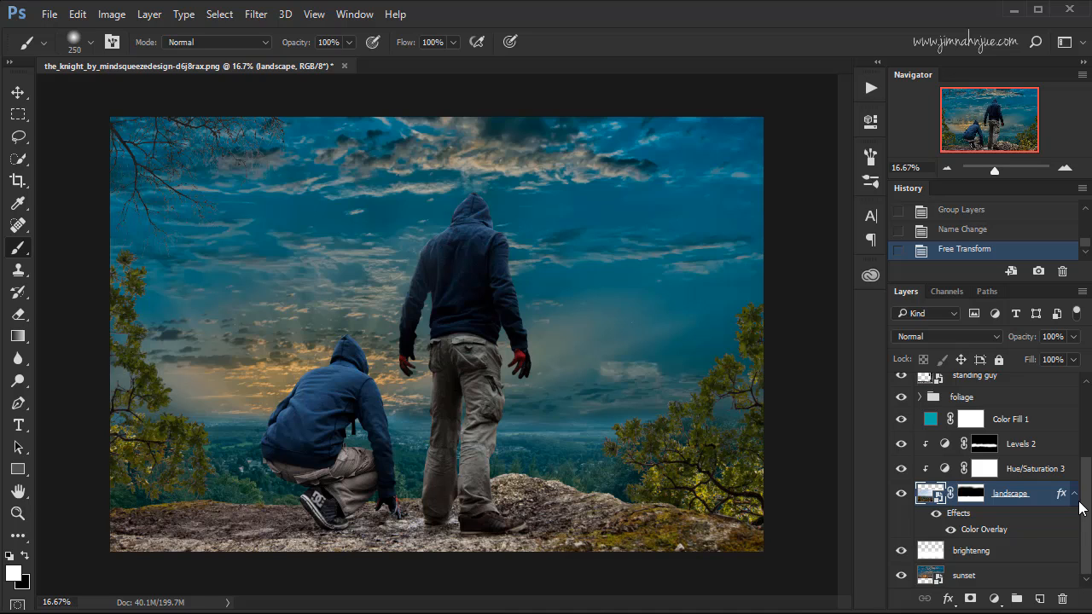
left_click(978, 578)
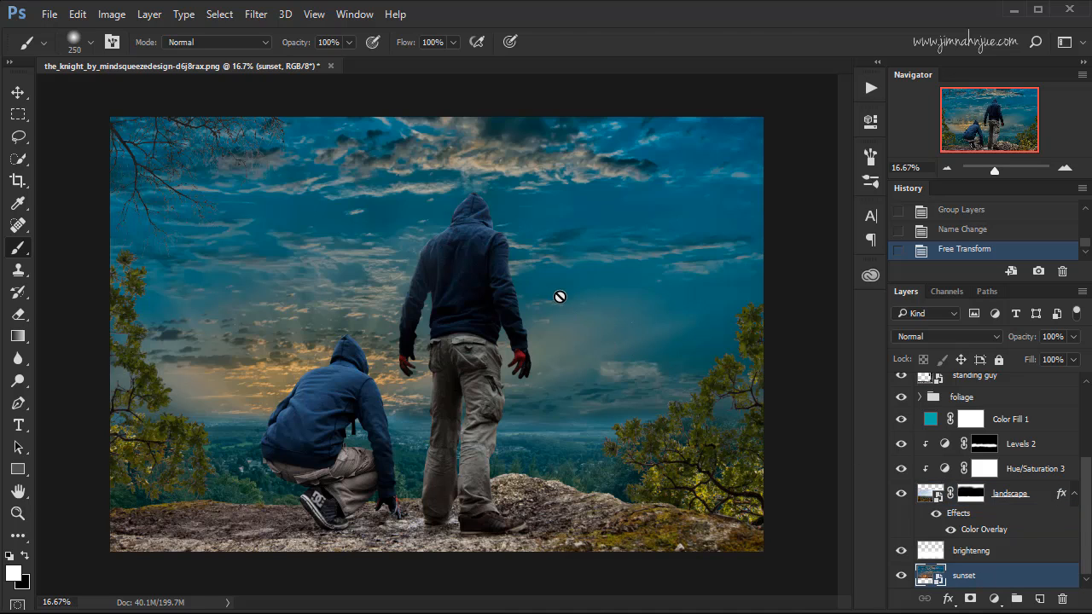
key("v")
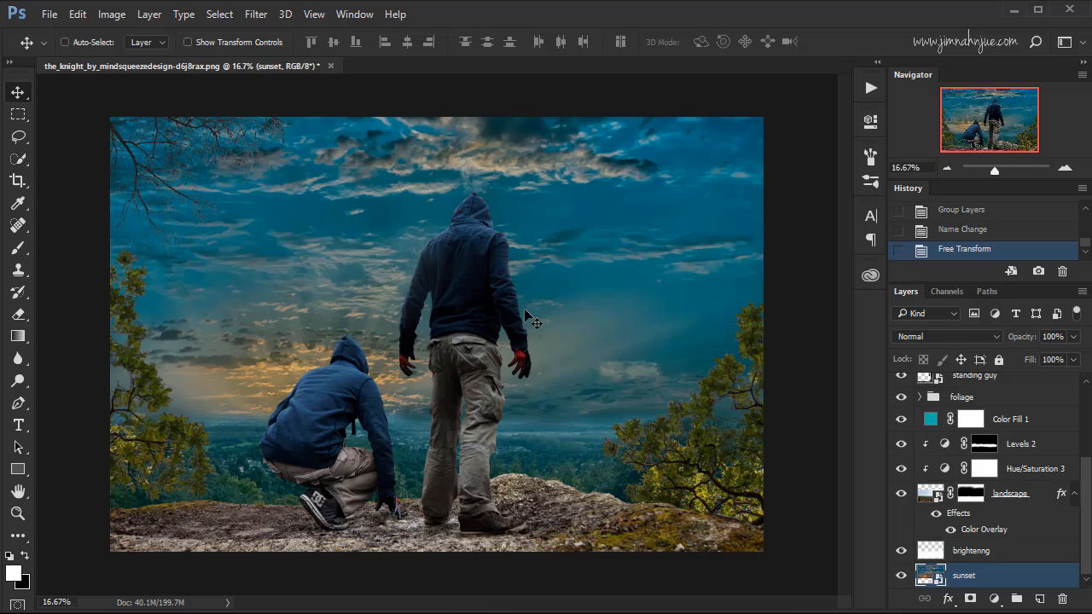
left_click_drag(528, 319, 528, 345)
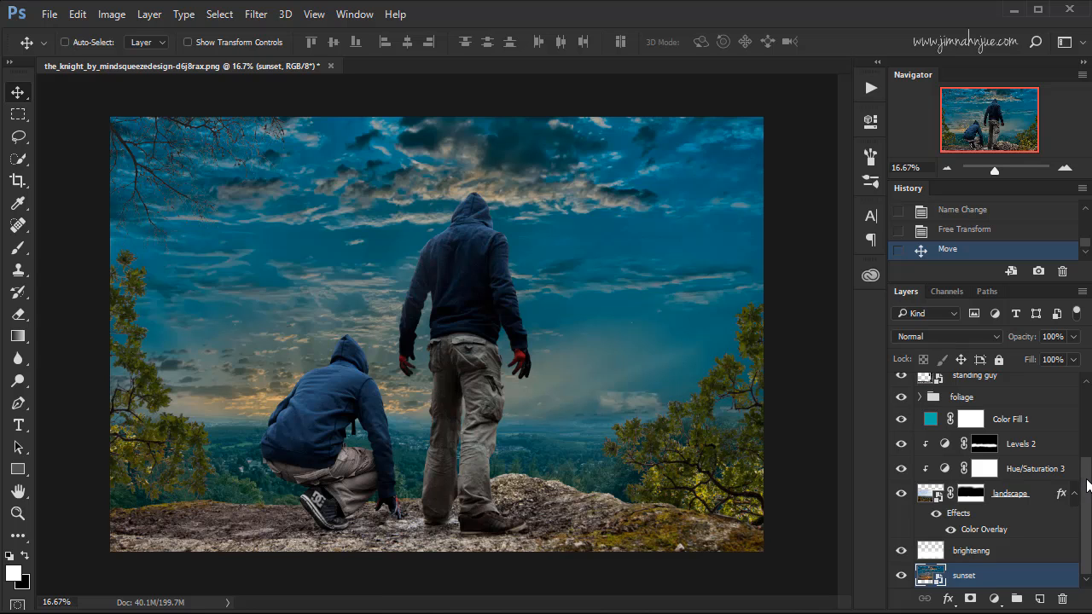
Assign a green color label to the foliage group.
left_click_drag(1087, 478, 1077, 520)
left_click(968, 392)
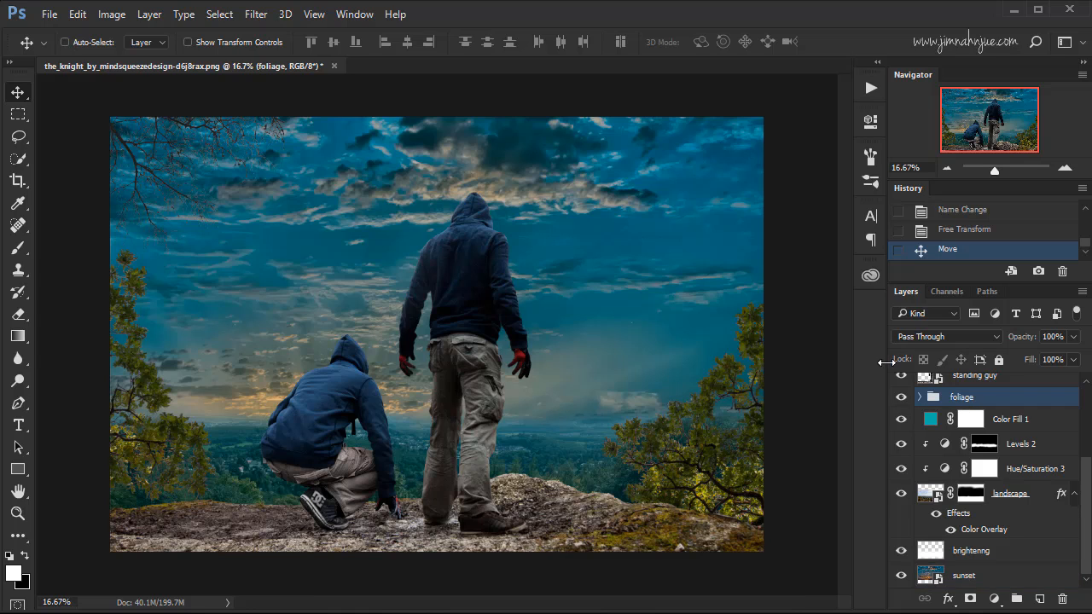
right_click(907, 396)
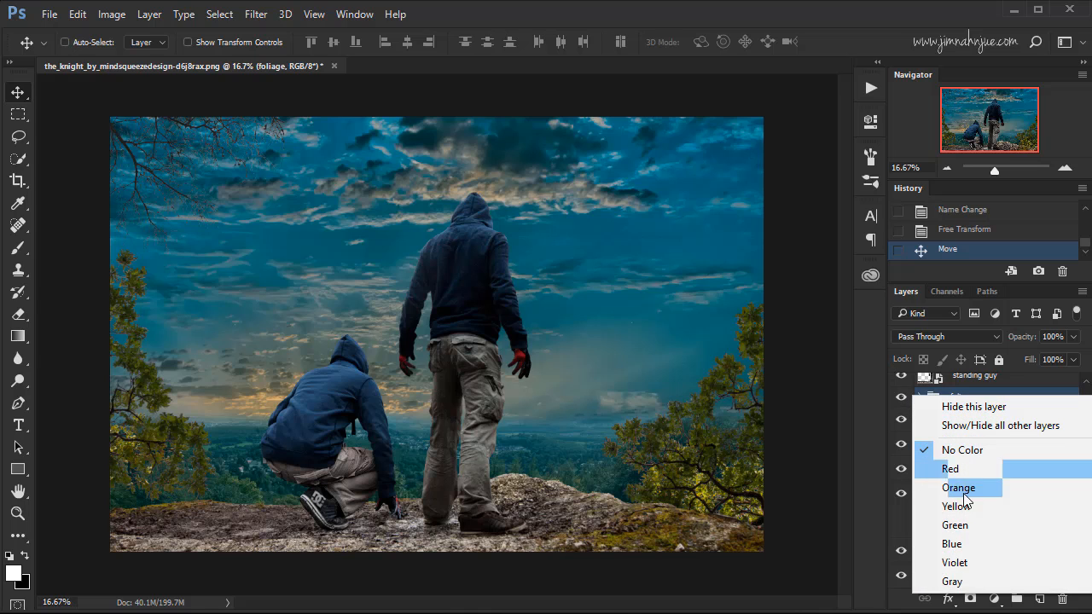
left_click(953, 529)
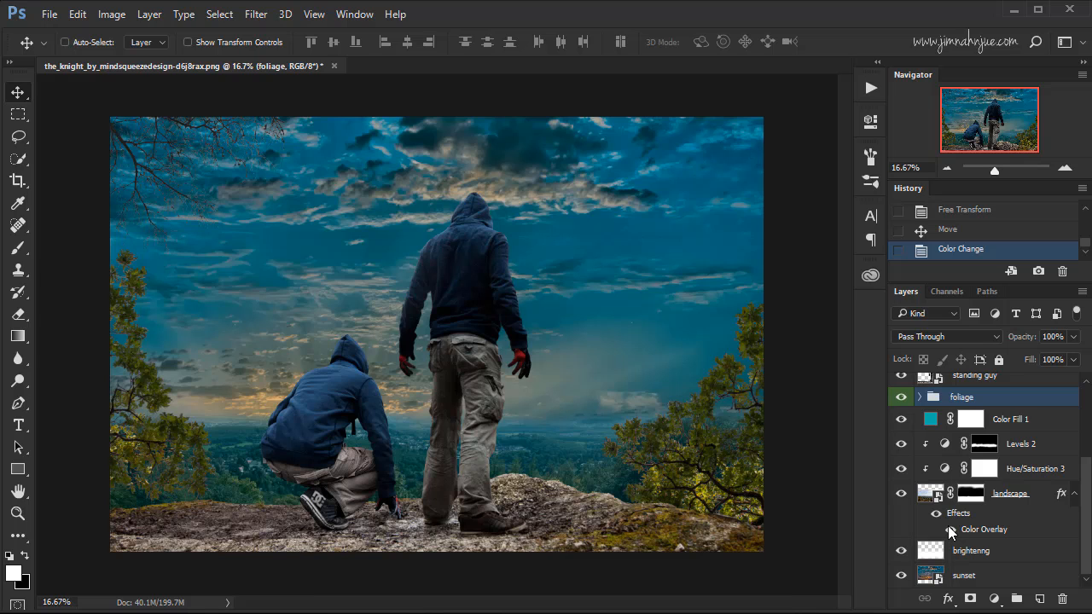
Add a Hue/Saturation adjustment clipped to the foliage group with saturation -23 and lightness -5, and compare the foliage with and without it.
left_click(993, 599)
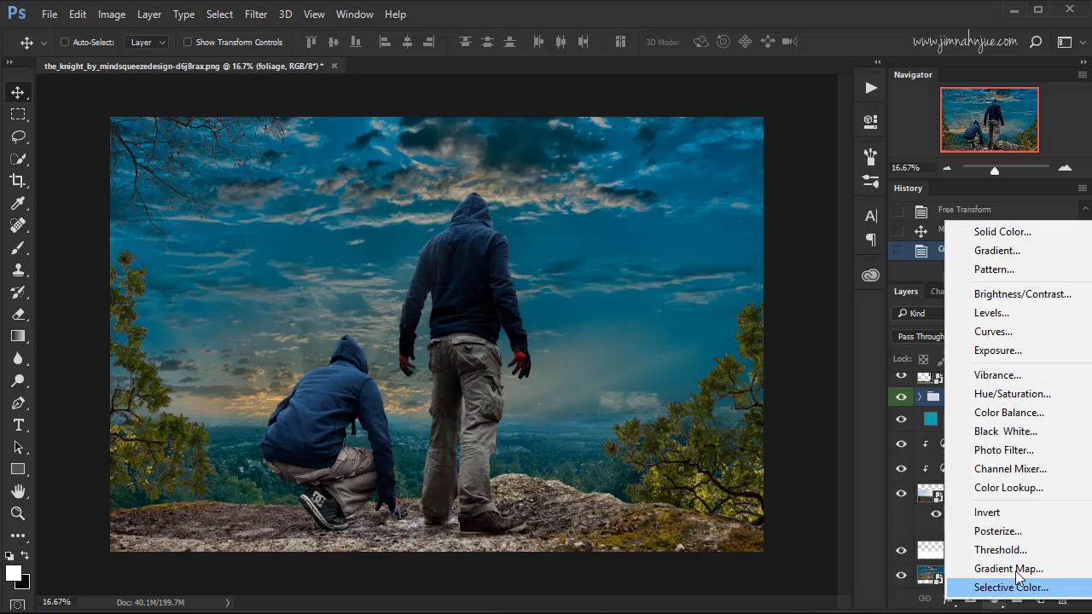
left_click(1010, 401)
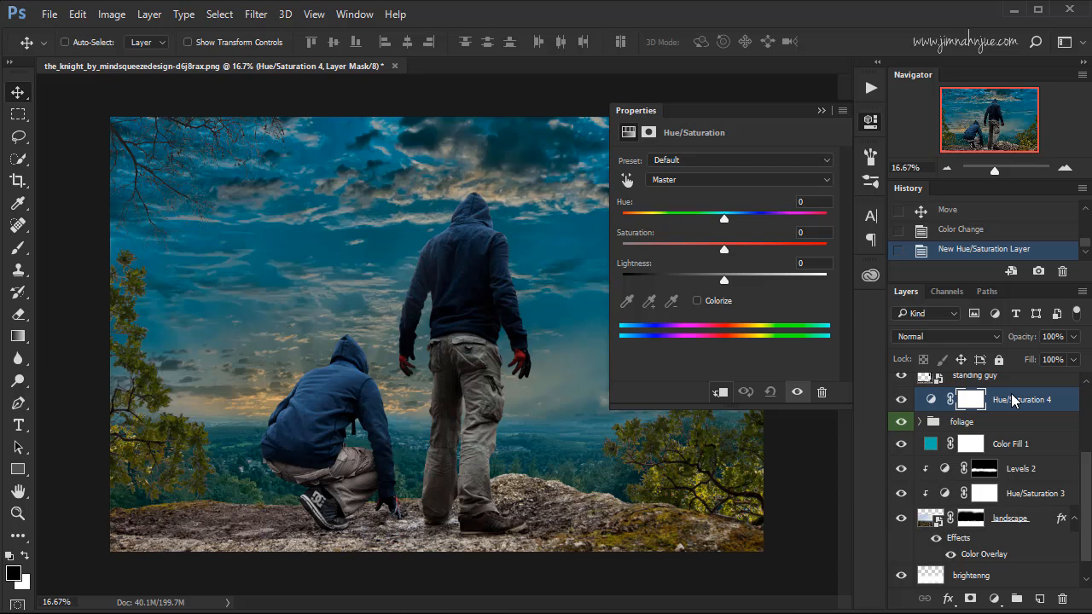
left_click(719, 392)
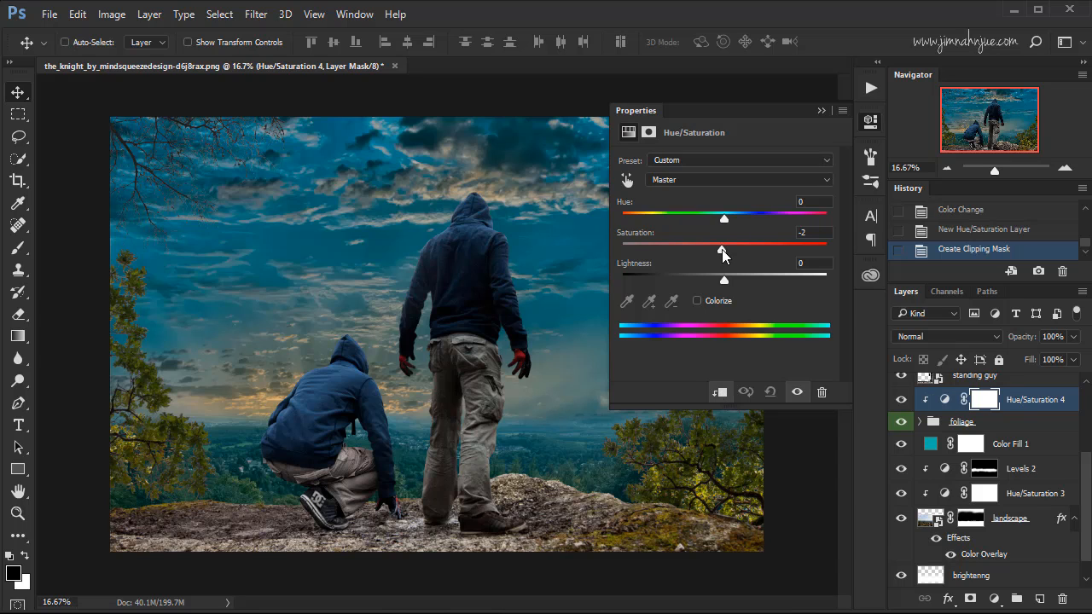
left_click_drag(724, 249, 725, 279)
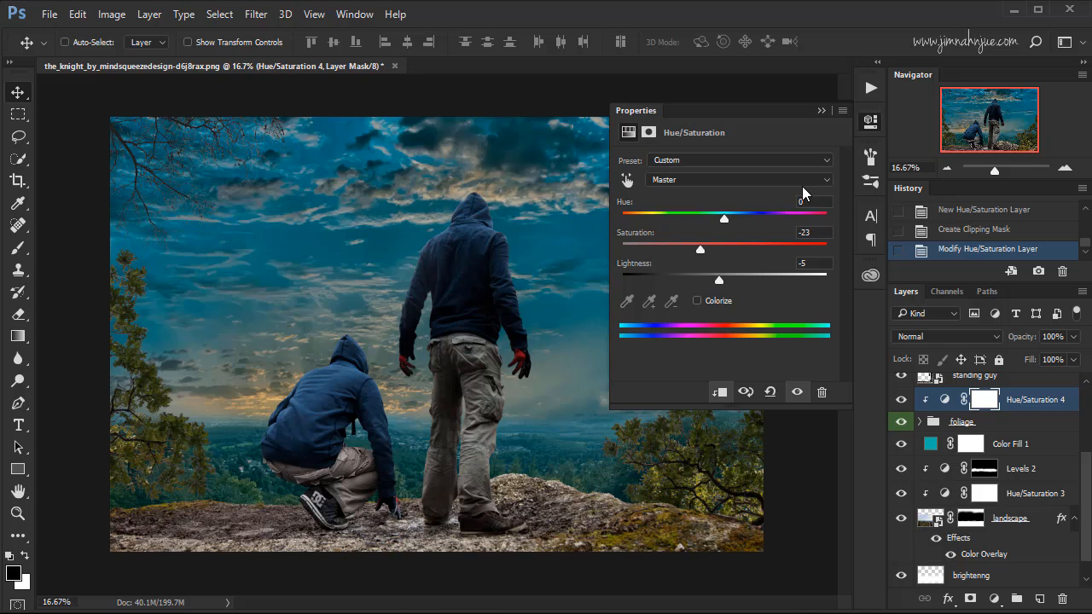
left_click(821, 110)
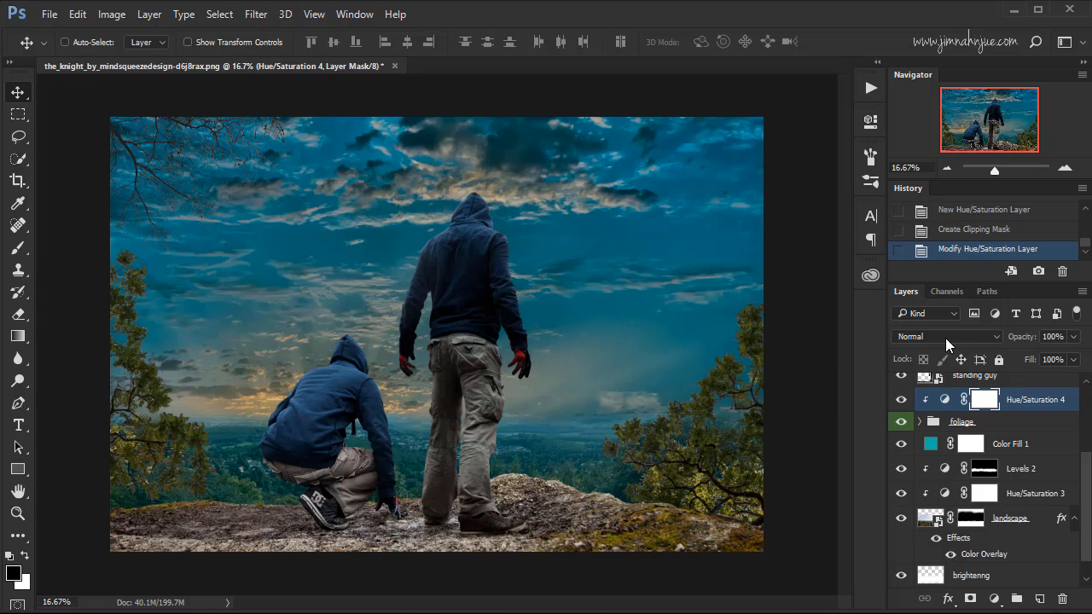
left_click(902, 399)
left_click(901, 399)
left_click(901, 400)
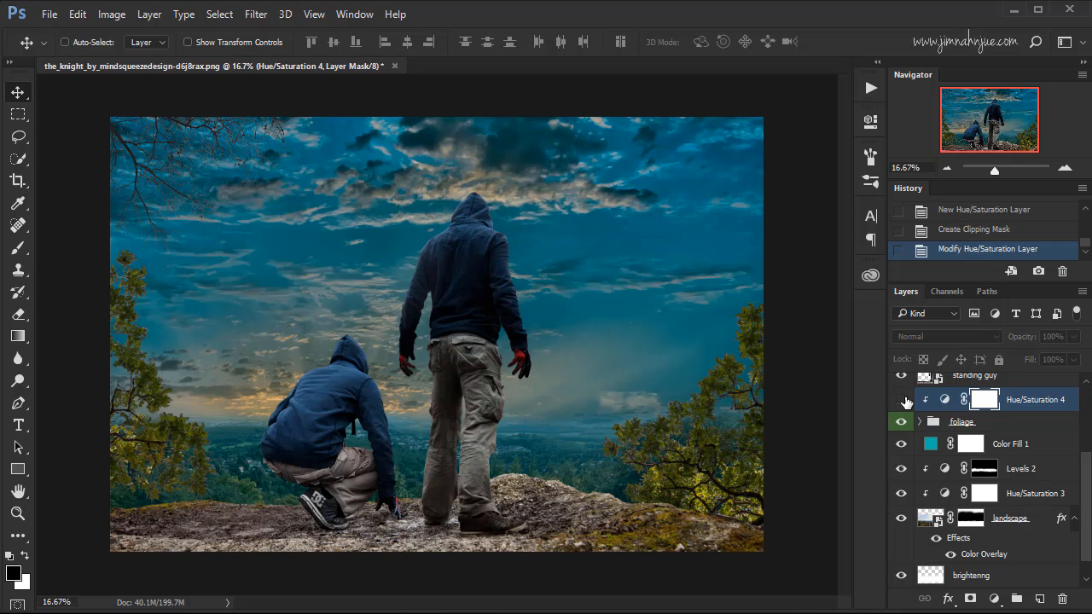
left_click(902, 399)
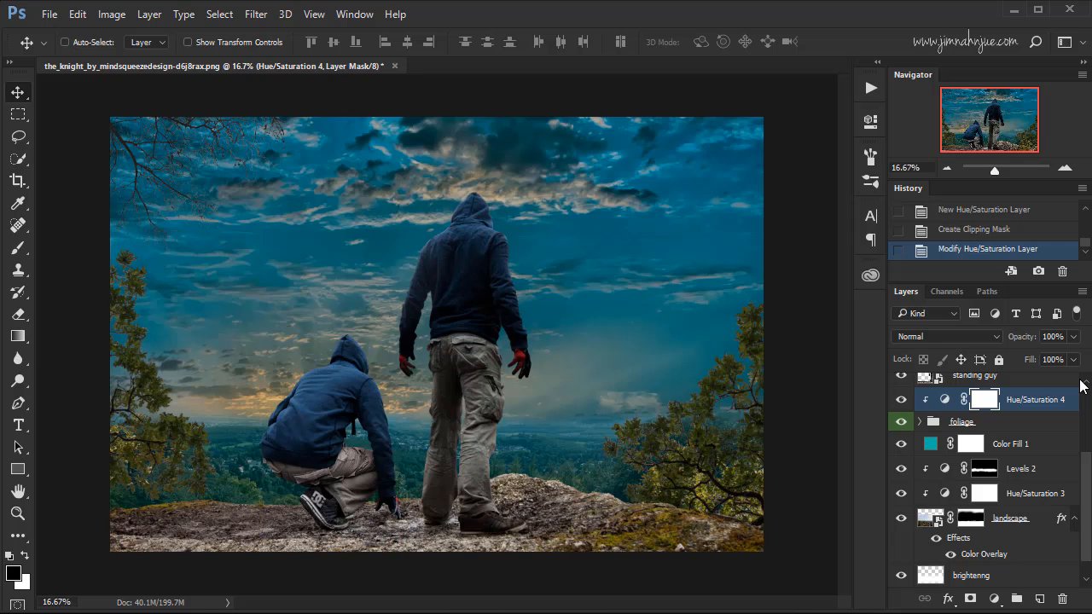
Create a layer named sun glow directly above Color Fill 1 and set its blend mode to Screen.
left_click(1084, 466)
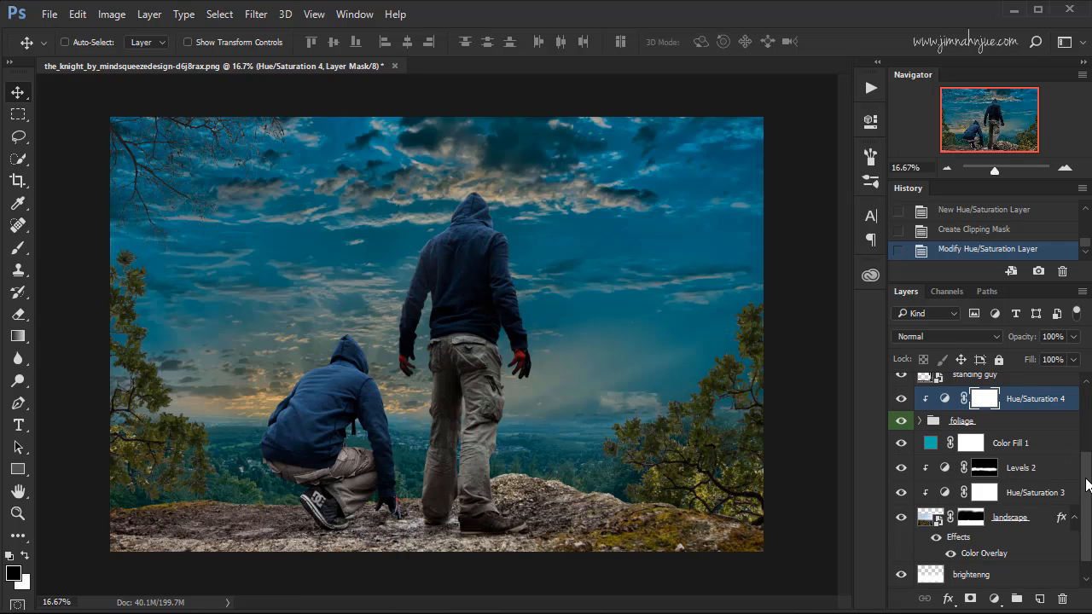
left_click_drag(1084, 477, 1089, 479)
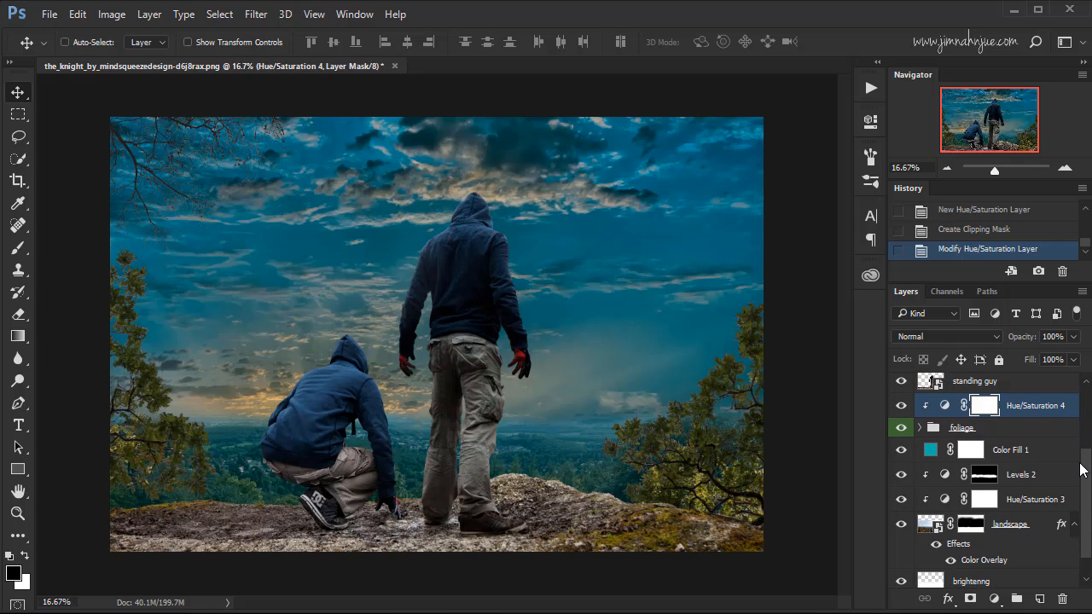
key("x")
left_click(1024, 459)
left_click(1039, 599)
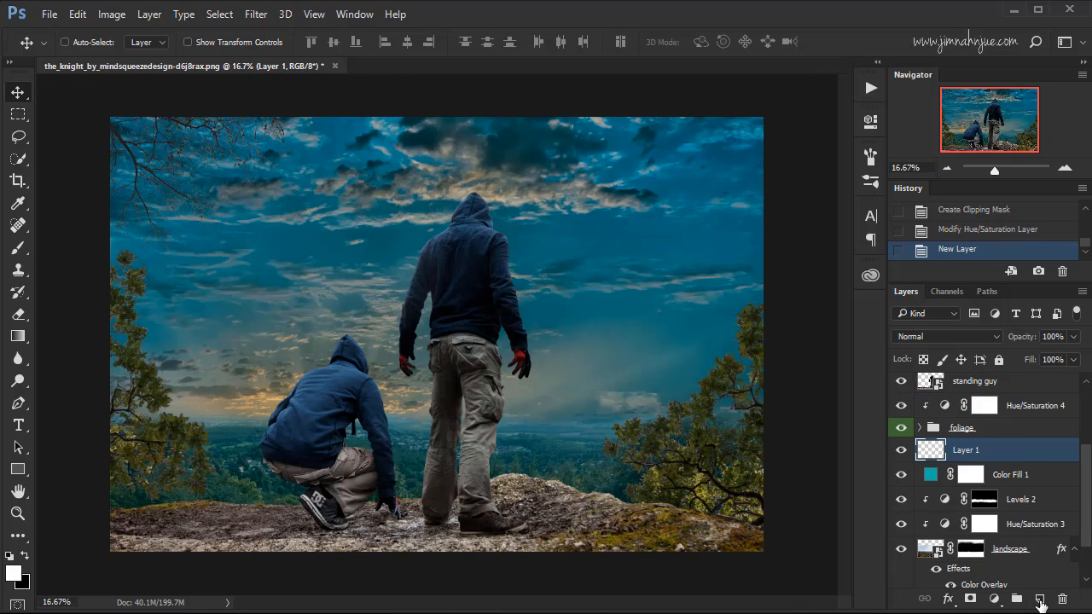
double_click(971, 450)
type("sun glow")
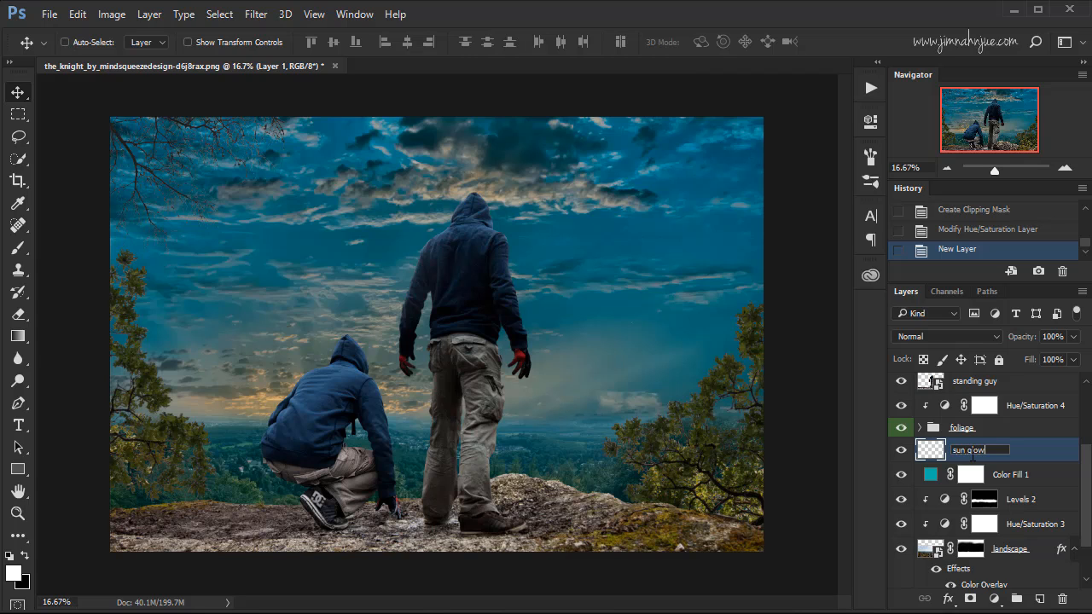
key("Return")
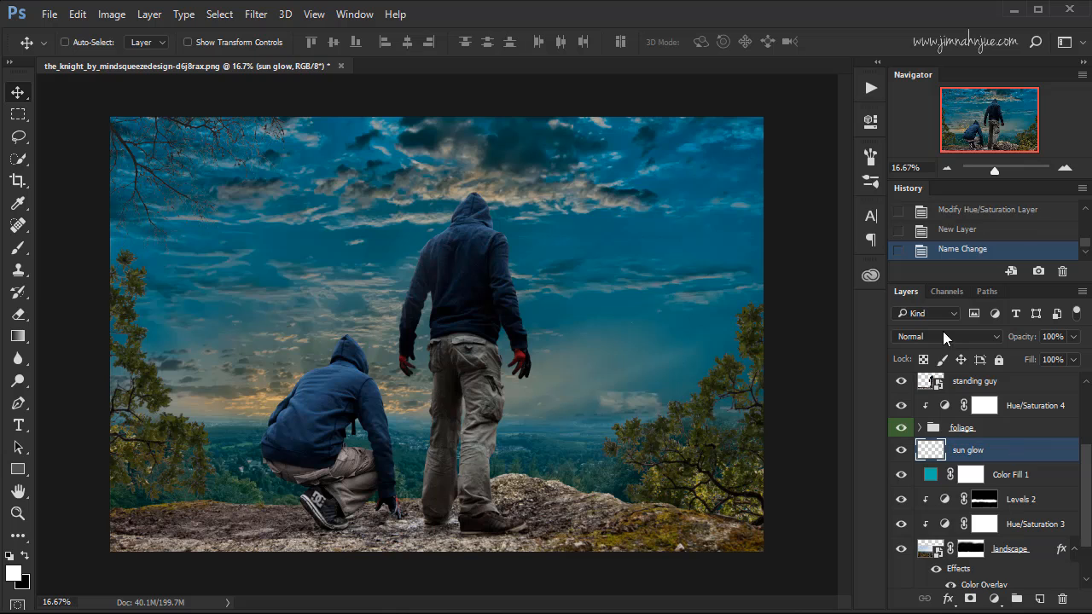
left_click(932, 335)
left_click(913, 116)
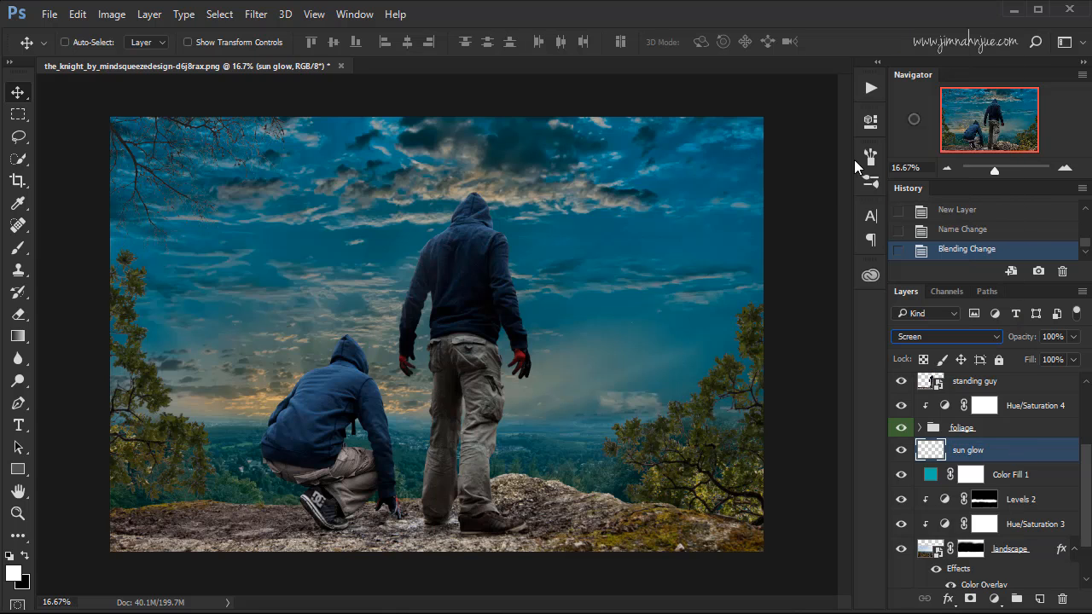
Set up a soft round brush at 3000 px with 0% hardness for painting the glow.
left_click(18, 247)
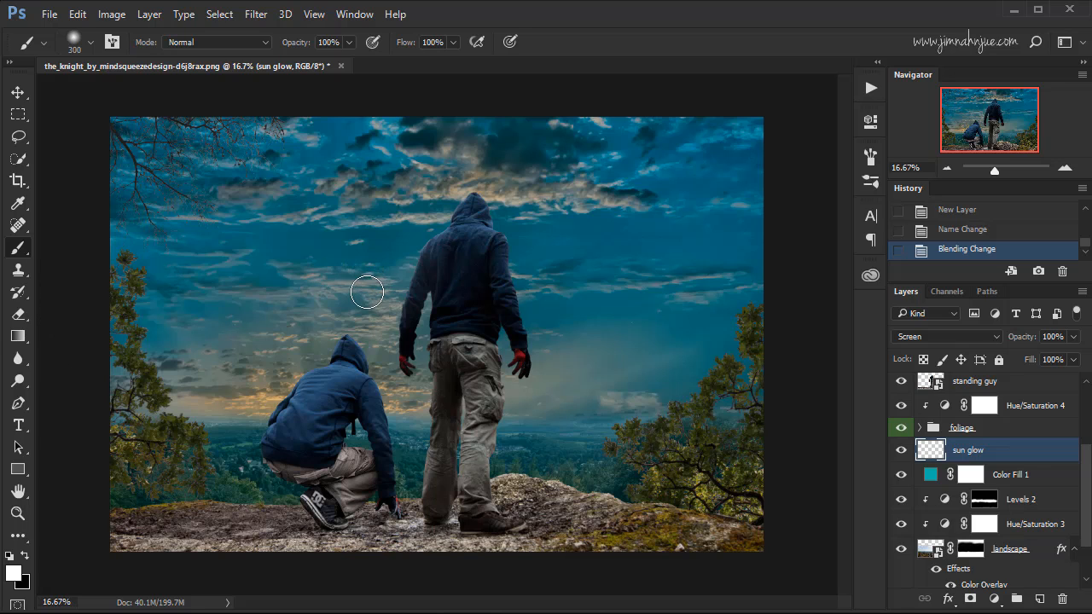
key("bracketright")
key("bracketright")
key("bracketright")
key("bracketright")
key("bracketright")
key("bracketright")
key("bracketright")
key("bracketright")
key("bracketright")
key("bracketright")
key("bracketright")
key("bracketright")
key("bracketright")
key("bracketright")
key("bracketright")
key("bracketright")
key("bracketright")
key("bracketright")
key("bracketright")
key("bracketright")
key("bracketright")
key("bracketright")
key("bracketright")
key("bracketright")
key("bracketright")
key("bracketright")
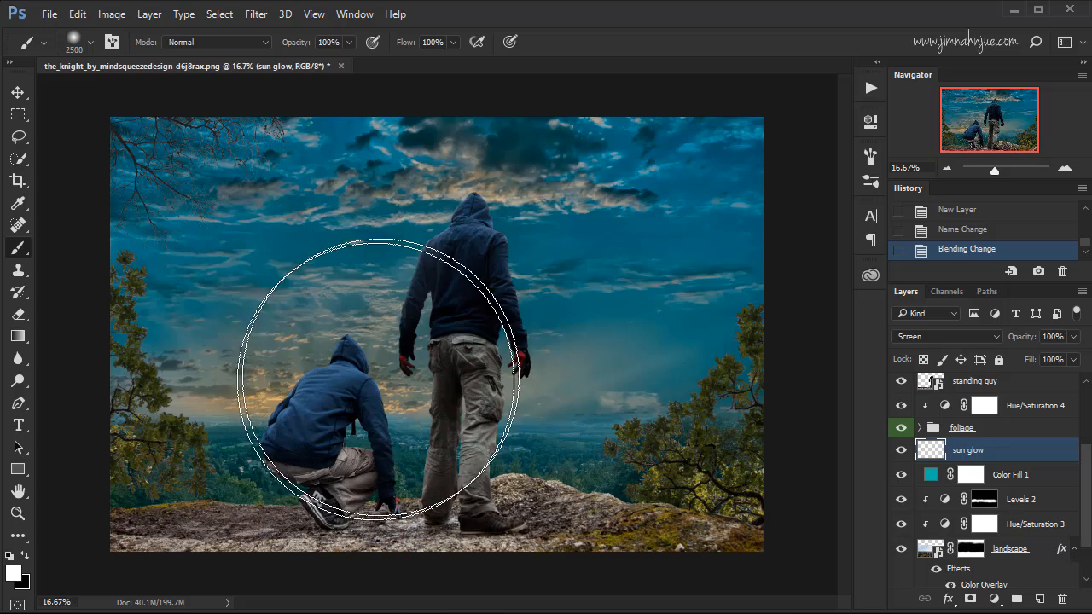
key("bracketright")
key("bracketright")
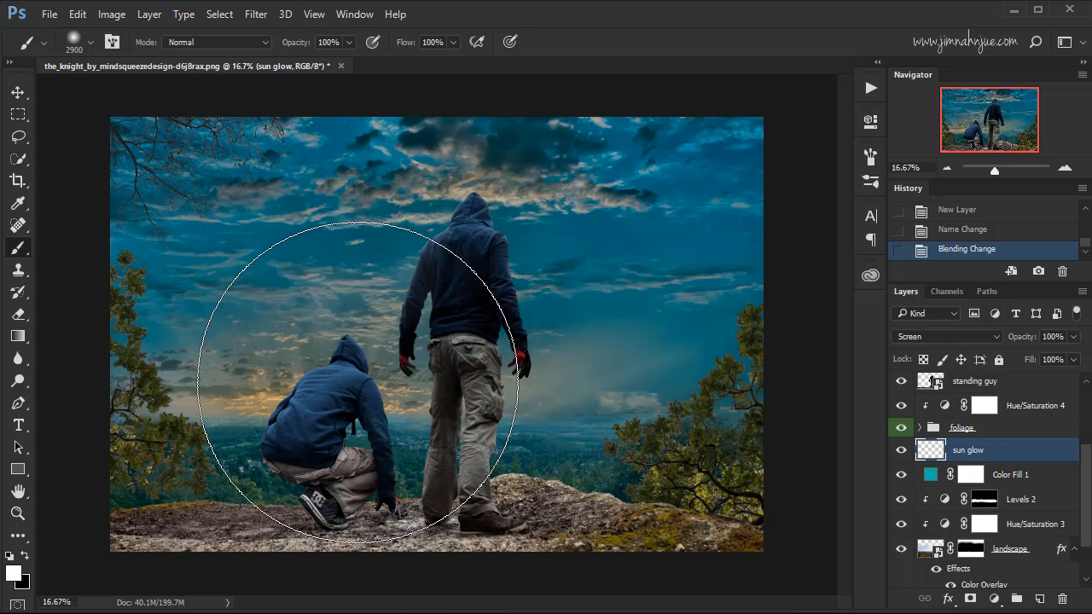
right_click(376, 334)
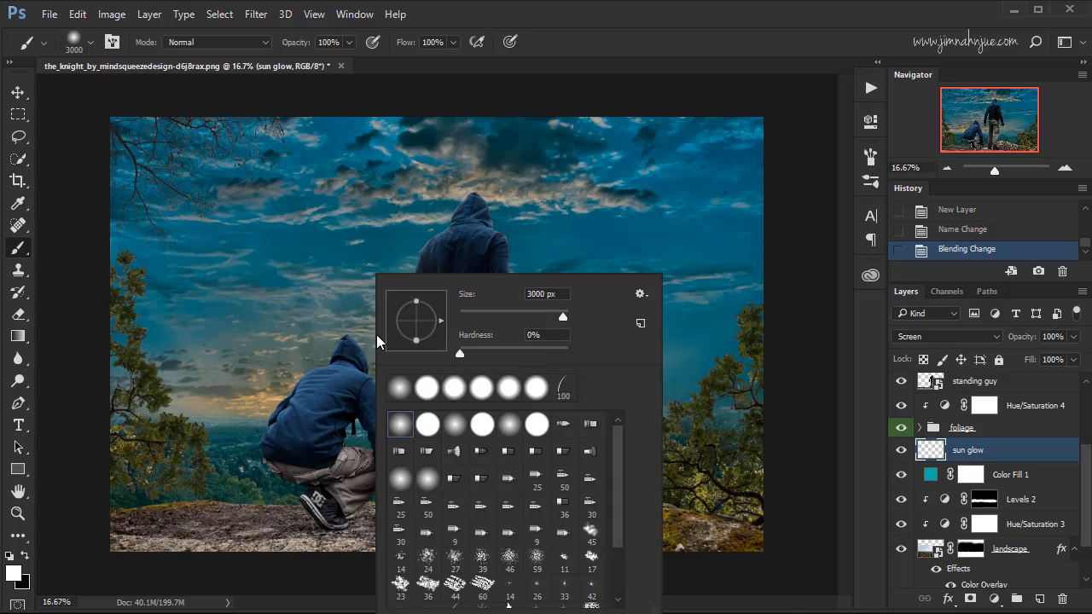
left_click(617, 41)
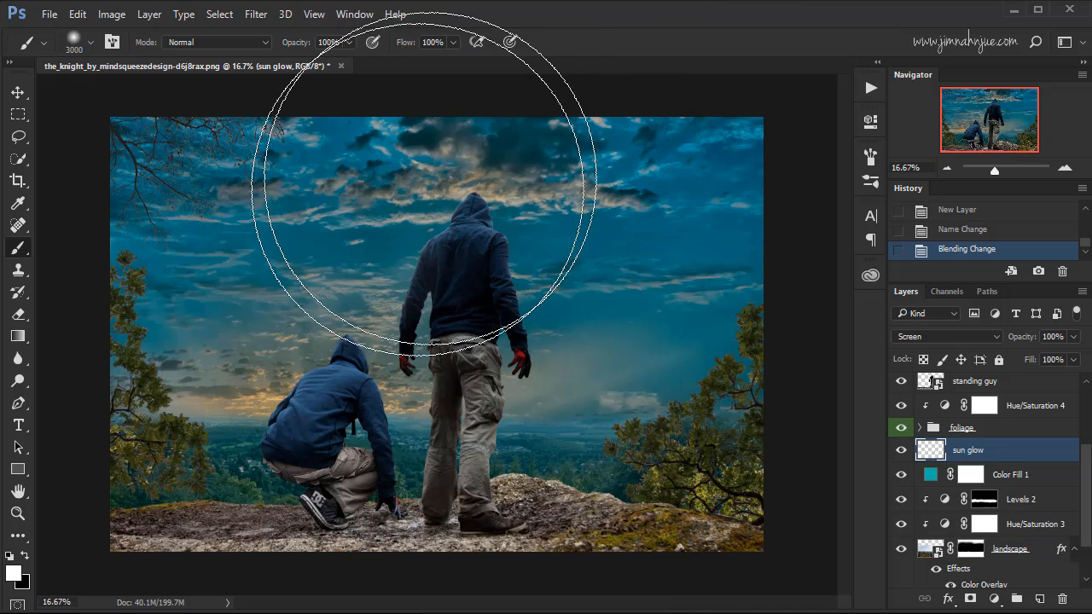
Set the foreground color to a muted tan, hex aa9963.
left_click(13, 574)
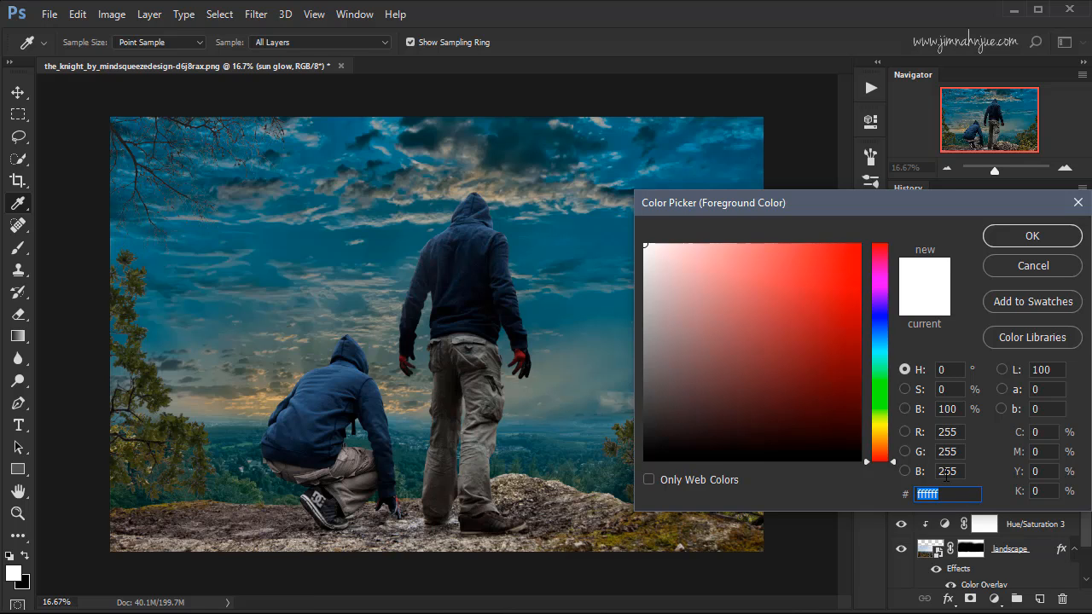
type("78")
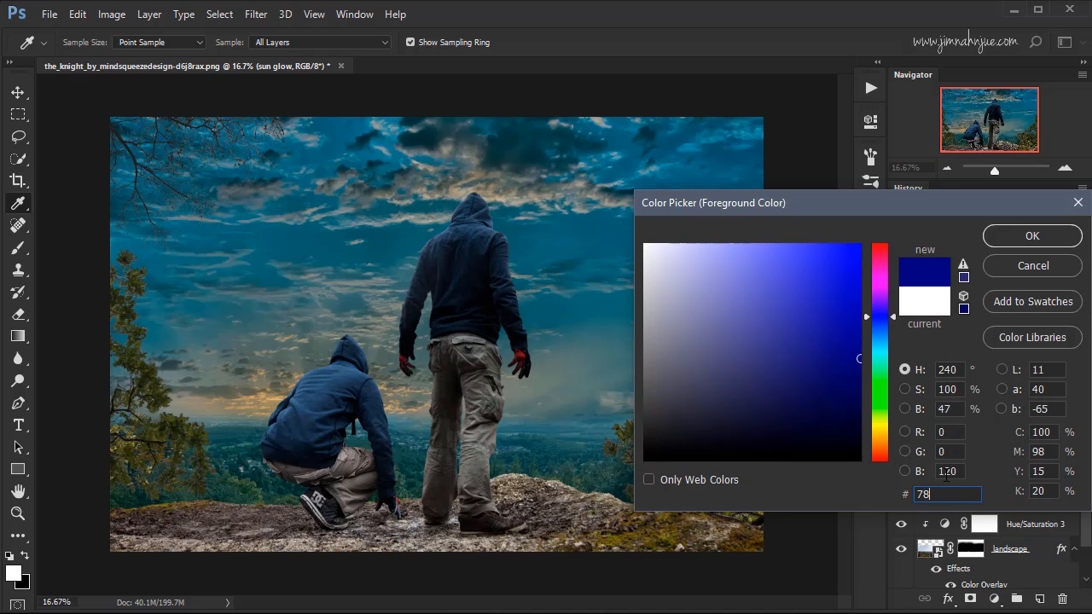
type("b0a8")
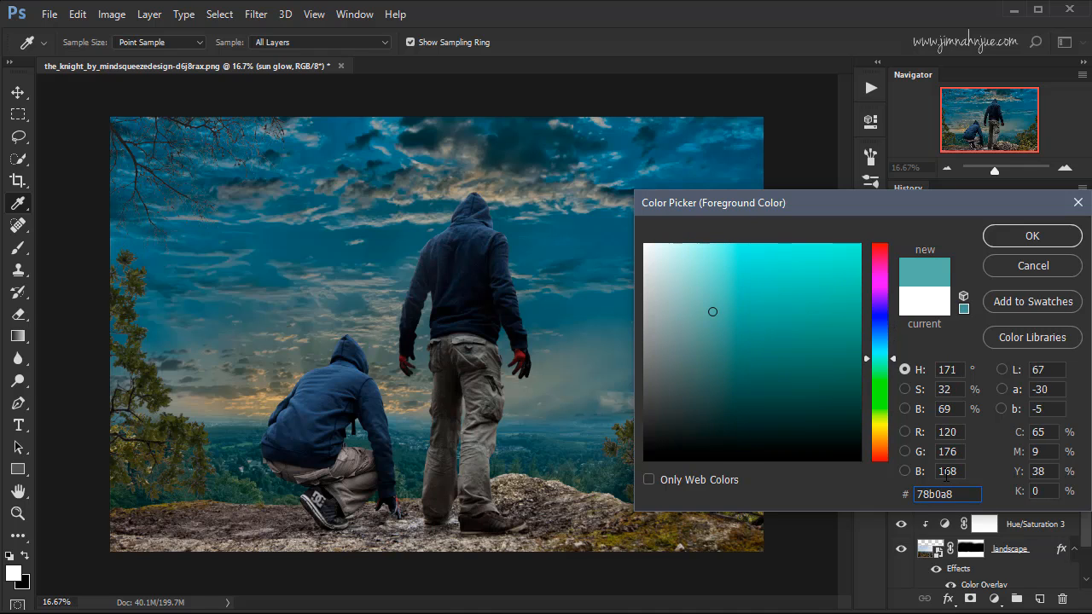
key("BackSpace")
type("8")
left_click_drag(884, 358, 883, 435)
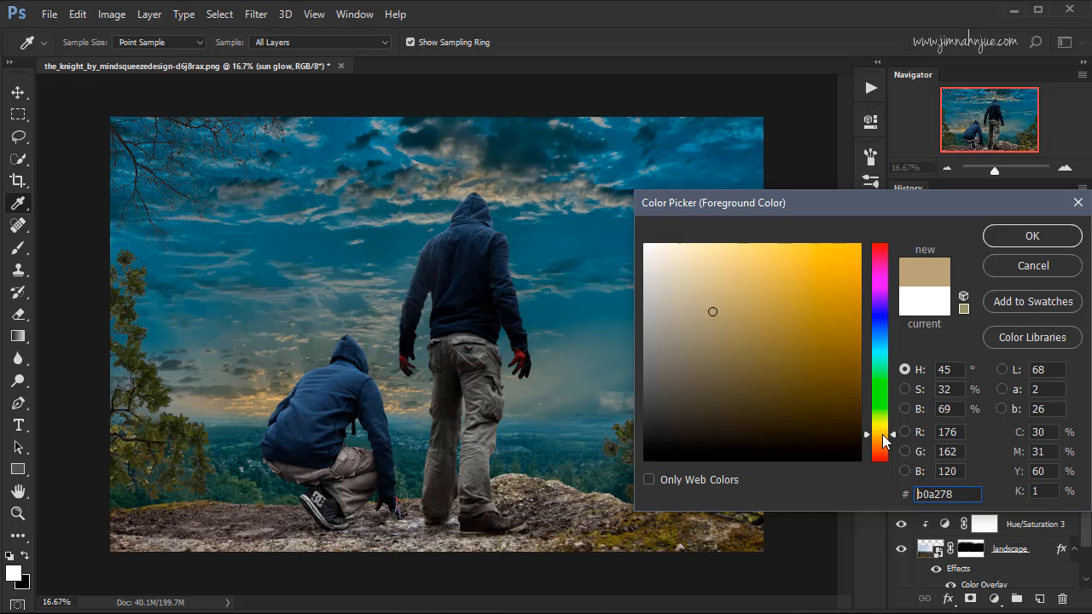
left_click_drag(732, 314, 733, 317)
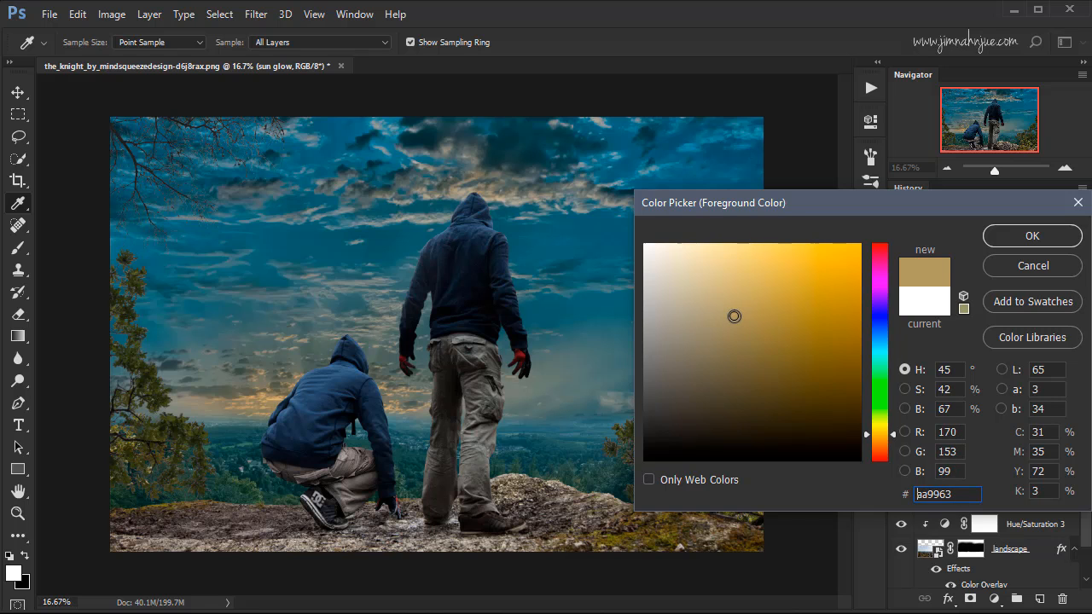
left_click(1019, 240)
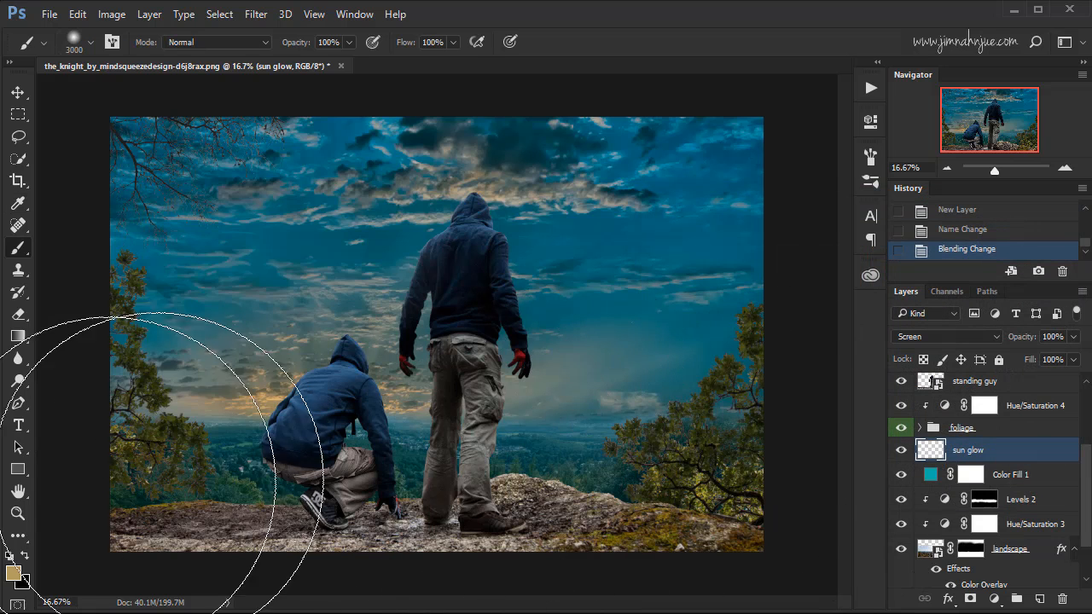
Try one large tan glow dab behind the crouching figure on the sun glow layer, and undo it.
left_click(13, 572)
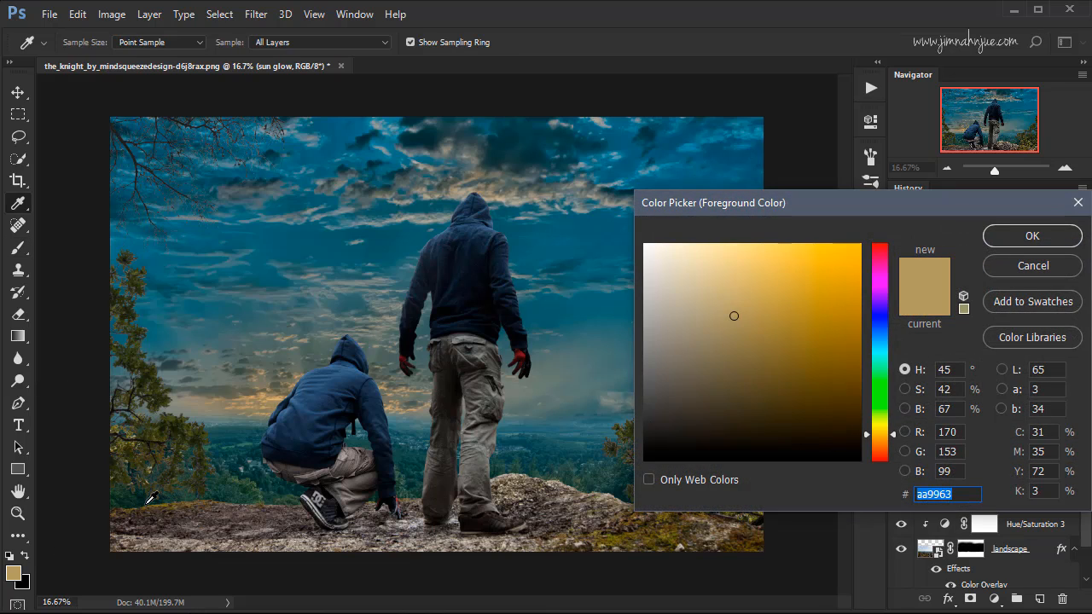
left_click(1012, 236)
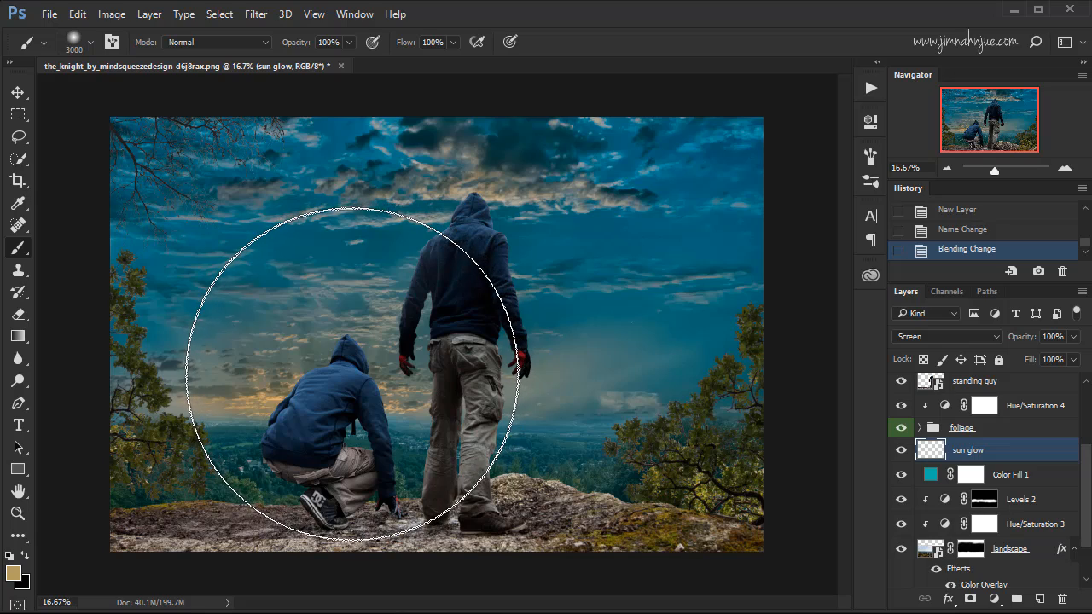
left_click(352, 373)
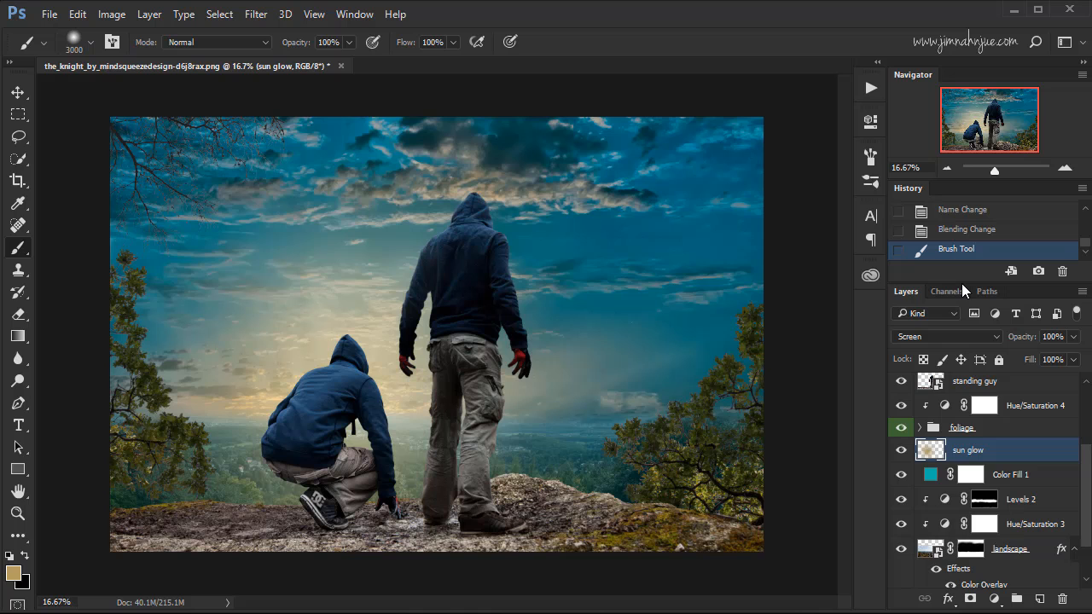
left_click(954, 232)
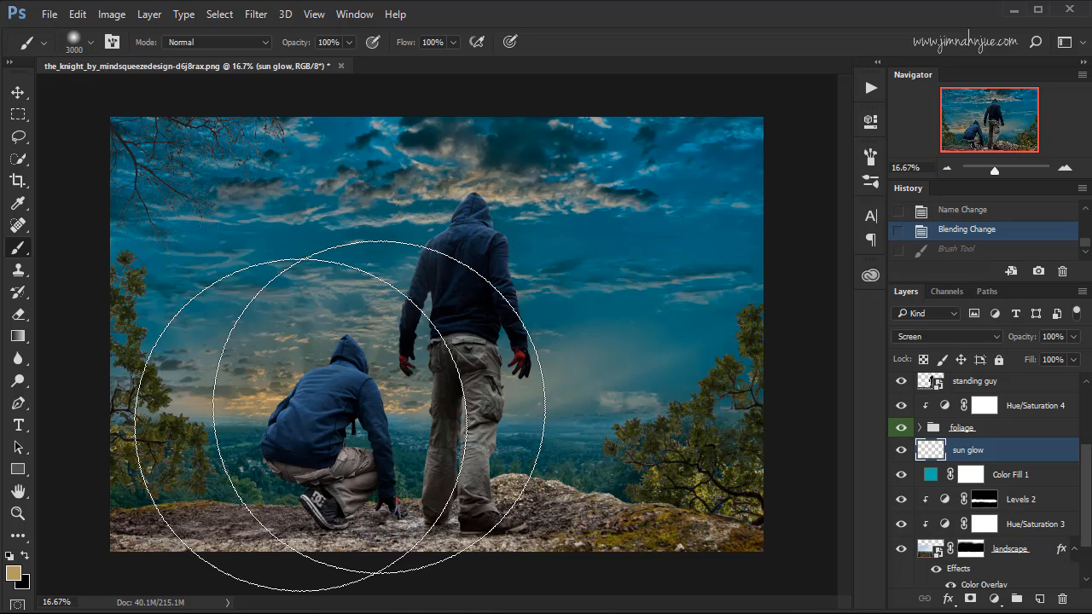
Darken the foreground color to 65572e and paint two large glow dabs around the crouching figure on the sun glow layer.
left_click(15, 575)
left_click_drag(749, 367, 761, 375)
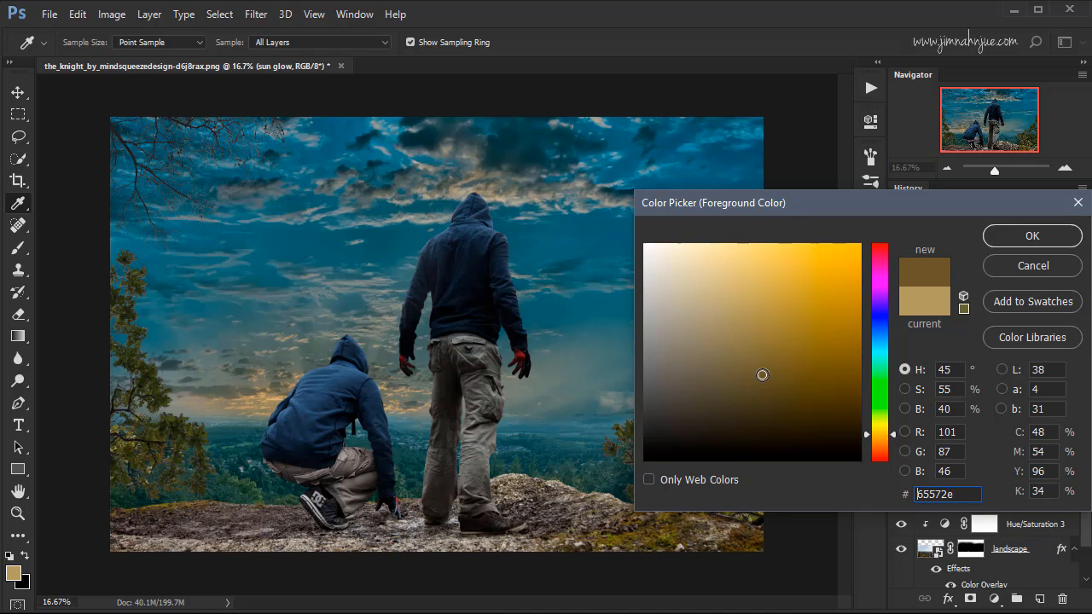
left_click(1027, 243)
key("b")
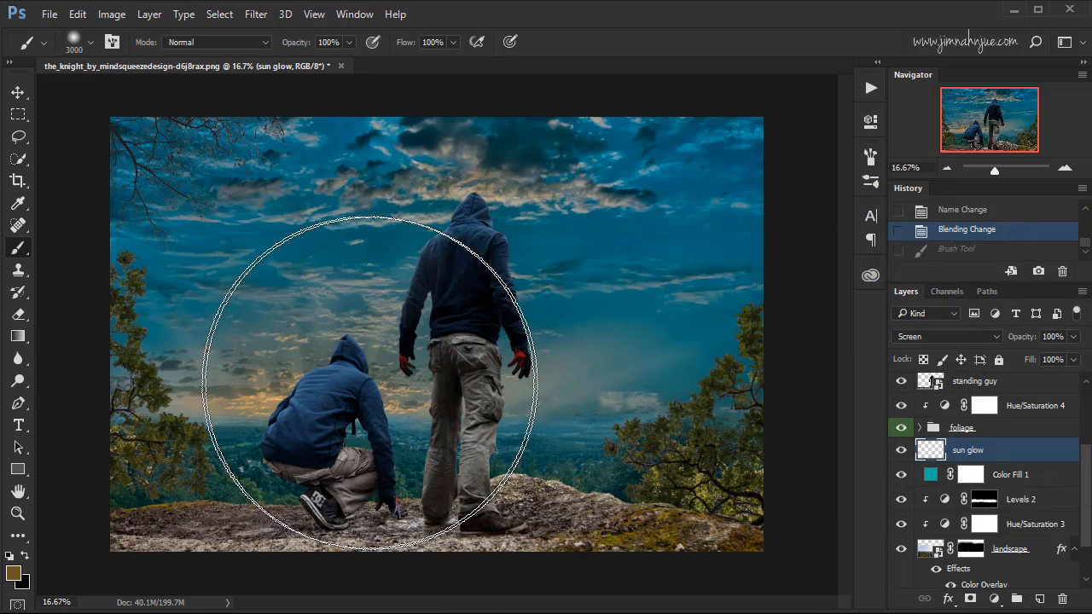
left_click(363, 376)
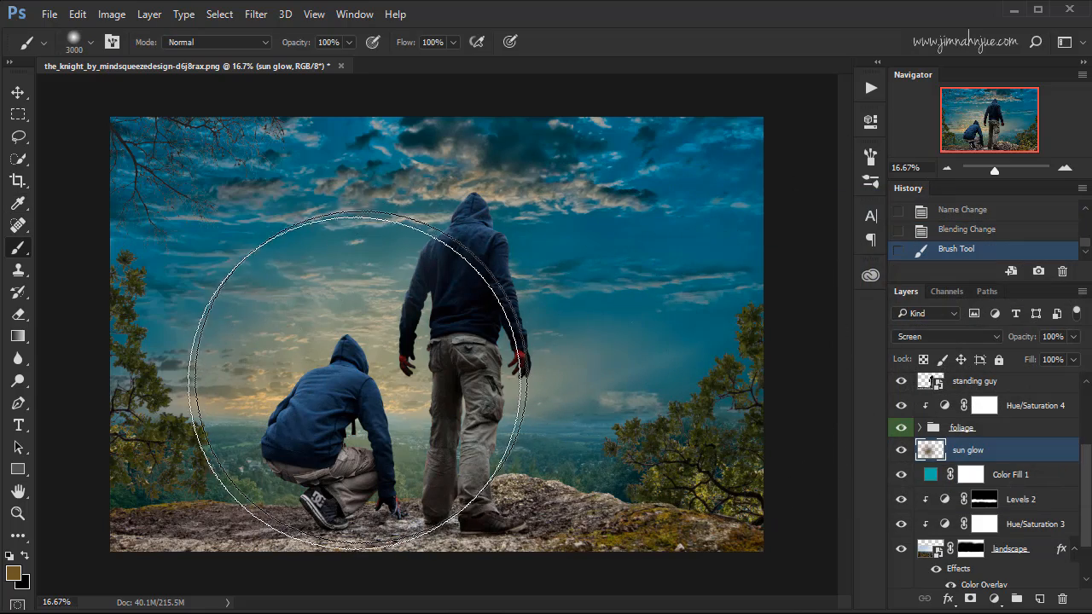
left_click(350, 387)
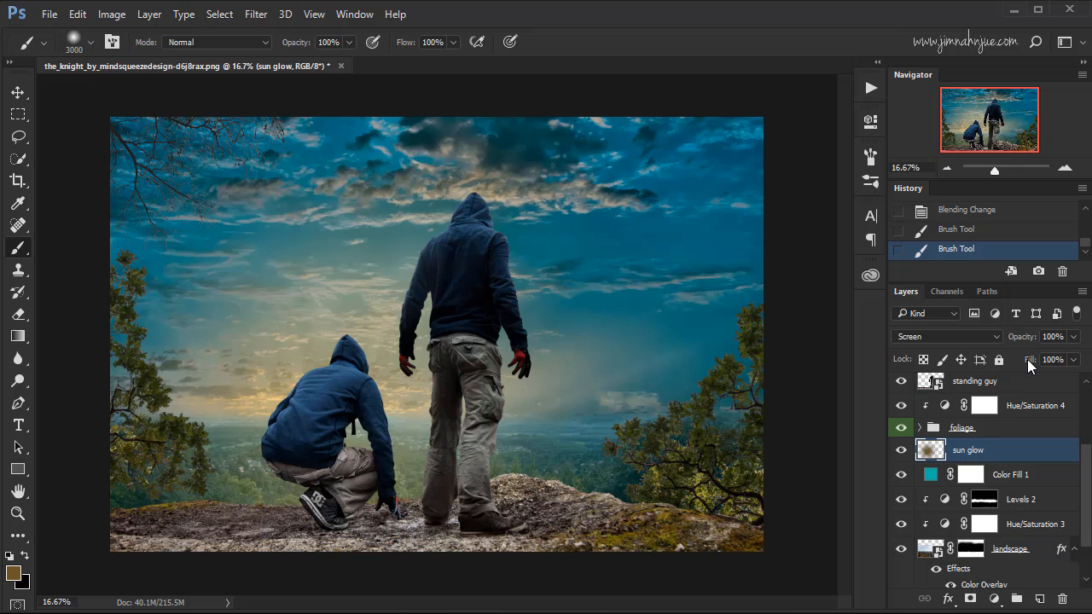
Lower the sun glow layer's opacity to 89% and compare the image with and without the glow.
left_click(1073, 336)
mouse_move(1076, 356)
left_mouse_down()
mouse_move(1057, 360)
mouse_move(1067, 361)
left_mouse_up()
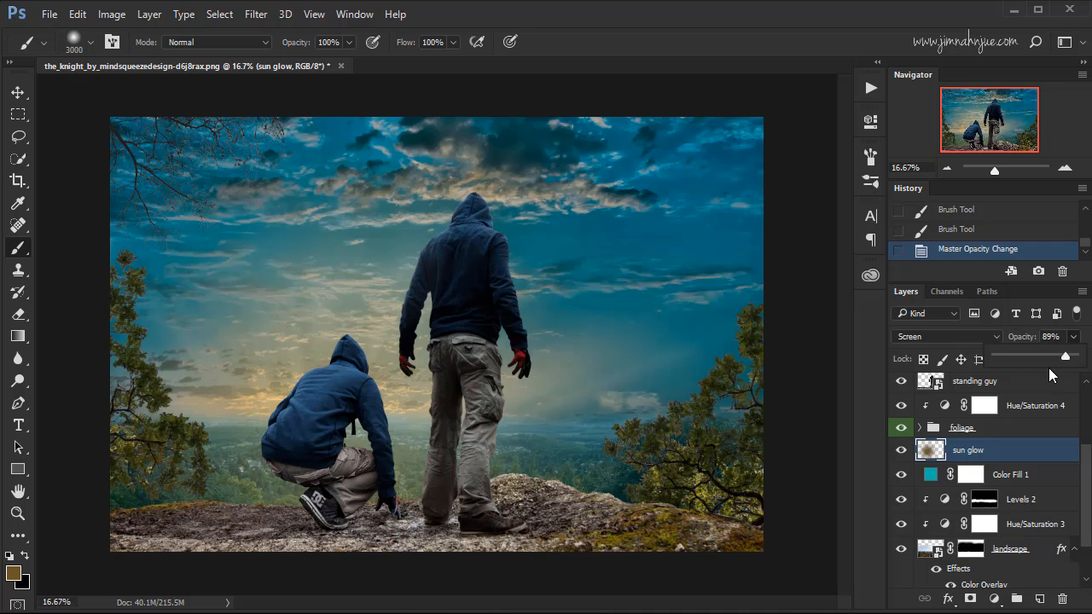
left_click(901, 451)
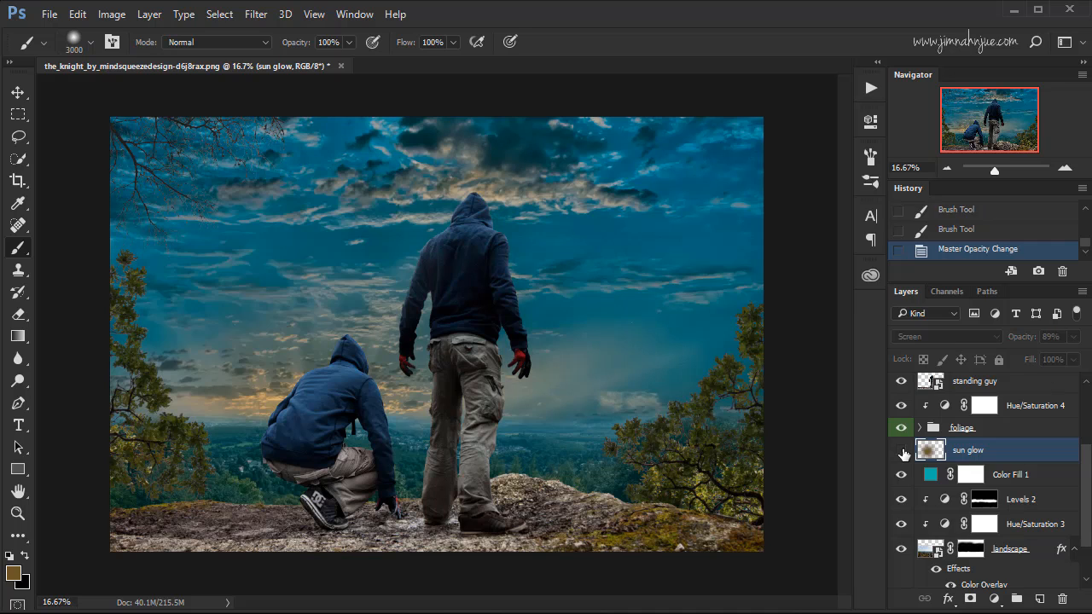
left_click(901, 451)
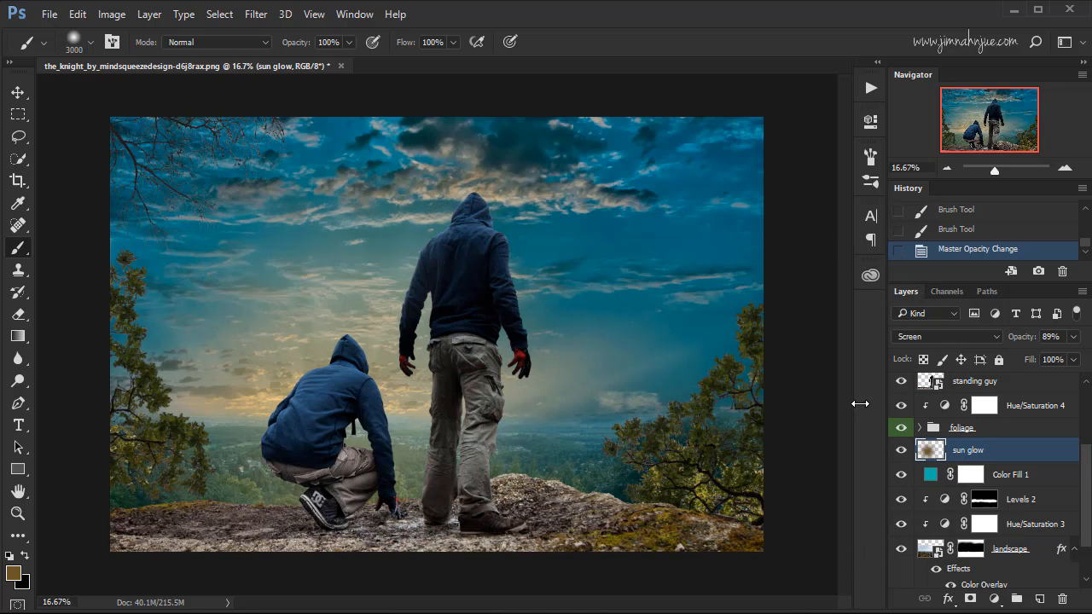
Add a new layer named suns rays above Hue/Saturation 2 and set its blend mode to Screen.
left_click_drag(1085, 462, 1080, 413)
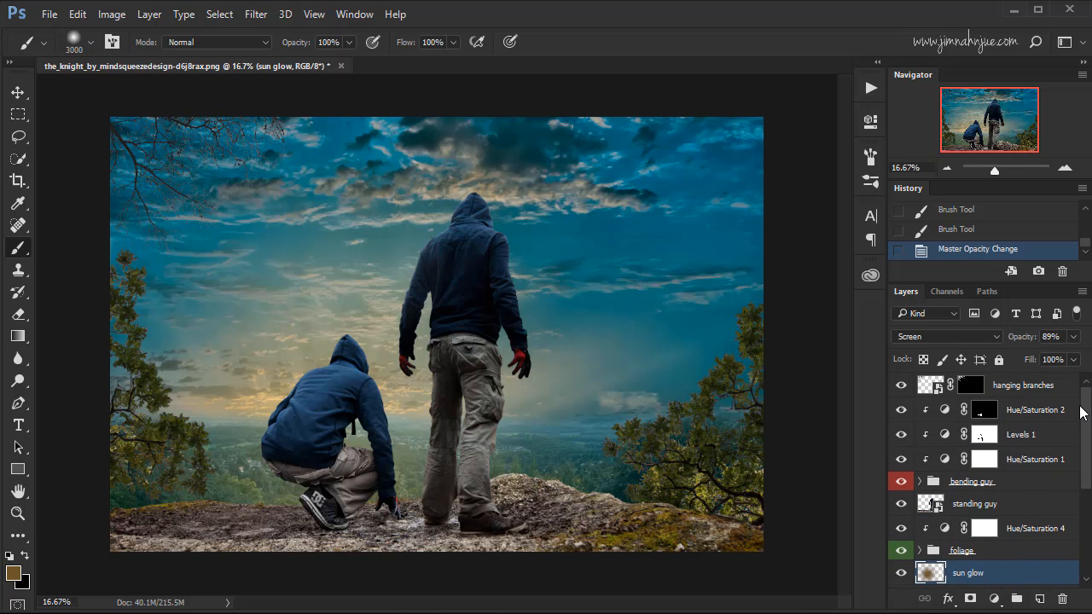
left_click(1022, 413)
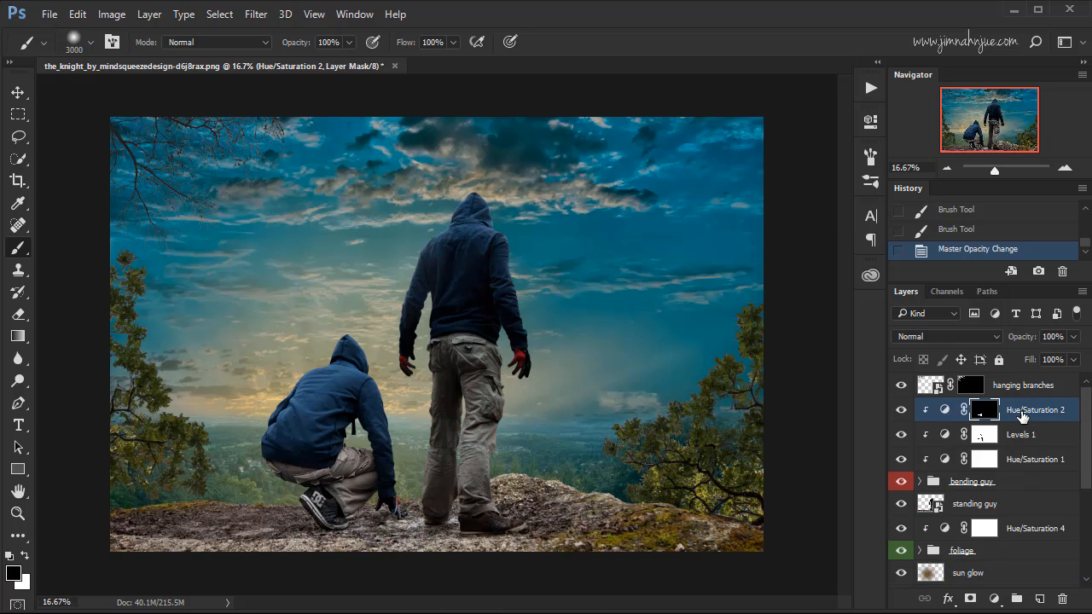
left_click(1039, 599)
double_click(967, 409)
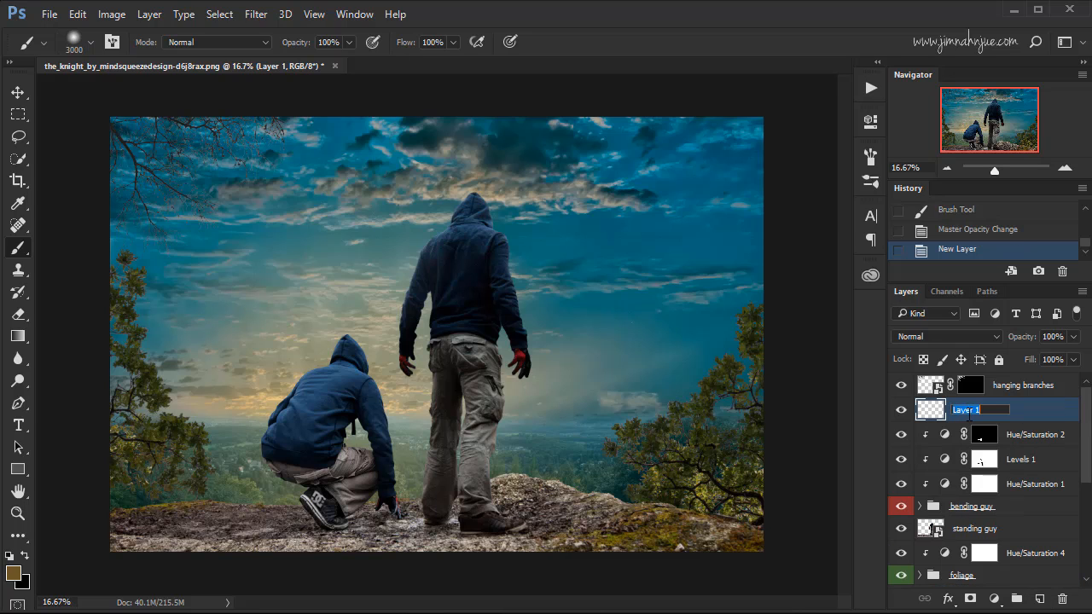
type("suns rays")
left_click(1029, 415)
left_click(947, 342)
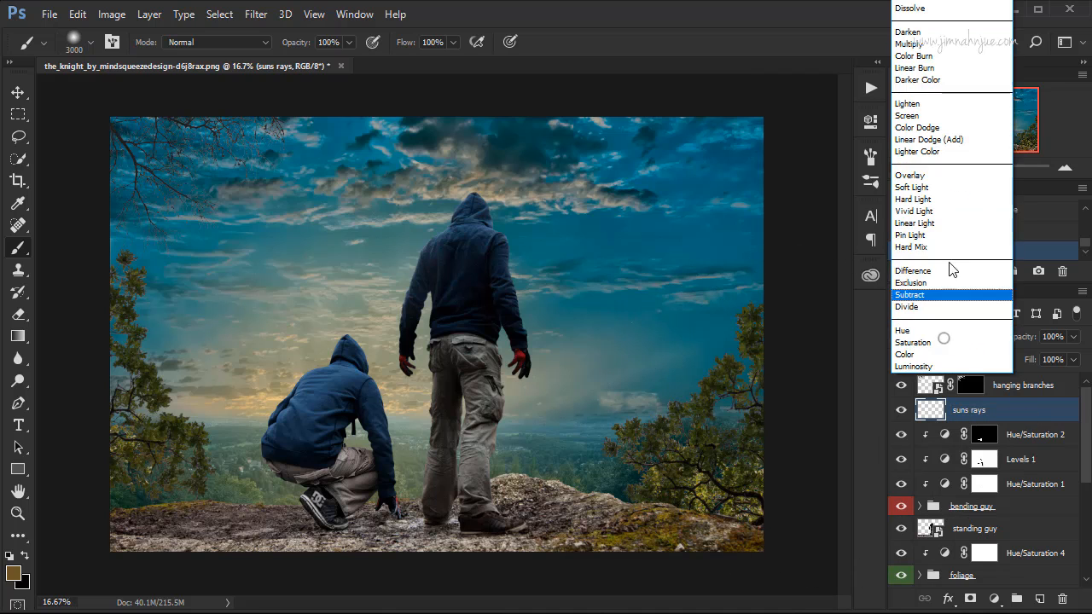
left_click(909, 116)
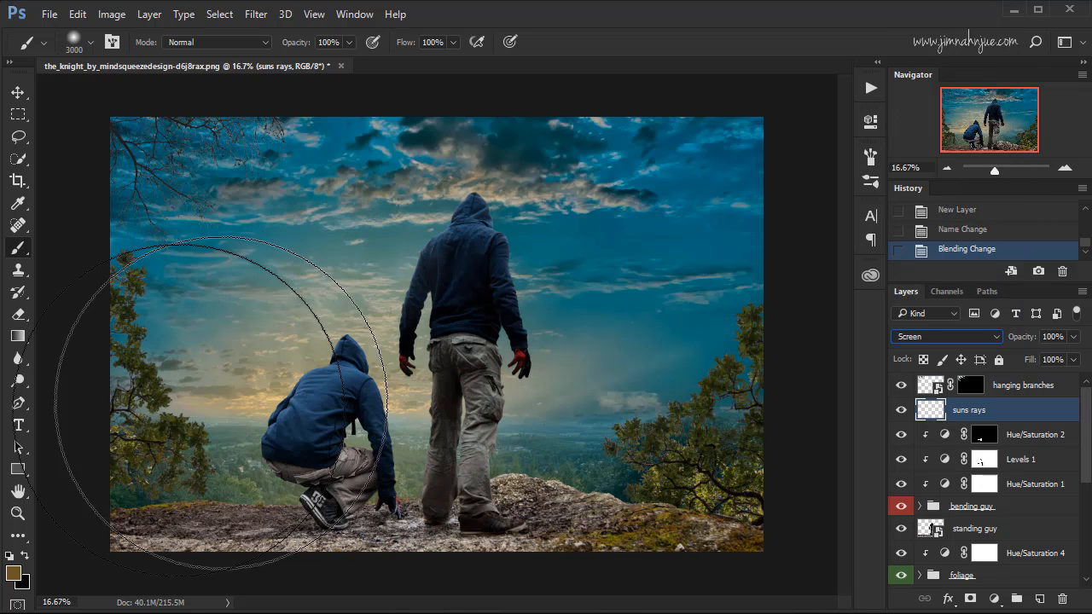
Darken the foreground color to a deep brown, hex 342d17.
left_click(13, 572)
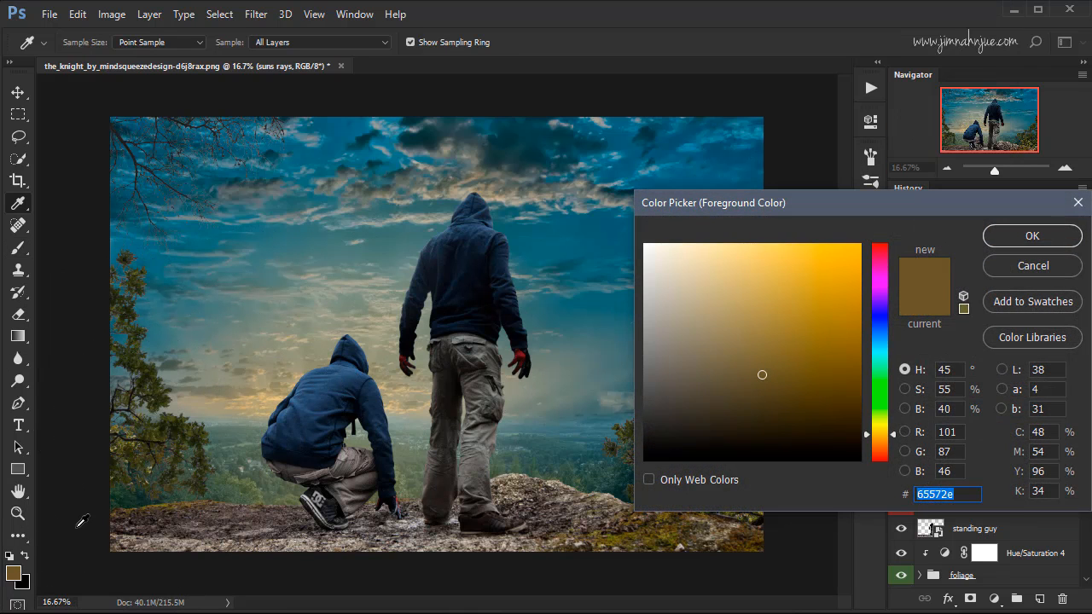
left_click_drag(761, 384, 764, 416)
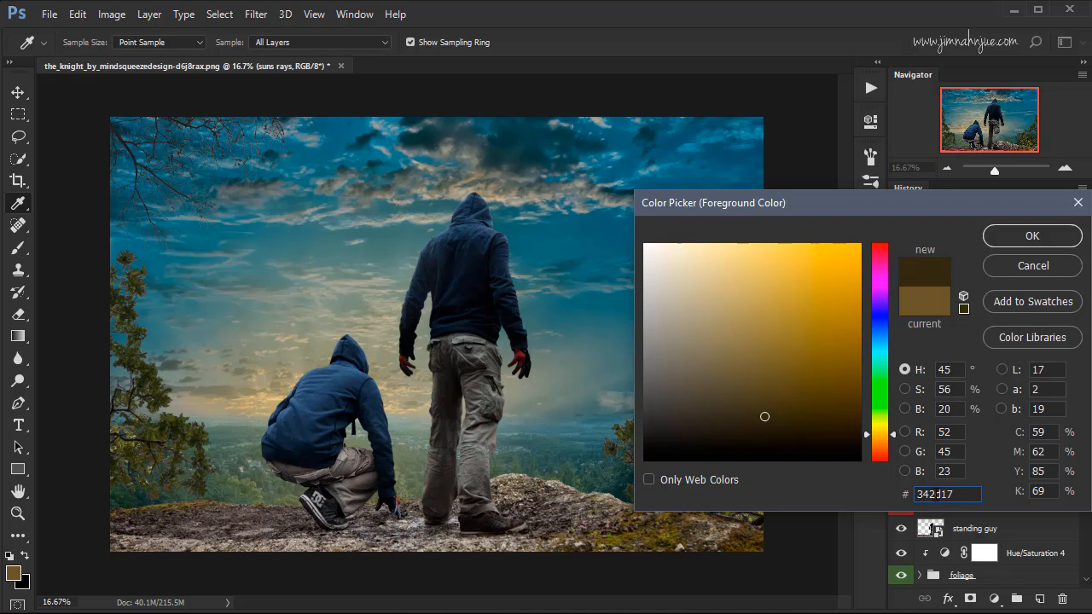
left_click(1023, 243)
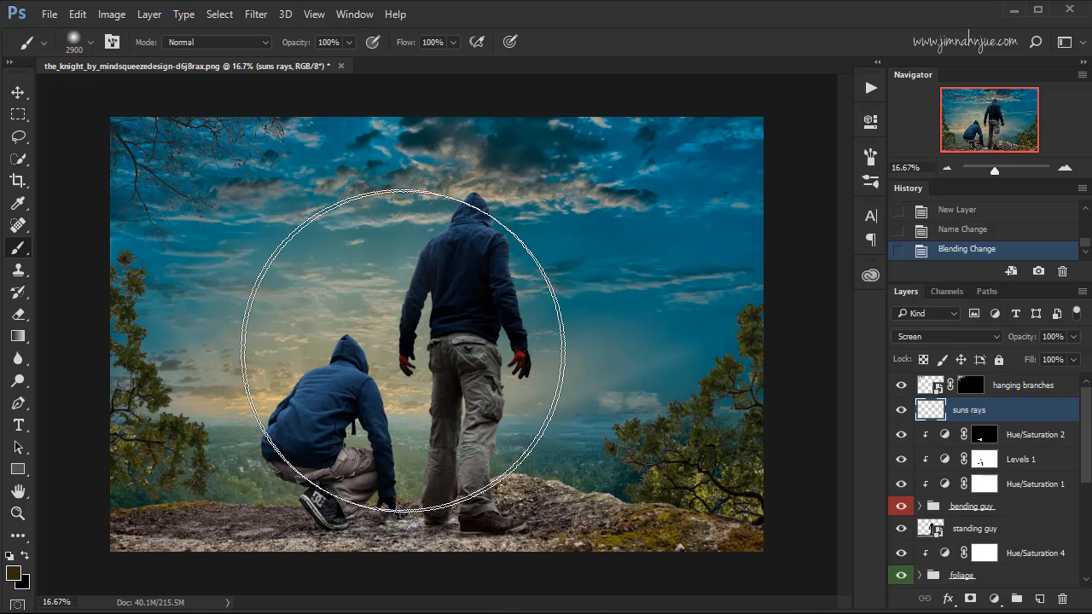
Paint a large soft dab between the two figures and an 800 px dab over the crouching figure on the suns rays layer.
key("bracketleft")
key("bracketleft")
key("bracketleft")
key("bracketright")
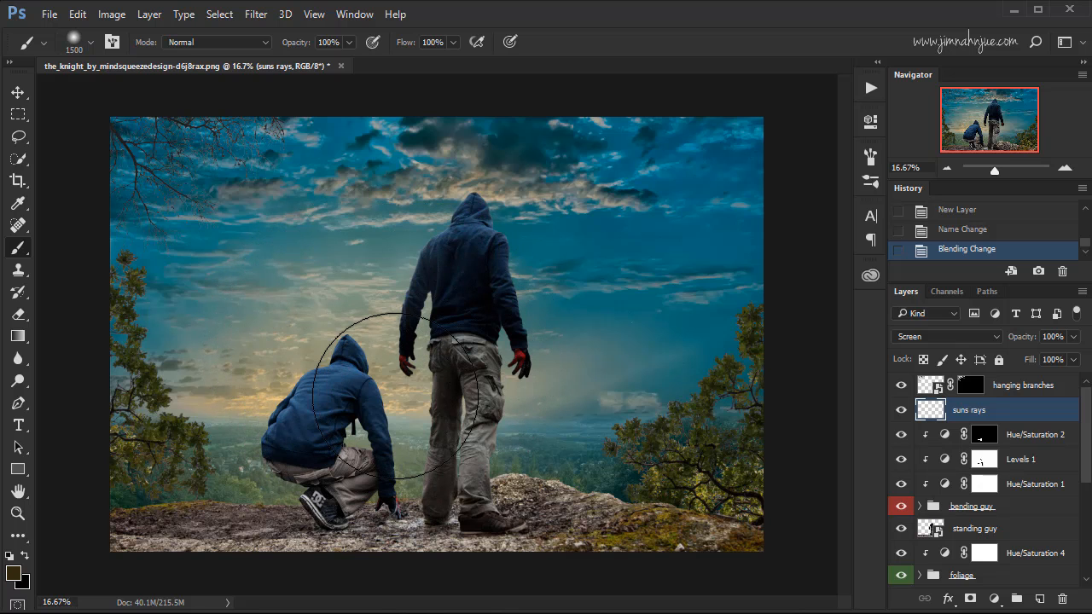
left_click(387, 383)
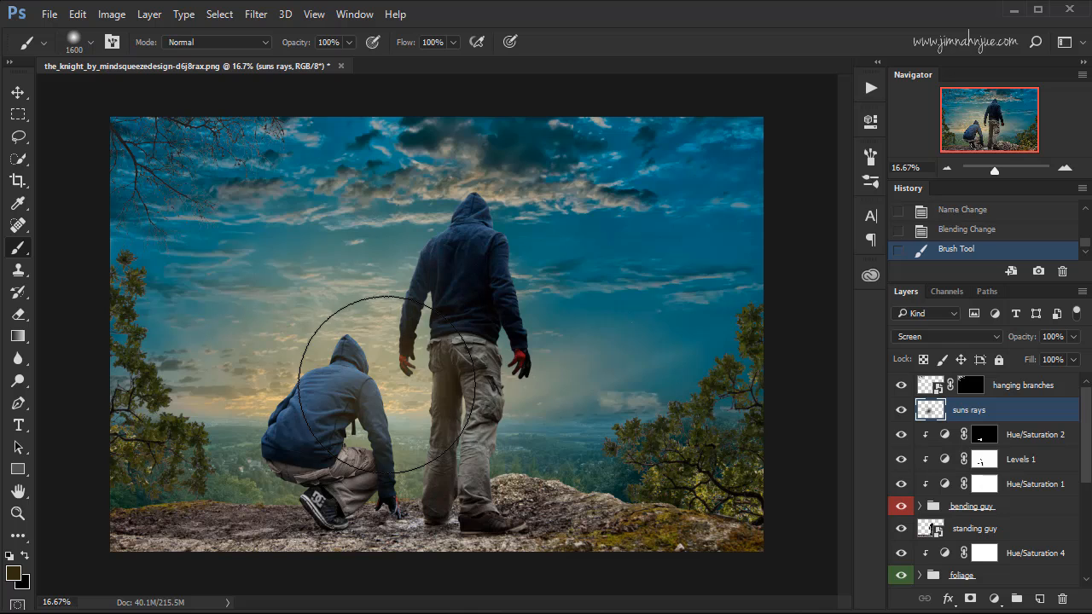
key("bracketleft")
key("bracketleft")
key("bracketleft")
key("bracketleft")
key("bracketleft")
key("bracketleft")
key("bracketleft")
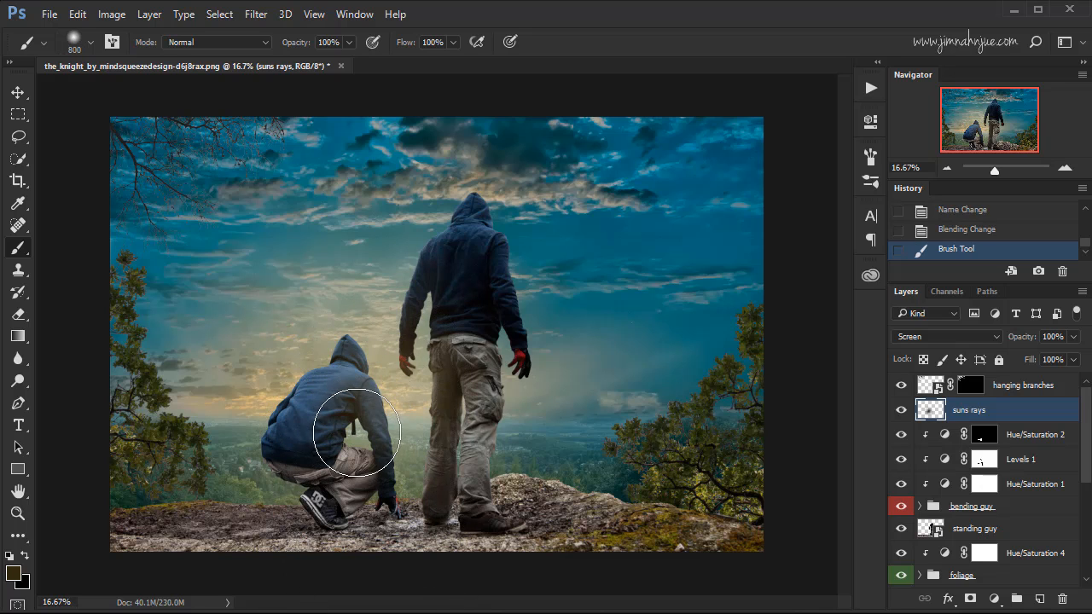
left_click(355, 432)
key("bracketleft")
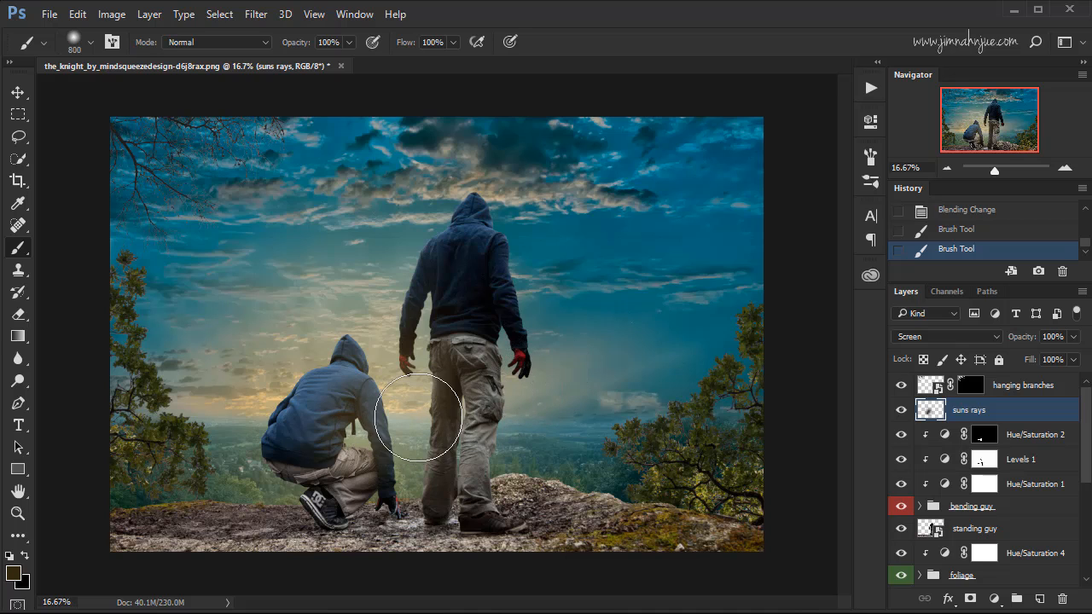
Lower the suns rays layer's opacity to 64% and compare the image with and without it.
left_click(902, 409)
left_click(903, 408)
left_click(903, 409)
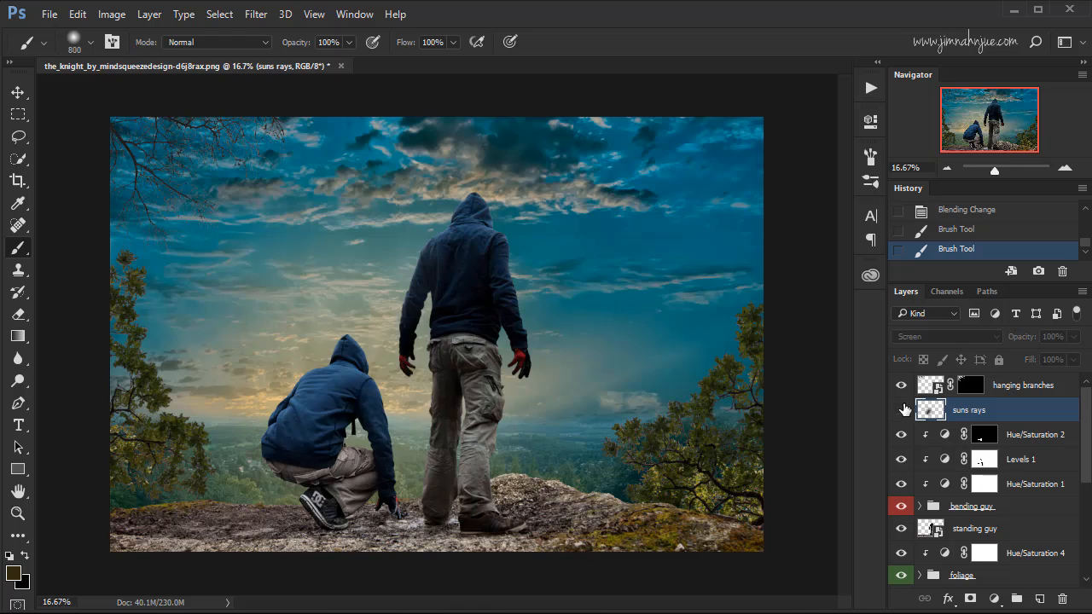
left_click(903, 409)
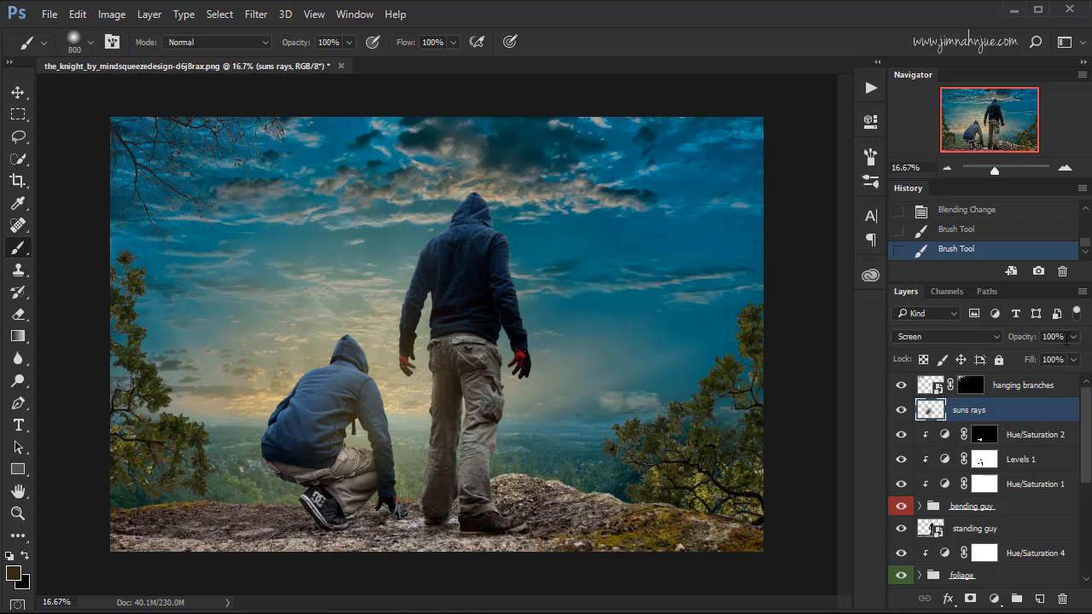
left_click(1073, 336)
left_click_drag(1059, 349, 1050, 355)
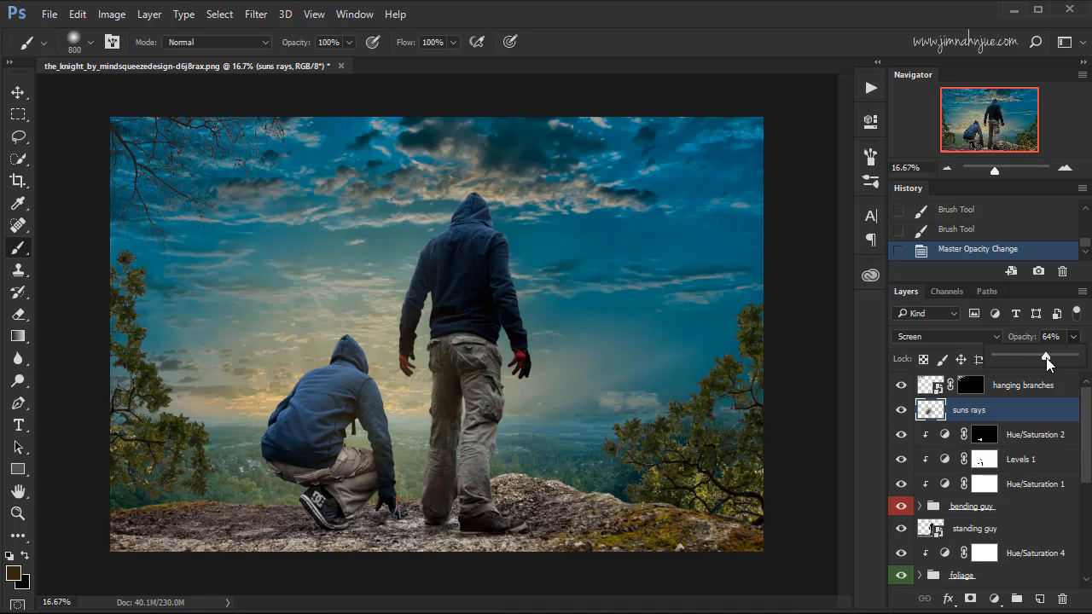
left_click(903, 413)
left_click(902, 413)
Add a layer named glow directly above the bending guy group, clipped to it, with the Color Dodge blend mode.
left_click_drag(1084, 415, 1082, 429)
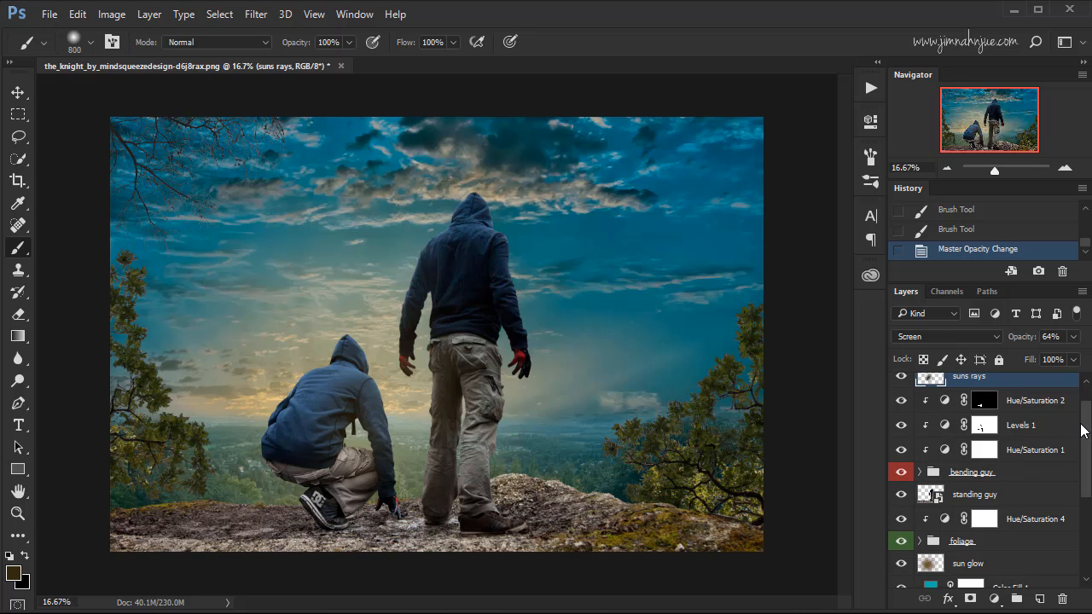
left_click(996, 475)
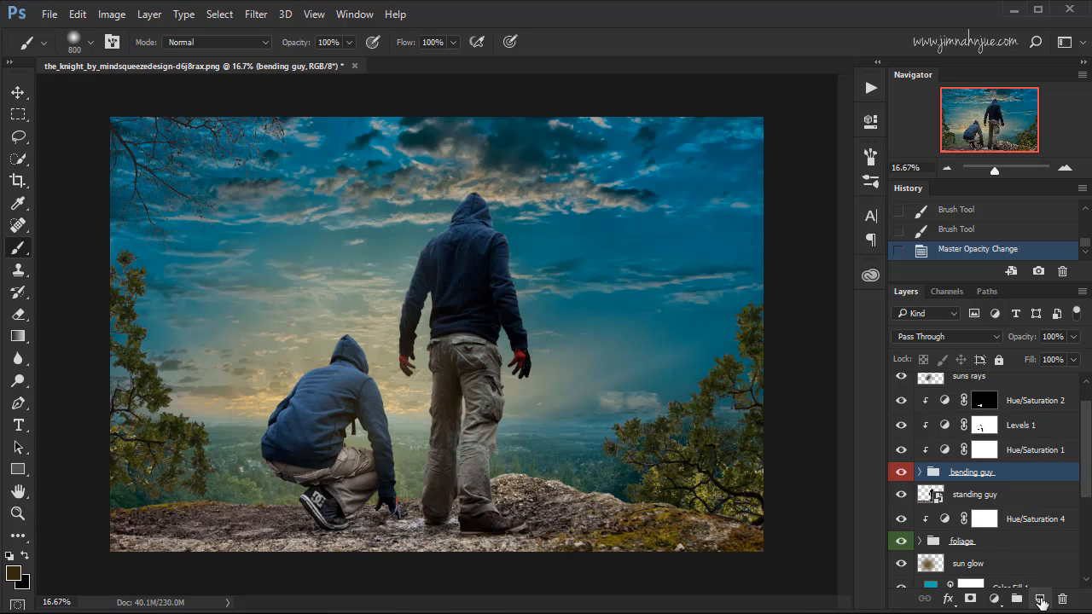
left_click(1040, 600)
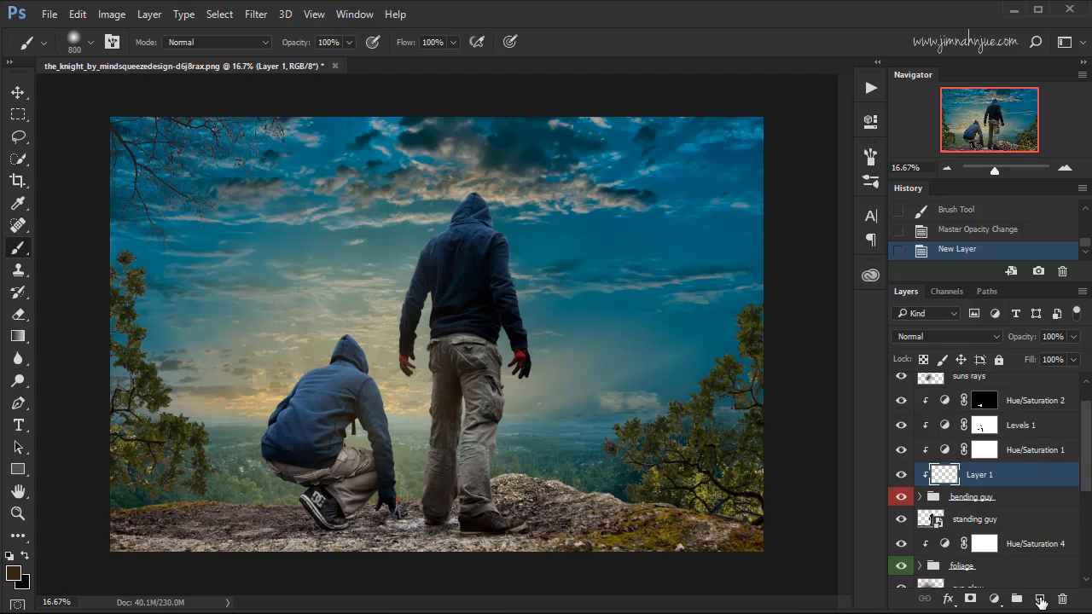
double_click(991, 474)
key("Return")
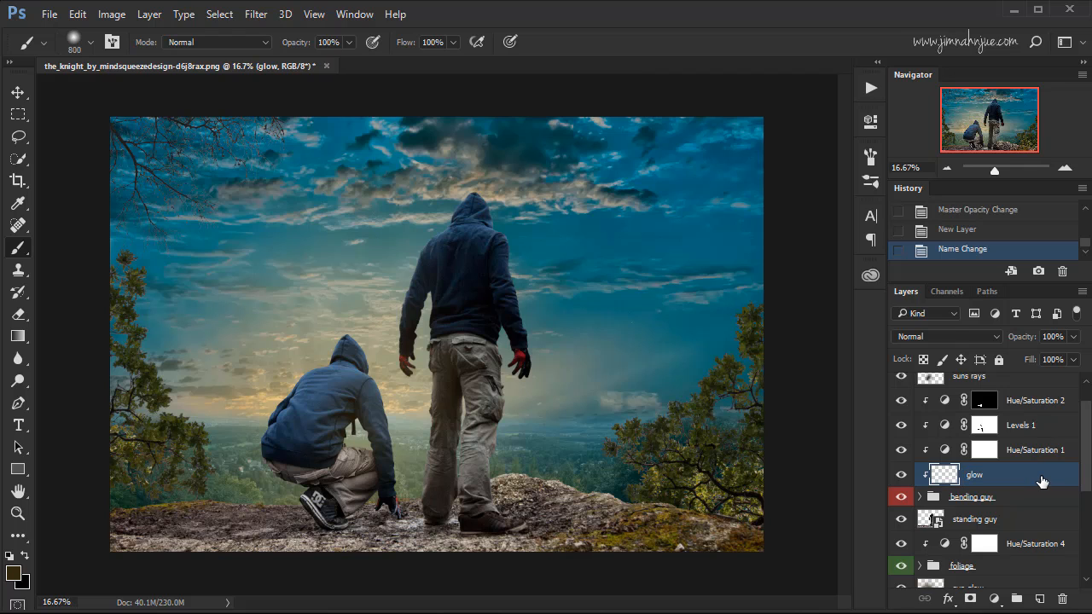
left_click(955, 336)
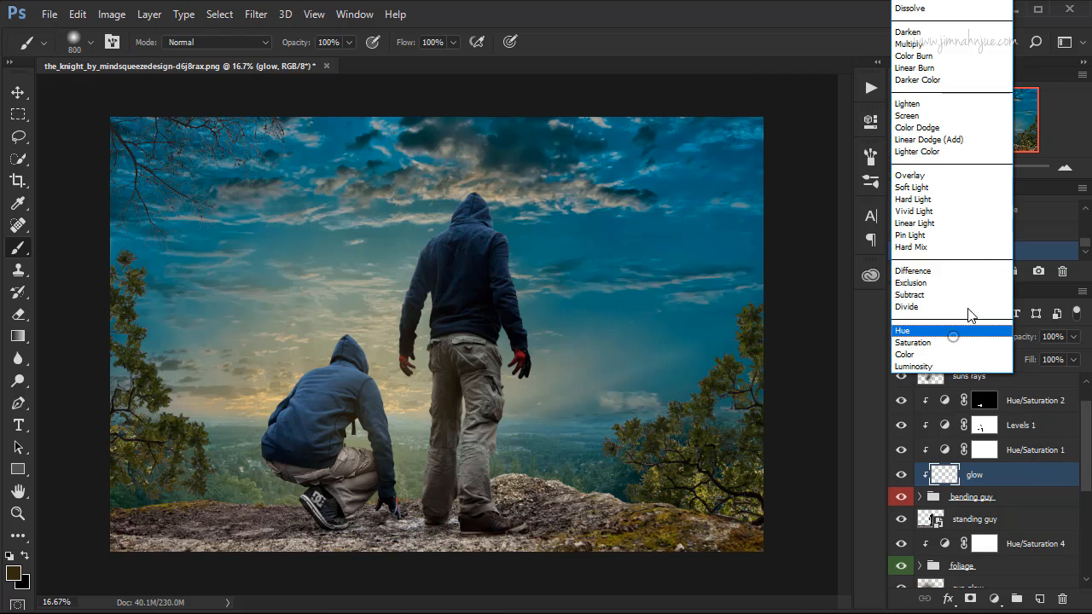
left_click(917, 128)
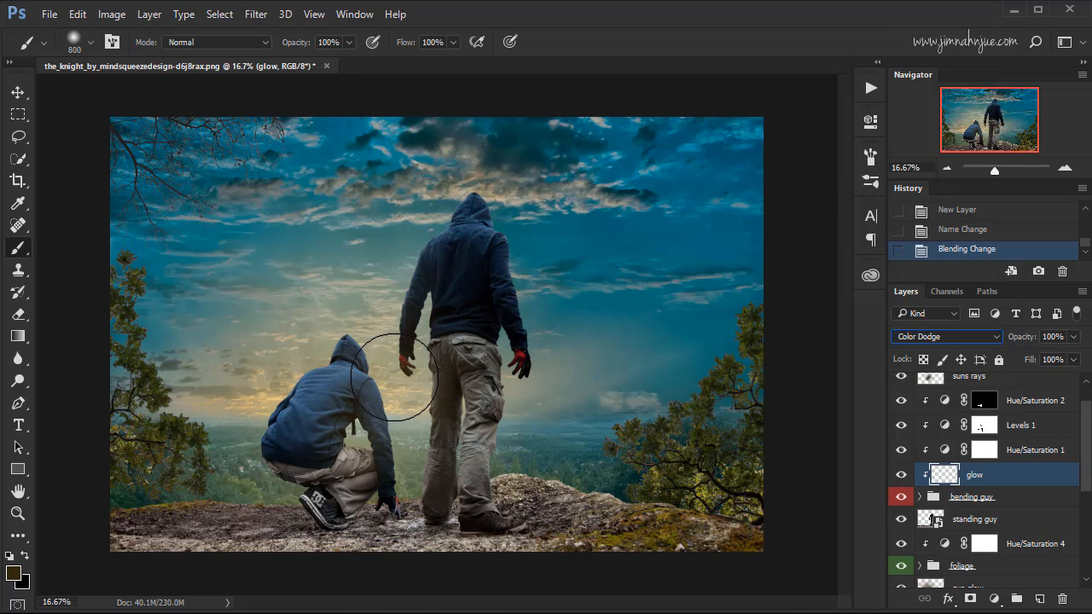
Examine the crouching figure's hoodie and the standing figure's hands and trousers up close.
key("ctrl+plus")
key("ctrl+plus")
key("ctrl+plus")
key("ctrl+plus")
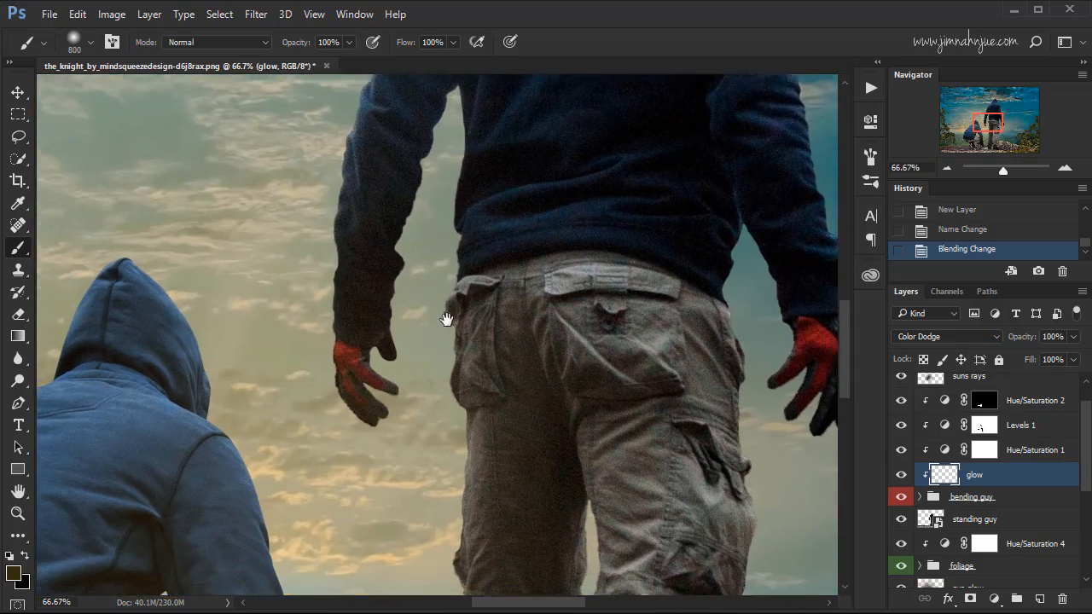
left_click_drag(445, 319, 490, 261)
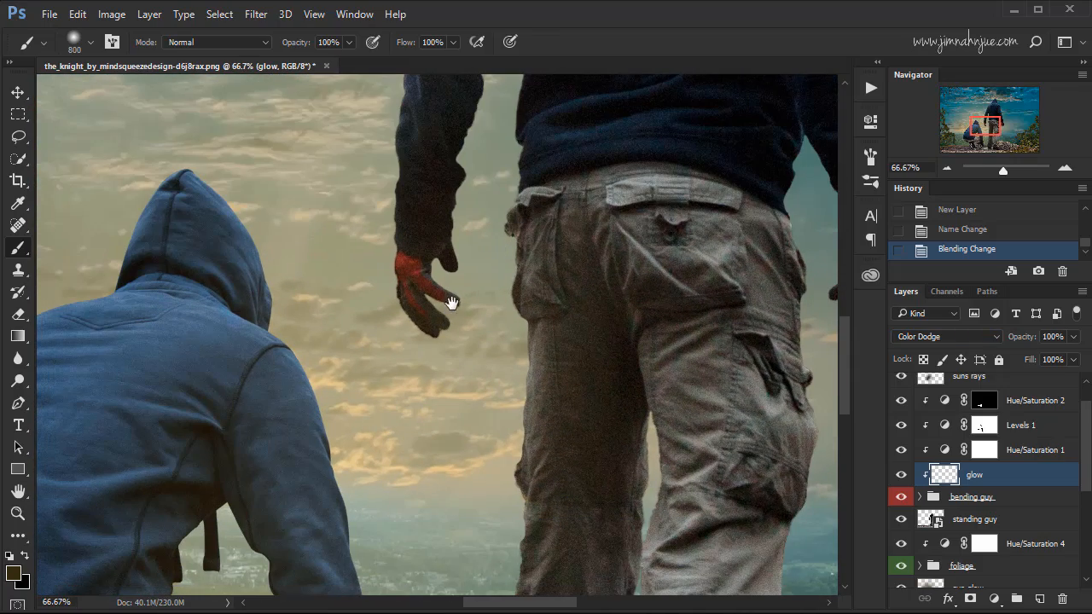
left_click_drag(409, 382, 456, 257)
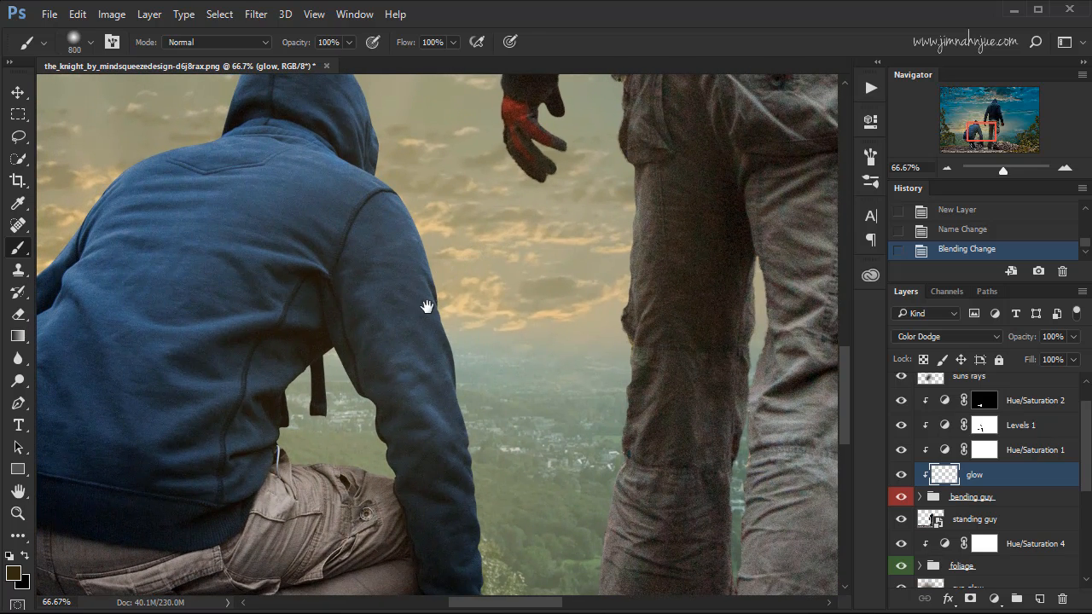
mouse_move(427, 305)
left_mouse_down()
mouse_move(462, 353)
mouse_move(441, 359)
left_mouse_up()
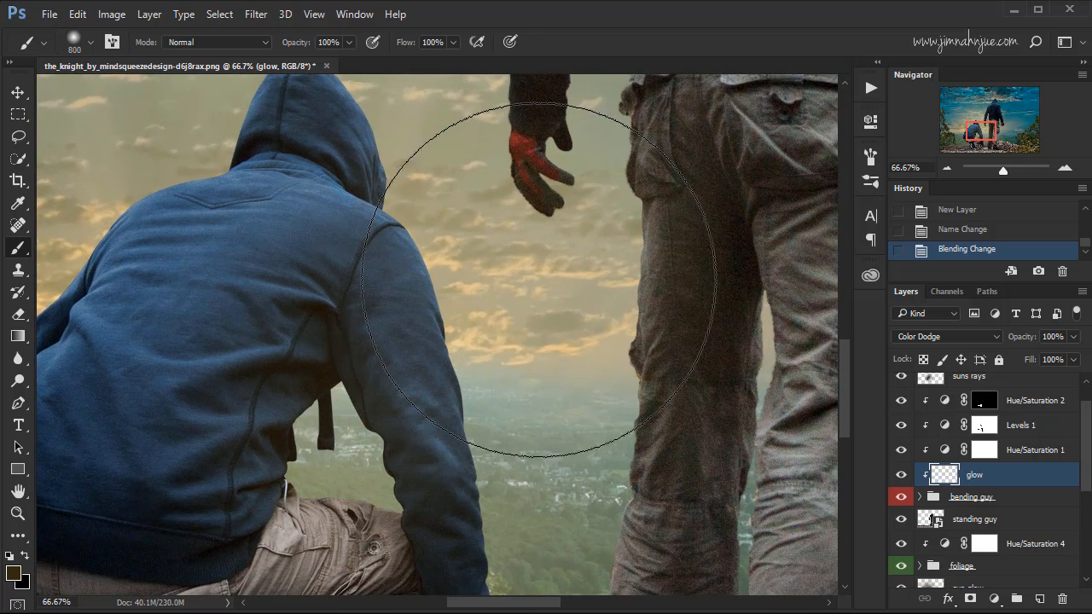
left_click_drag(980, 131, 984, 131)
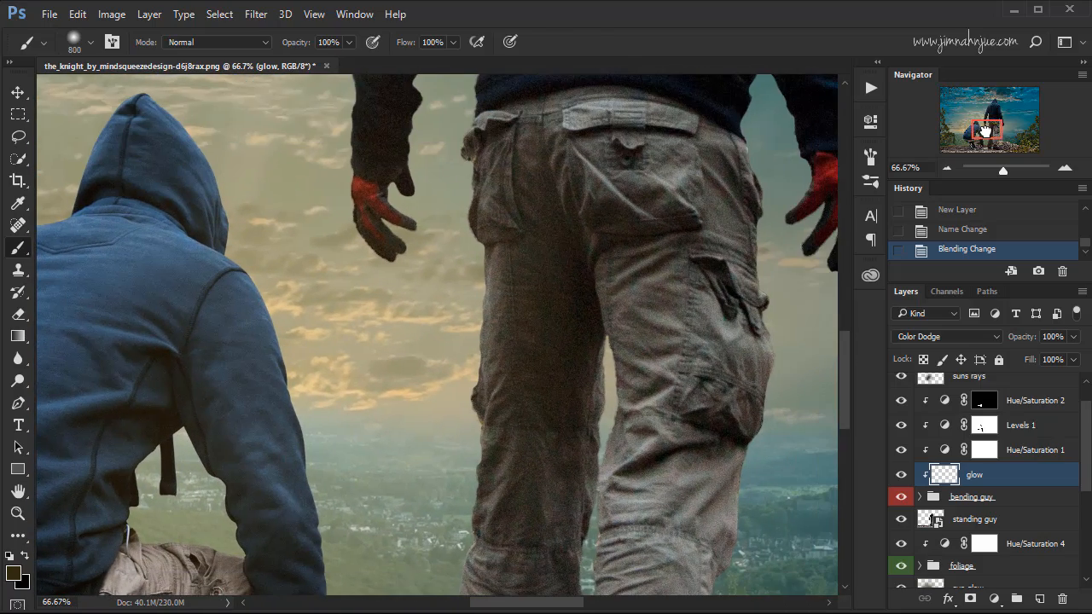
left_click(355, 15)
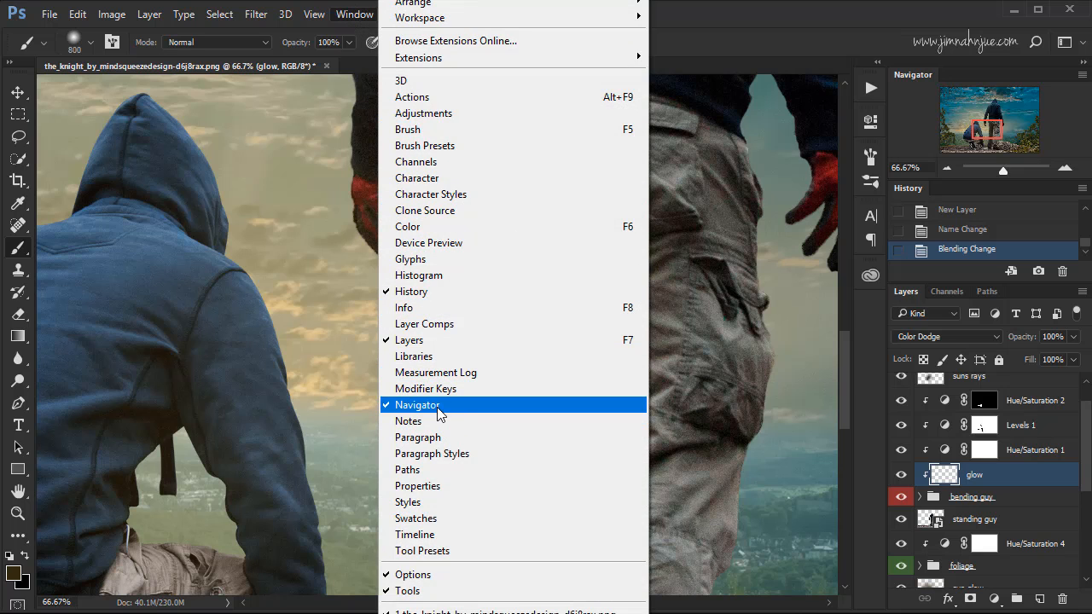
left_click(736, 43)
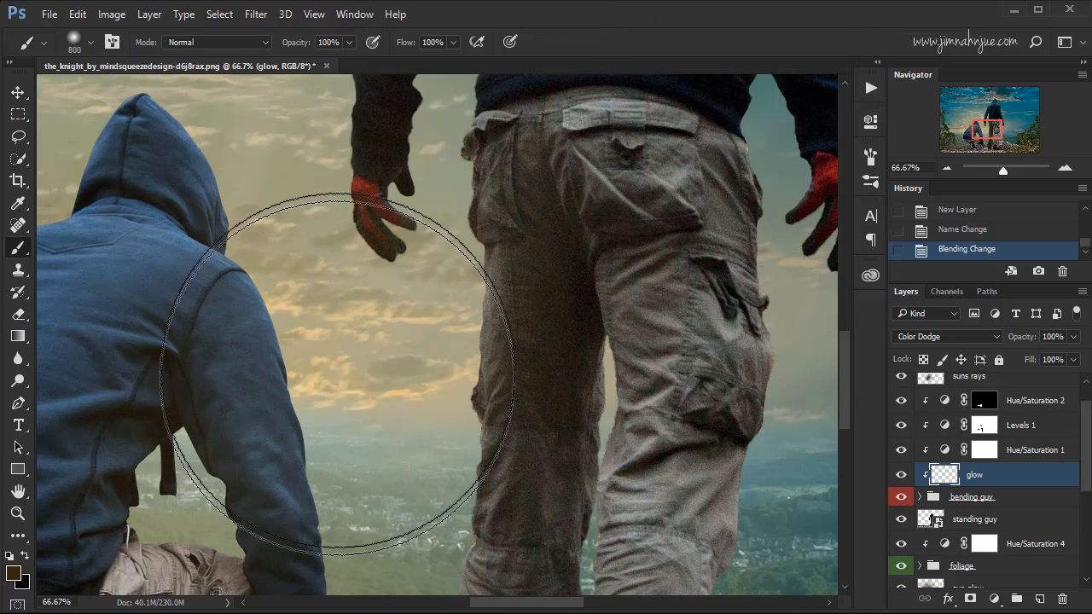
Try glow strokes with a 100 px brush along the crouching figure's shoulder on the glow layer, and undo them.
key("ctrl+minus")
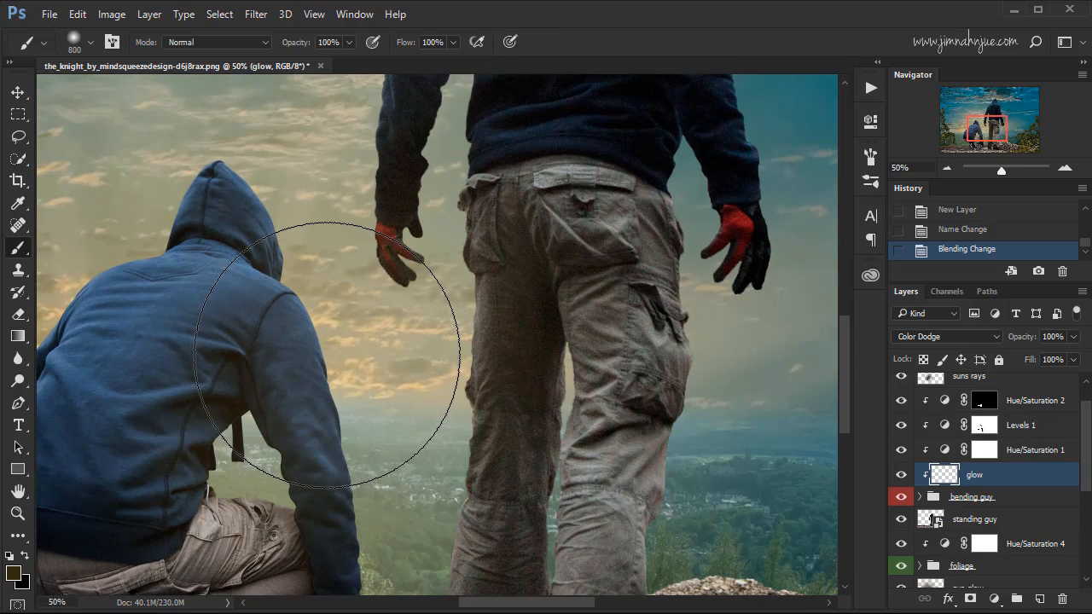
key("ctrl+minus")
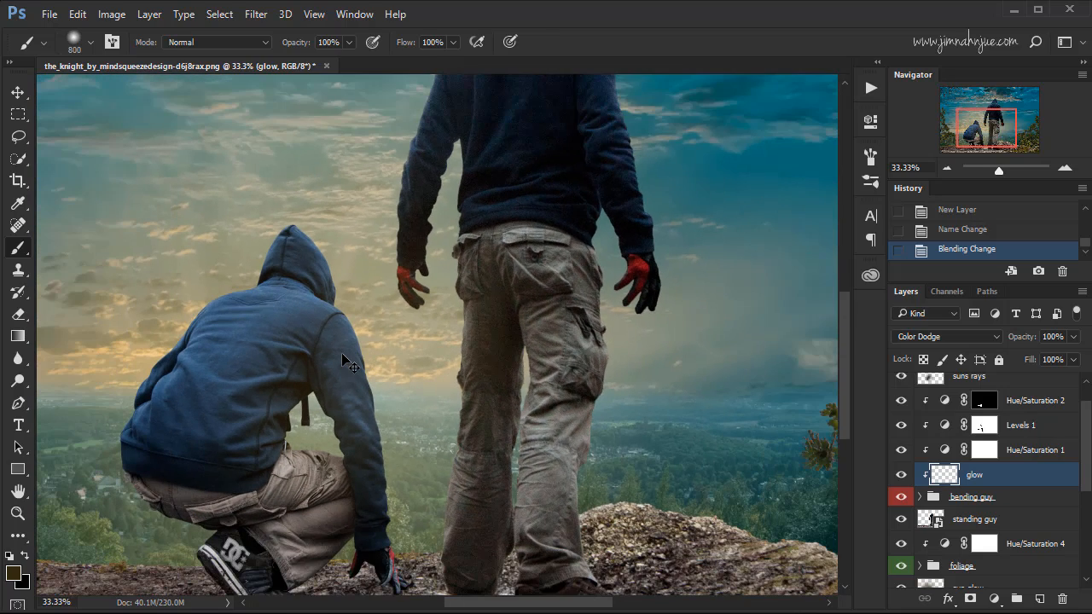
key("bracketleft")
key("bracketleft")
key("bracketleft")
key("bracketleft")
key("bracketleft")
key("bracketleft")
key("bracketleft")
key("bracketleft")
key("bracketleft")
key("bracketleft")
key("bracketleft")
mouse_move(356, 348)
left_mouse_down()
mouse_move(351, 328)
mouse_move(366, 364)
left_mouse_up()
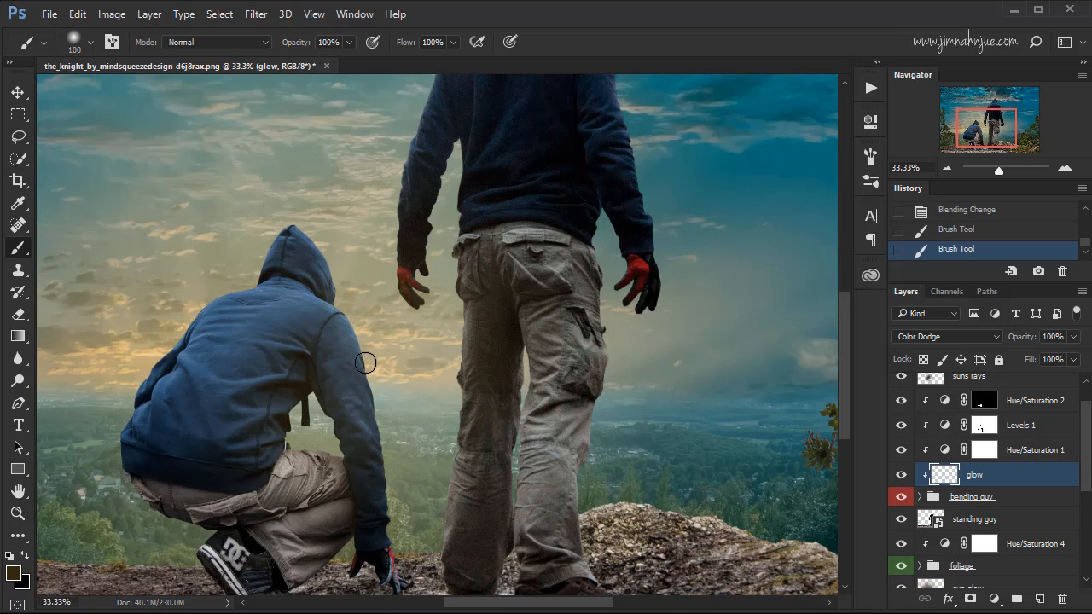
left_click(942, 214)
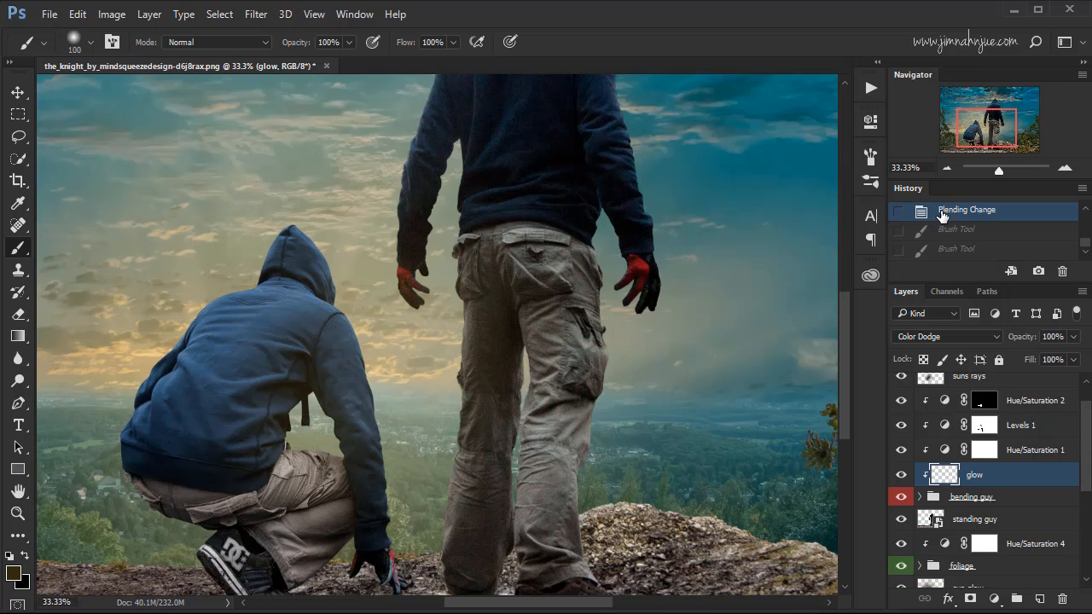
Brighten the brown foreground color and paint glow strokes along the crouching figure's arm and hood edges facing the sunset.
left_click(14, 572)
left_click_drag(771, 410, 783, 392)
left_click(1000, 244)
left_click_drag(376, 395, 360, 333)
left_click_drag(331, 259, 336, 299)
left_click_drag(382, 397, 393, 409)
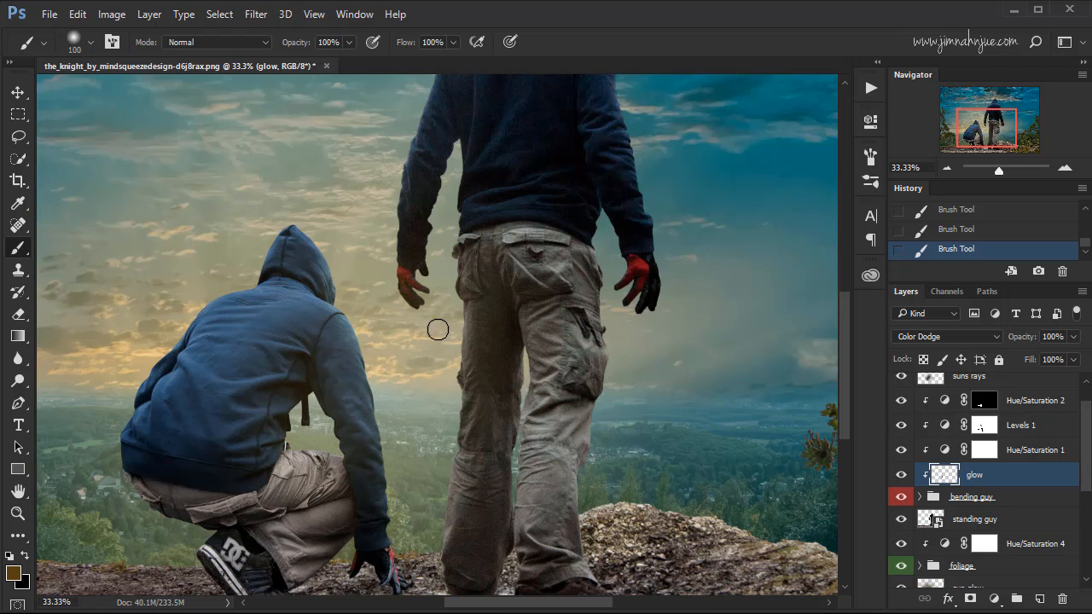
Compare the crouching figure with and without the glow layer.
left_click(901, 475)
left_click(901, 475)
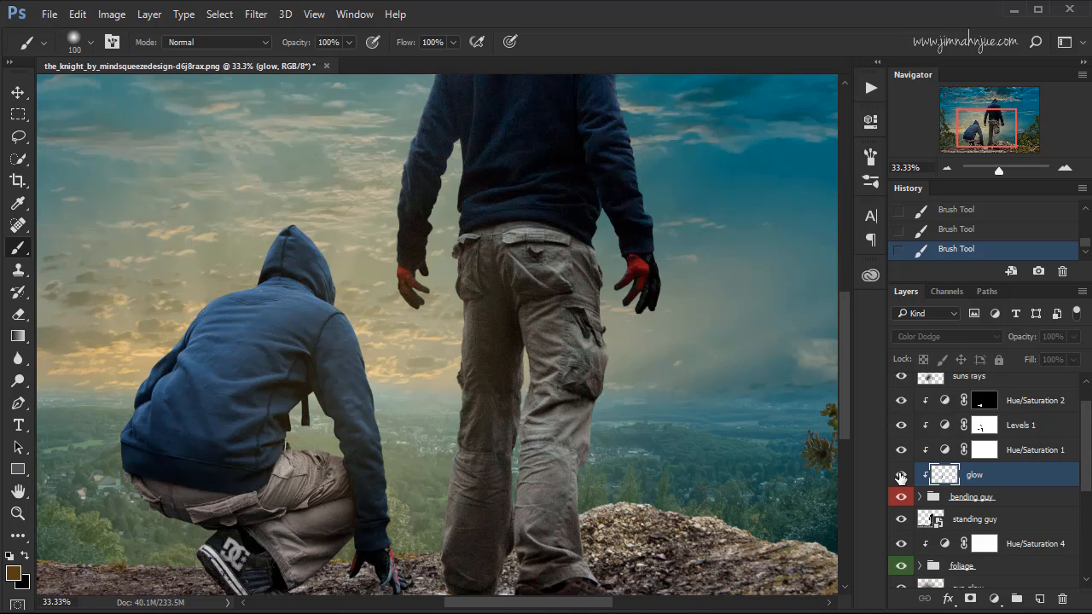
left_click(901, 475)
left_click(901, 476)
left_click(900, 476)
left_click(899, 476)
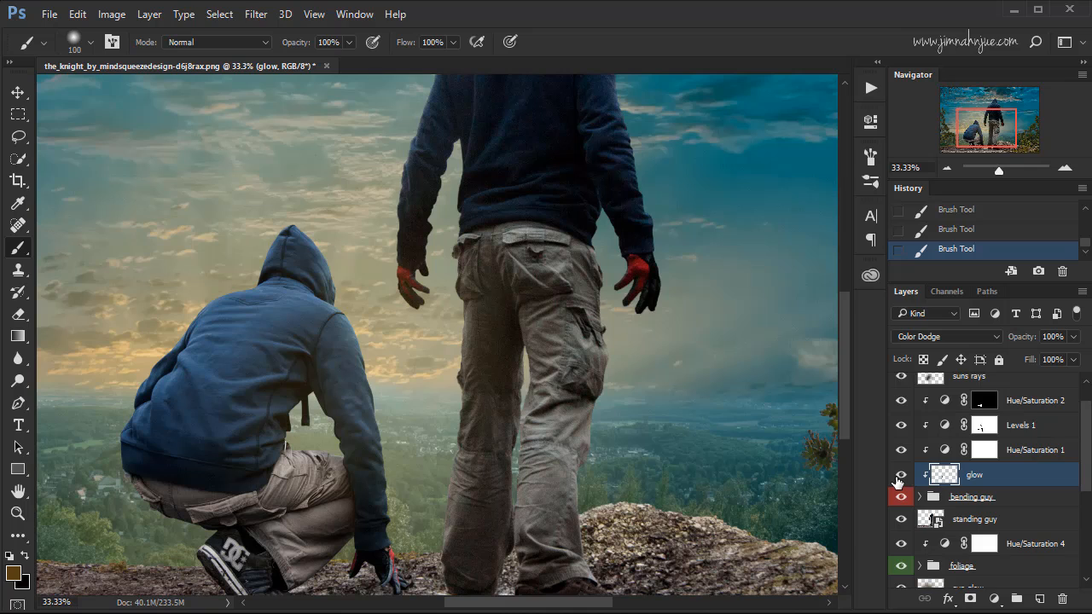
Add a new layer named glow directly above the standing guy layer.
left_click_drag(1086, 444, 1082, 478)
left_click(998, 449)
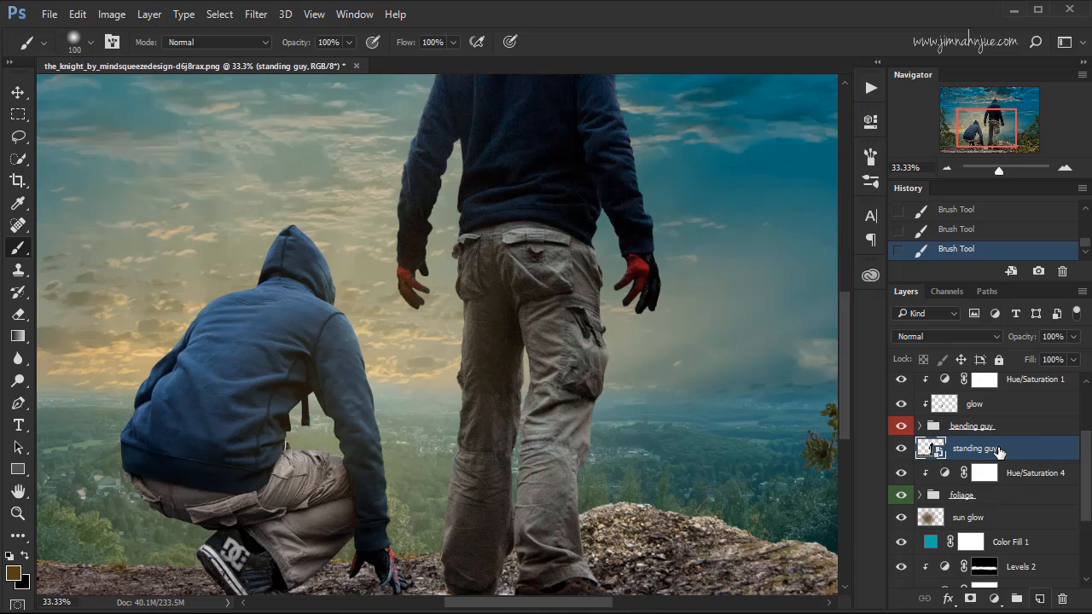
left_click(1040, 599)
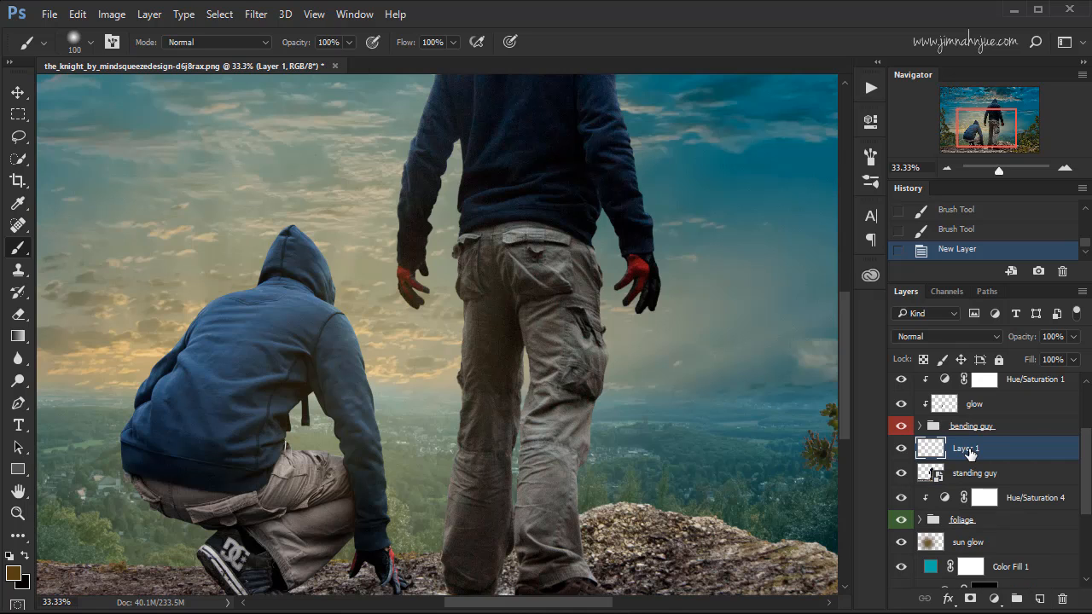
double_click(972, 450)
type("glow")
left_click(1024, 453)
key("alt")
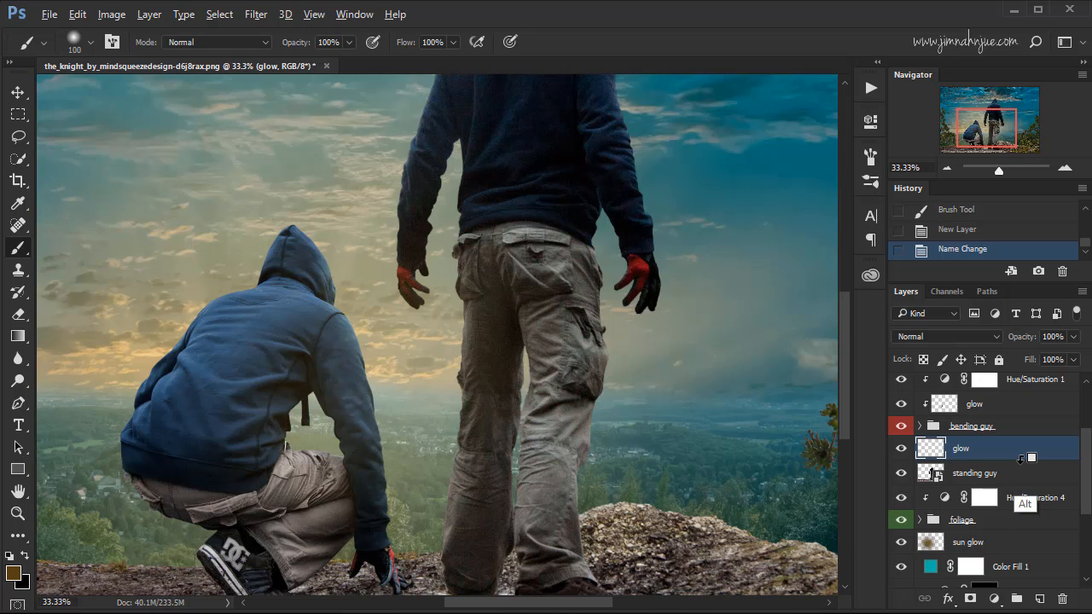
Clip the new glow layer to the standing guy layer and paint brown strokes along the figure's sun-facing hood, shoulder and arm.
left_click(1021, 459, "alt")
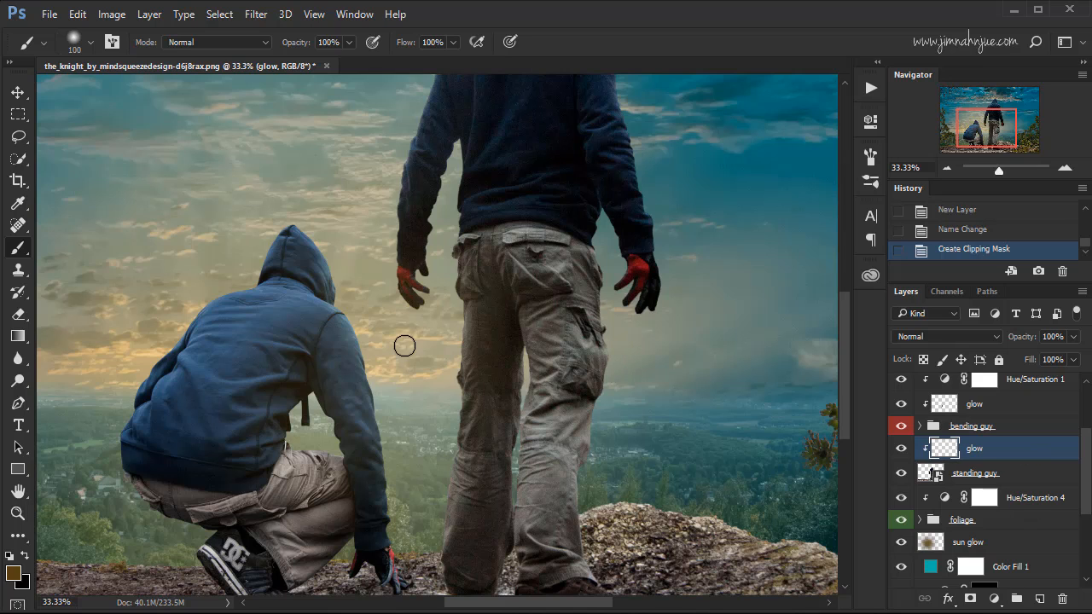
left_click_drag(478, 209, 436, 360)
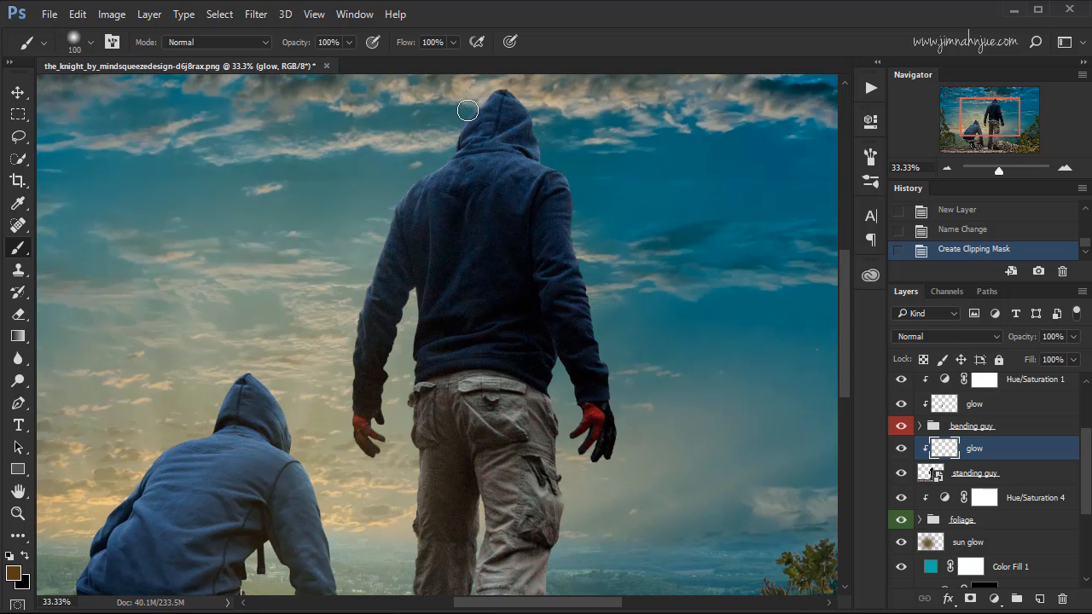
mouse_move(468, 111)
left_mouse_down()
mouse_move(396, 215)
mouse_move(358, 304)
left_mouse_up()
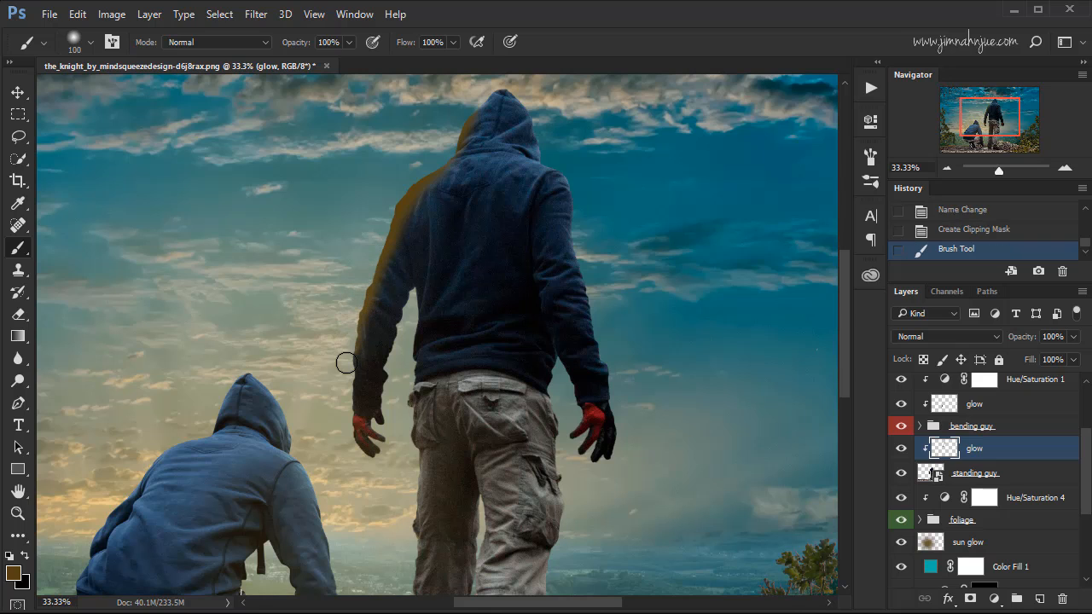
left_click_drag(346, 363, 342, 437)
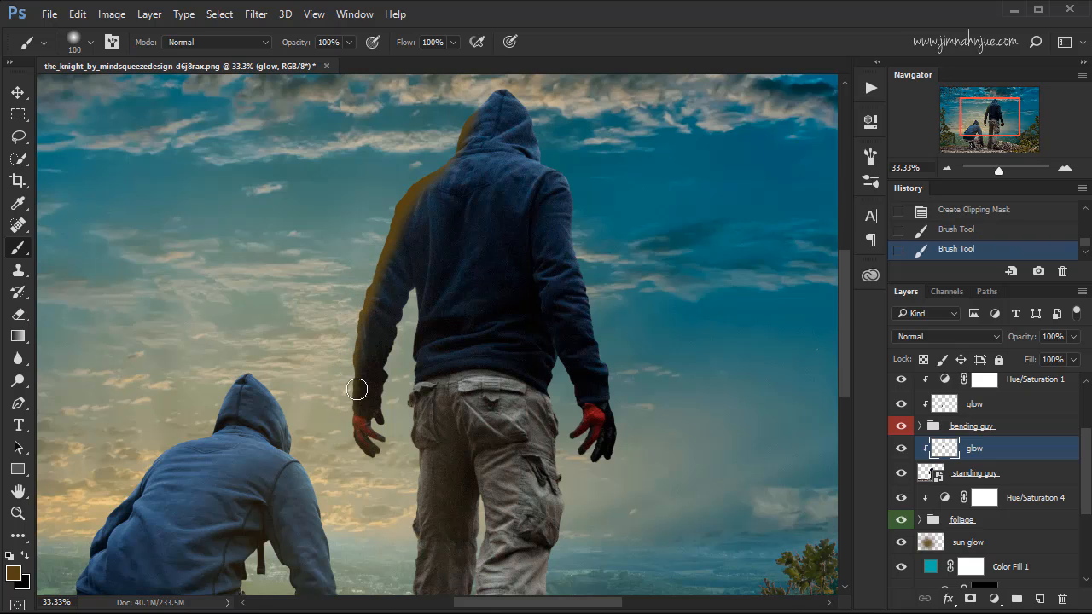
Set the standing figure's glow layer to Color Dodge and add more glow strokes along the hood and arm edges.
left_click(982, 332)
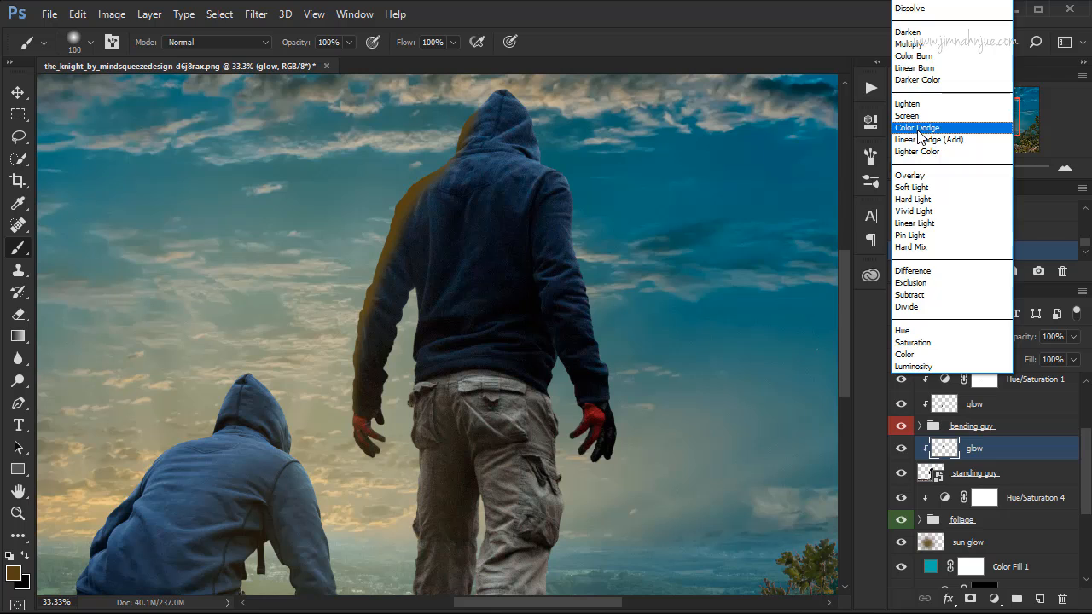
left_click(920, 128)
mouse_move(478, 105)
left_mouse_down()
mouse_move(517, 81)
mouse_move(501, 84)
left_mouse_up()
left_click_drag(391, 205, 351, 329)
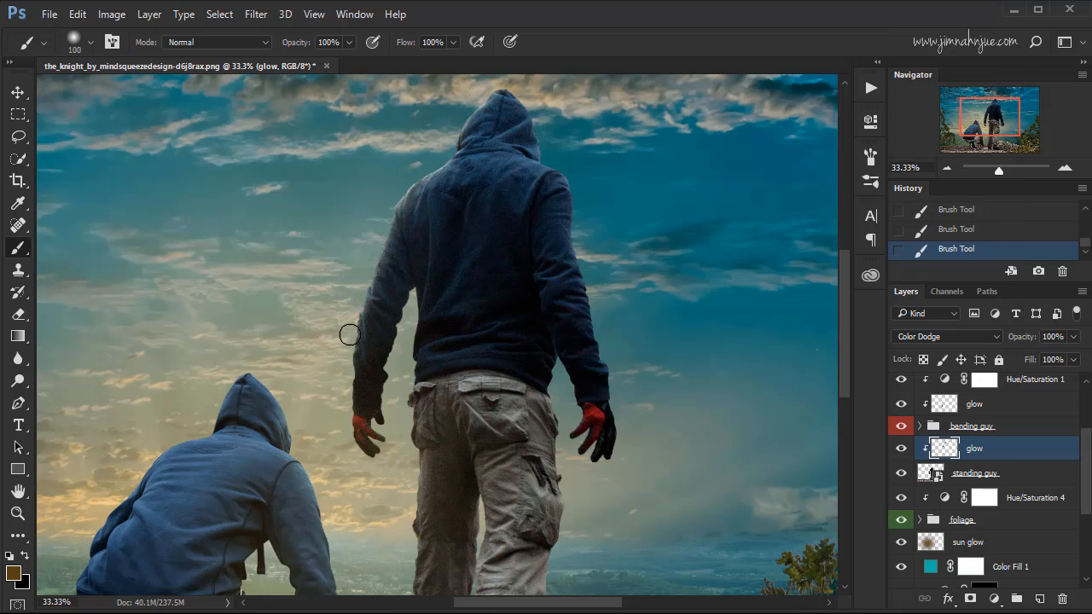
Compare the standing figure with and without its glow layer.
left_click(901, 448)
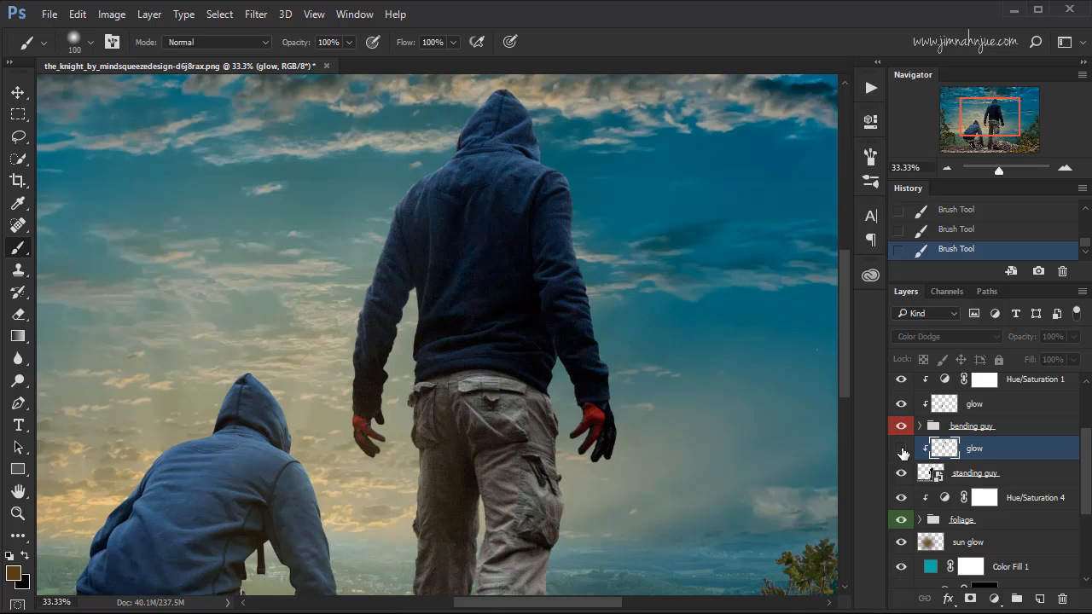
left_click(902, 447)
left_click(901, 447)
left_click(902, 449)
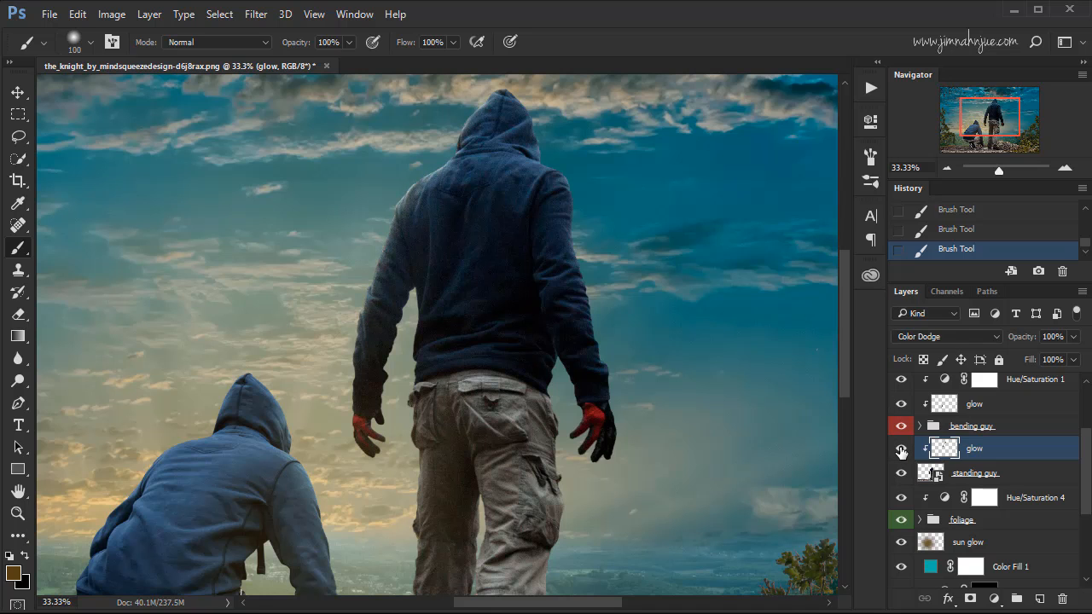
Paint a glow stroke along the sun-facing edge of the standing figure's trouser leg.
key("ctrl+minus")
key("ctrl+minus")
key("ctrl+plus")
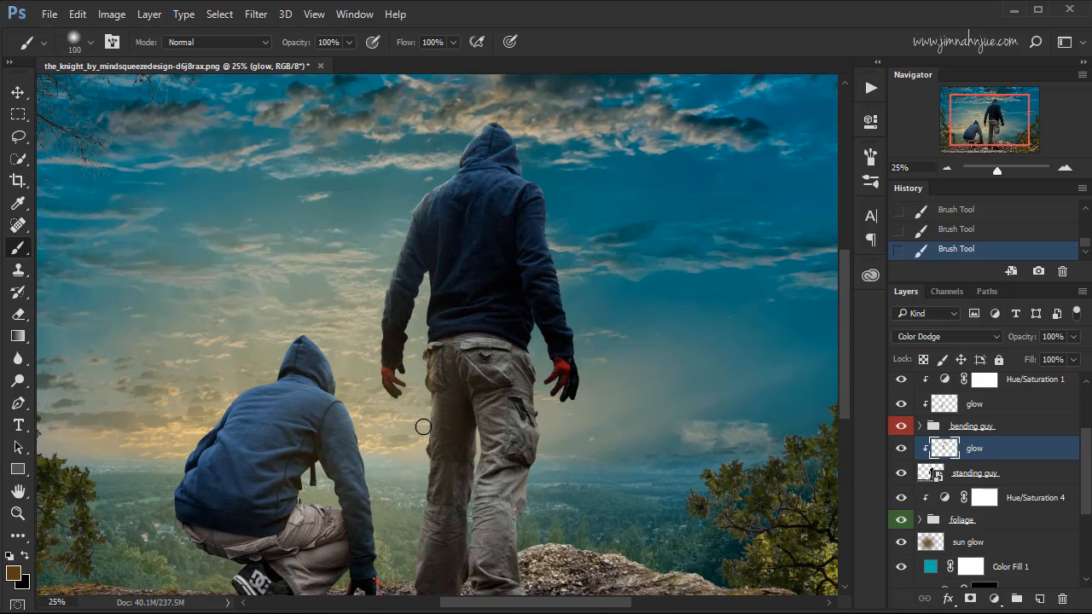
mouse_move(424, 459)
left_mouse_down()
mouse_move(410, 544)
mouse_move(424, 492)
left_mouse_up()
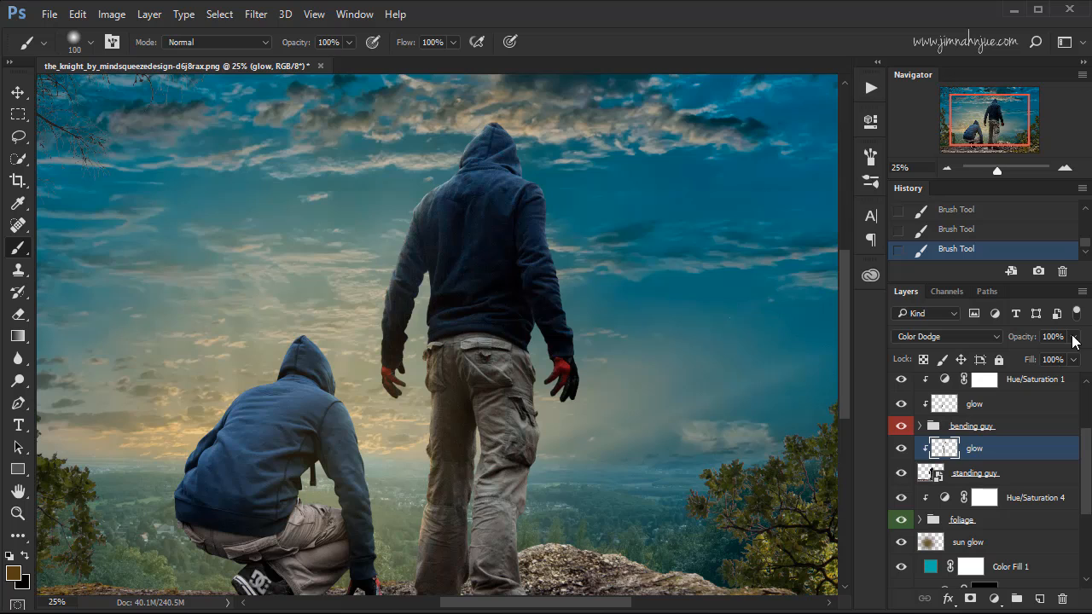
Lower the standing figure's glow layer opacity to 60% and compare the image with and without it.
left_click(1073, 337)
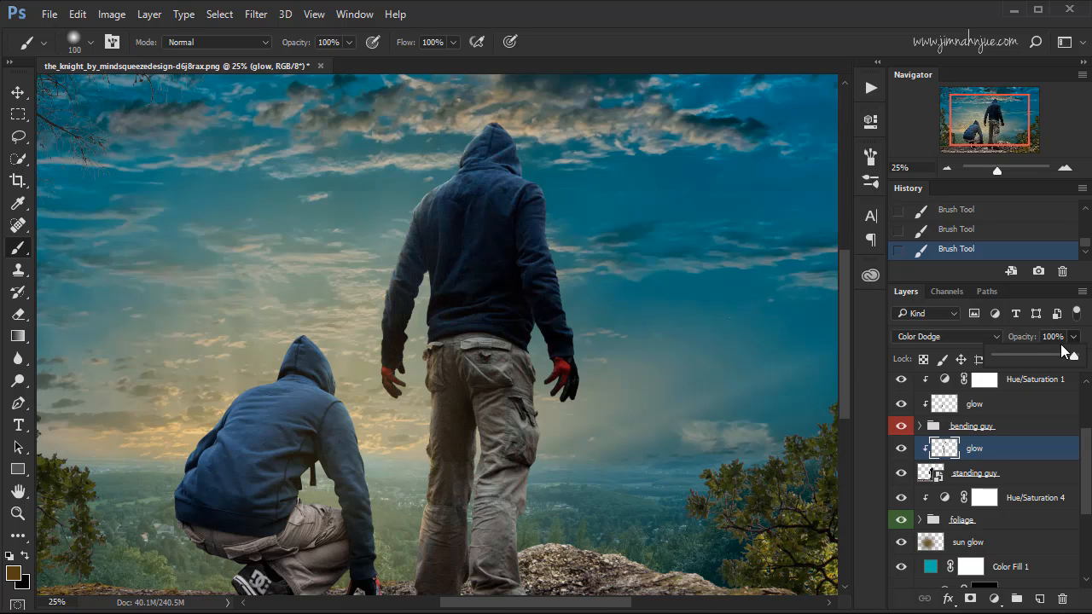
left_click(1043, 356)
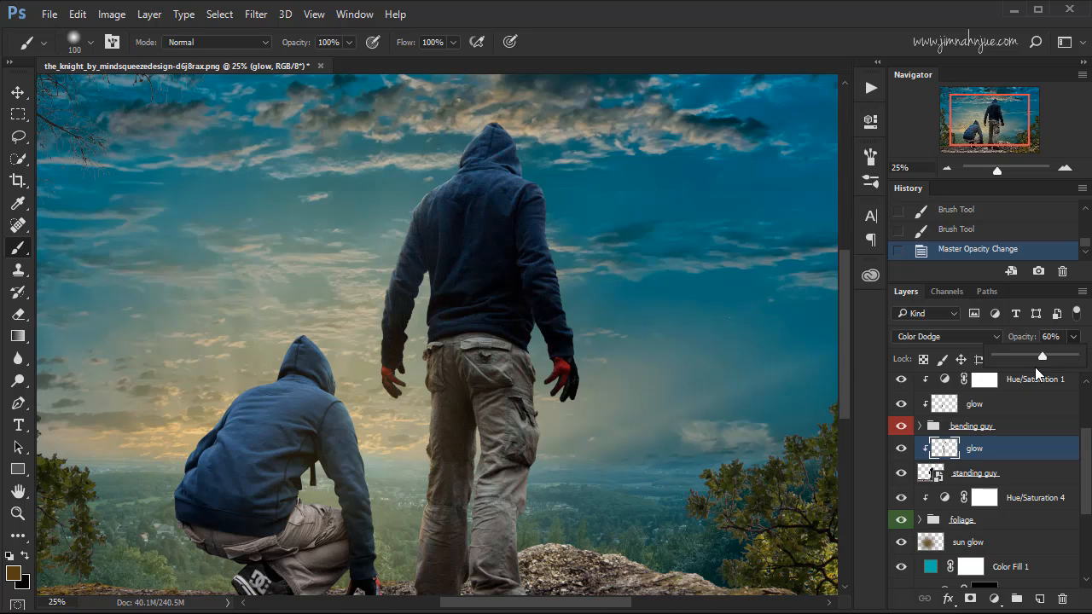
left_click(901, 449)
left_click(902, 449)
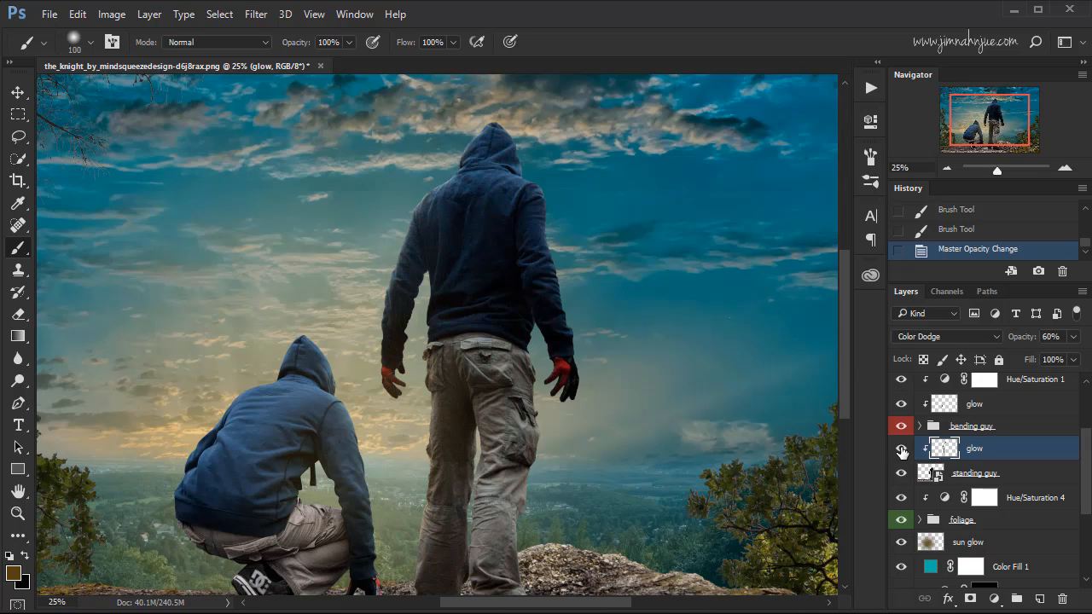
key("ctrl+minus")
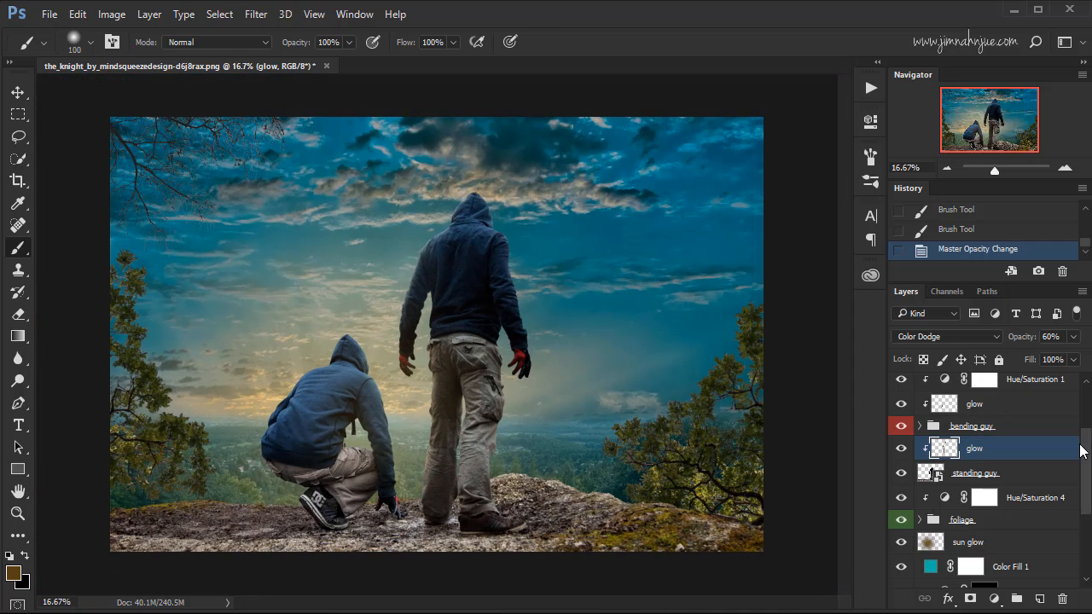
Add a new layer named body shadows directly above the bending guy group.
left_click_drag(1082, 456, 1081, 447)
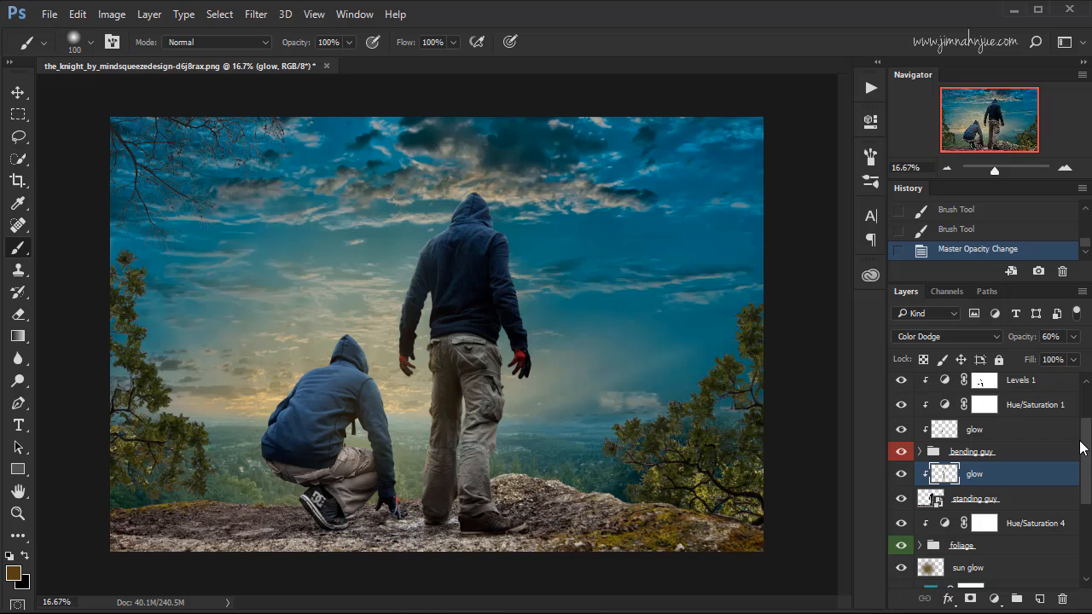
left_click(981, 452)
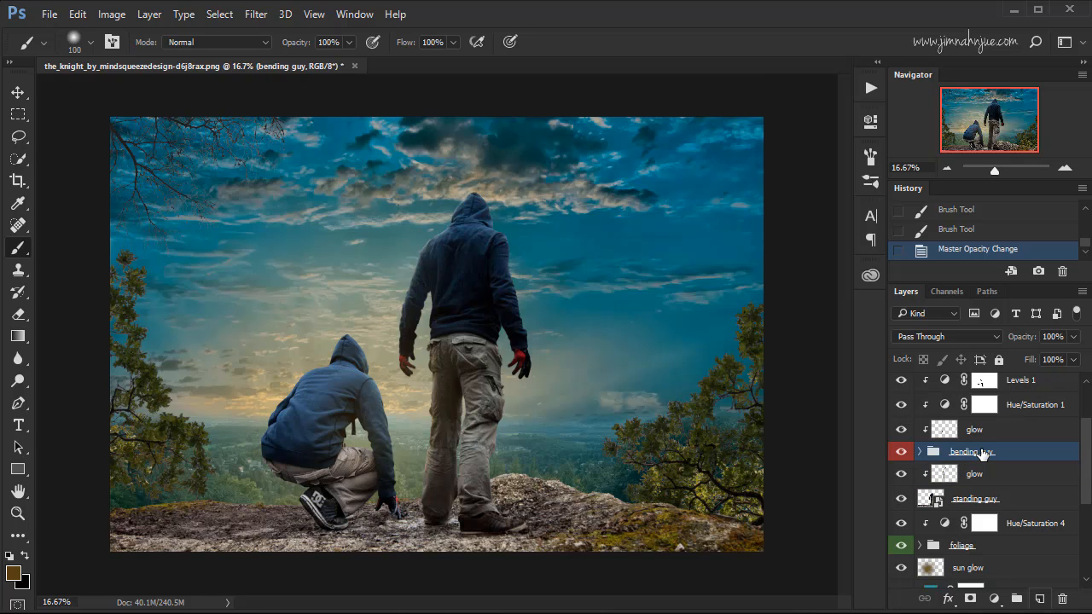
left_click(1039, 600)
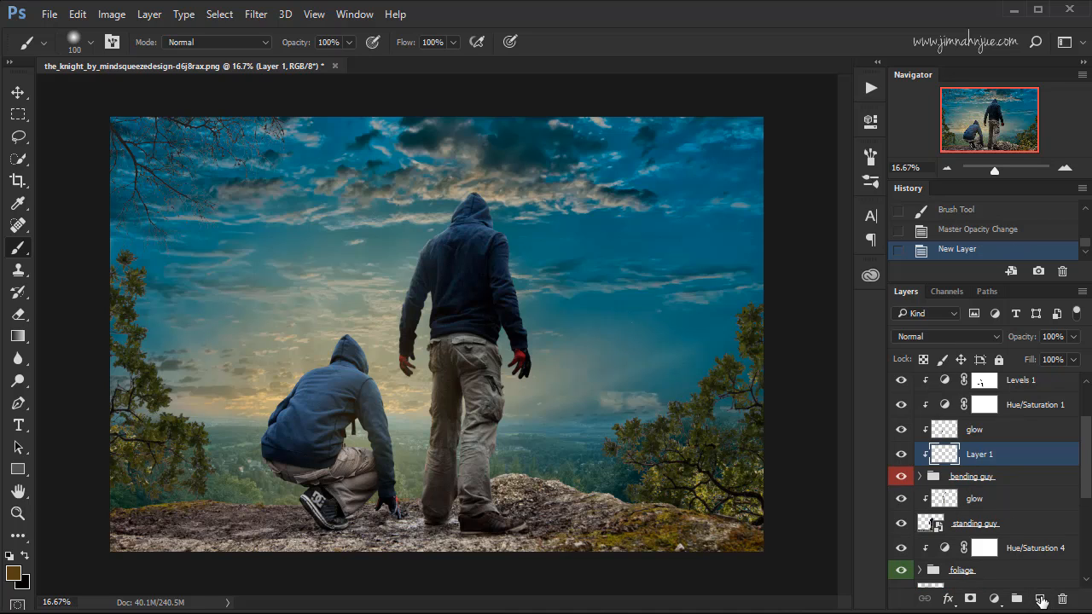
double_click(987, 454)
type("body shadows")
key("Return")
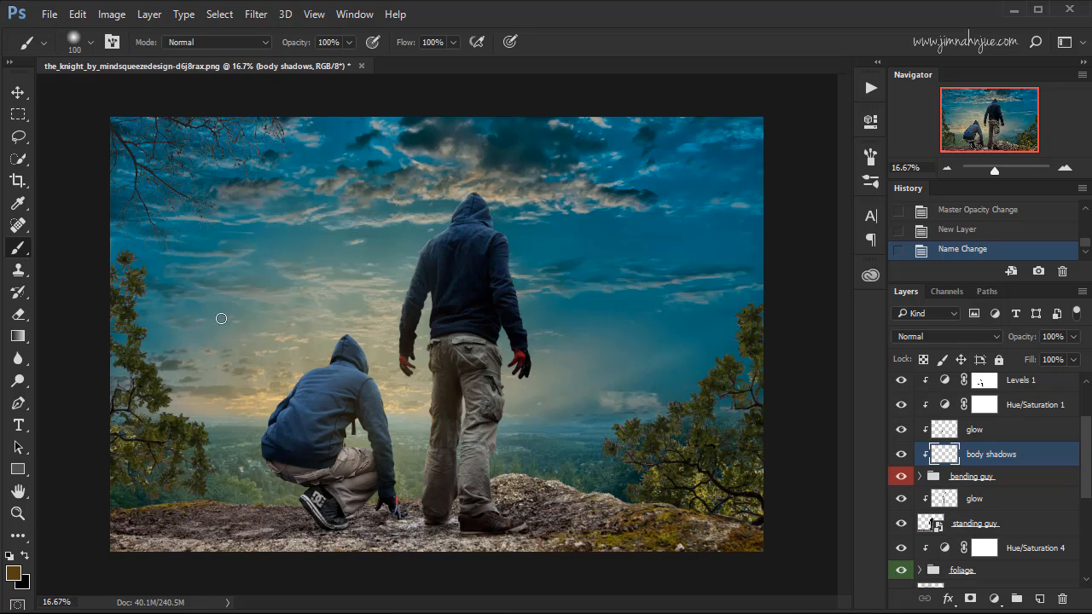
Reset the foreground color to black and set the brush to 41% opacity and 42% flow.
key("d")
left_click(347, 42)
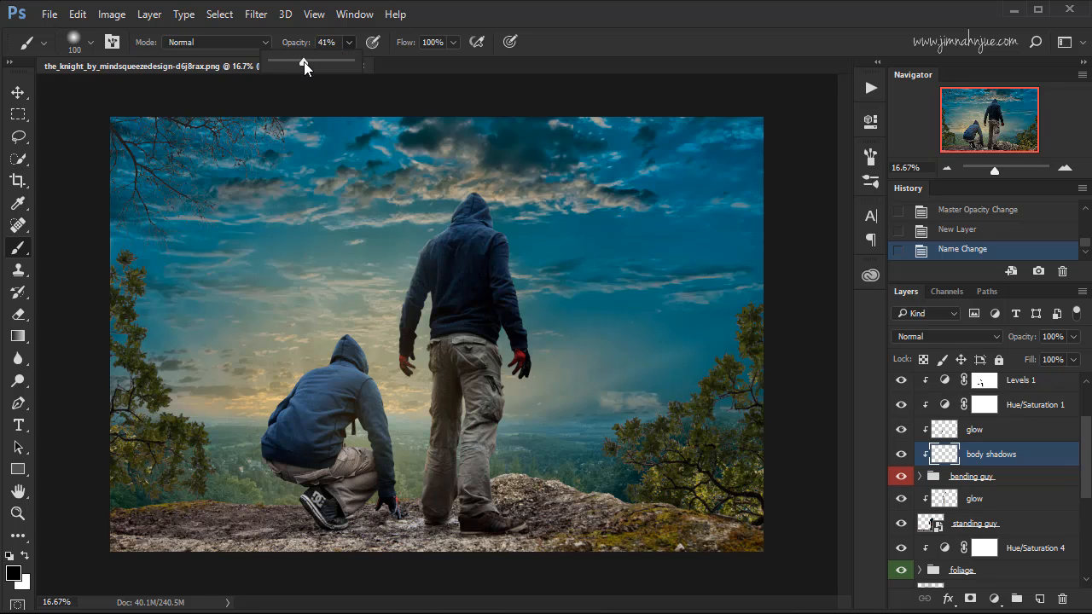
left_click(364, 56)
left_click(452, 42)
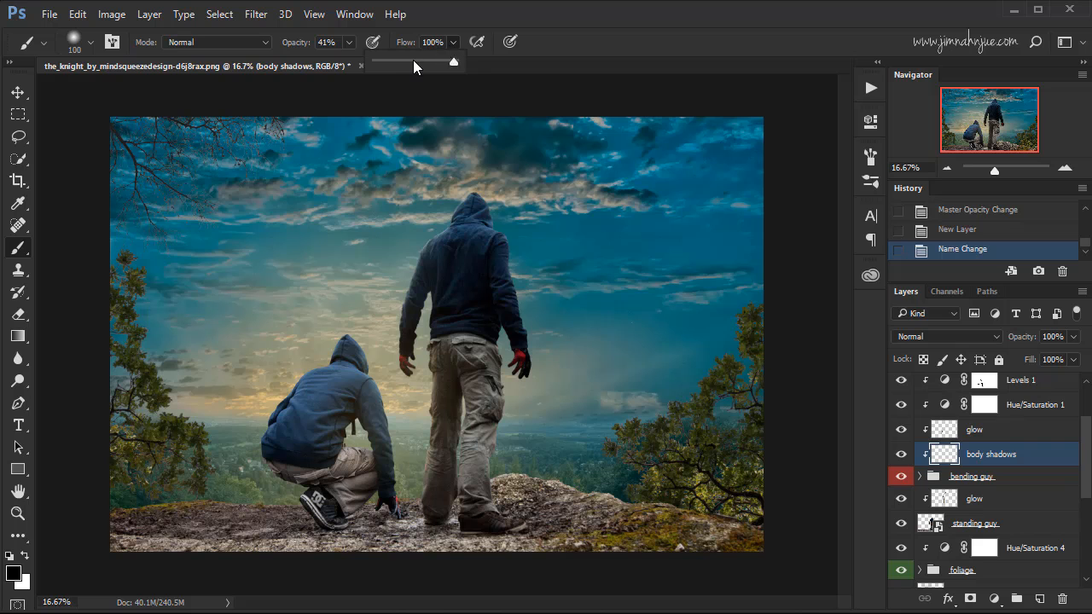
left_click_drag(407, 64, 409, 63)
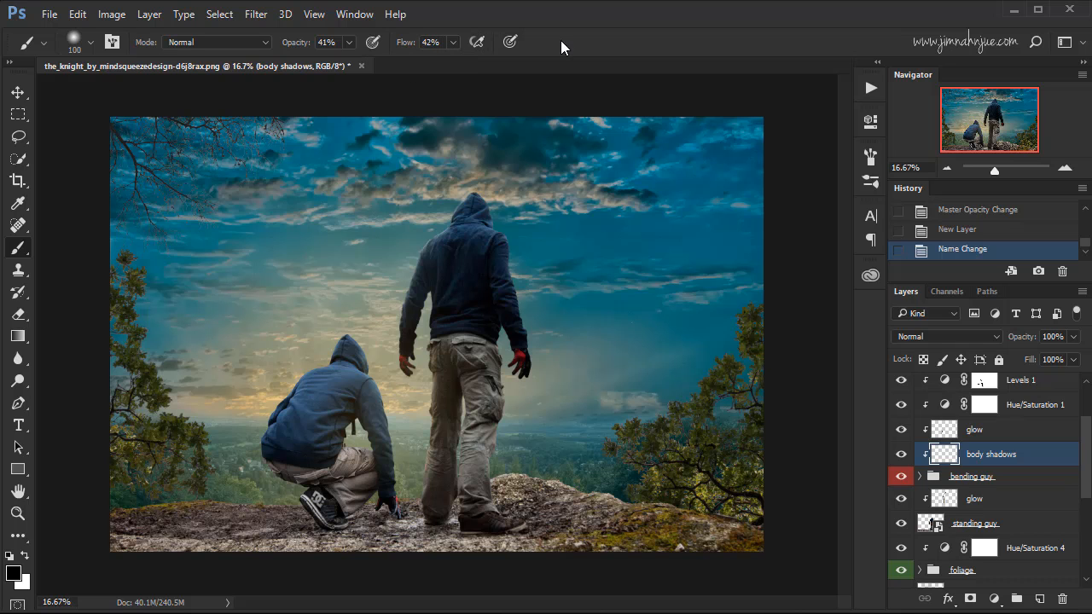
Paint black shading over the crouching figure's shoe, covering the sole edge and logo, on the body shadows layer.
key("ctrl+plus")
key("ctrl+plus")
key("ctrl+plus")
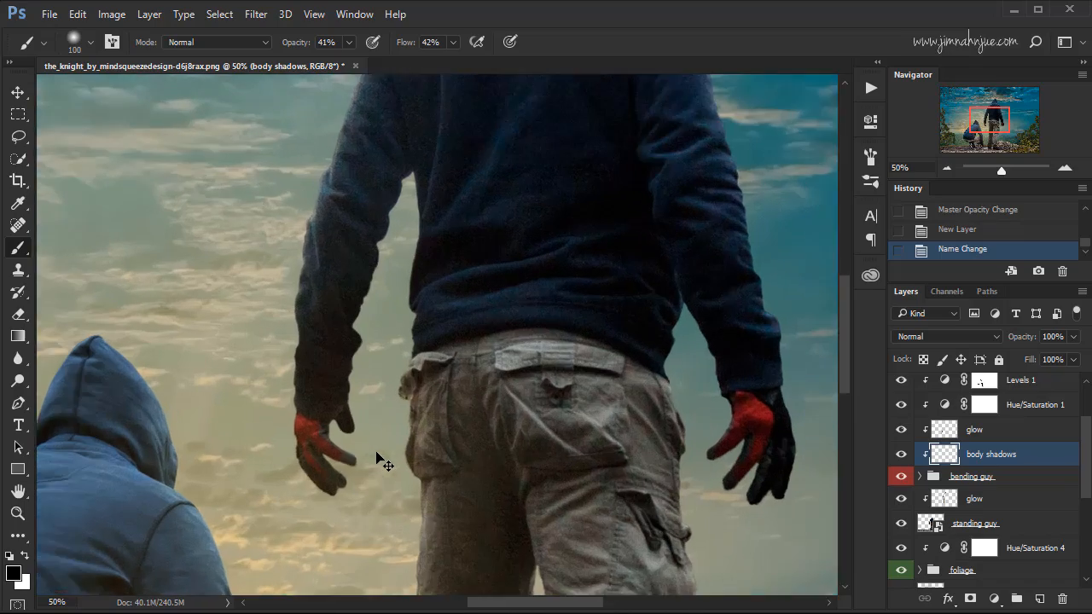
key("ctrl+plus")
left_click_drag(363, 489, 478, 341)
left_click_drag(364, 500, 511, 284)
left_click_drag(338, 511, 463, 329)
mouse_move(456, 370)
left_mouse_down()
mouse_move(471, 323)
mouse_move(476, 347)
left_mouse_up()
key("ctrl+plus")
key("ctrl+minus")
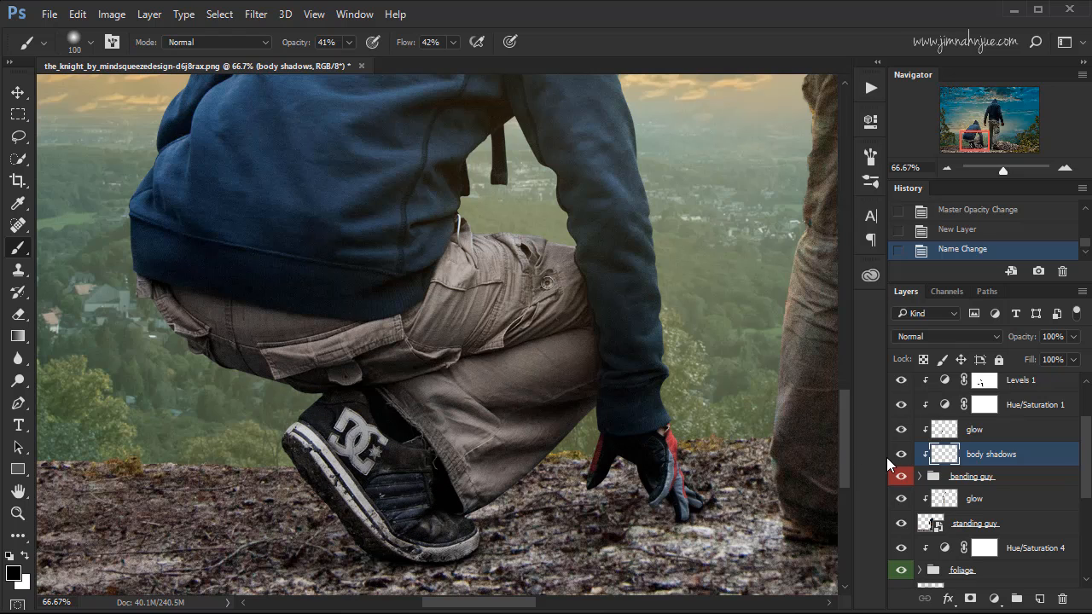
mouse_move(293, 438)
left_mouse_down()
mouse_move(343, 504)
mouse_move(401, 532)
mouse_move(487, 531)
left_mouse_up()
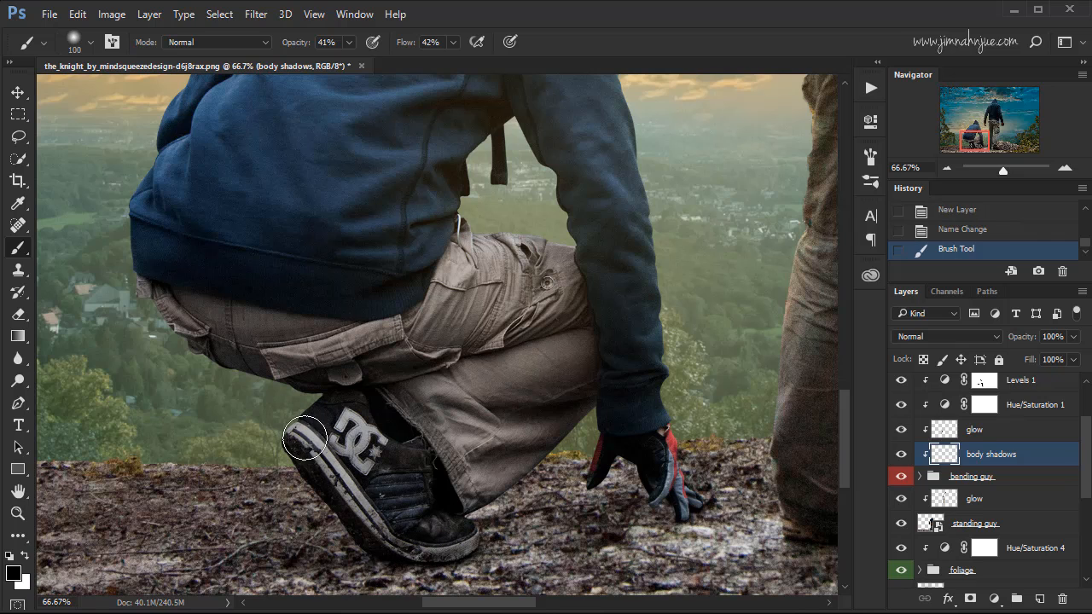
mouse_move(305, 437)
left_mouse_down()
mouse_move(390, 532)
mouse_move(461, 539)
left_mouse_up()
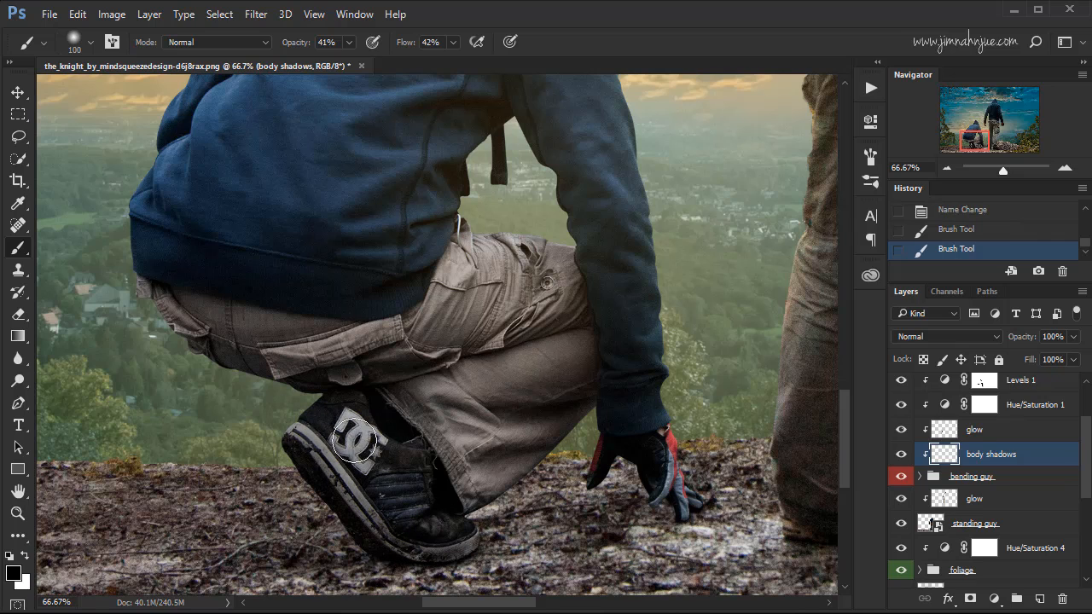
left_click_drag(330, 409, 426, 484)
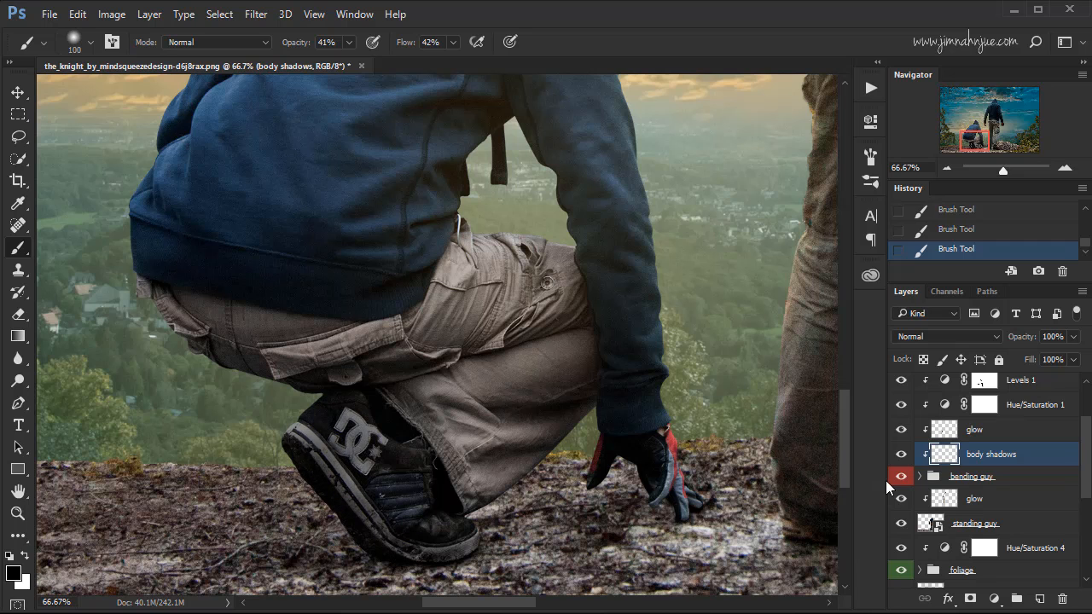
Compare the crouching figure's shoe with and without the body shadows layer, up close and from farther out.
left_click(900, 454)
left_click(900, 455)
key("ctrl+minus")
key("ctrl+minus")
key("ctrl+minus")
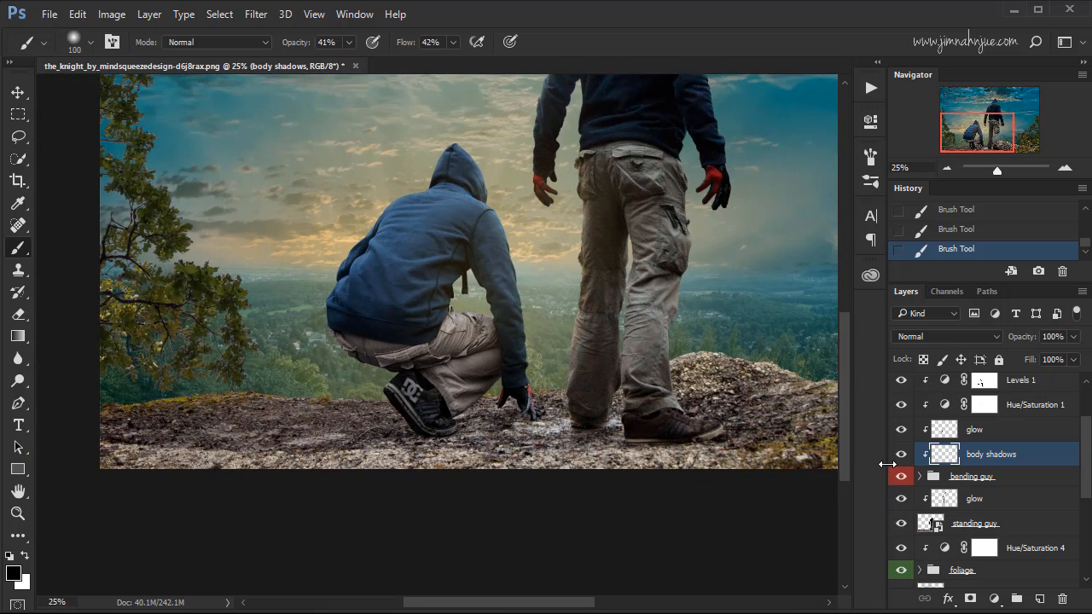
left_click(901, 455)
left_click(902, 457)
Paint black shading over the crouching figure's trouser hem and the glove touching the ground.
key("ctrl+plus")
key("ctrl+plus")
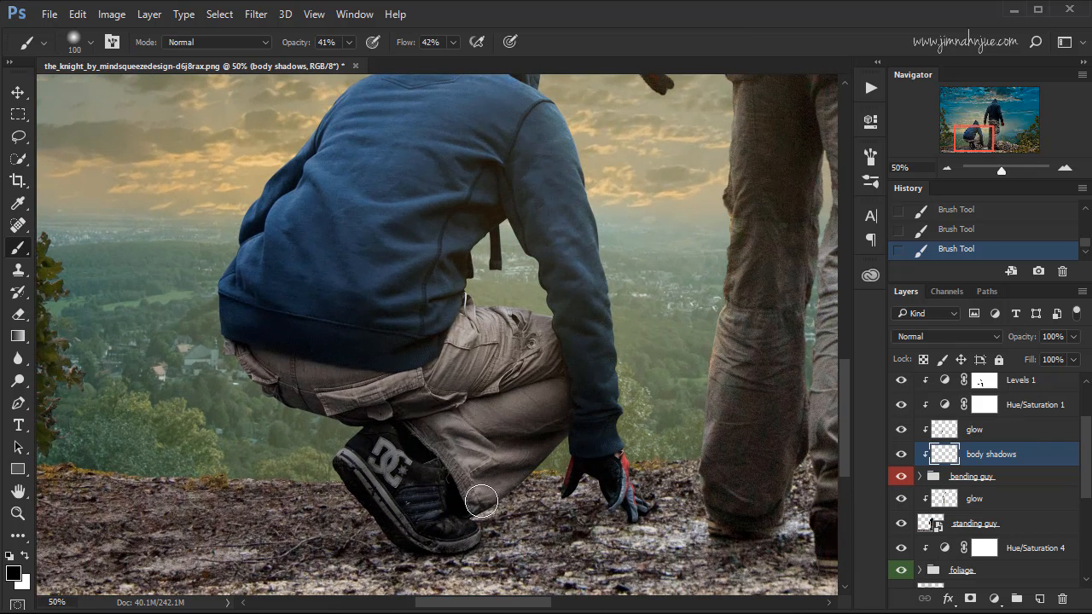
mouse_move(481, 500)
left_mouse_down()
mouse_move(556, 438)
mouse_move(507, 459)
mouse_move(476, 500)
left_mouse_up()
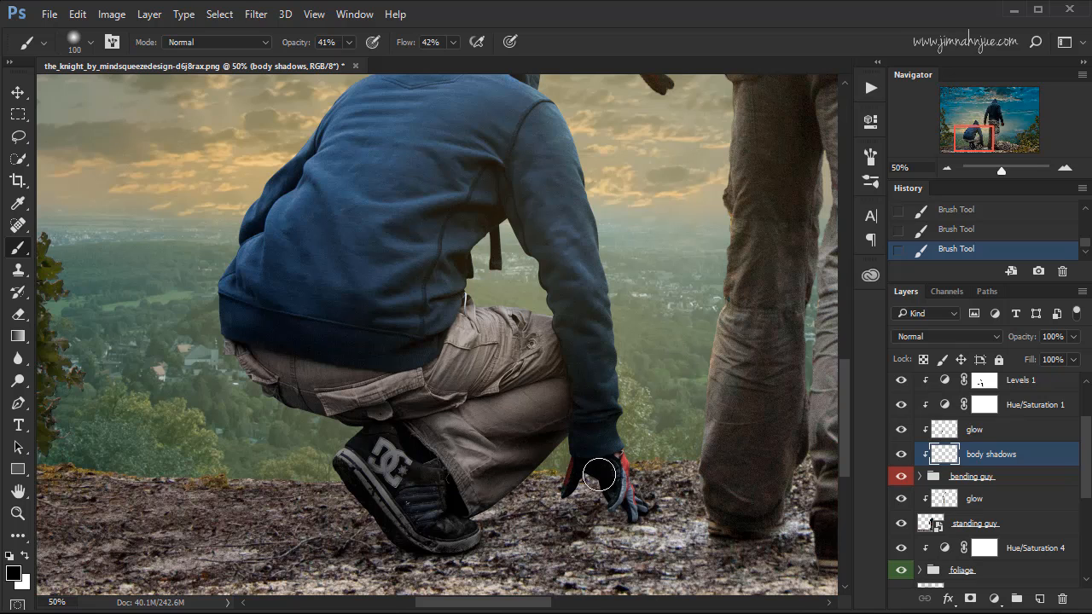
left_click_drag(605, 458, 631, 512)
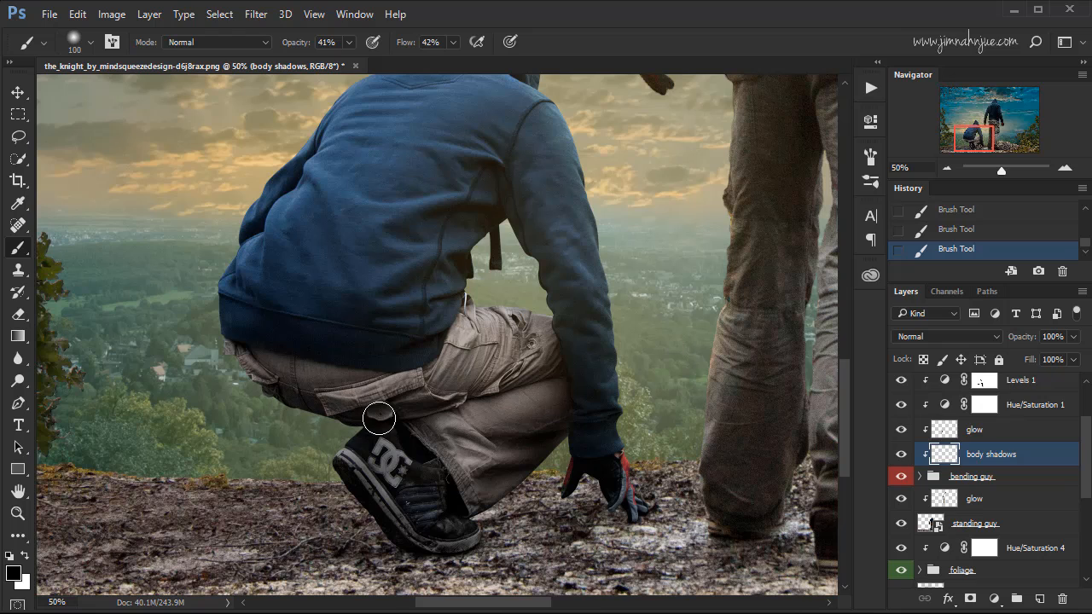
Lower the body shadows layer's opacity to 49%, comparing the crouching figure with and without the shading.
key("ctrl+minus")
key("ctrl+minus")
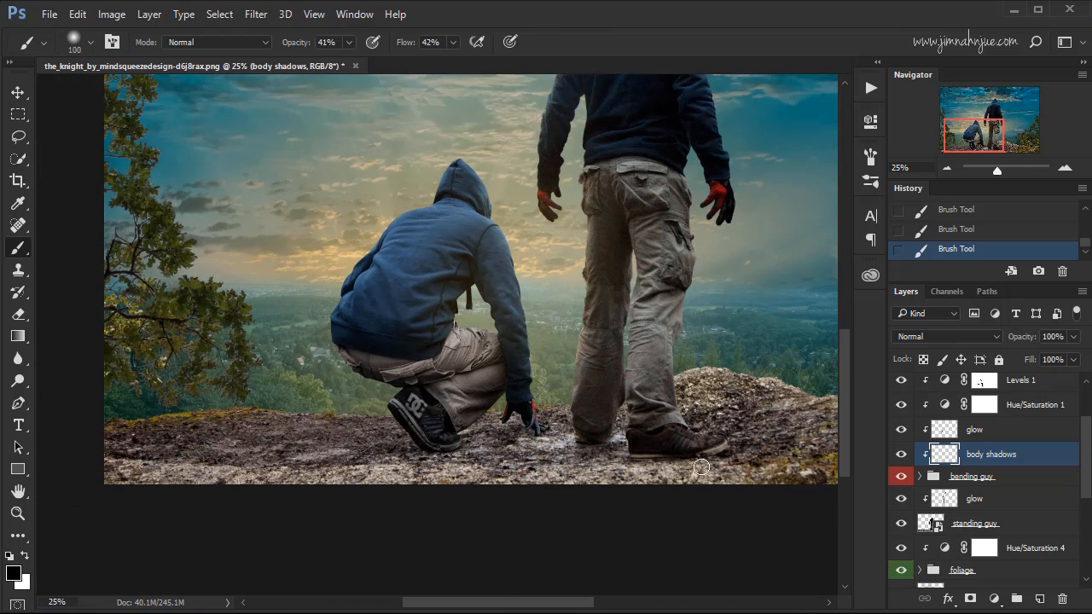
left_click(899, 455)
left_click(900, 455)
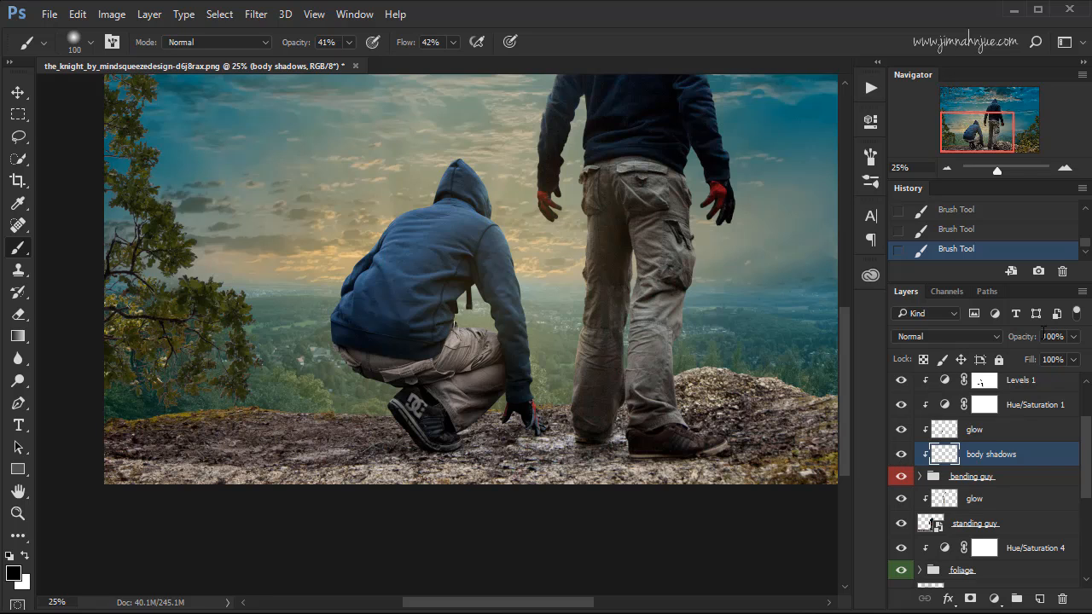
left_click(1073, 336)
left_click_drag(1042, 353, 1034, 354)
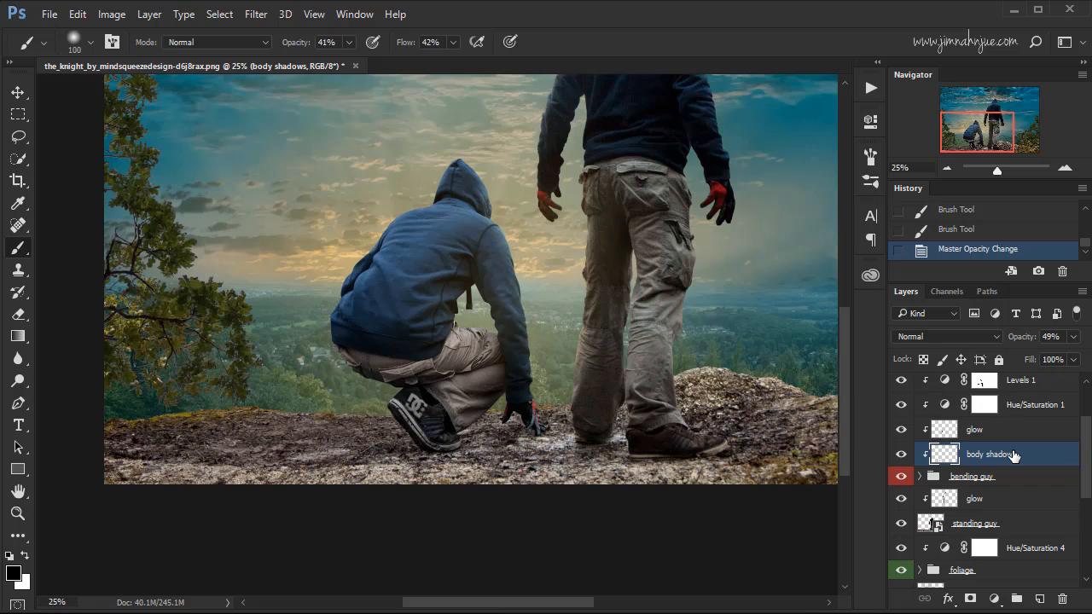
left_click(900, 455)
left_click(900, 455)
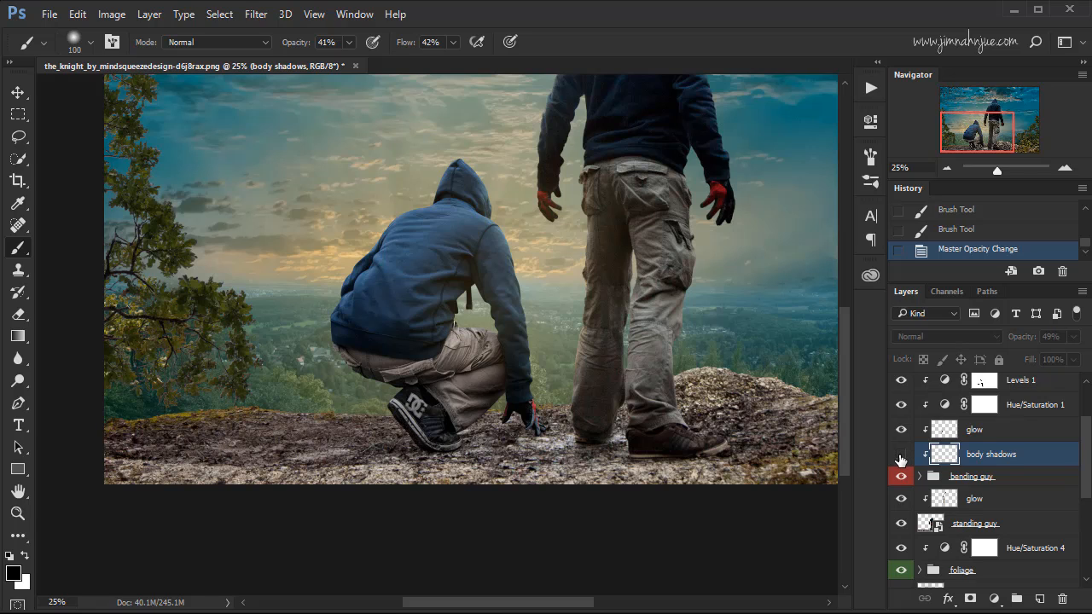
left_click(901, 454)
left_click(901, 455)
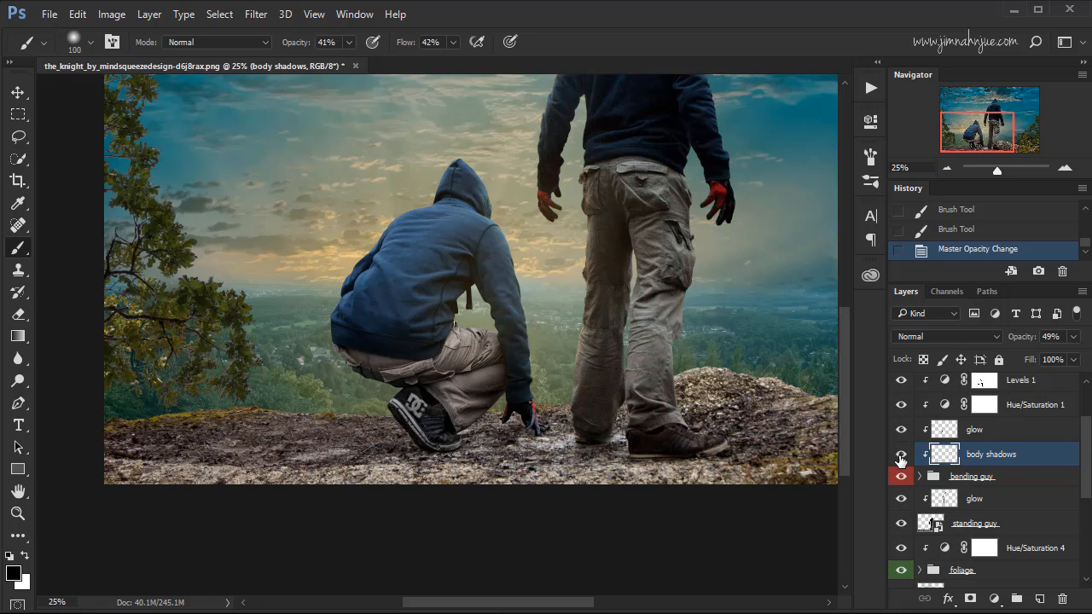
Add a new layer above the Hue/Saturation 2 layer and name it "long shadows".
scroll(921, 435, "up", 2)
left_click(942, 418)
left_click(1040, 598)
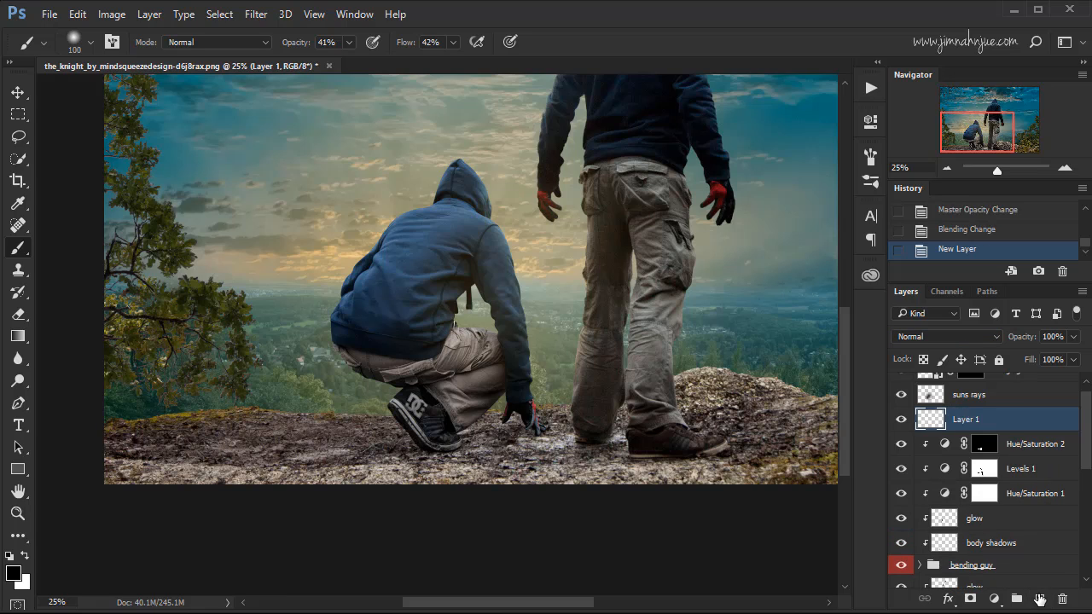
double_click(967, 419)
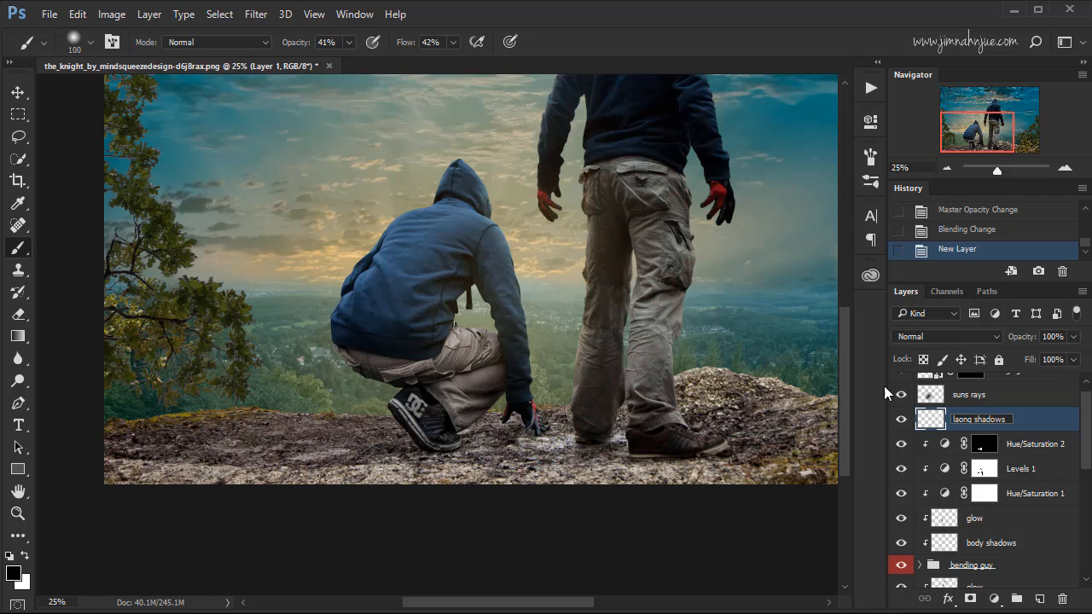
key("Return")
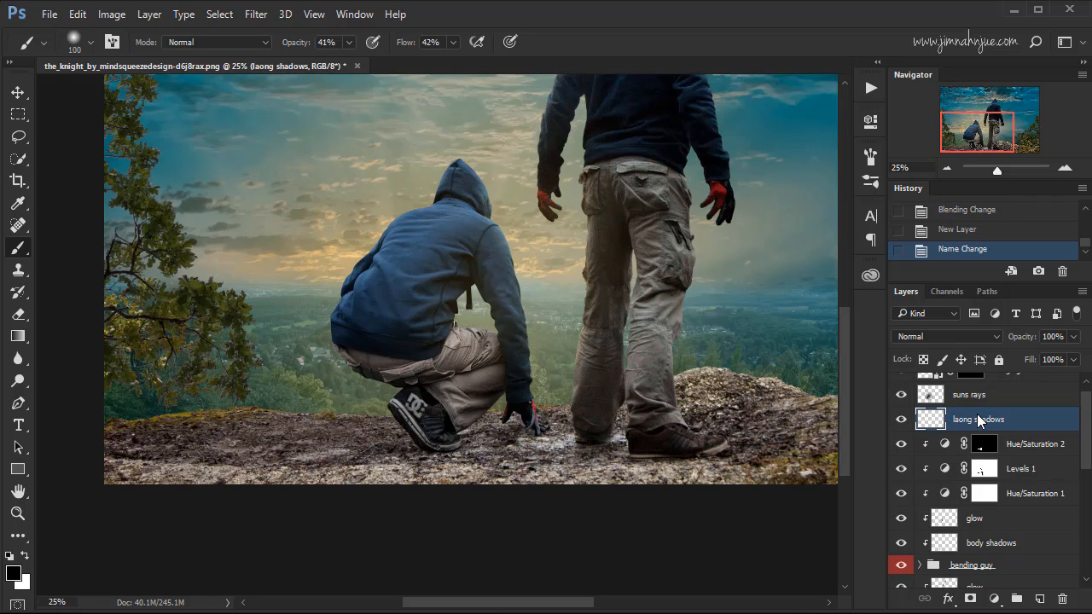
double_click(961, 420)
left_click(959, 421)
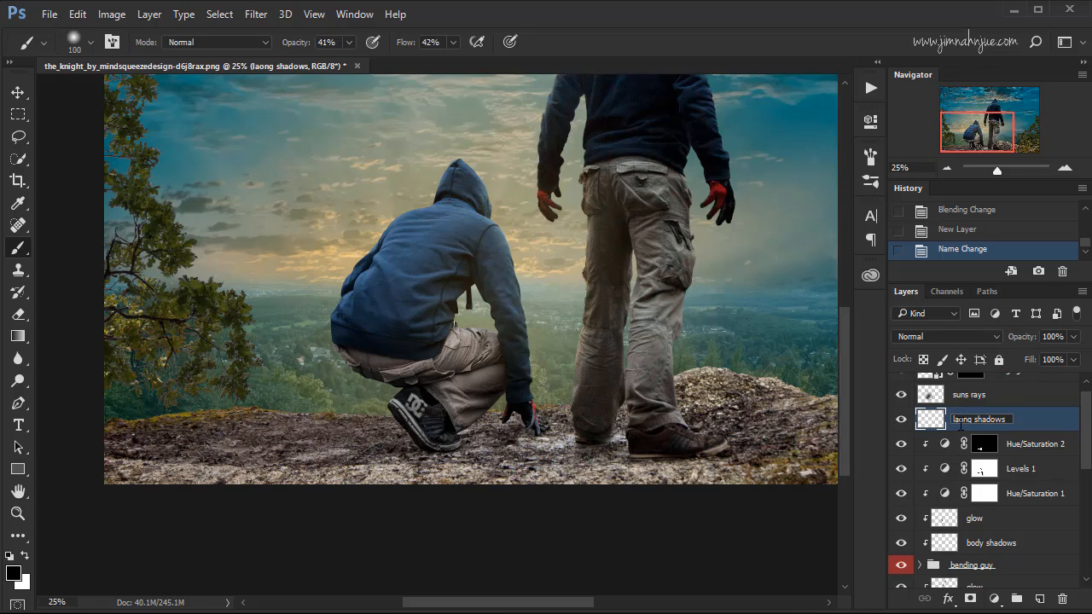
key("BackSpace")
key("Return")
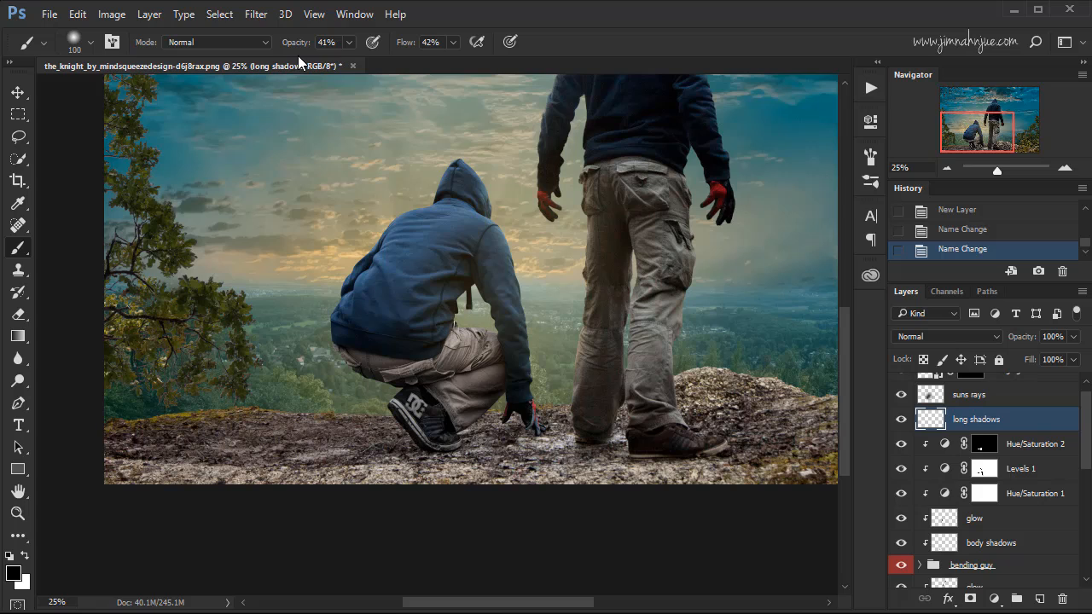
Paint black shadows on the ground below the crouching figure's shoe and hand with a 300 px brush.
left_click(328, 42)
left_click(438, 45)
key("bracketright")
key("bracketright")
key("bracketright")
key("bracketright")
key("bracketleft")
key("bracketleft")
key("bracketleft")
left_click_drag(444, 499, 442, 523)
mouse_move(421, 447)
left_mouse_down()
mouse_move(405, 509)
mouse_move(382, 510)
left_mouse_up()
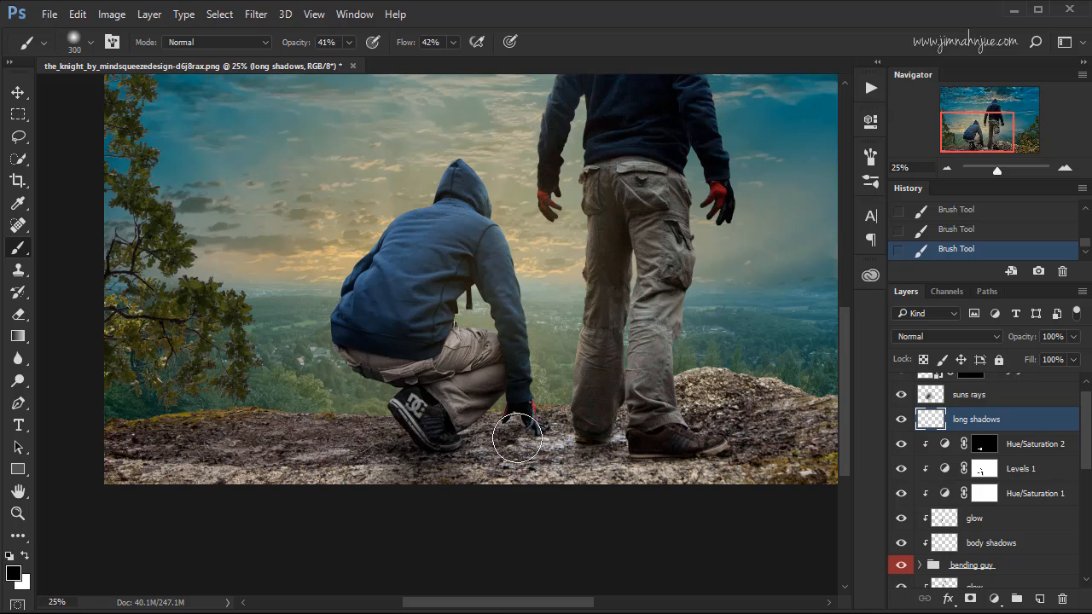
left_click_drag(519, 435, 529, 541)
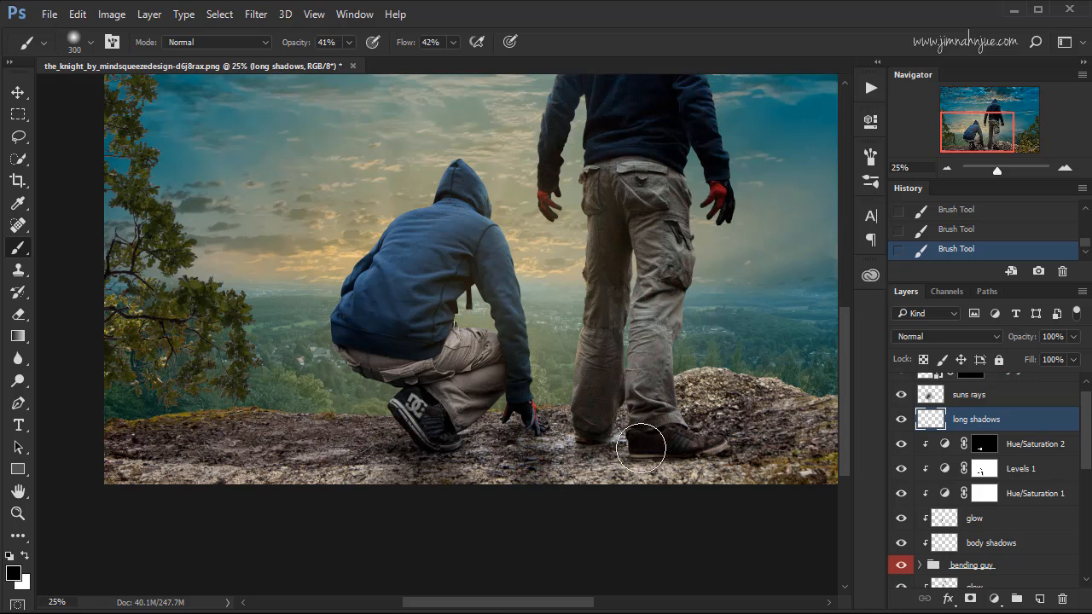
Paint black shadows on the ground below the standing figure's boots, using brush sizes of 200 and 400 px.
left_click_drag(604, 442, 604, 517)
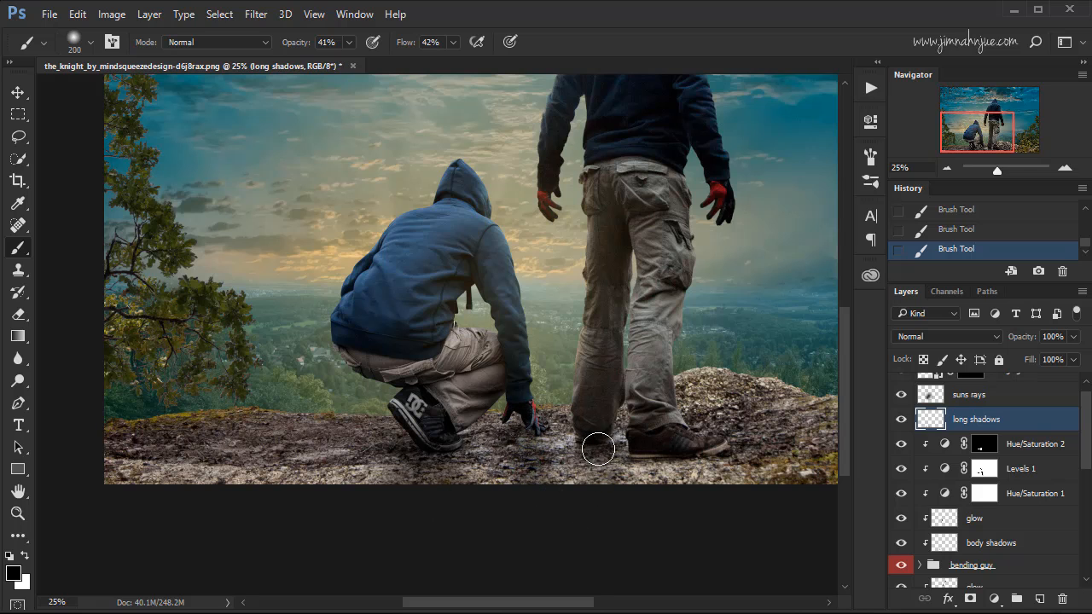
left_click_drag(668, 469, 707, 487)
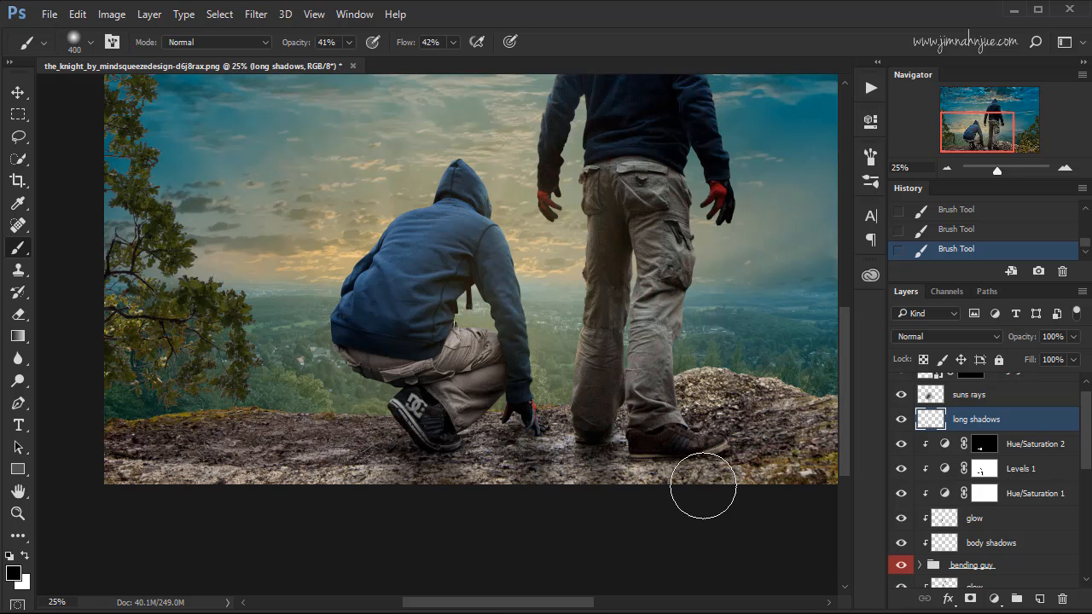
key("bracketright")
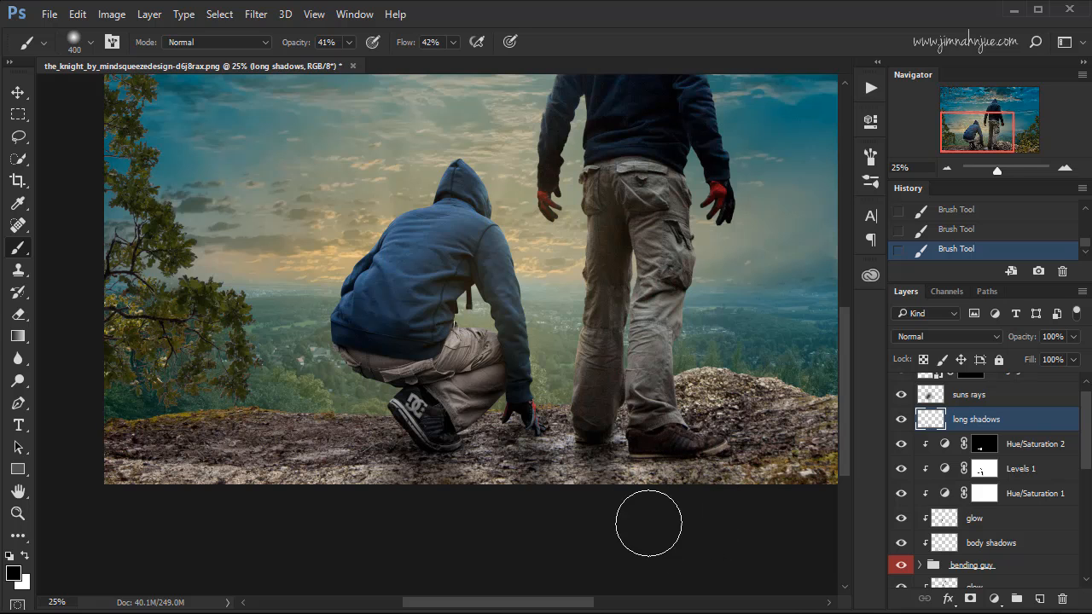
Compare the ground around both figures with and without the long shadows layer.
left_click(901, 419)
left_click(901, 419)
left_click(897, 422)
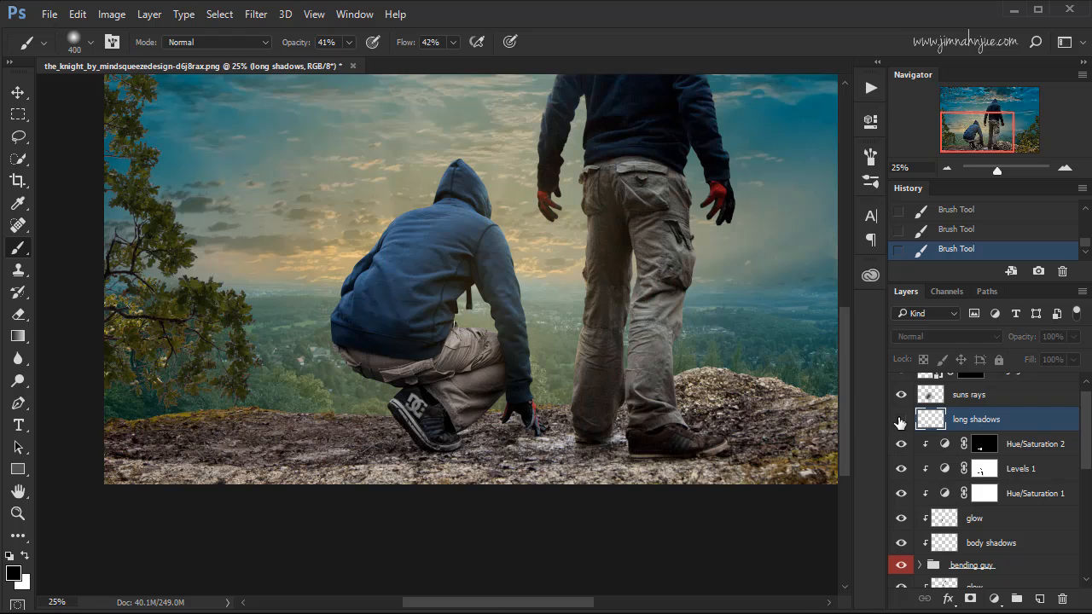
left_click(897, 421)
left_click(897, 421)
left_click(897, 421)
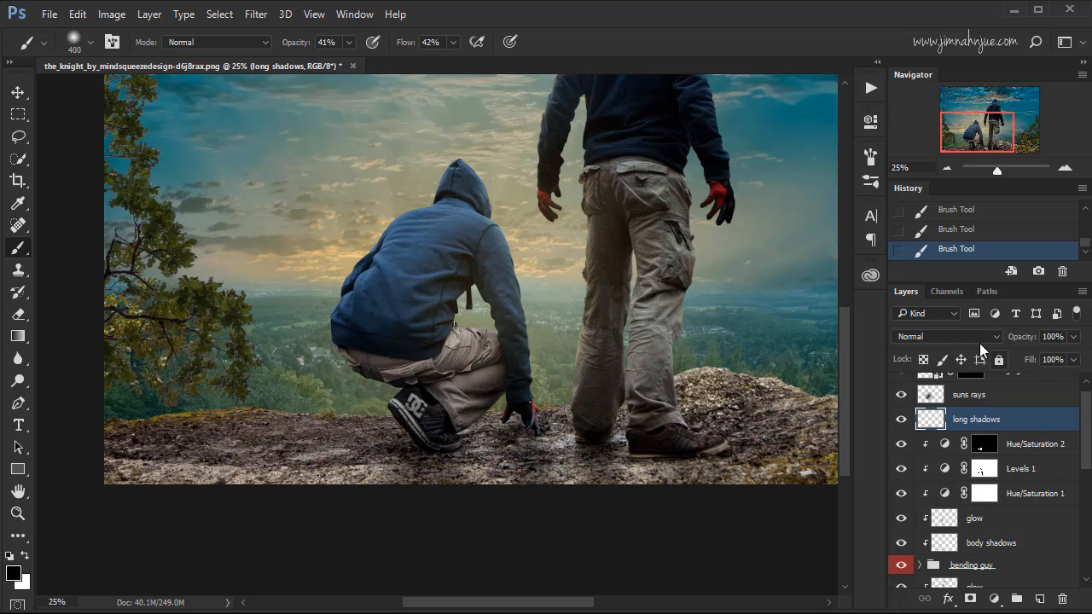
Lower the long shadows layer's opacity to 65%, comparing the ground with and without the shadows.
left_click(1073, 337)
left_click(1036, 357)
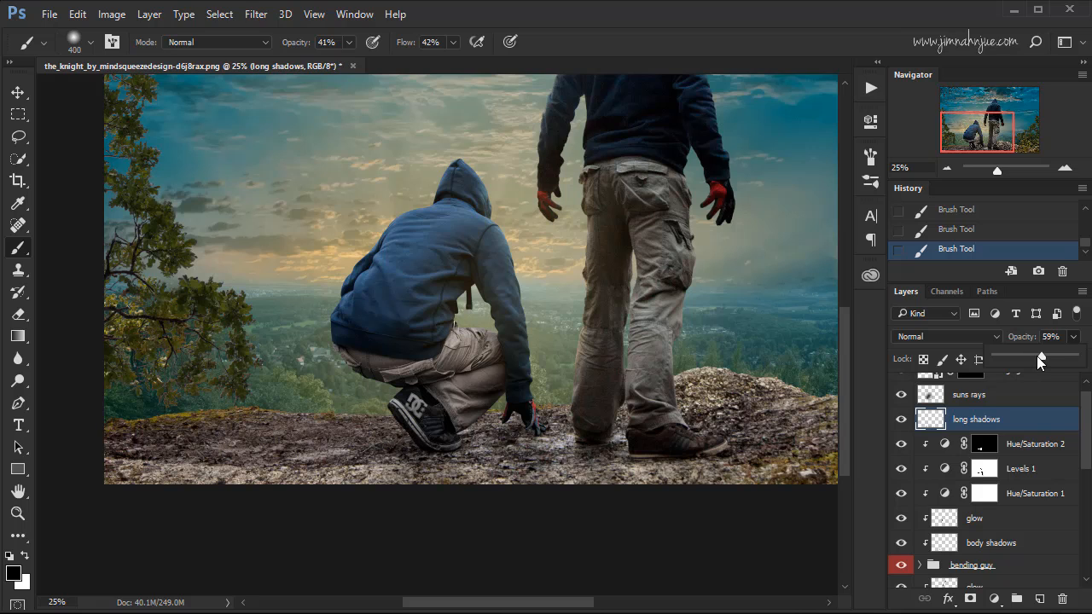
left_click_drag(1042, 356, 1044, 357)
left_click(900, 420)
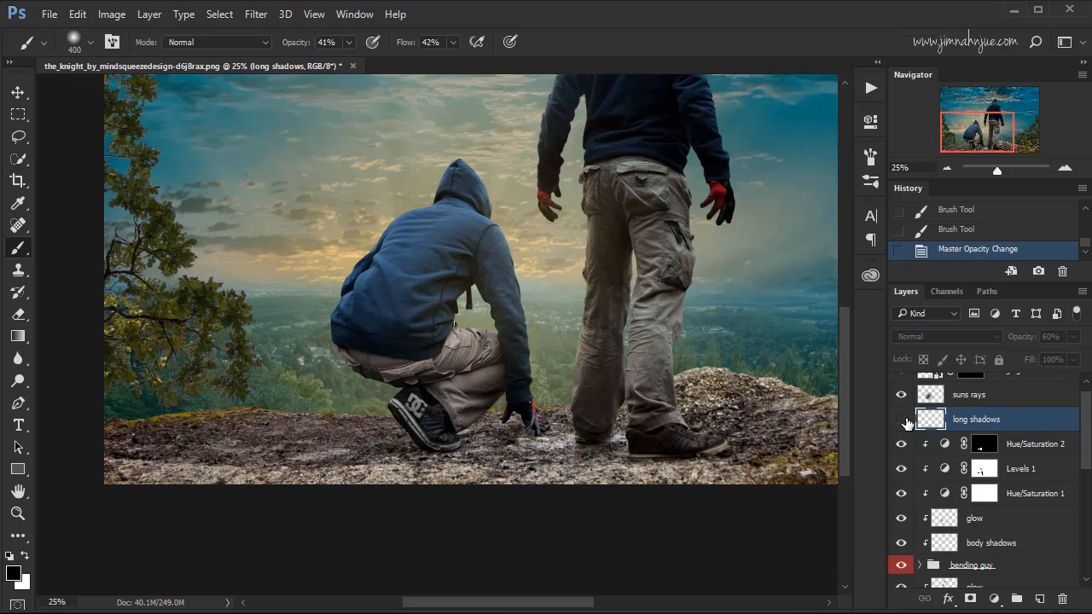
left_click(901, 420)
left_click(901, 421)
left_click(901, 422)
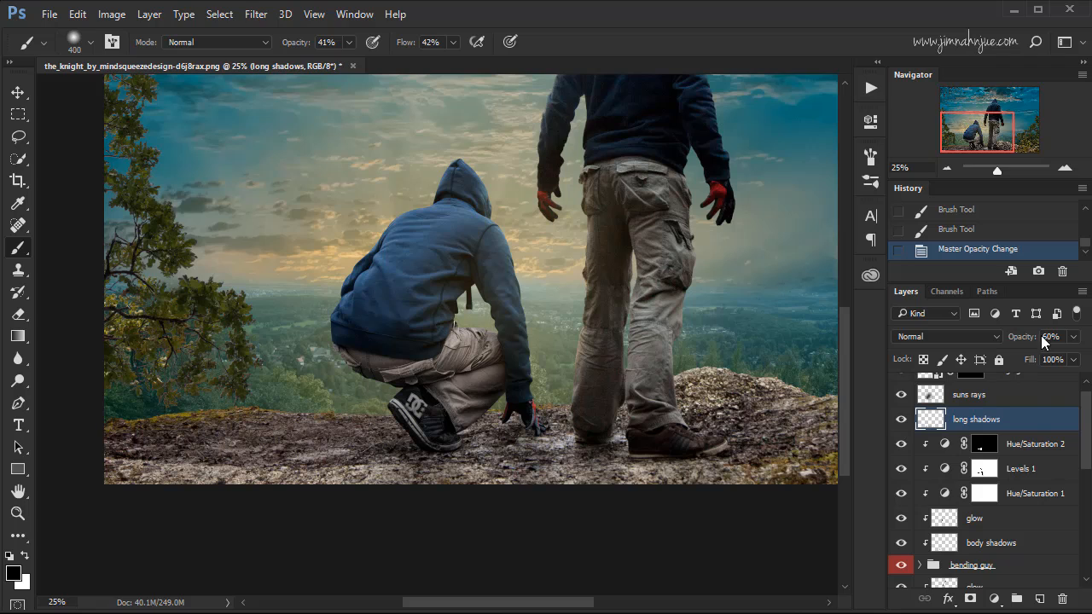
left_click(1072, 336)
left_click_drag(1049, 355, 1051, 355)
left_click(901, 419)
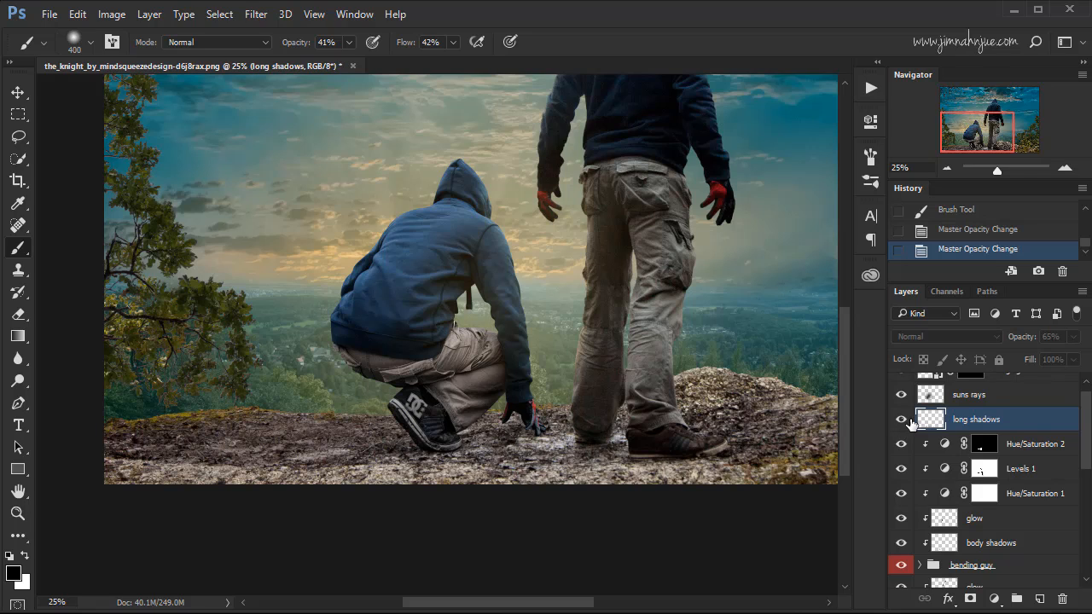
left_click(901, 419)
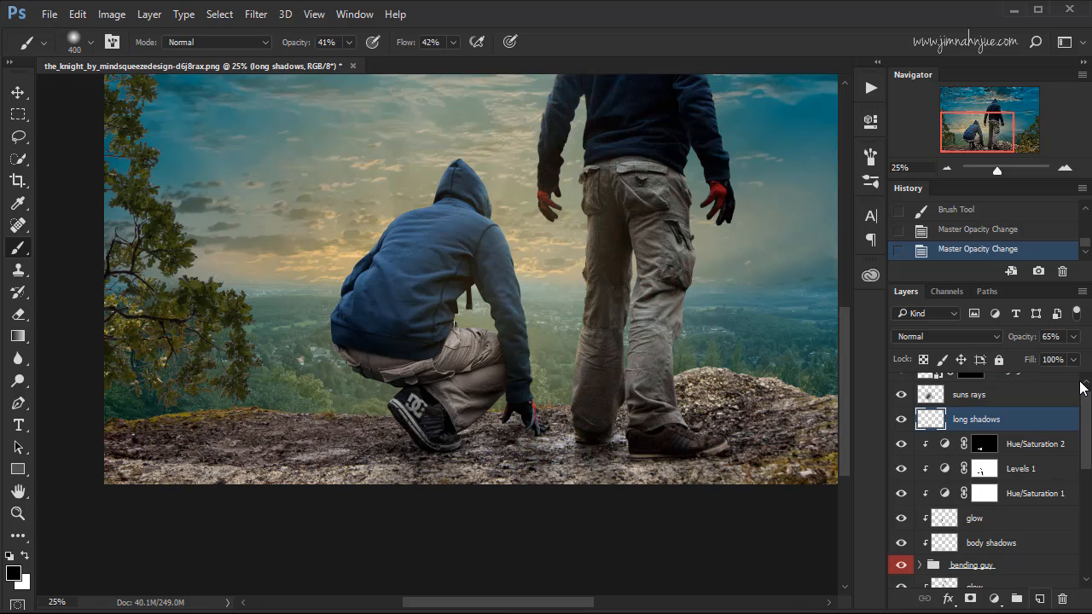
Add a new layer named "ground shadow" and move it between the standing guy layer and its glow layer.
left_click(1040, 600)
double_click(970, 423)
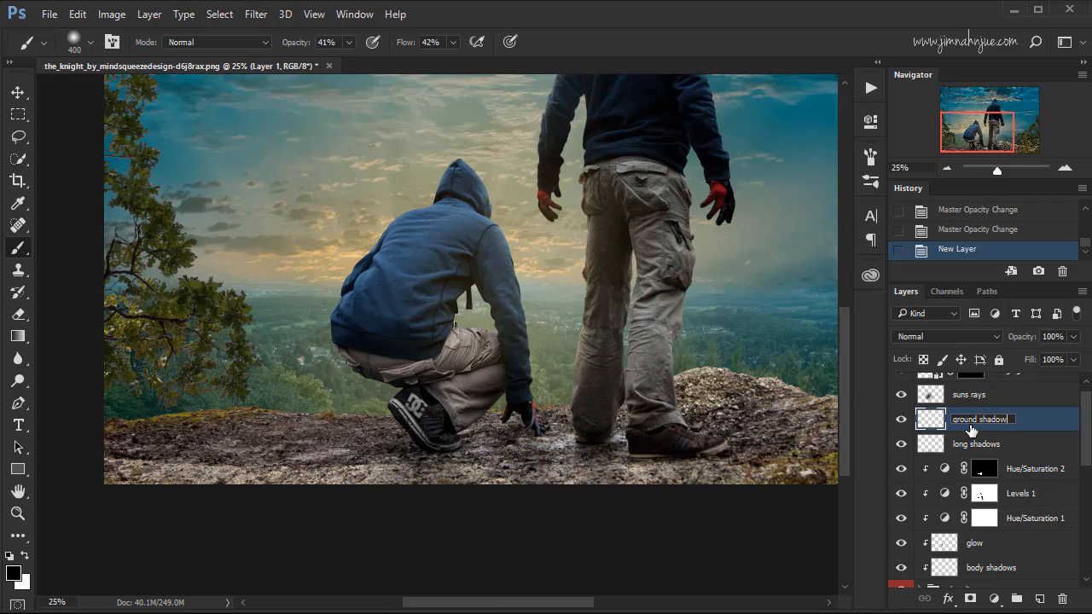
type("ground shadow")
left_click(1034, 431)
mouse_move(1086, 432)
left_mouse_down()
mouse_move(1081, 456)
mouse_move(1081, 439)
left_mouse_up()
left_click_drag(1031, 387, 988, 520)
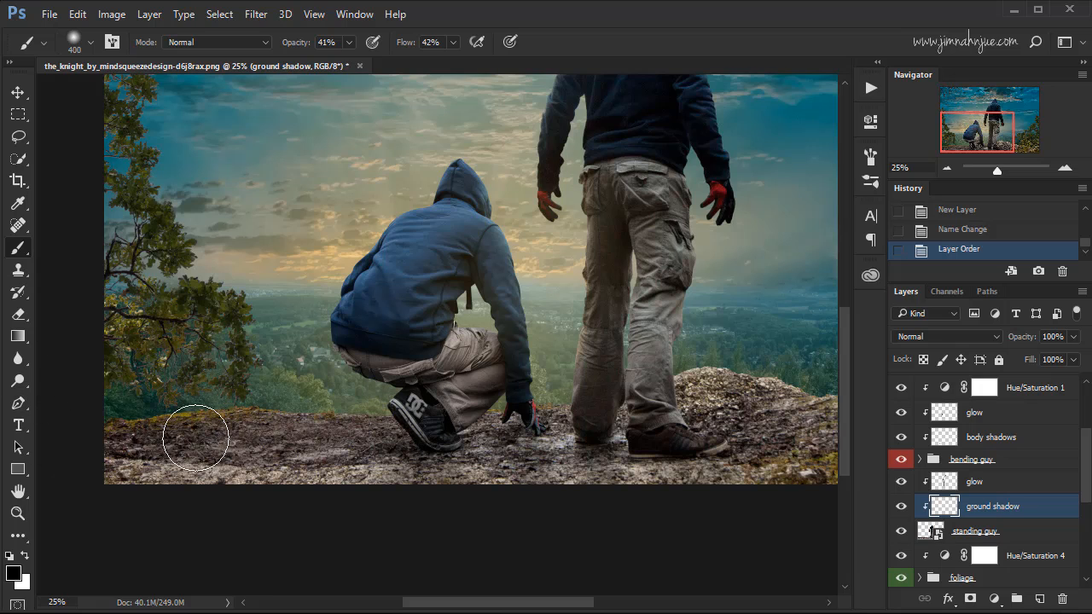
Paint broad black shading across the full width of the rocky ground with a 700 px brush at 23% opacity and 28% flow.
key("bracketright")
left_click(347, 47)
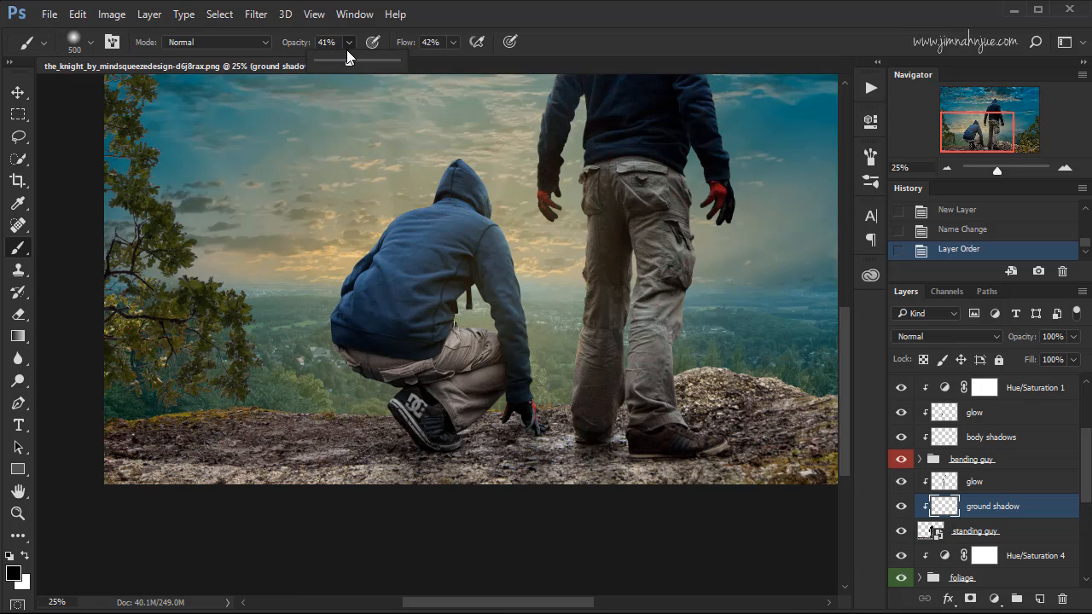
left_click_drag(335, 62, 337, 62)
left_click(454, 42)
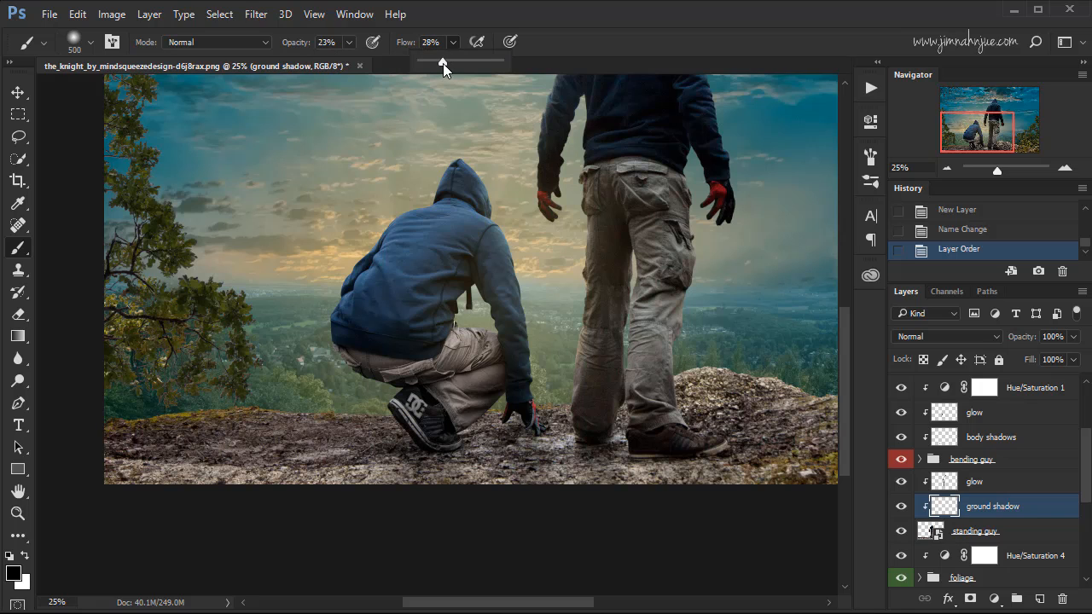
left_click_drag(443, 63, 443, 63)
key("bracketright")
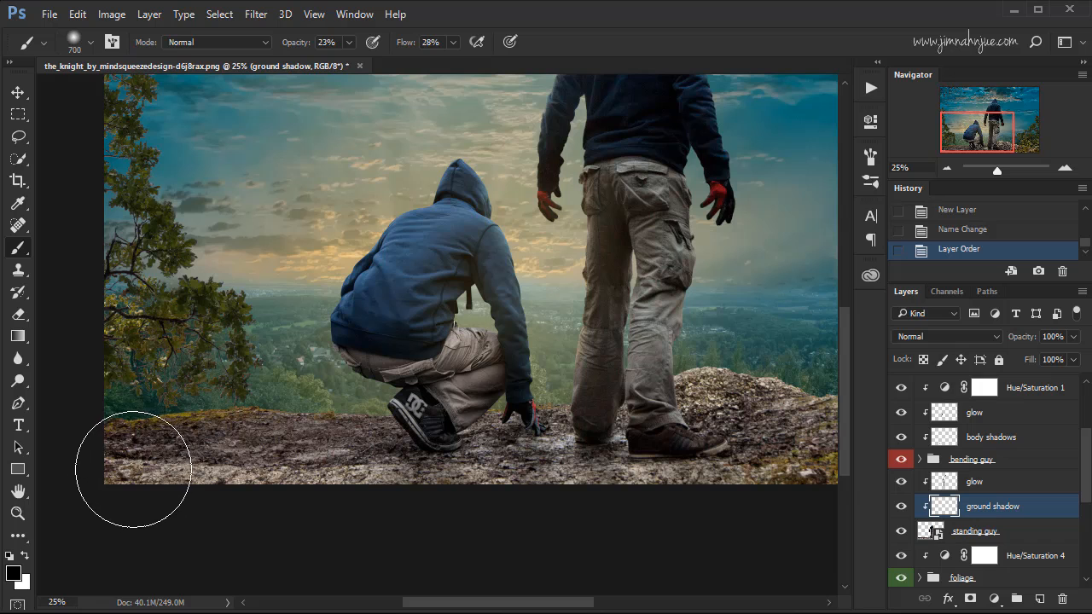
left_click_drag(135, 468, 319, 466)
left_click_drag(233, 468, 393, 468)
mouse_move(287, 471)
left_mouse_down()
mouse_move(515, 492)
mouse_move(555, 485)
left_mouse_up()
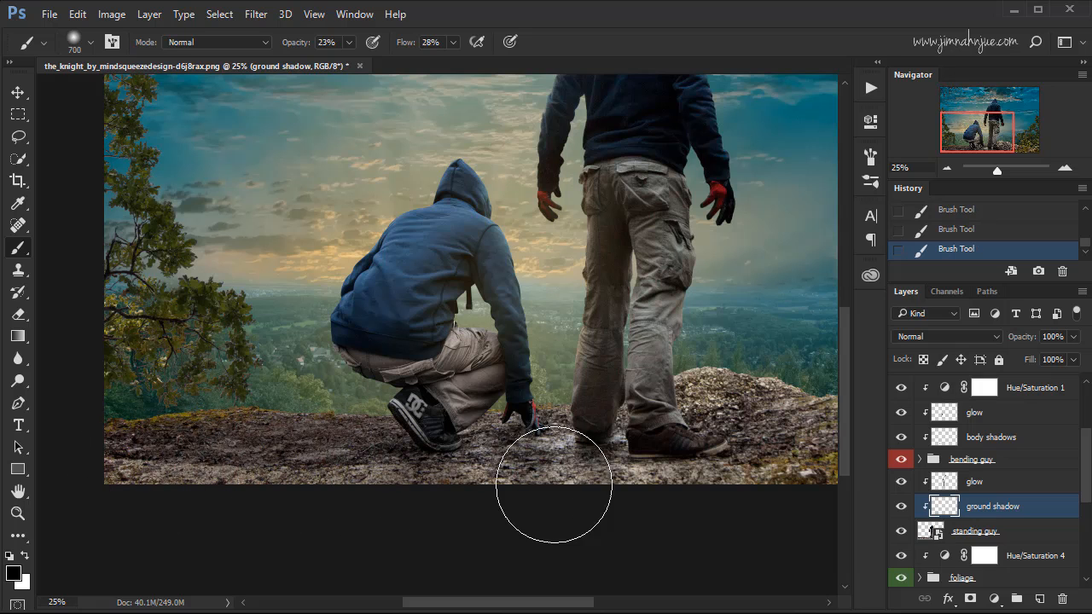
left_click_drag(473, 474, 693, 484)
left_click_drag(601, 476, 775, 473)
Darken the rocky ground further with a smaller 250 px brush, painting along the front edge of the image.
key("bracketleft")
key("bracketleft")
key("bracketleft")
key("bracketleft")
key("bracketleft")
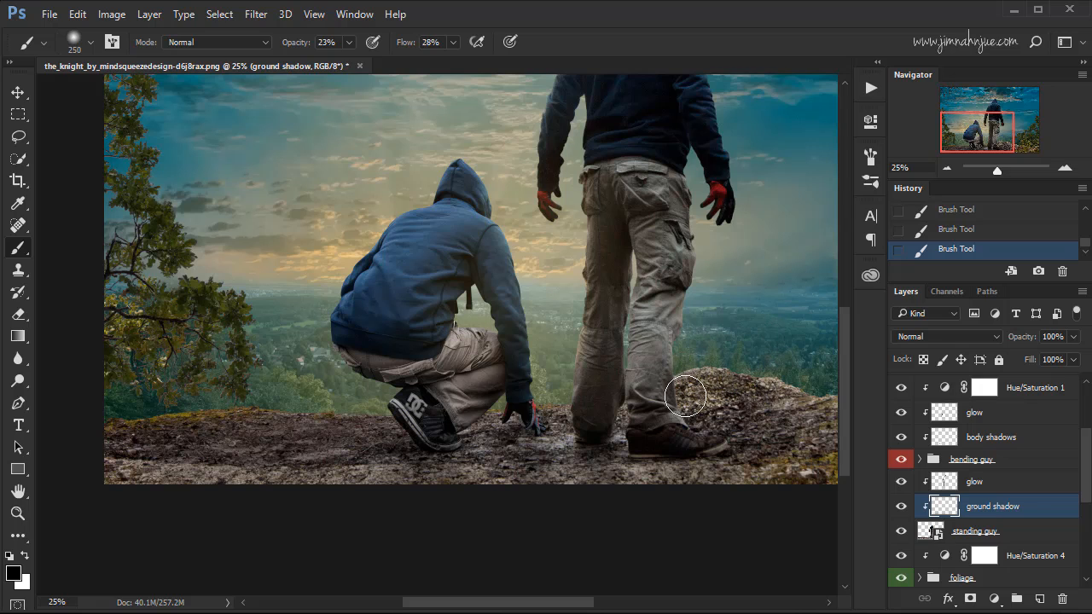
mouse_move(703, 480)
left_mouse_down()
mouse_move(414, 496)
mouse_move(416, 484)
mouse_move(166, 484)
mouse_move(312, 458)
mouse_move(261, 473)
mouse_move(329, 486)
mouse_move(103, 477)
mouse_move(162, 492)
mouse_move(188, 482)
mouse_move(121, 477)
left_mouse_up()
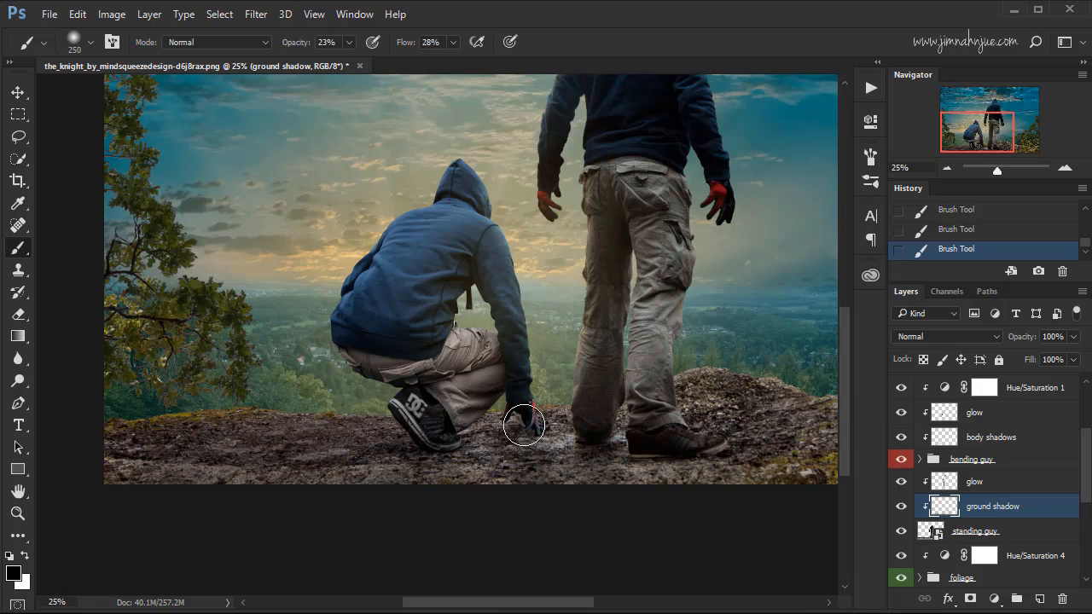
Lower the ground shadow layer's opacity to 80%, comparing the rock with and without the shading.
left_click(901, 508)
left_click(901, 508)
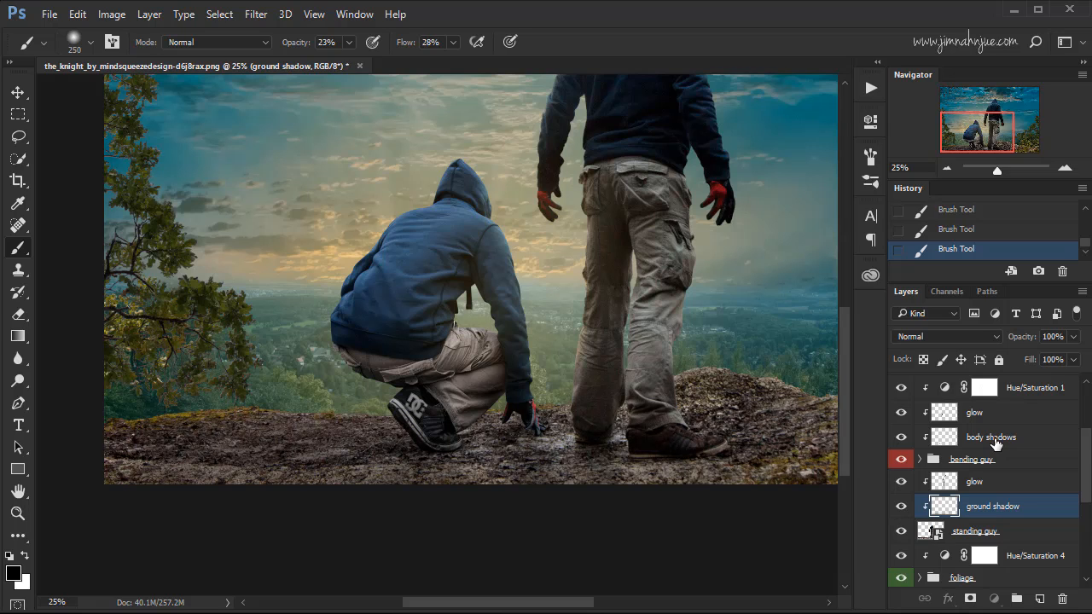
left_click(993, 439)
scroll(1085, 459, "up", 1)
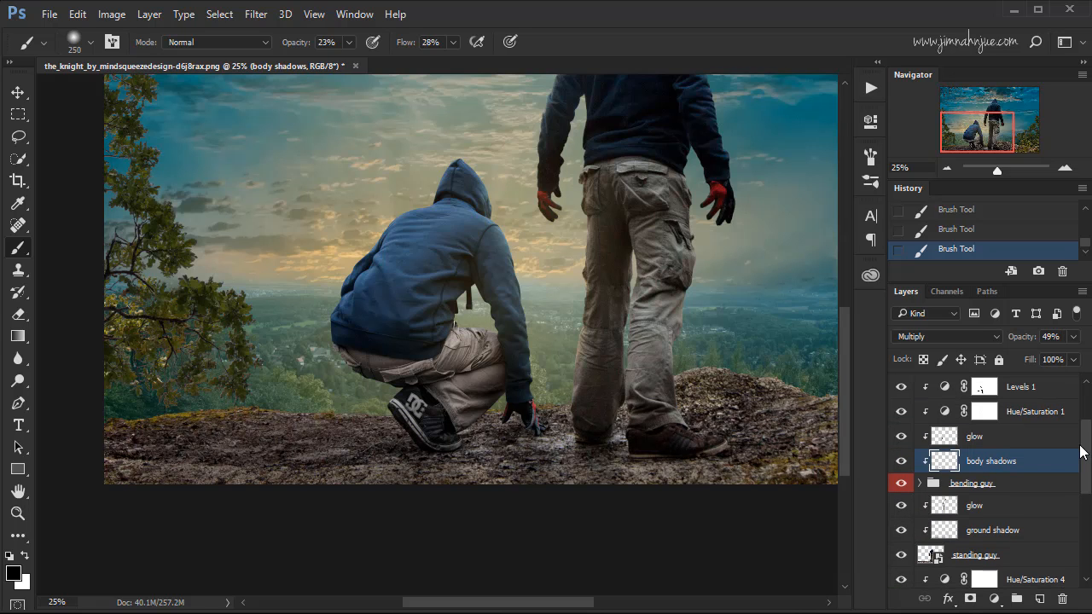
left_click(987, 534)
left_click(900, 531)
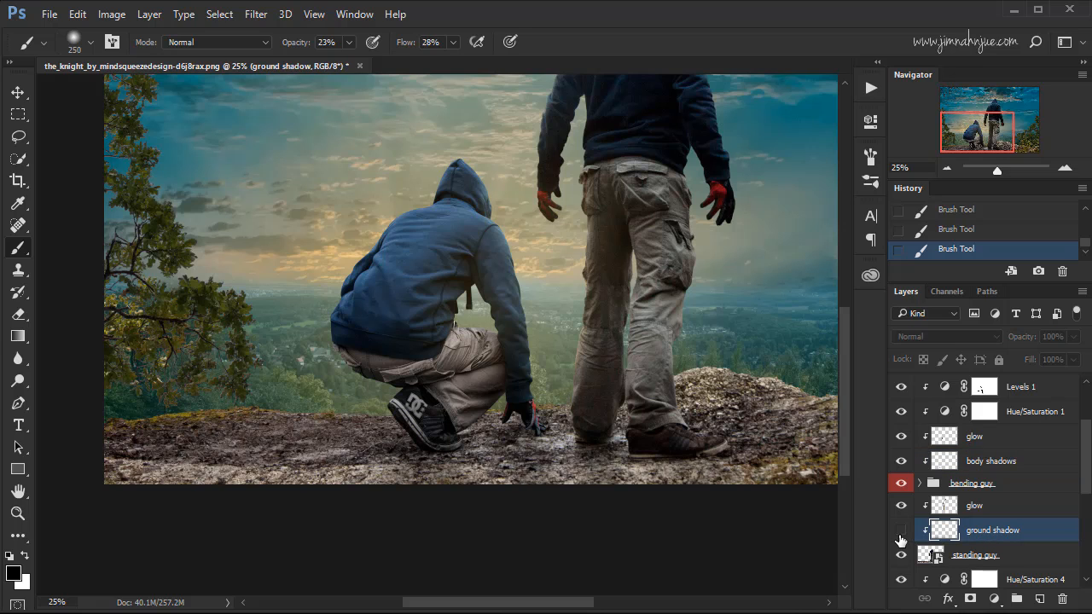
left_click(900, 531)
left_click(1073, 337)
left_click_drag(1076, 355, 1064, 362)
left_click_drag(1060, 358, 1057, 360)
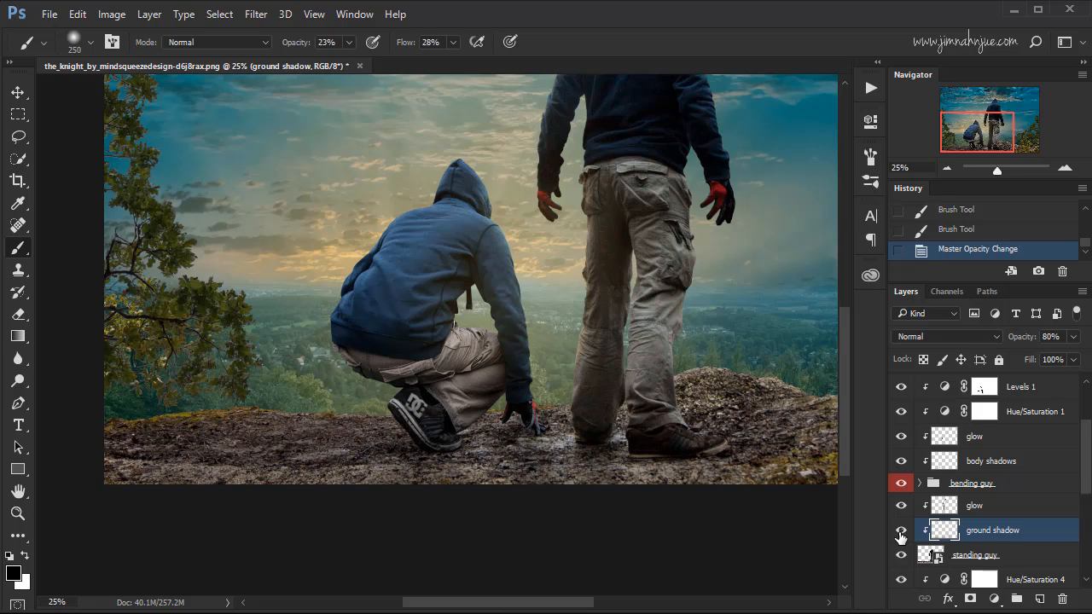
Raise the long shadows layer's opacity to 78%.
scroll(1086, 461, "up", 1)
scroll(1085, 452, "up", 3)
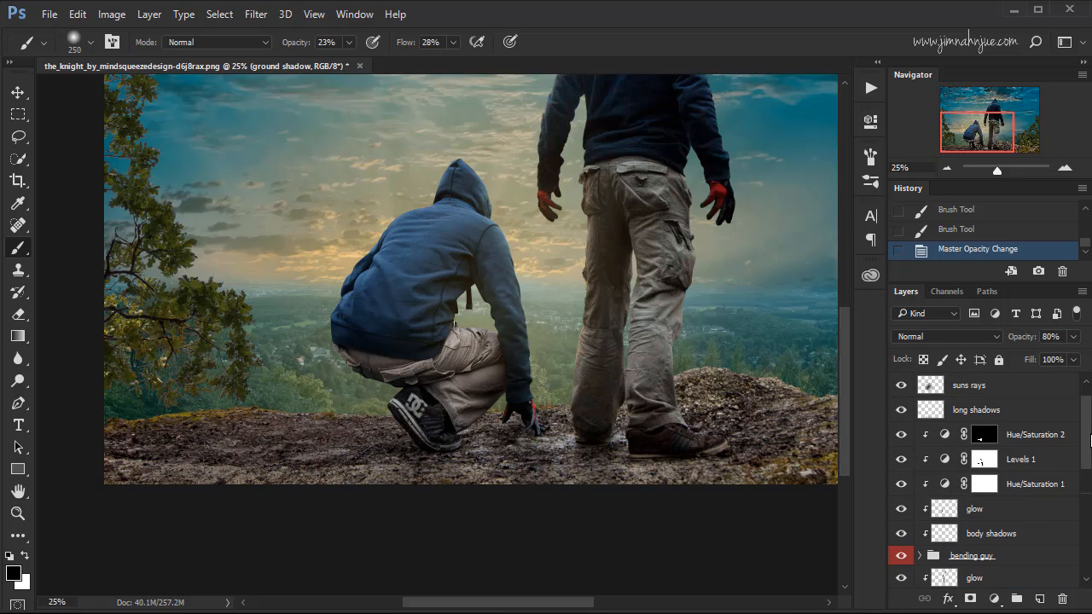
left_click(1007, 430)
left_click(1074, 336)
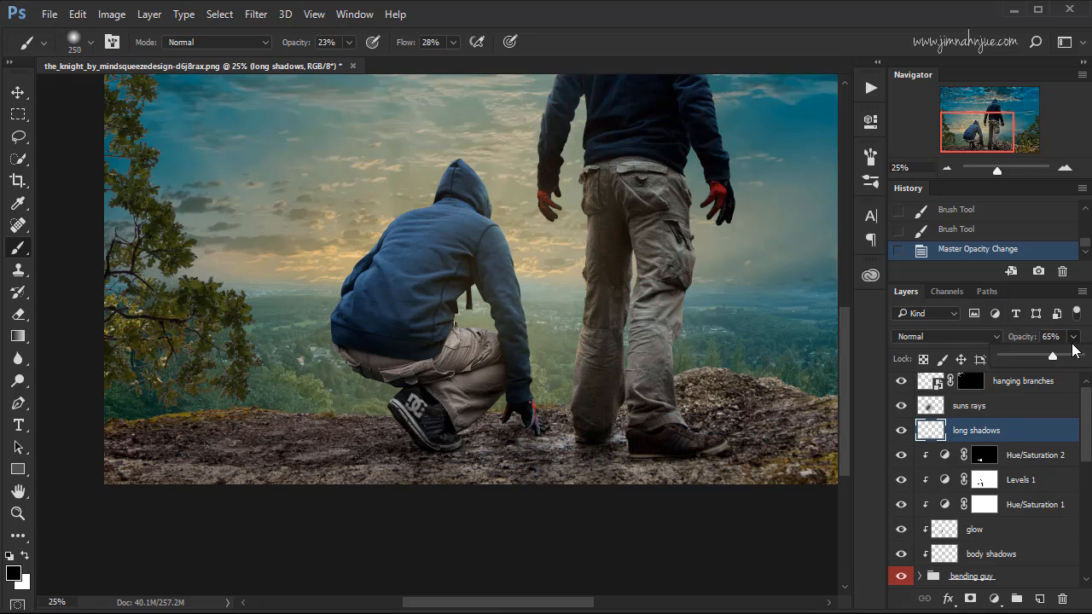
left_click_drag(1055, 358, 1064, 363)
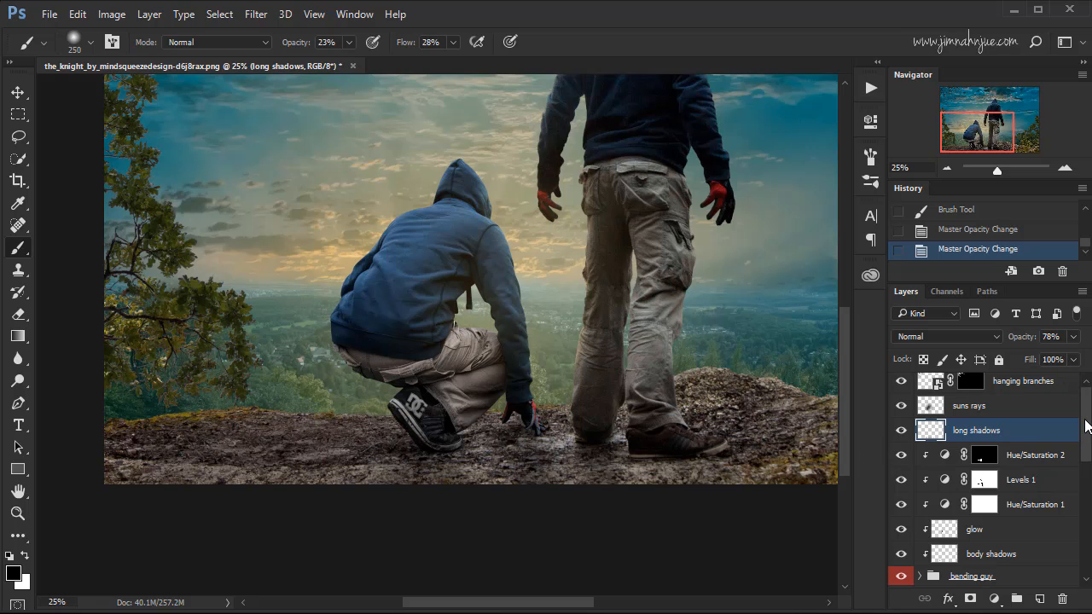
Add a layer mask to the ground shadow layer.
left_click_drag(1086, 424, 1080, 463)
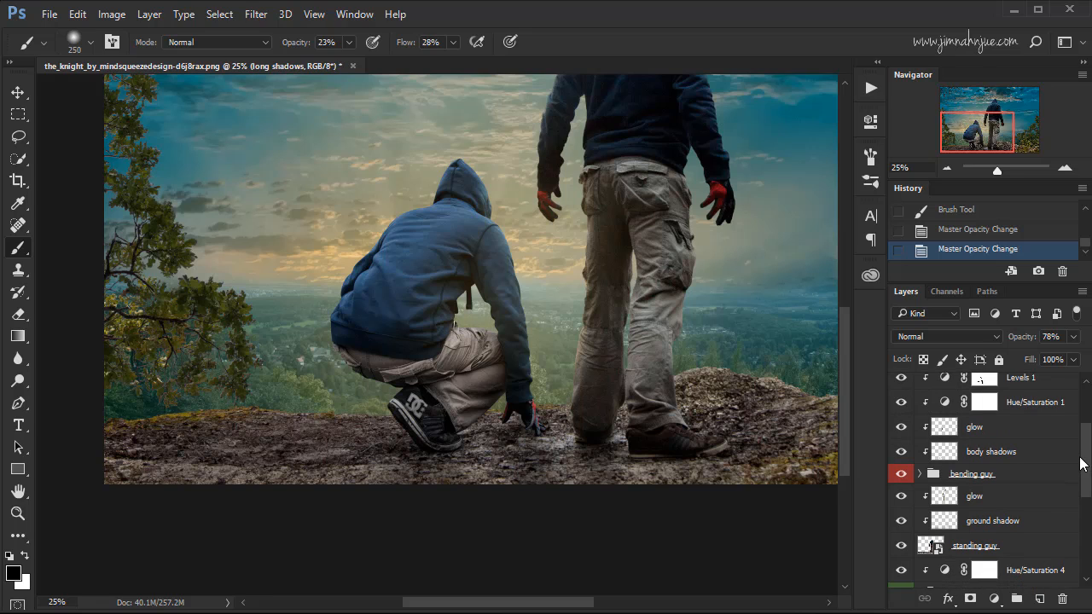
left_click(992, 525)
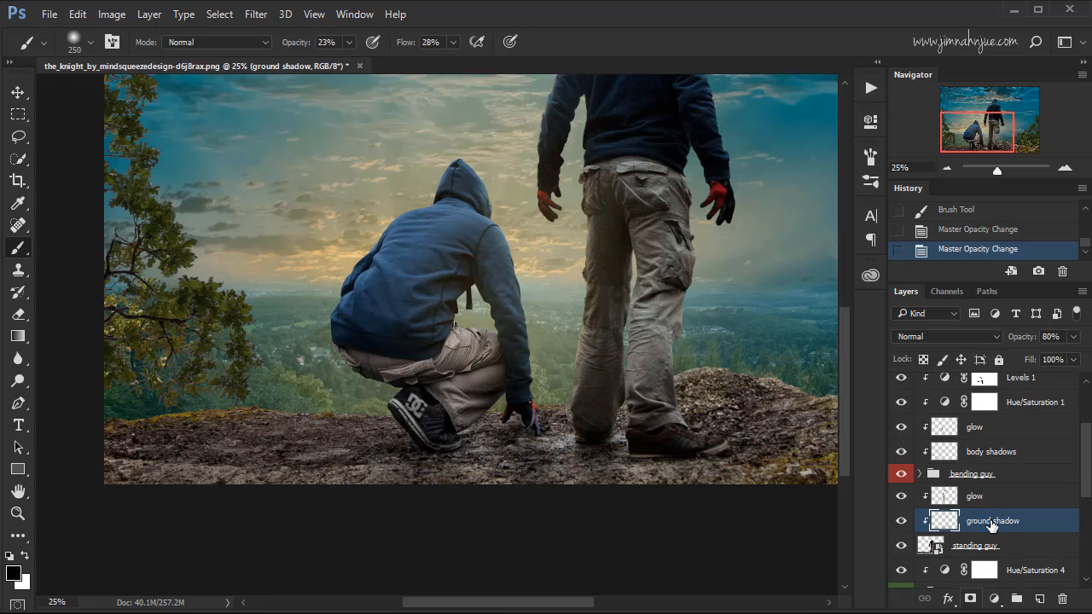
left_click(970, 598)
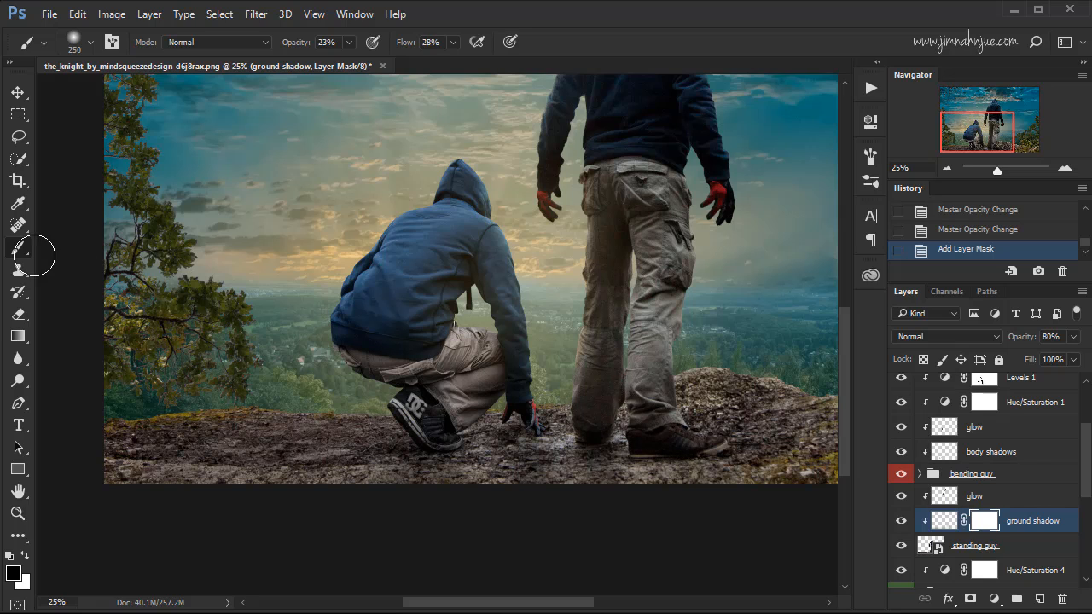
Mask the ground shadow off the standing man's lower leg and shoe with a 150 px black brush at 100% opacity and flow.
left_click_drag(307, 42, 549, 44)
key("bracketleft")
key("bracketleft")
key("bracketleft")
mouse_move(646, 402)
left_mouse_down()
mouse_move(671, 437)
mouse_move(638, 439)
mouse_move(667, 442)
left_mouse_up()
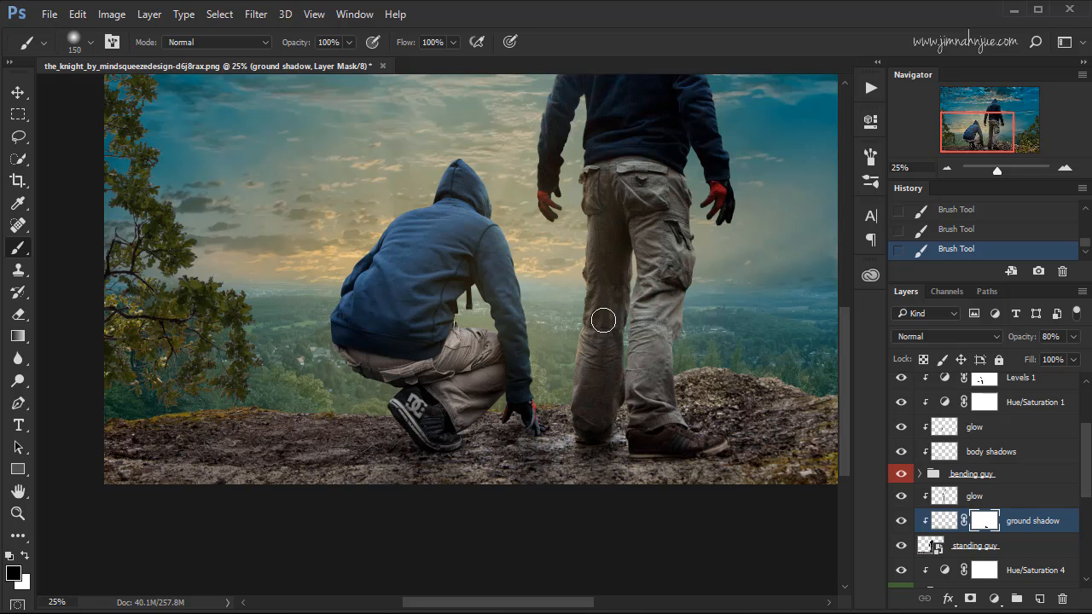
Lower the ground shadow layer's opacity to 66%, comparing the full image with and without the layer.
key("ctrl")
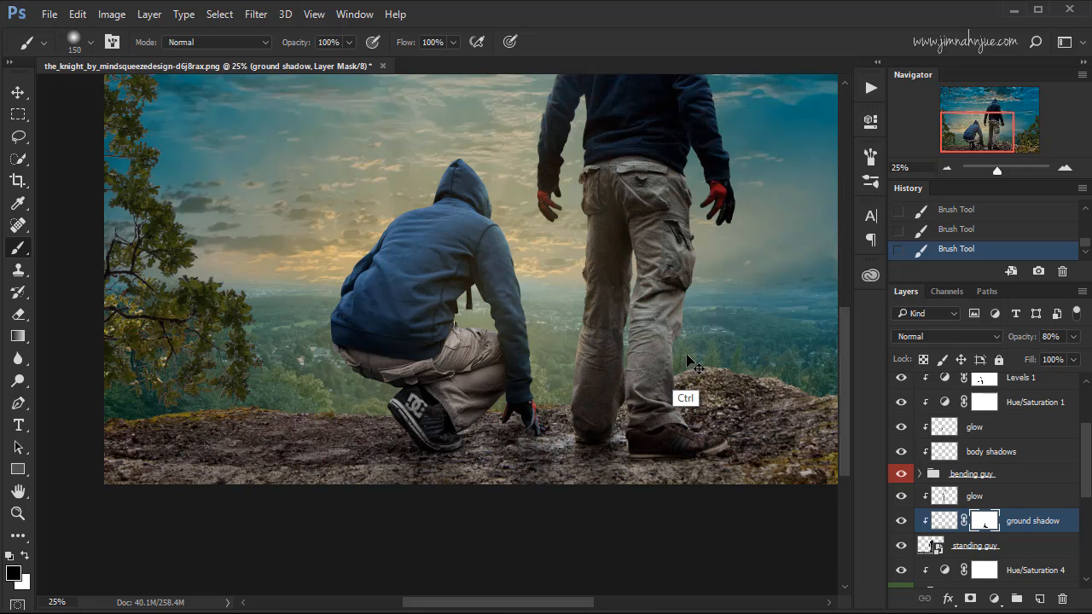
key("ctrl+minus")
key("ctrl+minus")
key("ctrl+0")
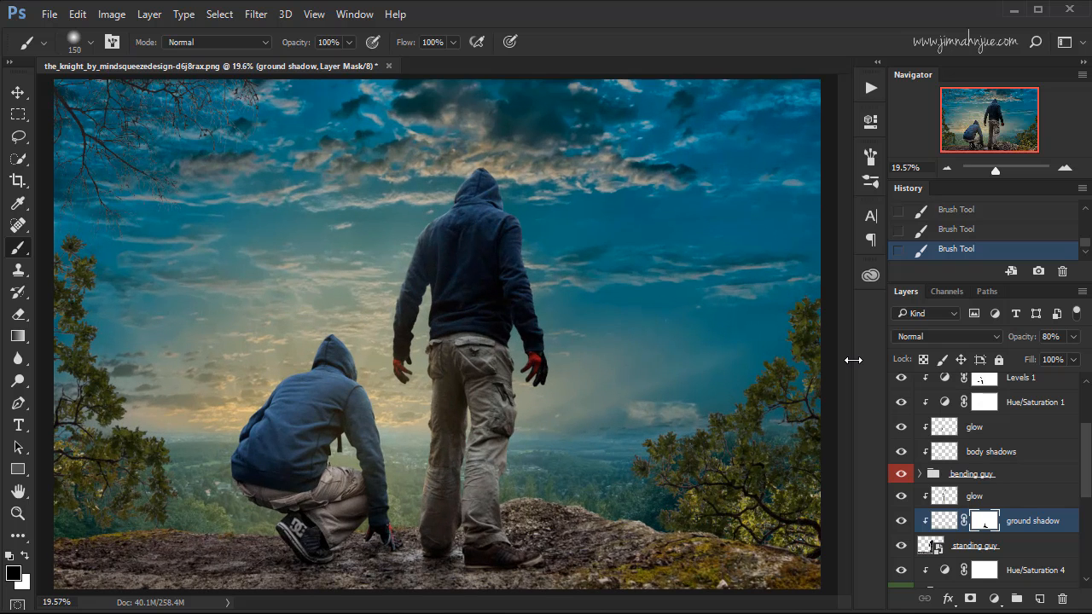
left_click(943, 520)
left_click(900, 521)
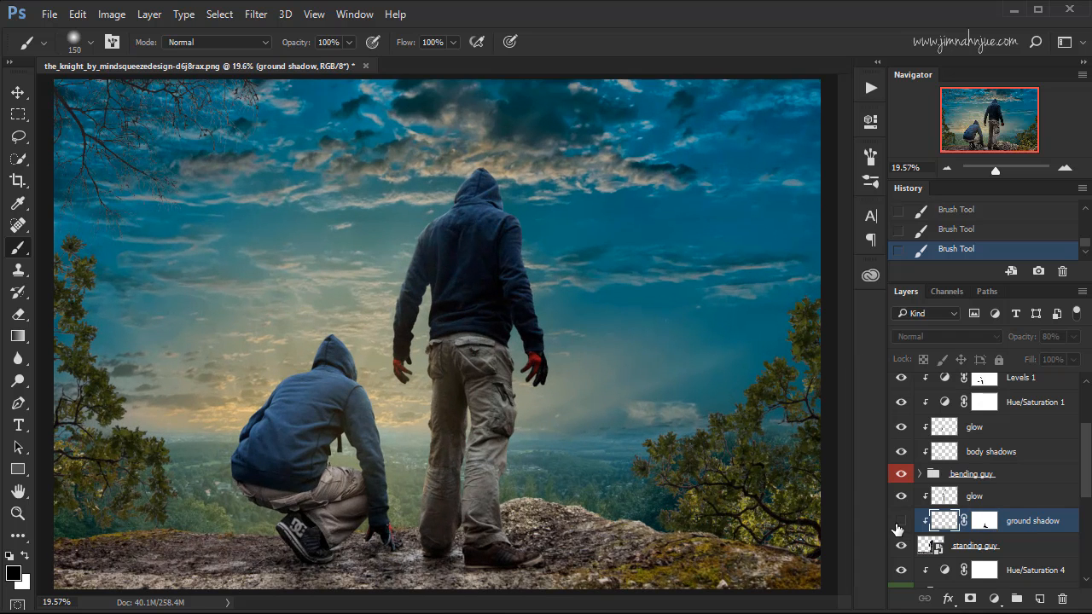
left_click(901, 521)
left_click(901, 520)
left_click(900, 520)
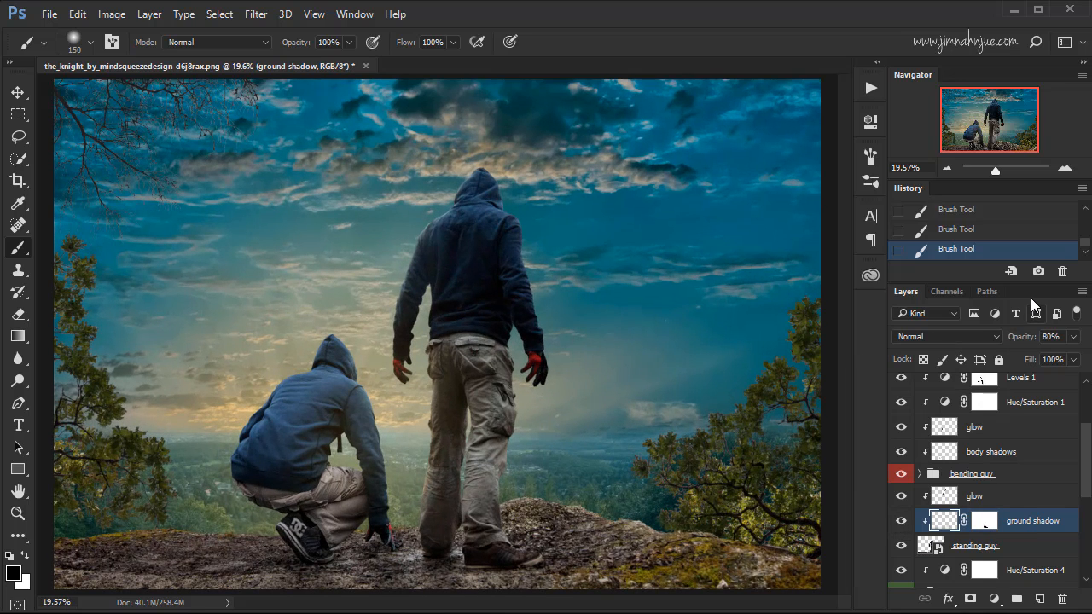
left_click_drag(1079, 342, 1056, 362)
left_click(901, 520)
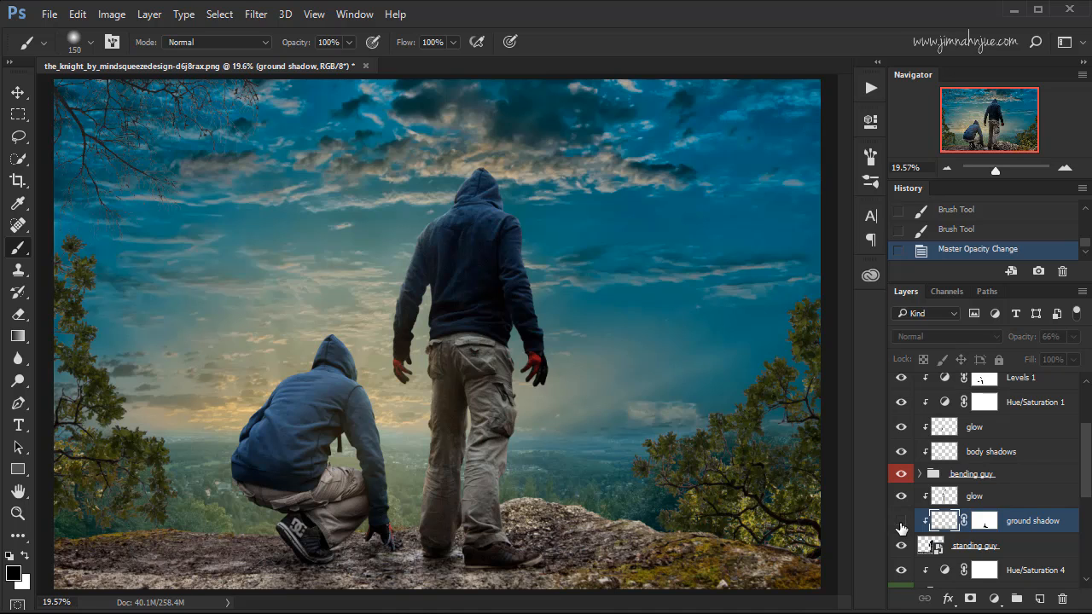
left_click(902, 522)
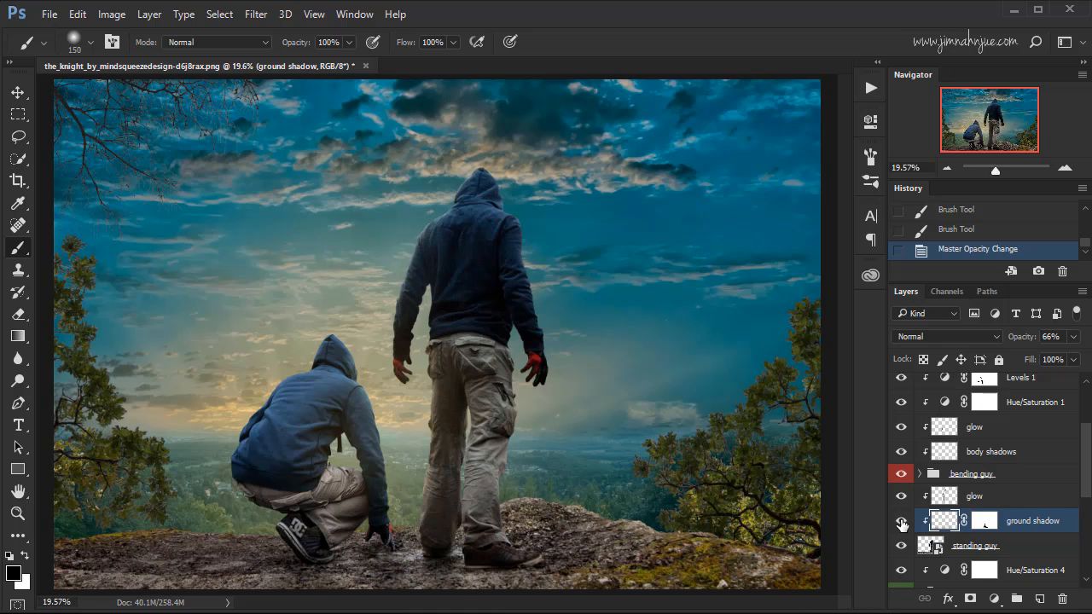
left_click(901, 522)
left_click(902, 523)
left_click(904, 524)
left_click(904, 525)
Add a Gradient Map adjustment layer above the hanging branches layer, using the Violet, Orange preset.
left_click_drag(1084, 443, 1084, 401)
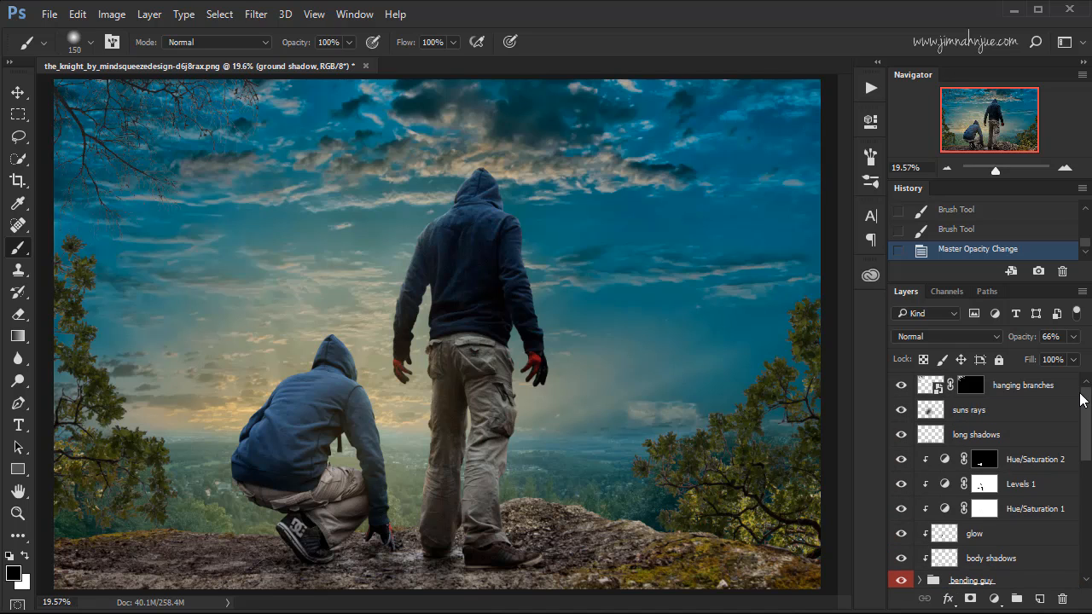
left_click(1040, 391)
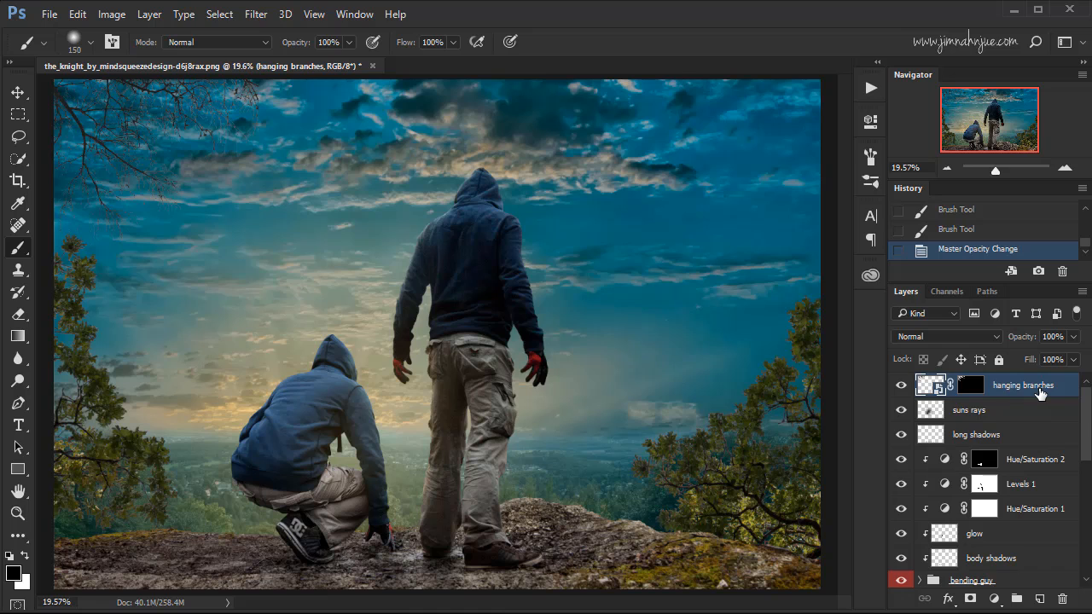
left_click(994, 599)
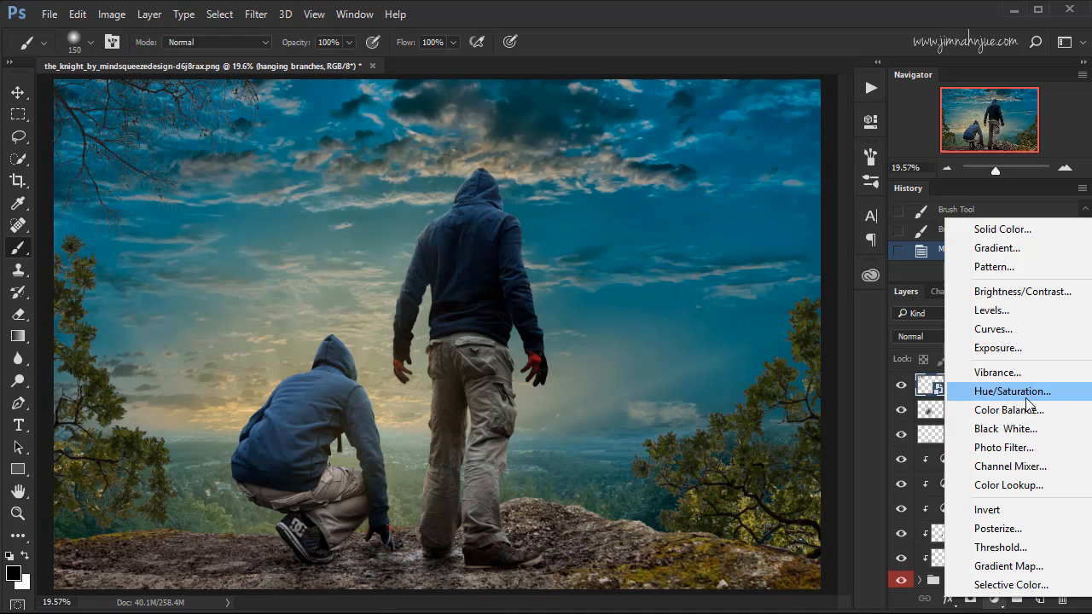
left_click(1022, 568)
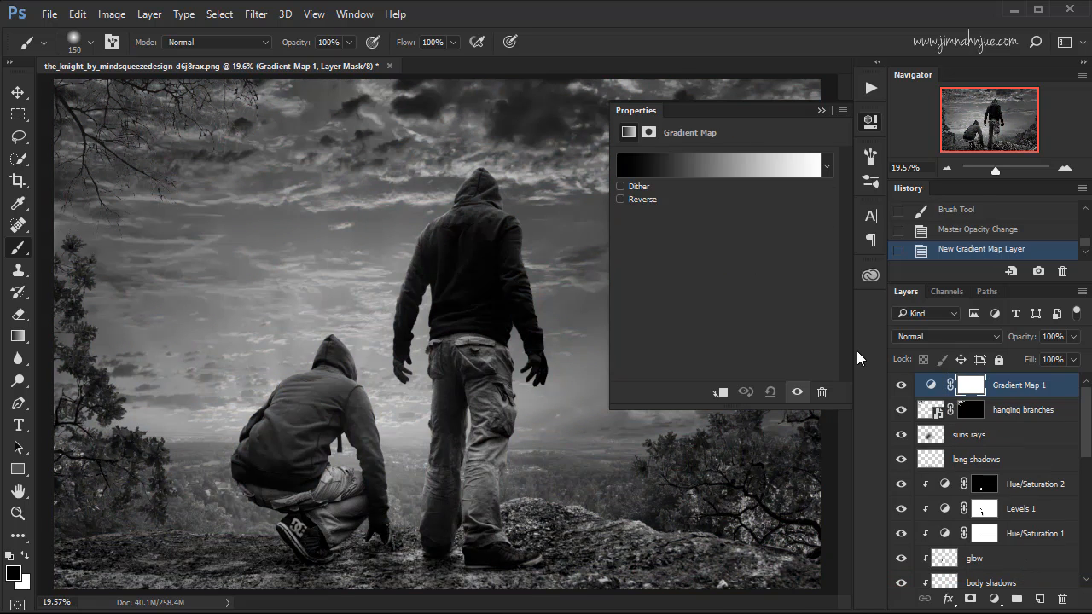
left_click(700, 166)
left_click_drag(867, 98, 842, 95)
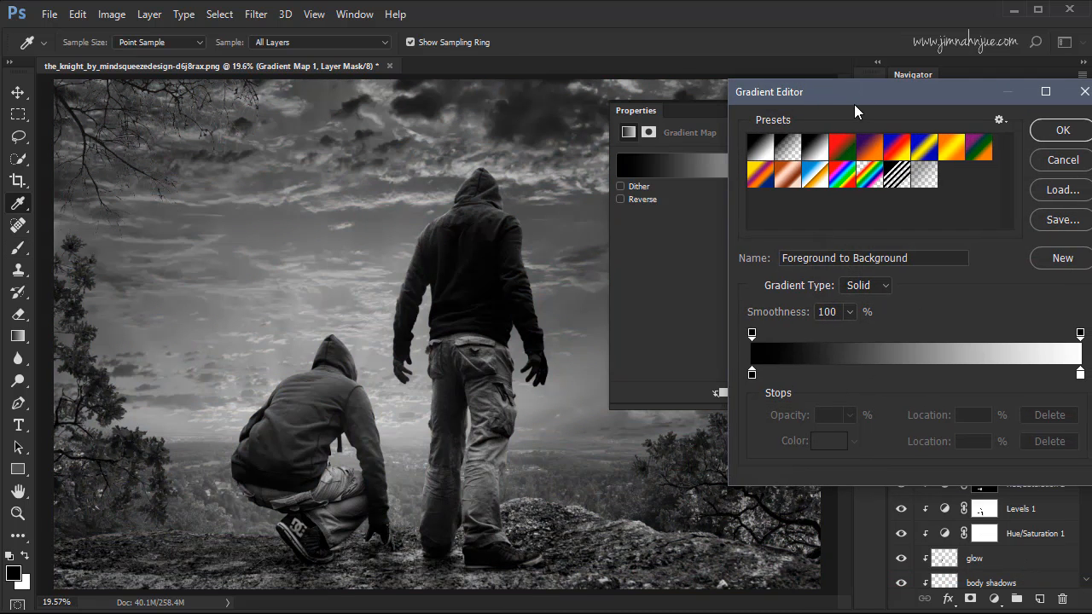
left_click(871, 151)
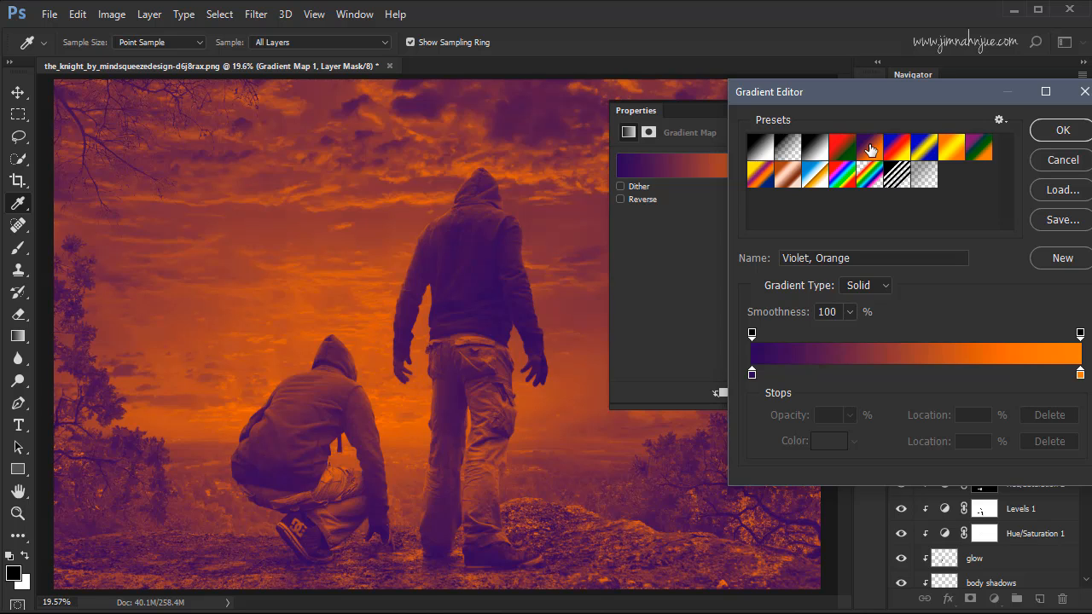
Change the gradient's dark color stop to deep teal #183e43.
double_click(752, 372)
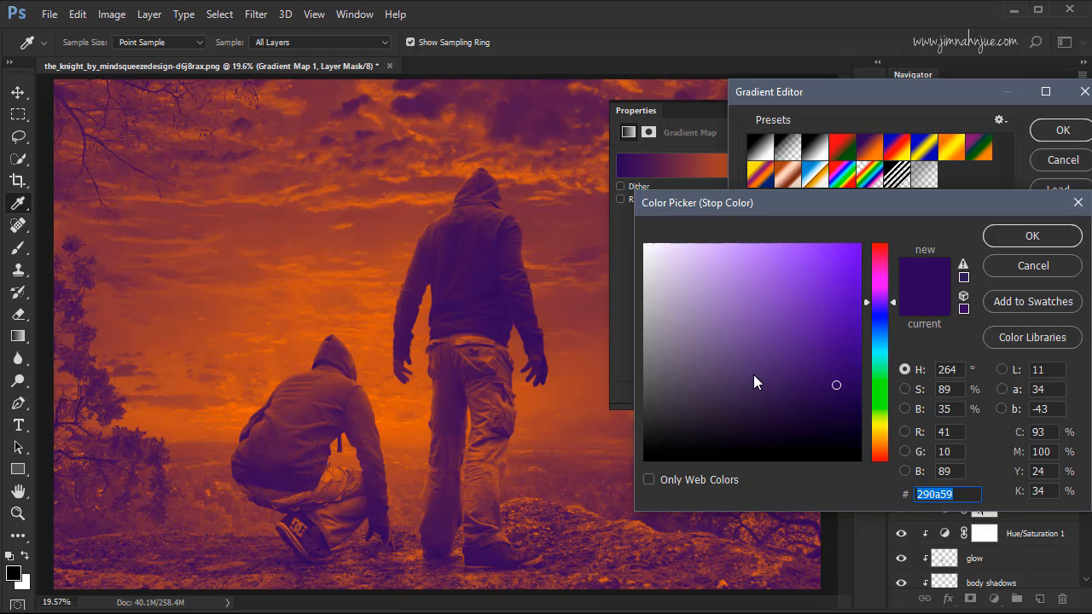
left_click_drag(879, 303, 879, 349)
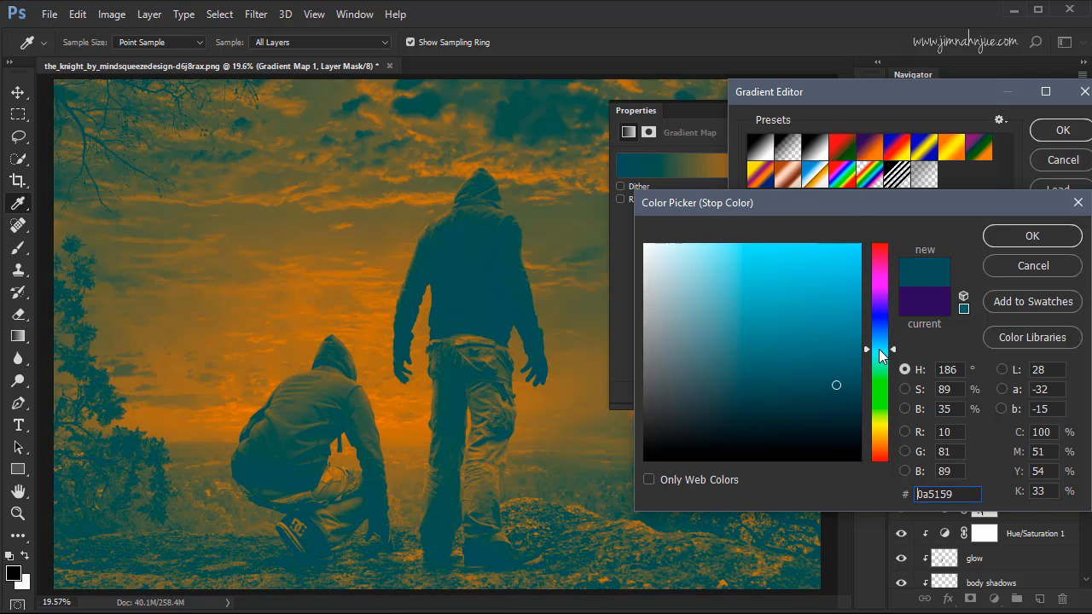
left_click_drag(793, 392, 781, 404)
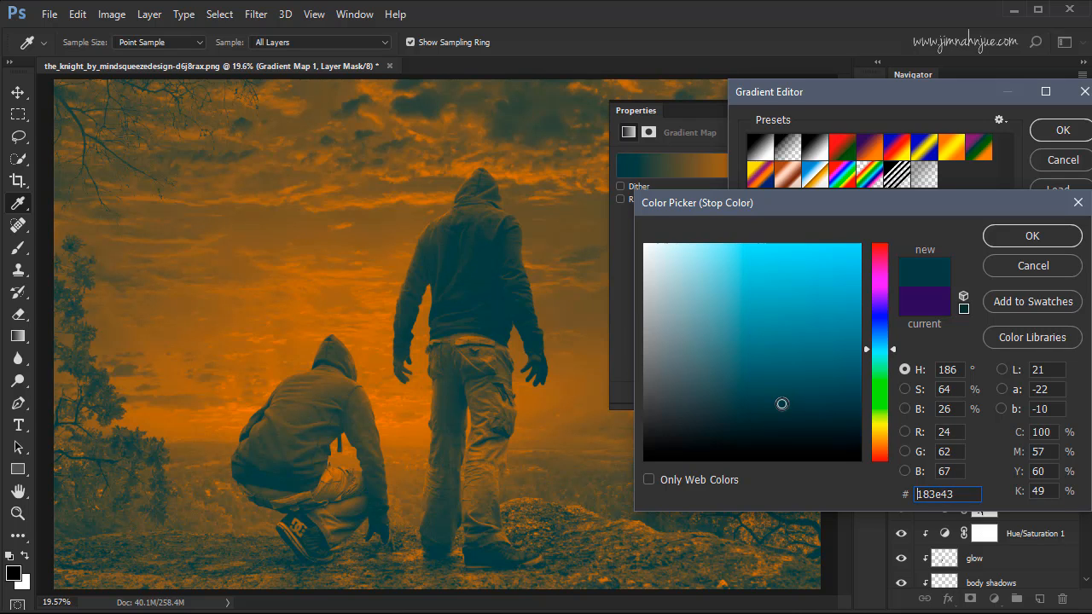
left_click(1018, 236)
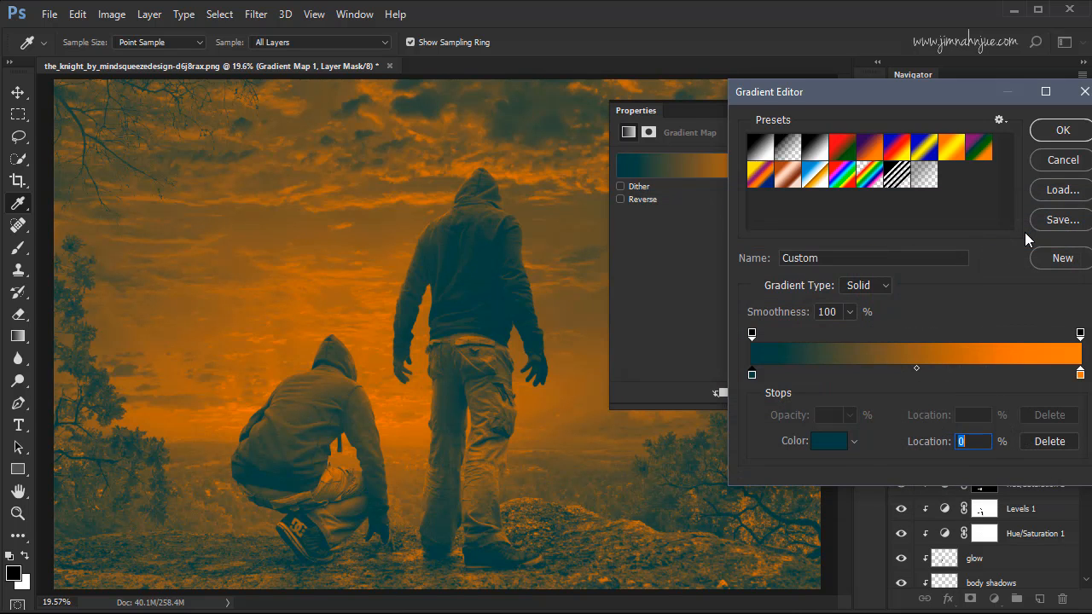
Change the gradient's light color stop to pale orange #fac272 and accept the gradient.
left_click(1080, 373)
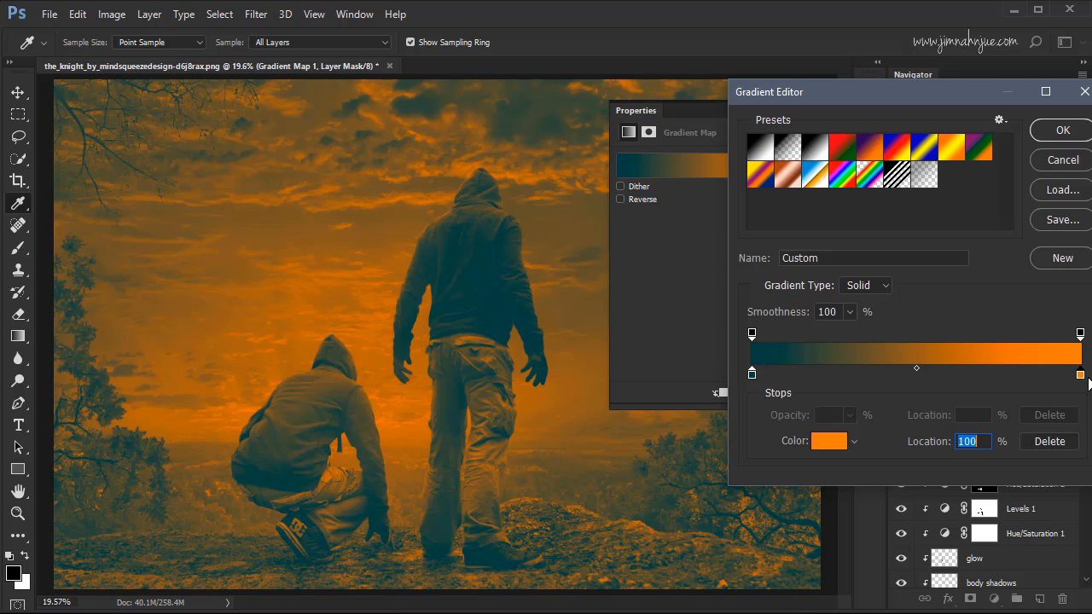
left_click(828, 441)
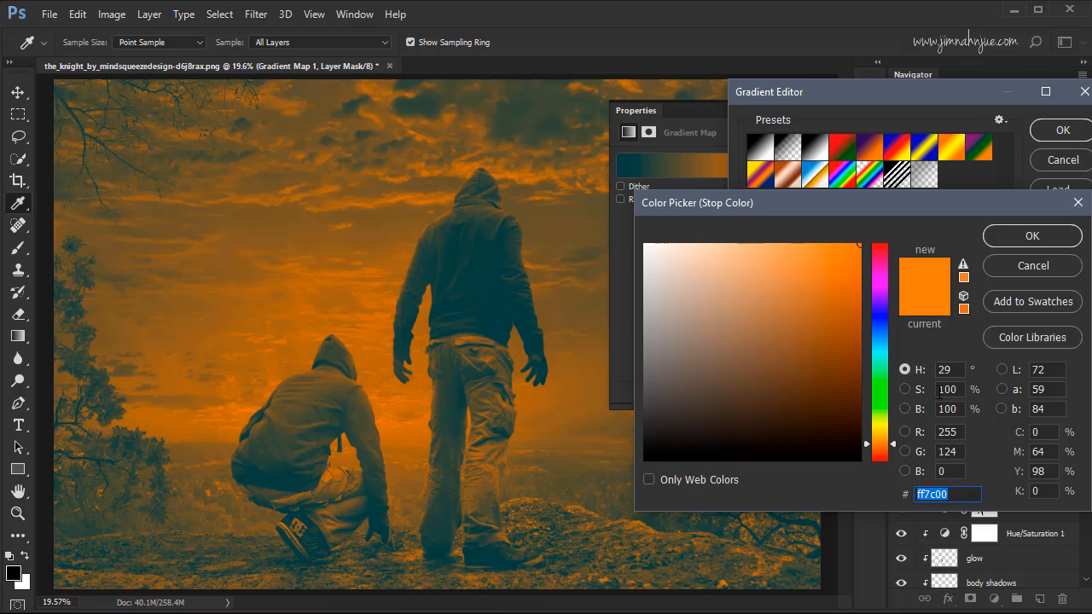
left_click(761, 248)
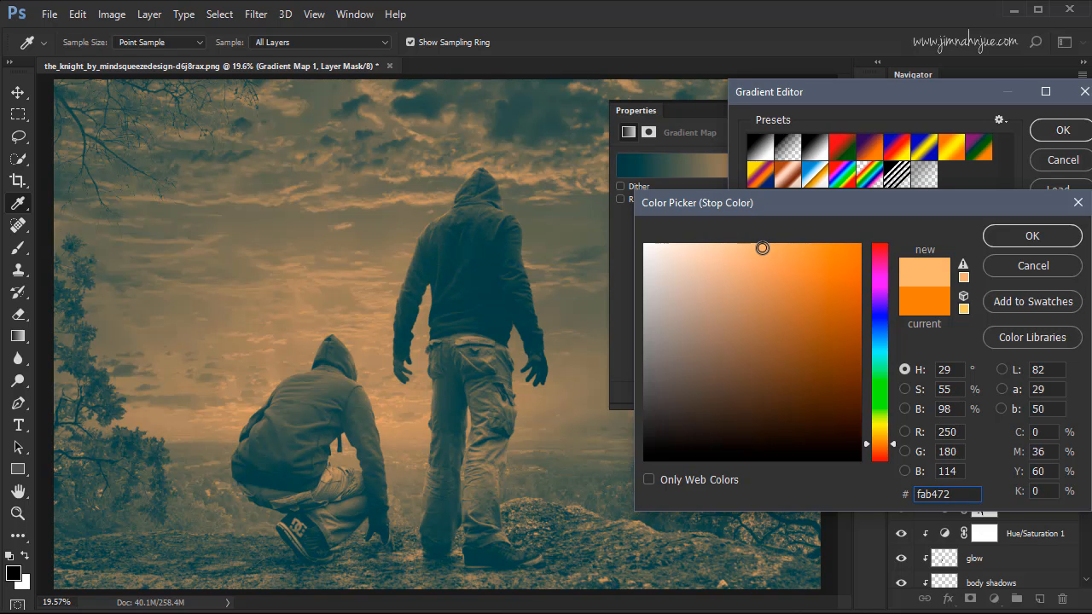
left_click_drag(879, 444, 879, 440)
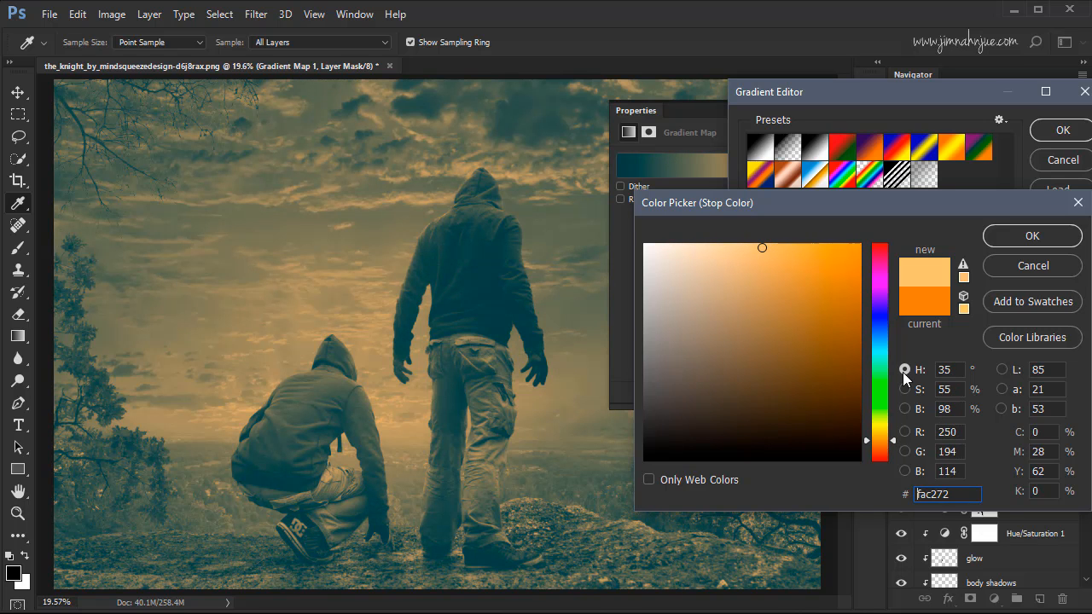
left_click(1033, 237)
left_click(1058, 135)
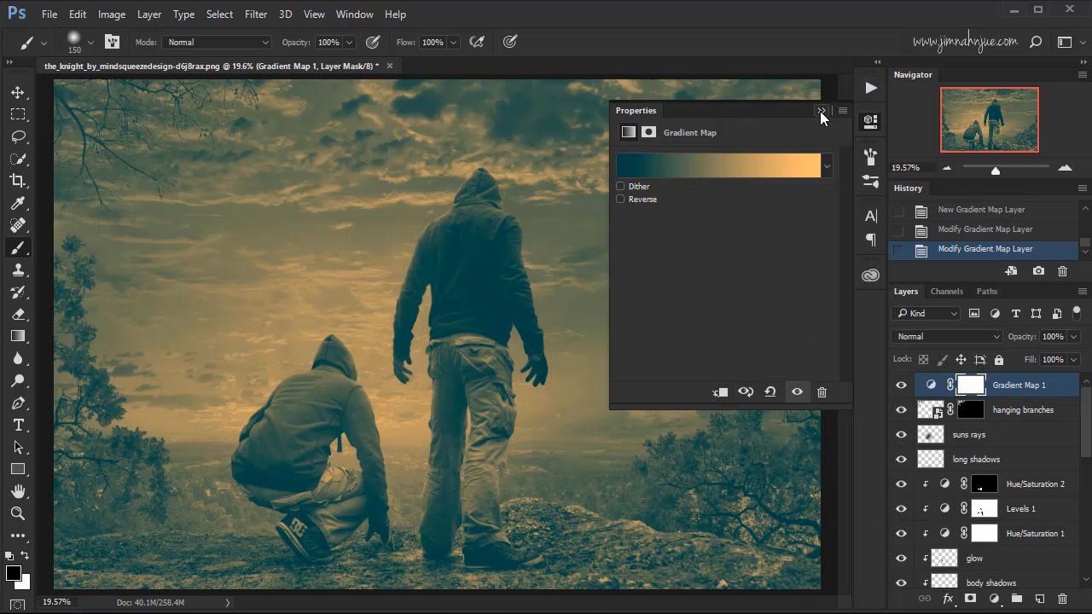
left_click(820, 110)
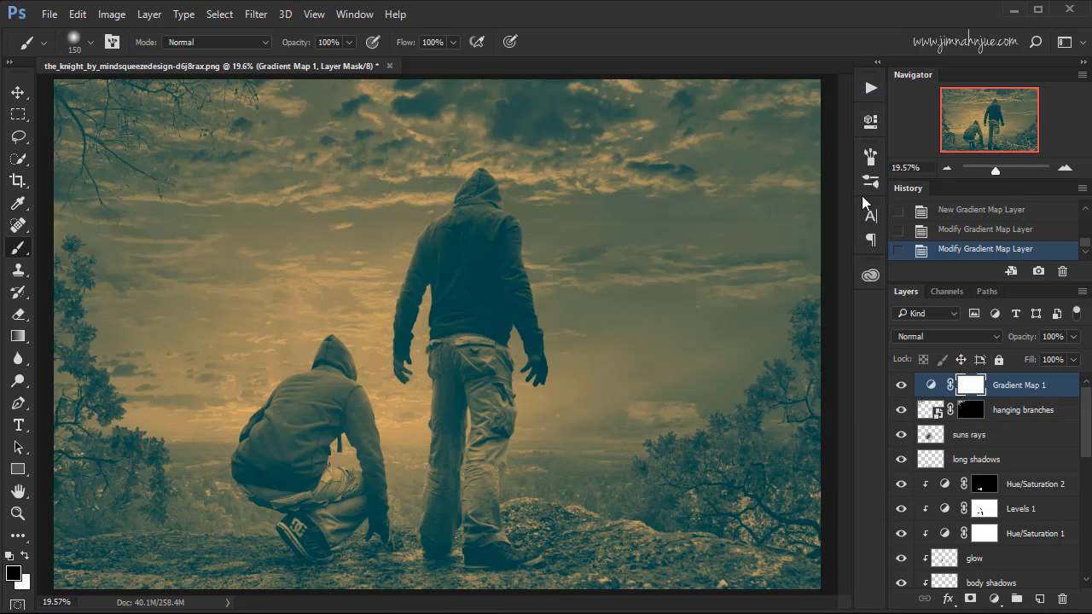
Set the Gradient Map layer to Color blend mode at 26% opacity, comparing the image with and without it.
left_click(946, 338)
left_click(909, 353)
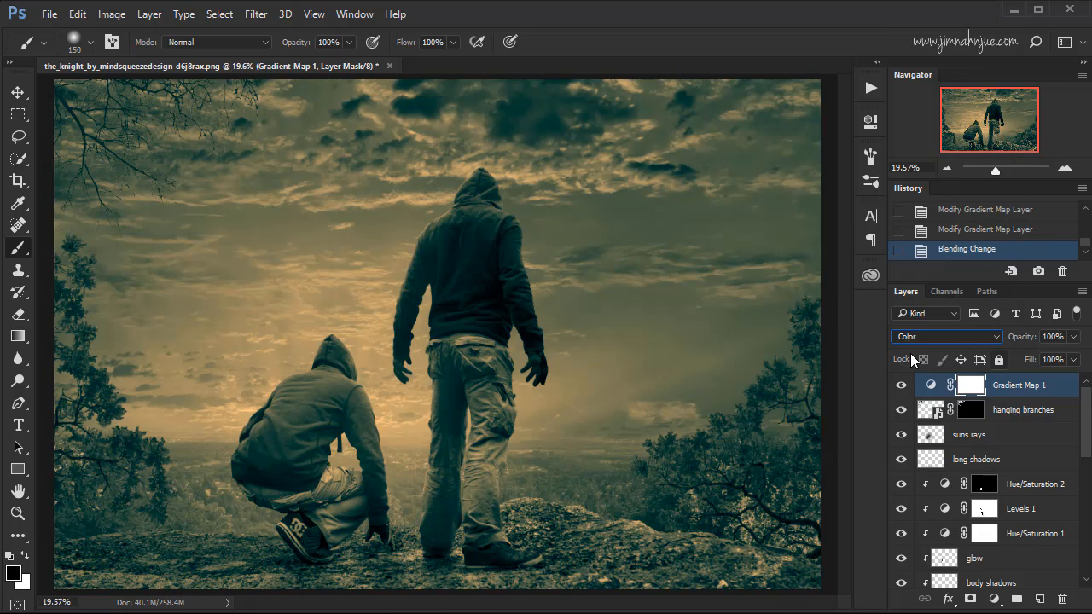
left_click(1056, 338)
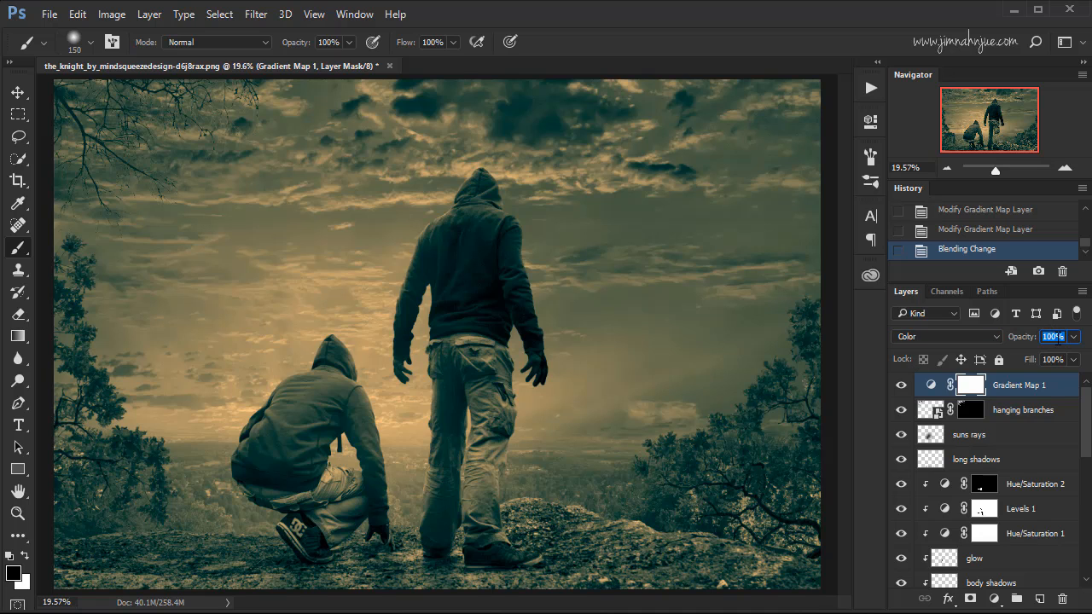
type("26")
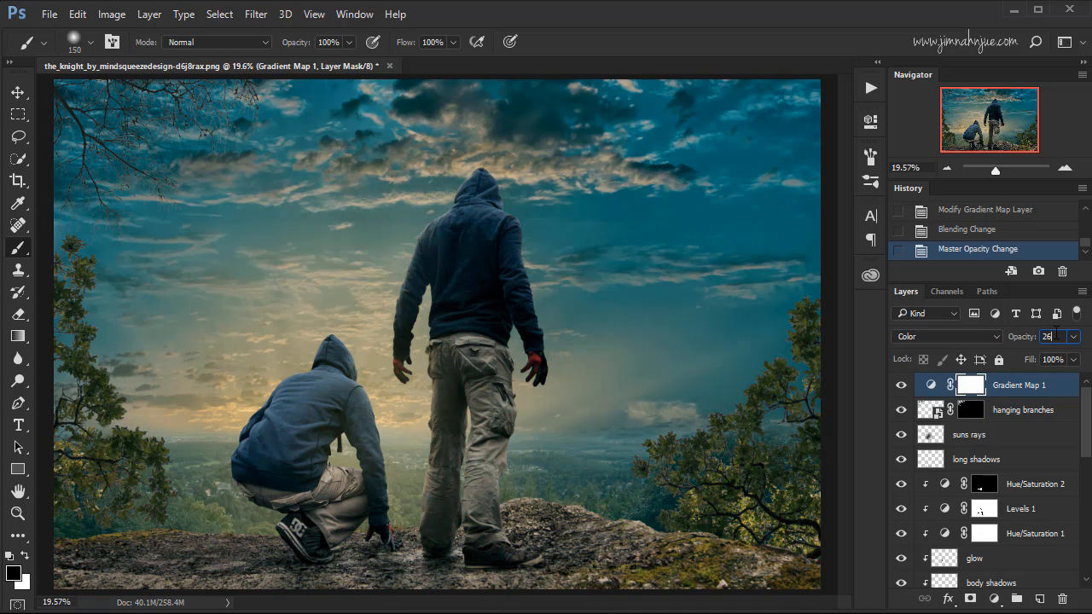
left_click(903, 389)
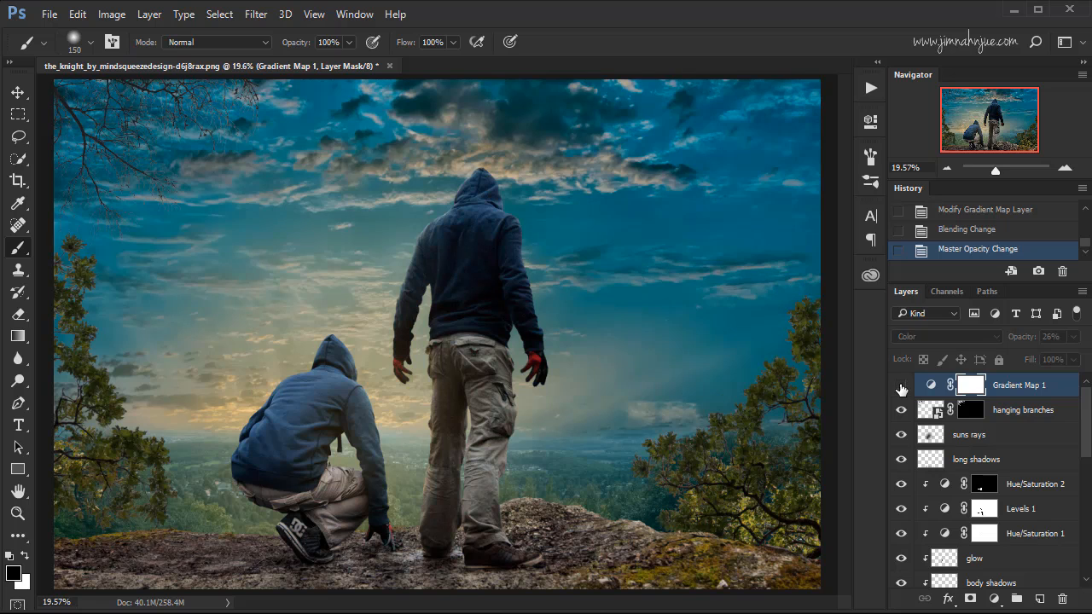
left_click(903, 389)
left_click(901, 389)
left_click(902, 389)
left_click(902, 389)
left_click(901, 389)
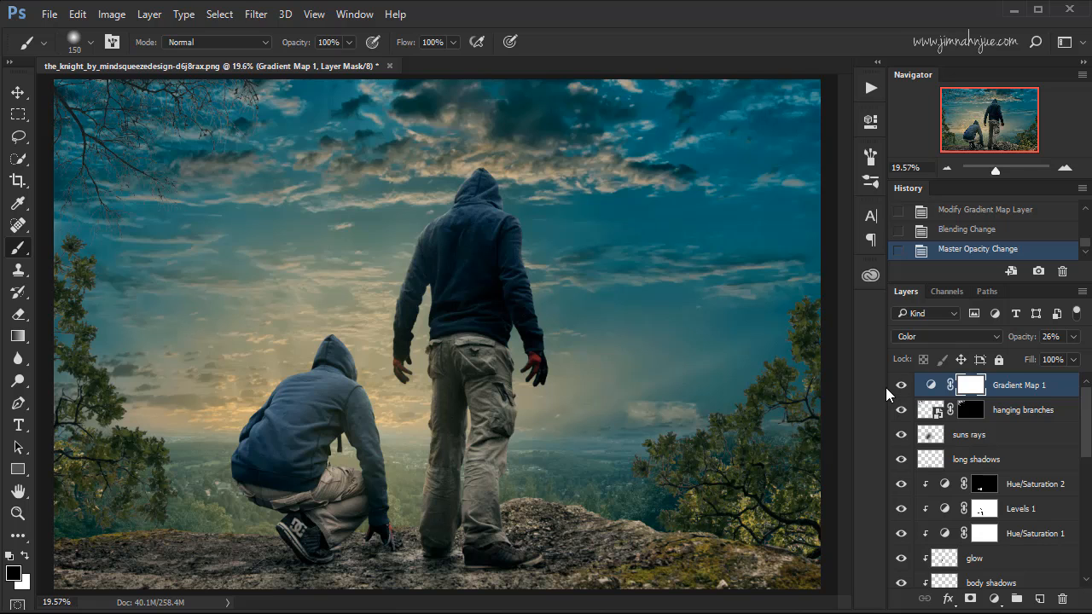
Add a Levels adjustment layer above the Gradient Map with midtones at 1.10, comparing the image with and without it.
left_click(994, 599)
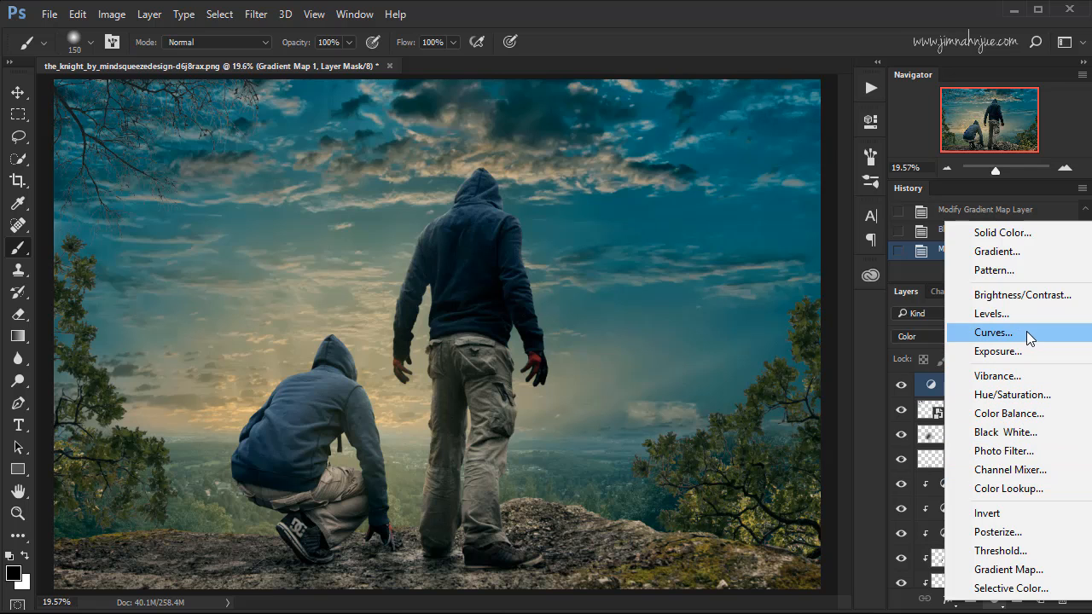
left_click(1012, 314)
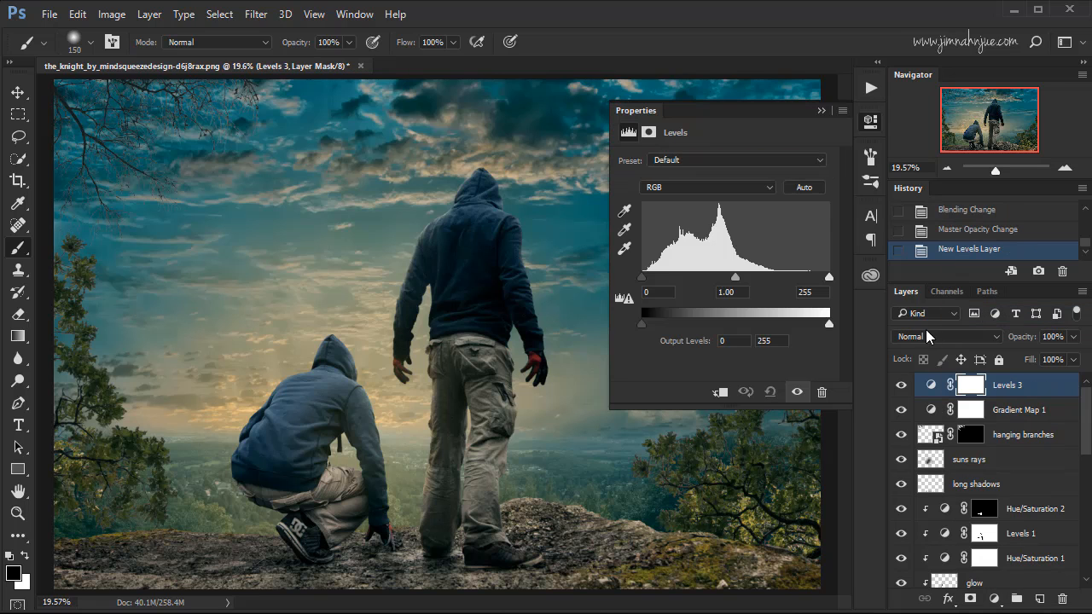
left_click_drag(658, 294, 637, 292)
key("Tab")
type("1.1")
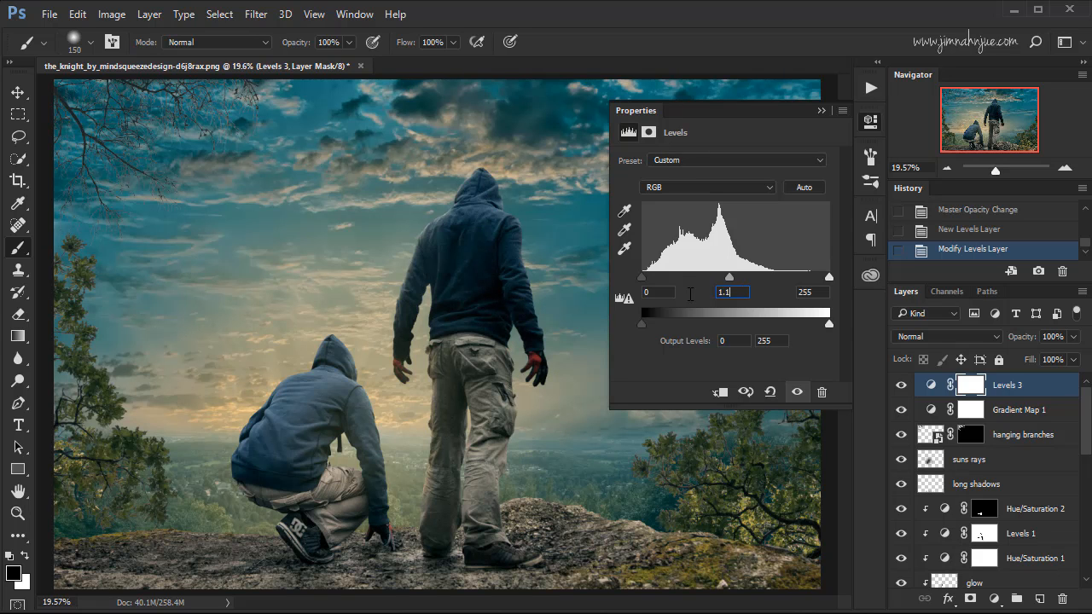
left_click(901, 388)
left_click(902, 388)
left_click(902, 388)
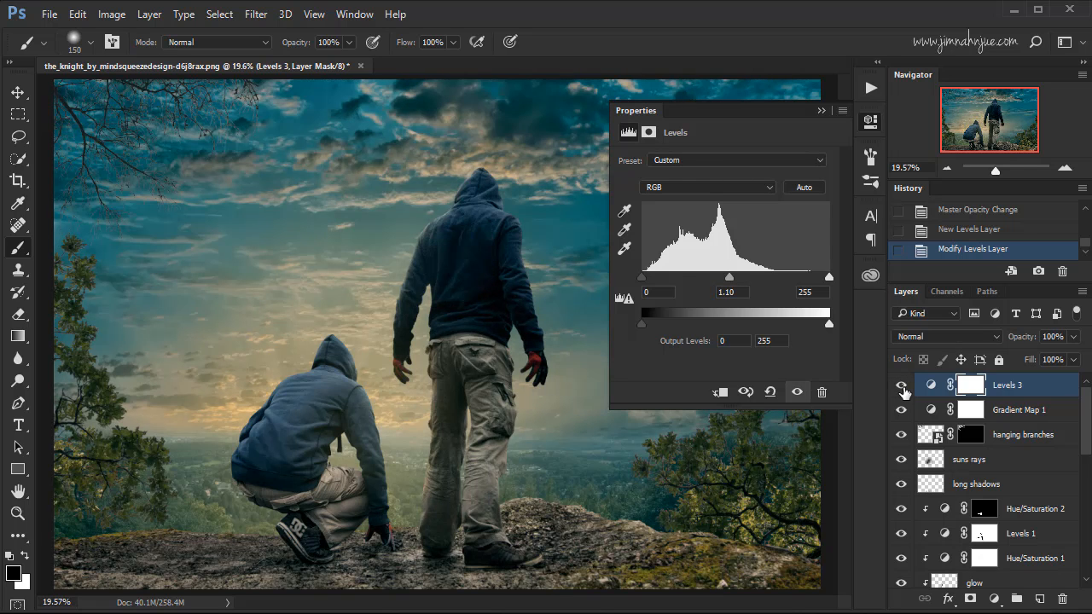
left_click(902, 389)
left_click(821, 111)
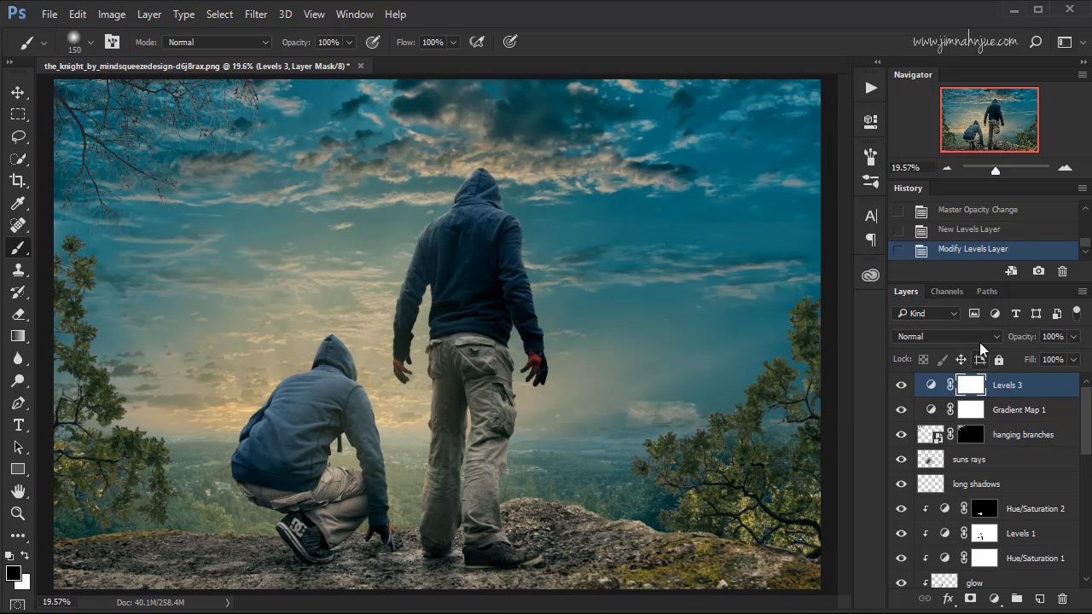
left_click(902, 389)
left_click(902, 389)
Add a Solid Color fill layer in dark green 77d36 (RGB 7, 125, 54) above the Levels 3 layer.
left_click(994, 599)
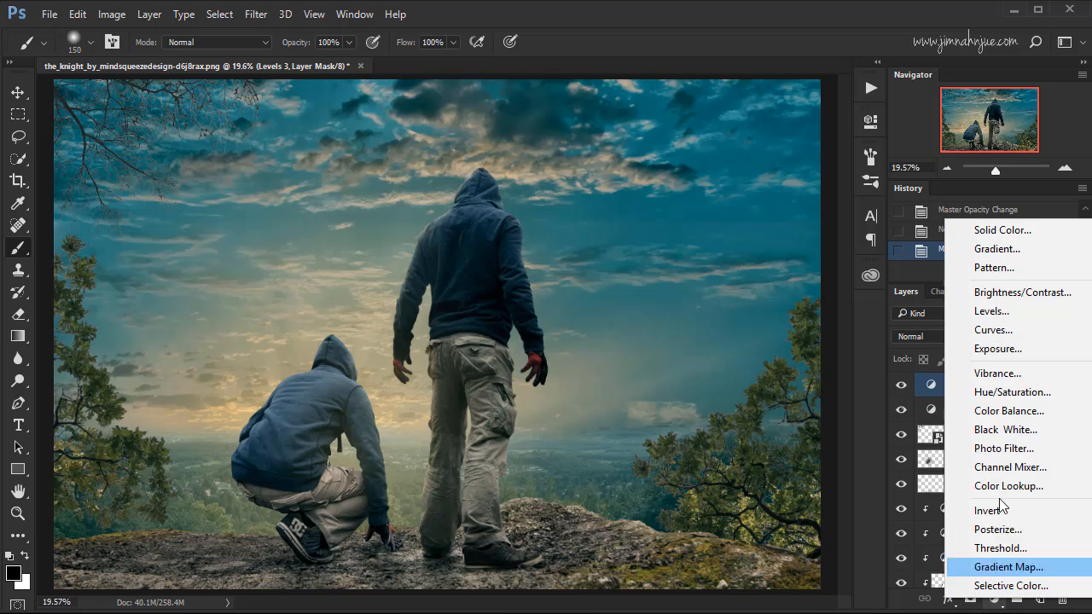
left_click(995, 229)
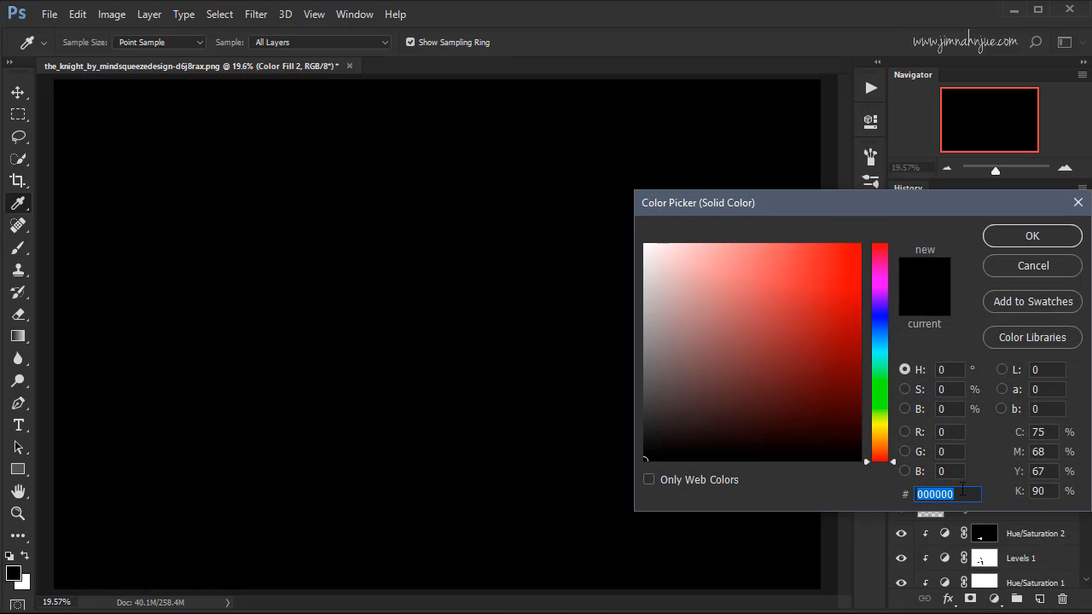
type("77")
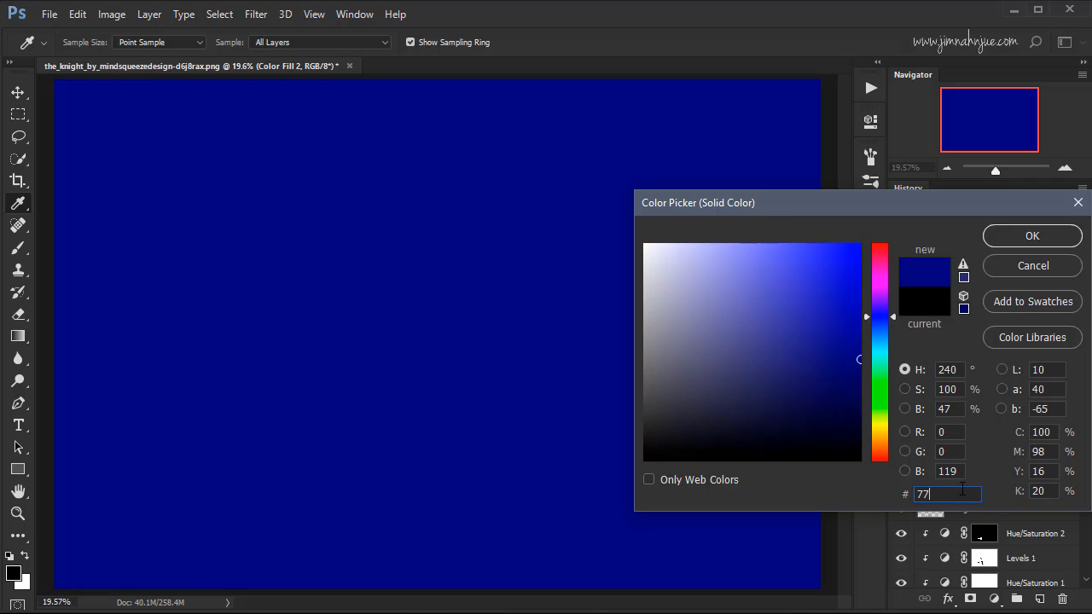
type("d36")
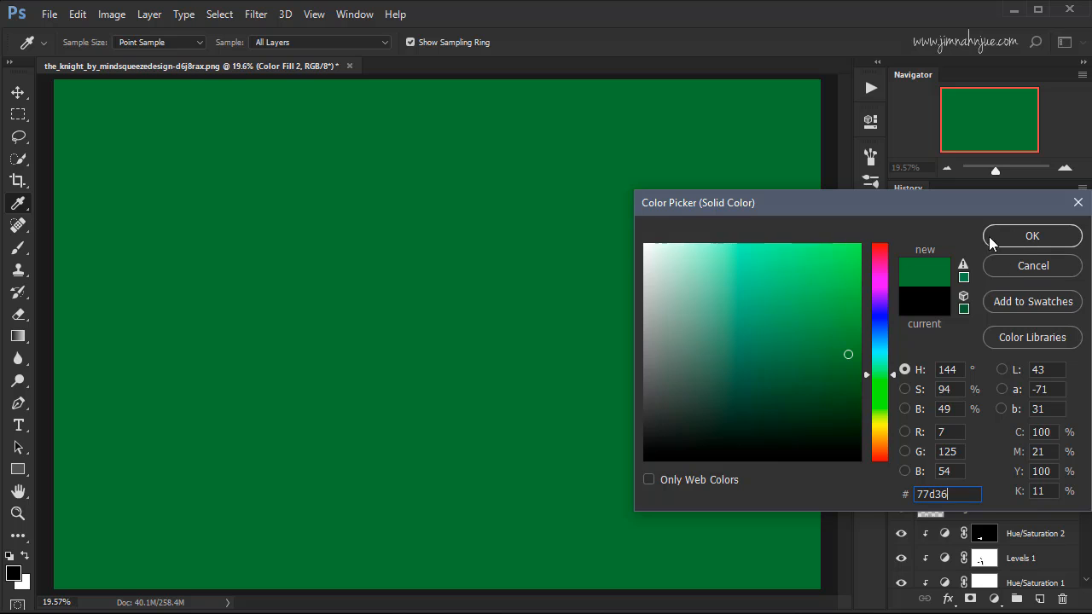
left_click(1015, 243)
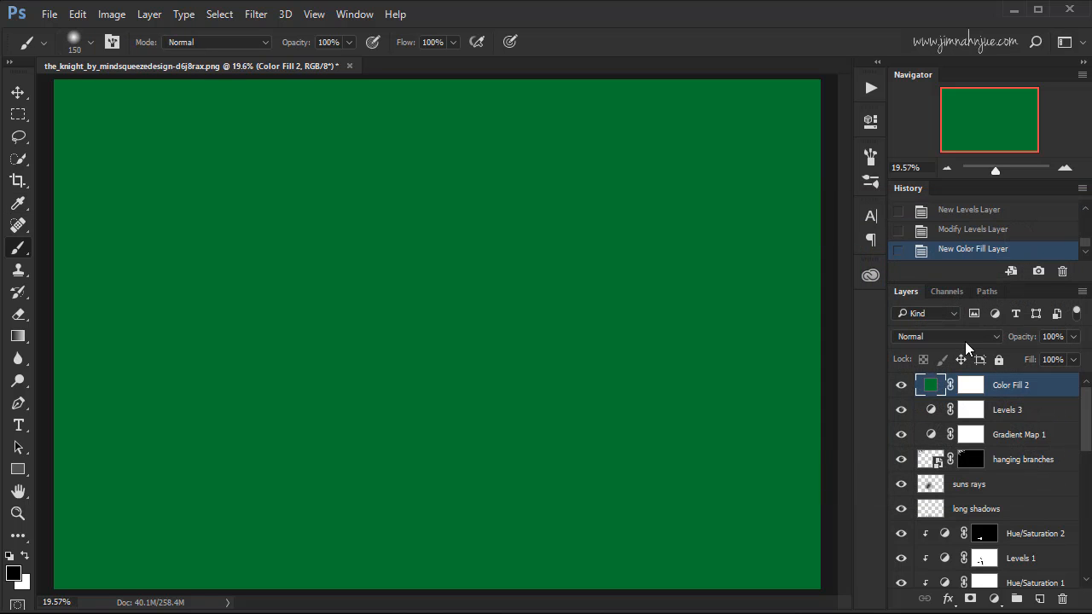
Set the green fill layer to Soft Light blending at 71% opacity, comparing the image with and without it.
left_click(977, 335)
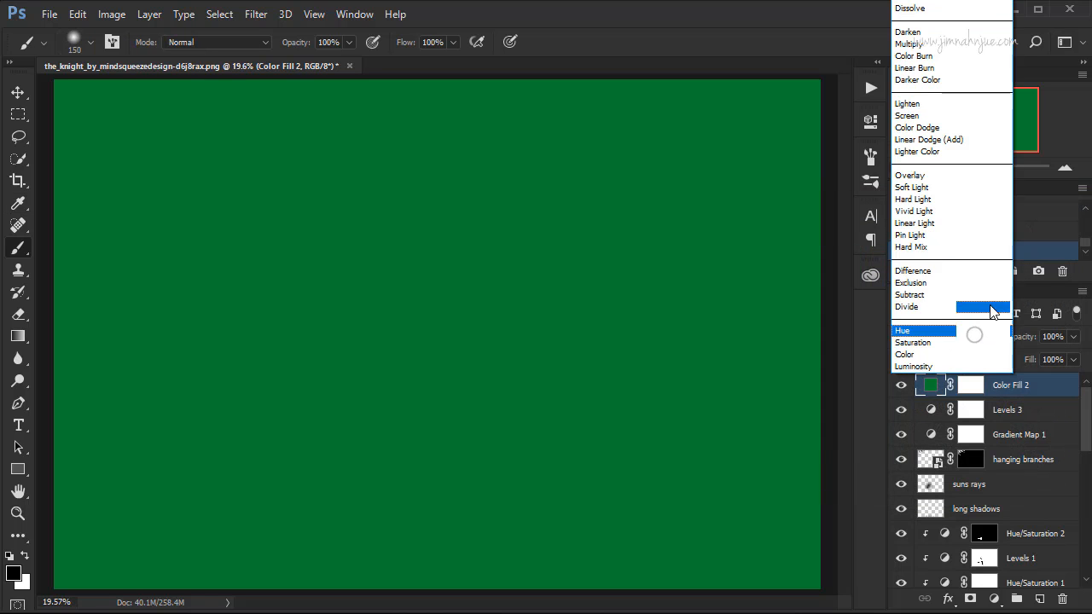
left_click(920, 189)
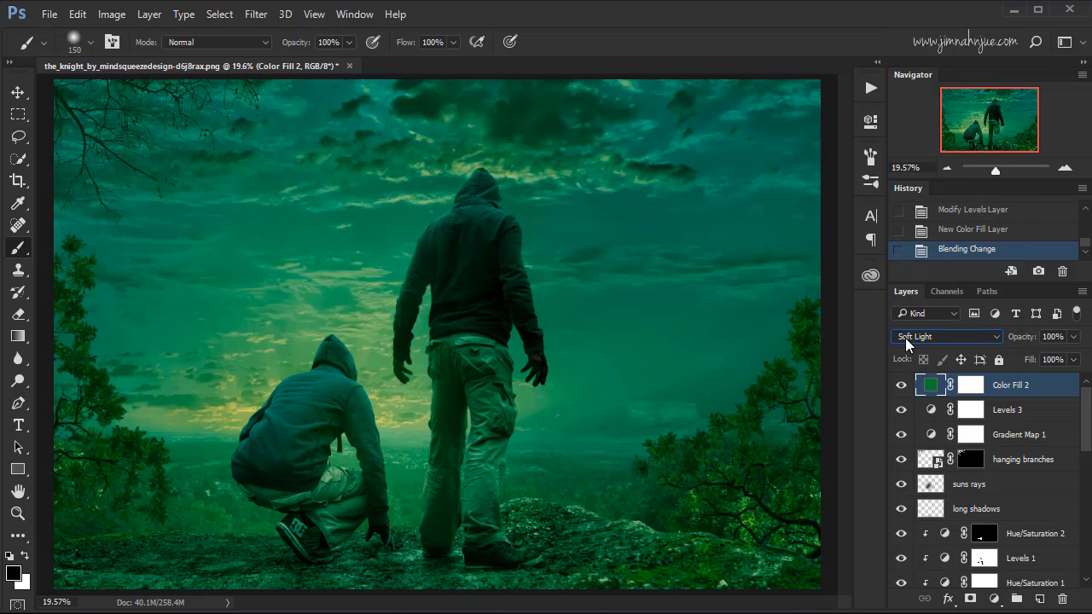
left_click(900, 387)
left_click(900, 387)
left_click(1073, 338)
left_click_drag(1073, 355, 1050, 356)
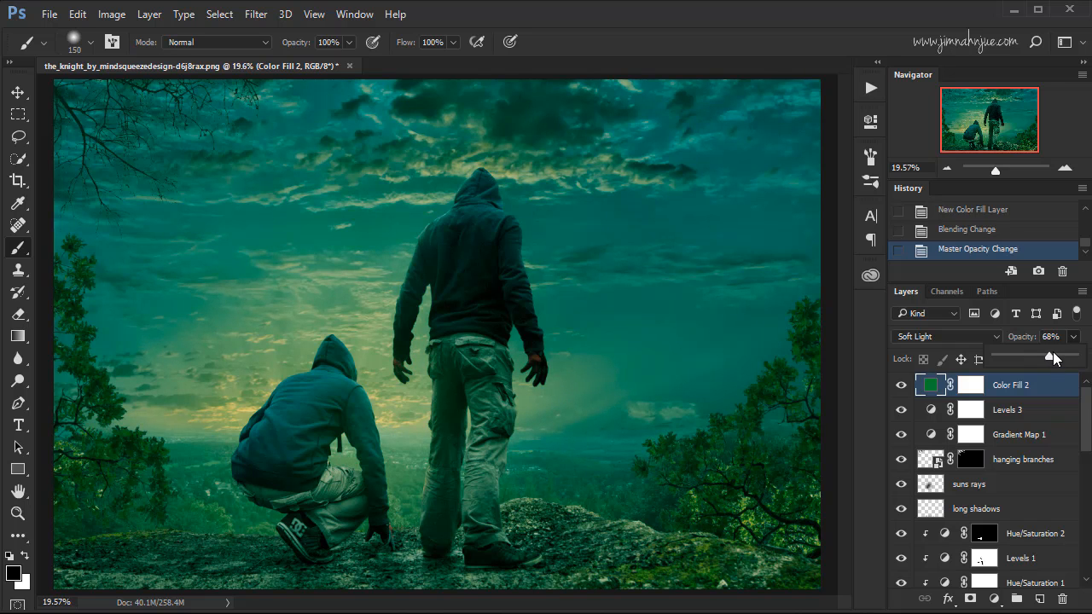
left_click(900, 384)
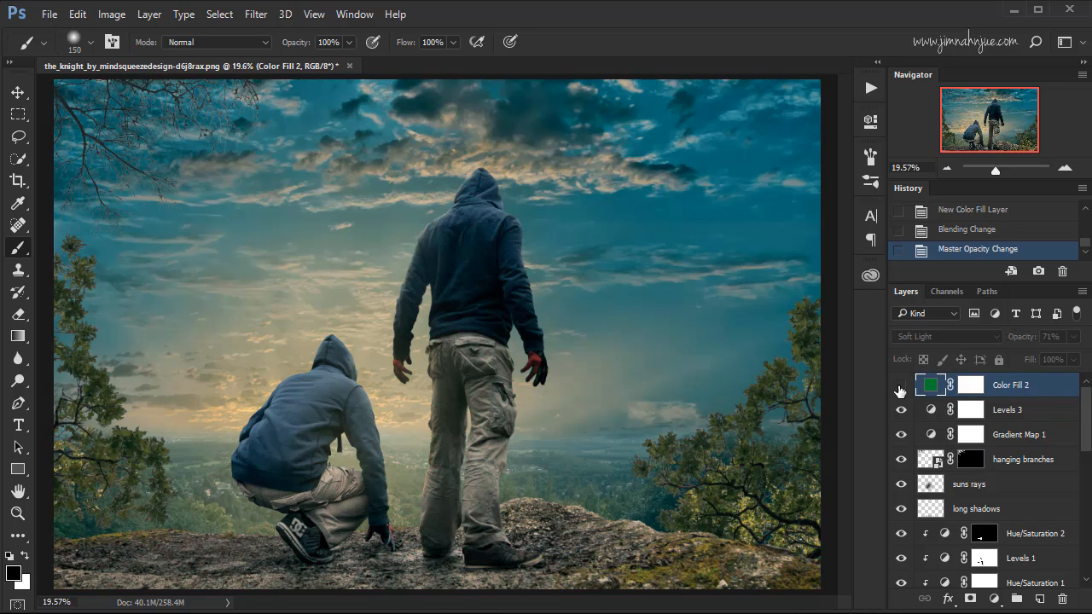
left_click(900, 385)
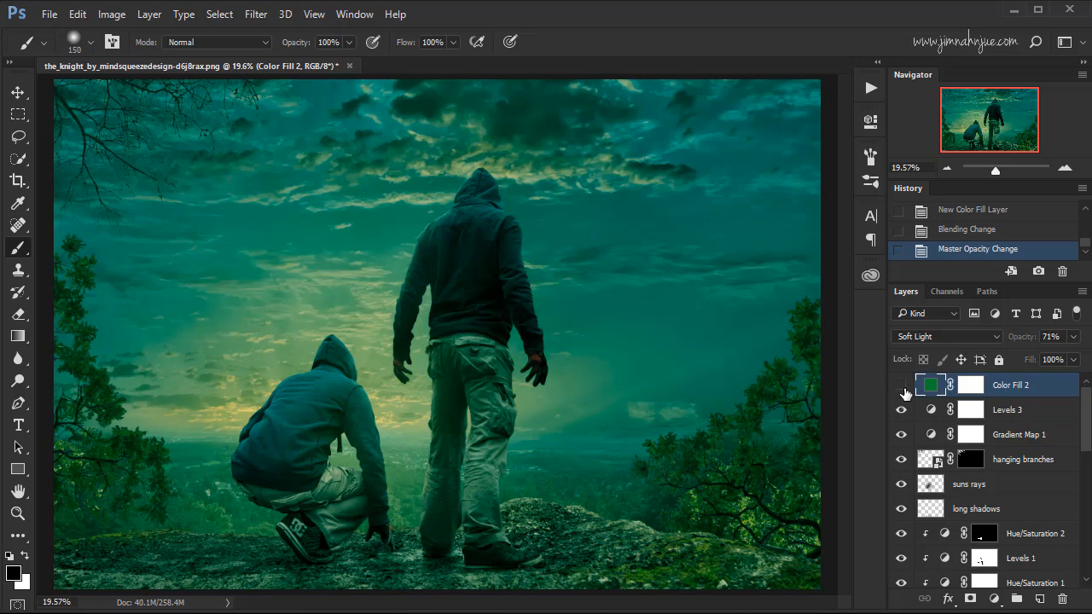
left_click(902, 387)
left_click(901, 387)
Lower the green fill layer's opacity to 24%, comparing the image with and without it.
left_click(1073, 341)
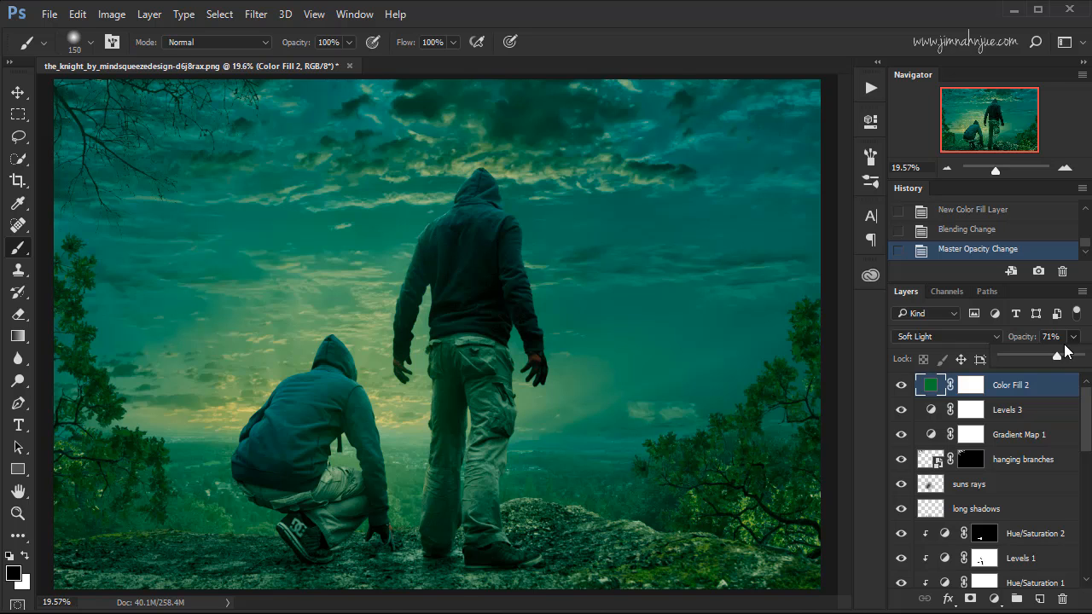
left_click_drag(1031, 355, 1018, 355)
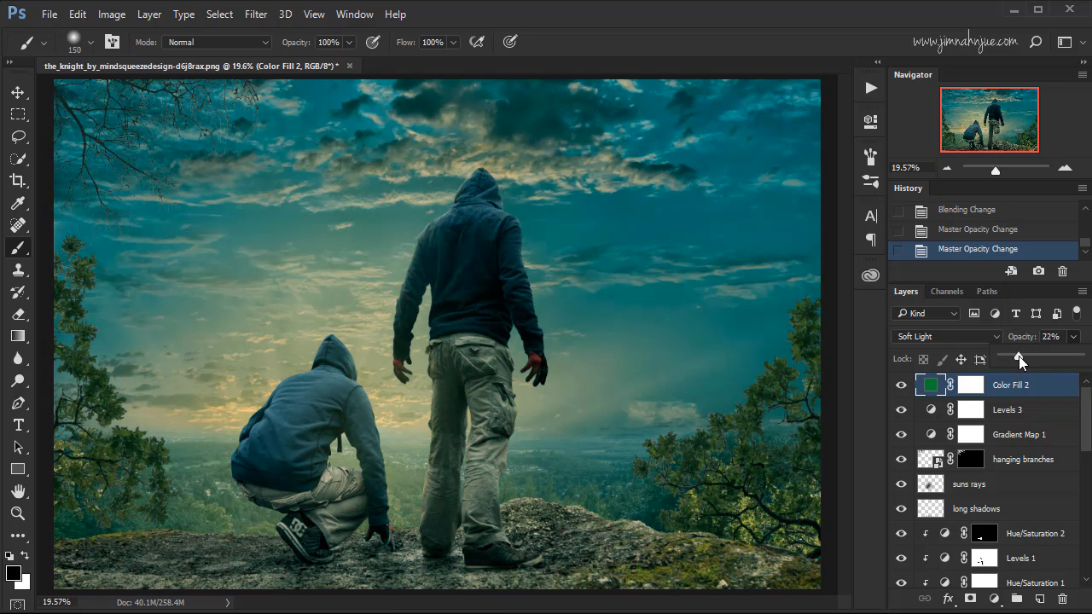
left_click(901, 386)
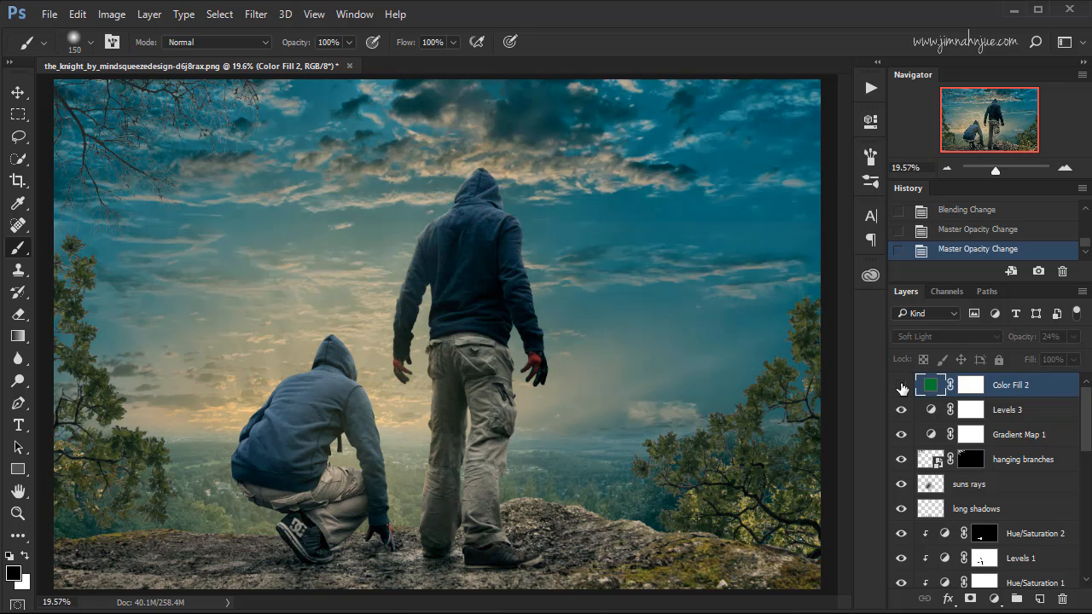
left_click(900, 386)
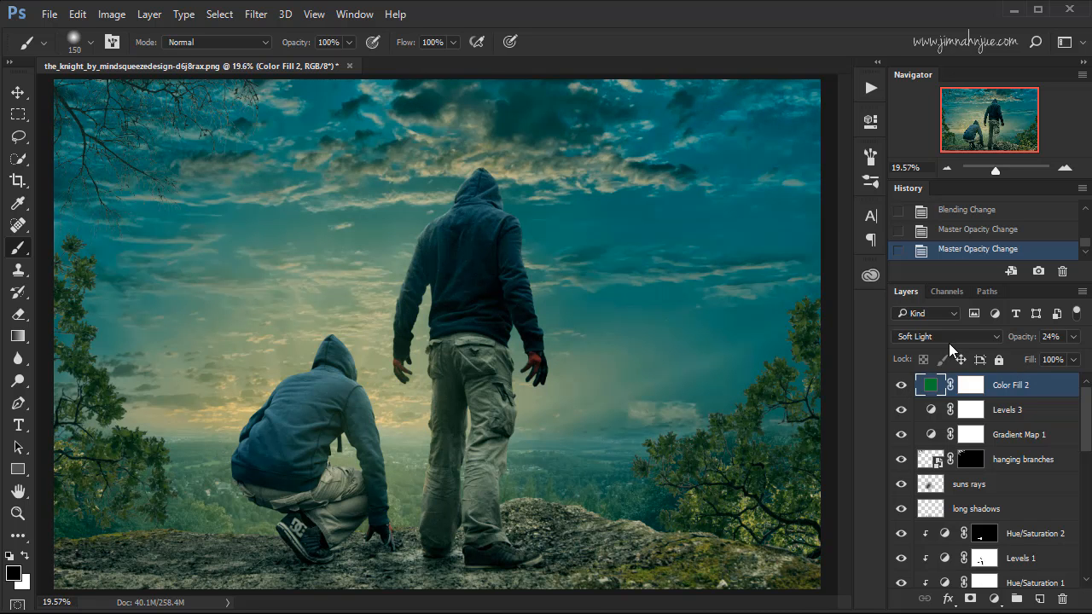
left_click(903, 386)
Add another Solid Color fill layer on top in very dark green #10190a.
left_click(994, 599)
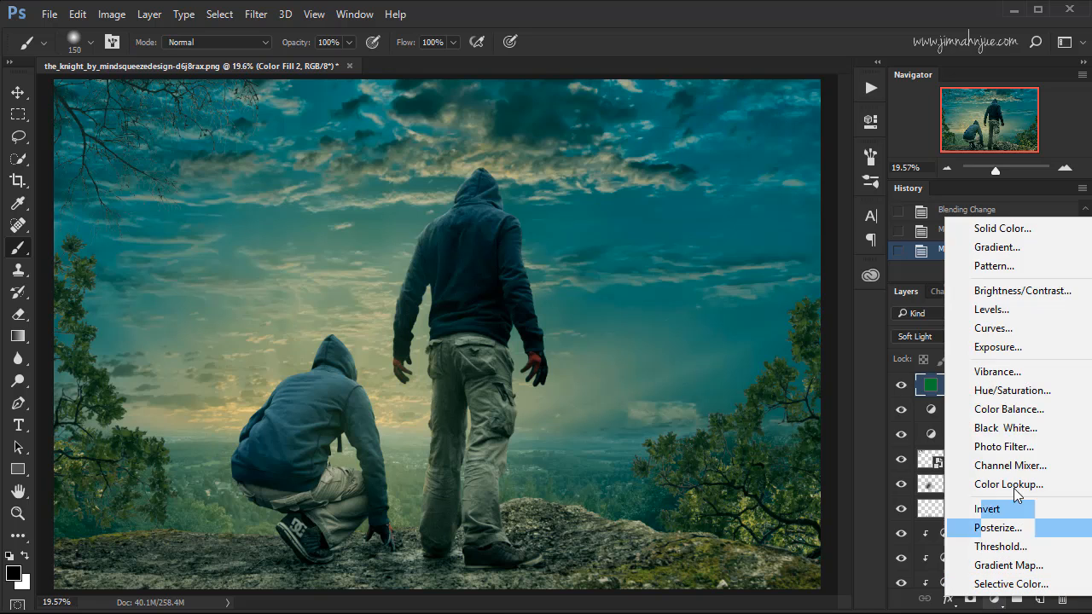
left_click(1002, 229)
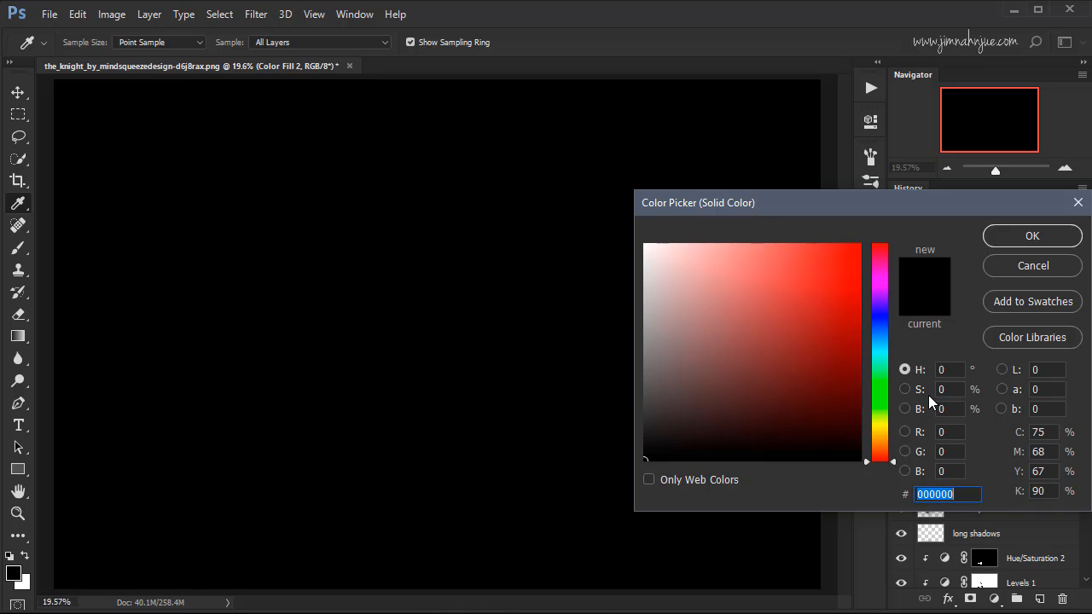
type("101")
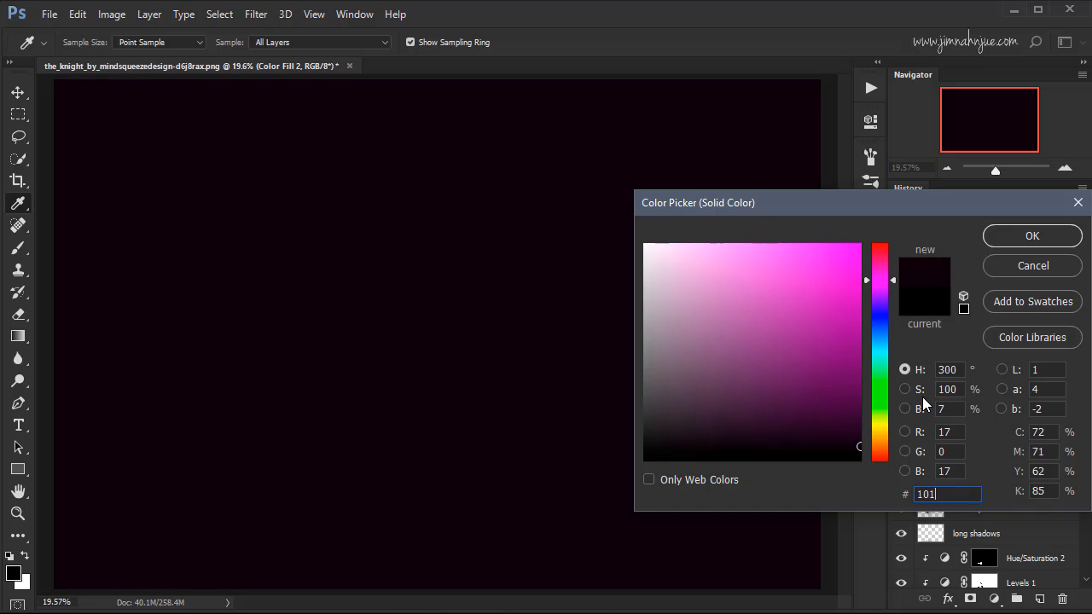
type("90a")
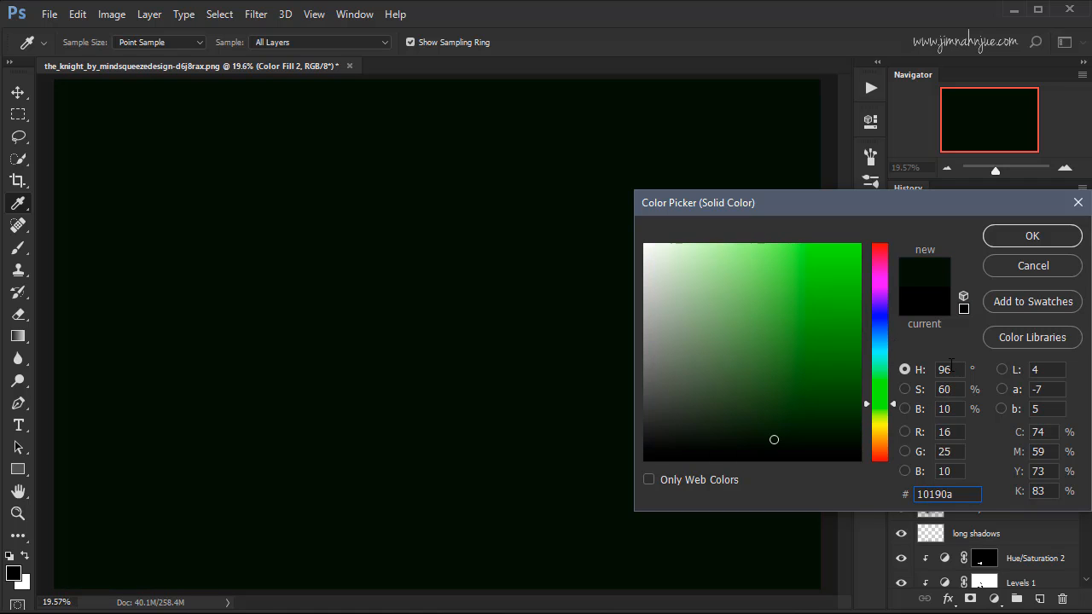
left_click(1014, 238)
Set the very dark green fill layer to Exclusion blend mode, comparing the image with and without it.
left_click(956, 342)
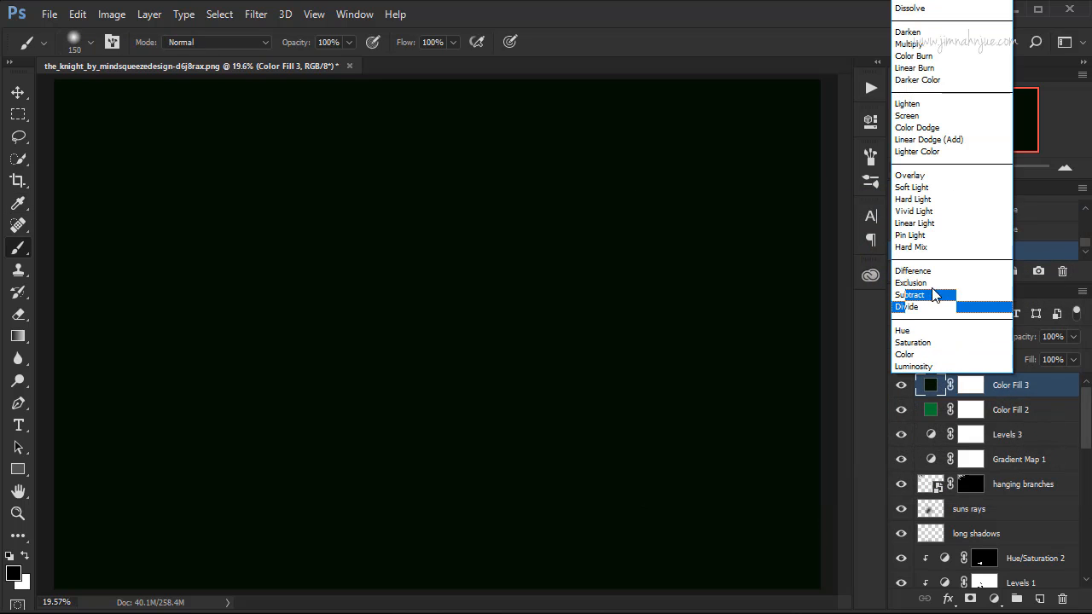
left_click(927, 287)
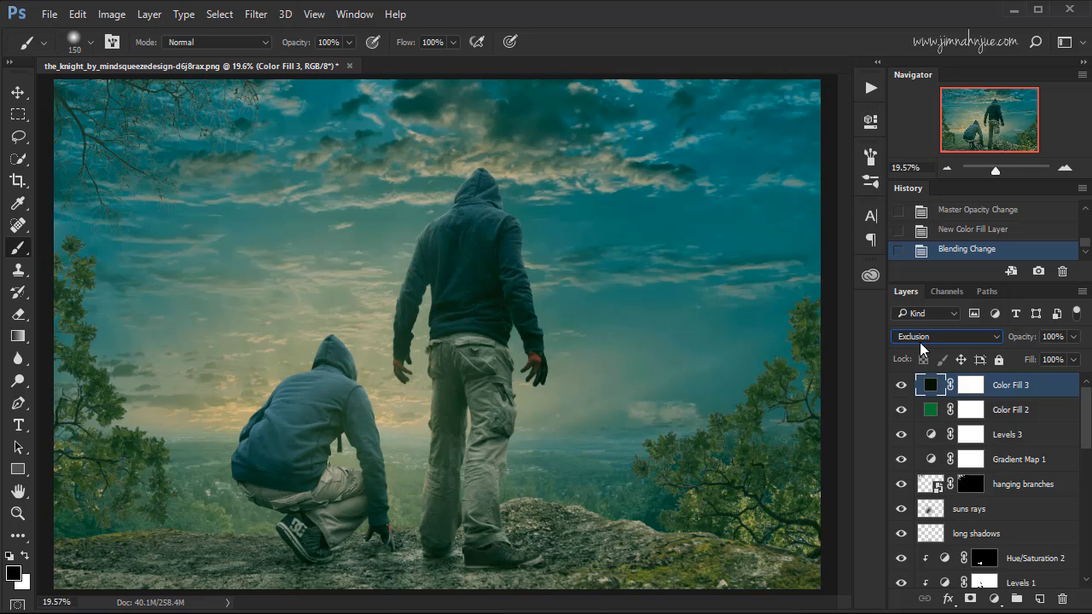
left_click(903, 387)
left_click(903, 386)
left_click(903, 388)
left_click(904, 388)
left_click(903, 387)
left_click(903, 387)
Reduce the Exclusion fill layer's opacity to 70%, checking the image with the layer hidden and shown.
left_click(1073, 337)
left_click_drag(1073, 353, 1059, 355)
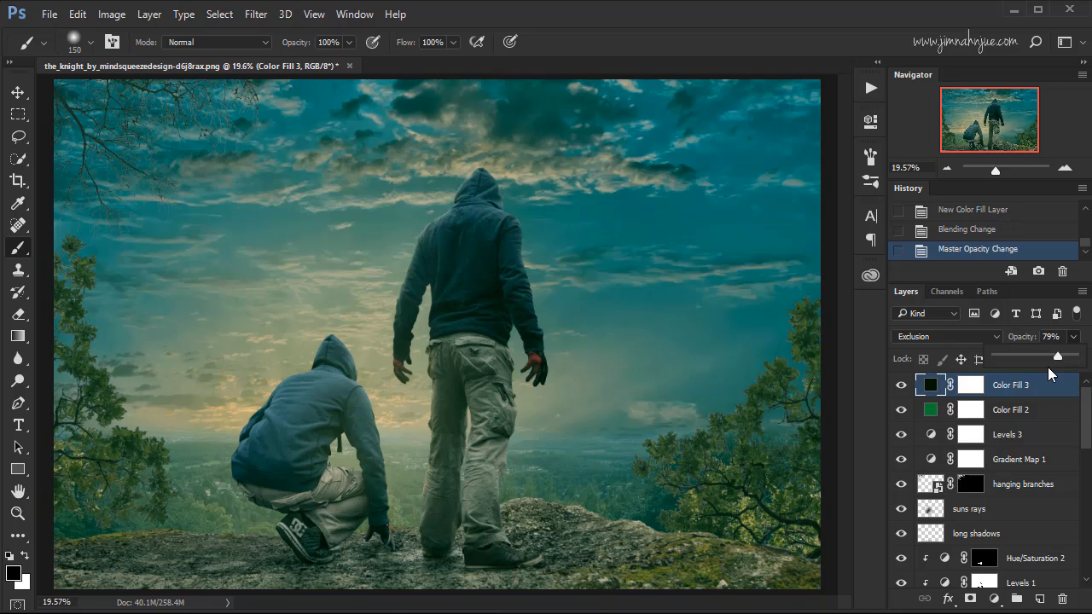
left_click(901, 386)
left_click(901, 385)
left_click(1058, 337)
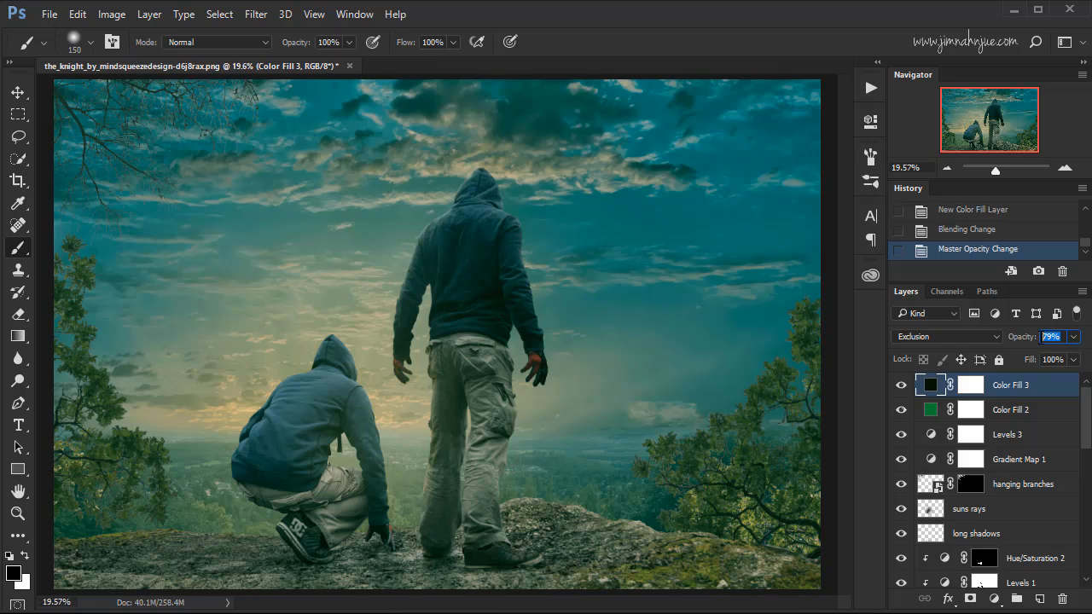
type("70")
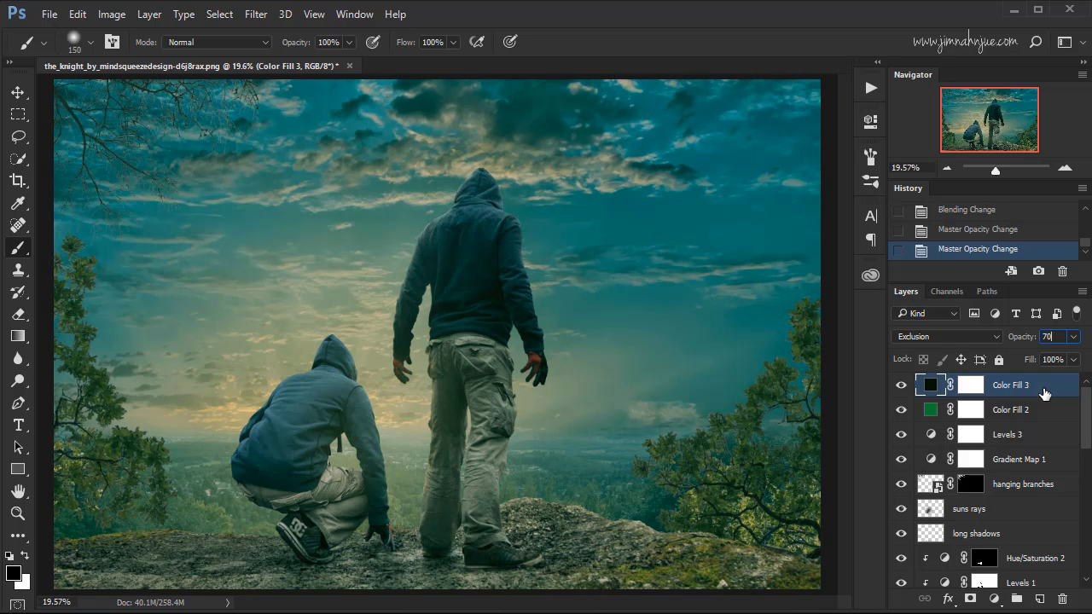
left_click(902, 387)
left_click(902, 388)
Invert the Color Fill 3 layer mask to black and enlarge the soft brush to 4100 px.
left_click(972, 387)
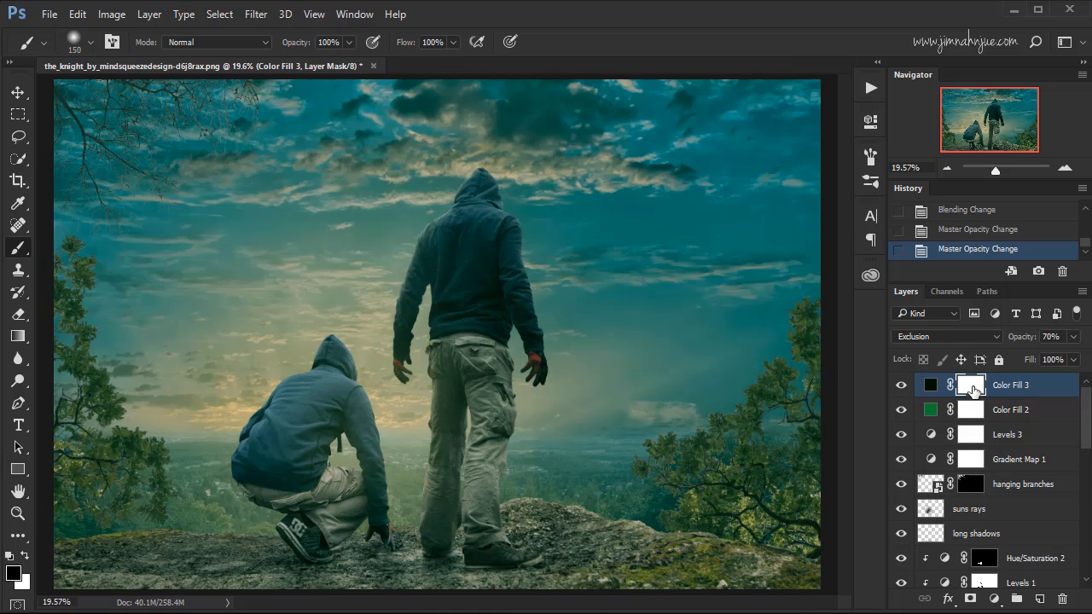
key("ctrl+i")
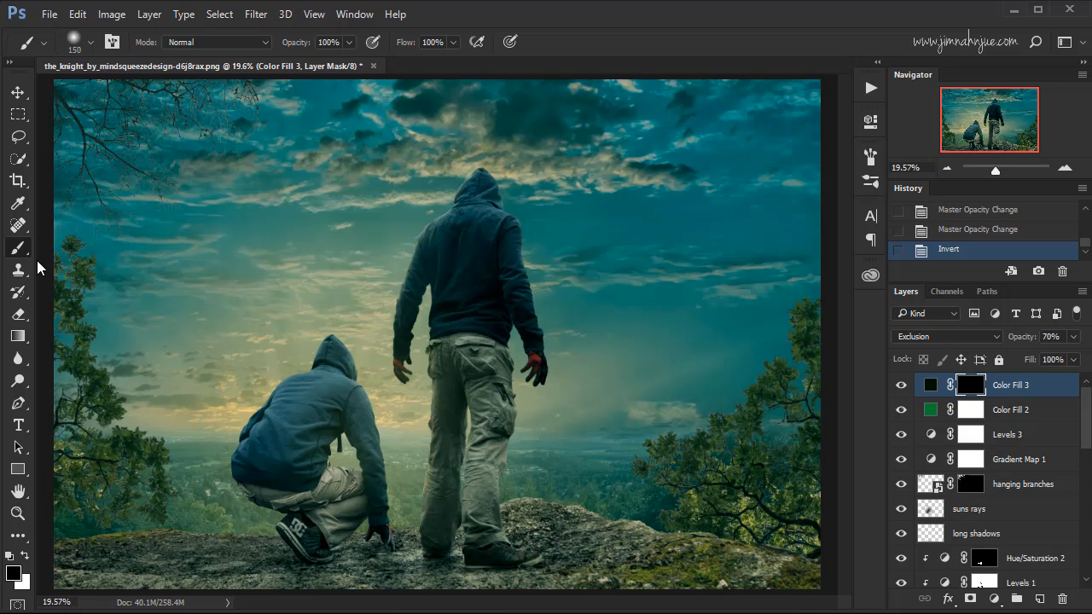
key("]")
key("]")
key("]")
key("]")
key("]")
key("]")
key("]")
key("]")
key("]")
key("]")
key("]")
key("]")
key("]")
key("]")
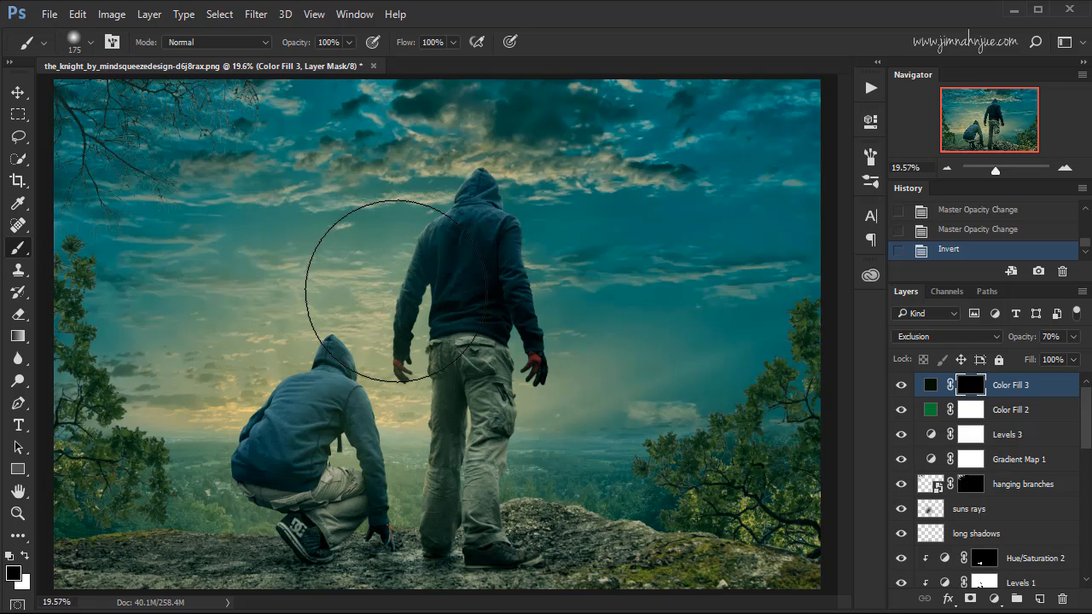
key("]")
key("]")
key("]")
key("]")
key("]")
key("]")
key("]")
key("]")
key("]")
key("]")
key("]")
key("]")
key("]")
key("]")
key("]")
key("]")
key("]")
key("]")
key("]")
key("]")
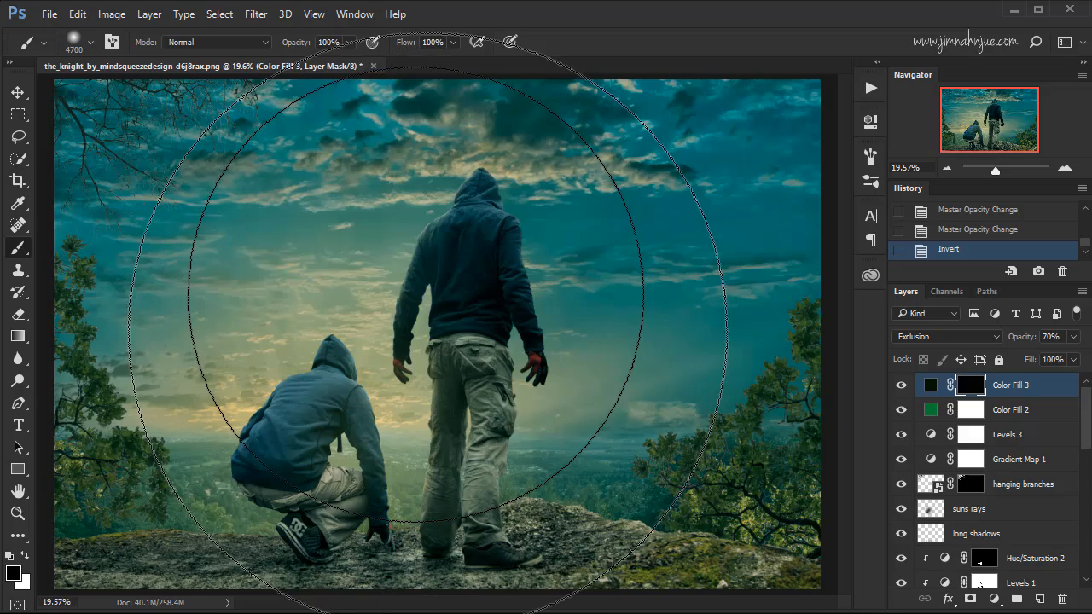
key("]")
key("]")
key("]")
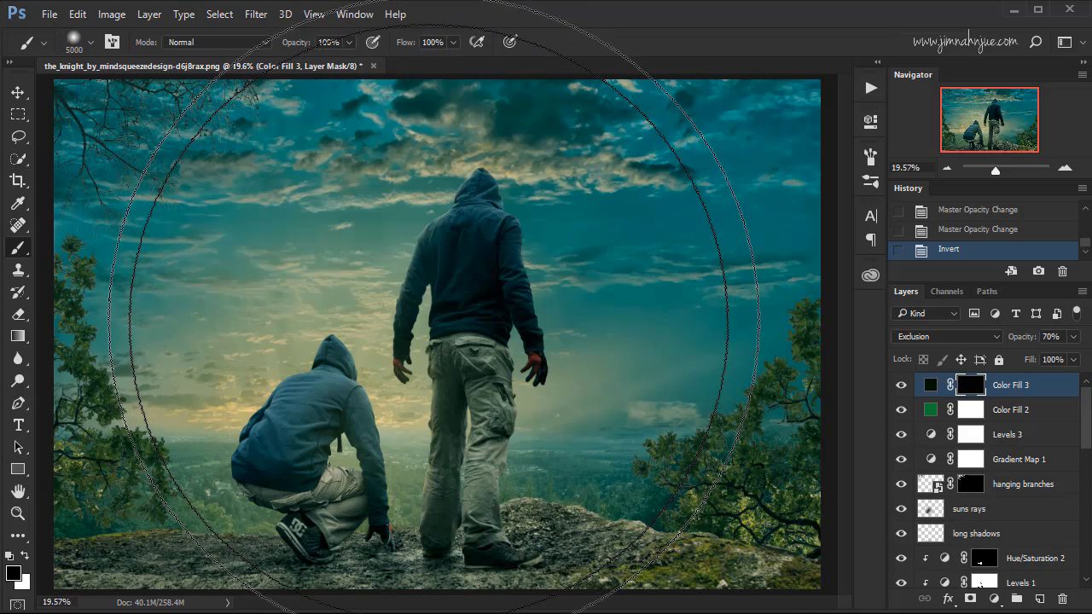
key("[")
key("[")
key("[")
key("[")
key("[")
key("[")
key("[")
key("[")
key("[")
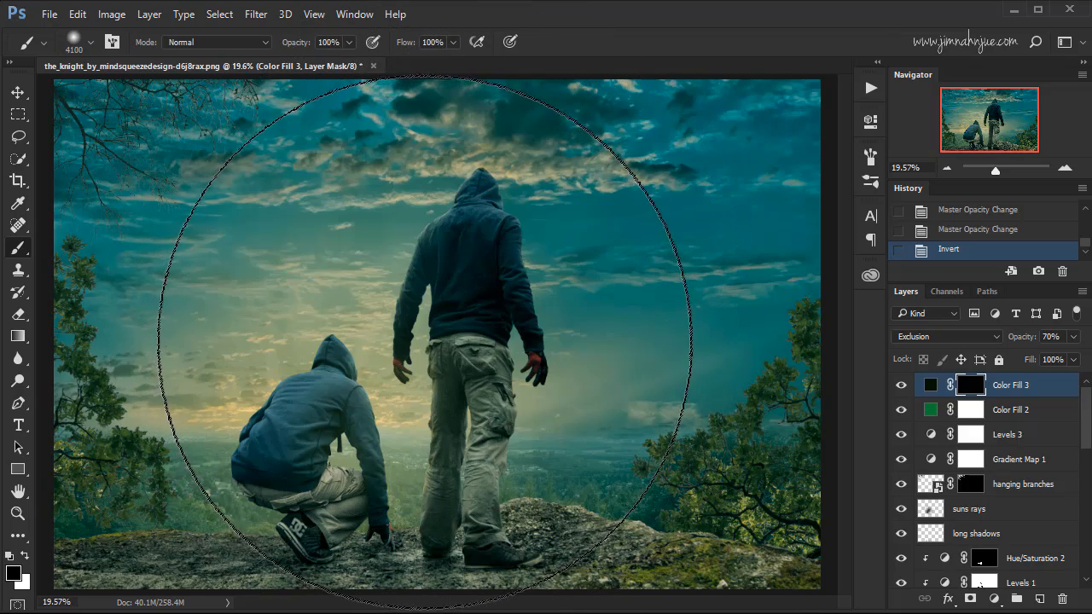
Paint white over the centre of the Color Fill 3 mask around the figures, comparing the image with and without the layer.
key("x")
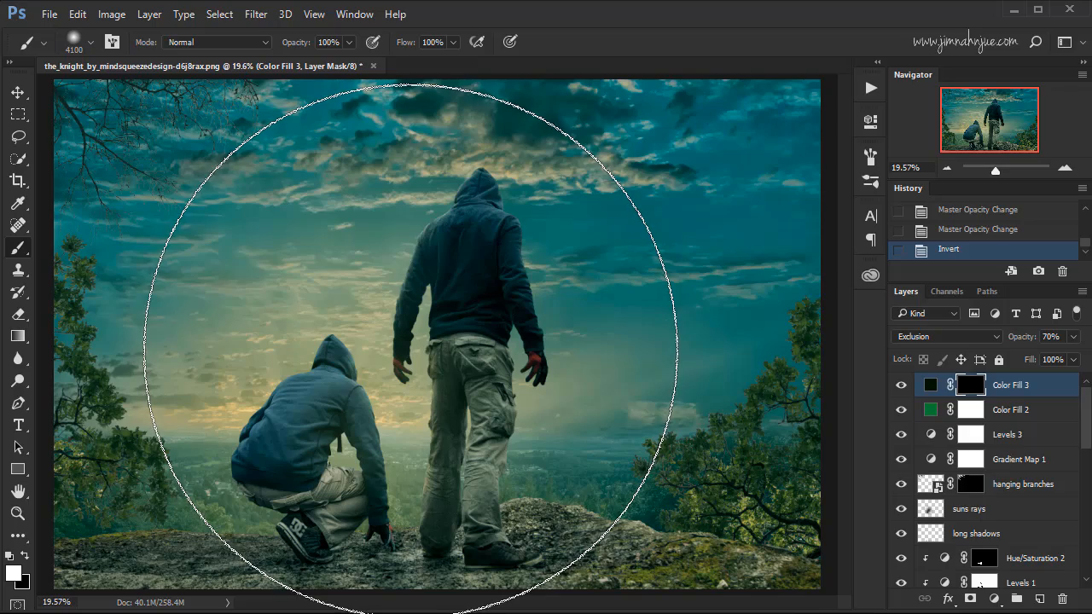
left_click(411, 346)
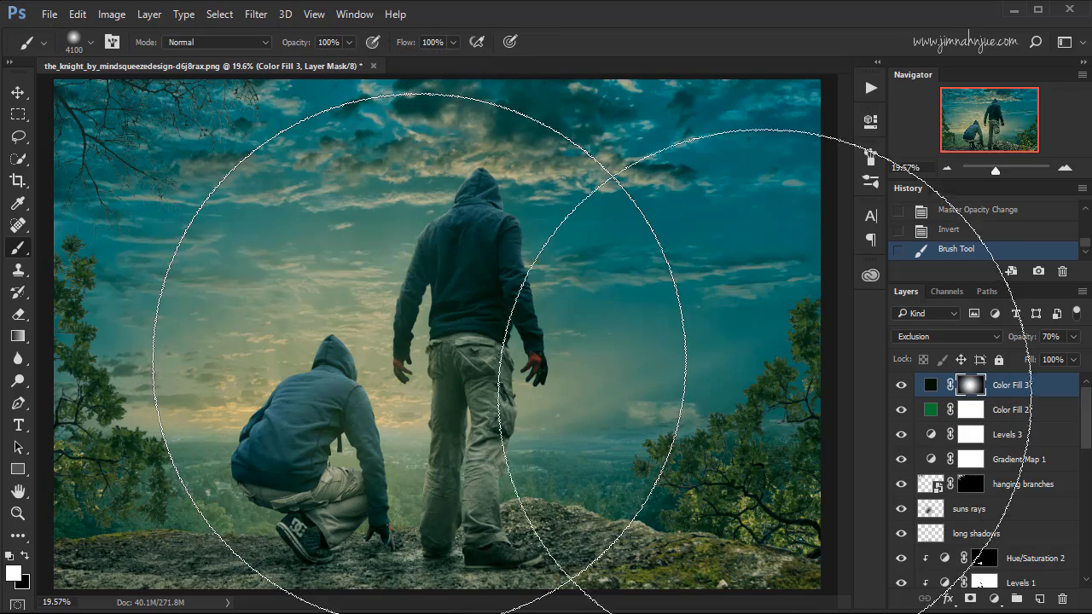
left_click(942, 336)
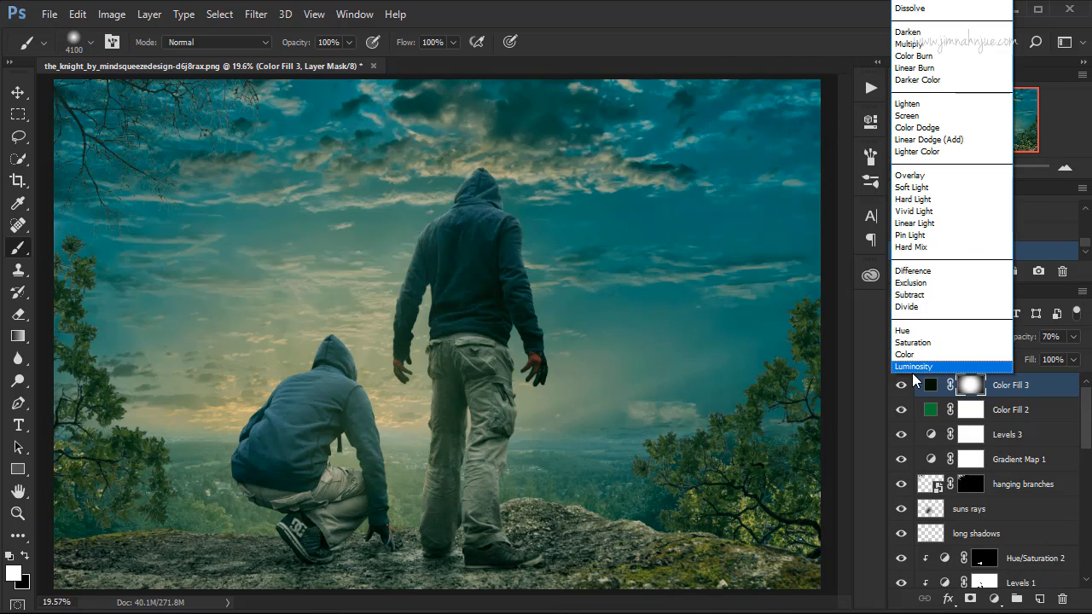
left_click(901, 390)
left_click(901, 389)
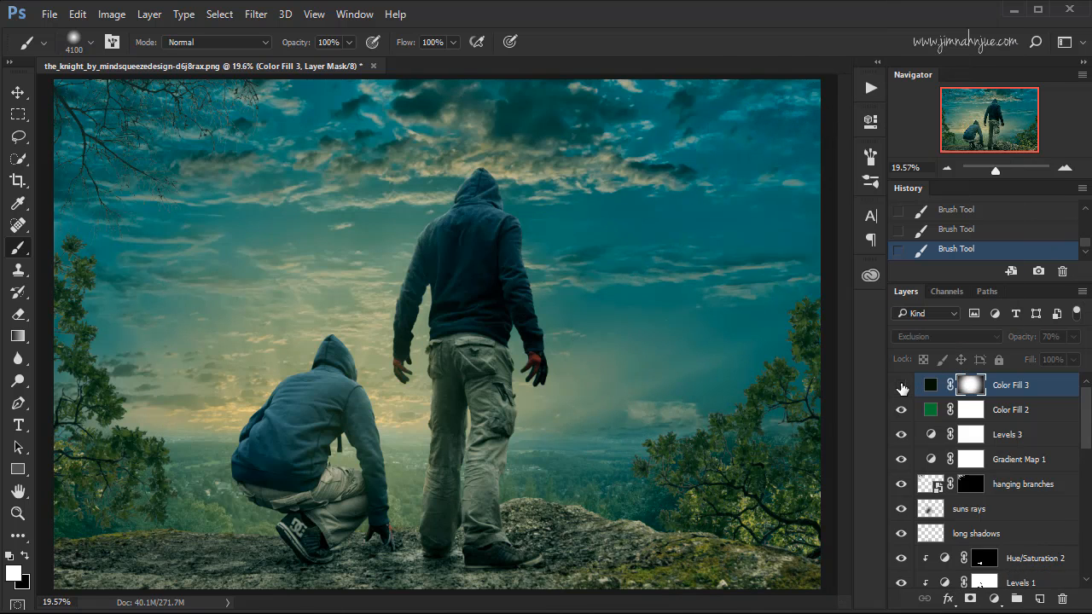
left_click(904, 388)
left_click(905, 388)
left_click(905, 388)
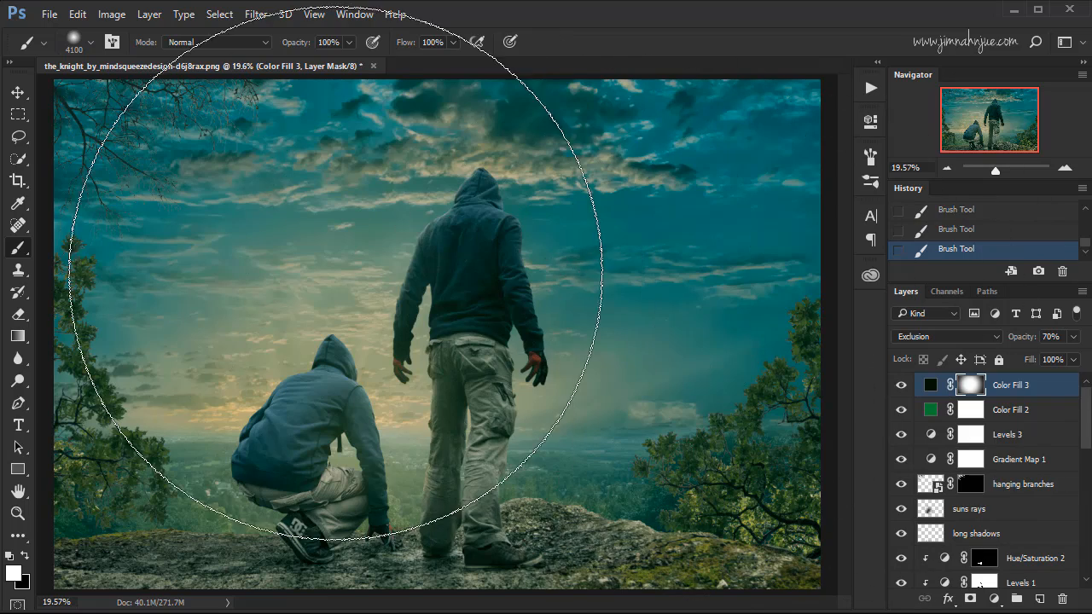
Reduce the brush size to 45 px and add a dark brown solid color fill layer with hex value 2a2411.
left_click(483, 260)
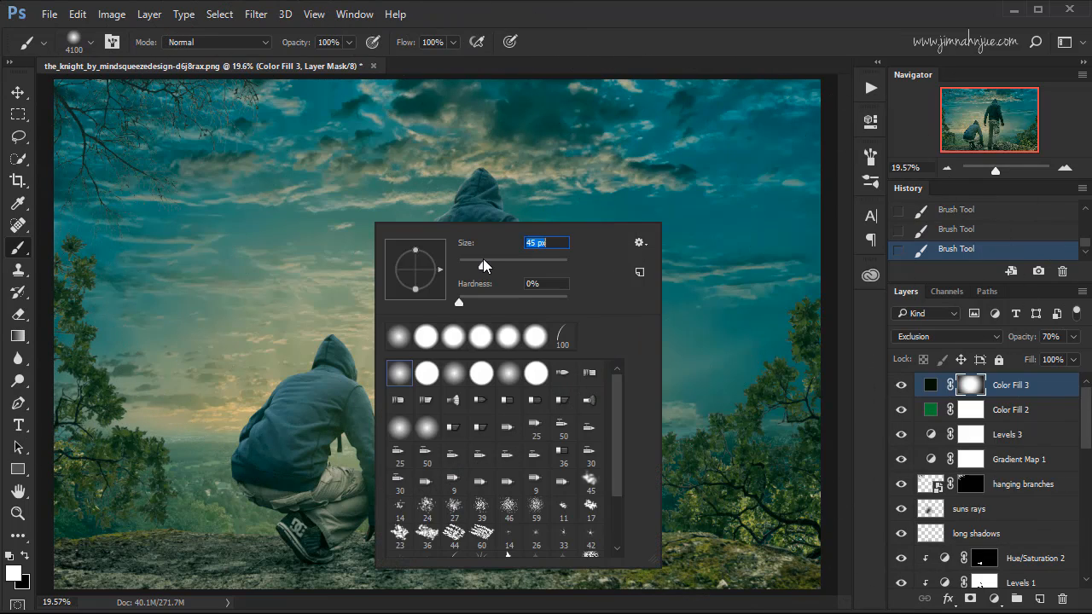
left_click(611, 56)
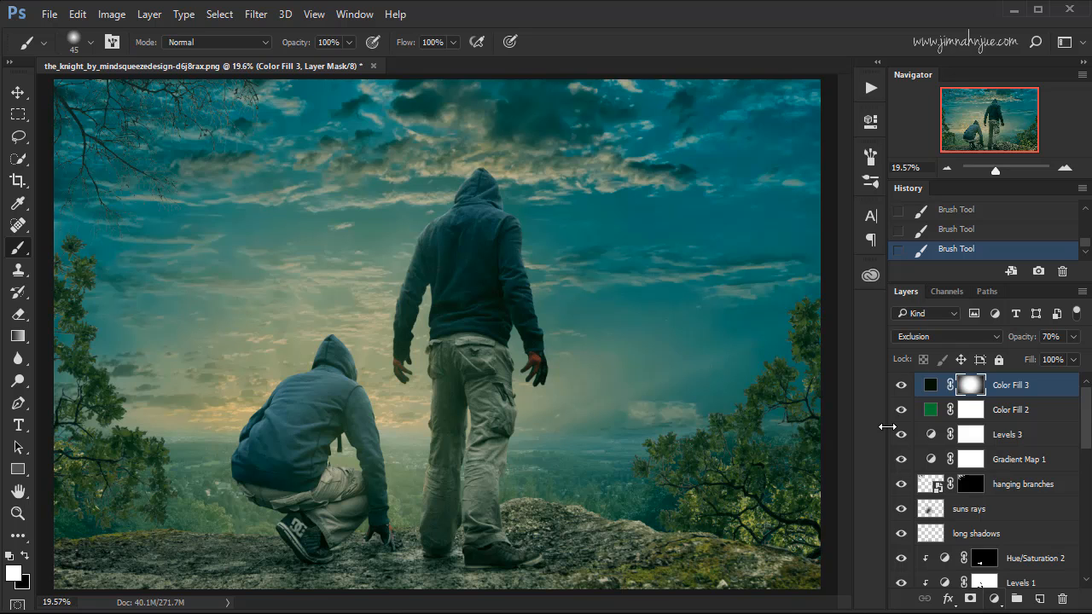
left_click(994, 599)
left_click(989, 229)
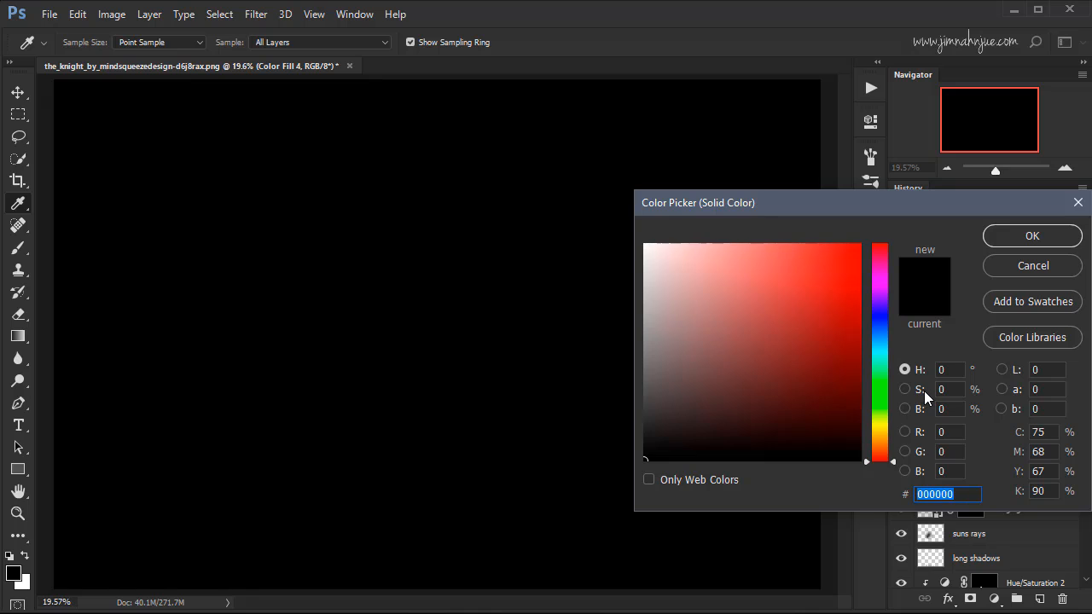
type("2")
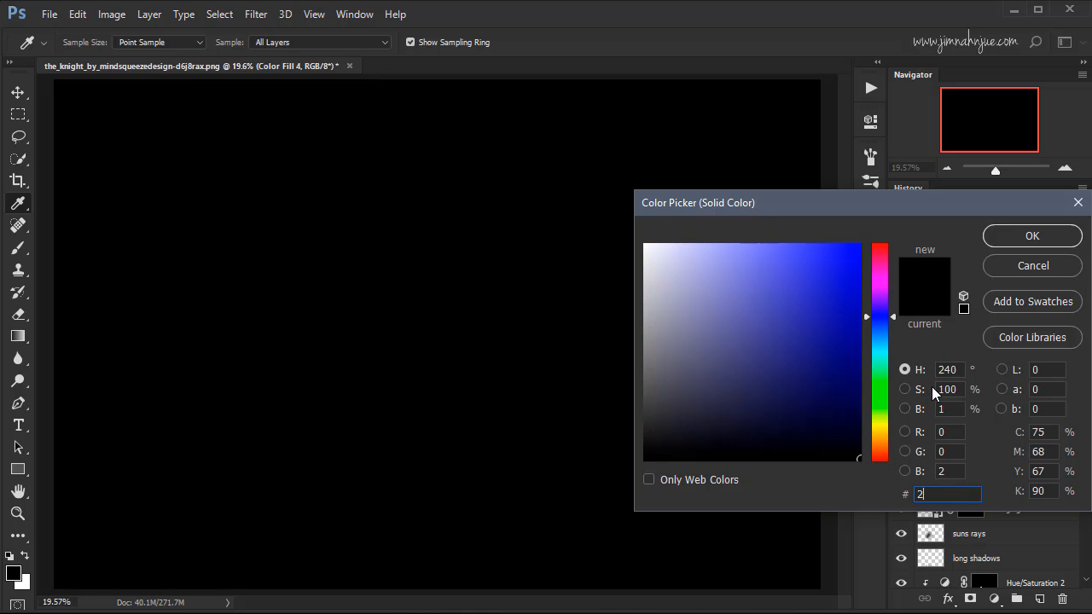
type("a2")
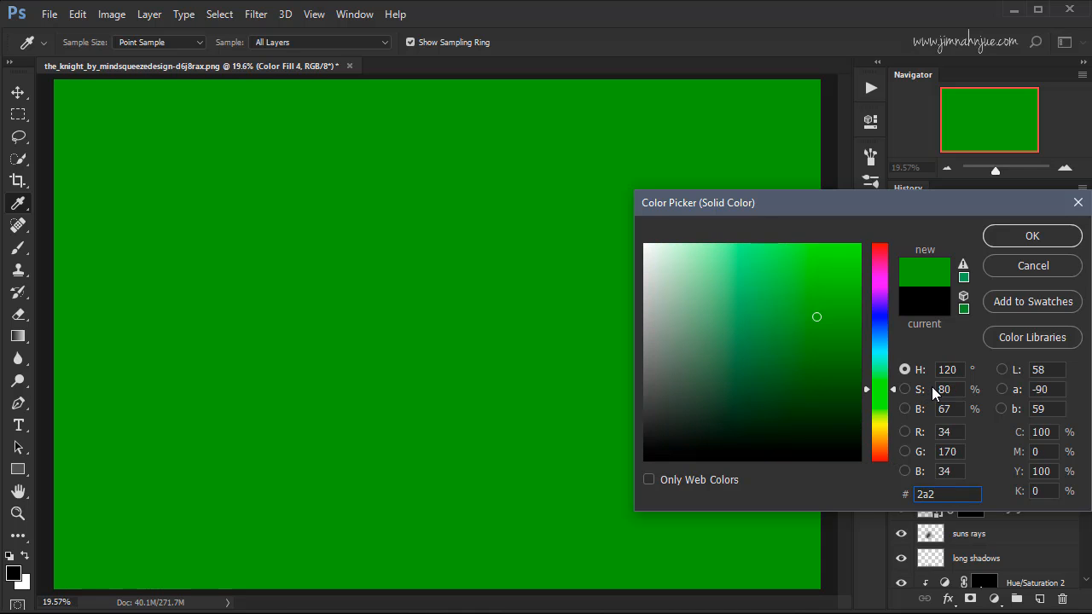
type("411")
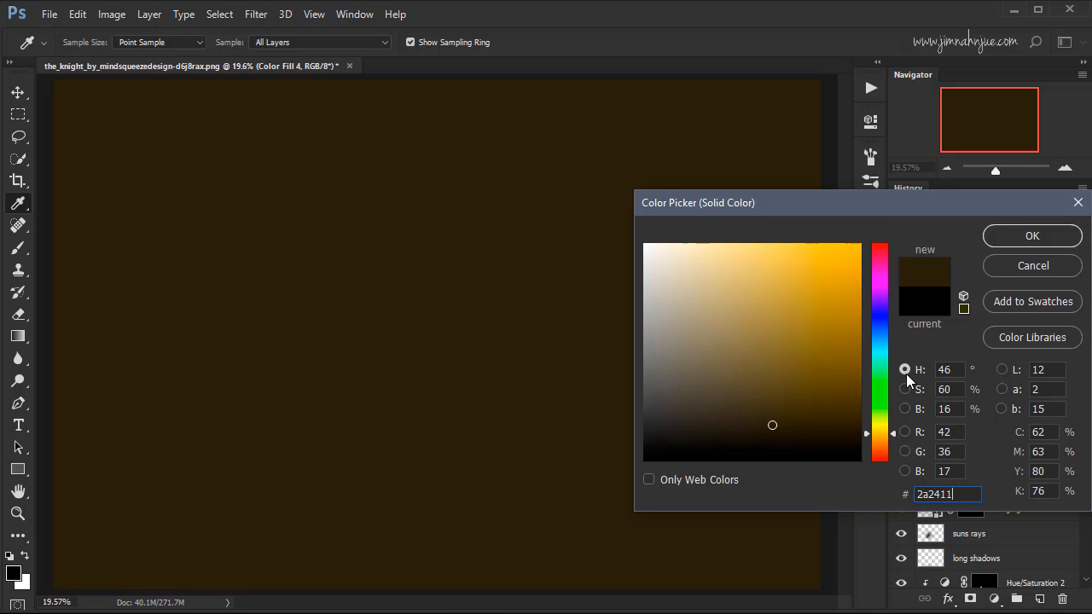
left_click(1007, 238)
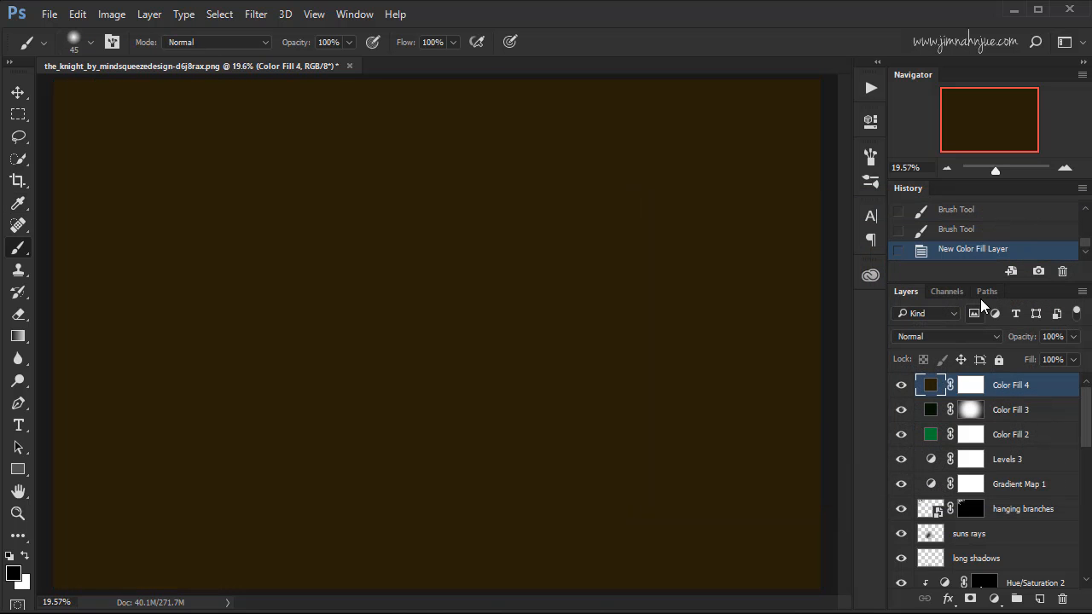
Set the dark brown fill layer to Color Dodge blend mode, comparing the image with and without it.
left_click(952, 334)
left_click(928, 128)
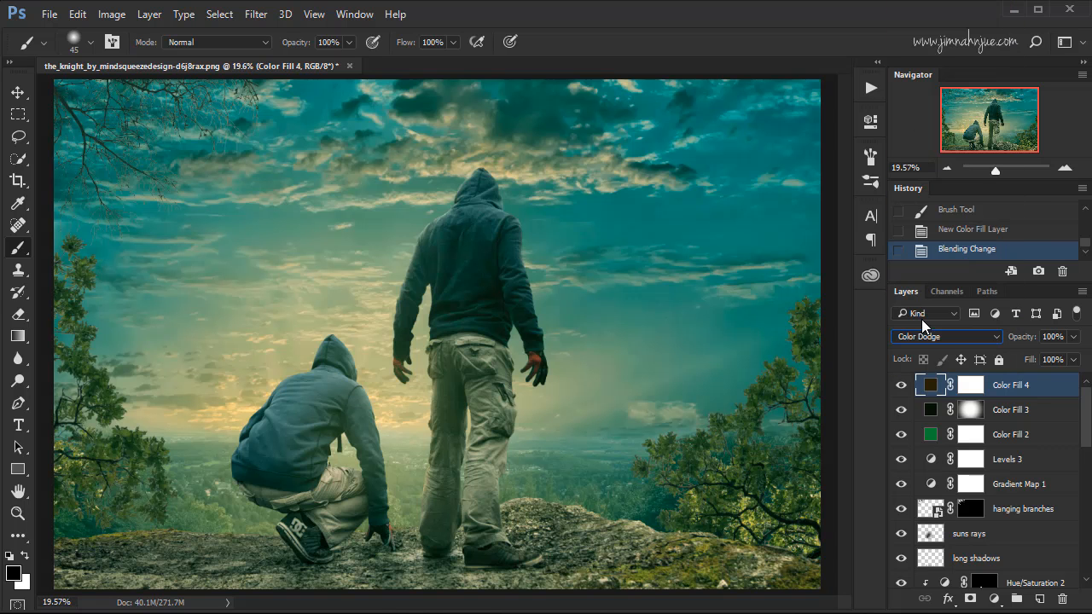
left_click(901, 385)
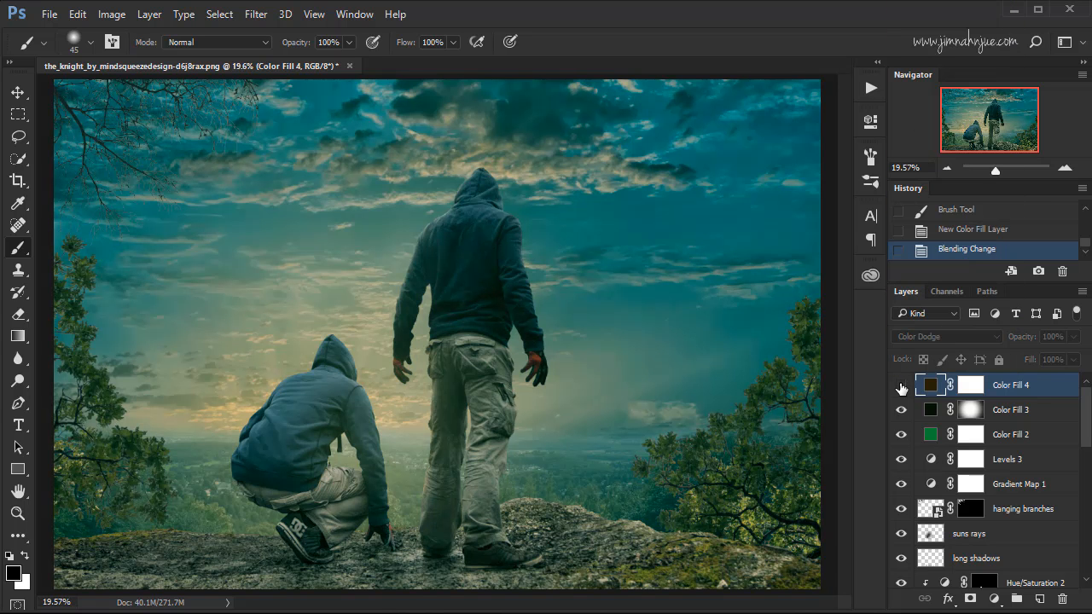
left_click(901, 389)
left_click(901, 389)
left_click(902, 390)
left_click(902, 389)
left_click(902, 389)
left_click(902, 389)
left_click(902, 389)
left_click(902, 389)
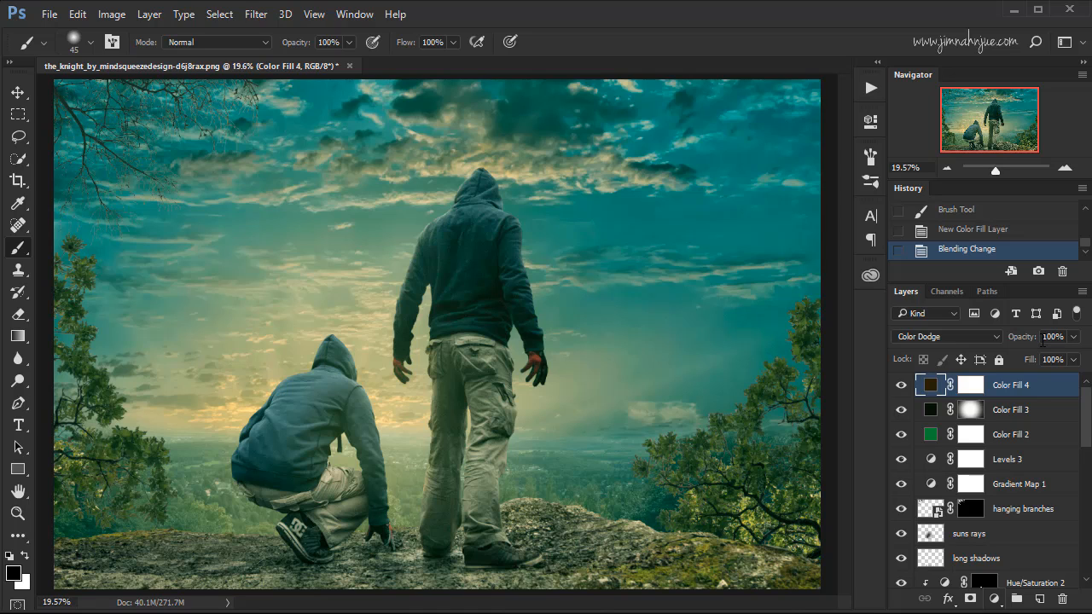
Add a Color Balance adjustment layer with Shadows at Cyan/Red -10, Magenta/Green -6 and Yellow/Blue 7.
left_click(994, 599)
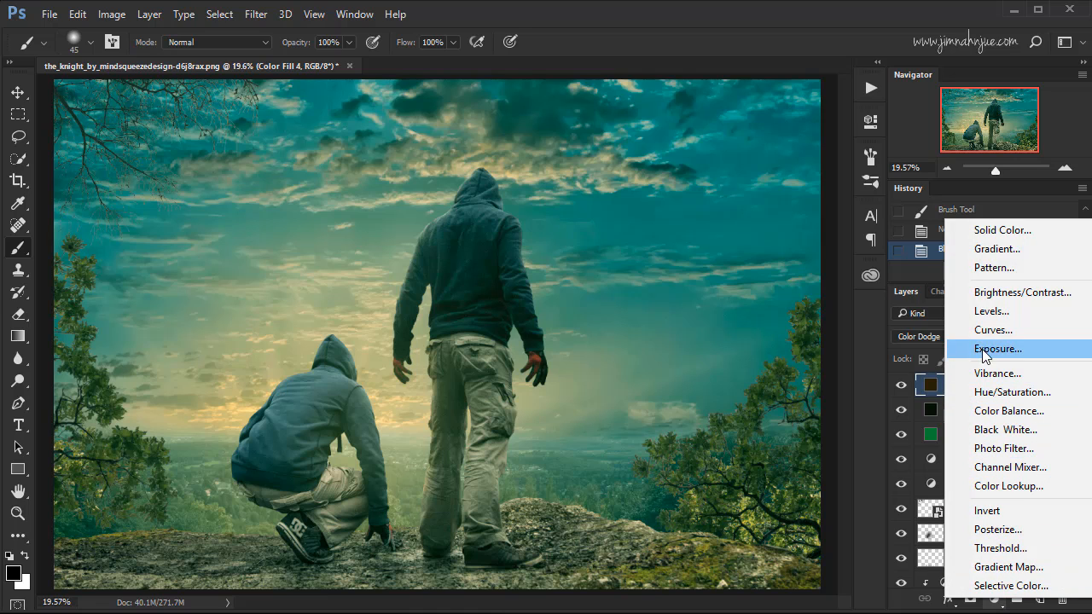
left_click(1025, 413)
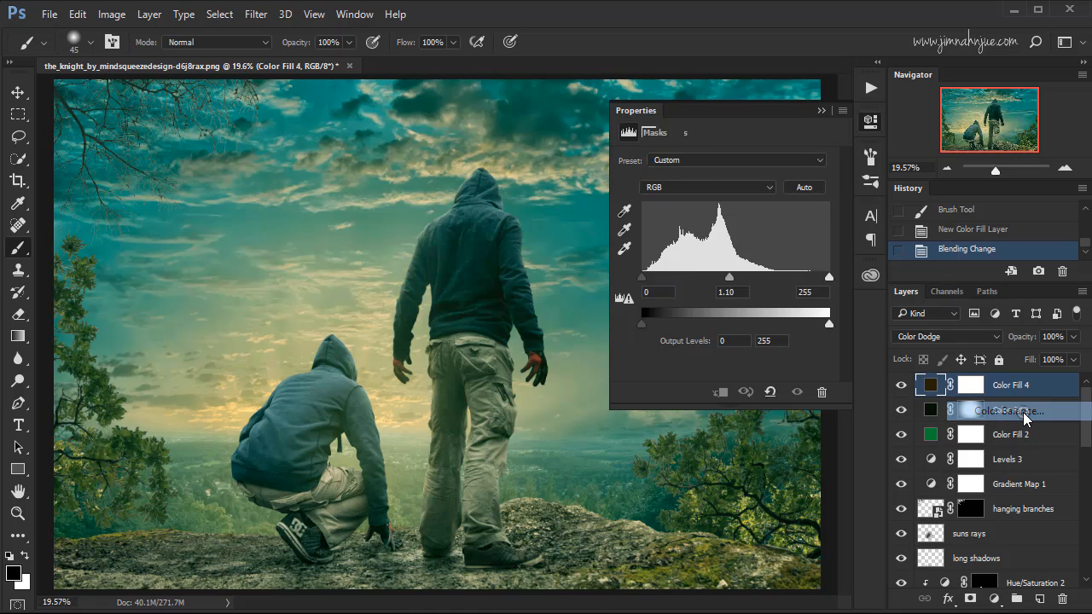
left_click(797, 162)
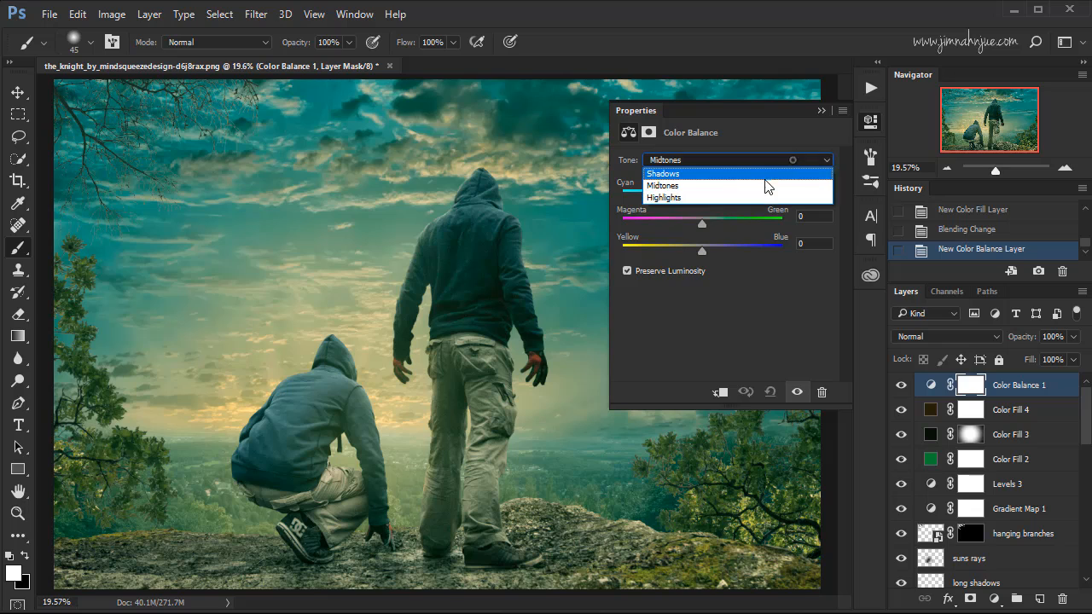
left_click(743, 175)
left_click(807, 190)
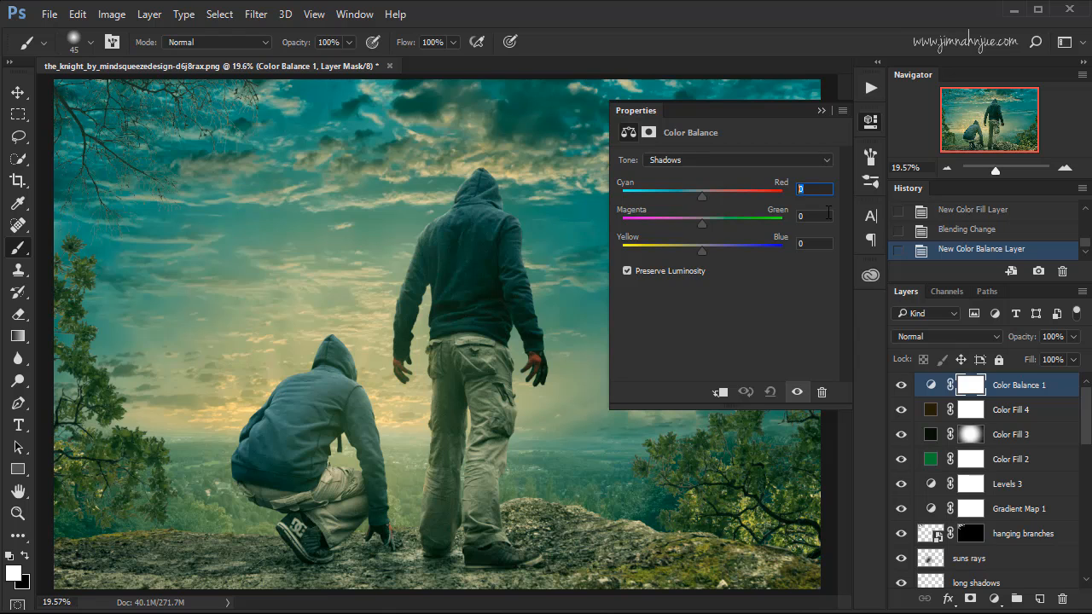
type("10")
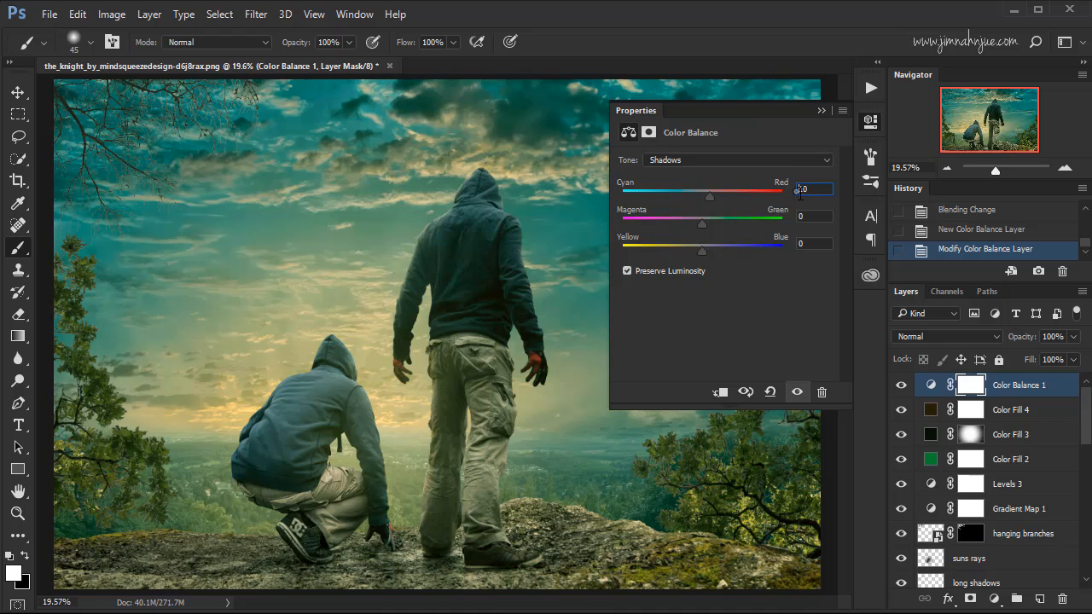
type("-")
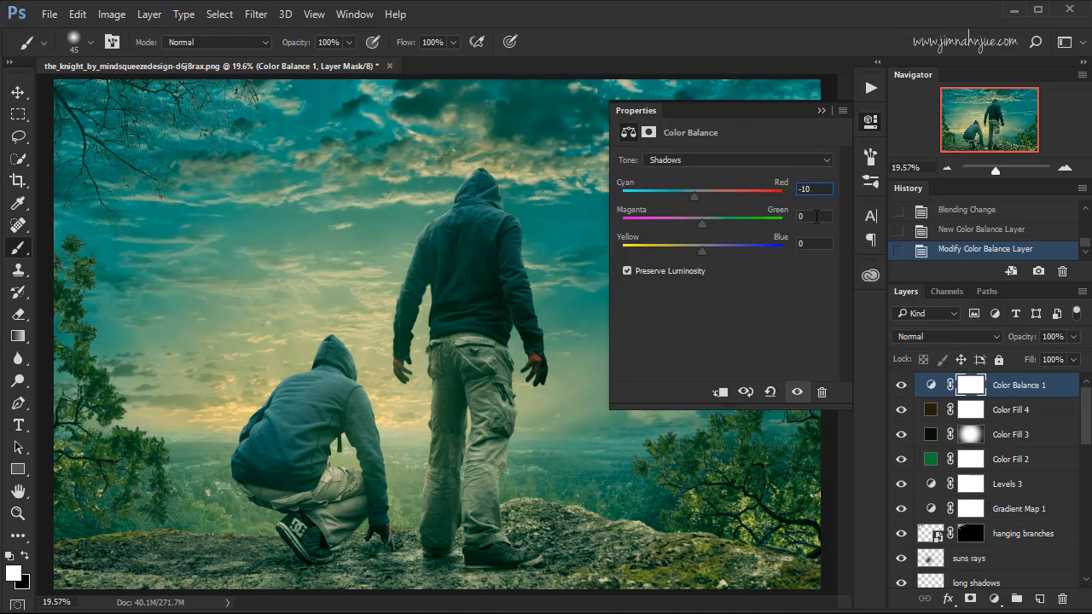
key("Tab")
left_click(799, 217)
type("-6")
key("Tab")
type("7")
Set the Color Balance Midtones to Cyan/Red 5, Magenta/Green -4 and Yellow/Blue 6.
left_click(743, 160)
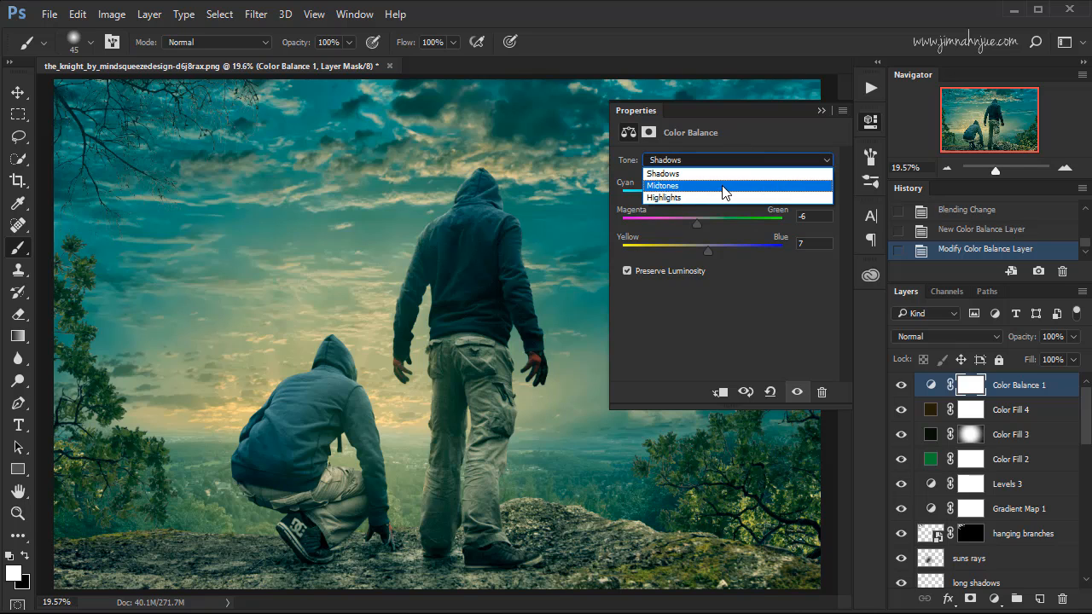
left_click(721, 186)
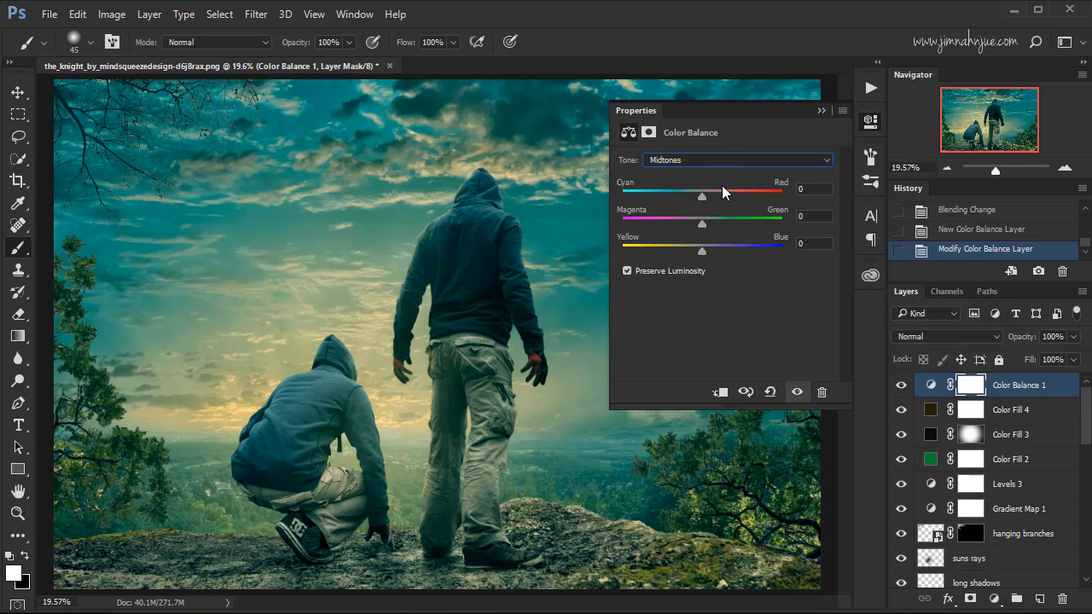
double_click(797, 190)
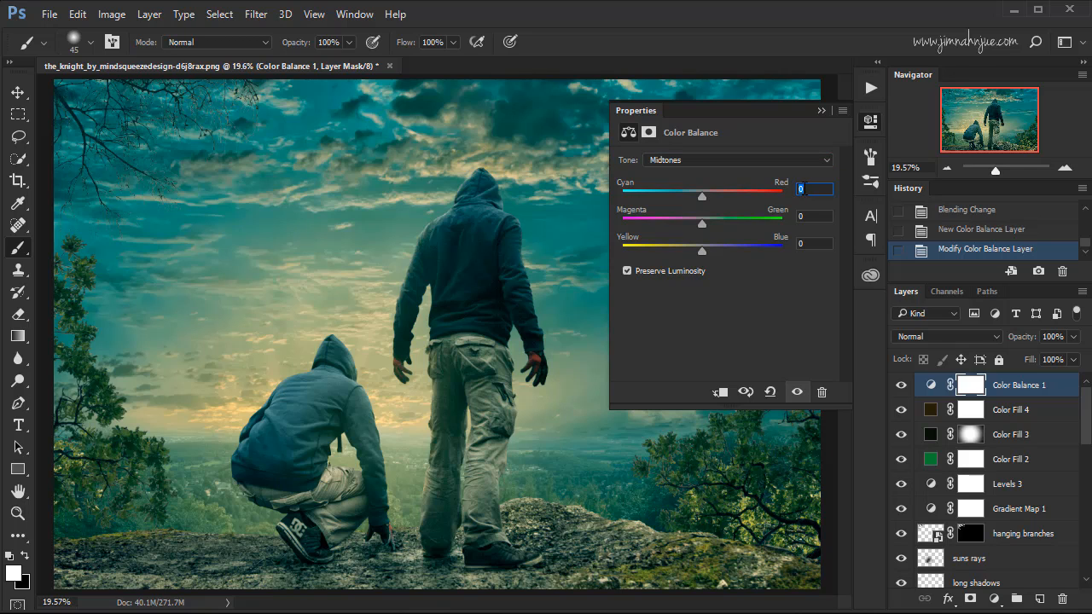
type("5")
double_click(792, 217)
type("-4")
double_click(809, 244)
type("6")
Set the Color Balance Highlights to Cyan/Red 5, Magenta/Green 6 and Yellow/Blue -6, and collapse the adjustment settings.
left_click(740, 162)
left_click(726, 197)
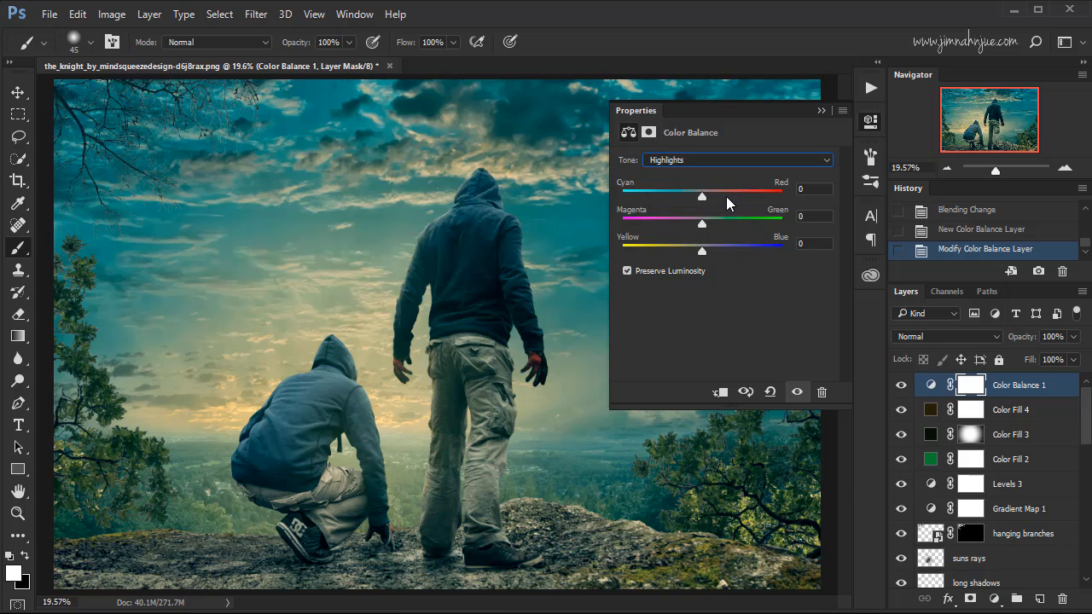
double_click(810, 189)
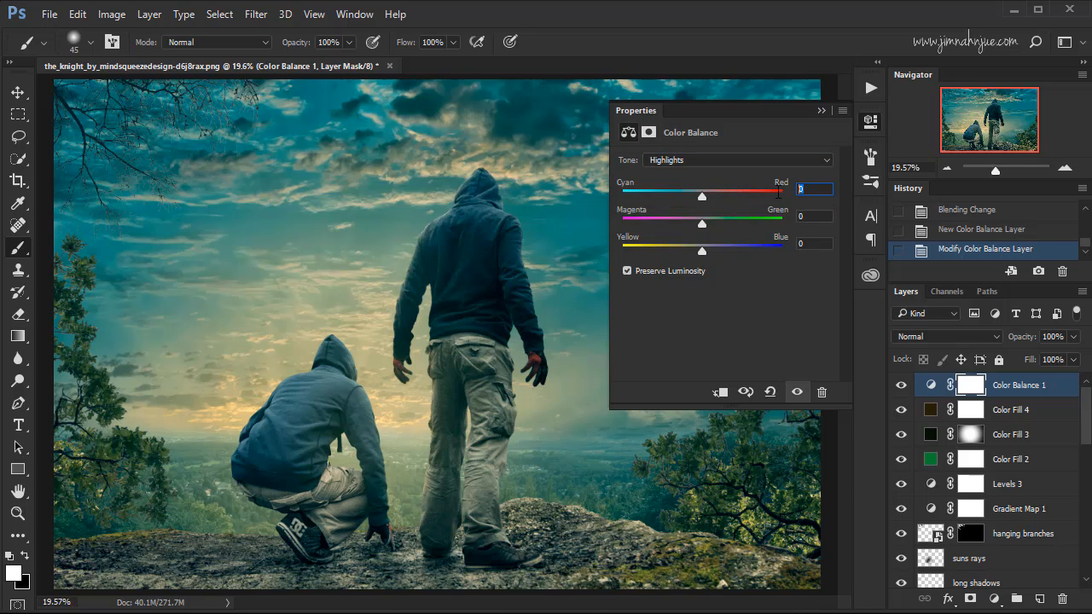
type("5")
key("Tab")
type("6")
left_click(811, 244)
type("-6")
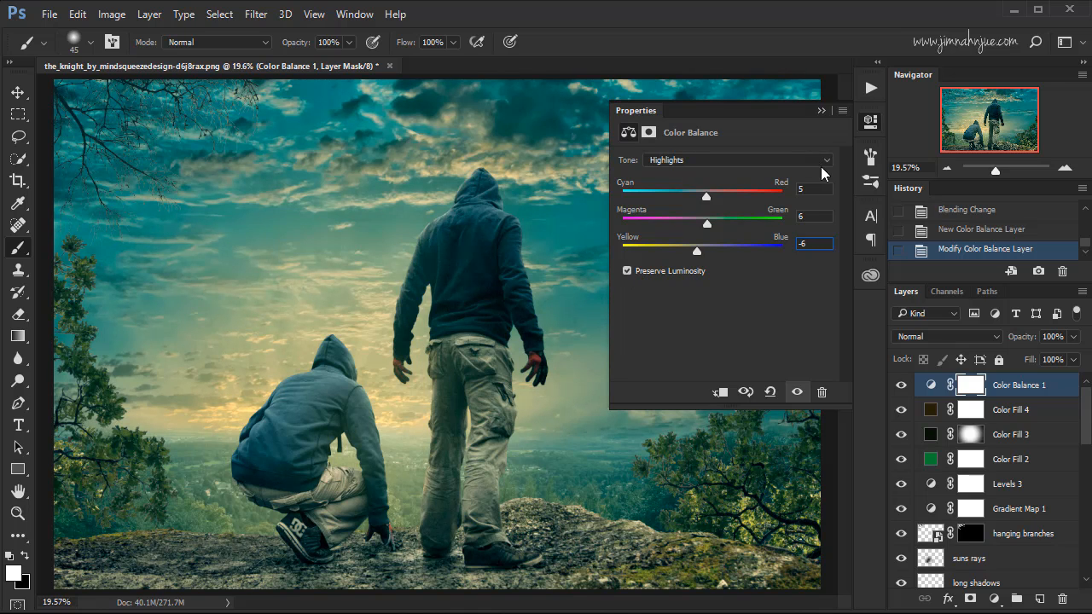
left_click(822, 111)
Compare the image with the Color Balance 1 layer hidden and shown.
left_click(901, 386)
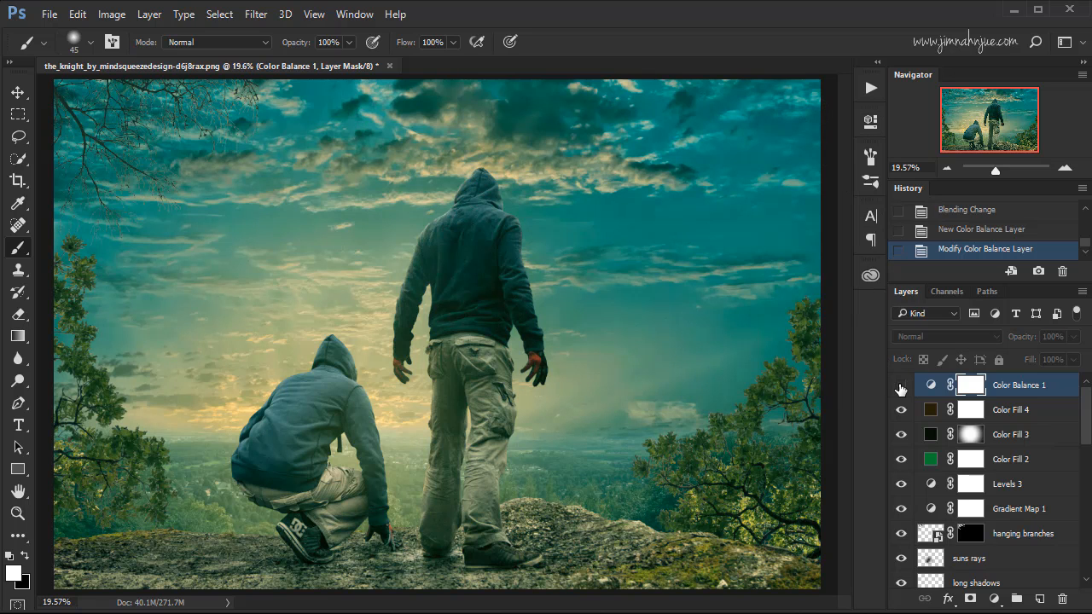
left_click(901, 386)
left_click(900, 388)
left_click(901, 388)
left_click(901, 388)
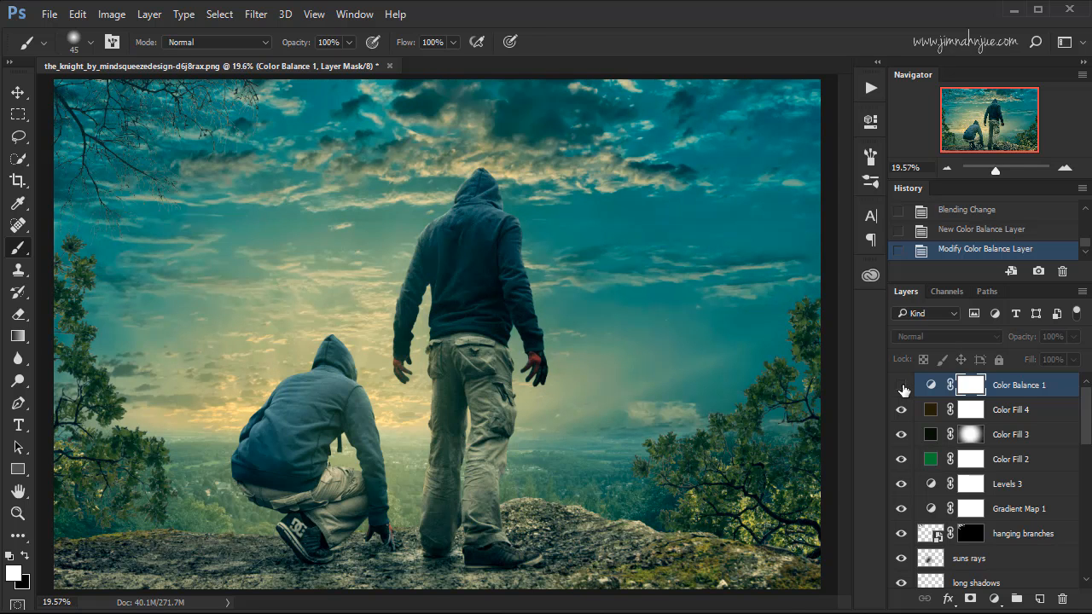
left_click(902, 389)
left_click(902, 389)
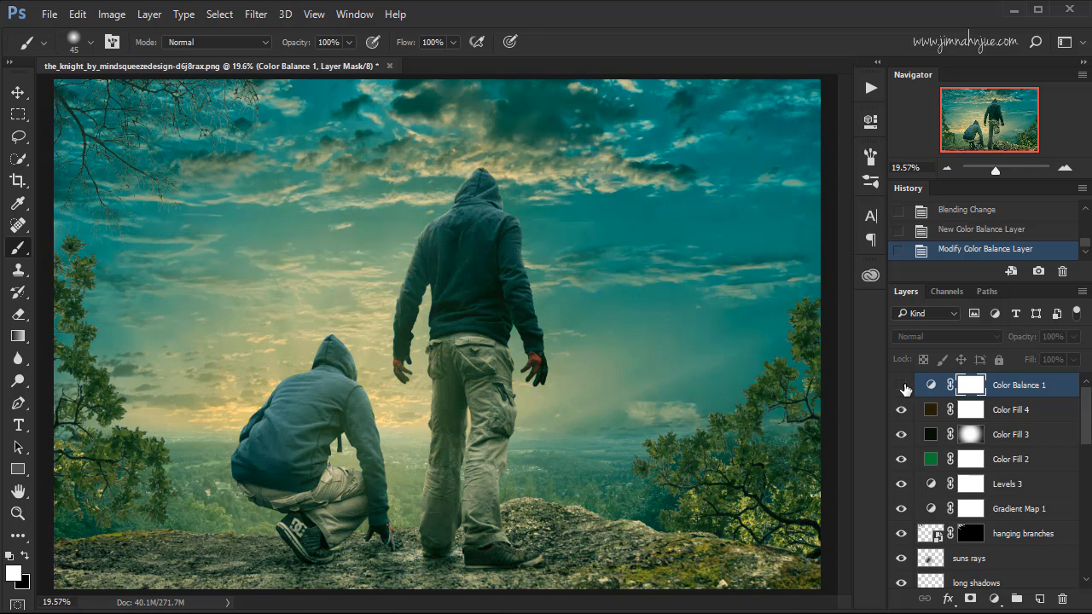
left_click(901, 389)
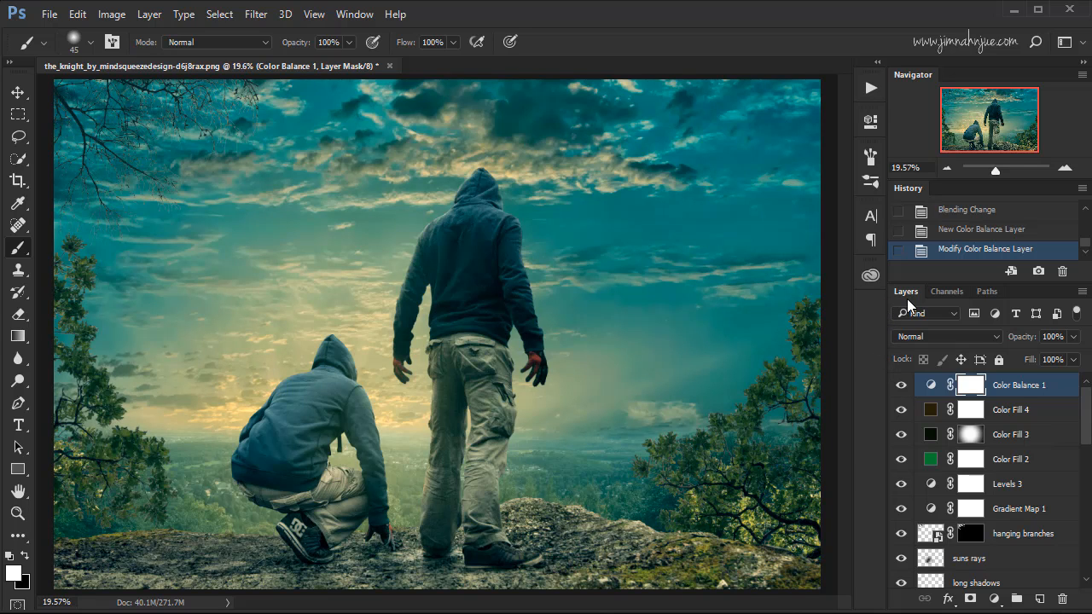
Group the layers from Color Balance 1 down to Gradient Map 1 and name the group adjustments.
key("shift")
left_click(1019, 510, "shift")
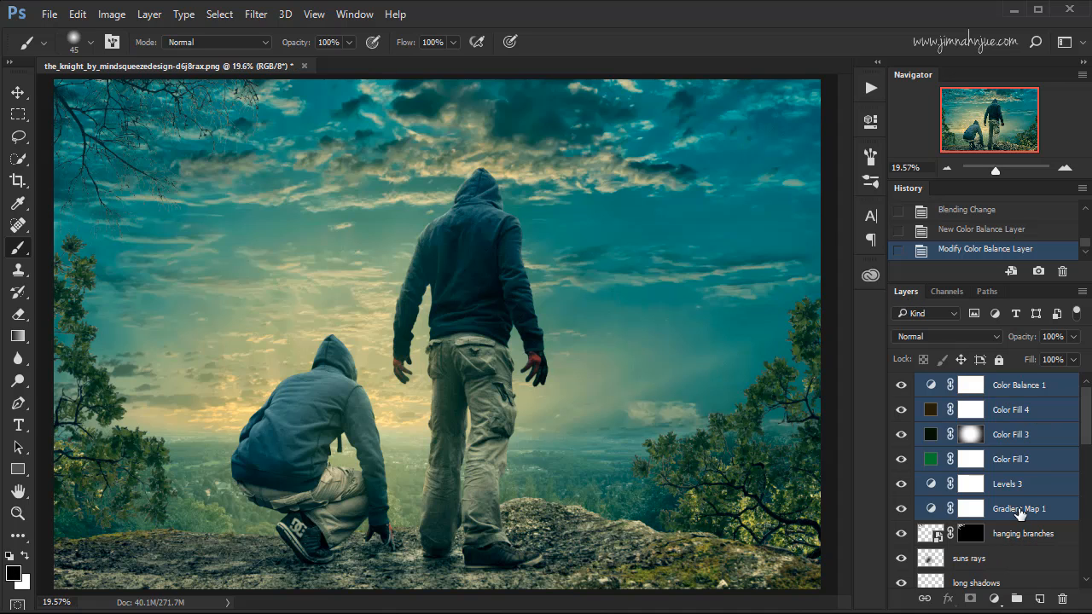
key("ctrl+g")
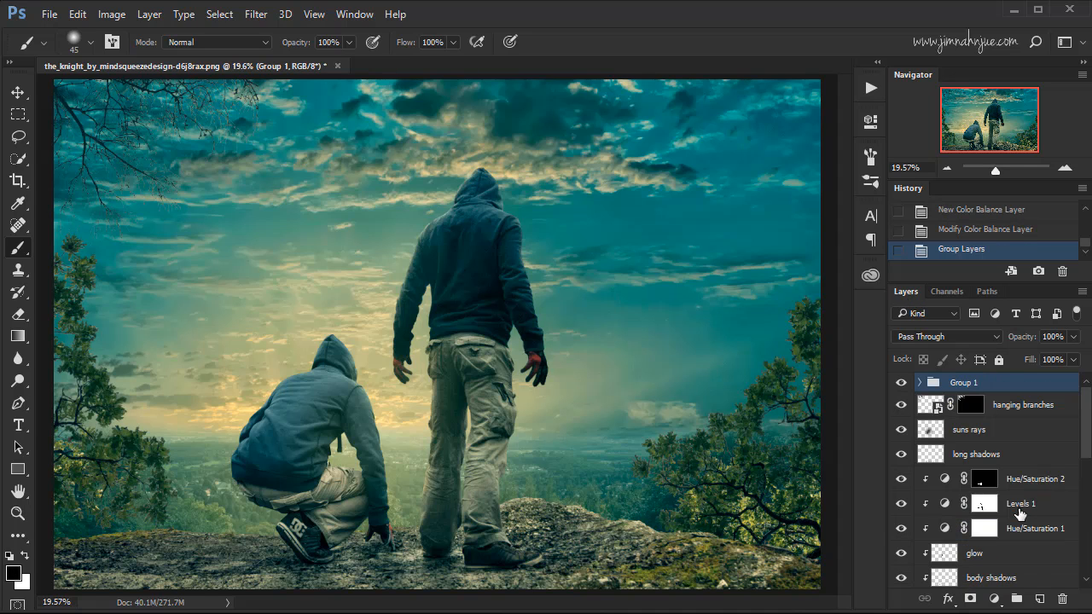
double_click(964, 383)
type("adjustments")
left_click(1018, 383)
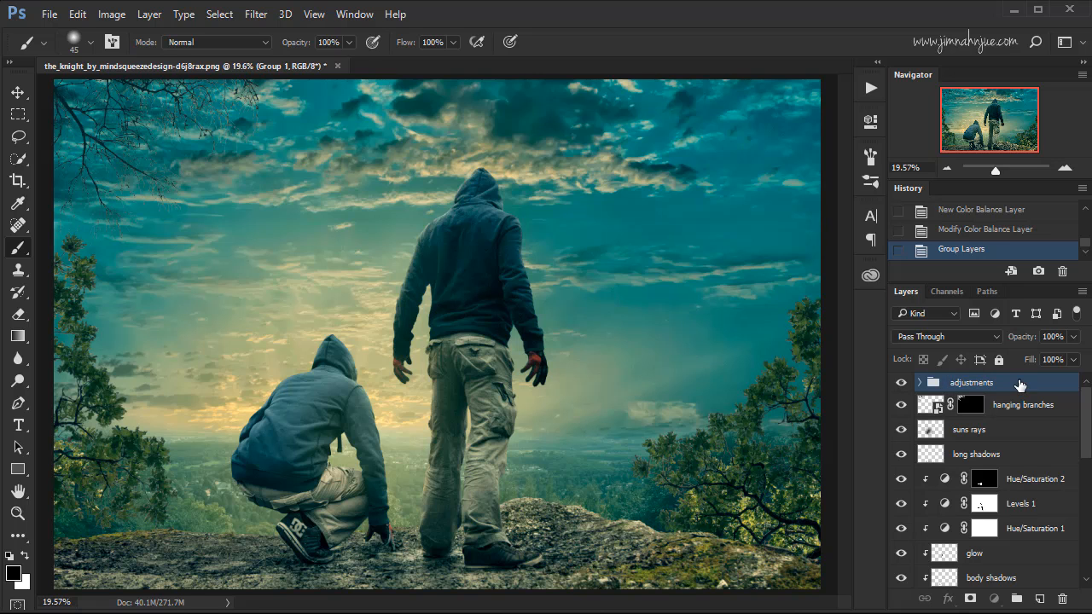
Compare the composite with the adjustments group hidden and shown to examine the overall color grading.
left_click(900, 384)
left_click(901, 384)
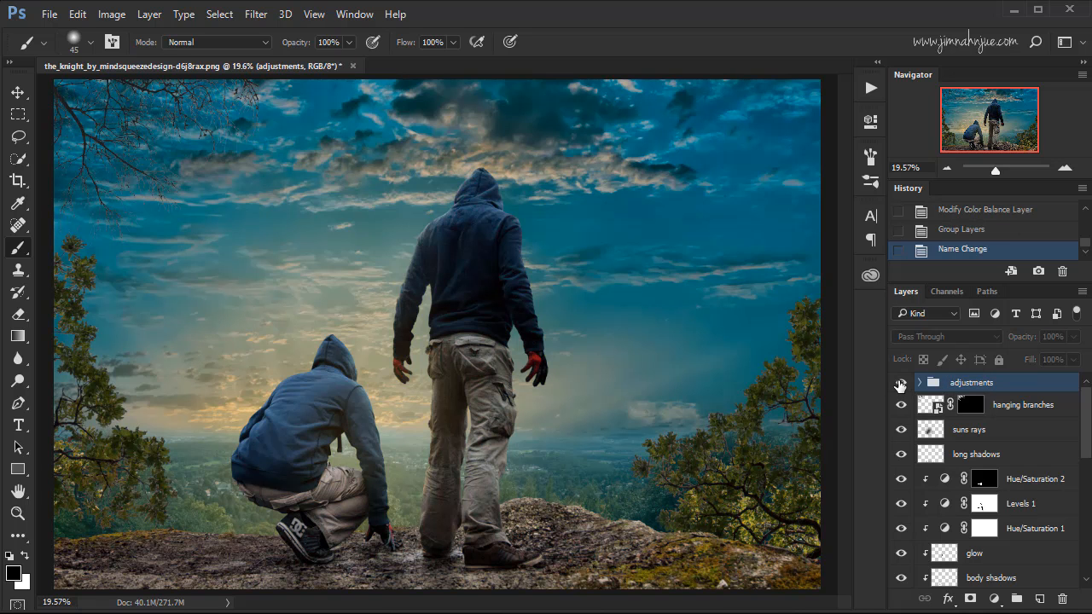
left_click(901, 384)
left_click(901, 384)
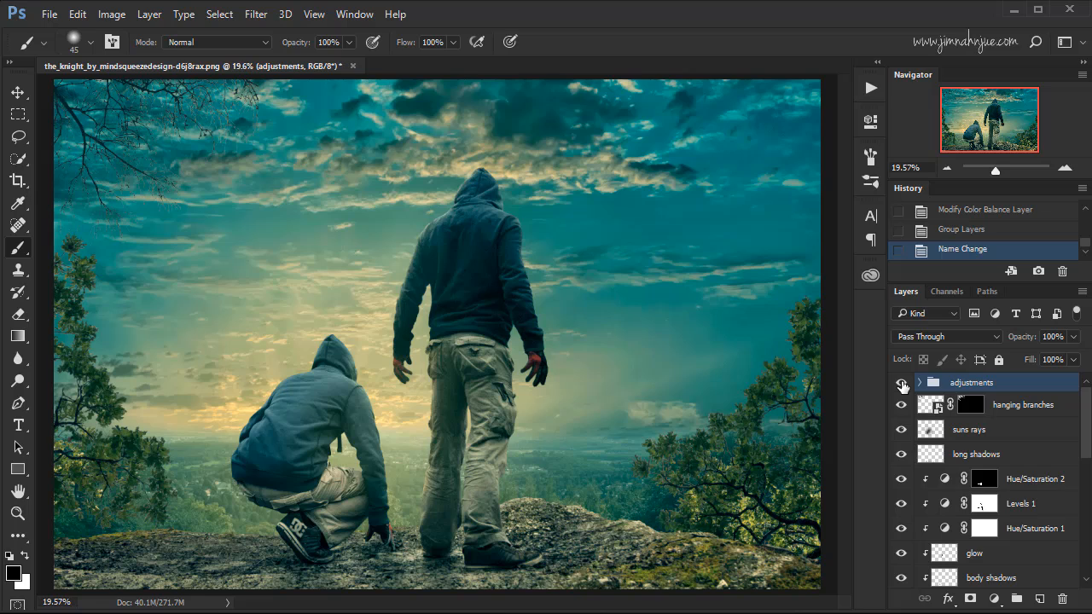
left_click(901, 384)
left_click(901, 384)
left_click(901, 383)
left_click(901, 384)
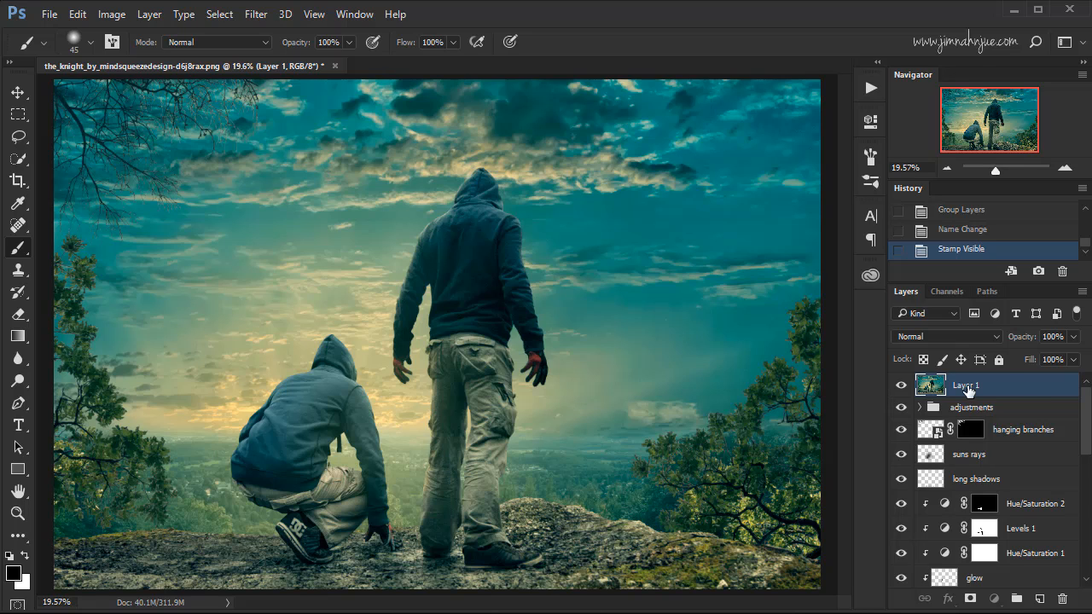
Rename the stamped layer above the adjustments group as filters and convert it to a smart object.
double_click(969, 385)
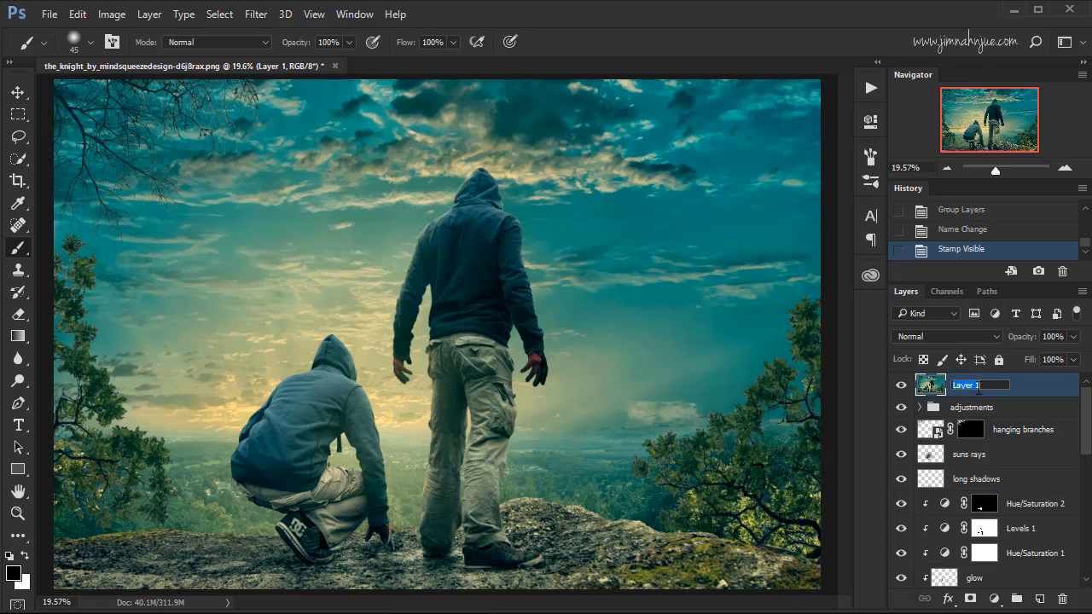
type("filters")
key("Return")
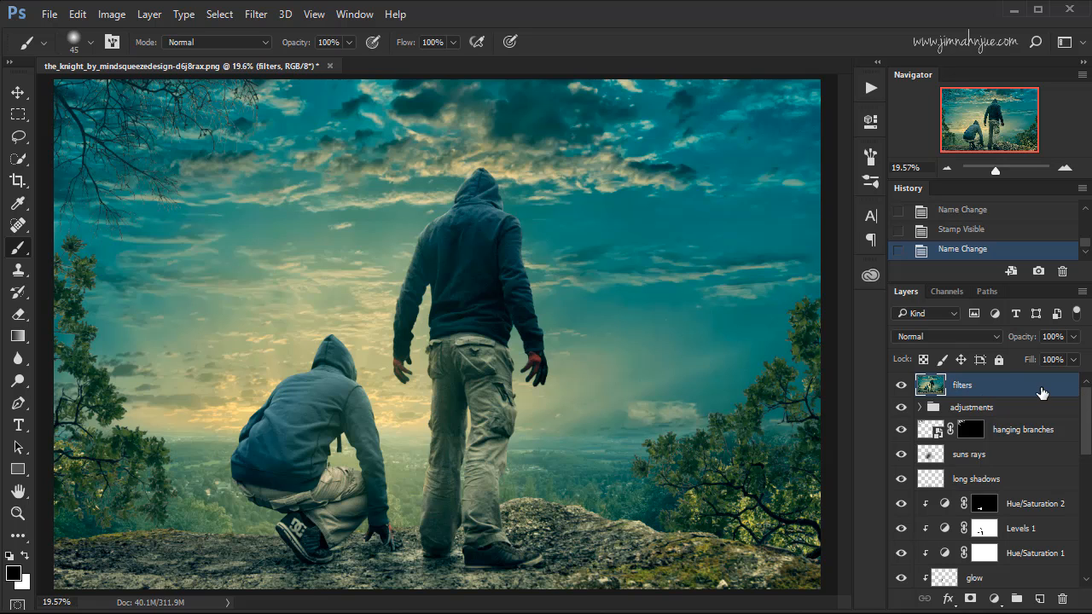
right_click(973, 388)
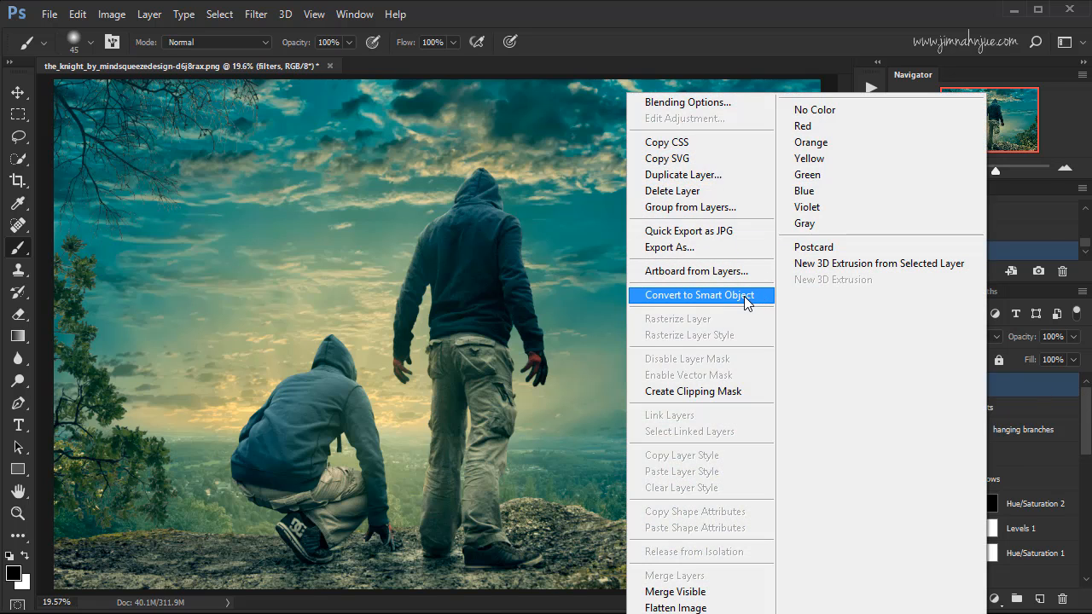
left_click(752, 300)
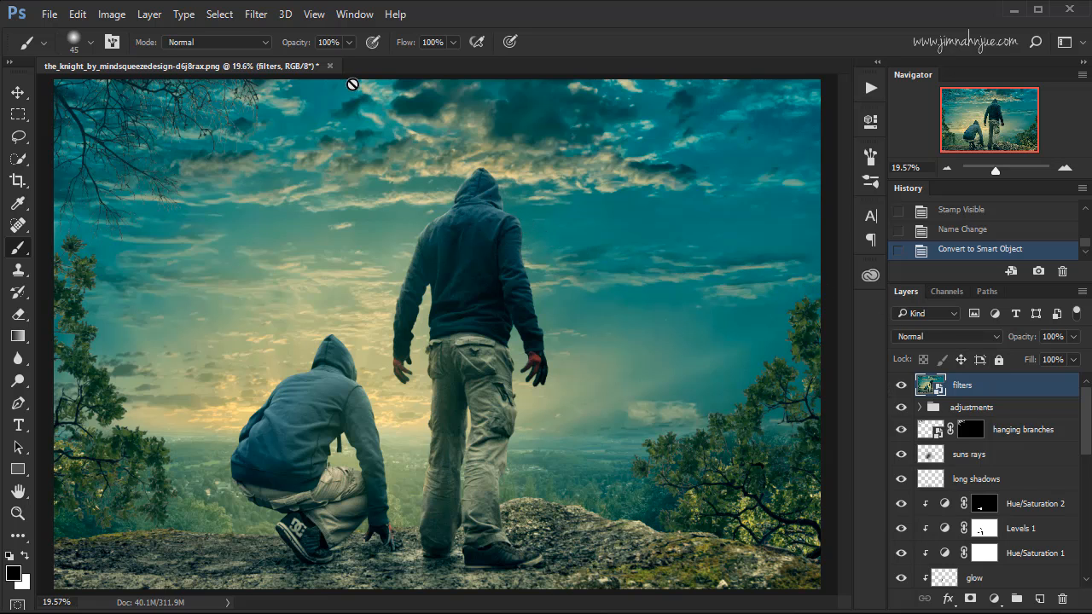
Apply Reduce Noise to the filters layer with strength 8, preserve details 40%, color noise 30%, sharpen details 25% and Remove JPEG Artifact enabled.
left_click(257, 15)
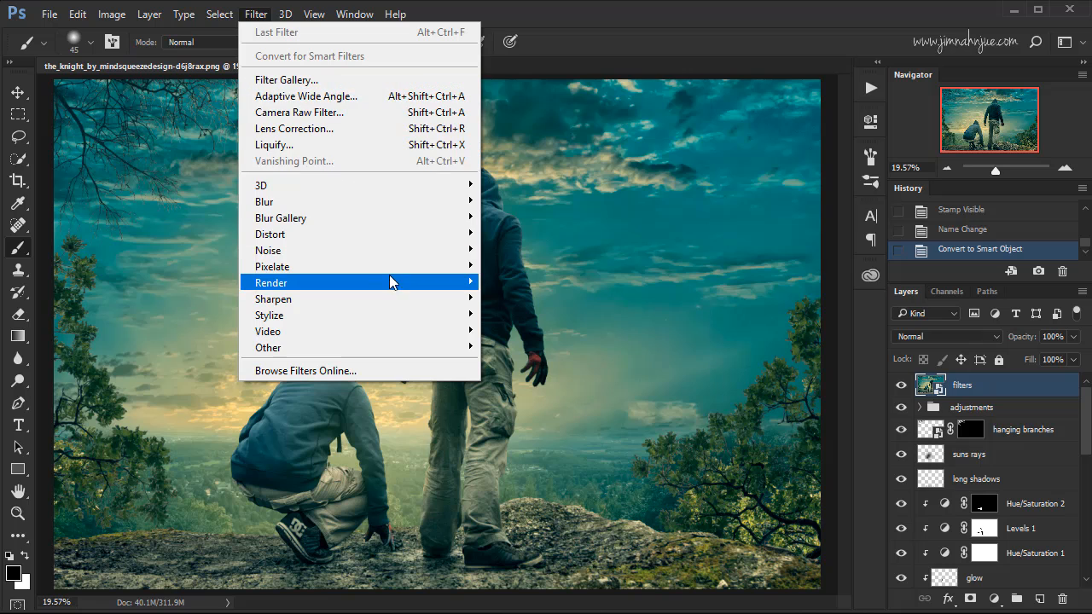
mouse_move(415, 252)
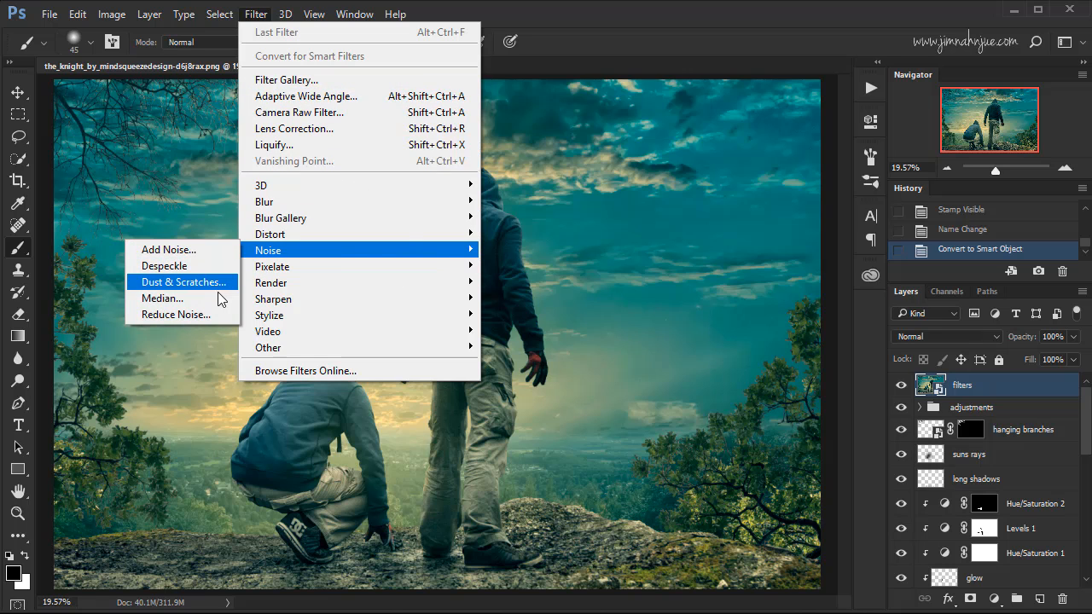
left_click(218, 315)
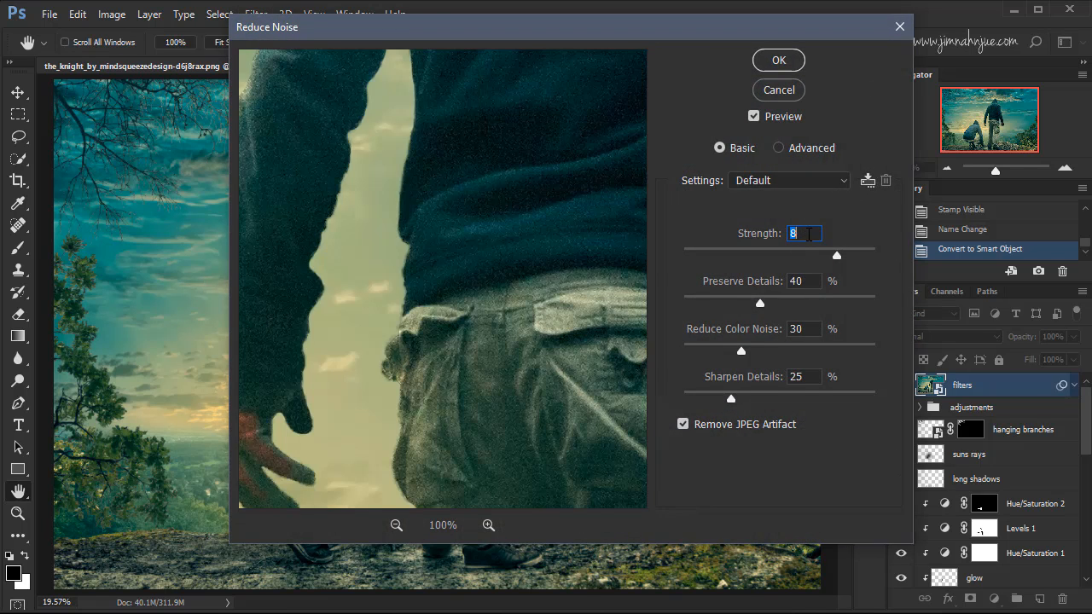
key("Tab")
key("Tab")
key("Tab")
left_click(684, 424)
left_click(685, 425)
left_click(778, 60)
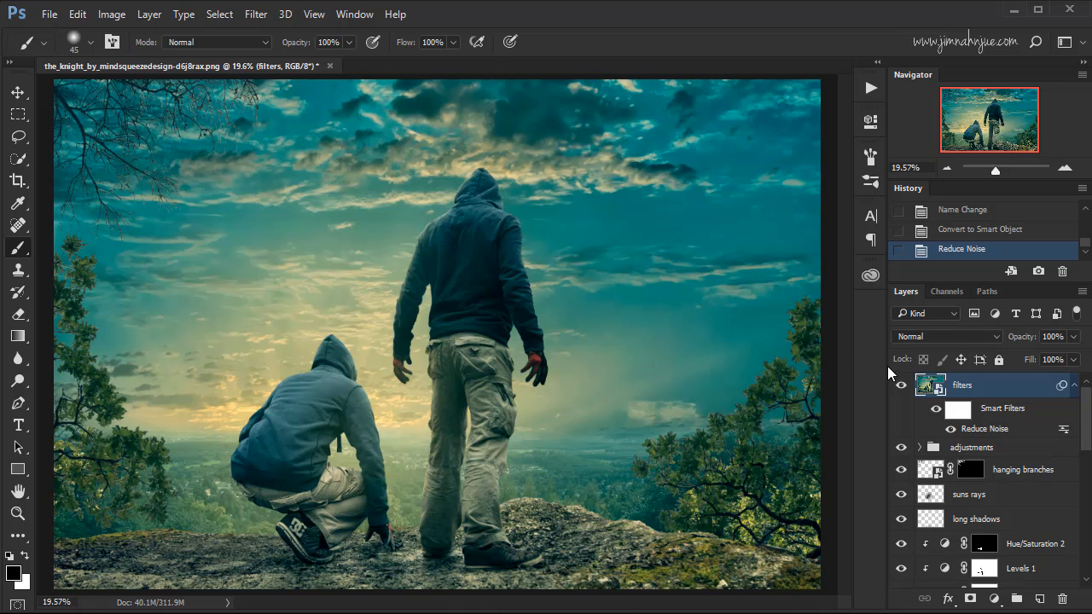
Apply an Unsharp Mask to the filters layer with amount 40%, radius 3.0 pixels and threshold 0.
left_click(255, 15)
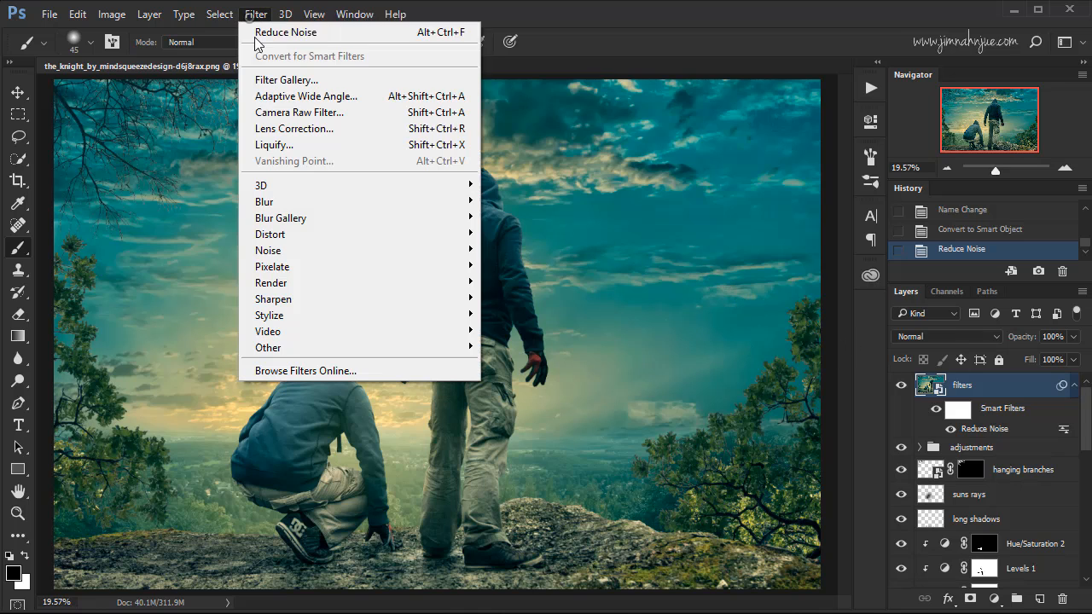
mouse_move(404, 300)
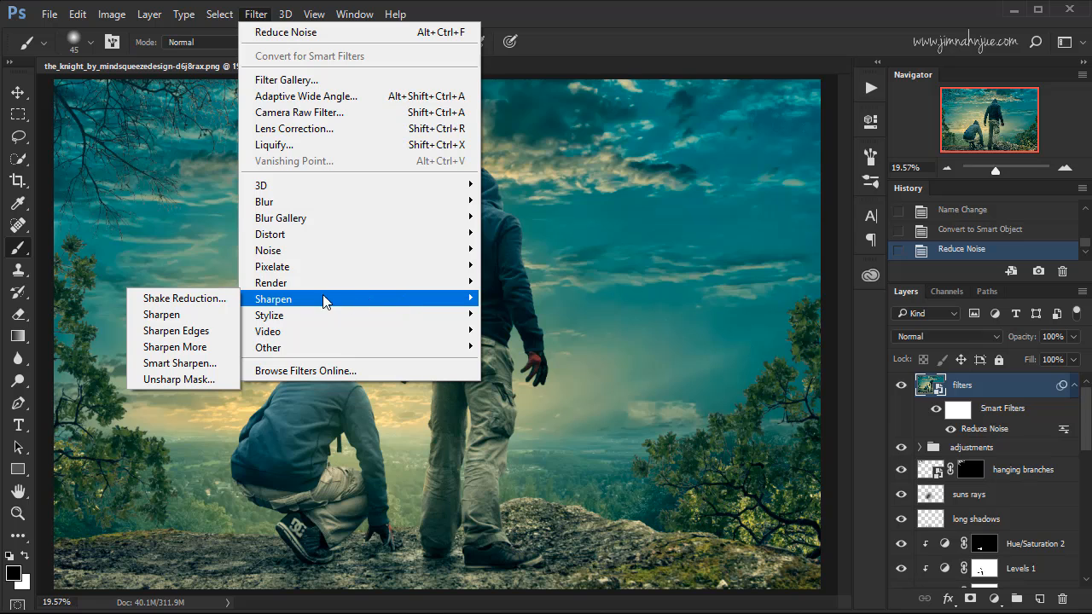
left_click(219, 379)
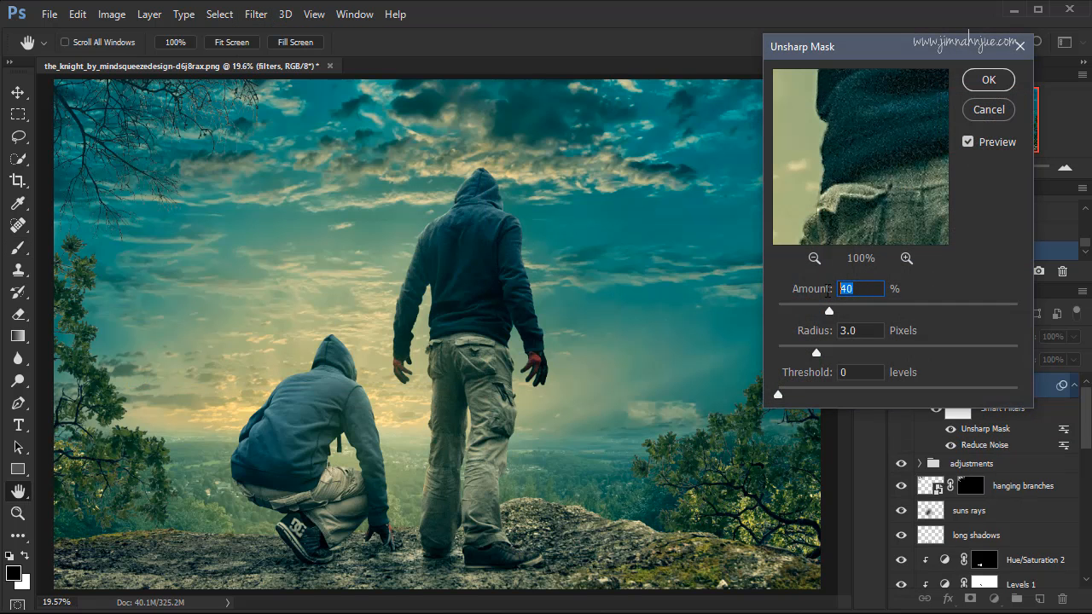
left_click(841, 333)
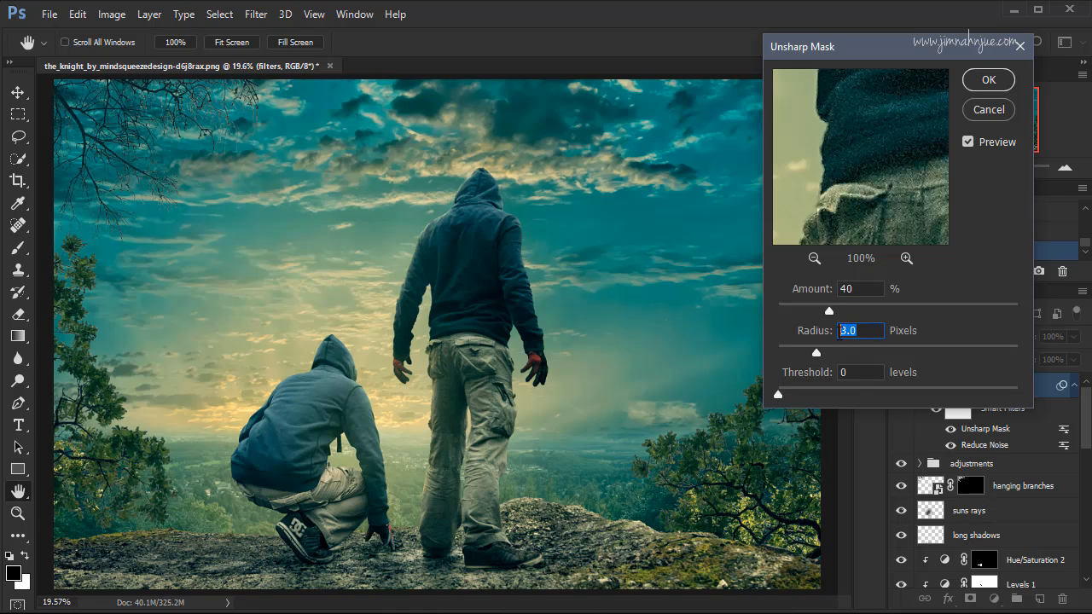
key("Tab")
left_click(999, 80)
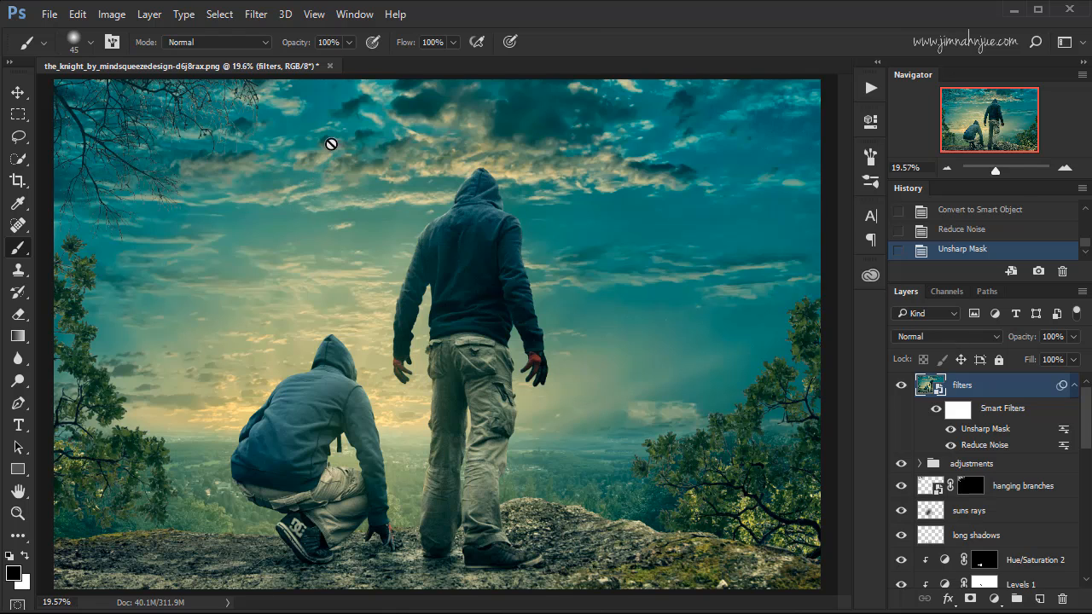
Set up a custom Lens Correction for the filters layer with vignette amount -70 and Remove Distortion +40.
left_click(256, 15)
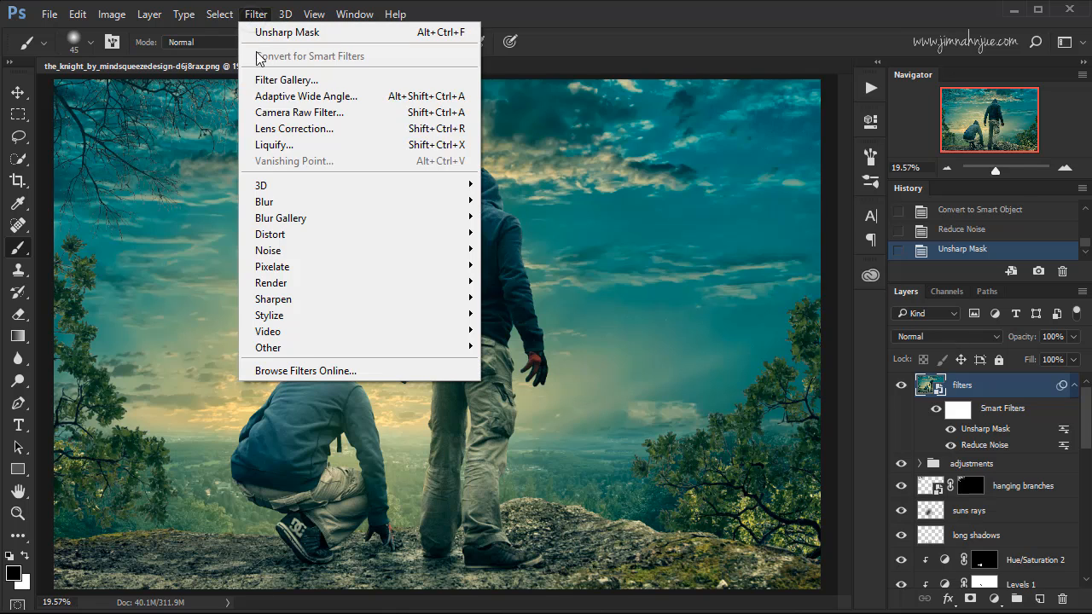
left_click(297, 128)
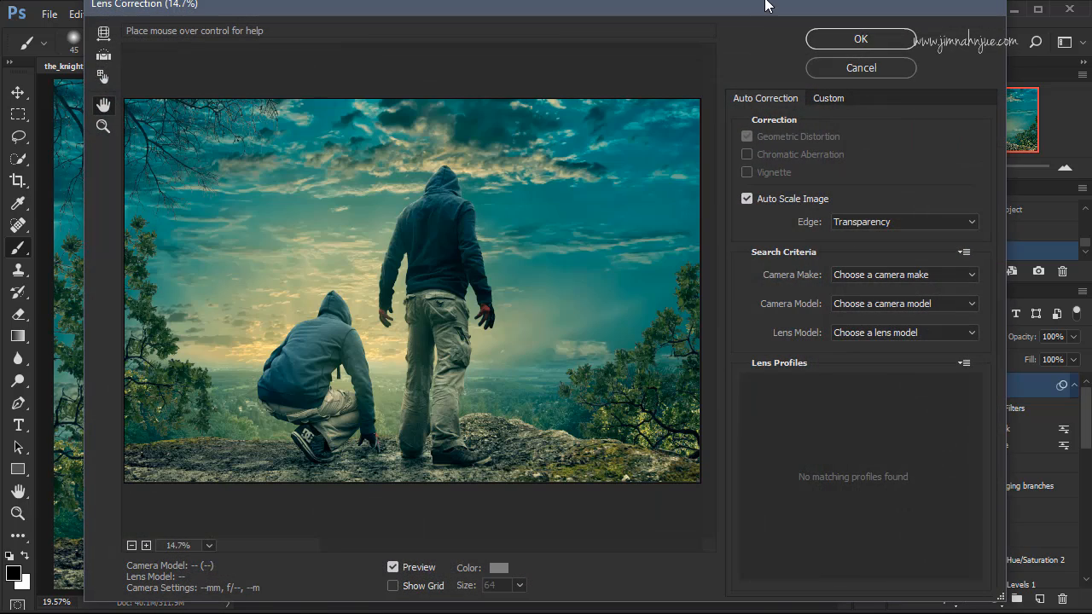
left_click_drag(761, 8, 754, 24)
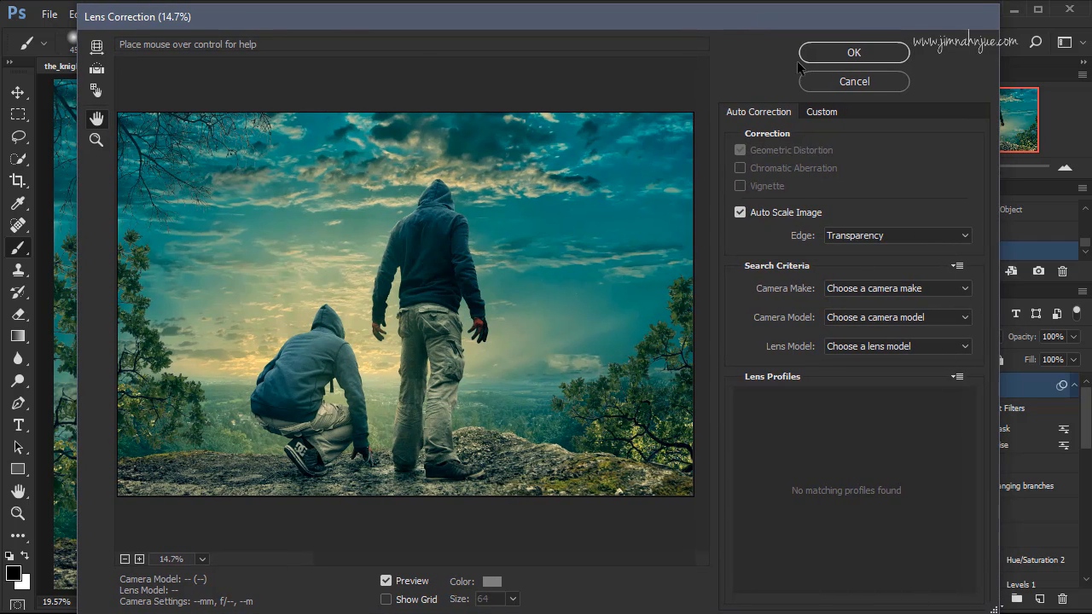
left_click(820, 112)
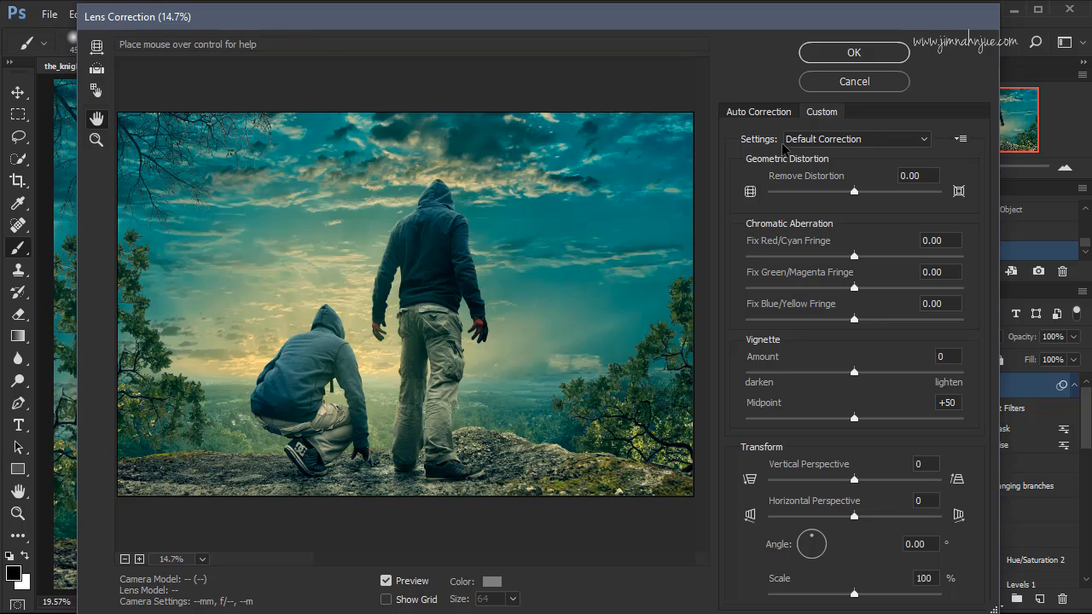
left_click_drag(854, 372, 779, 373)
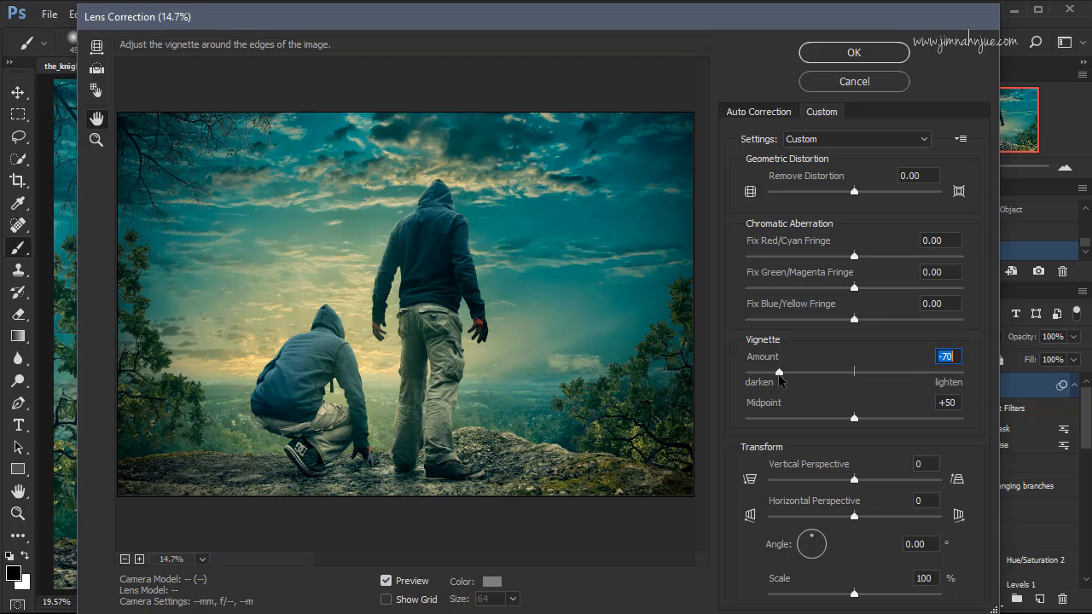
left_click_drag(779, 375, 779, 373)
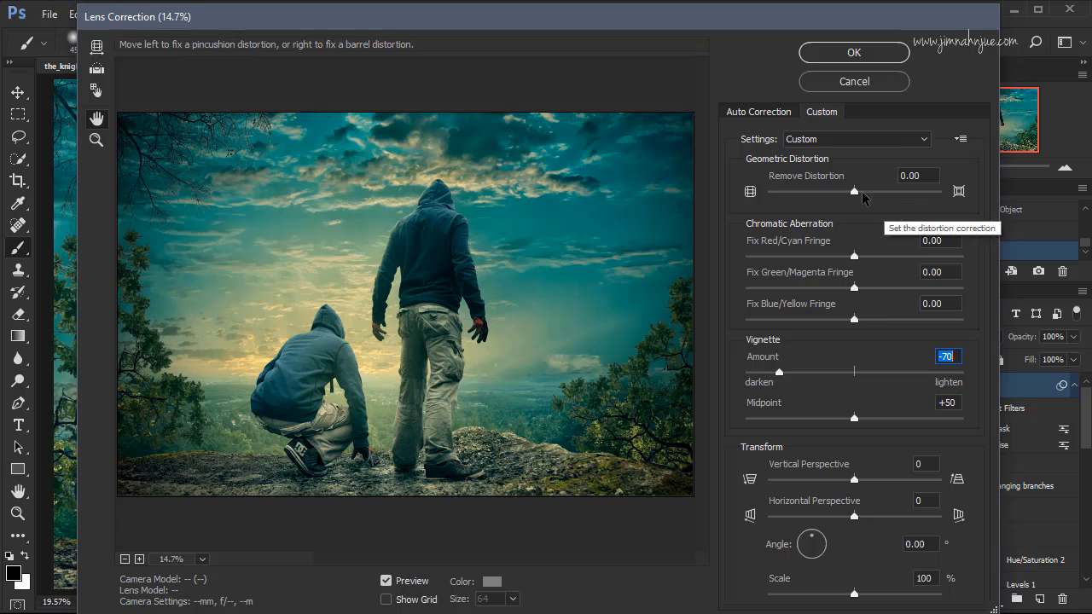
left_click(883, 192)
left_click_drag(883, 192, 888, 195)
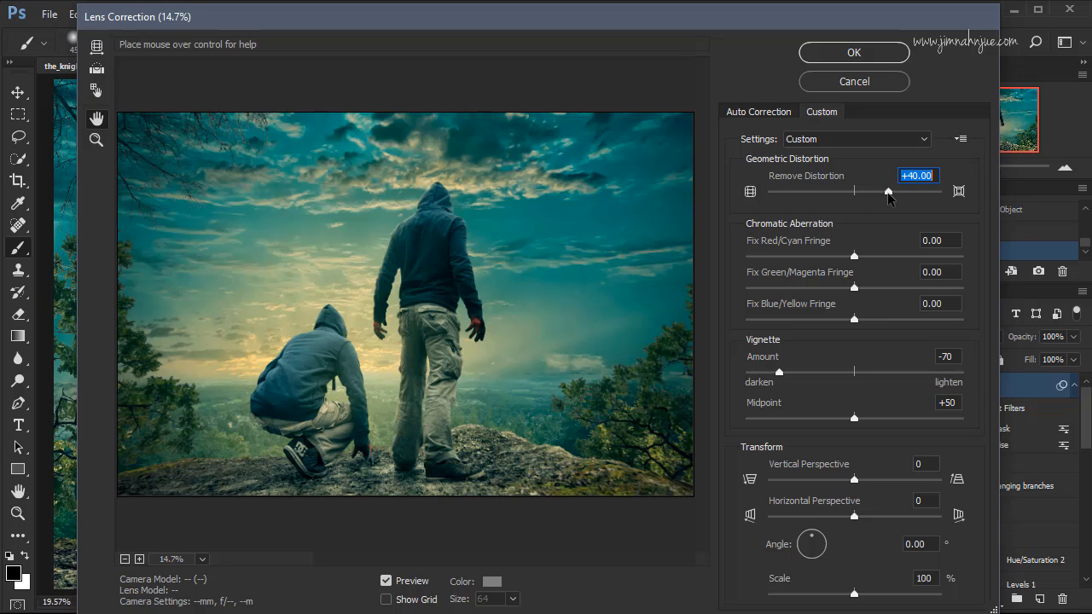
Compare the original and corrected image in the Lens Correction preview to examine the vignette and distortion.
left_click(386, 581)
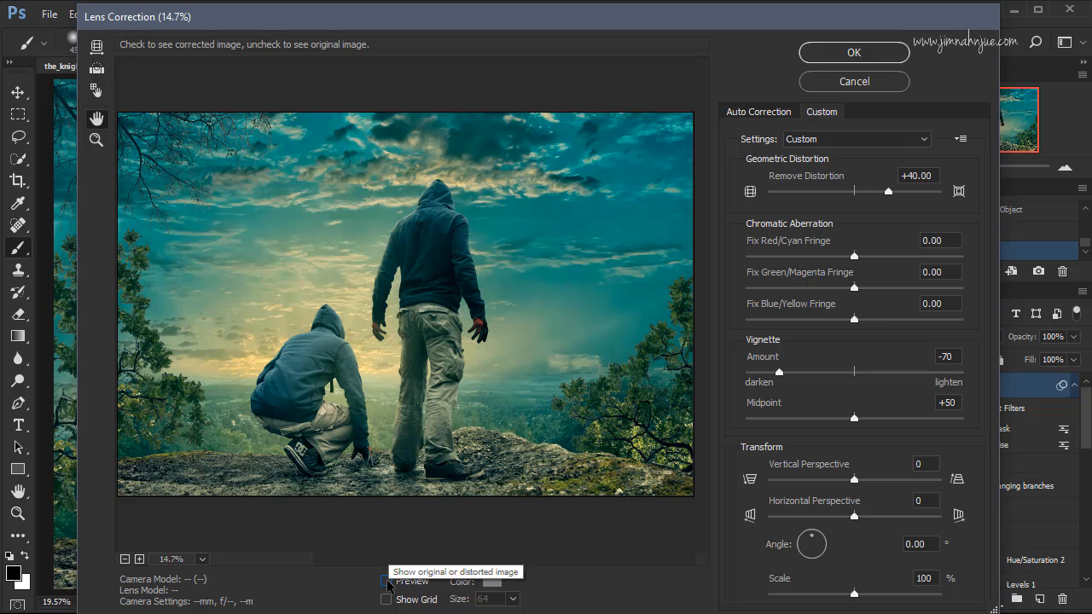
left_click(387, 581)
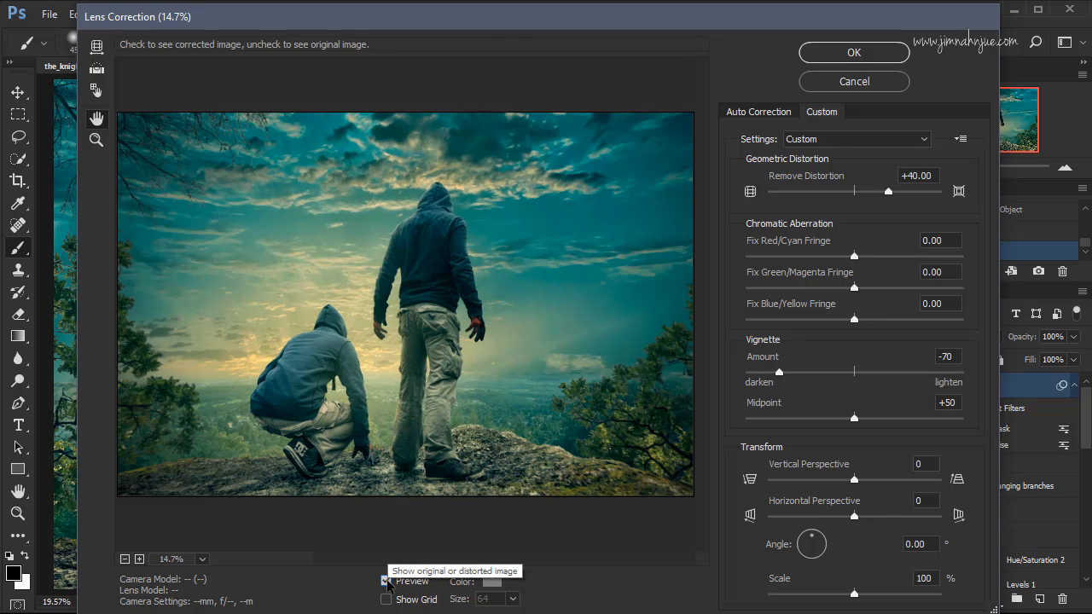
left_click(387, 581)
left_click(386, 581)
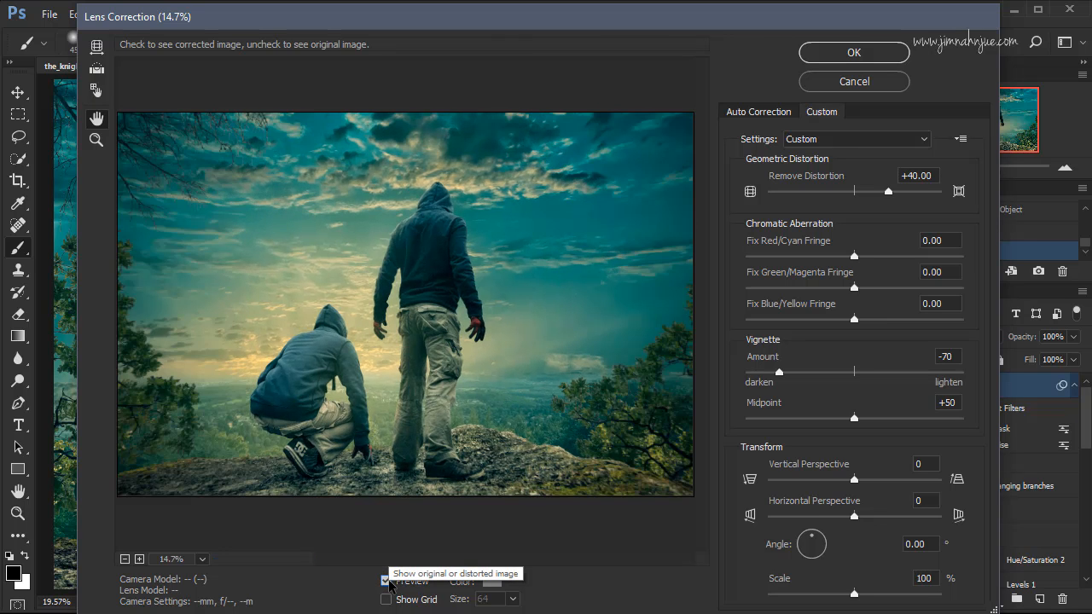
left_click(386, 581)
left_click(387, 581)
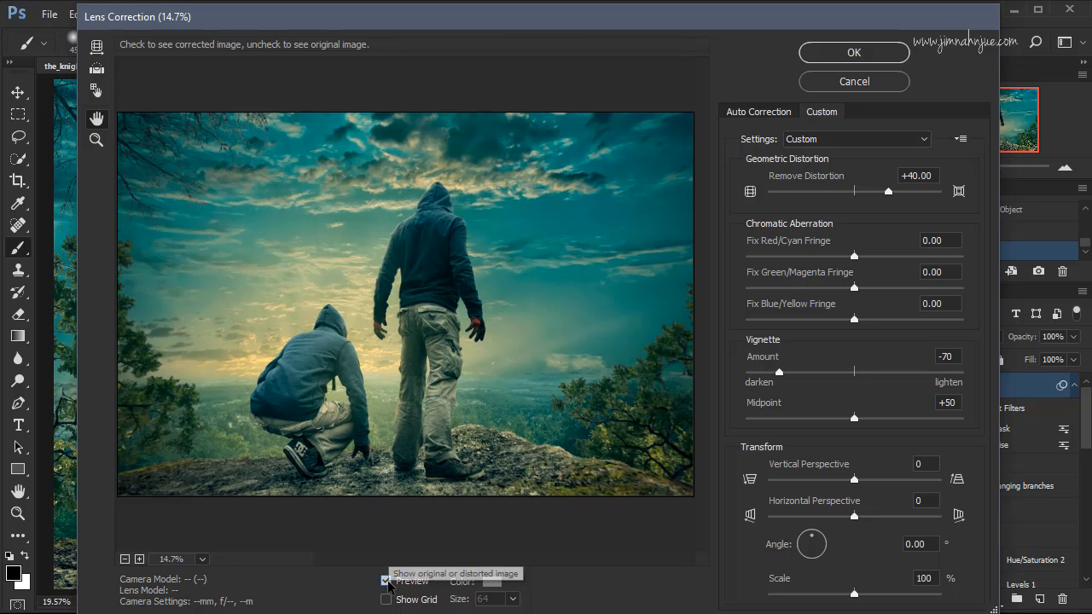
left_click(386, 580)
left_click(386, 581)
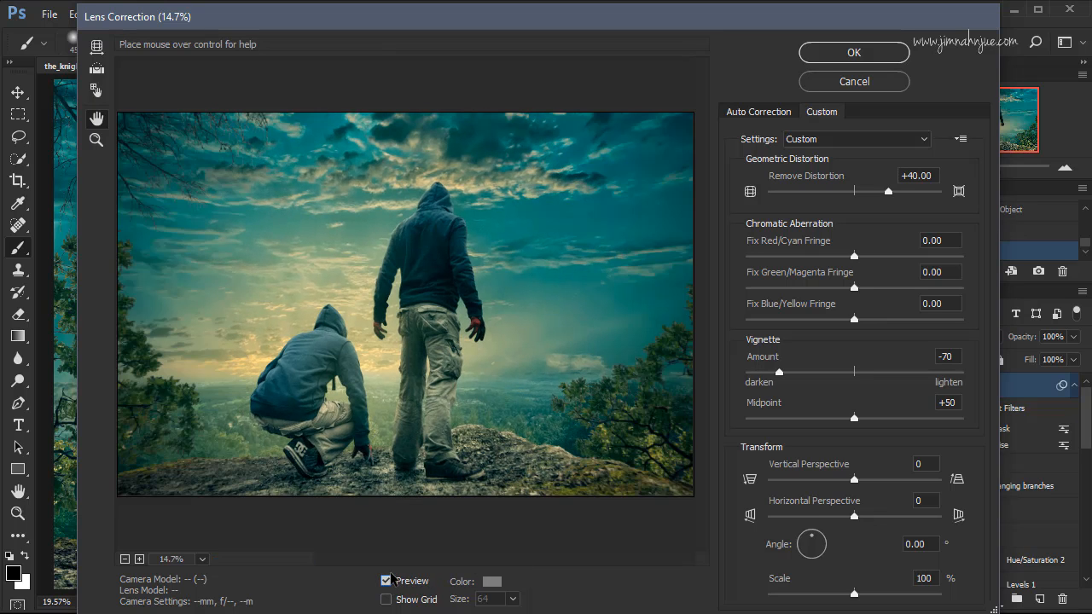
Apply the Lens Correction settings to the filters smart object.
left_click(868, 53)
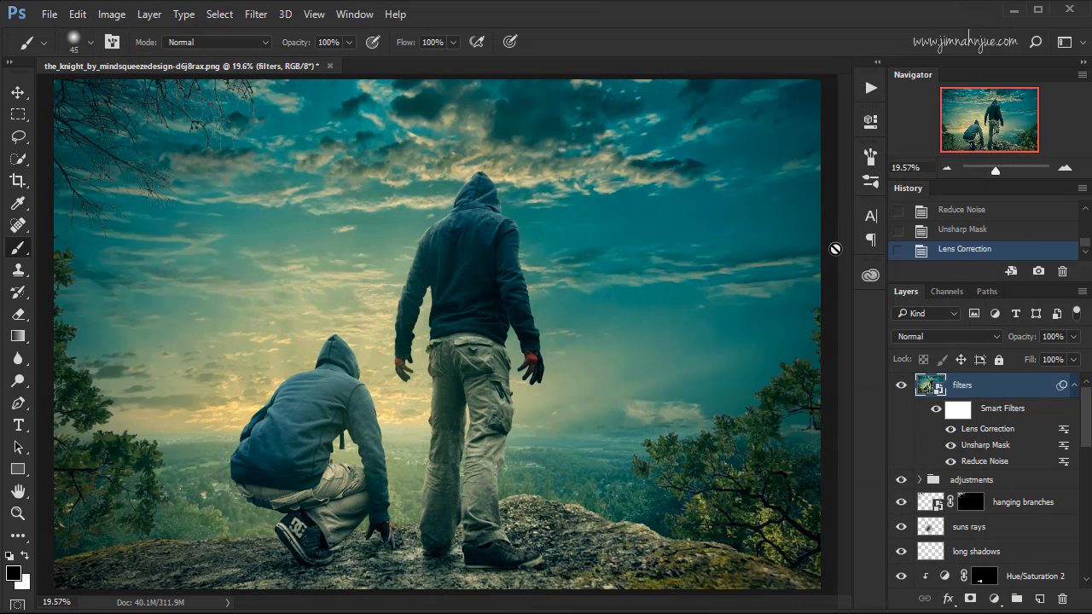
key("ctrl+minus")
key("ctrl+0")
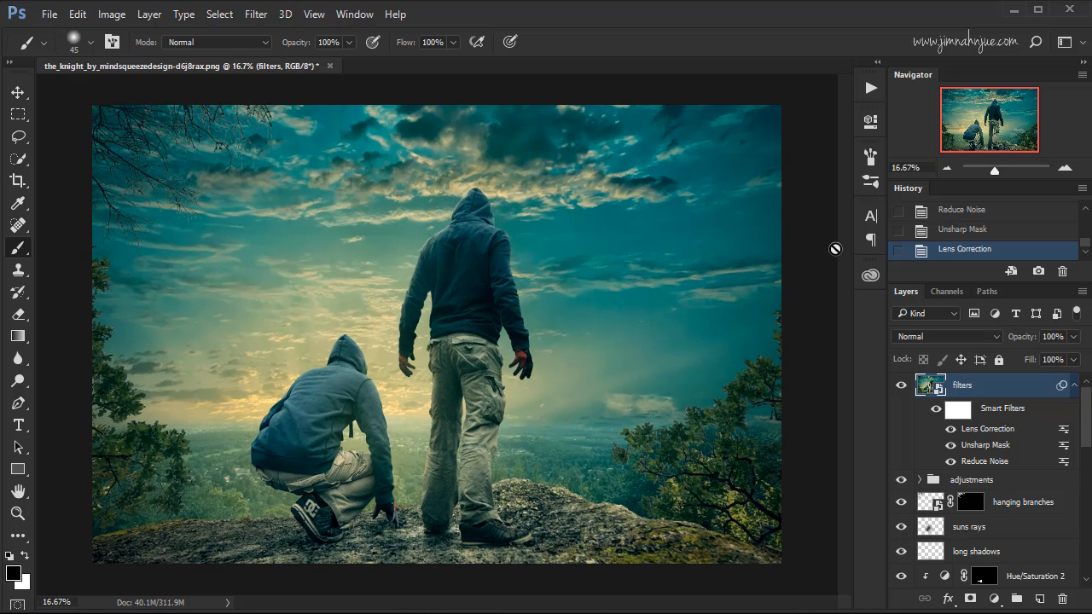